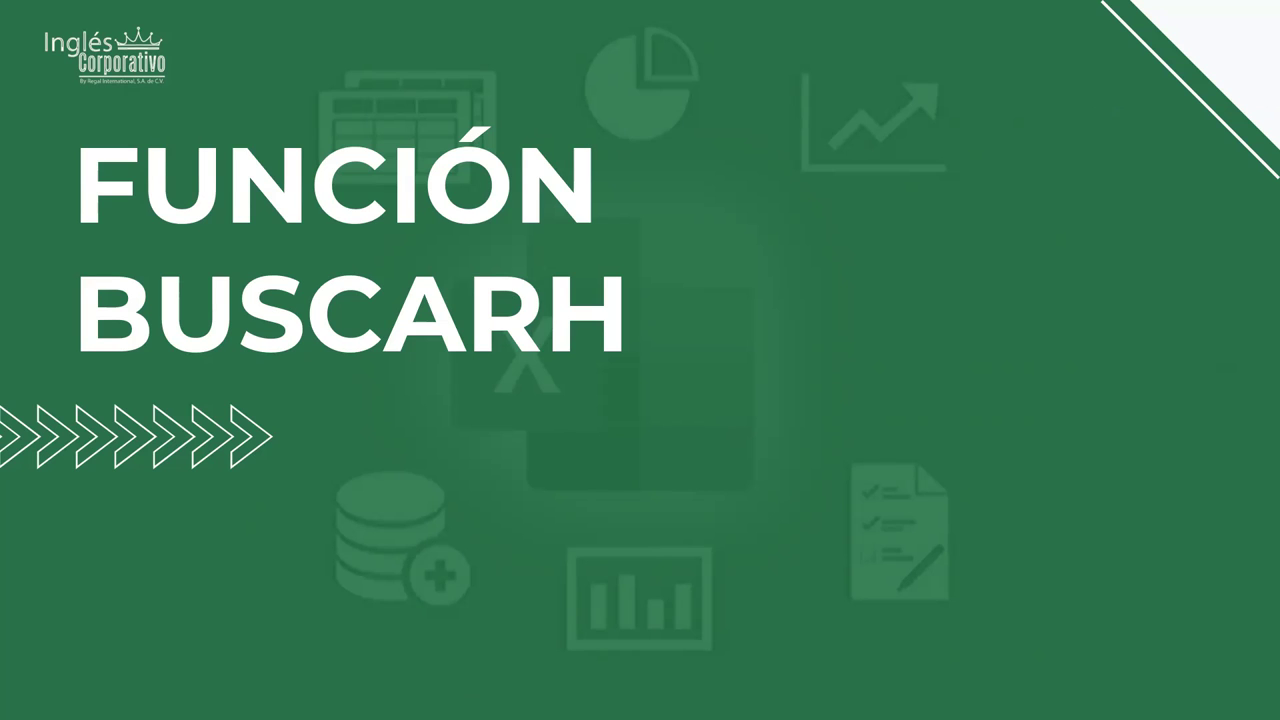
Step: Advance the slideshow to the slide defining BUSCARH, where H stands for Horizontal
left_click(669, 479)
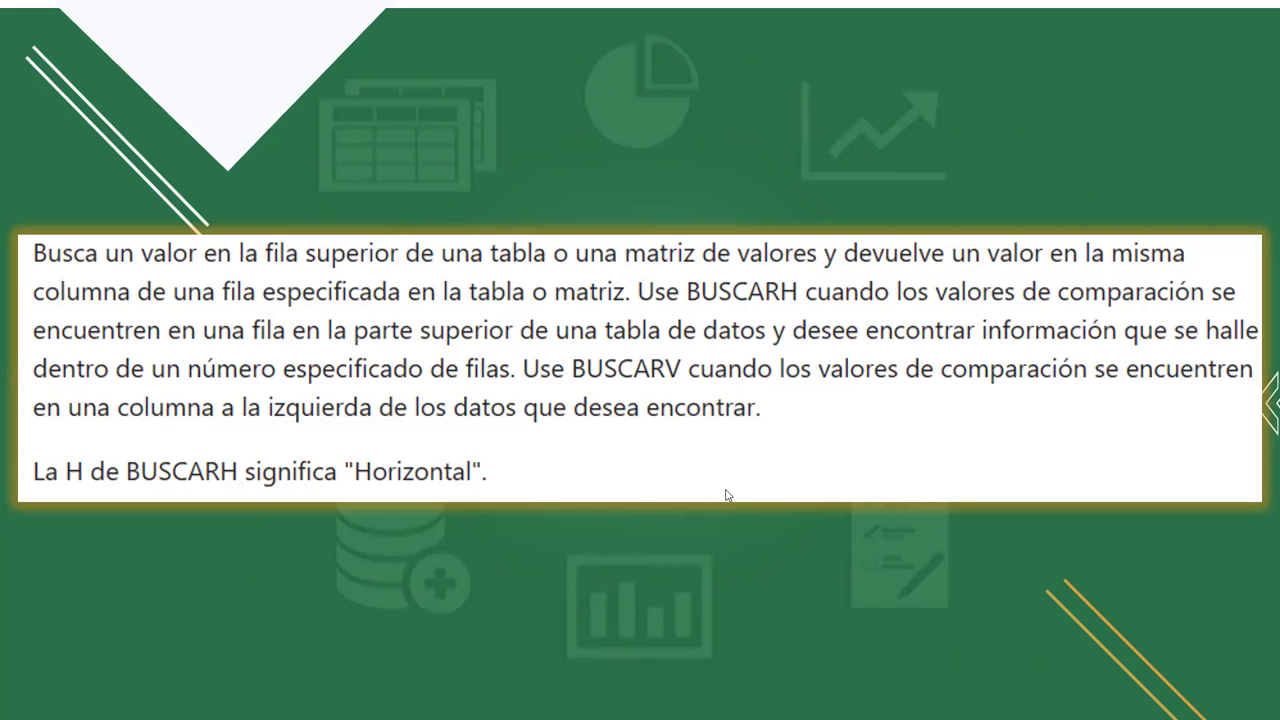
Step: Advance to the Sintaxis slide showing the Valor_buscado and Matriz_buscar_en arguments
left_click(508, 477)
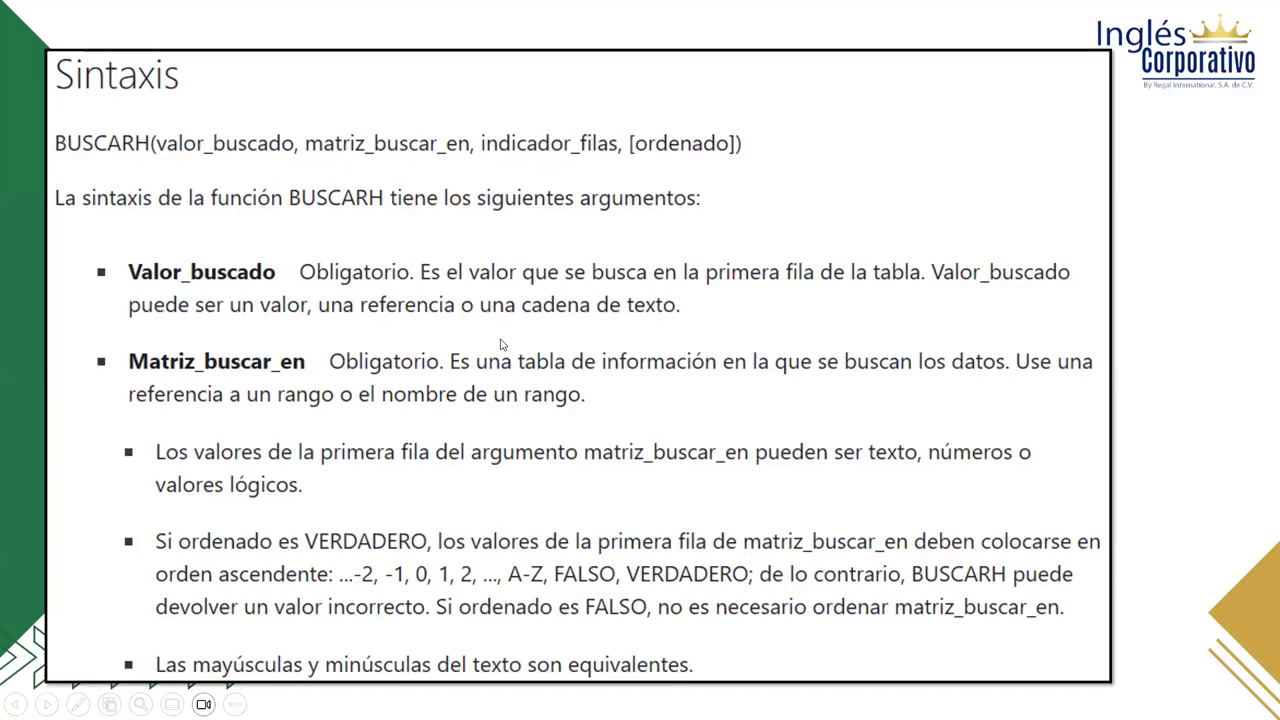
Step: Advance to the slide explaining the Indicador_filas and Ordenado arguments
left_click(990, 587)
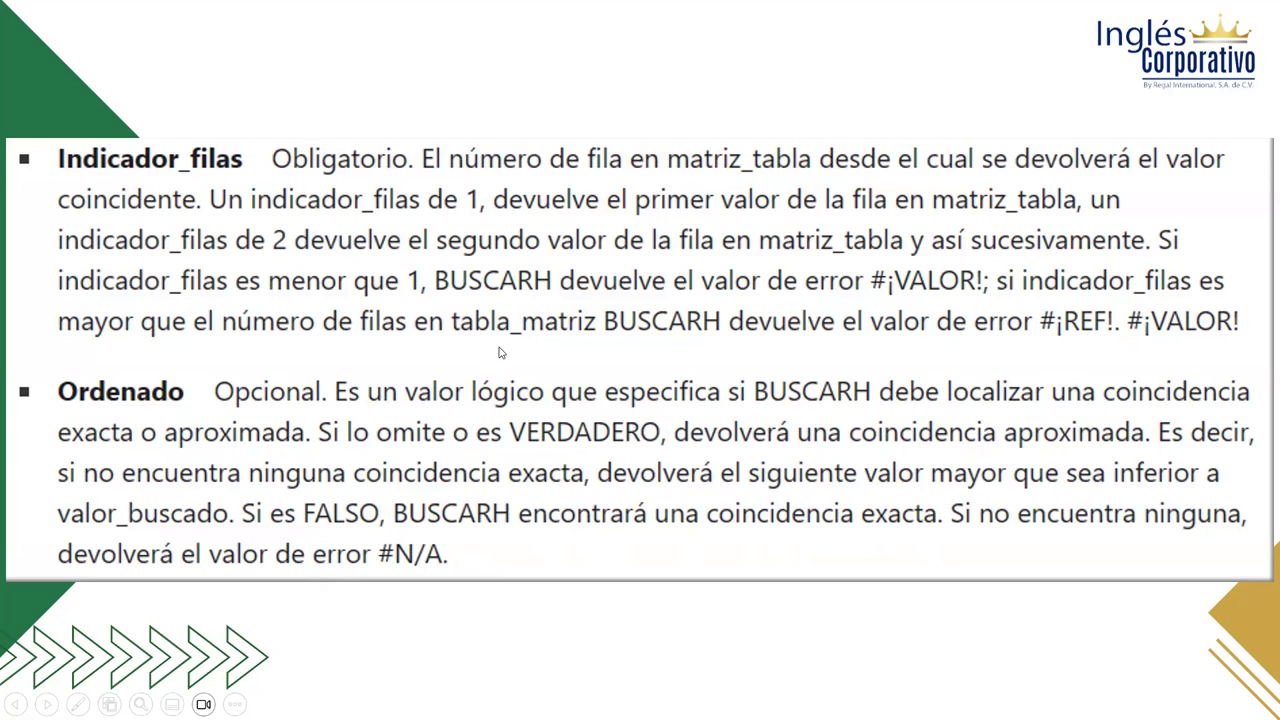
Step: Advance the slideshow to the EJEMPLOS title slide
left_click(575, 369)
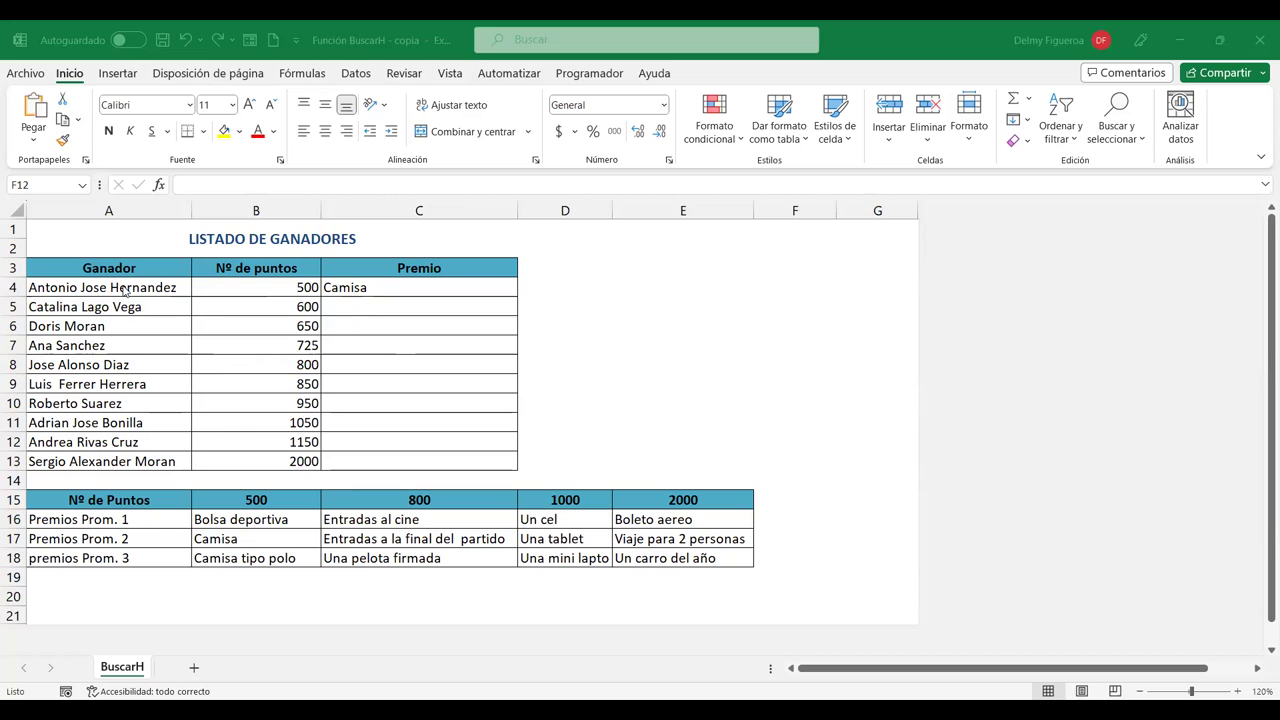
left_click(146, 364)
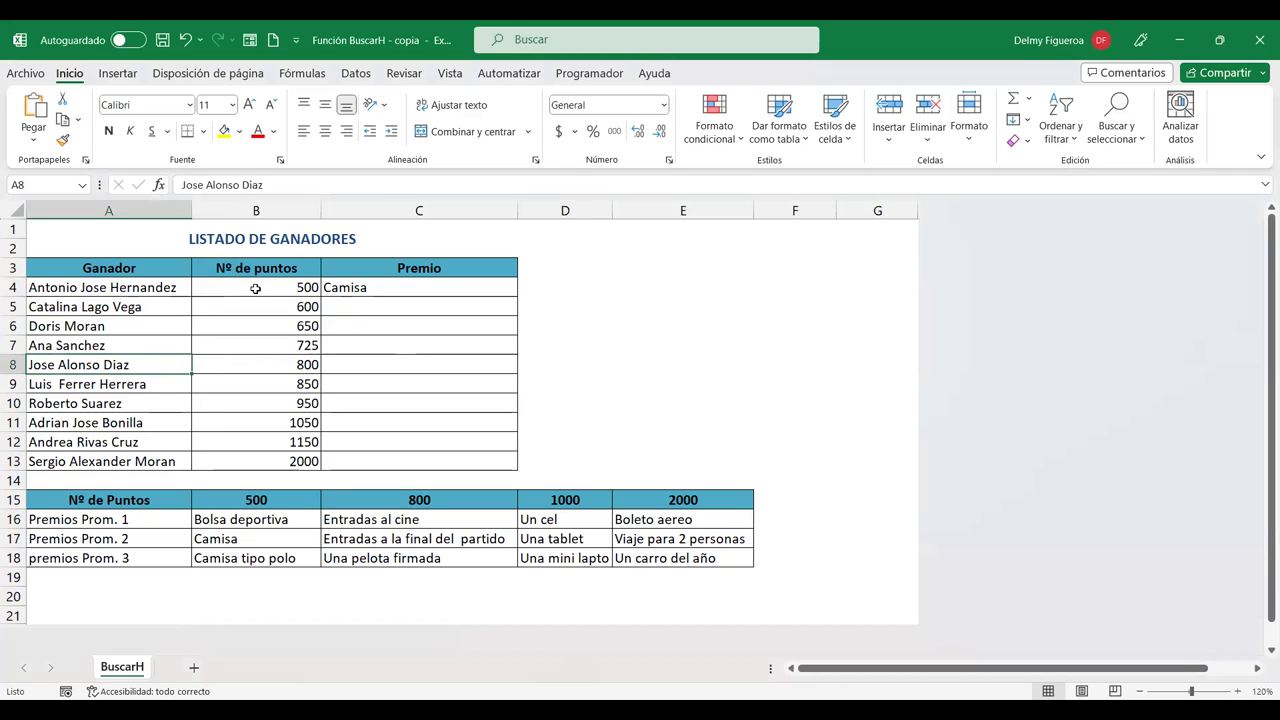
left_click(256, 289)
left_click(260, 309)
left_click(264, 345)
left_click(266, 384)
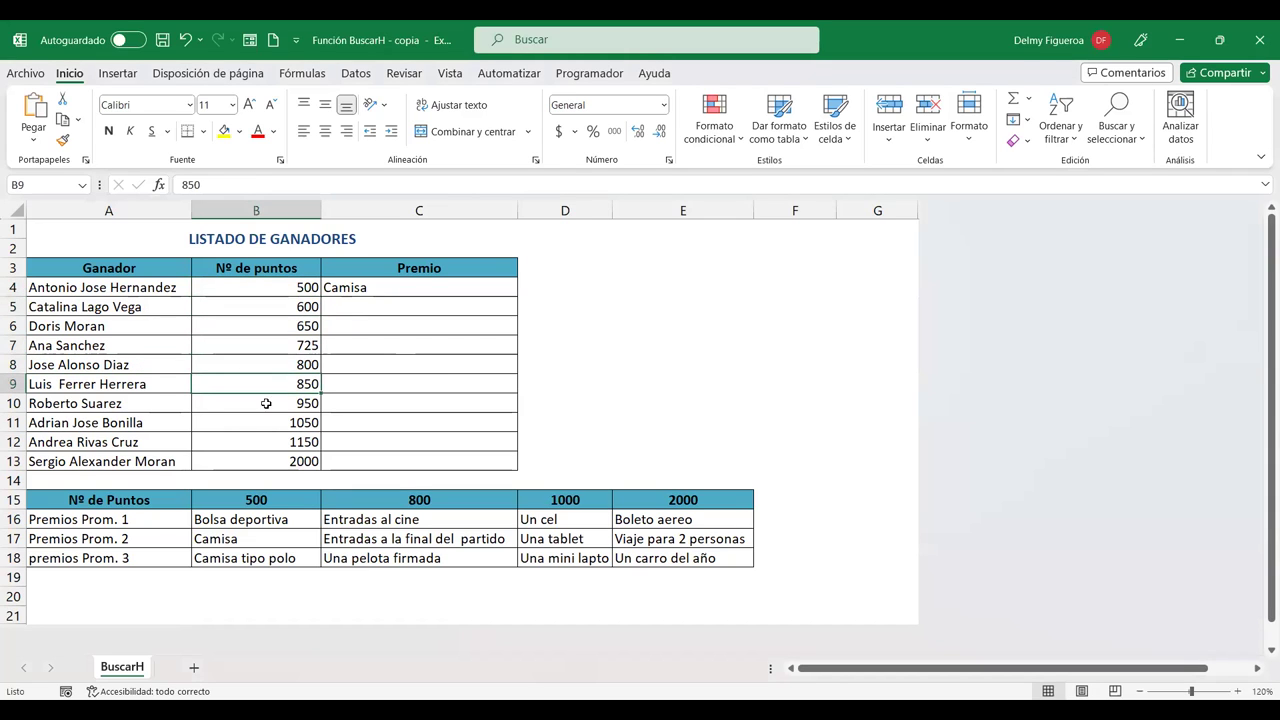
left_click(266, 421)
left_click(270, 442)
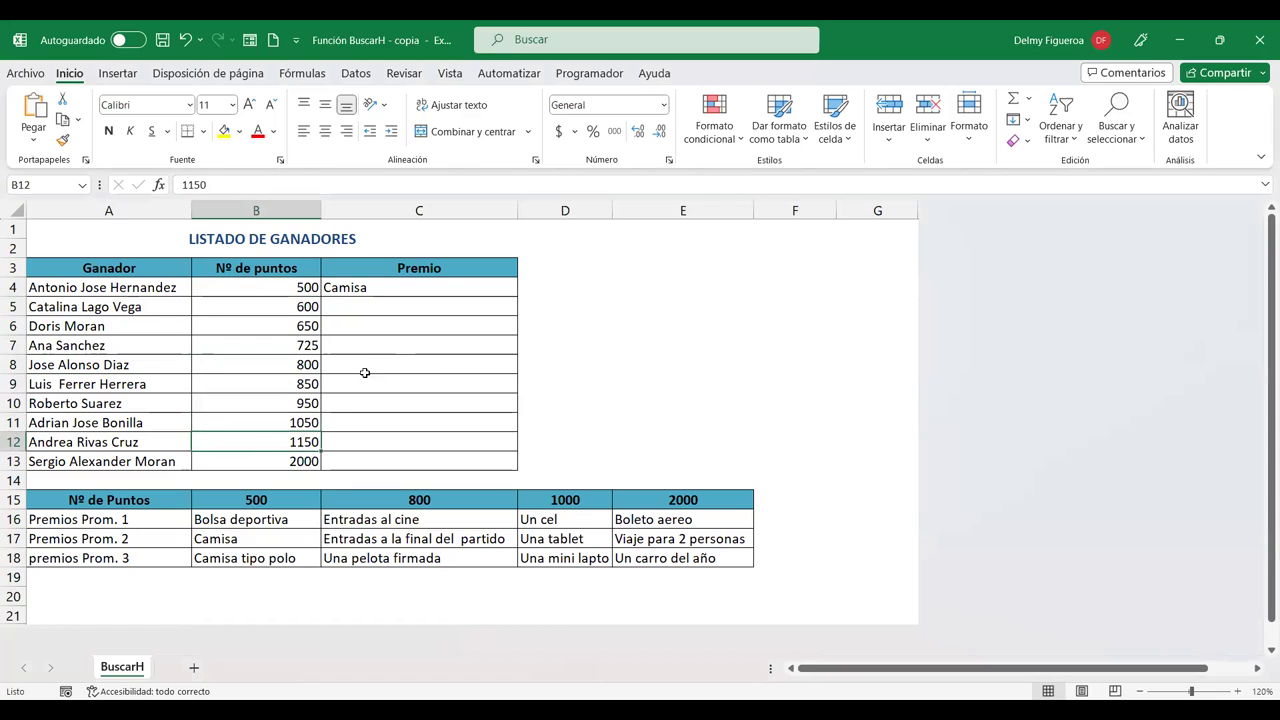
left_click(430, 284)
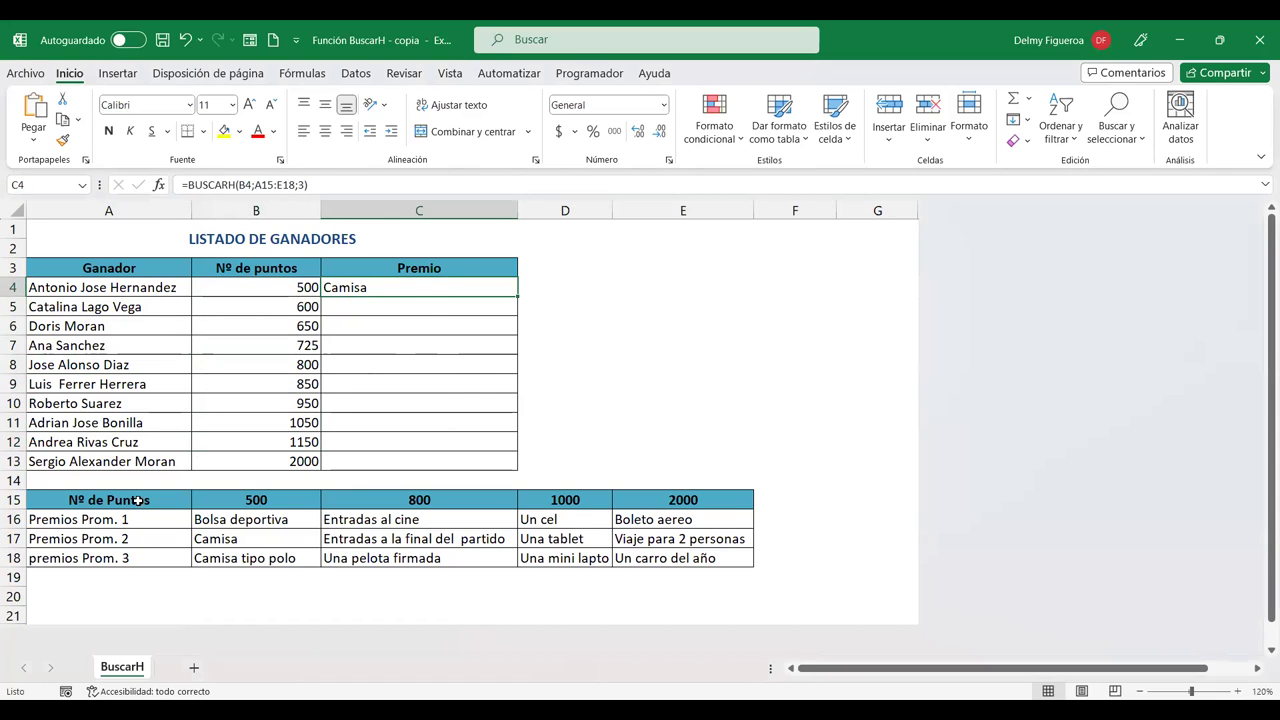
left_click(690, 517)
left_click(130, 537)
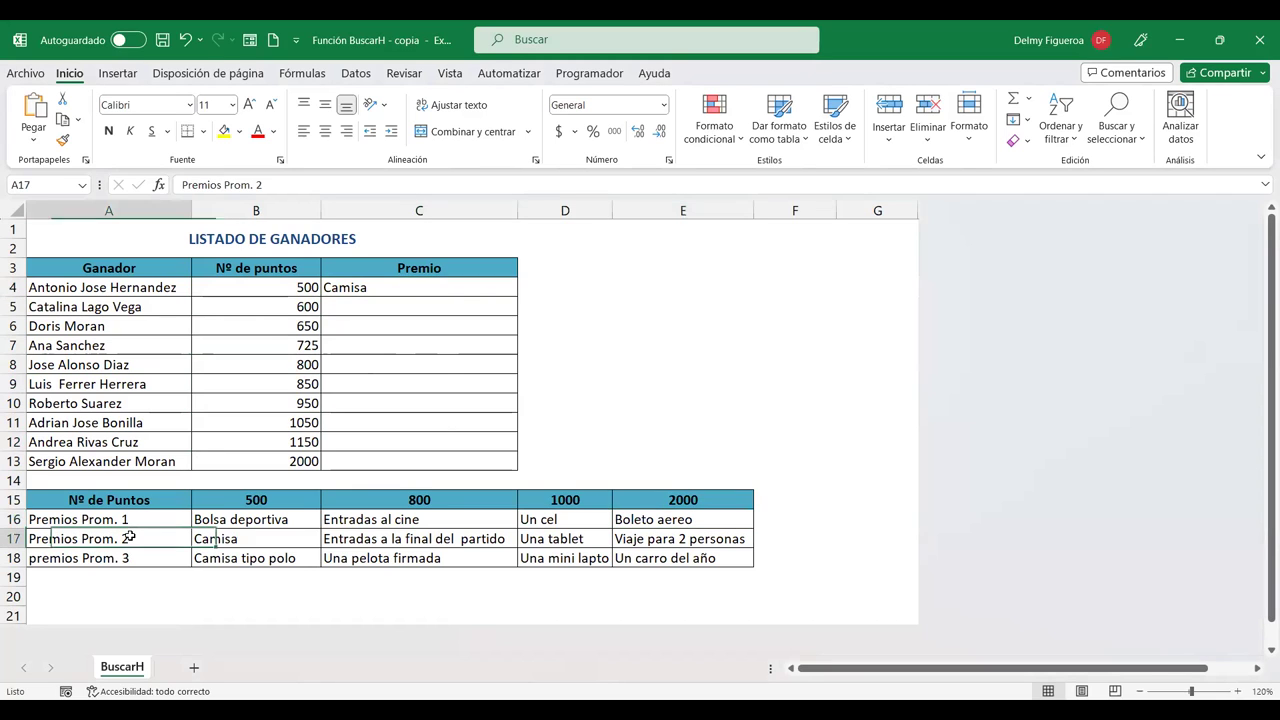
left_click(430, 290)
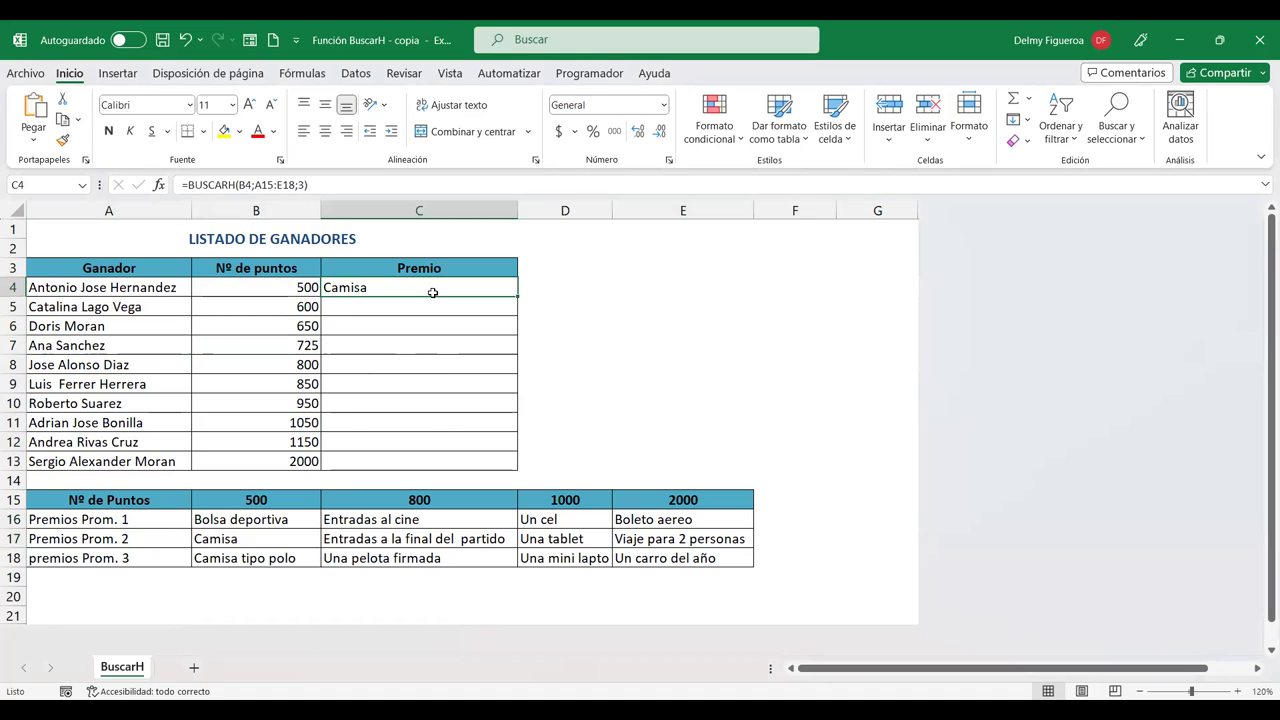
double_click(432, 291)
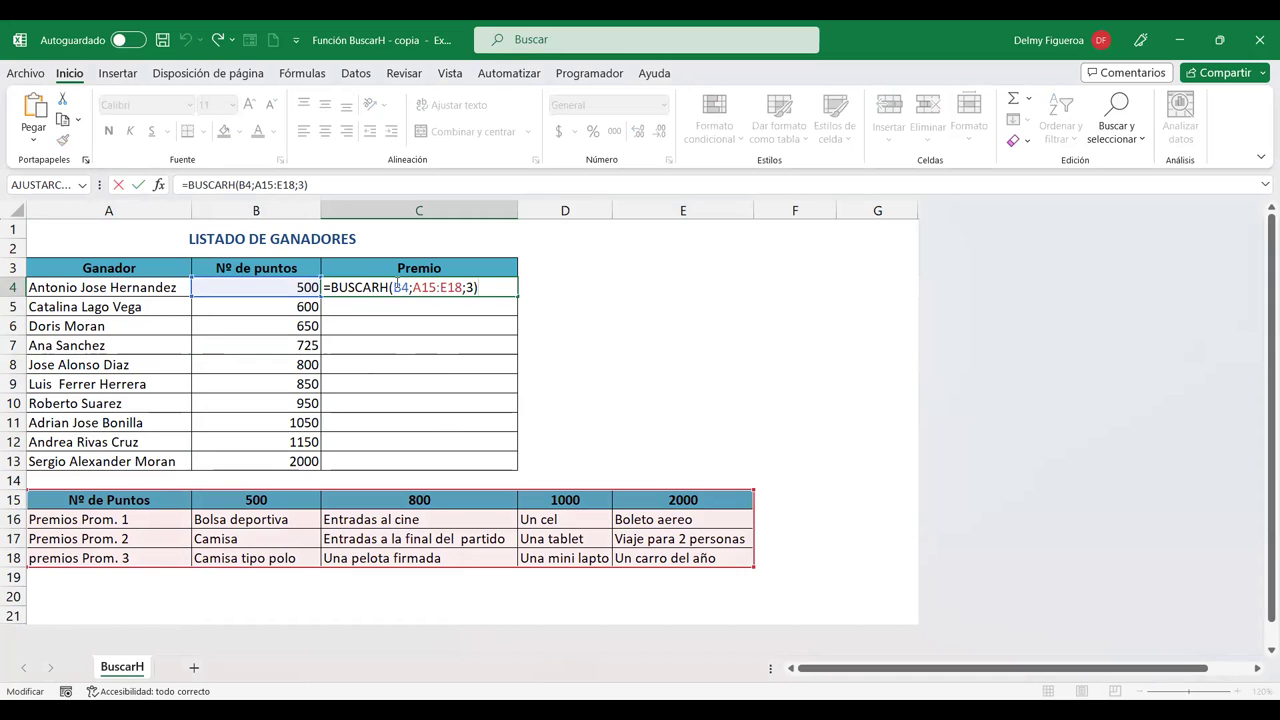
left_click(396, 288)
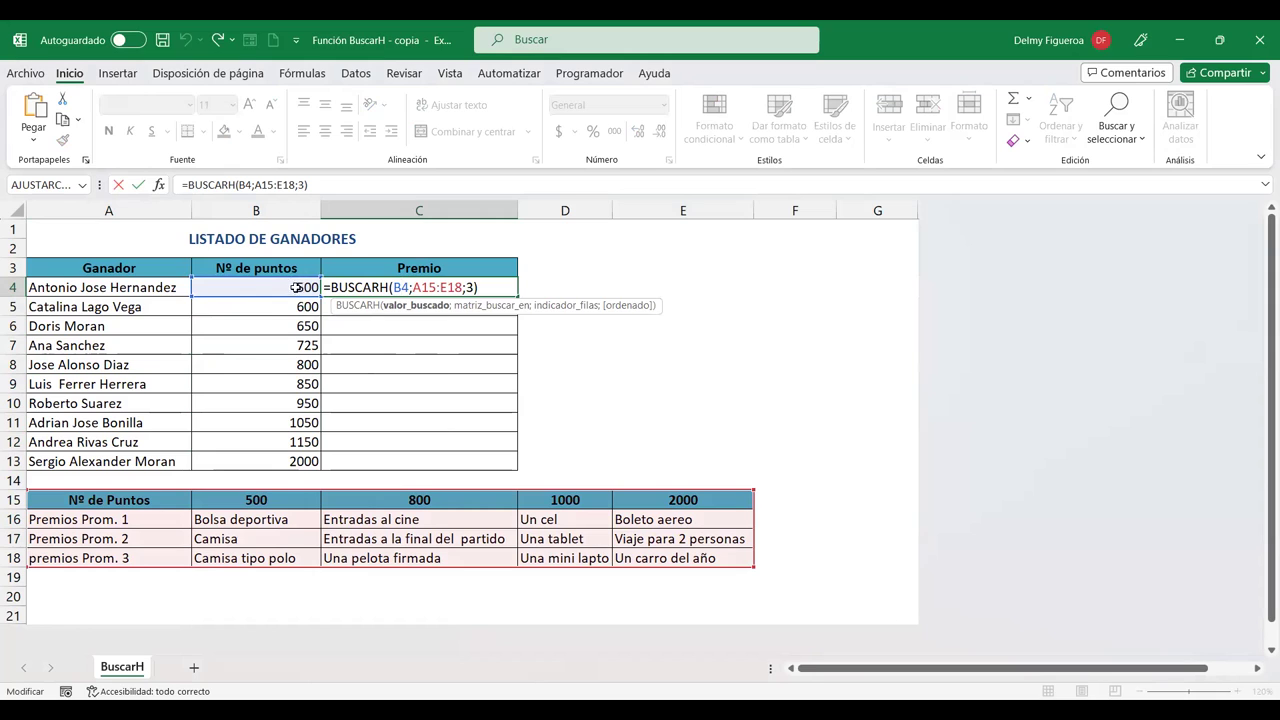
key("Right")
key("Right")
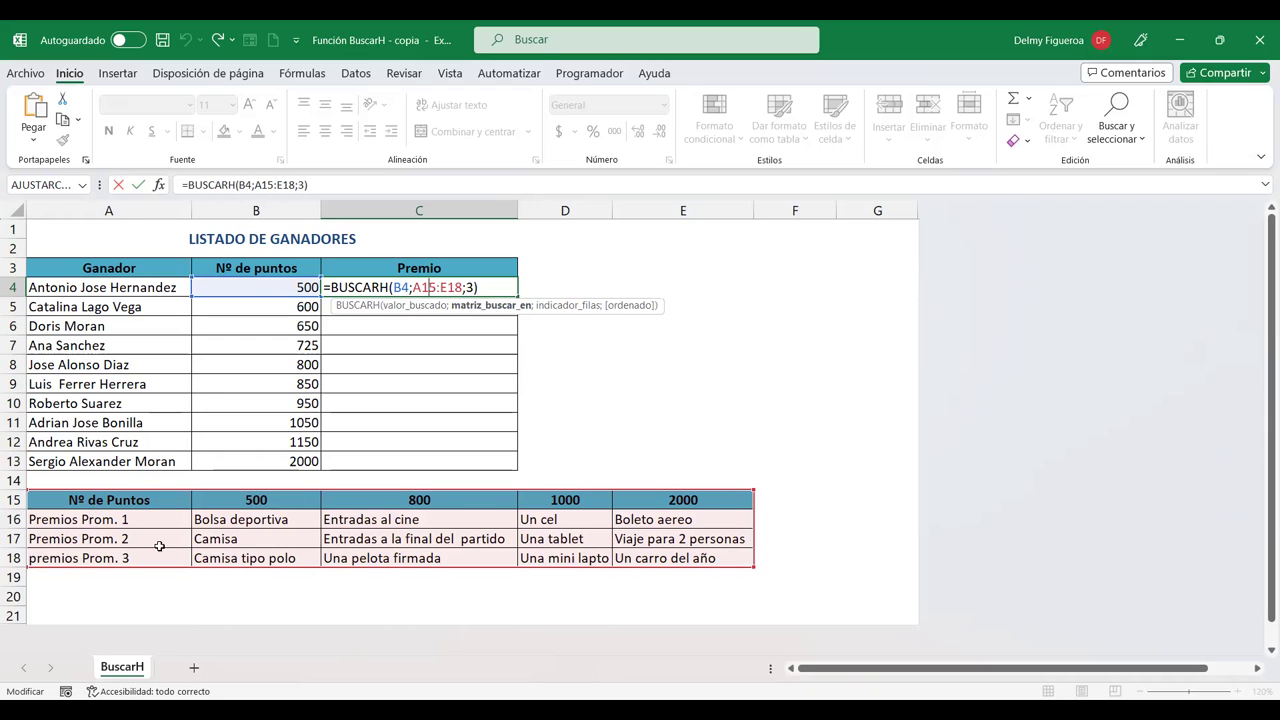
left_click(474, 287)
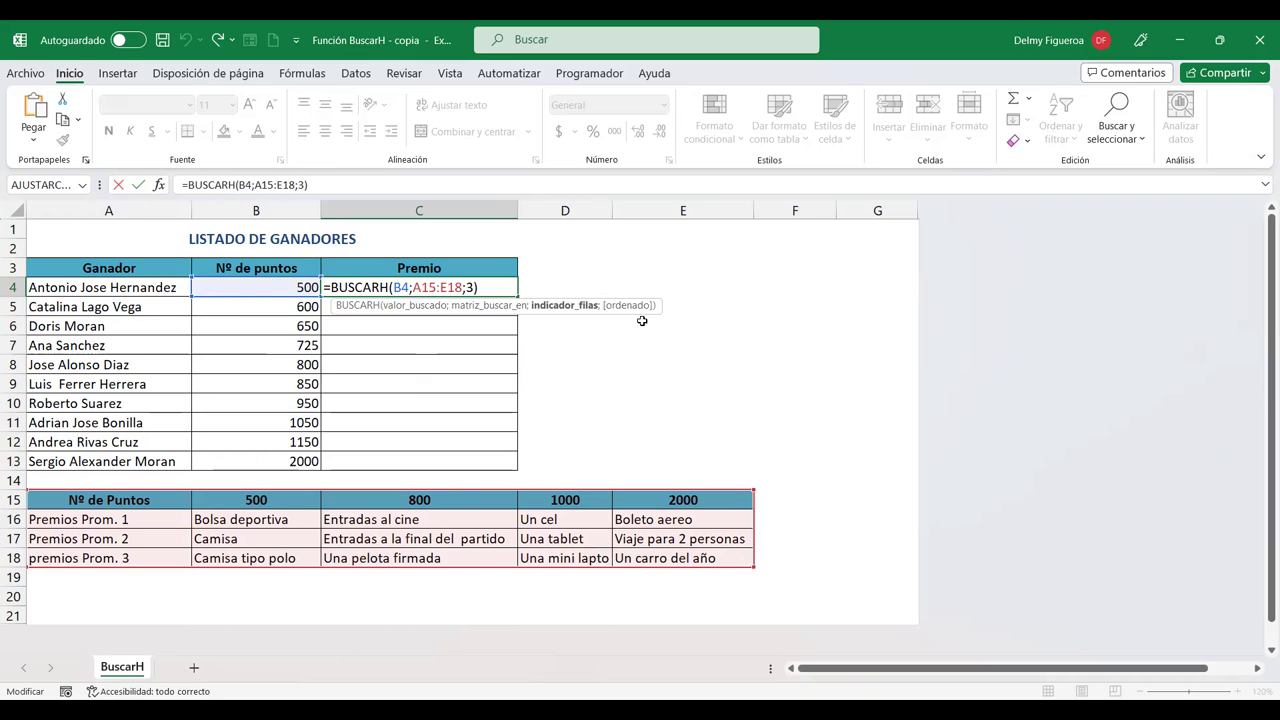
key("Return")
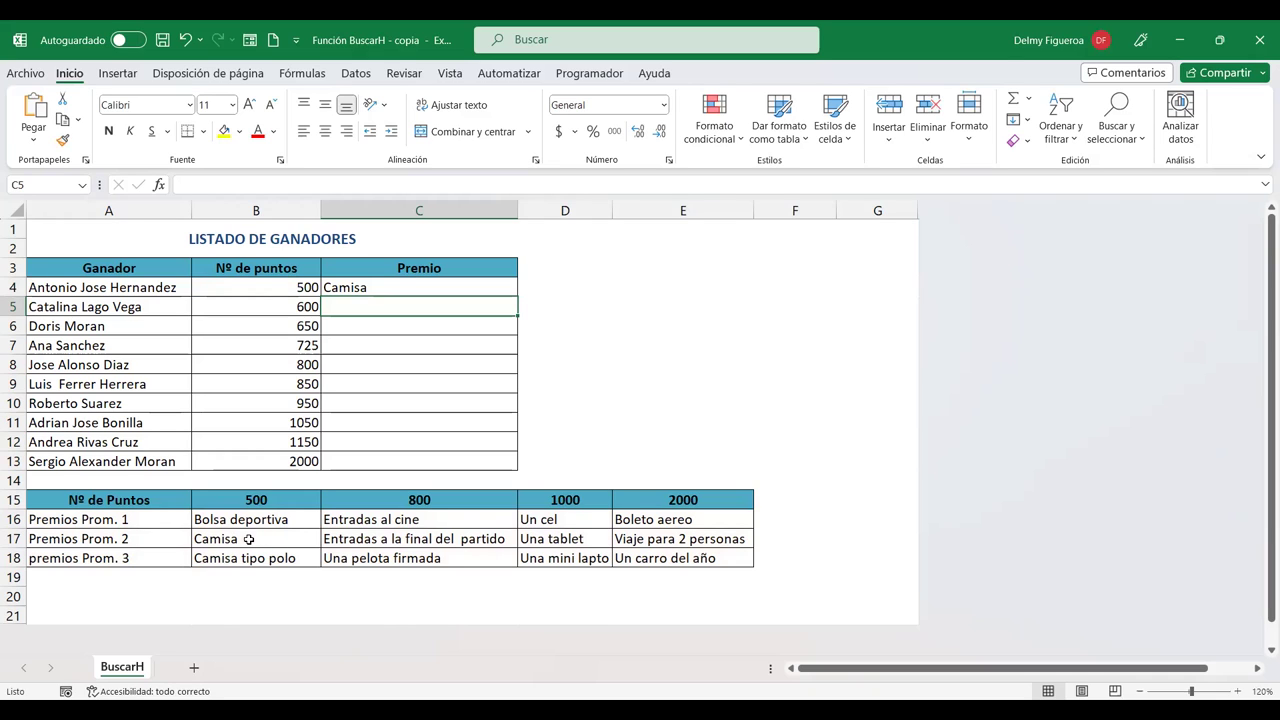
left_click(381, 287)
Step: Open C4's =BUSCARH(B4;A15:E18;3) formula for editing to review its highlighted ranges
double_click(470, 290)
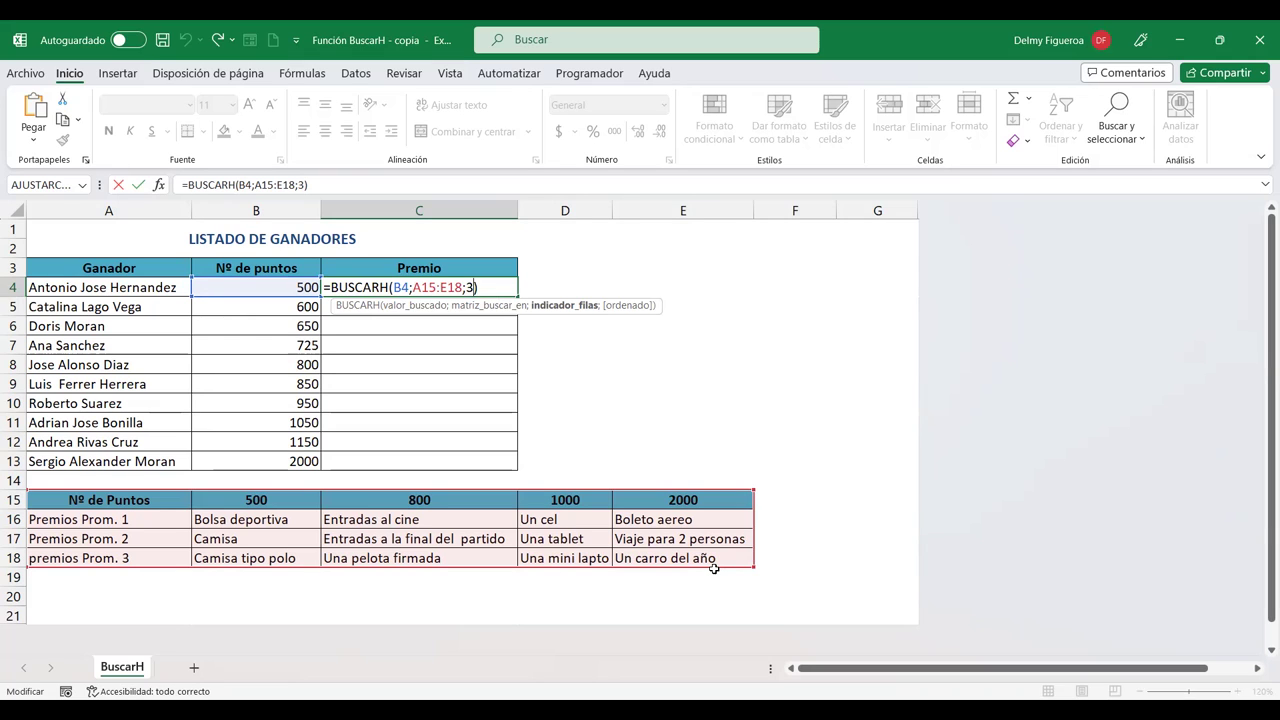
Step: Fill C4's prize formula down to C13, then undo it after it returns #N/D errors
key("Return")
left_click(430, 287)
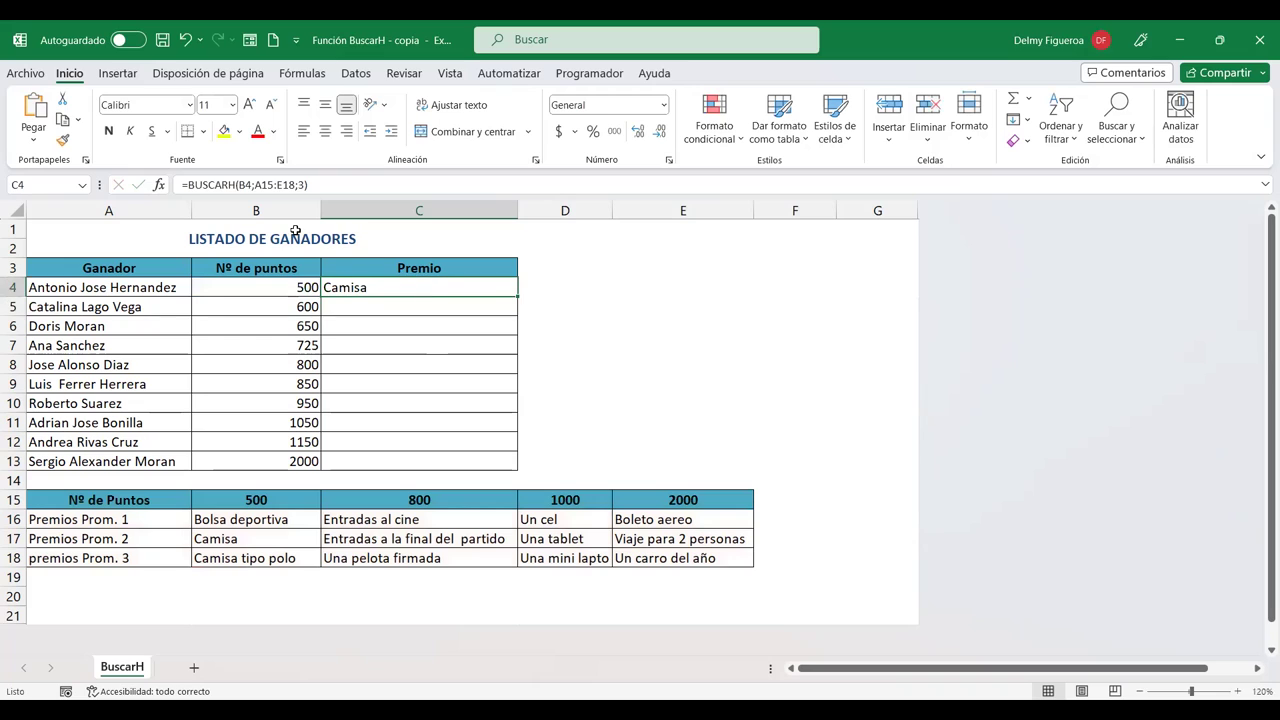
left_click_drag(516, 296, 513, 465)
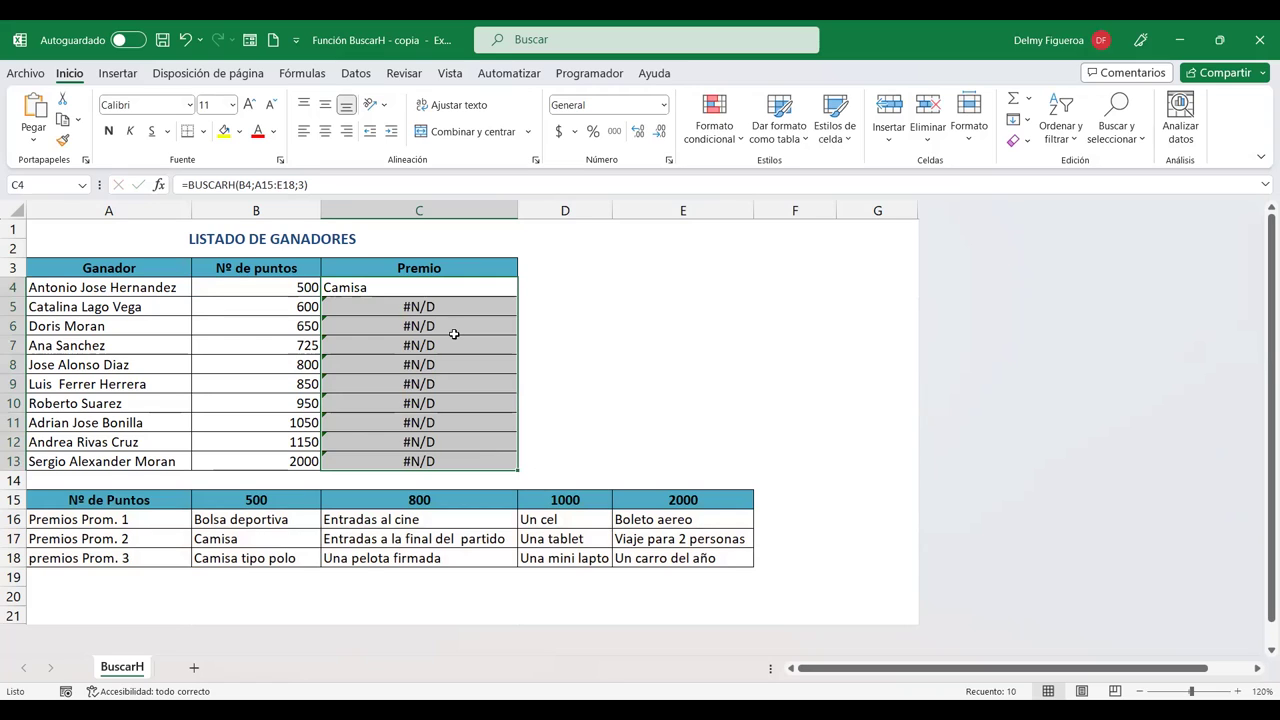
key("ctrl+z")
Step: Lock the prize table range in C4's formula as $A$15:$E$18
double_click(438, 292)
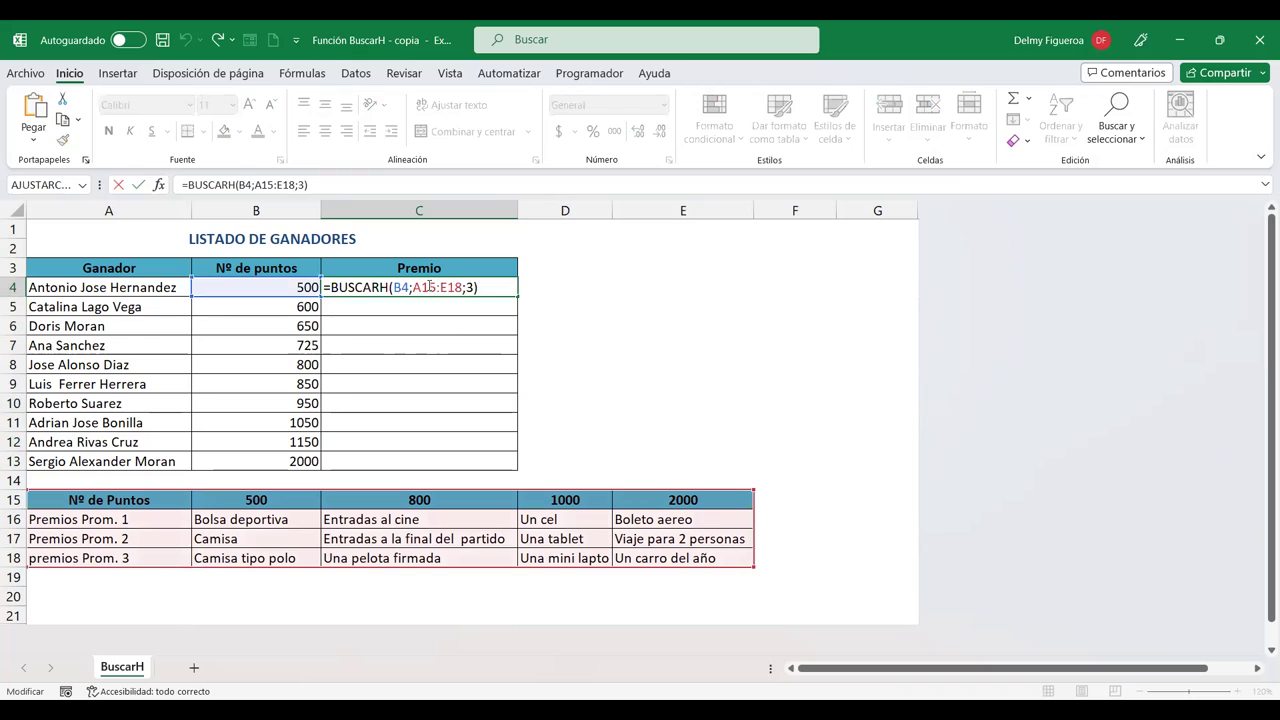
left_click(432, 287)
left_click(401, 287)
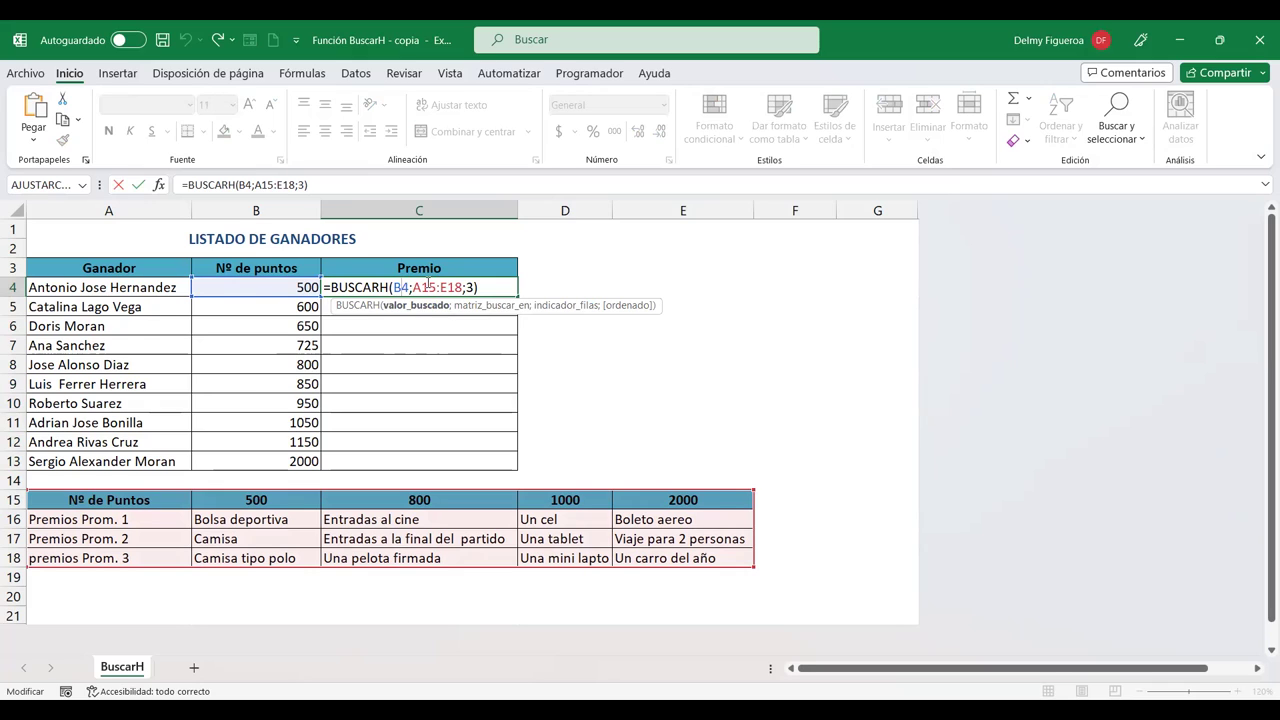
left_click(438, 286)
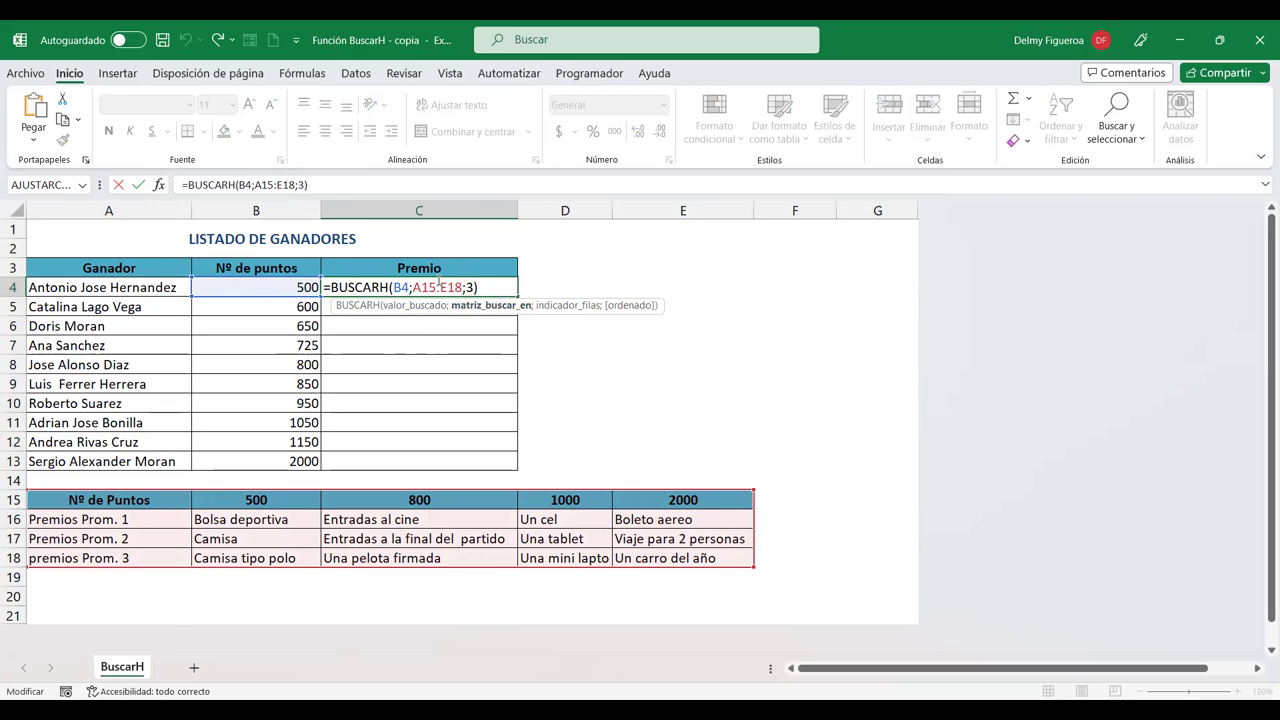
key("F4")
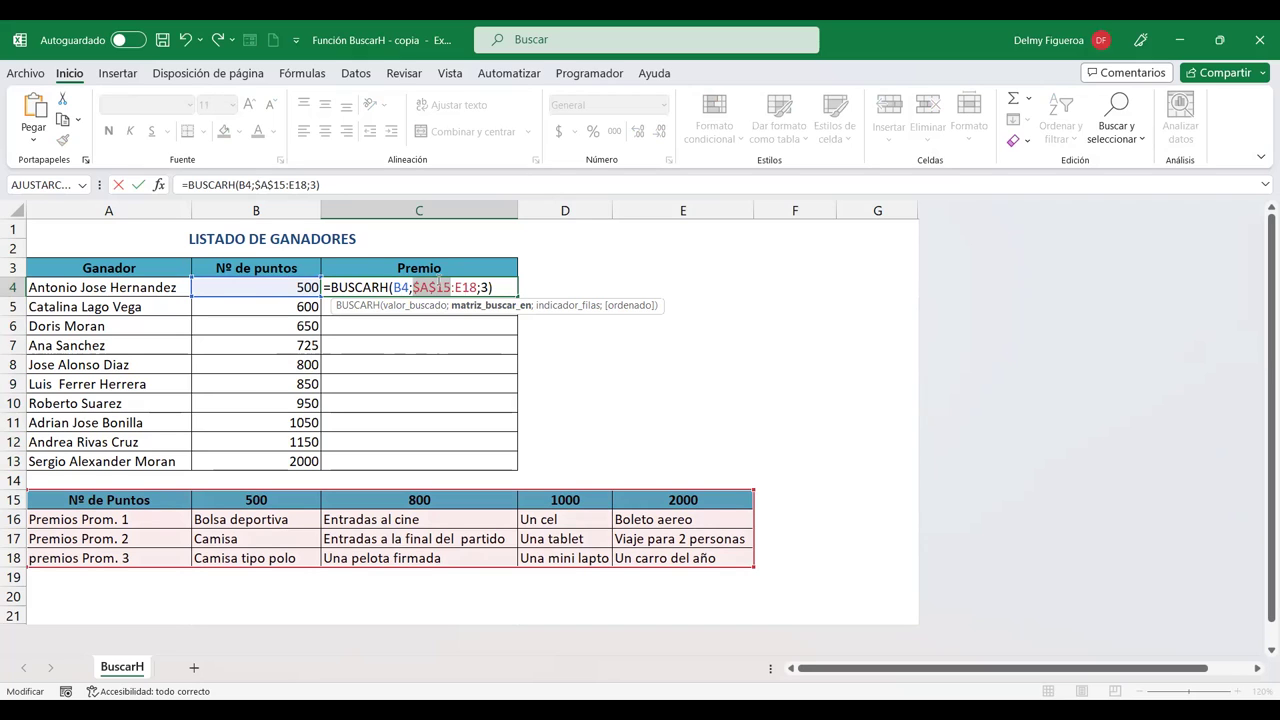
left_click(470, 287)
key("F4")
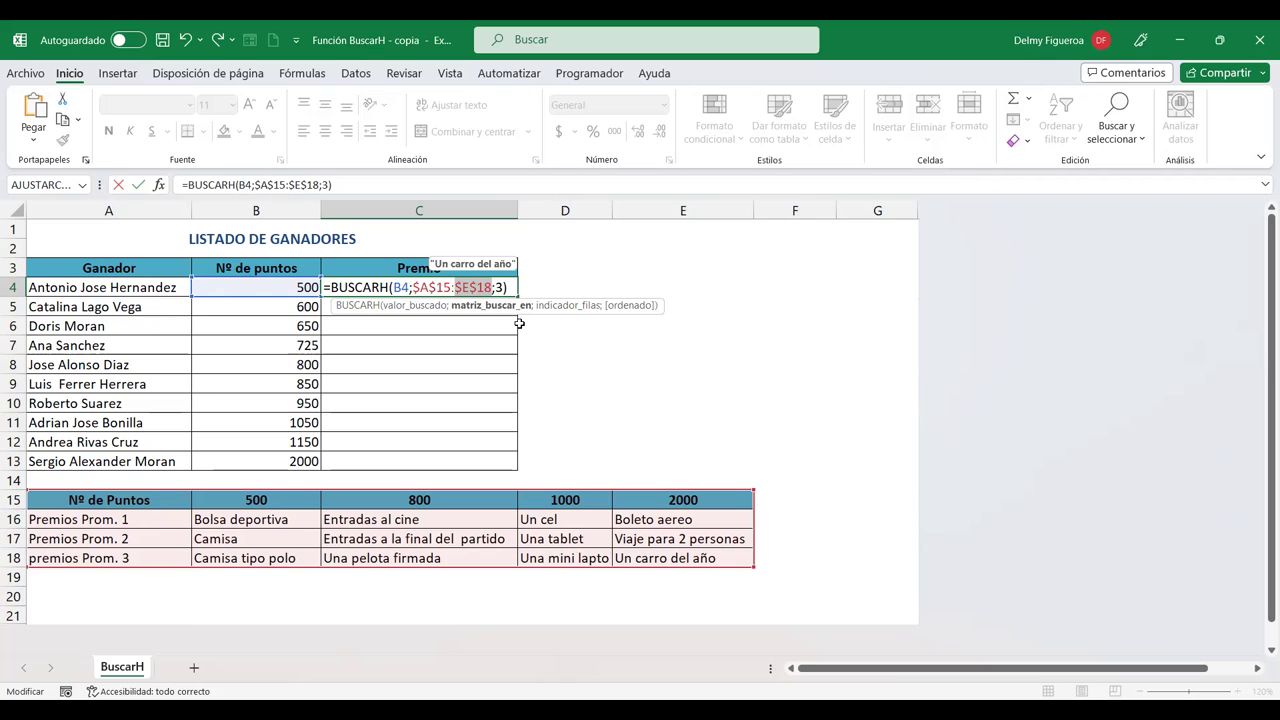
key("ctrl+Return")
Step: Fill the locked prize formula down to C13 and review the copies in C5 and C4
left_click_drag(520, 297, 510, 465)
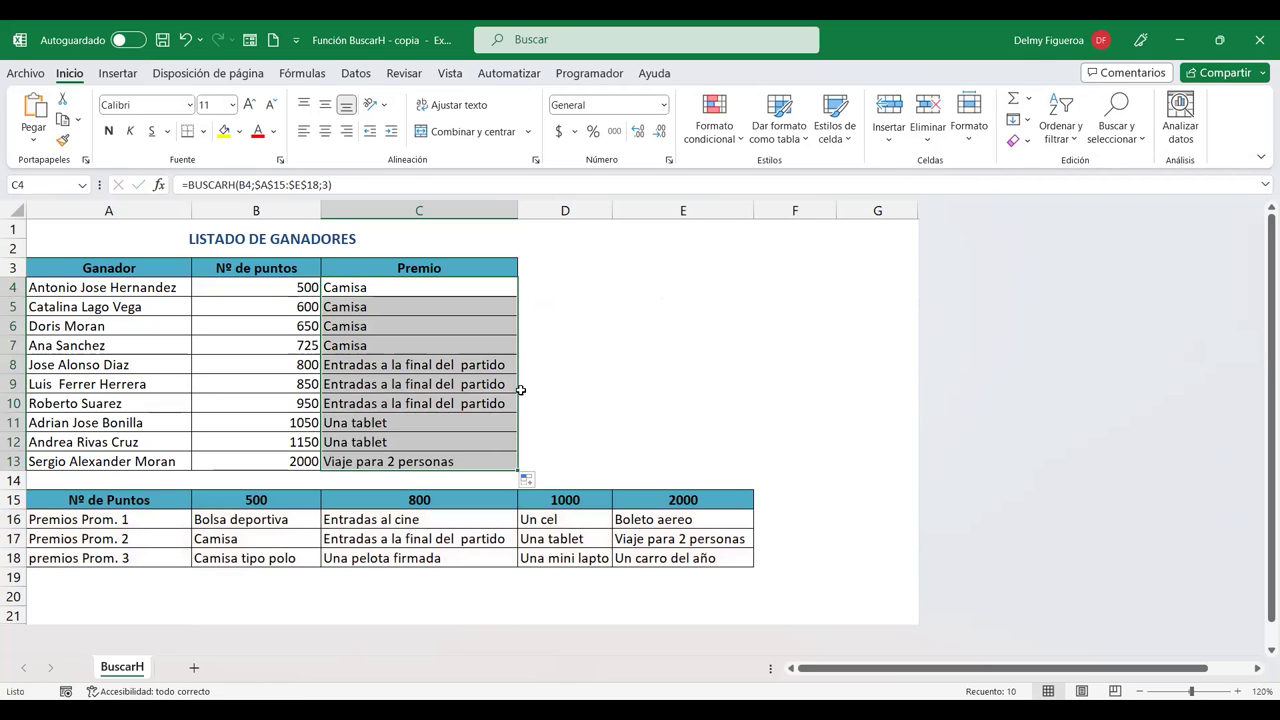
left_click(425, 309)
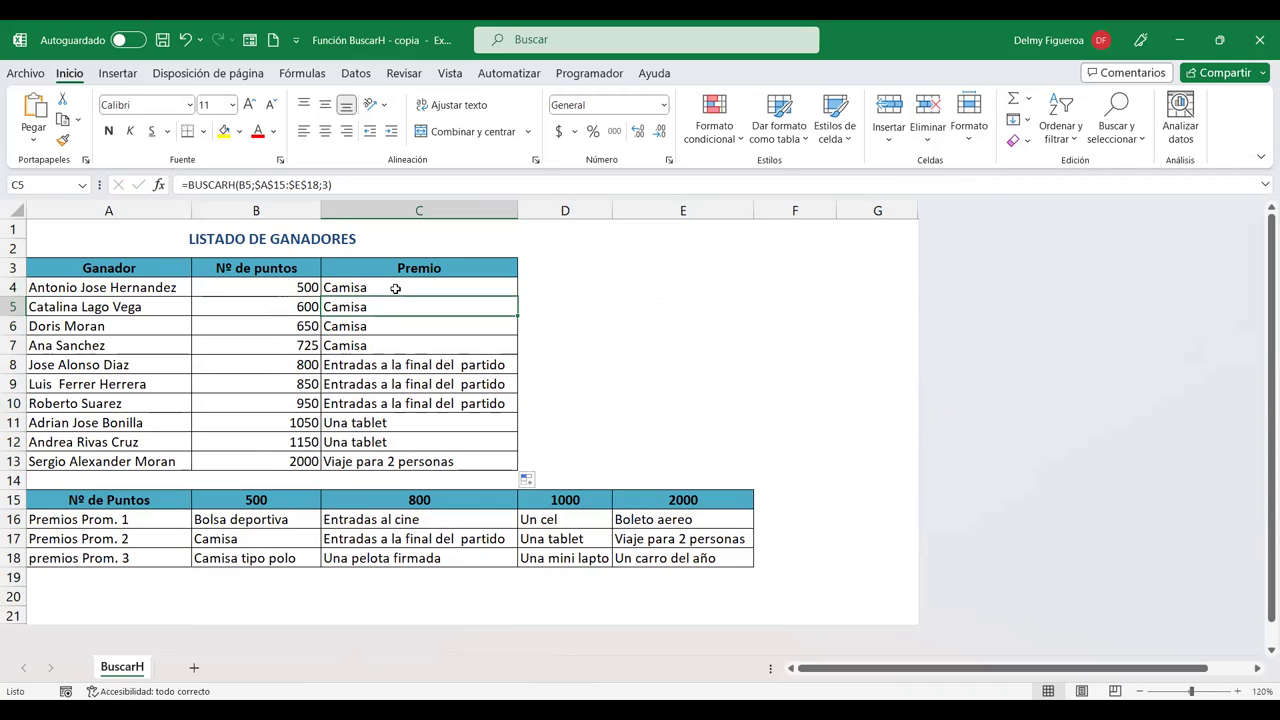
double_click(396, 288)
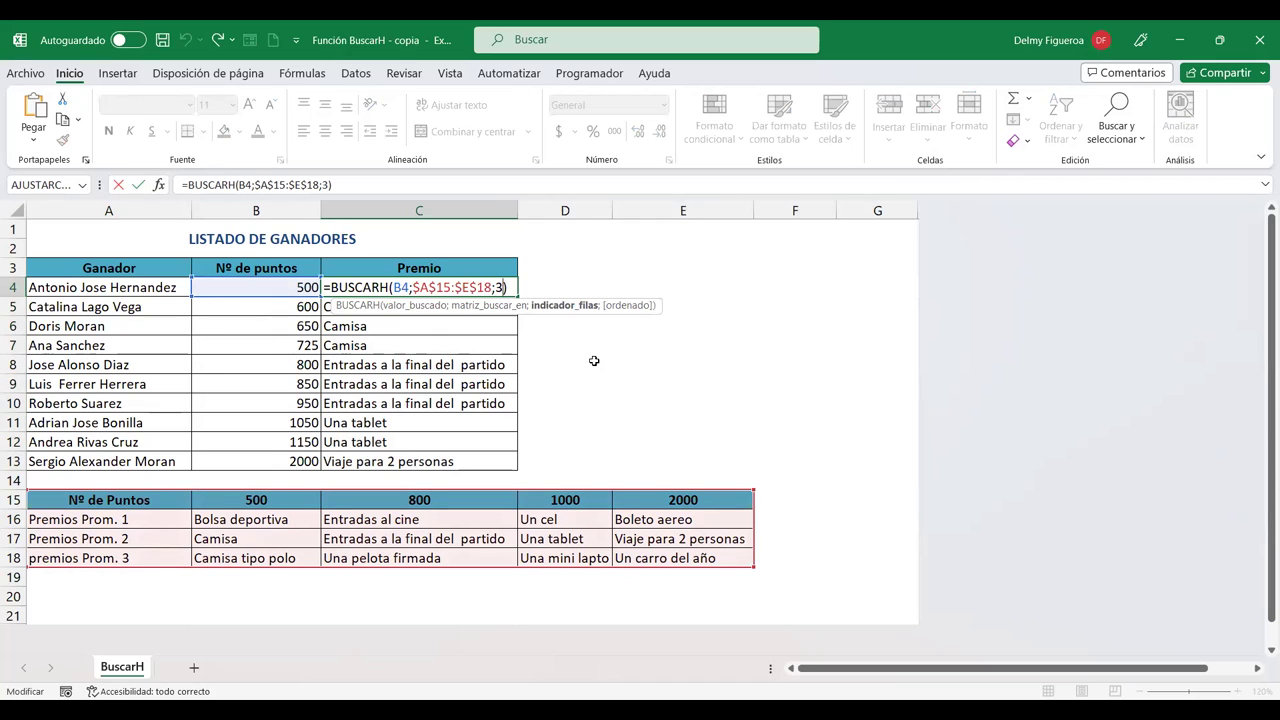
key("Return")
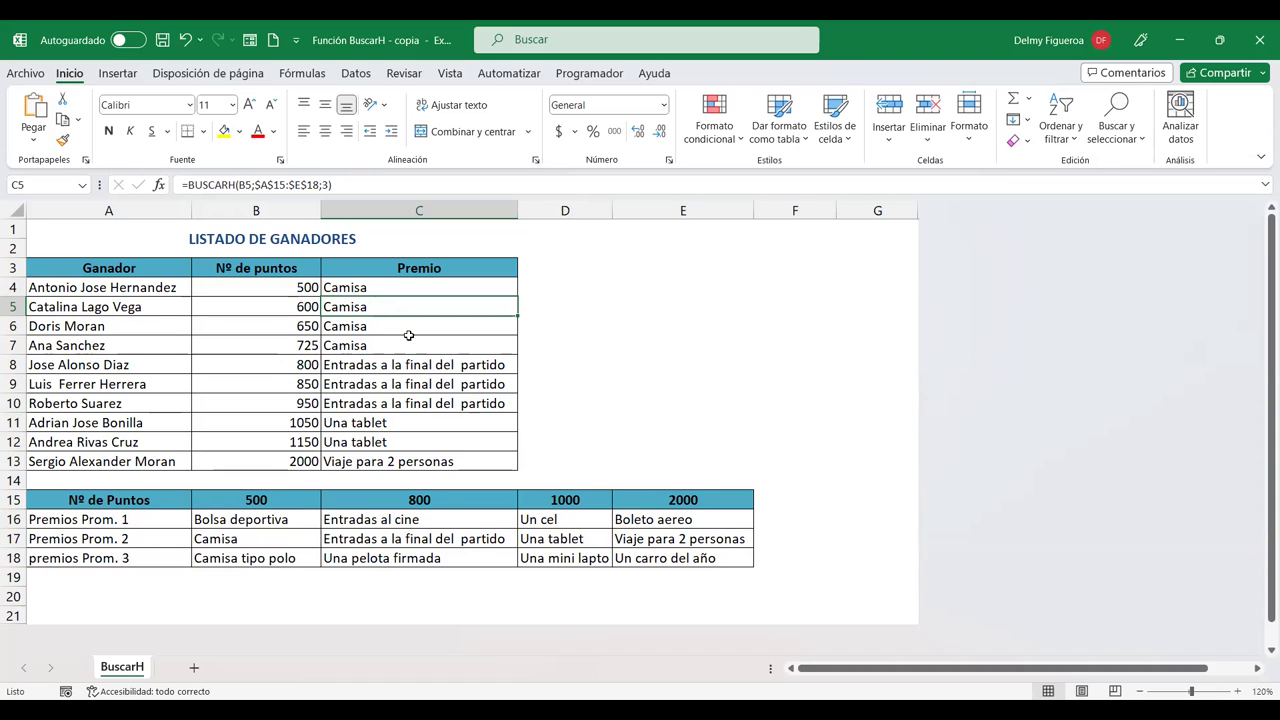
Step: Check the C6–C12 prizes against the Prom. 2 prizes in row 17, up to Viaje para 2 personas
left_click(286, 540)
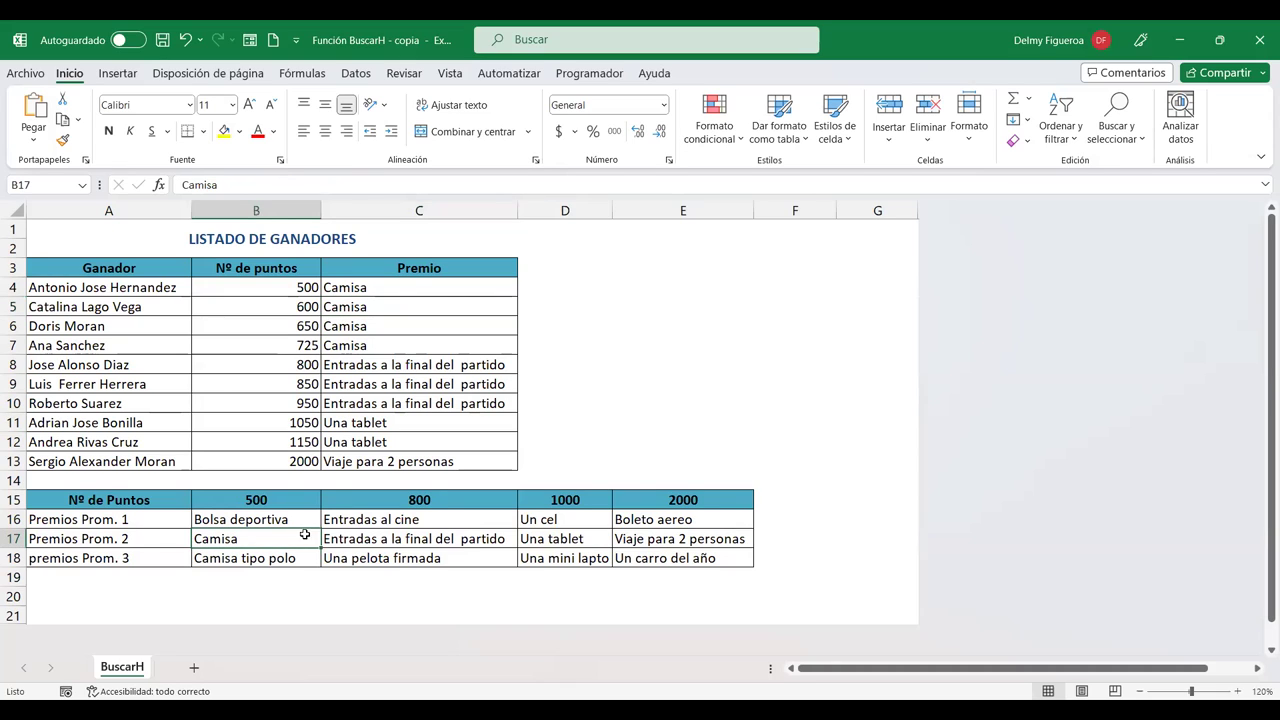
left_click(379, 325)
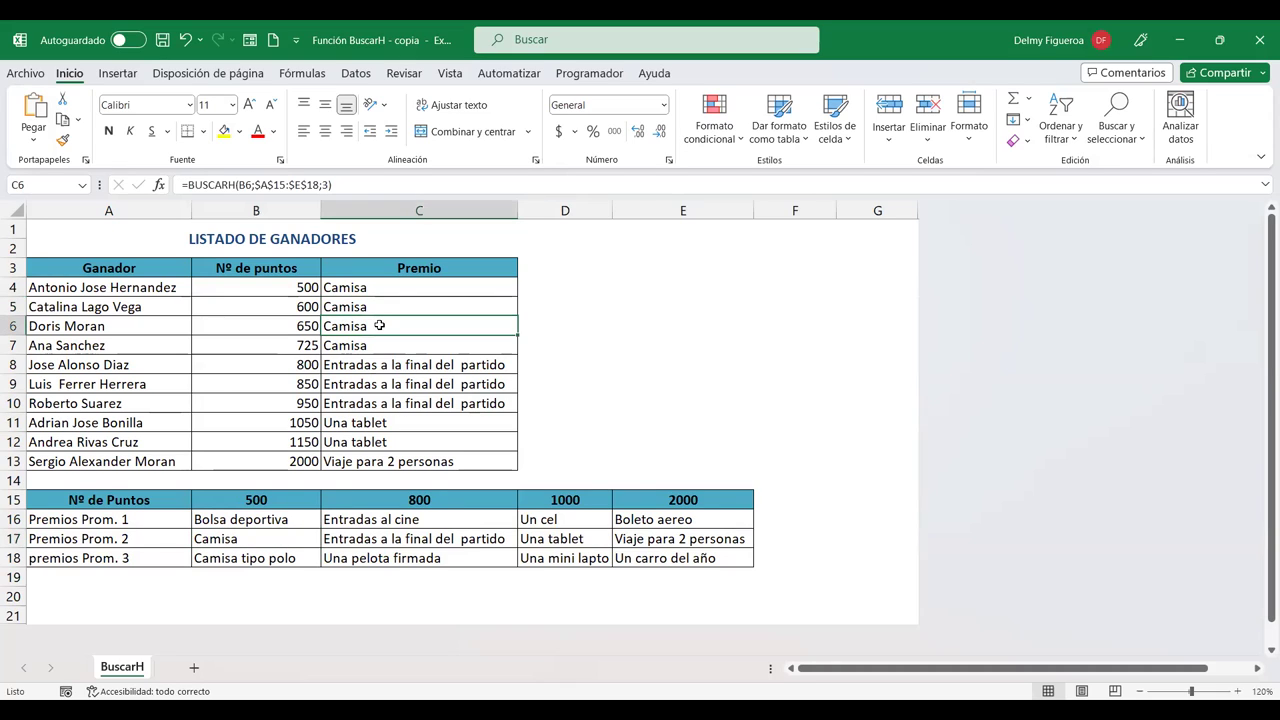
left_click(370, 344)
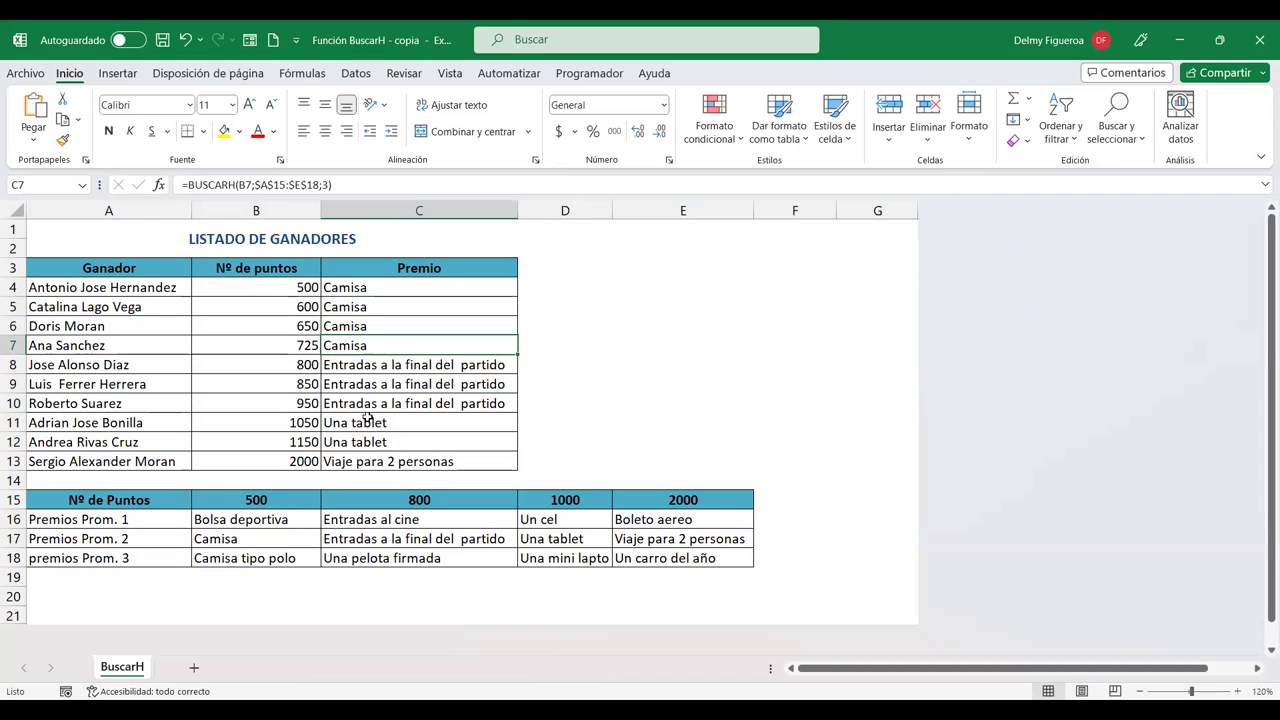
left_click(384, 366)
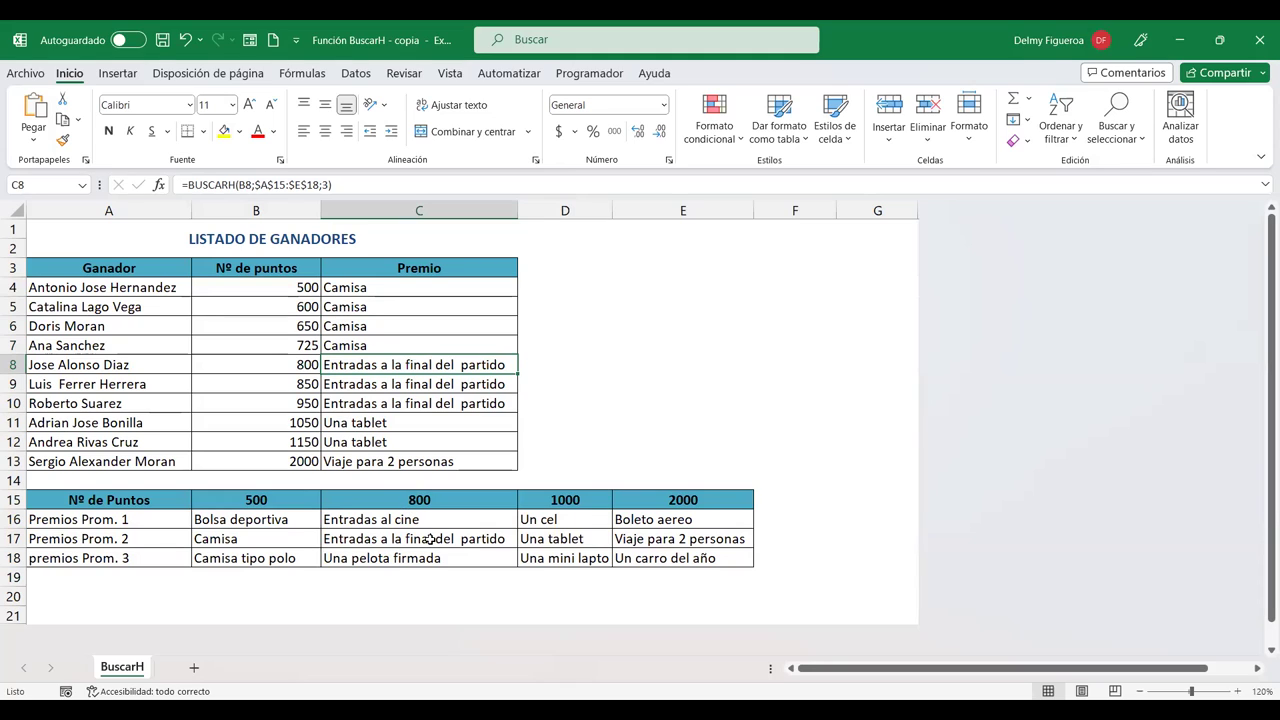
left_click(442, 384)
left_click(447, 538)
left_click_drag(277, 538, 680, 540)
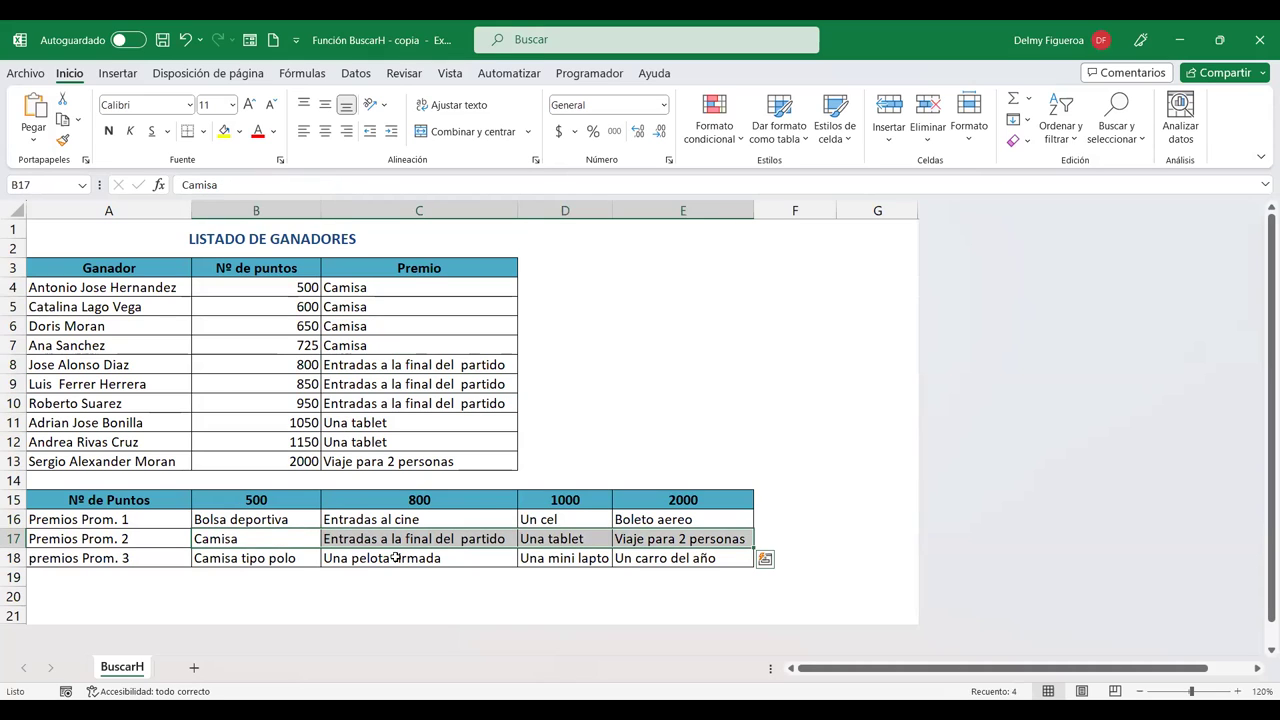
left_click(450, 403)
left_click(390, 425)
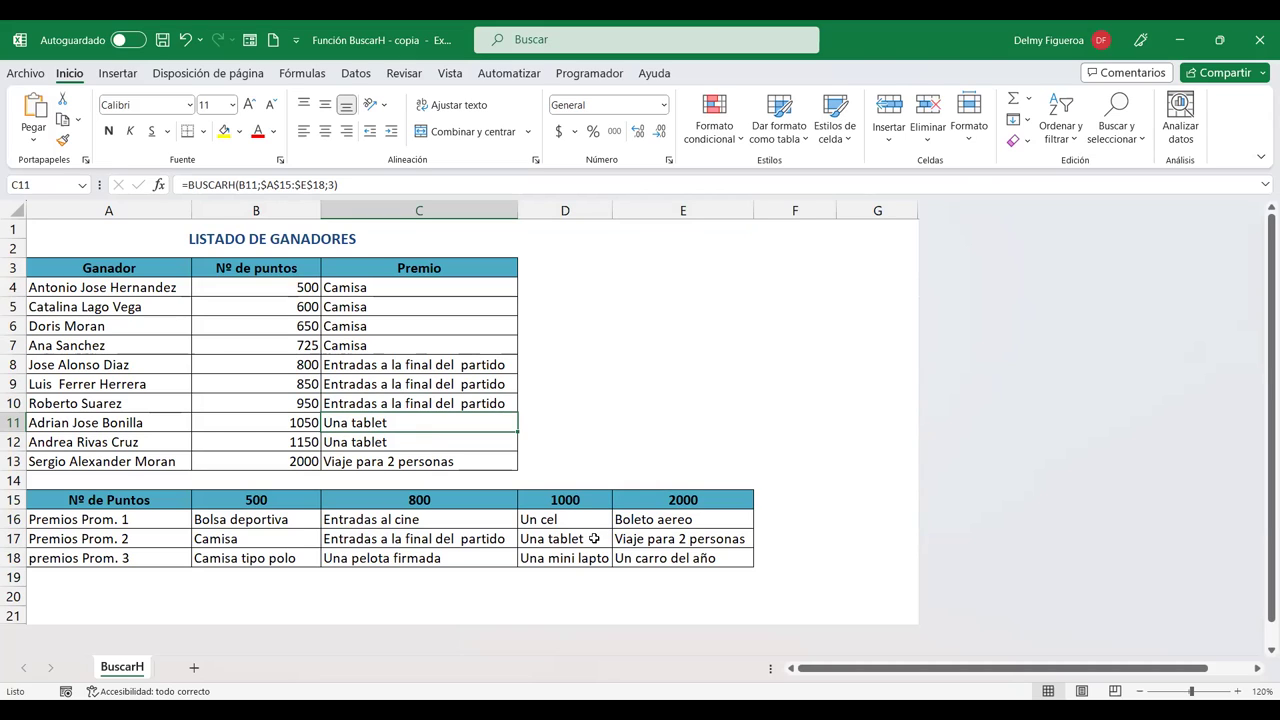
left_click(392, 440)
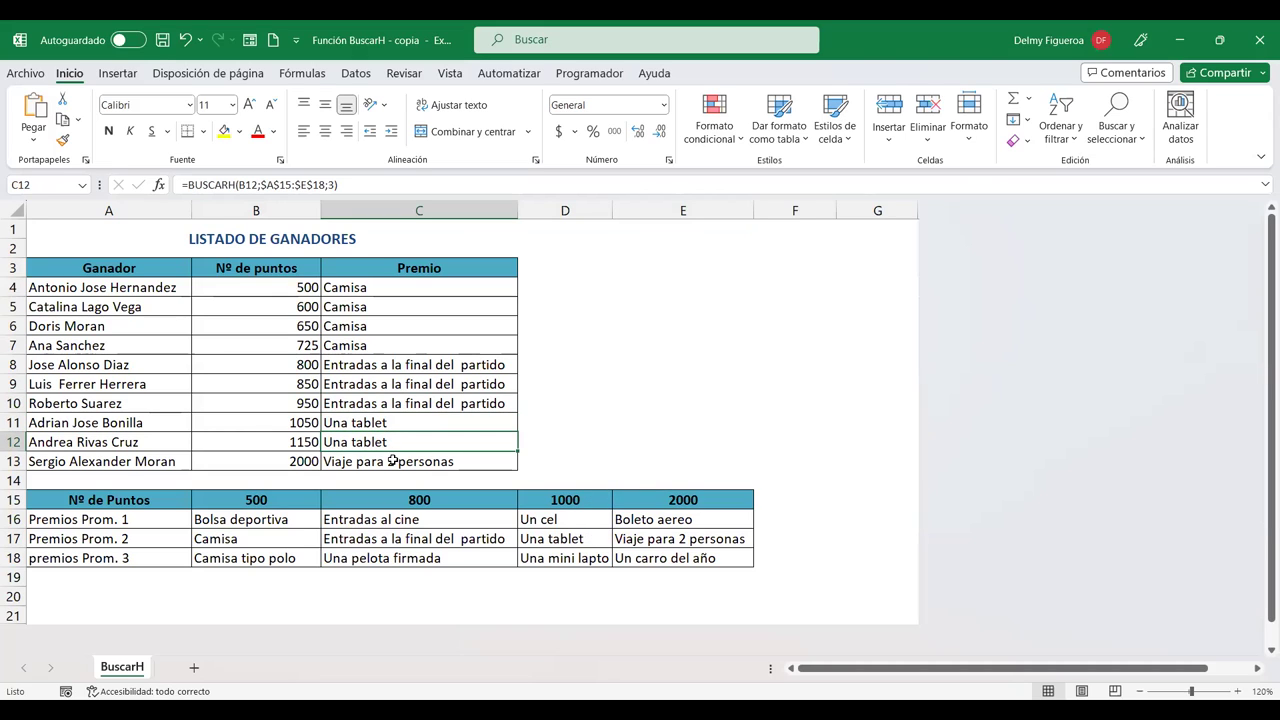
left_click(681, 536)
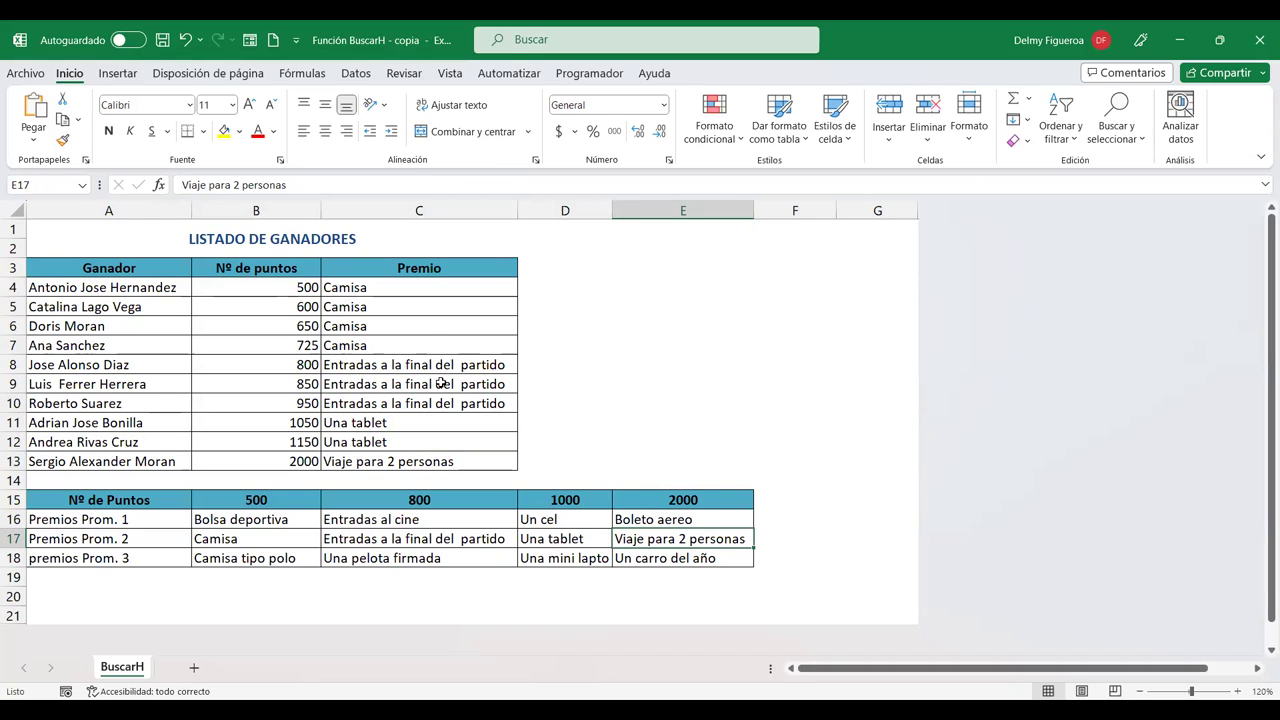
left_click(427, 286)
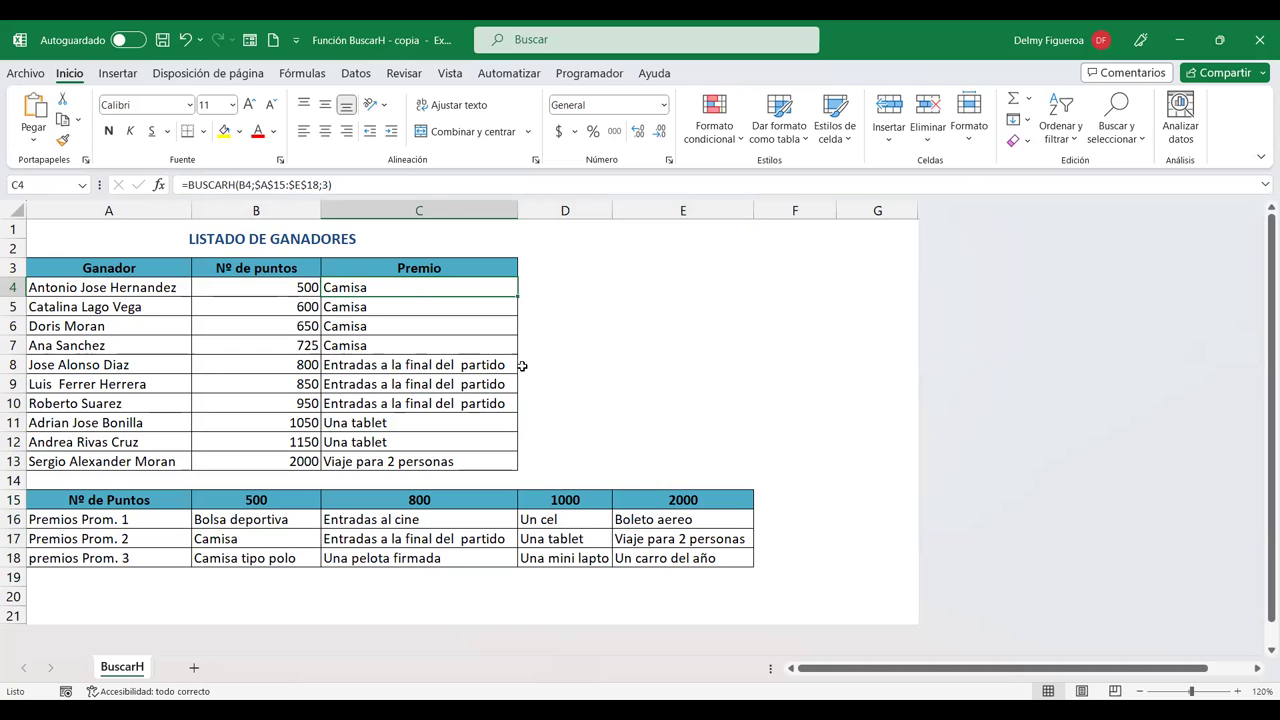
Step: Change C4's BUSCARH row index from 3 to 4
double_click(481, 286)
left_click(499, 287)
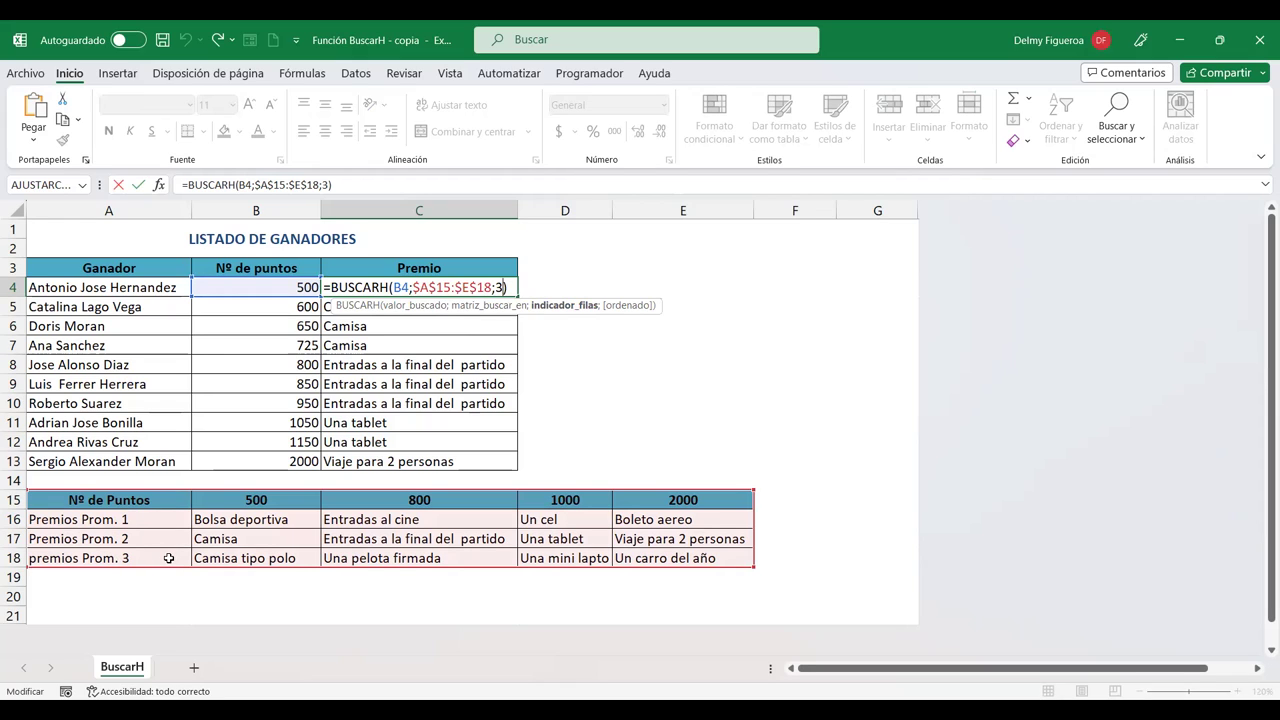
key("BackSpace")
type("4")
key("Return")
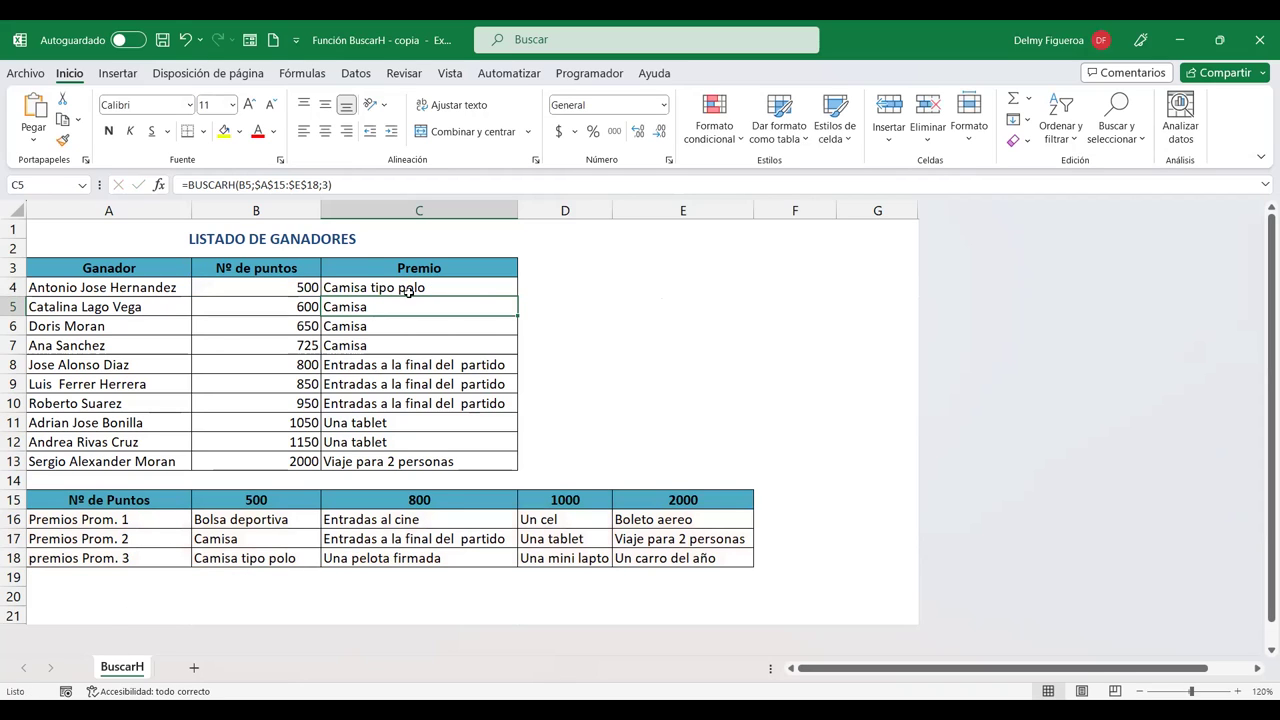
Step: Fill the row-4 formula down to C13 and compare with the Prom. 3 prizes in row 18
left_click(408, 291)
left_click_drag(517, 298, 502, 470)
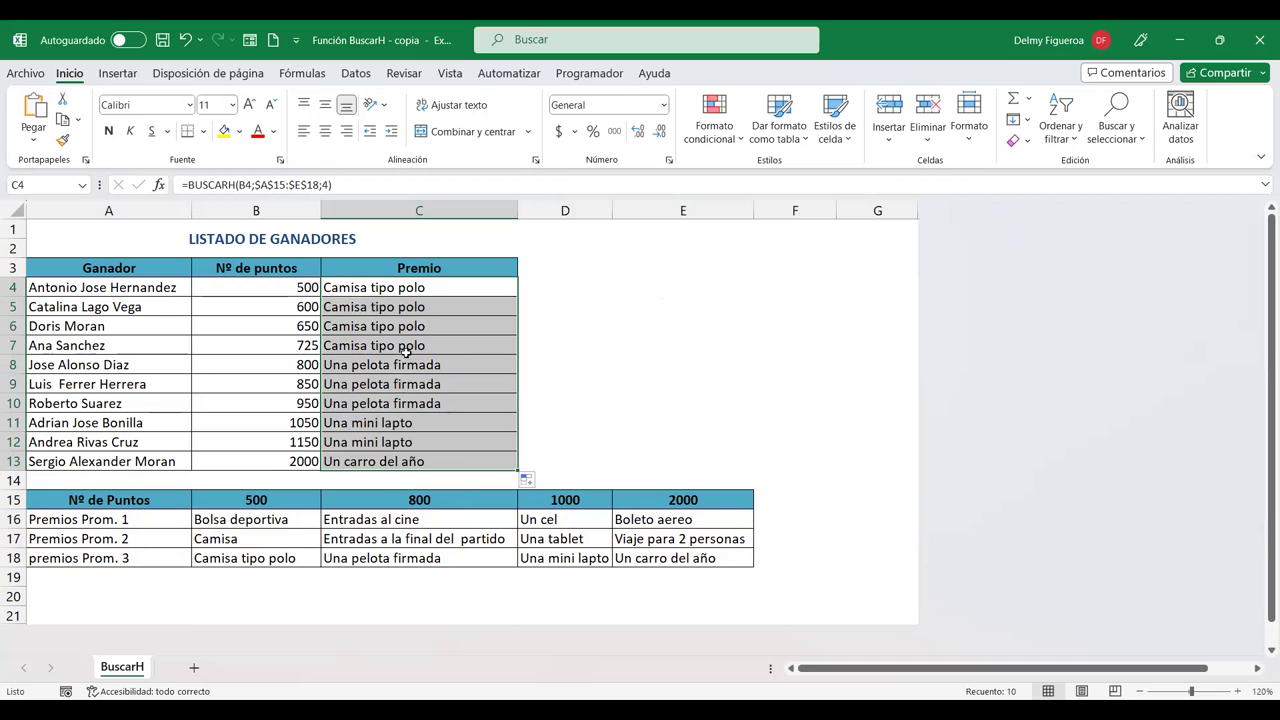
left_click(396, 556)
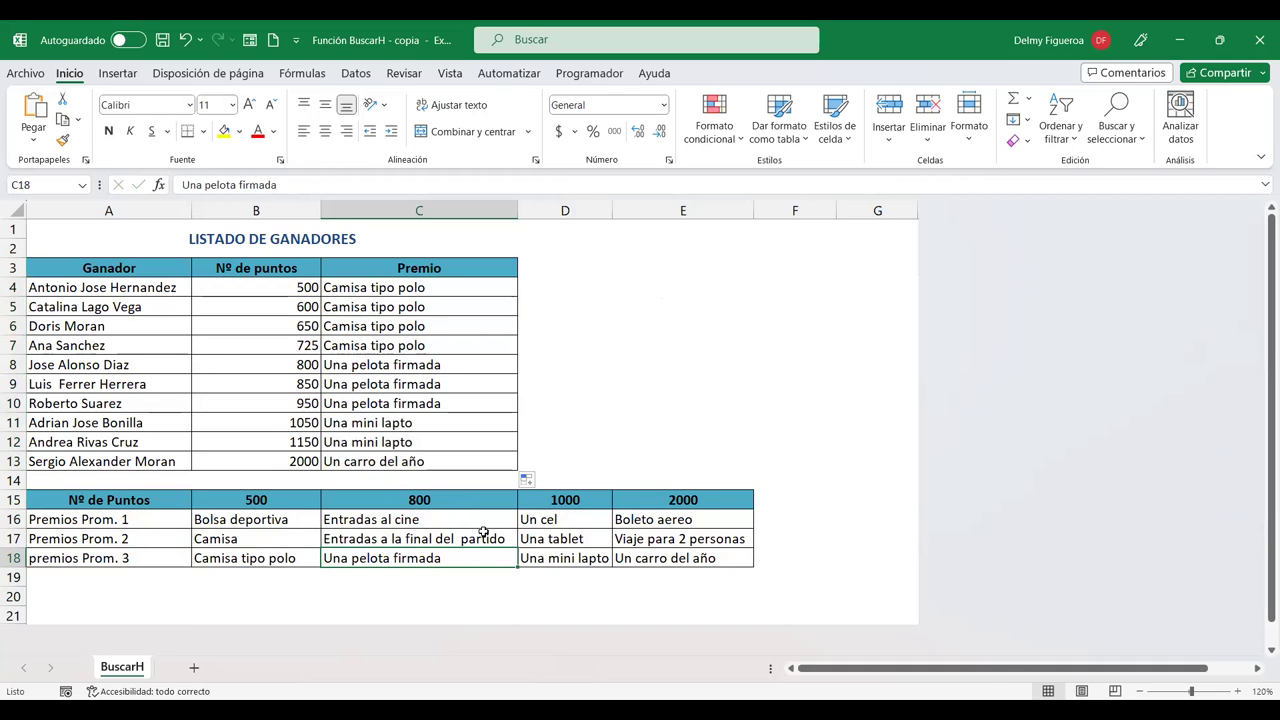
left_click(580, 558)
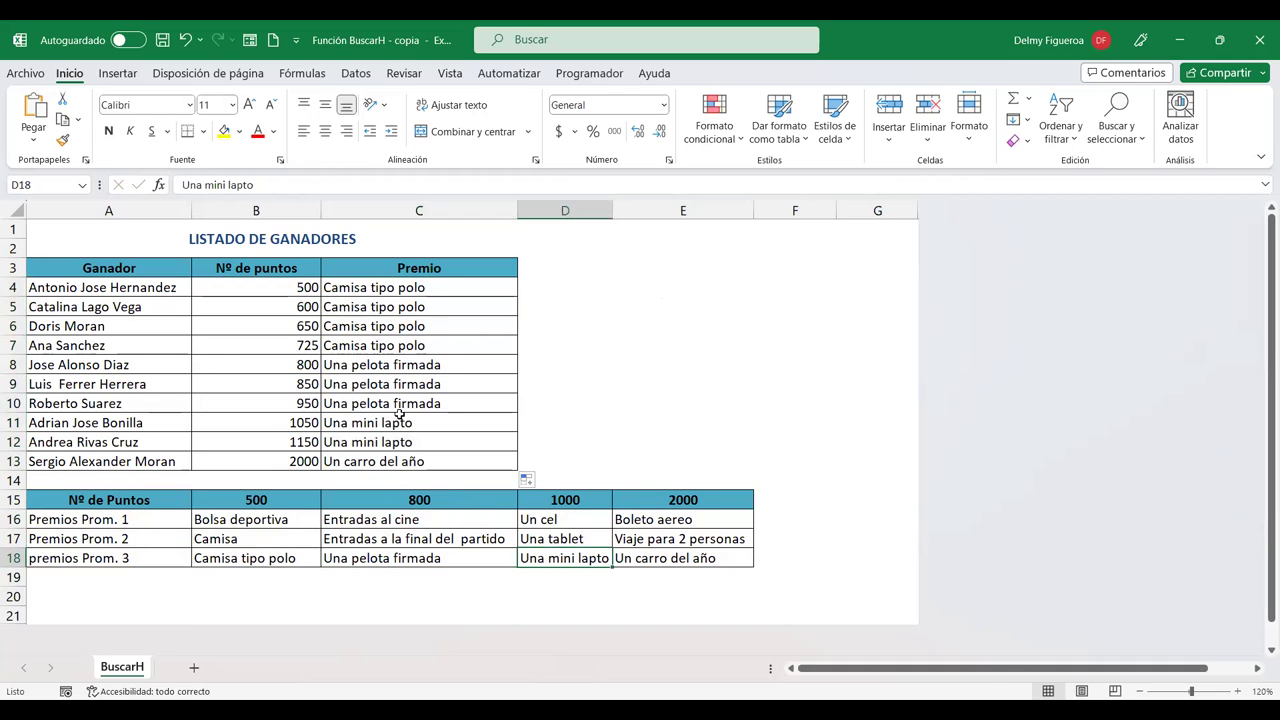
left_click(620, 562)
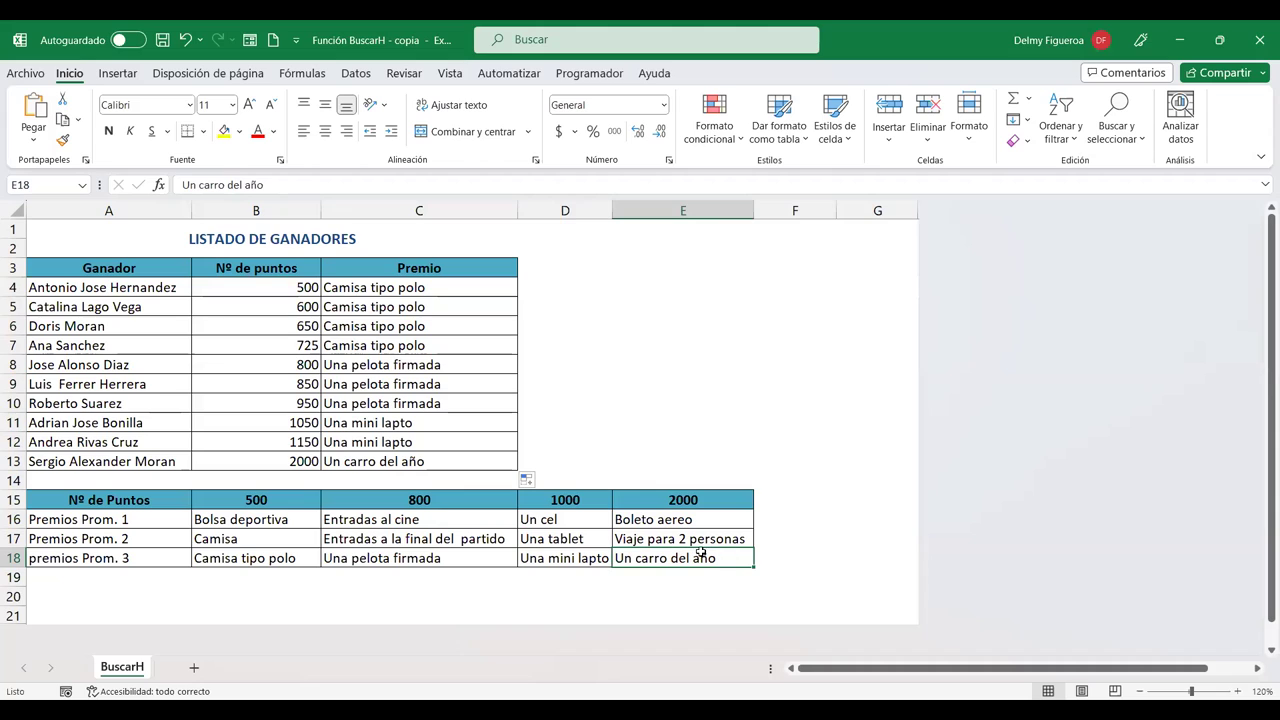
left_click(433, 287)
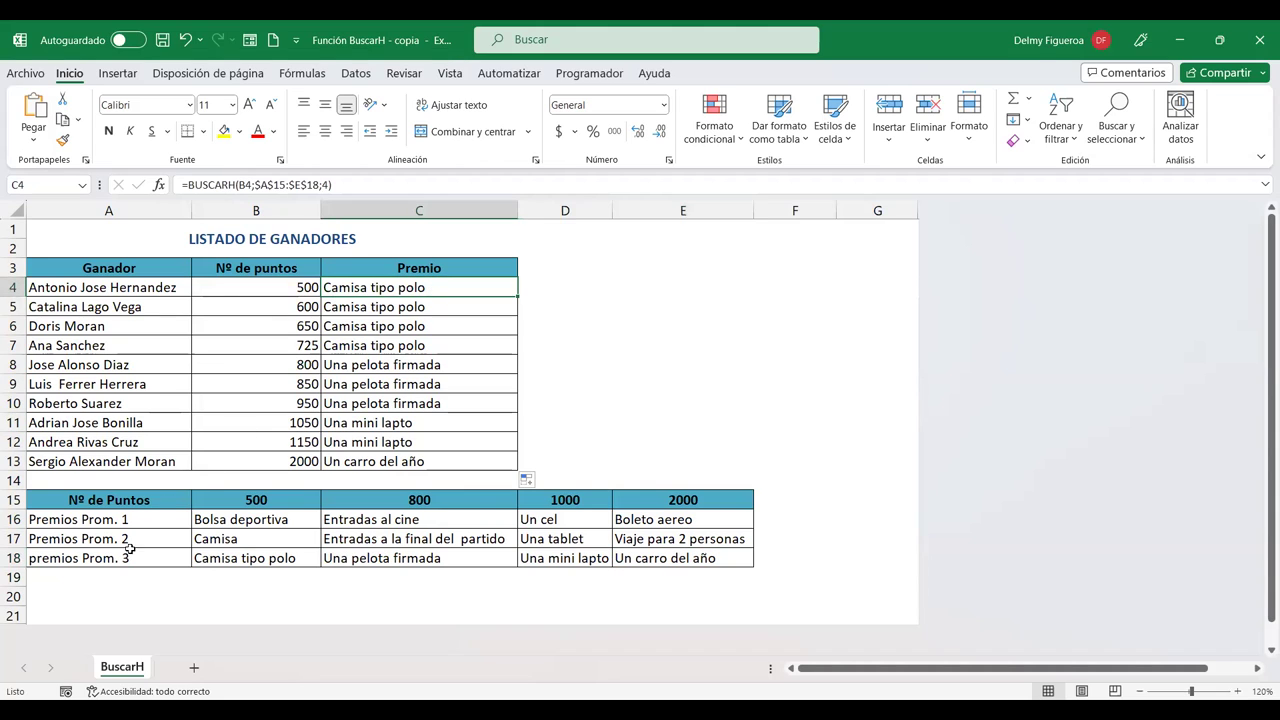
Step: Change C4's BUSCARH row index from 4 to 2
double_click(412, 287)
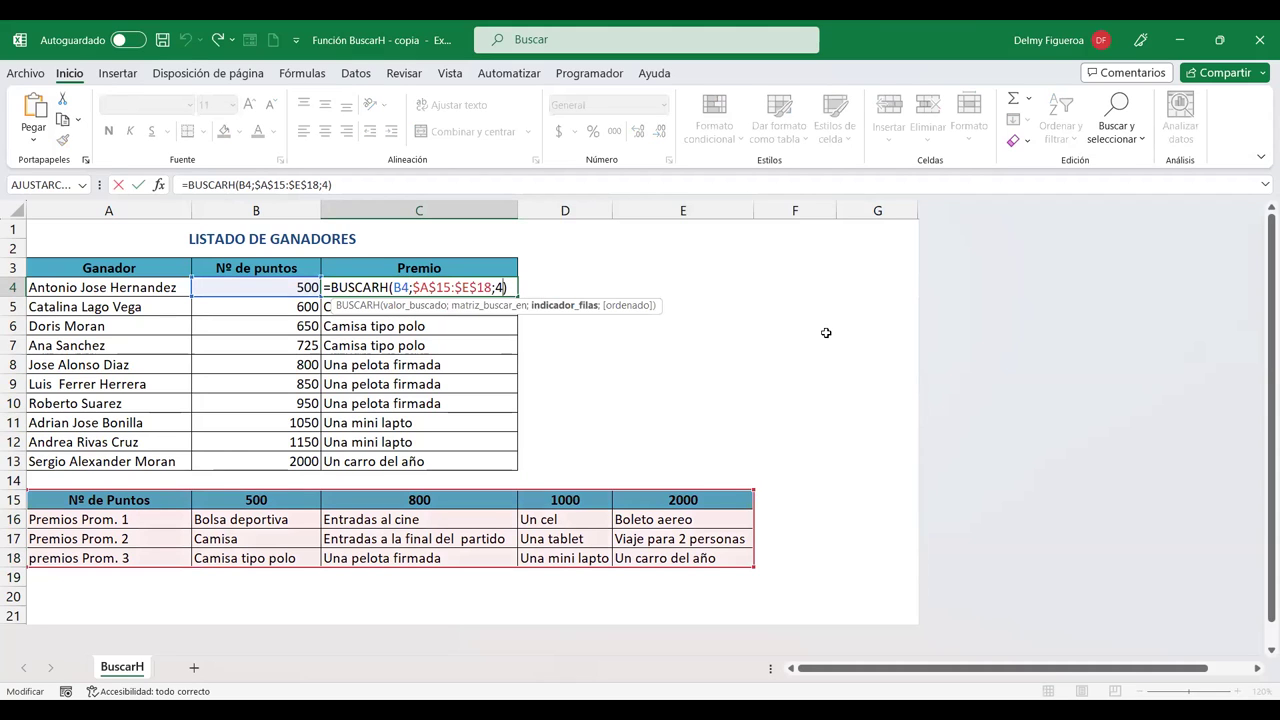
key("BackSpace")
type("2")
key("Return")
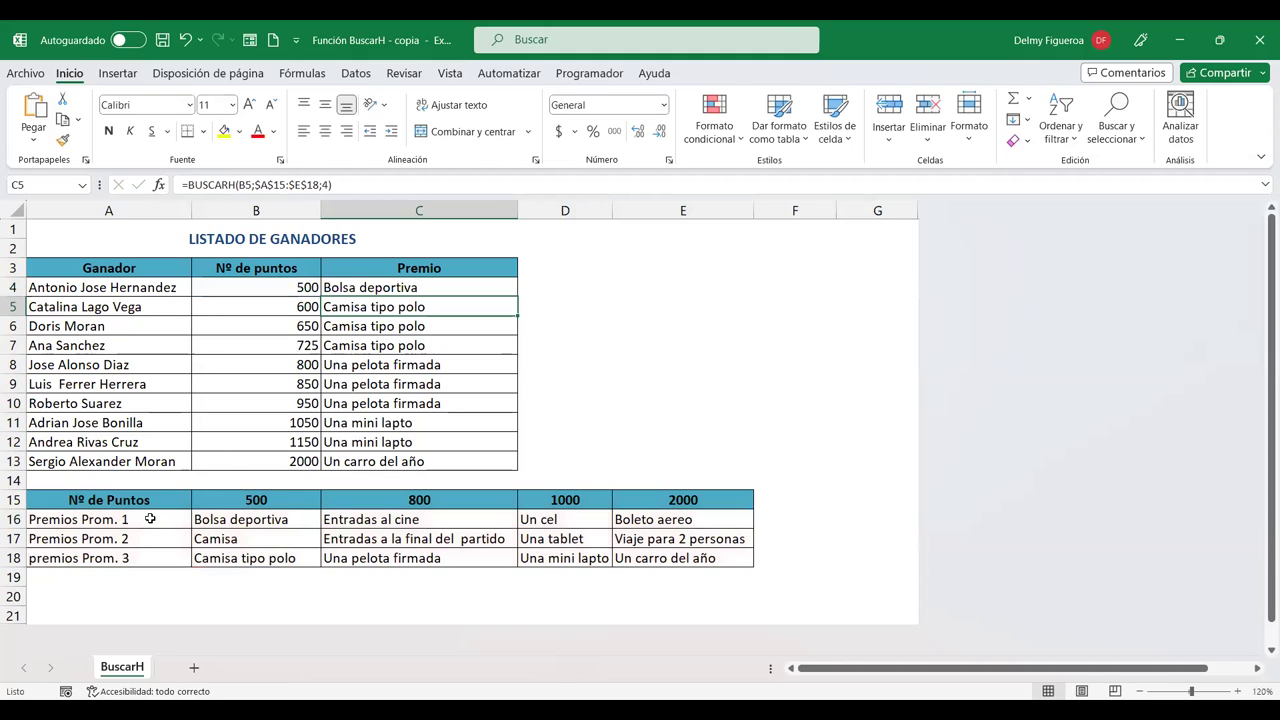
Step: Fill the row-2 formula down to C13 and check it against Entradas al cine in C16
left_click(411, 287)
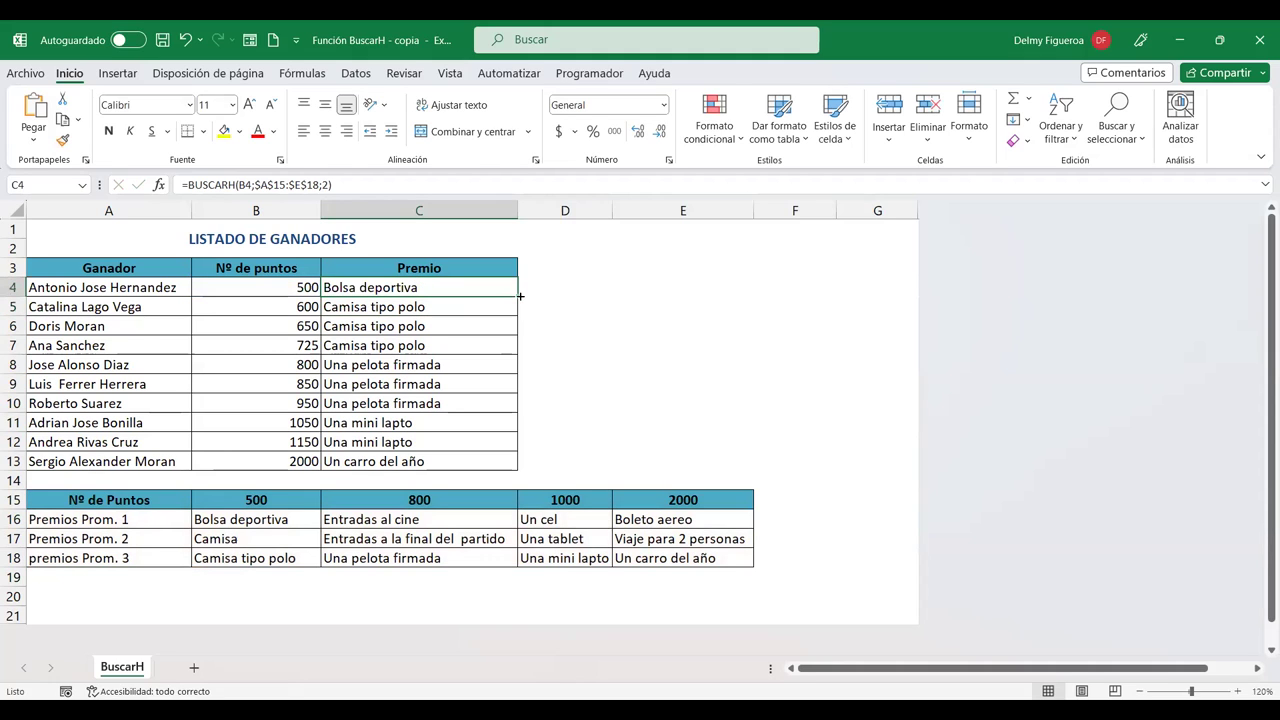
left_click_drag(517, 297, 505, 463)
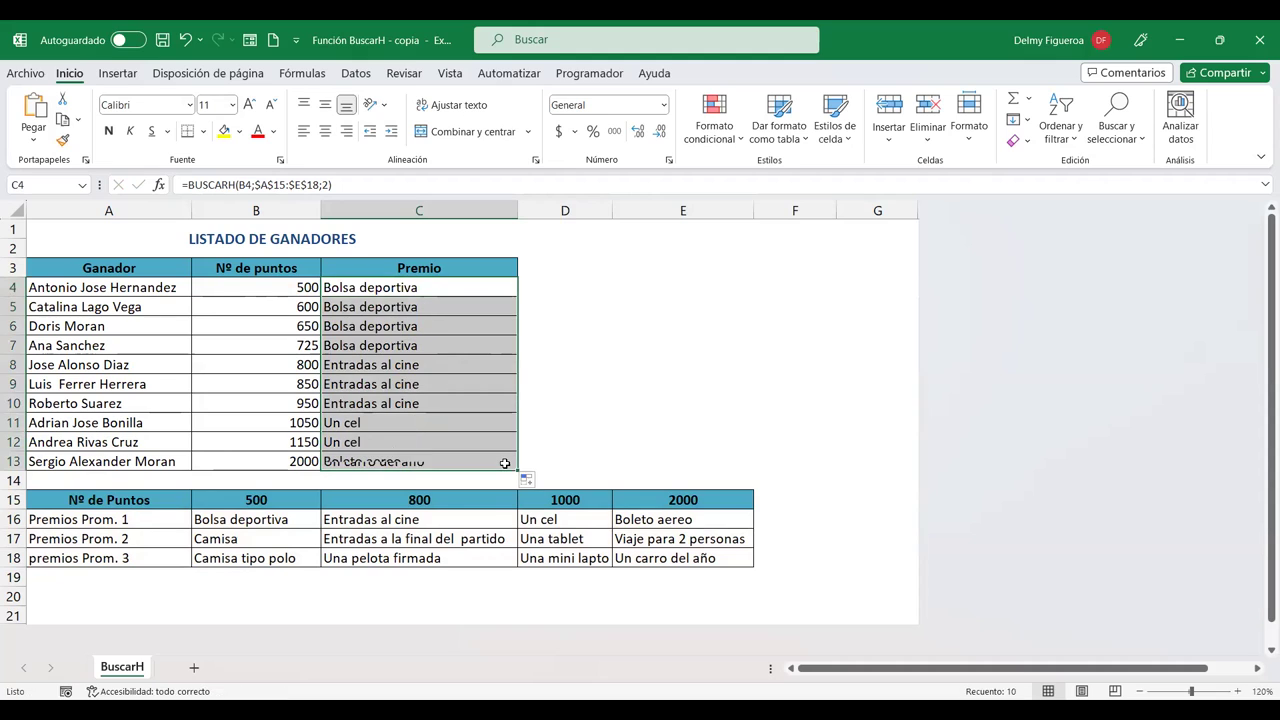
left_click(357, 525)
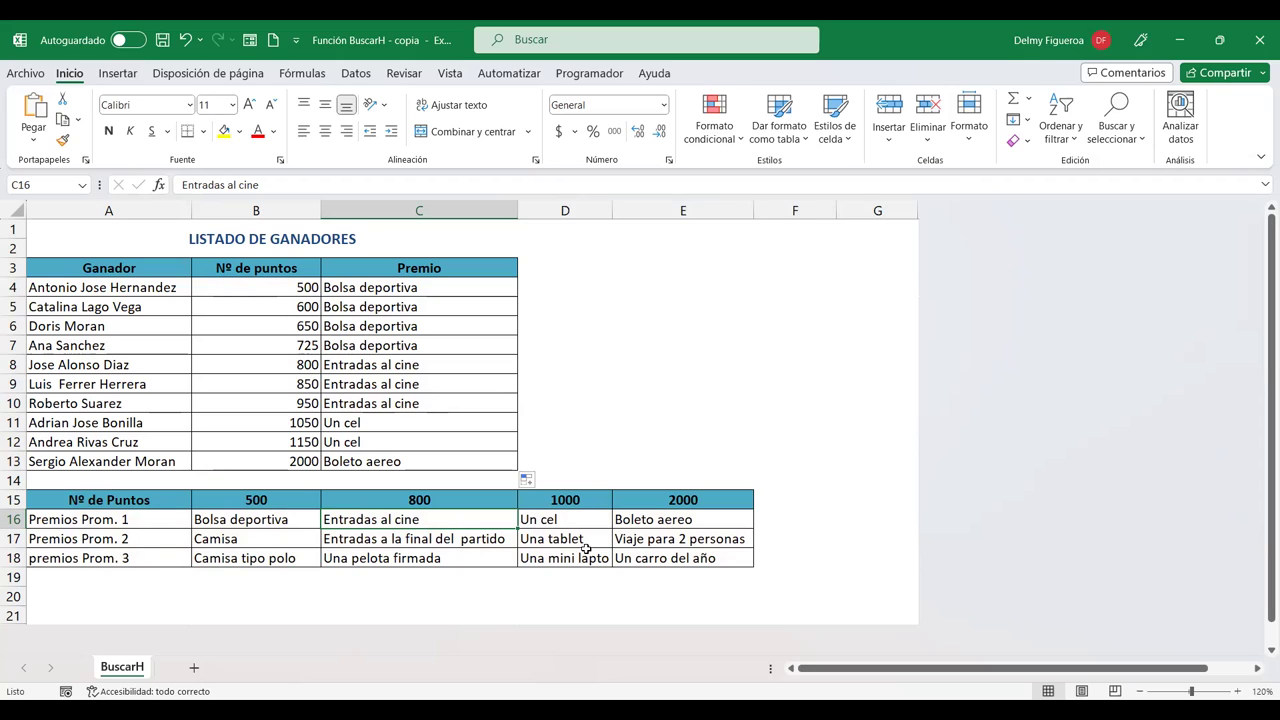
left_click(392, 284)
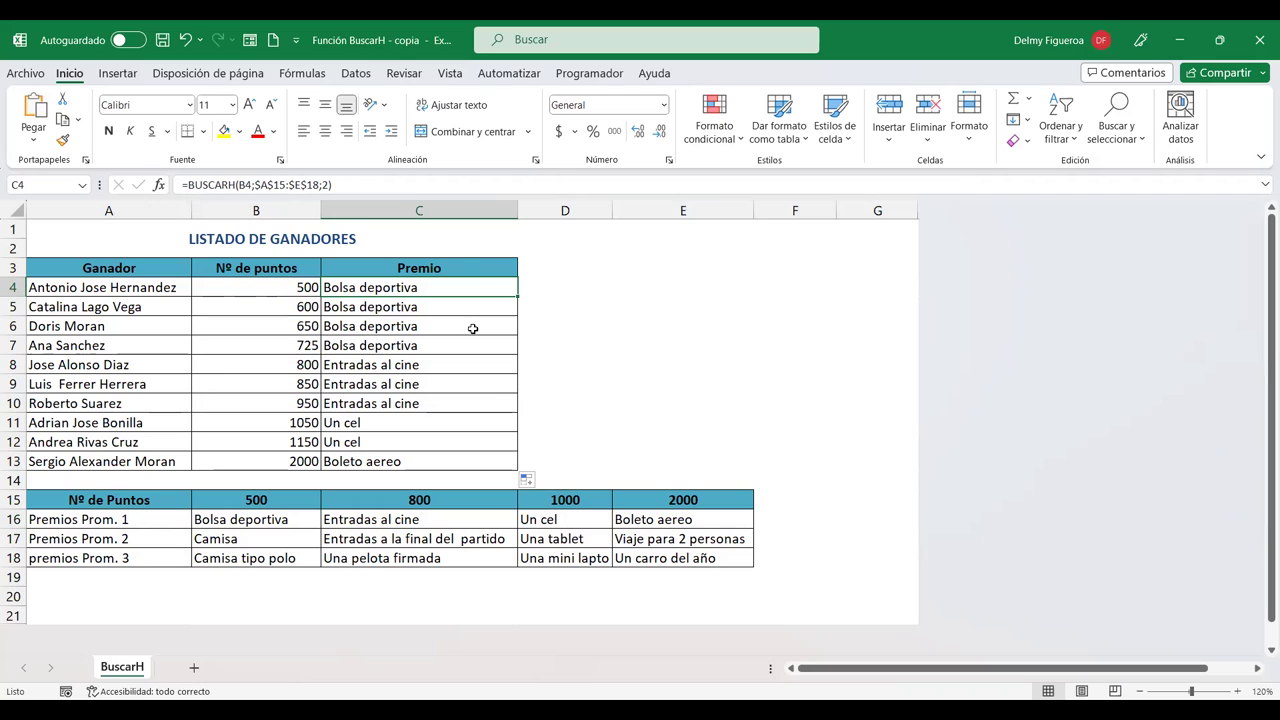
Step: Open C4's BUSCARH formula for editing and delete its row index 2
double_click(458, 286)
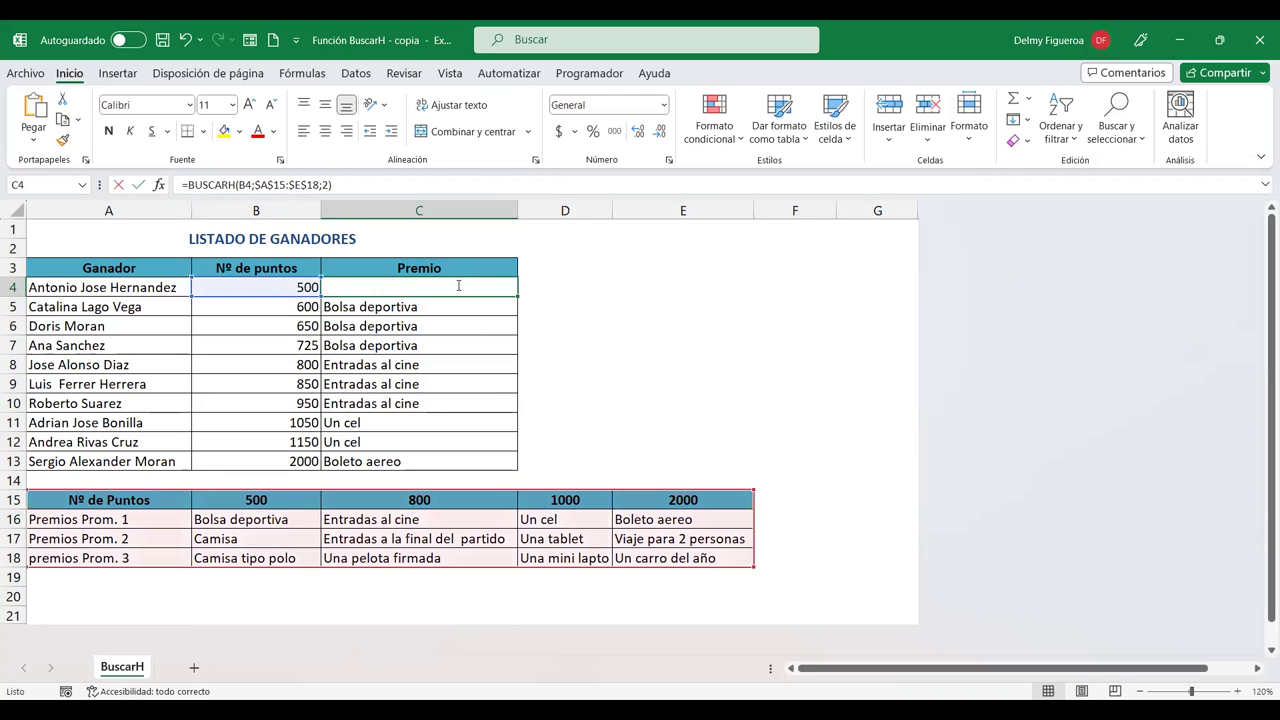
double_click(458, 286)
left_click(497, 287)
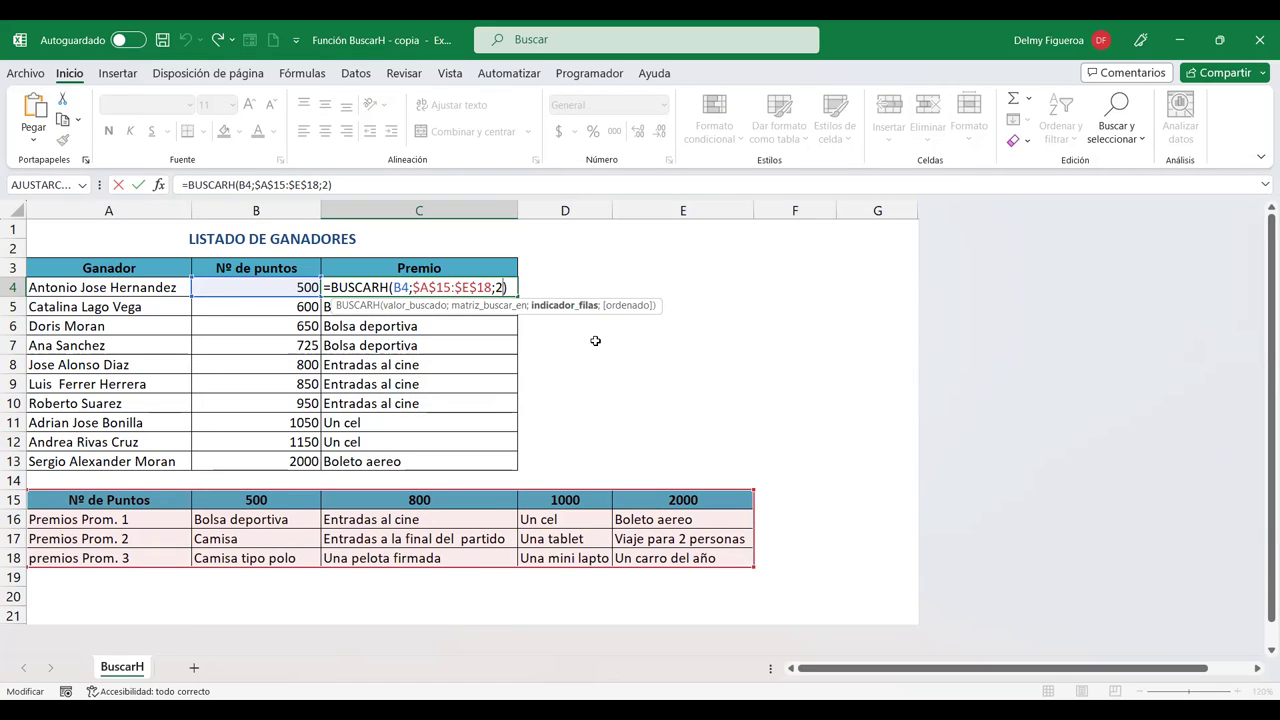
key("BackSpace")
type("2")
key("BackSpace")
Step: Insert ALEATORIO.ENTRE(2;4) as the row index and confirm the formula in C4
type("alea")
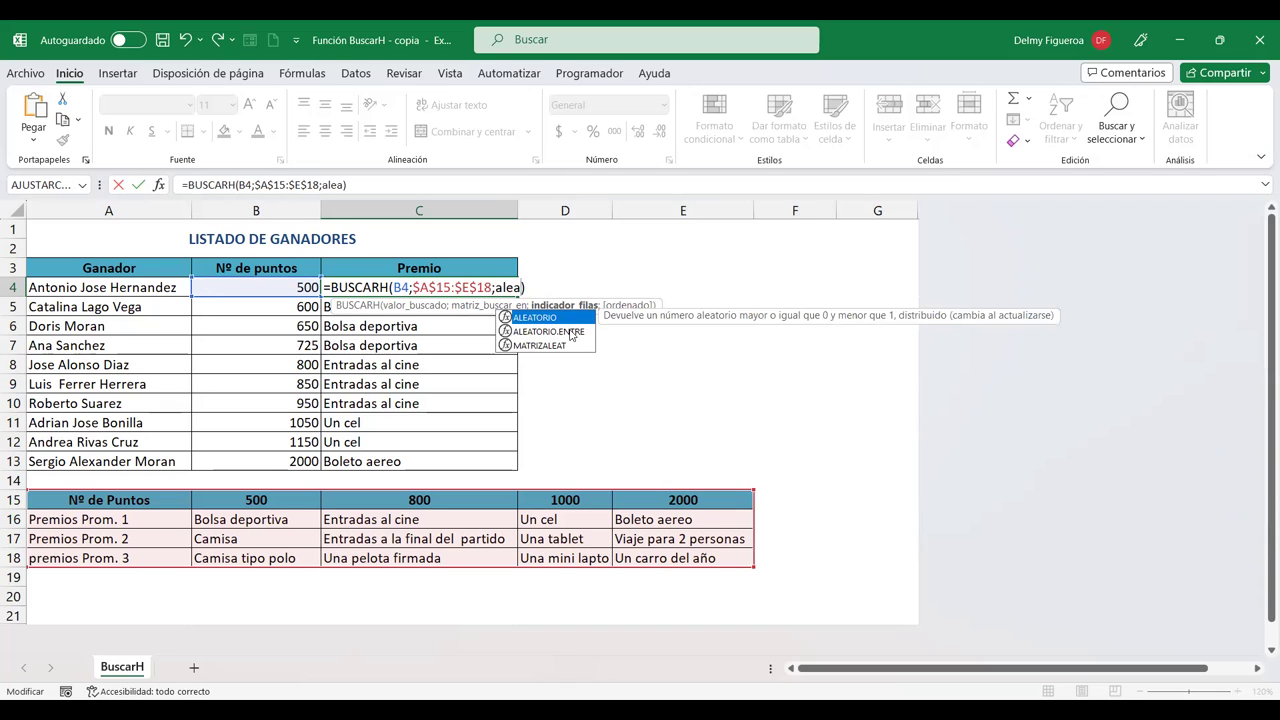
double_click(573, 331)
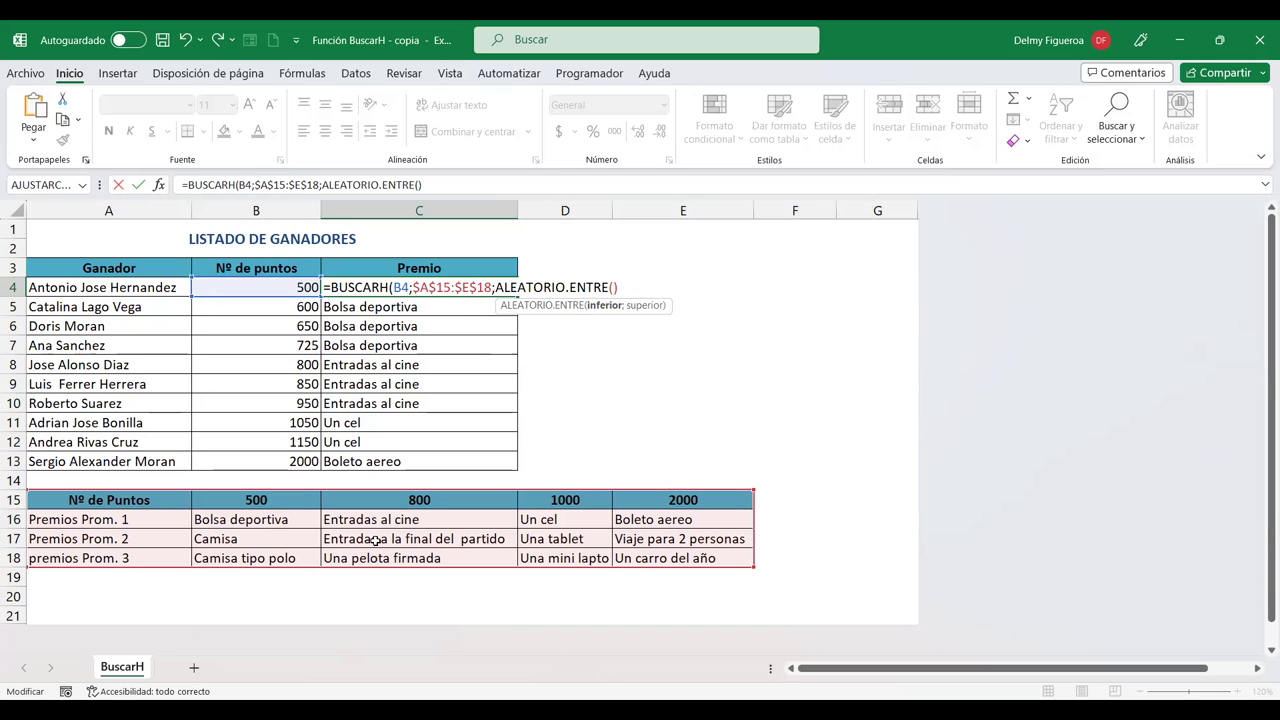
type("2")
type(";4")
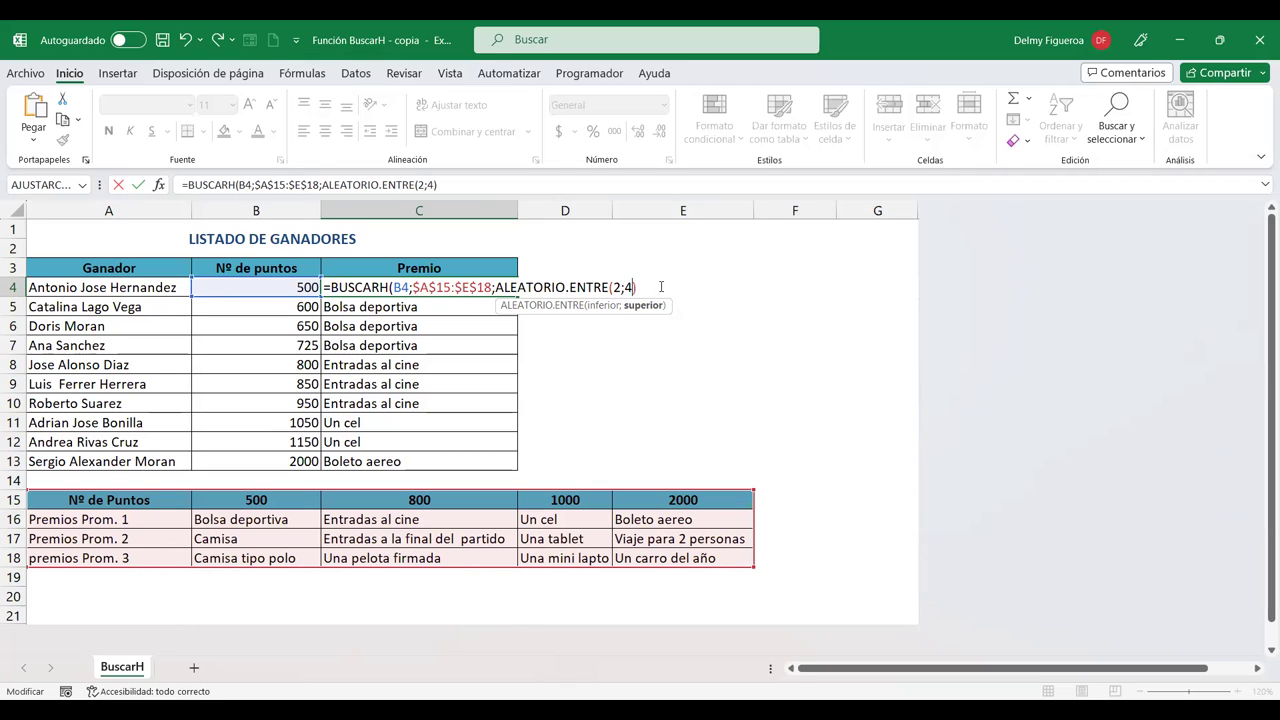
type(")")
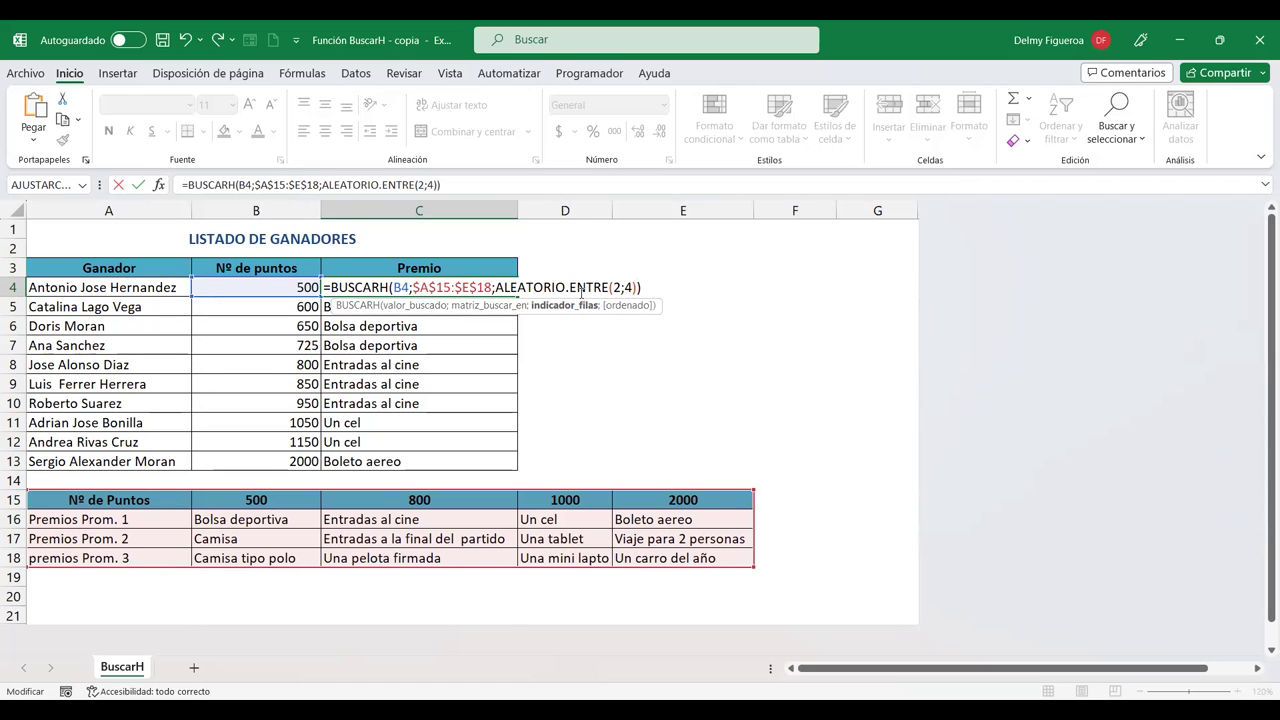
left_click(545, 287)
left_click(641, 287)
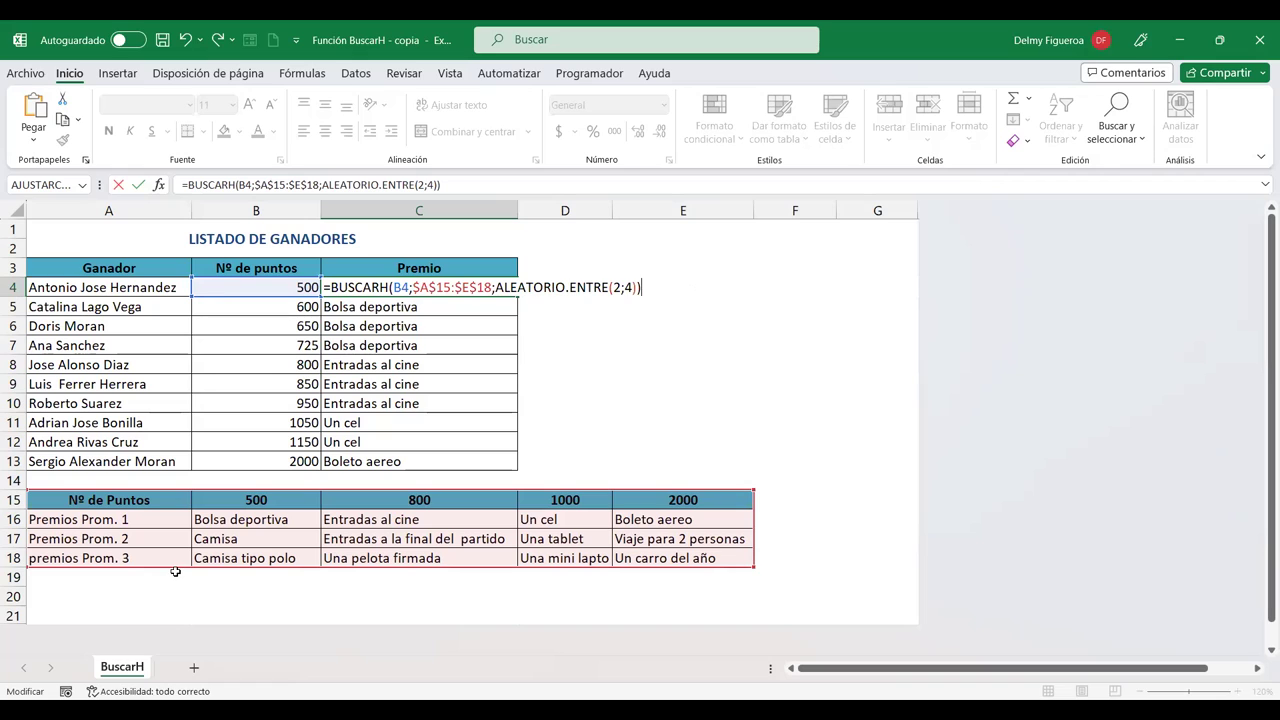
key("Return")
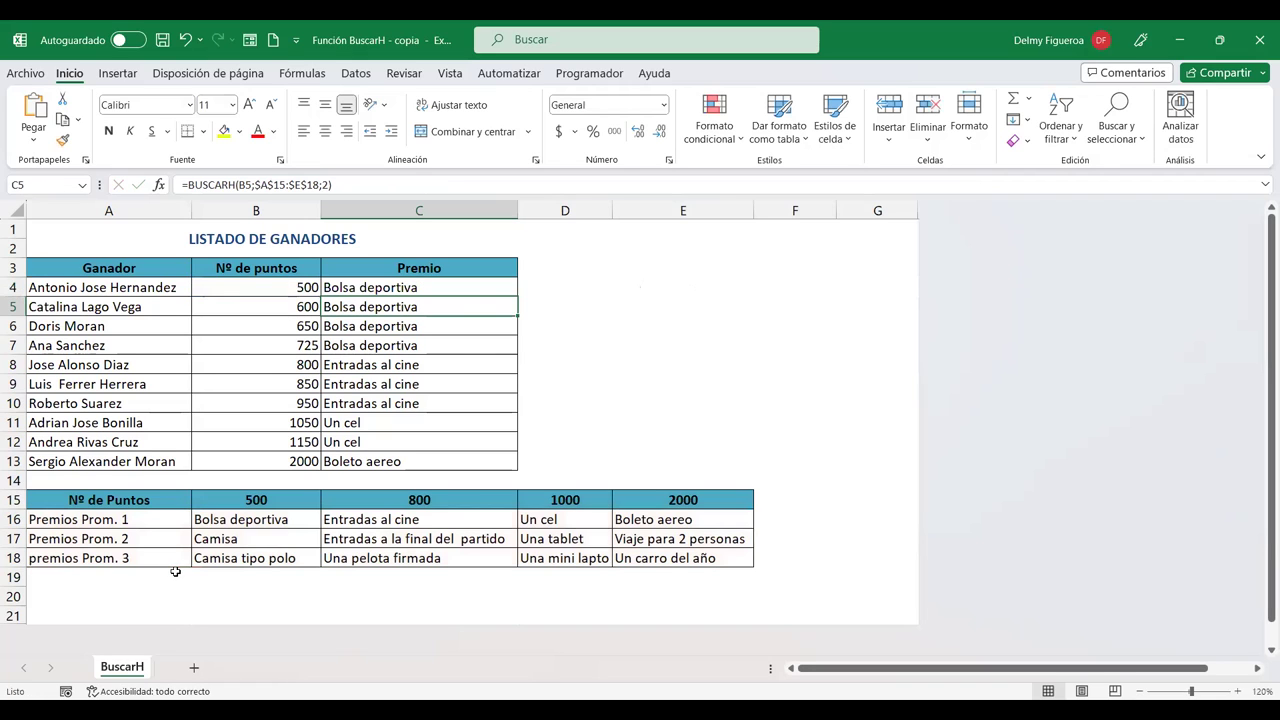
Step: Fill C4's random-row formula down to C13 and check the copies in C5, C6 and C7
left_click(470, 289)
left_click_drag(517, 298, 503, 467)
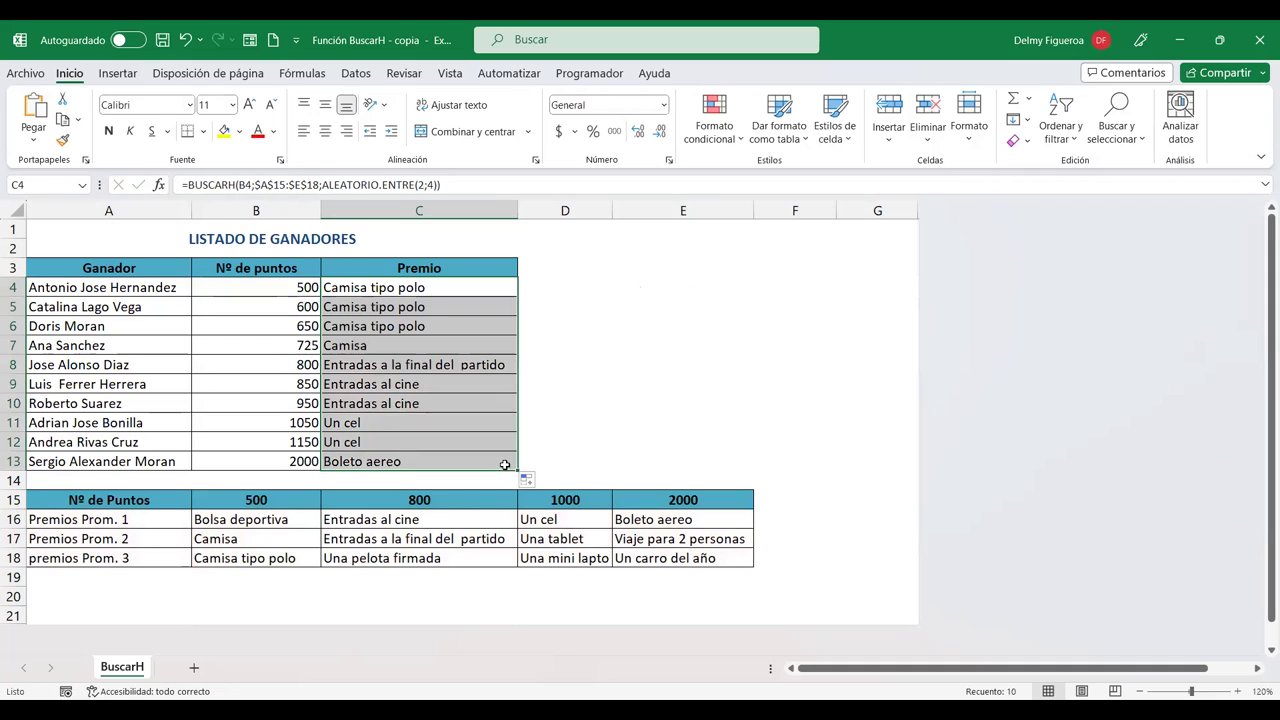
left_click(451, 288)
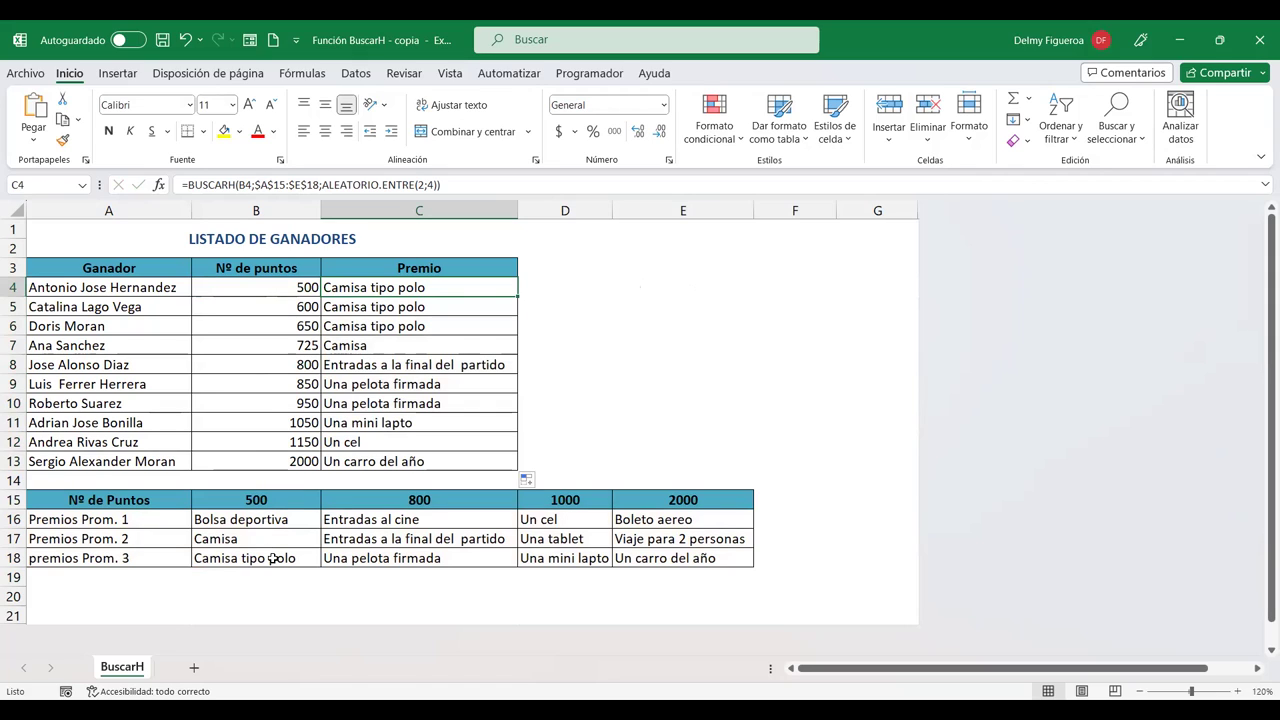
left_click(375, 314)
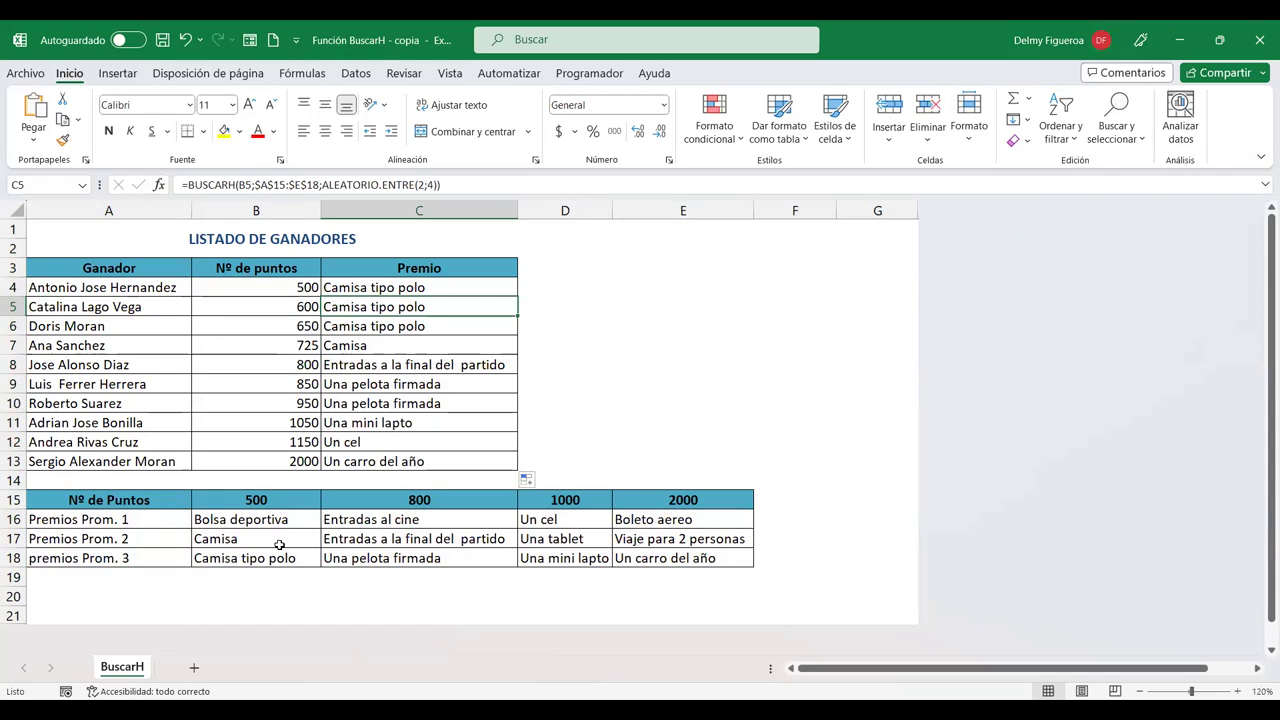
left_click(396, 324)
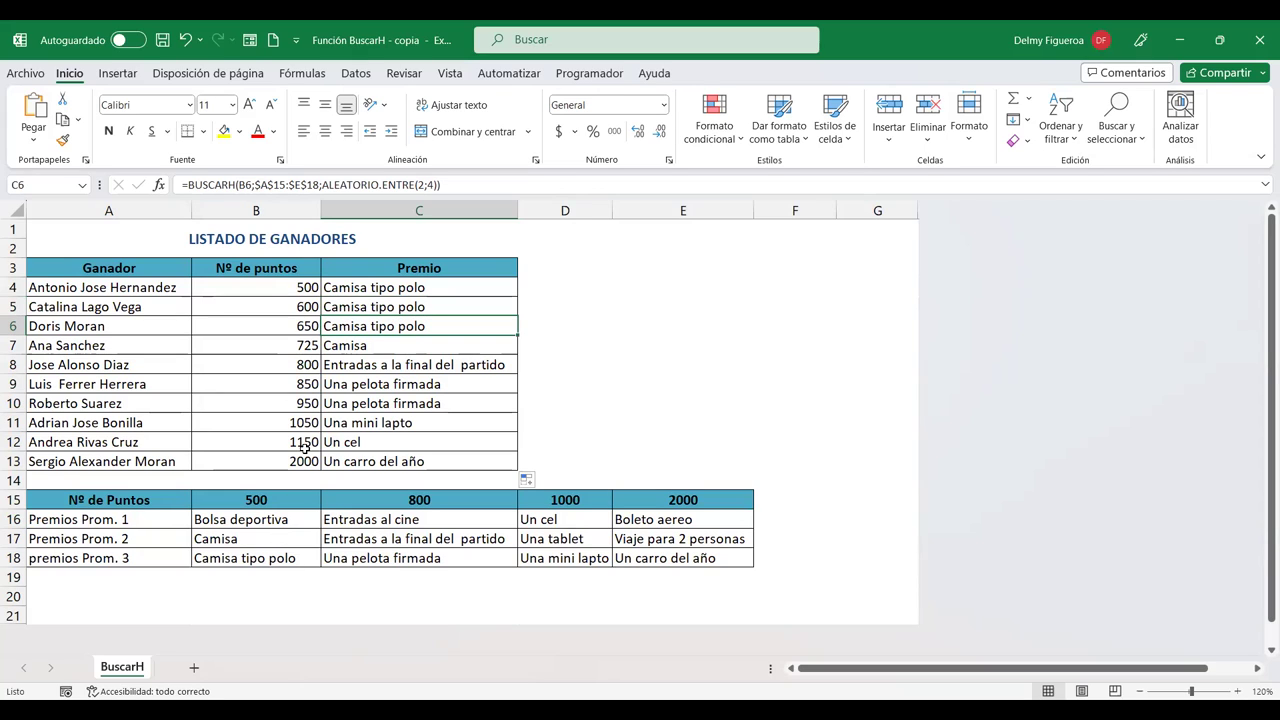
left_click(361, 345)
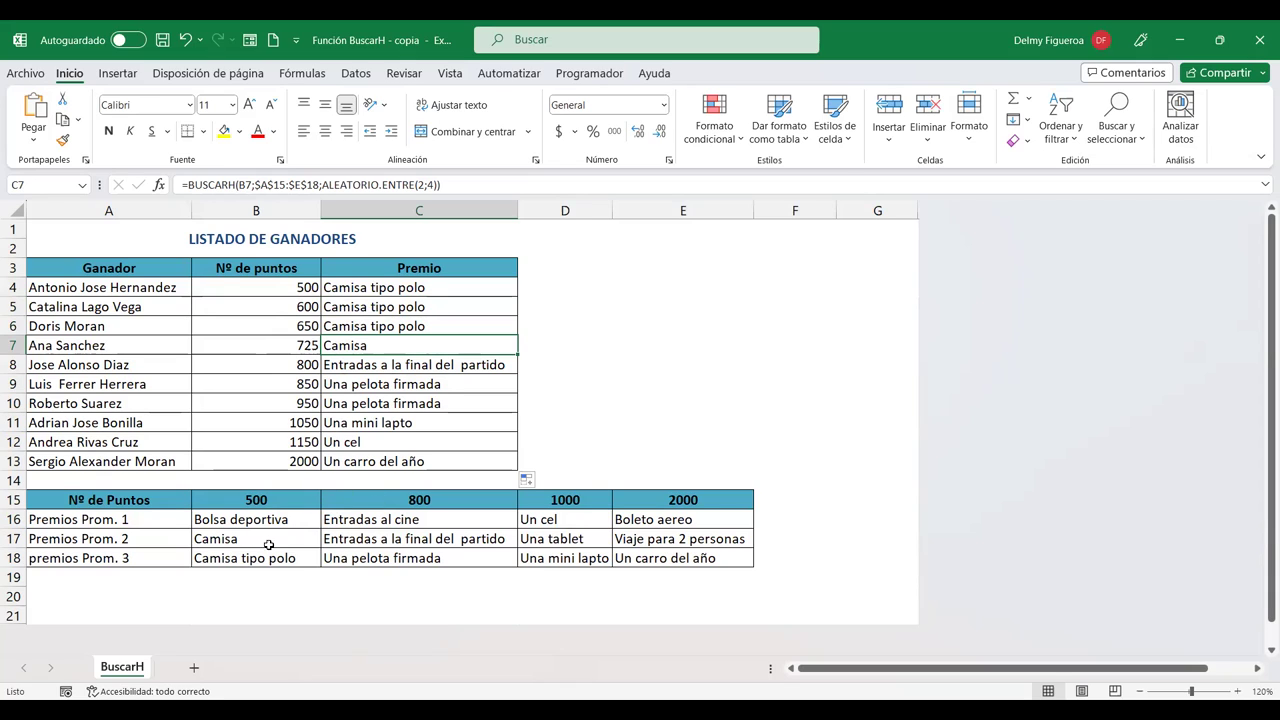
left_click(605, 285)
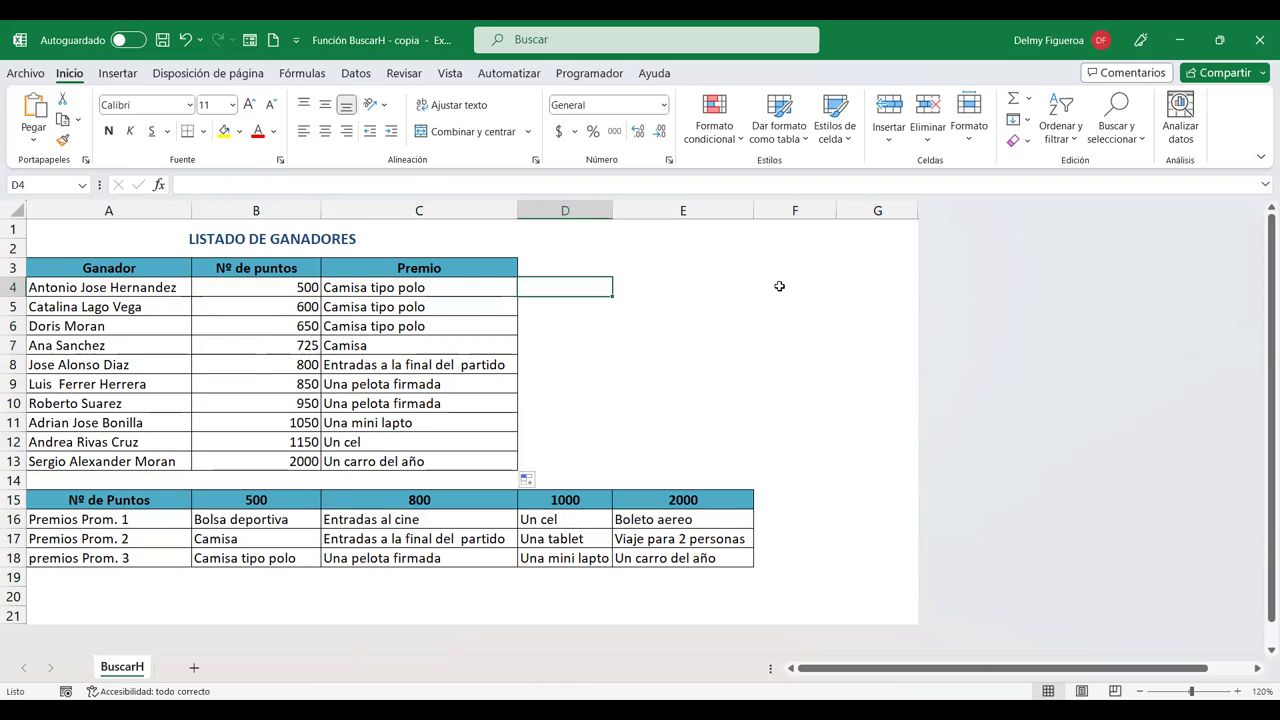
key("Right")
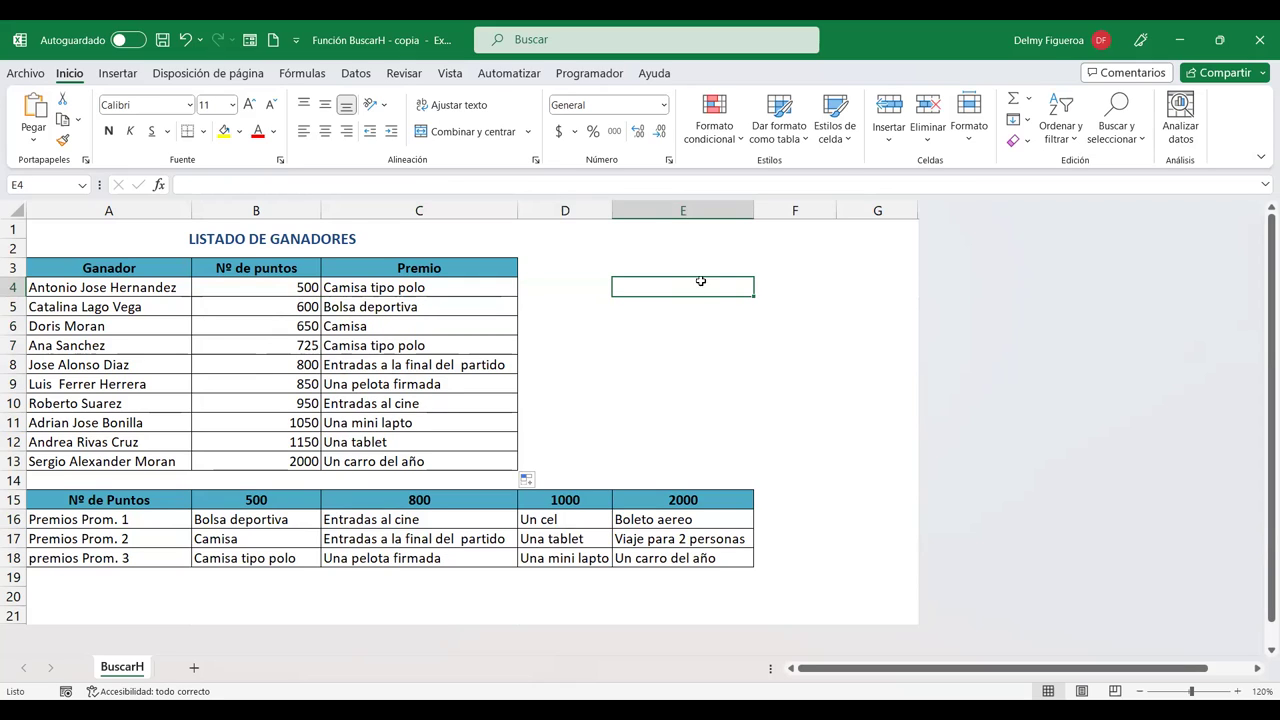
double_click(488, 288)
double_click(488, 288)
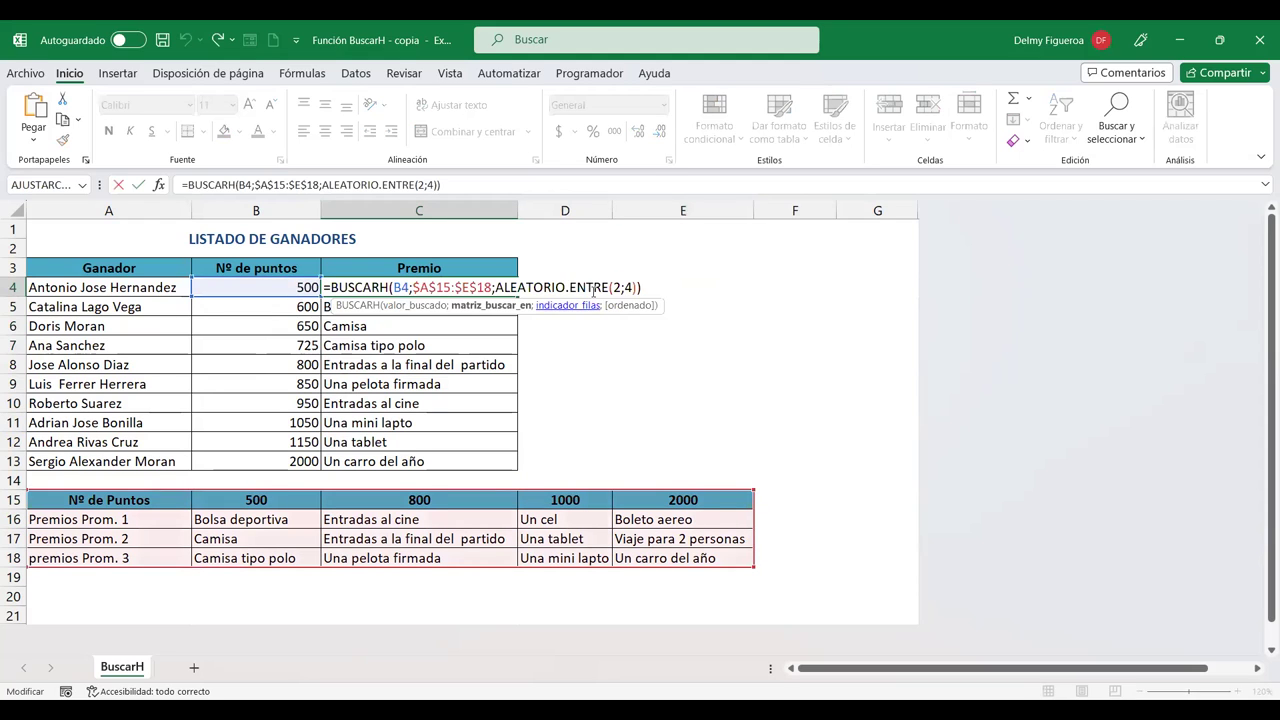
key("Return")
left_click(668, 284)
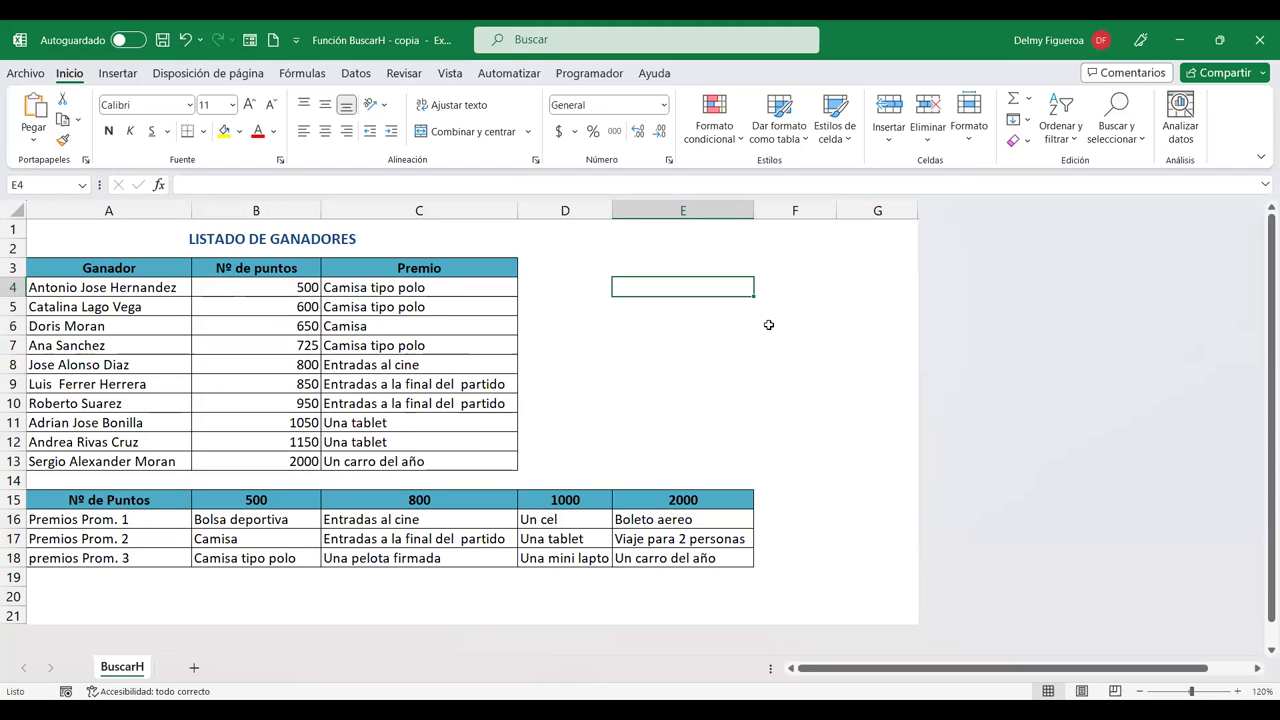
left_click(348, 285)
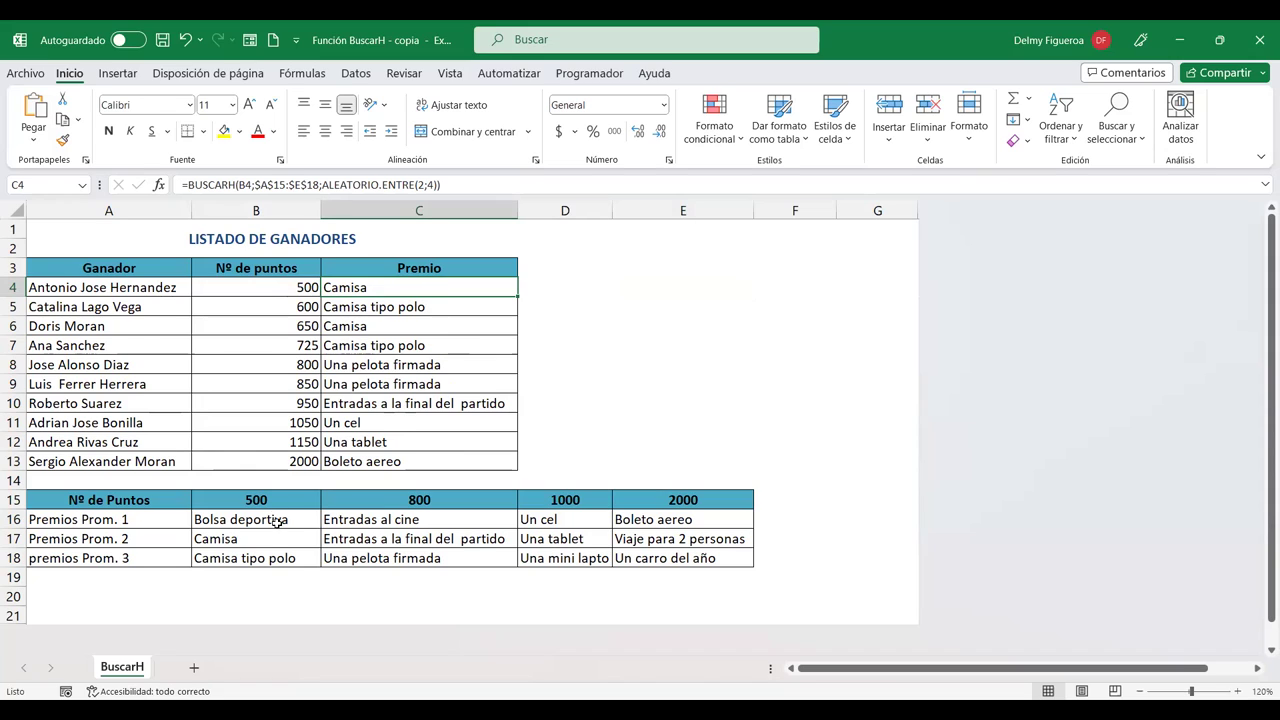
left_click(364, 307)
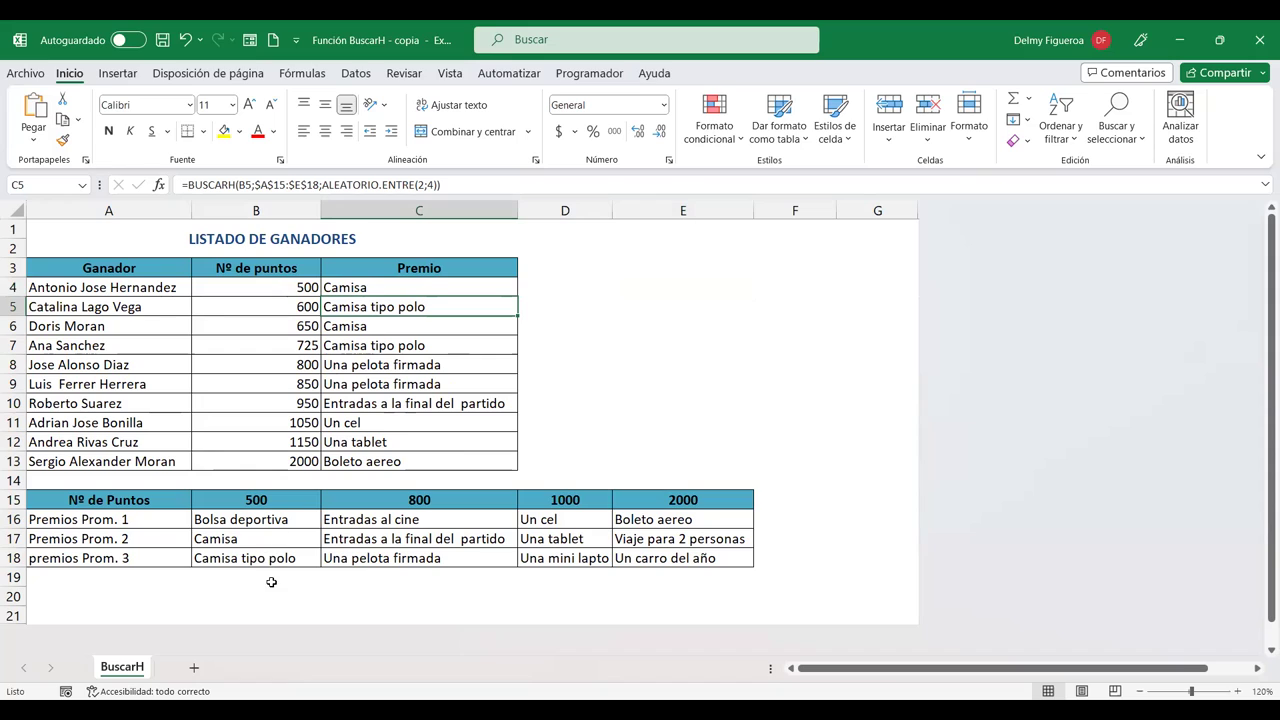
left_click(376, 326)
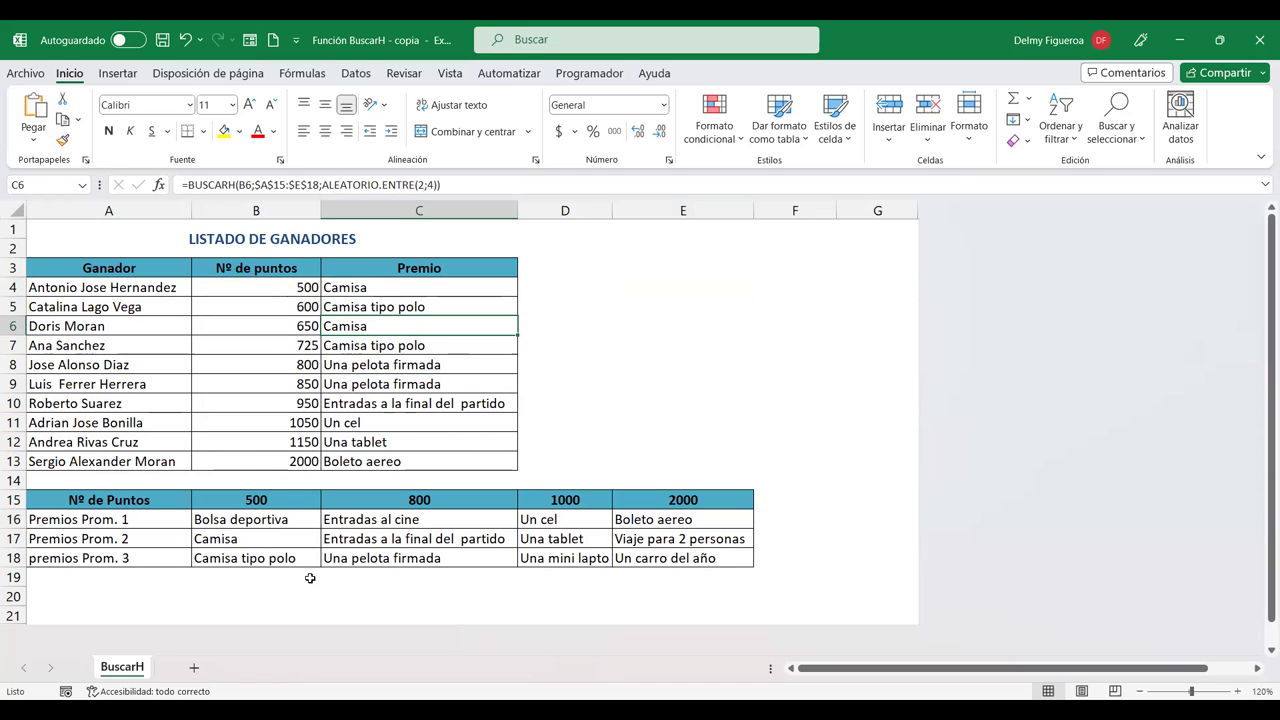
left_click(389, 344)
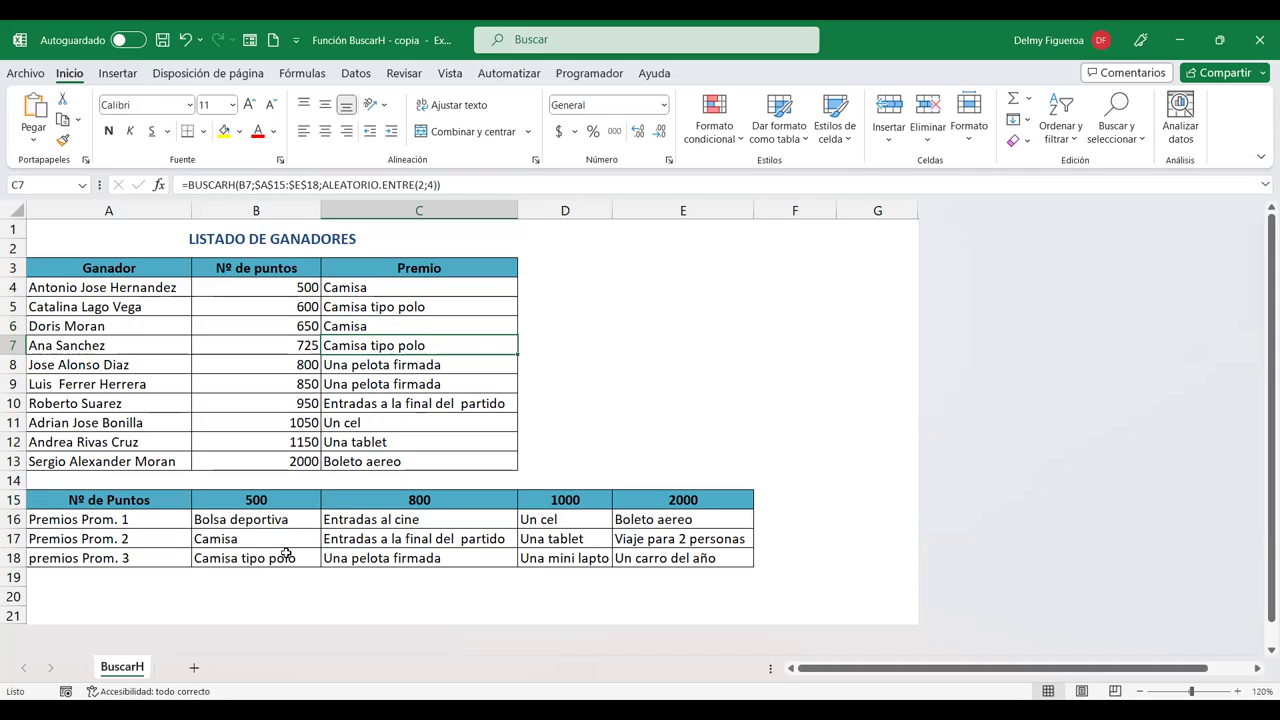
left_click(370, 364)
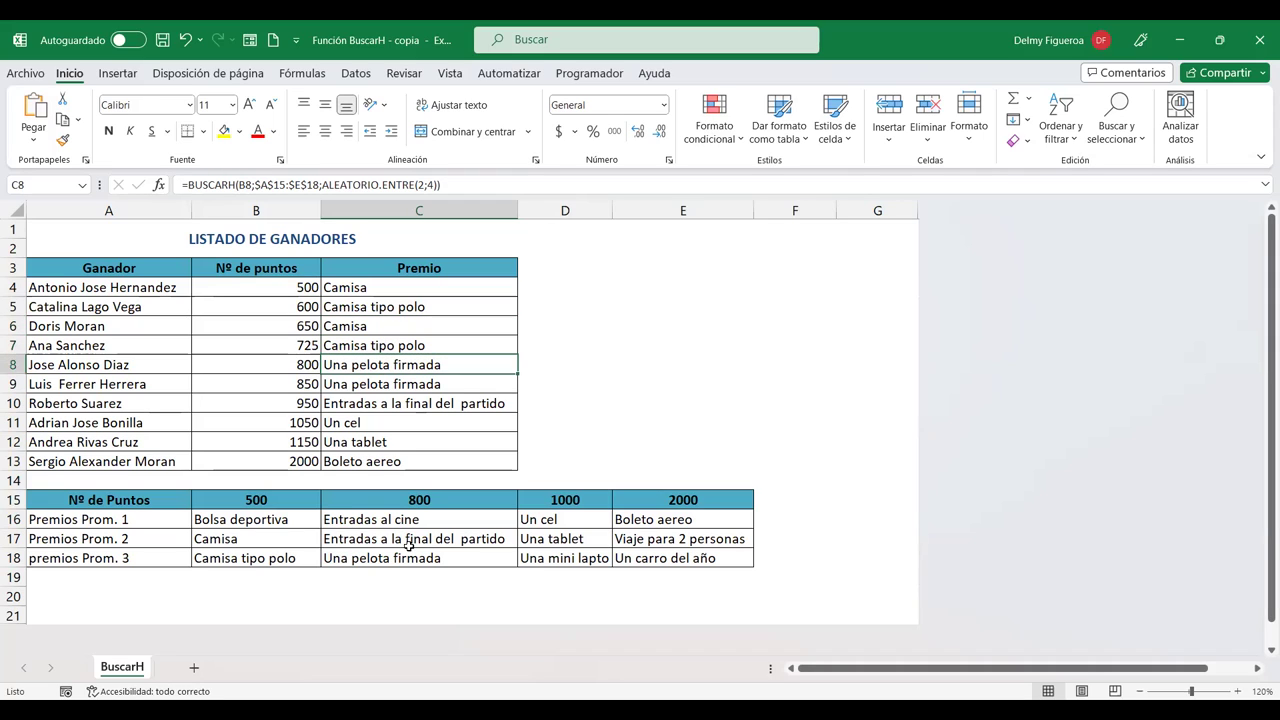
left_click(422, 383)
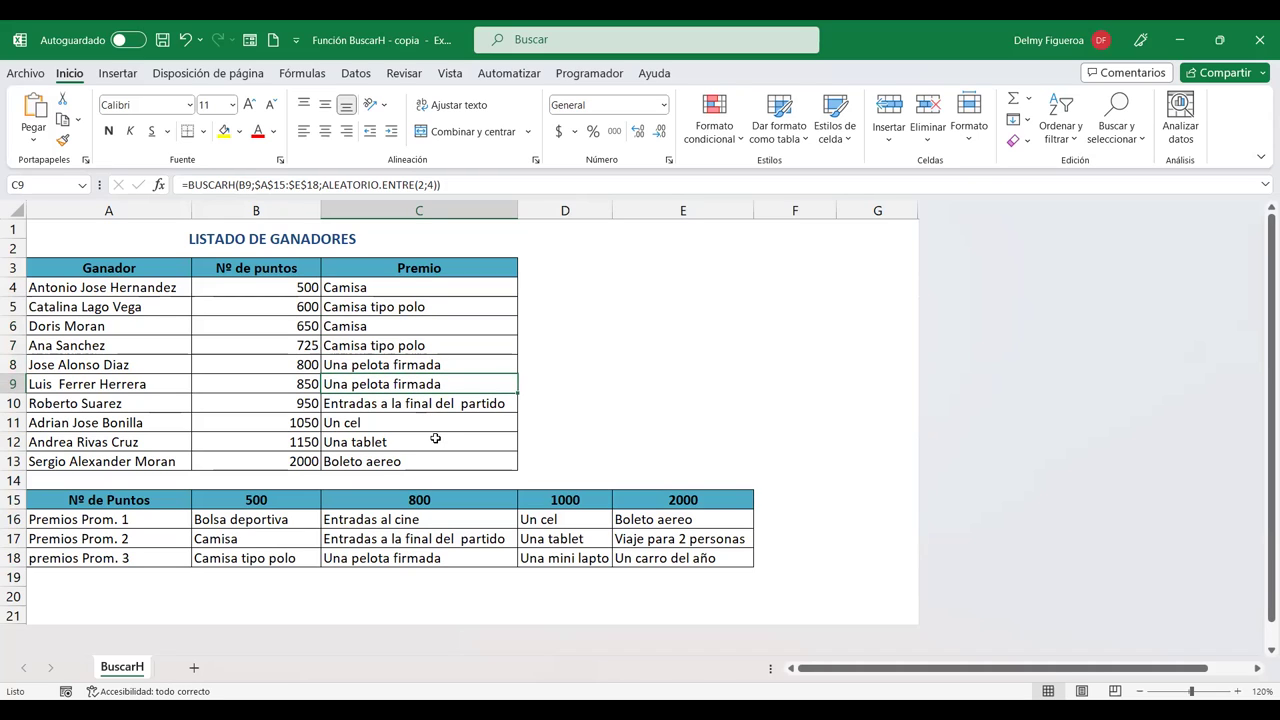
left_click(455, 403)
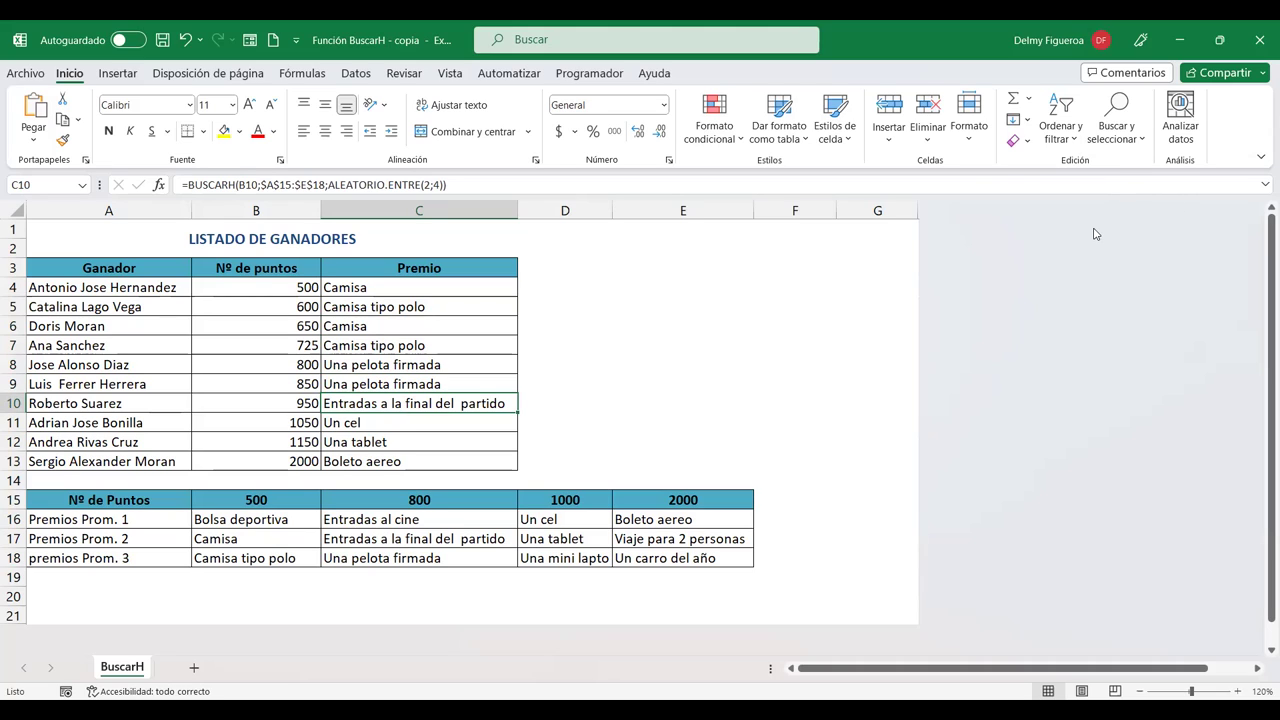
left_click(708, 305)
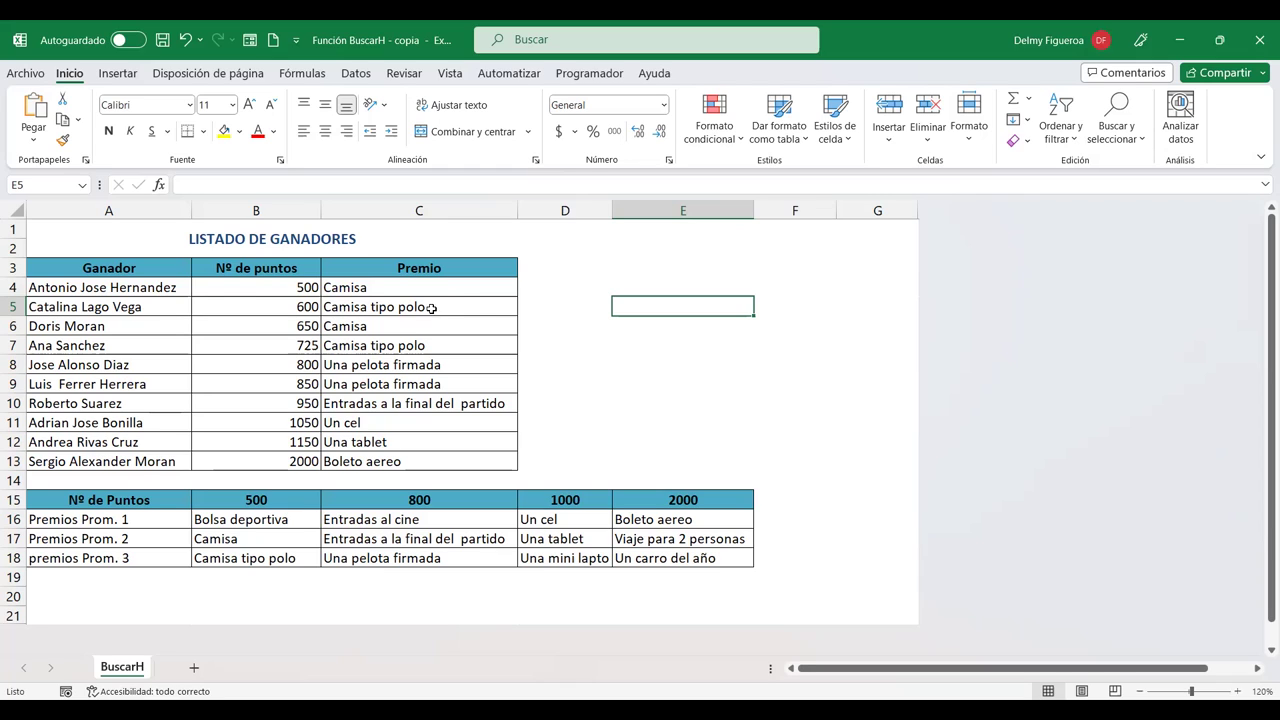
Step: Review the prize formulas in C10 through C13, then select an empty cell
left_click(359, 401)
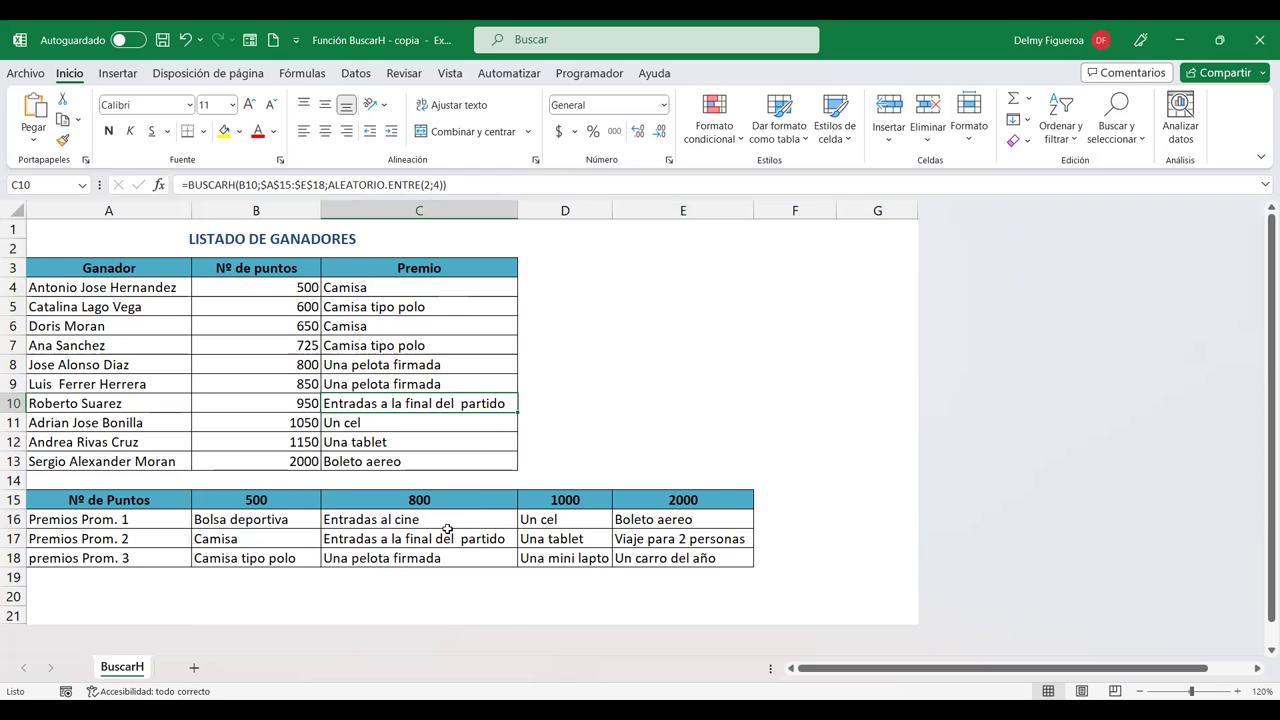
left_click(390, 424)
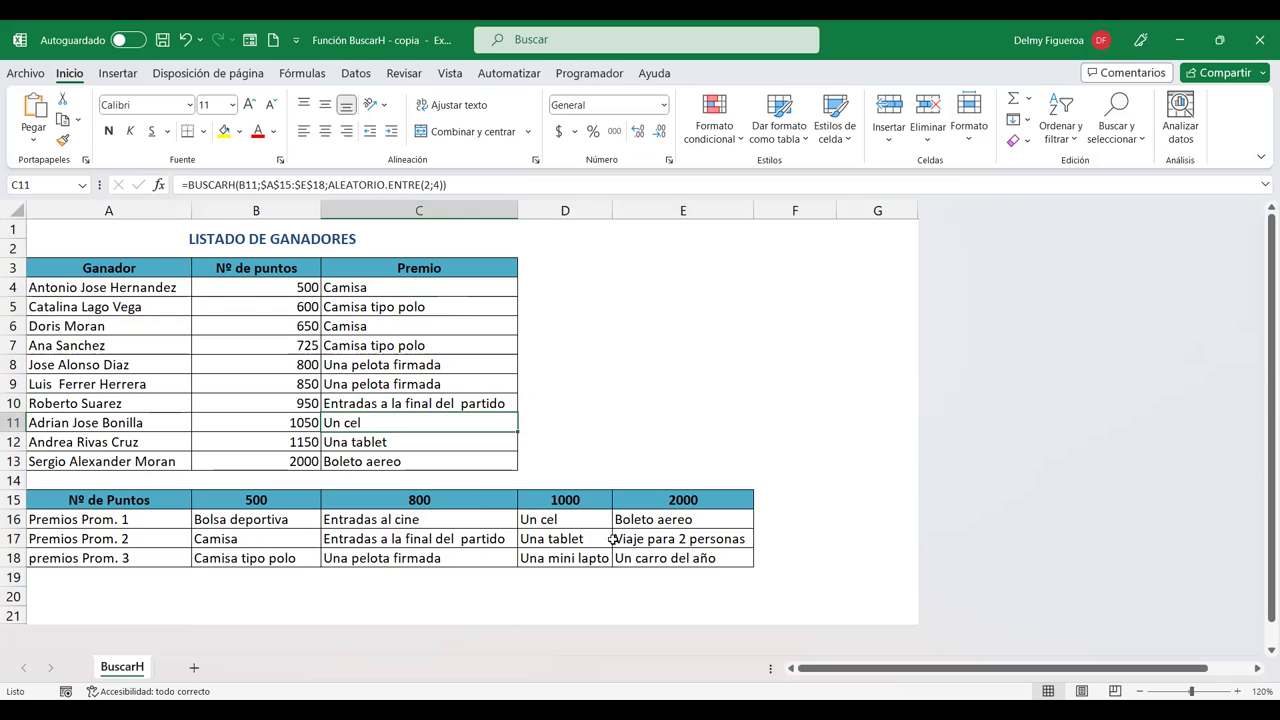
left_click(422, 442)
left_click(424, 461)
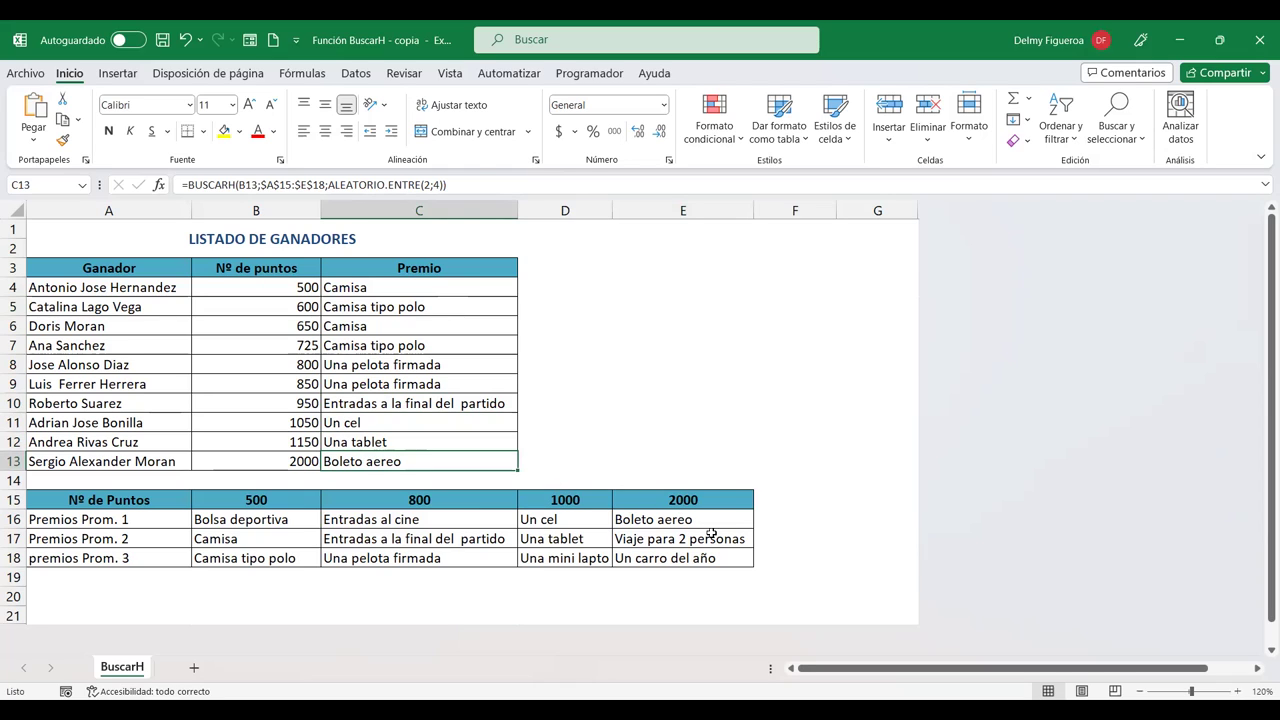
left_click(636, 300)
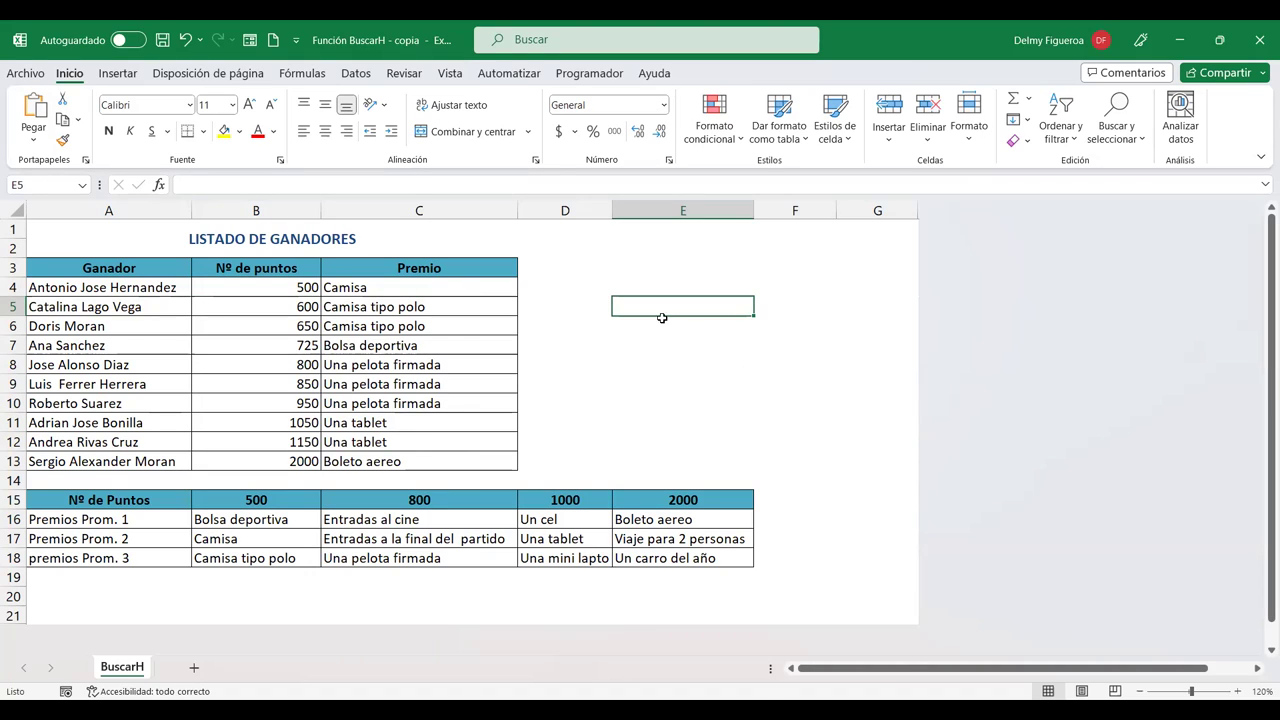
Step: Inspect C4's lookup range and ALEATORIO.ENTRE arguments, confirm to redraw prizes, then reopen C4 with F2
left_click(579, 252)
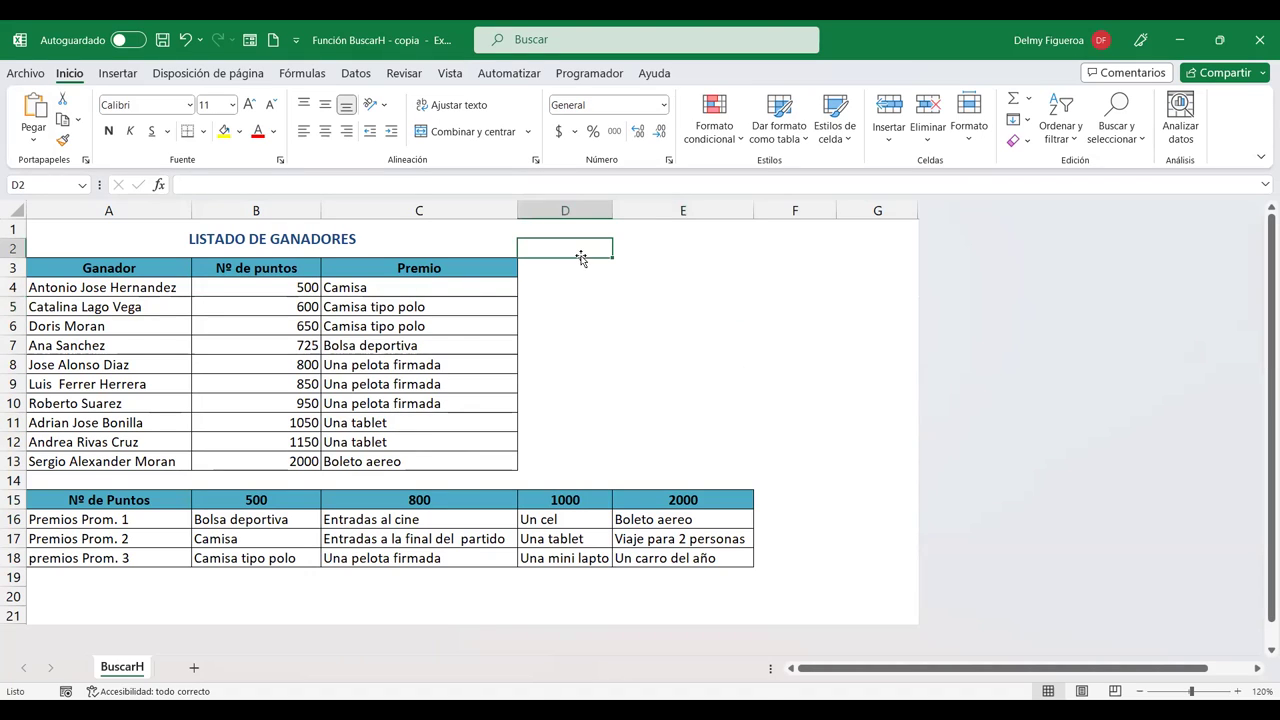
double_click(424, 285)
left_click(428, 287)
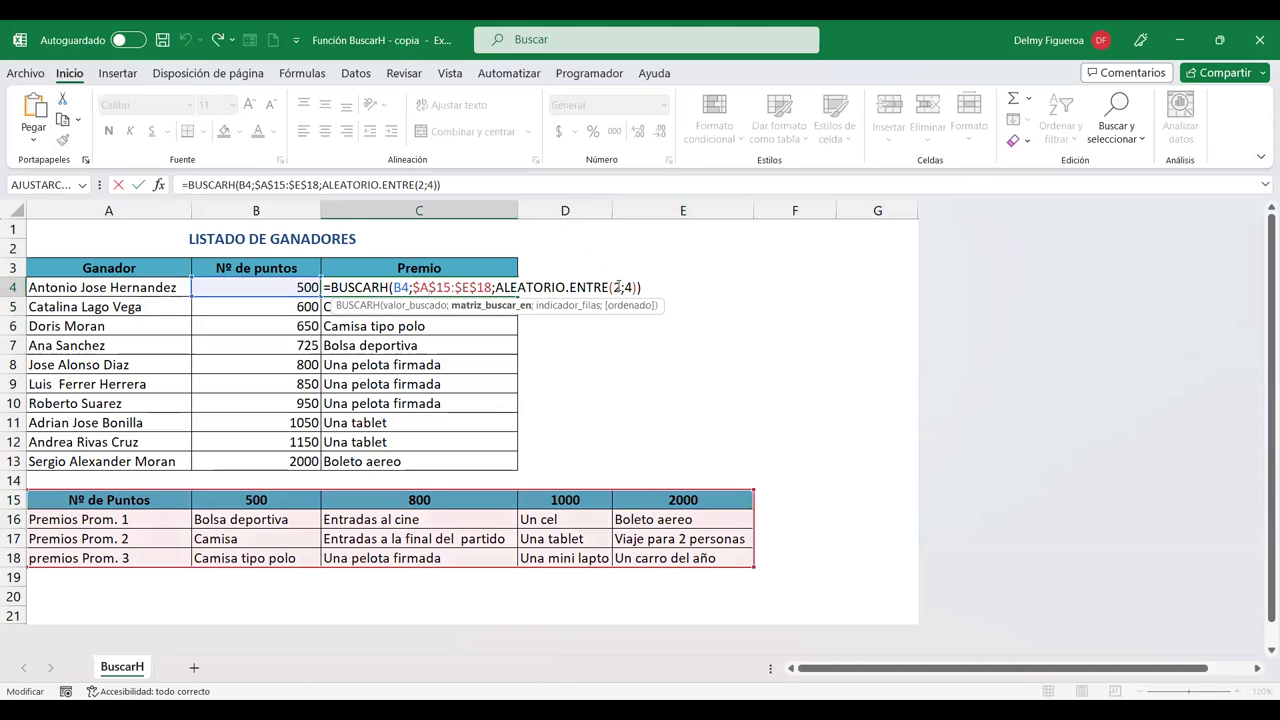
left_click(617, 287)
key("Return")
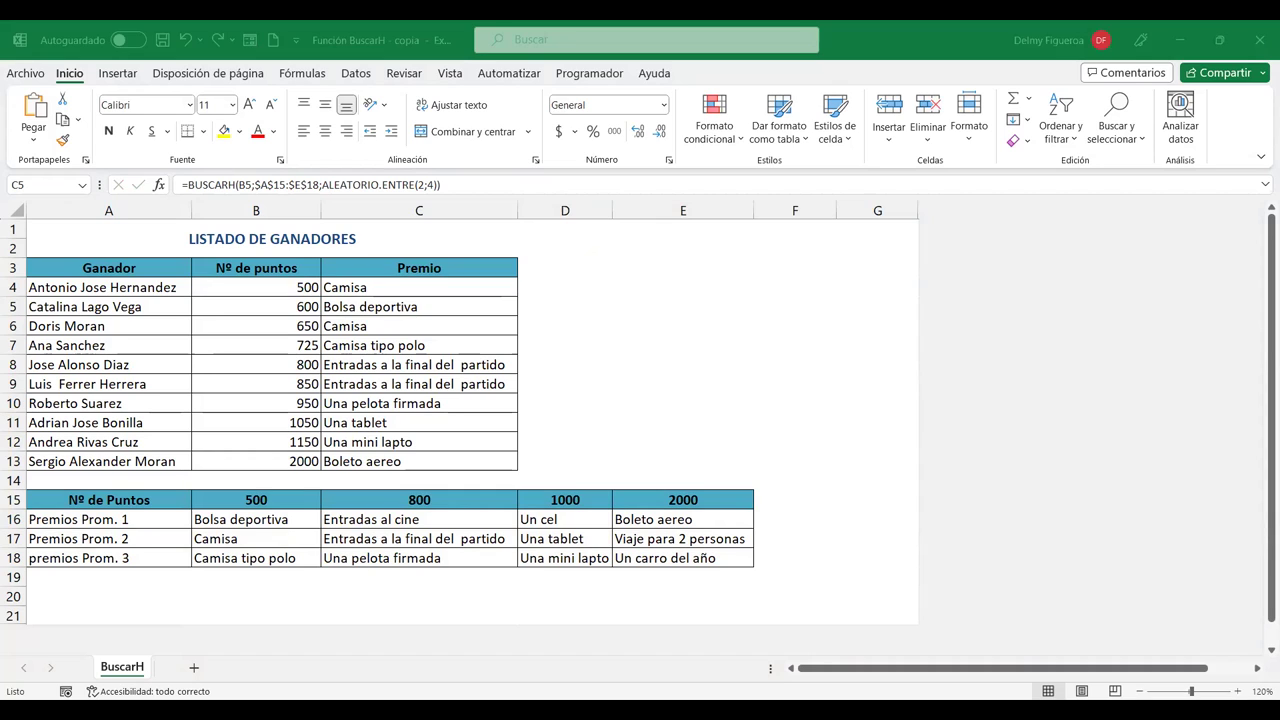
left_click(755, 311)
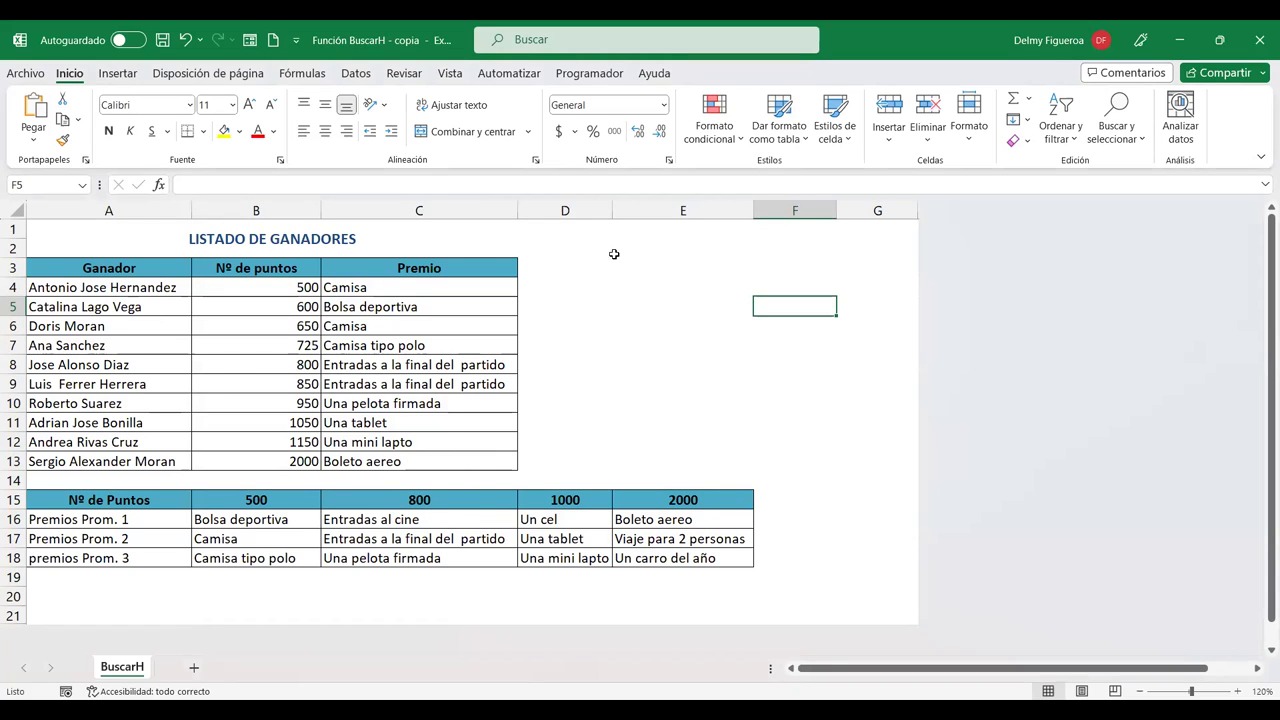
left_click(457, 288)
key("F2")
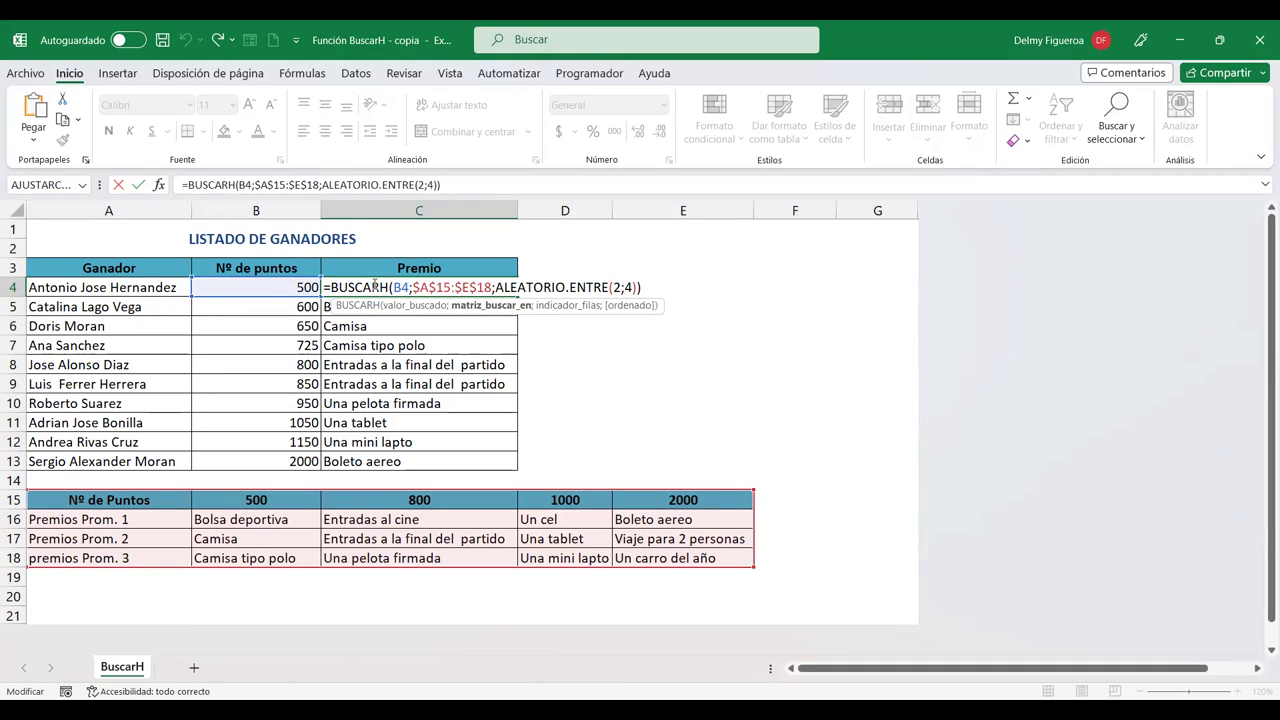
Step: Review the BUSCARH and ALEATORIO.ENTRE argument tips in C4 and confirm to redraw the prizes
left_click(372, 287)
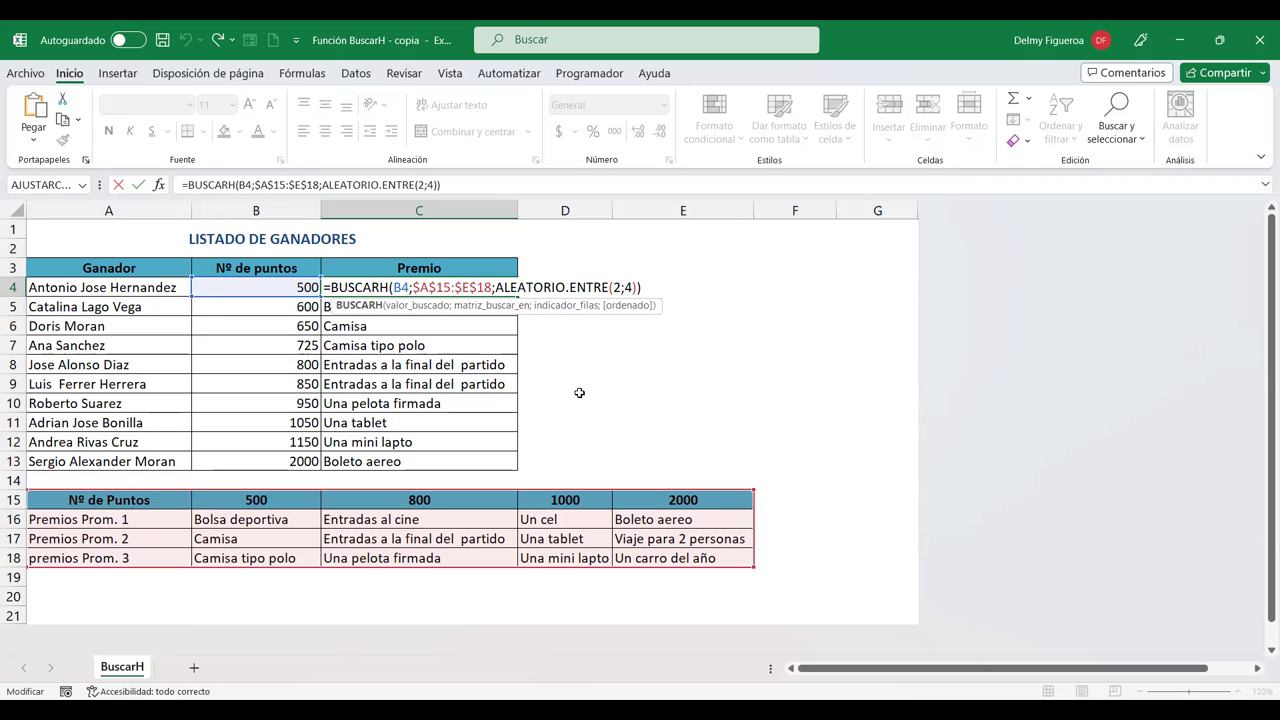
left_click(525, 287)
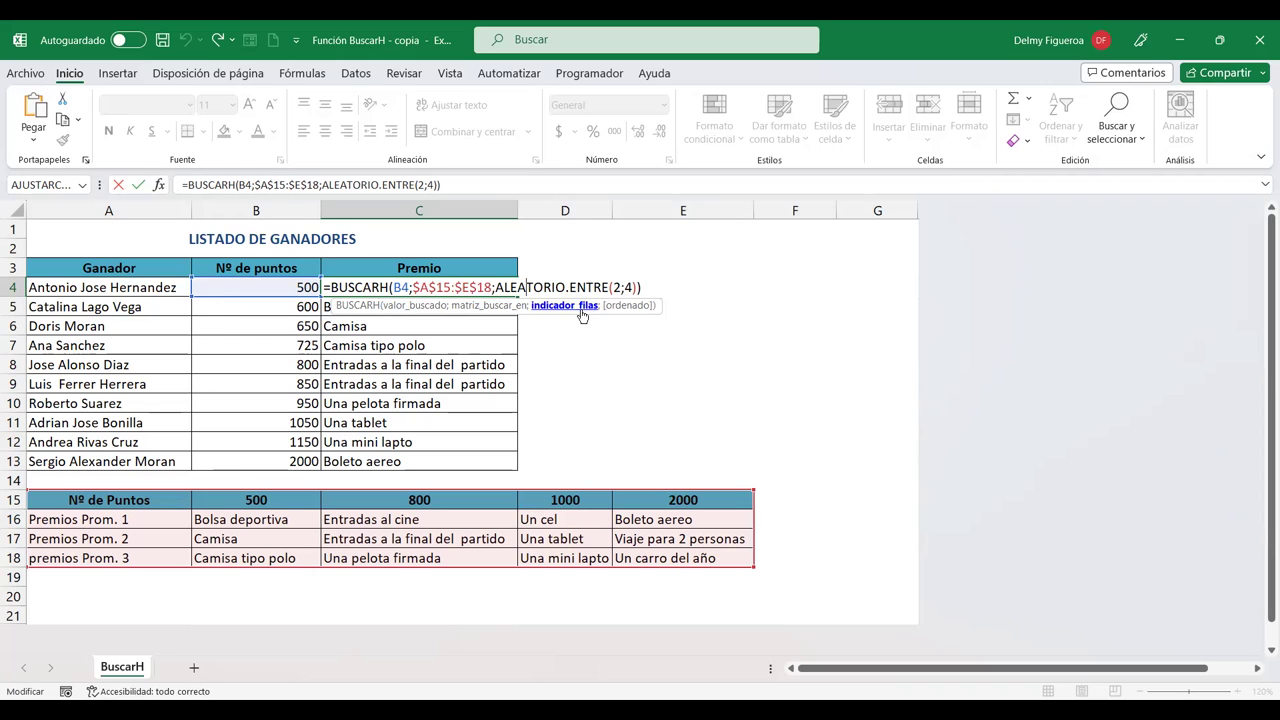
key("Return")
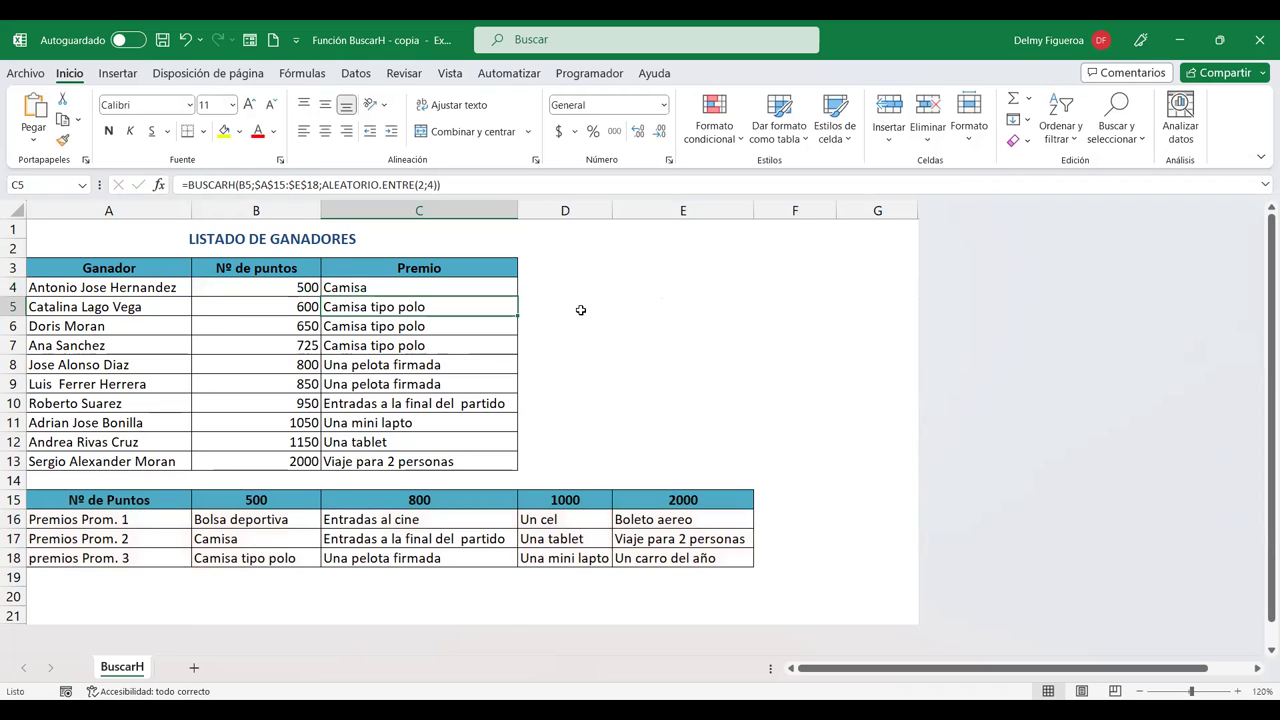
left_click(615, 287)
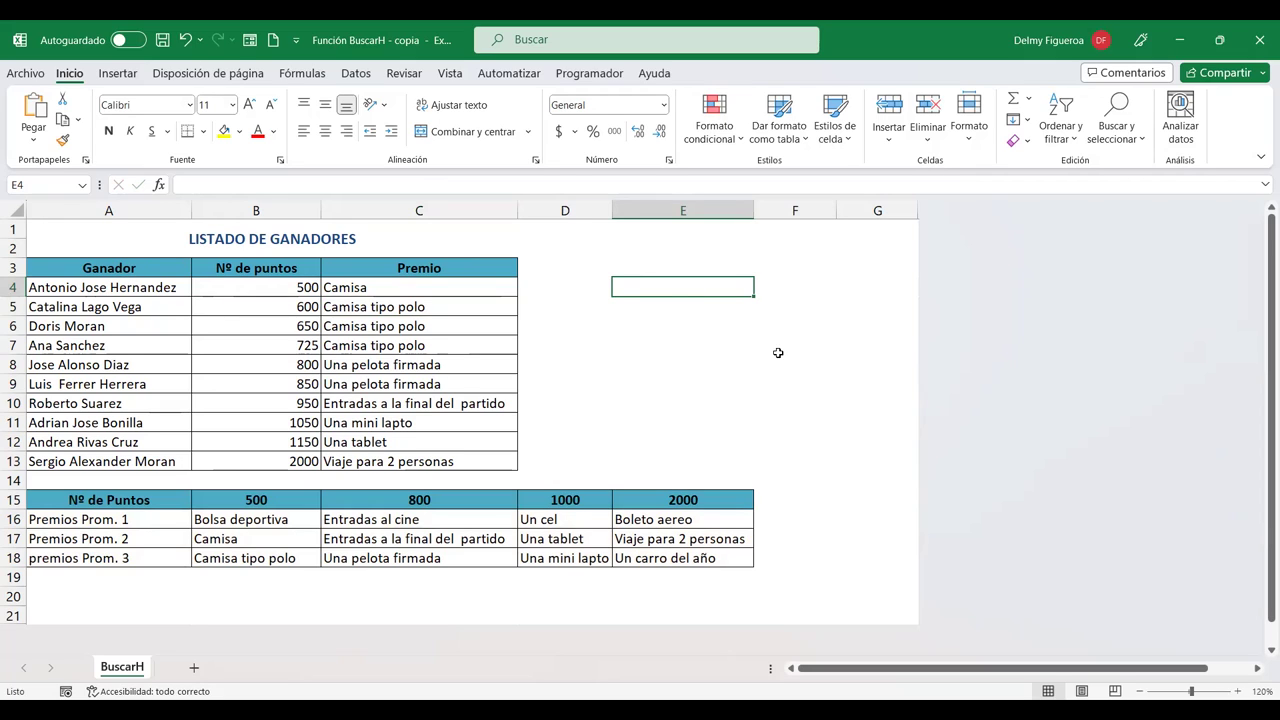
Step: Enter the labels 'Escriba ganador', 'No puntos' and 'Premio' in E3:E5, then select F3
left_click(647, 269)
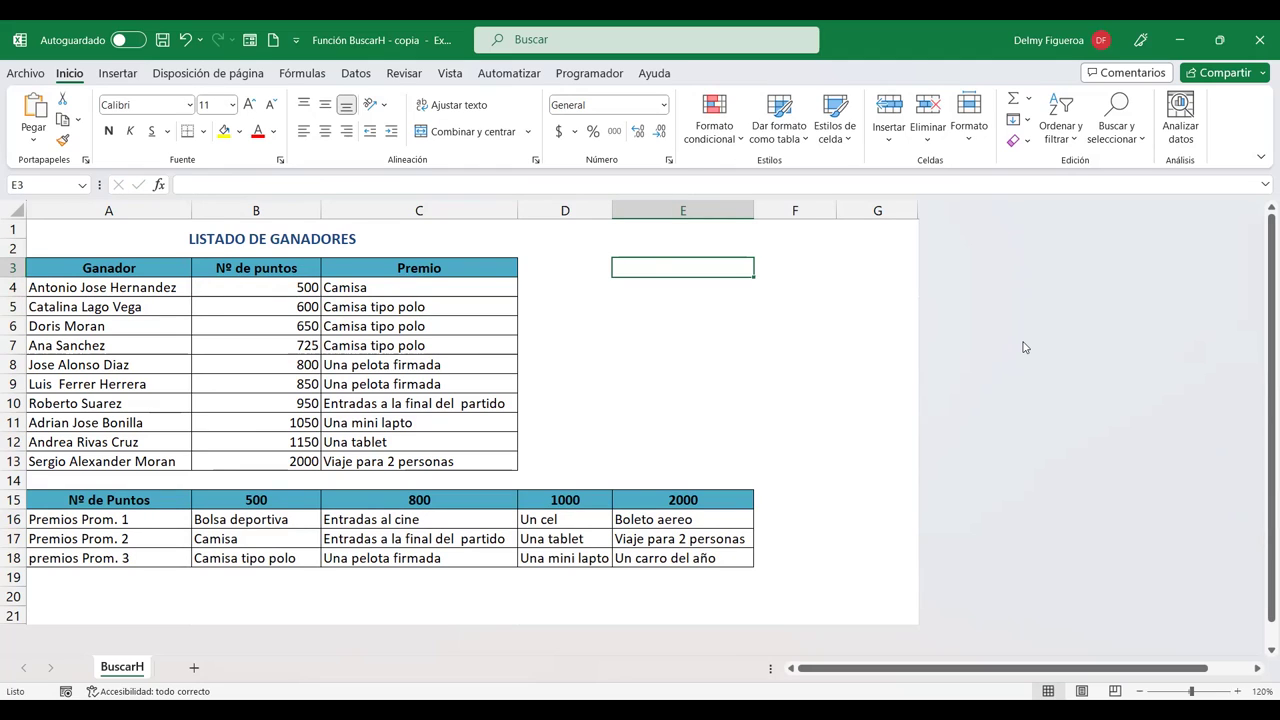
type("Escriba ganadro")
key("BackSpace")
key("BackSpace")
type("or")
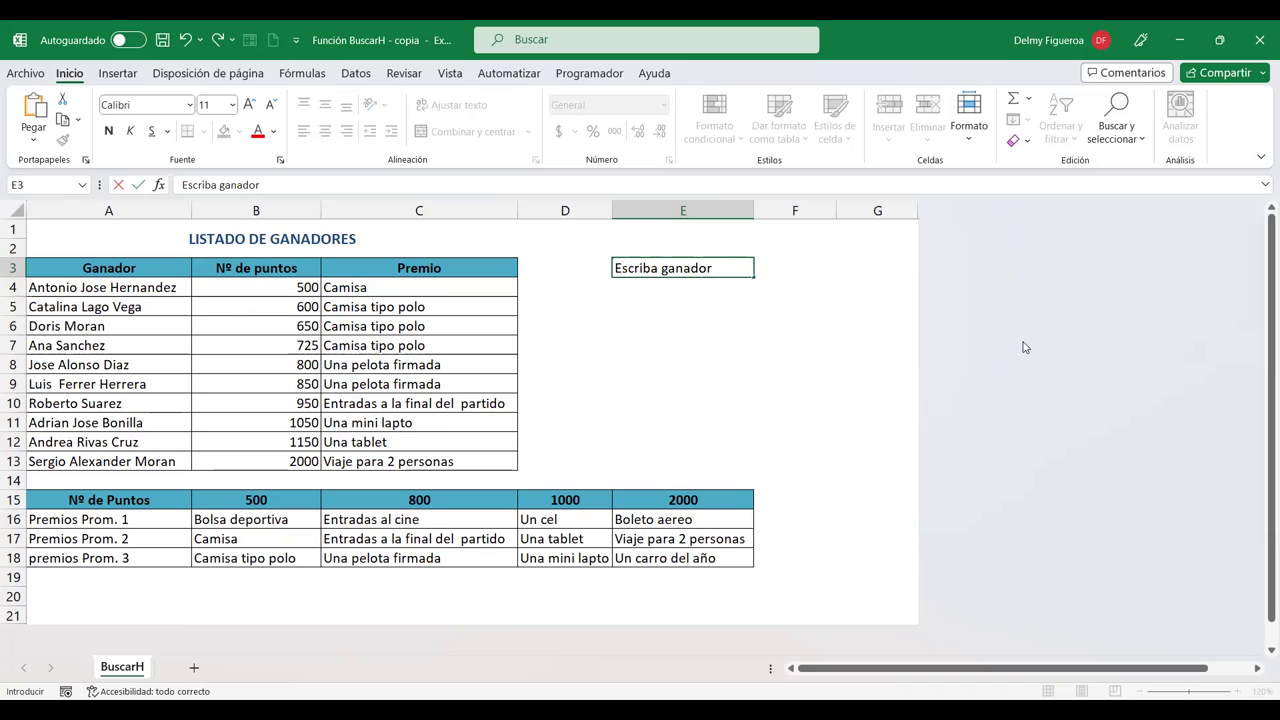
key("Return")
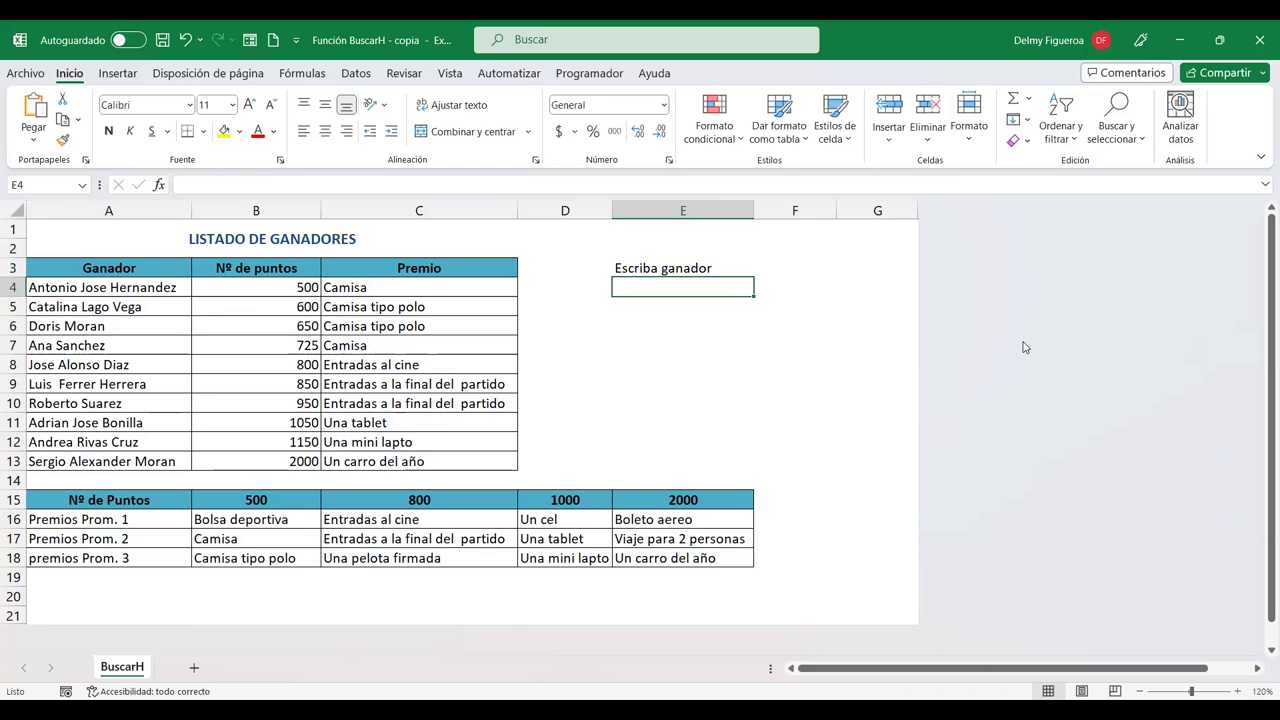
type("N")
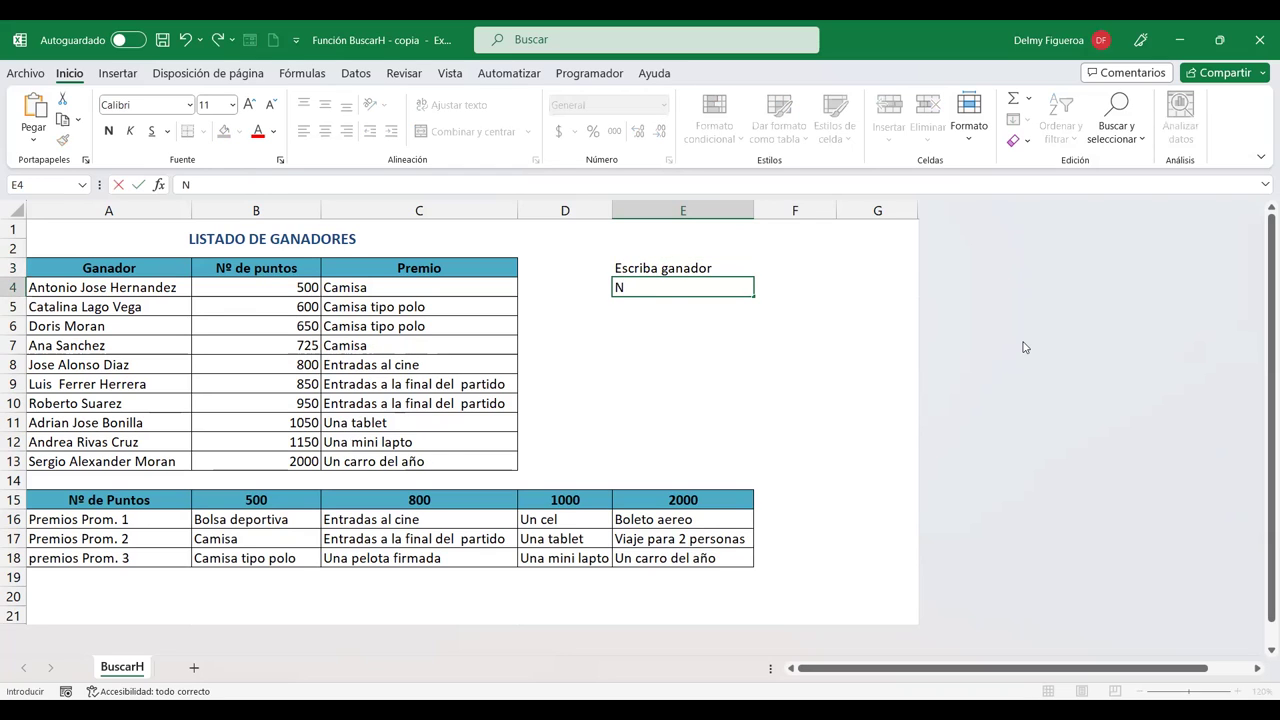
type("o")
type(" puntos")
key("Return")
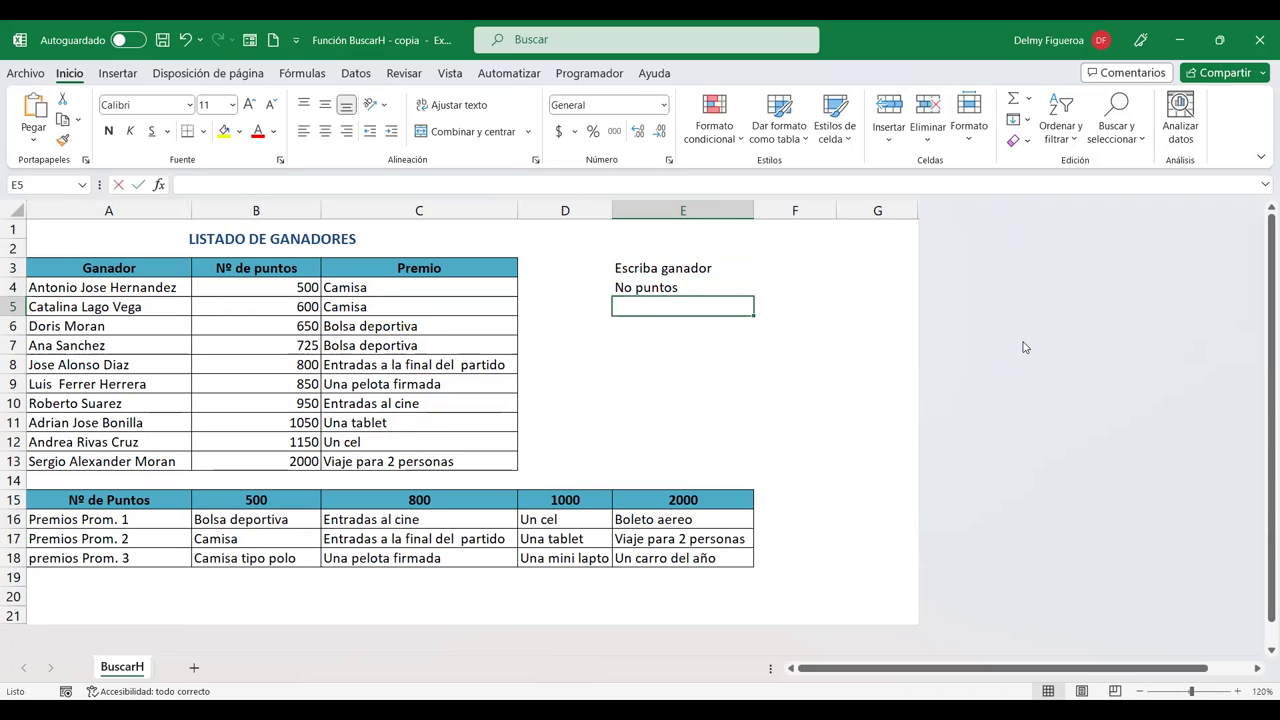
type("Premio")
key("Return")
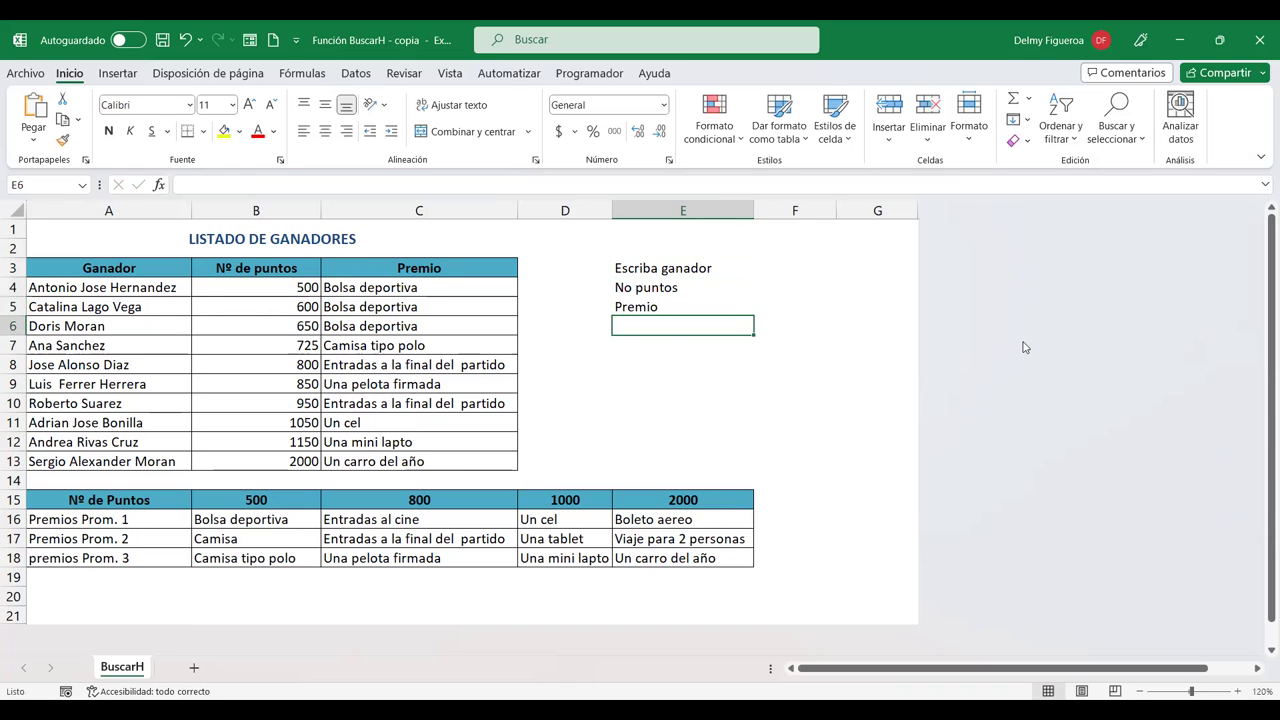
left_click(705, 270)
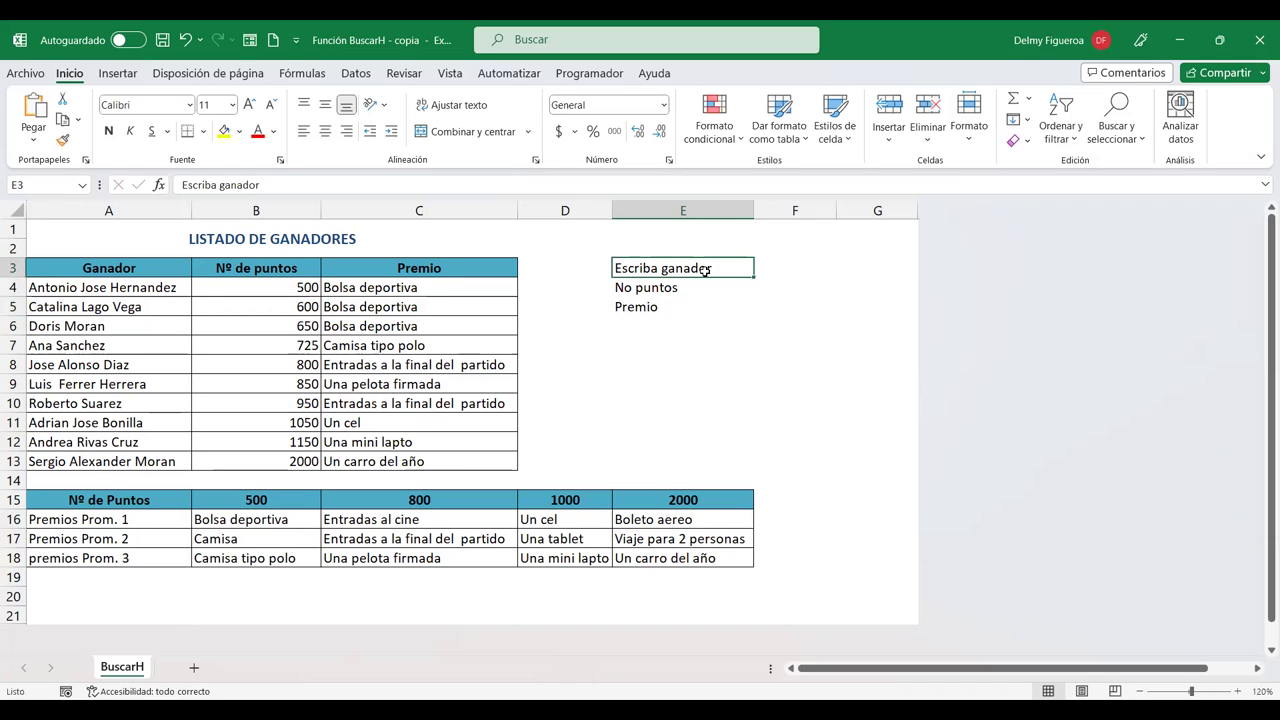
left_click(797, 266)
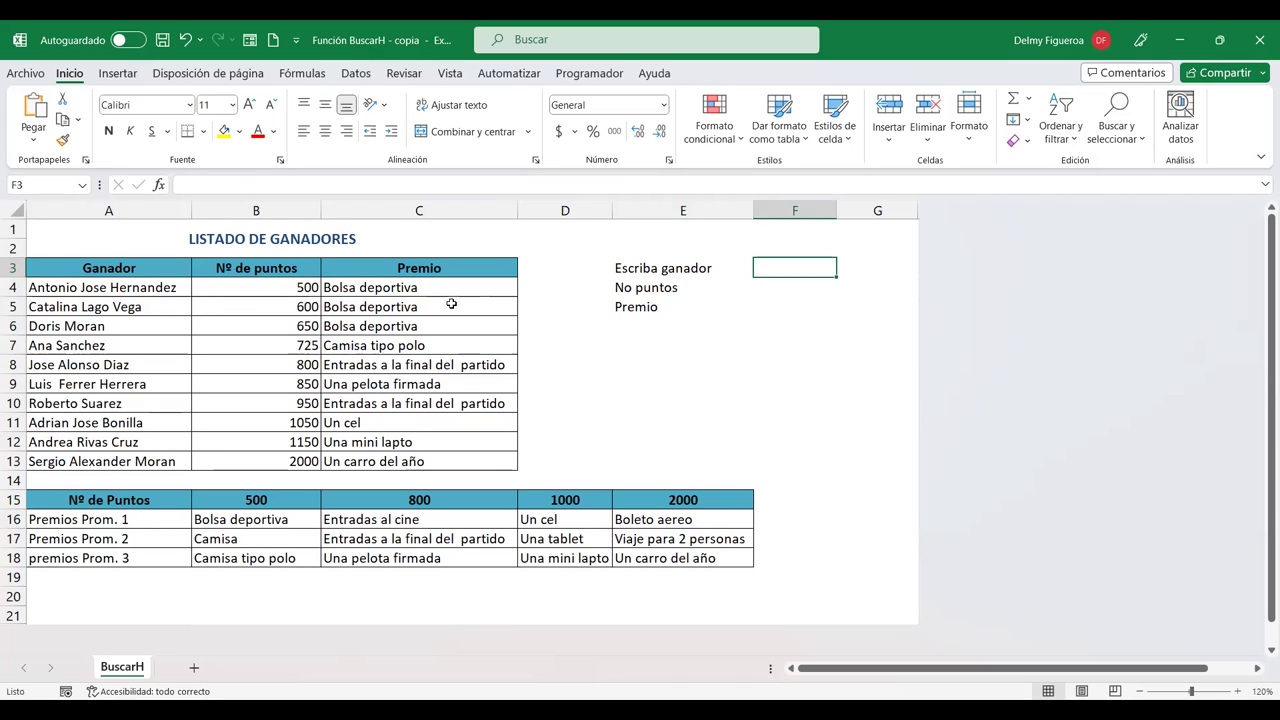
Step: Copy a winner's name from the list into F3
left_click(92, 328)
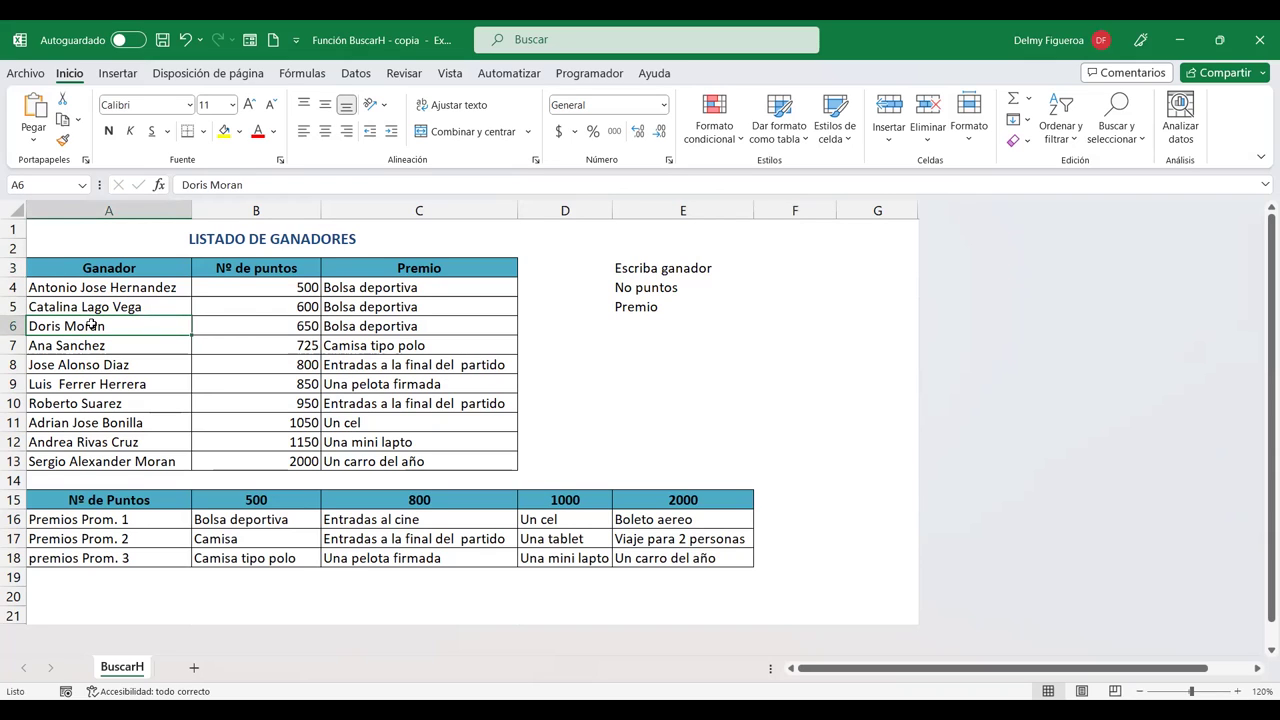
key("ctrl+c")
left_click(776, 267)
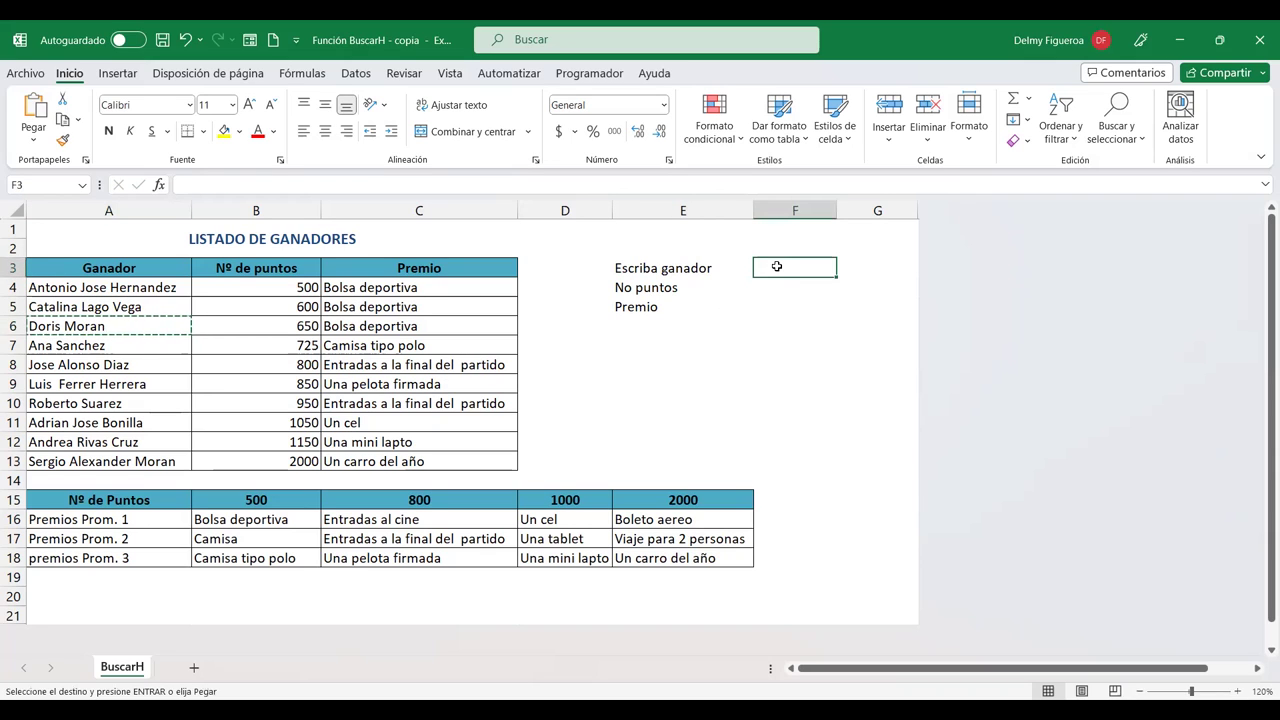
key("ctrl+v")
Step: Start a BUSCARV formula in F4 with F3 as lookup value and A3:C13 as range
left_click(787, 290)
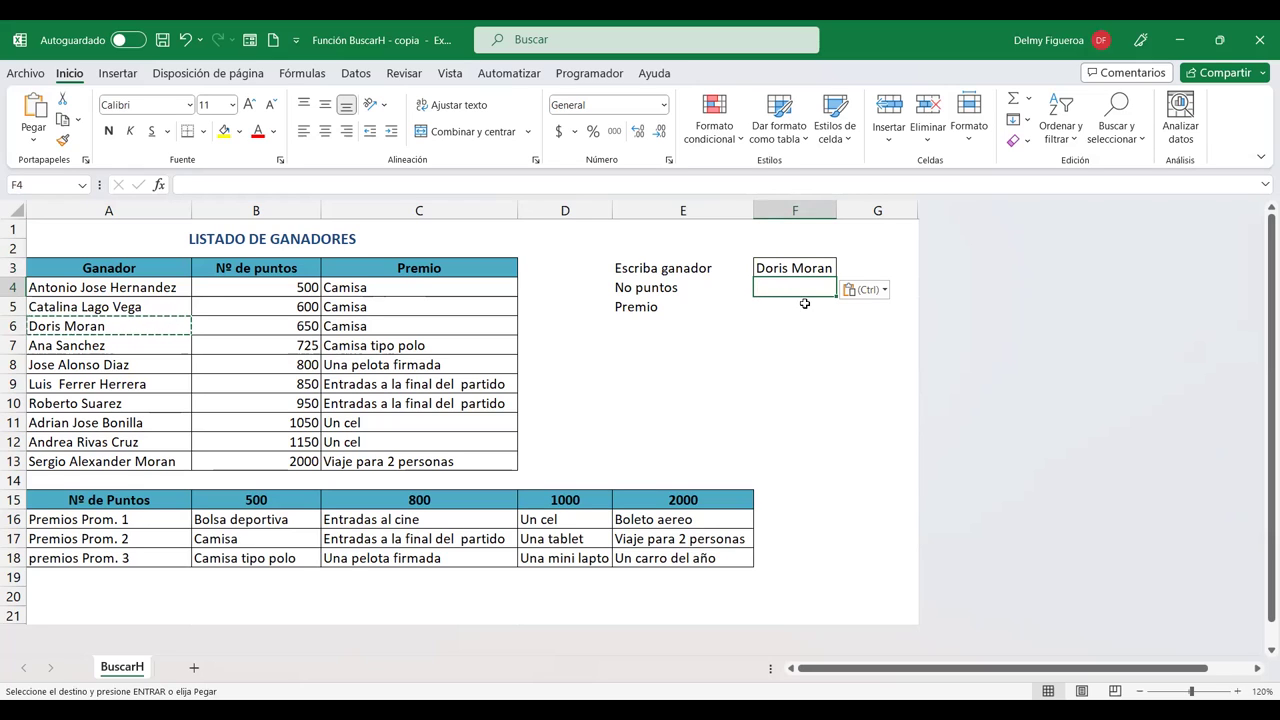
left_click(803, 305)
left_click(793, 283)
type("+")
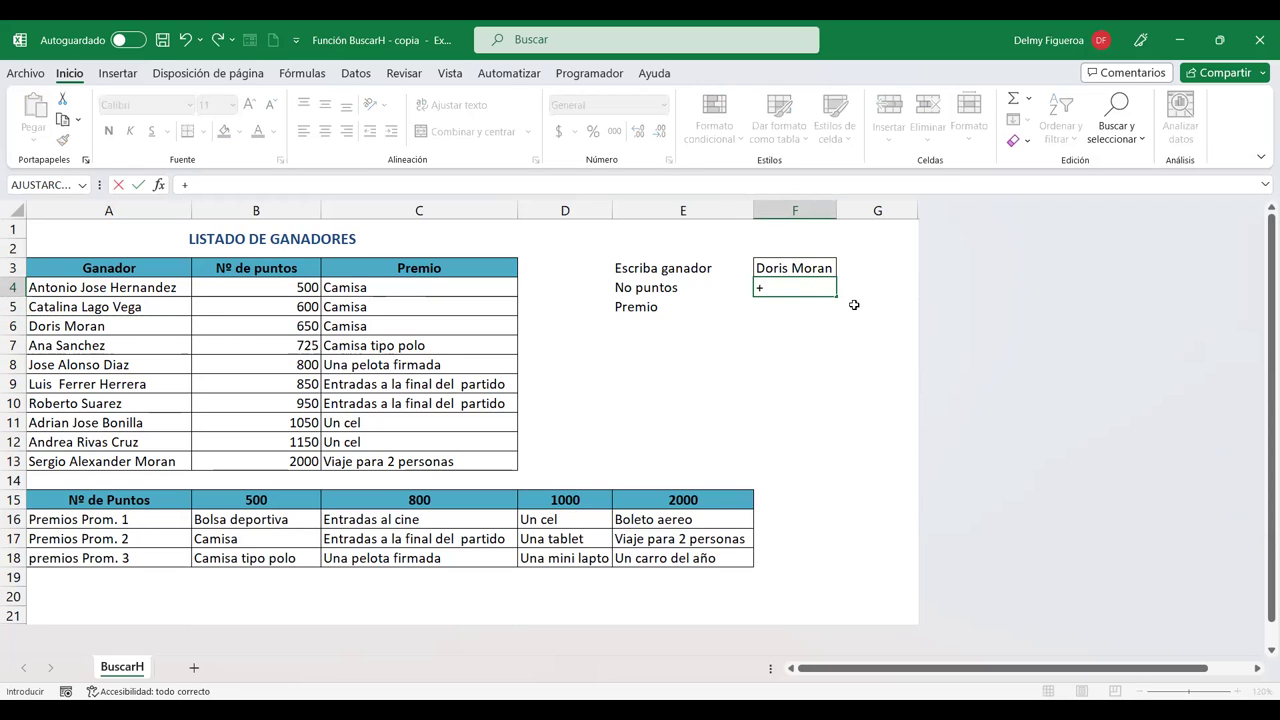
type("buscar")
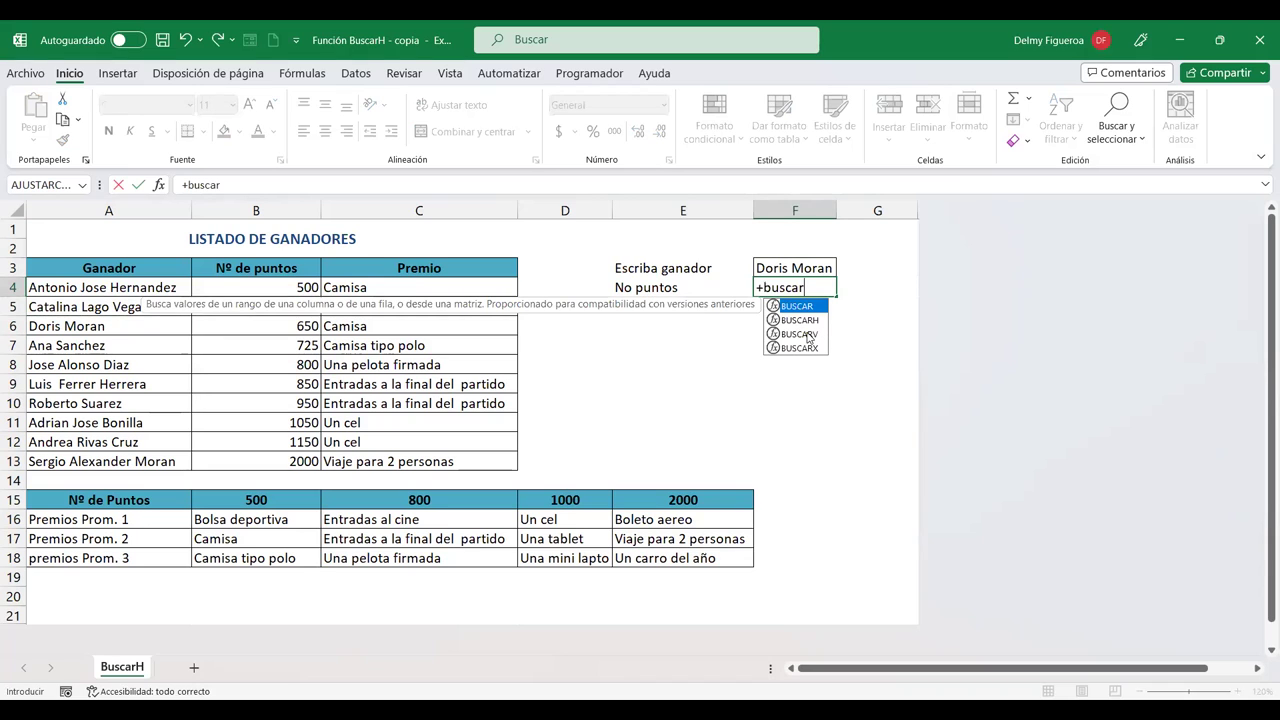
double_click(824, 333)
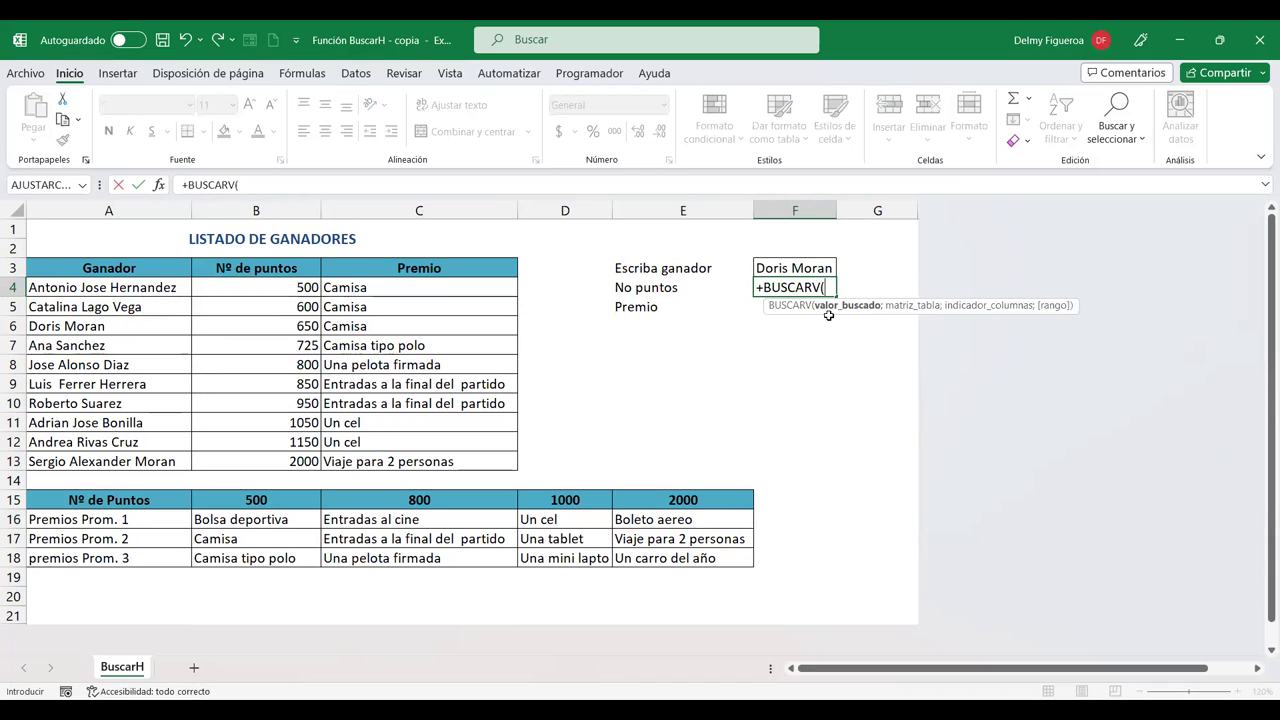
left_click(812, 263)
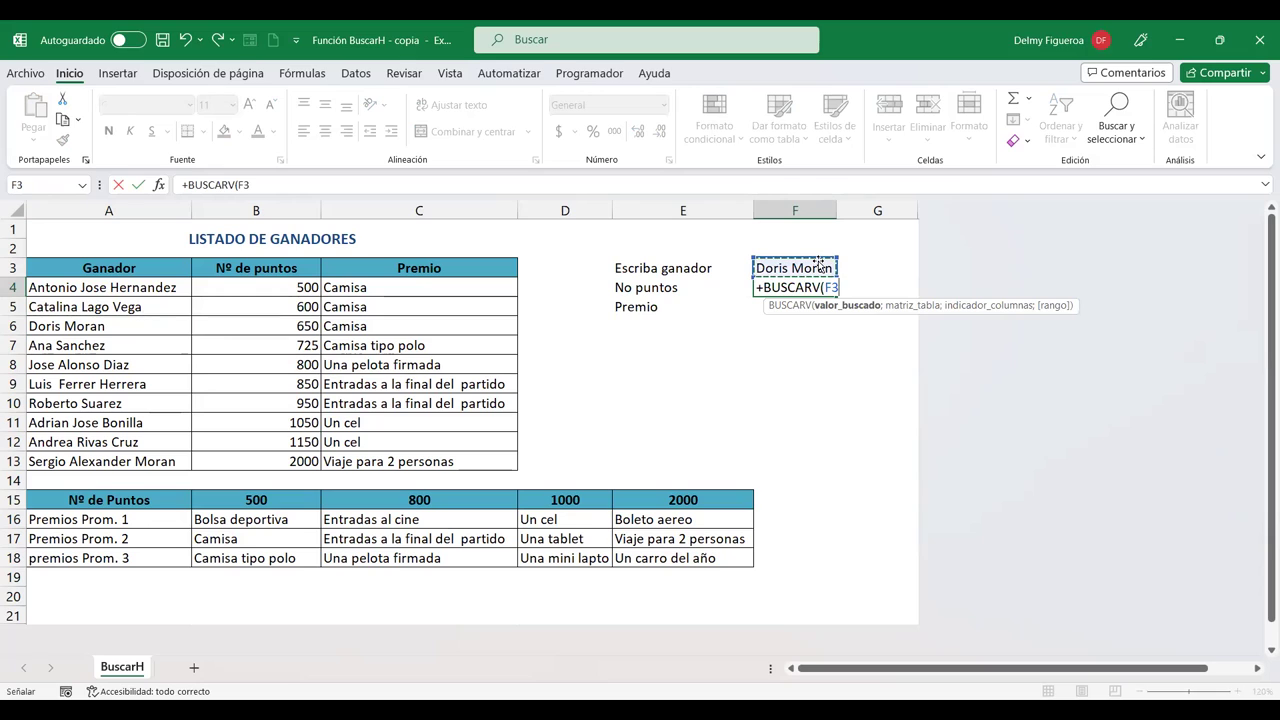
type(";")
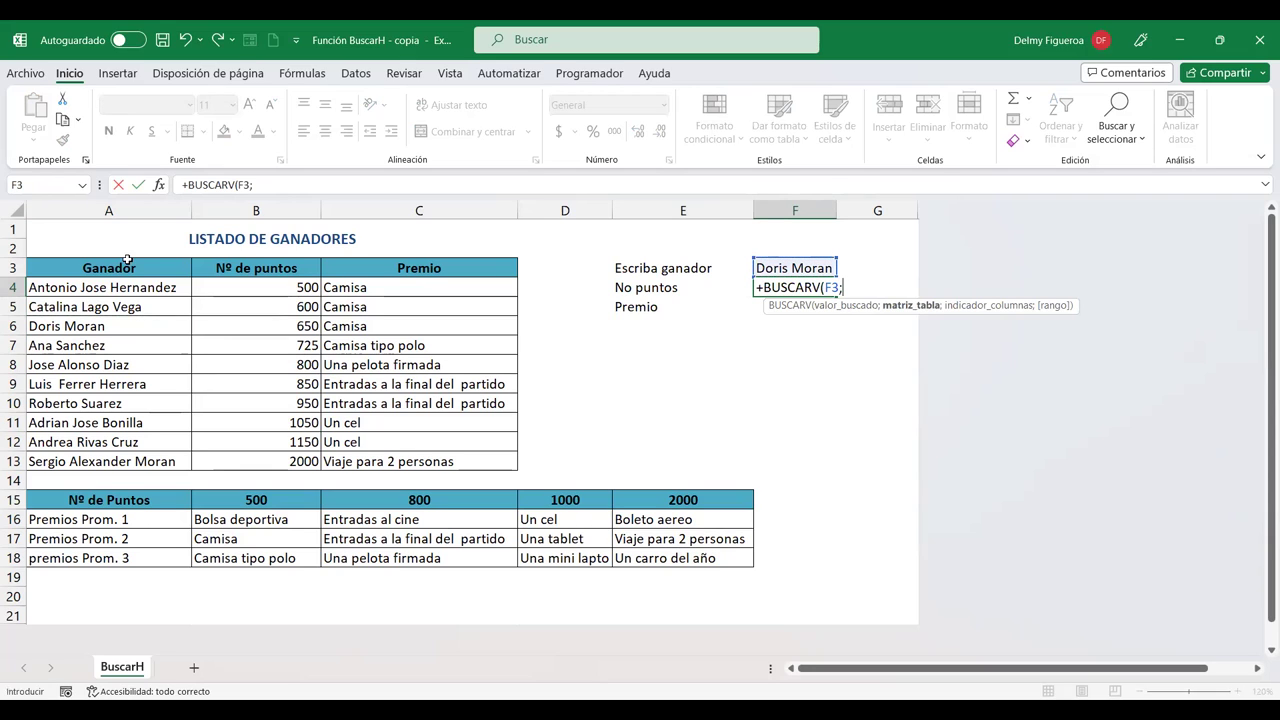
left_click(120, 267)
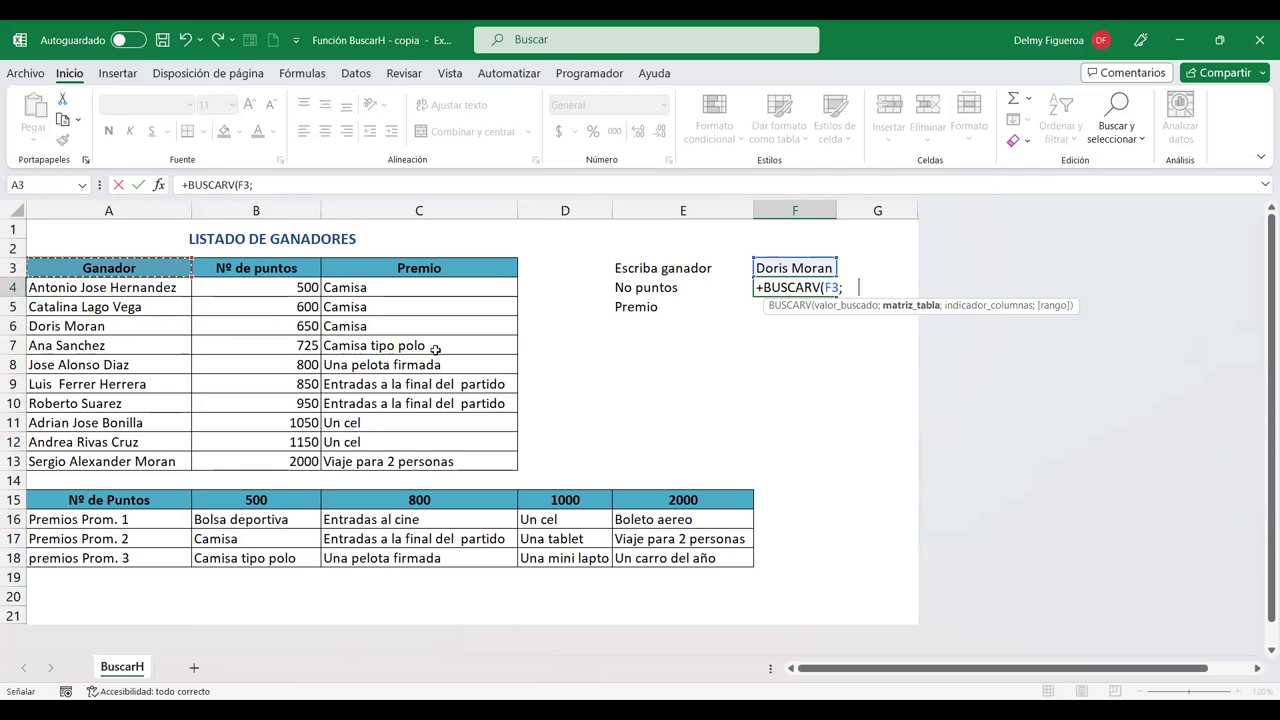
left_click_drag(435, 347, 457, 460)
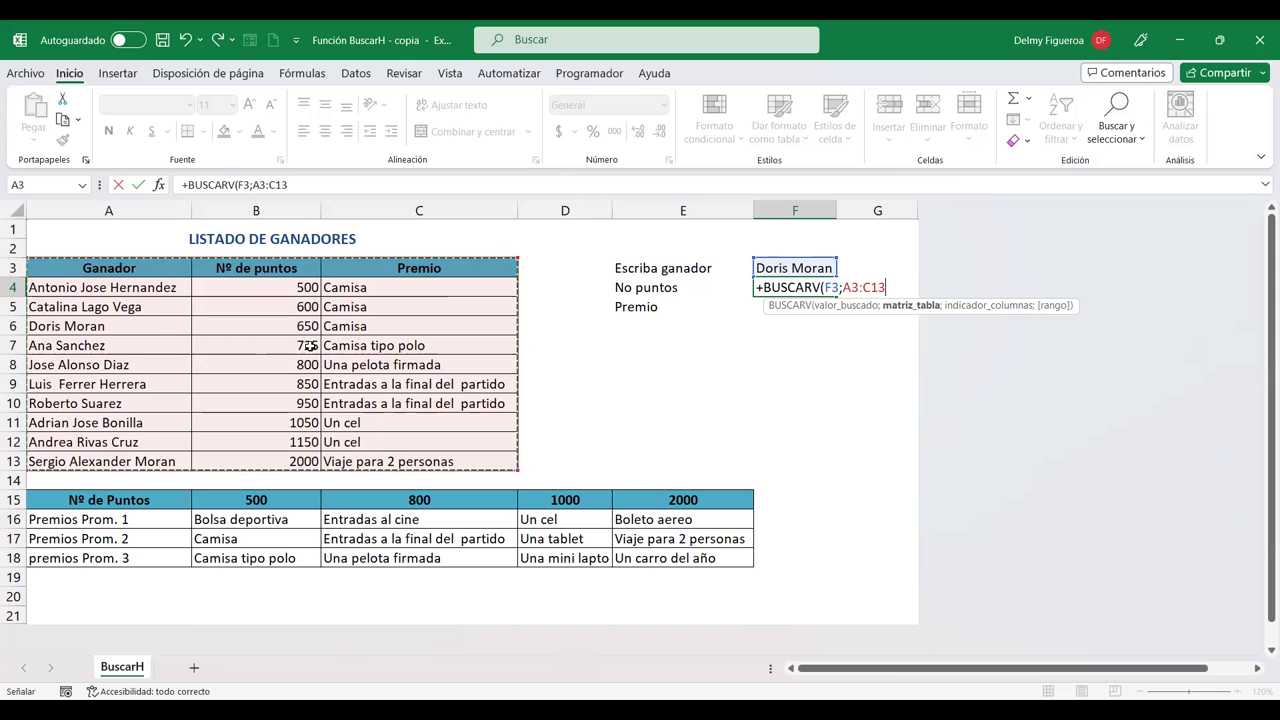
Step: Finish it with column index 2 and FALSO, returning 650 points
type(";")
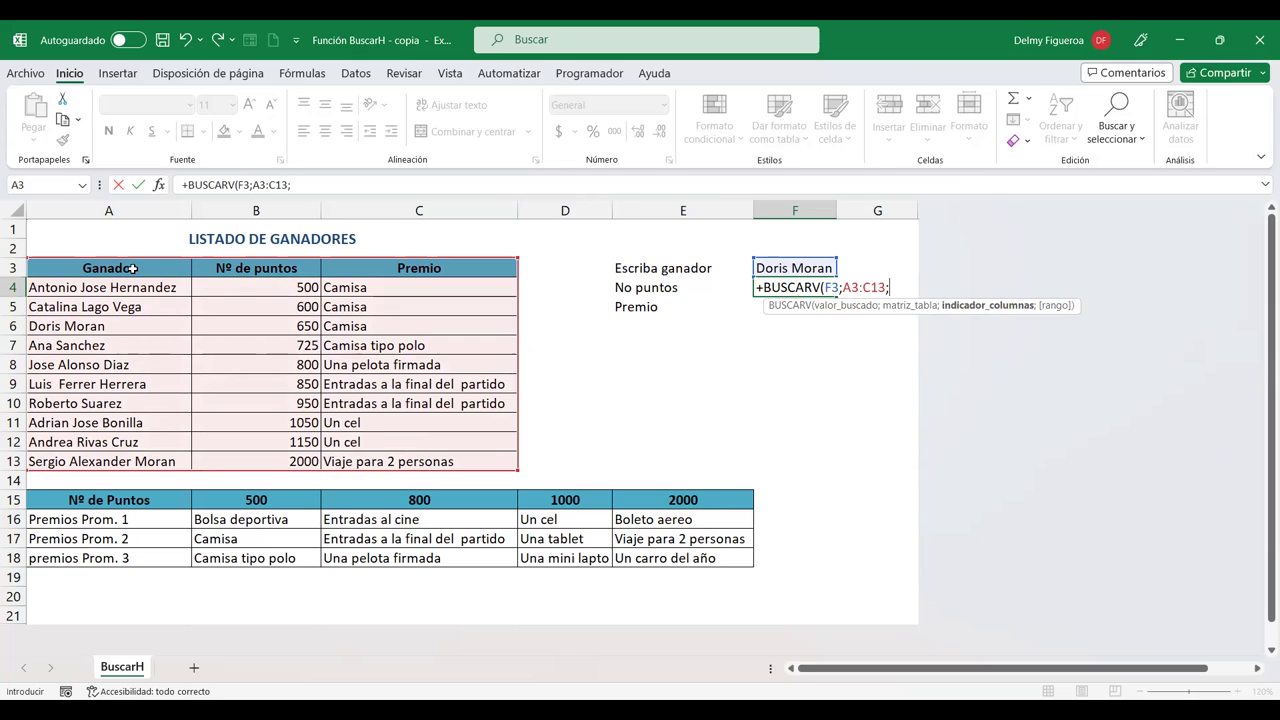
type("2")
type(";")
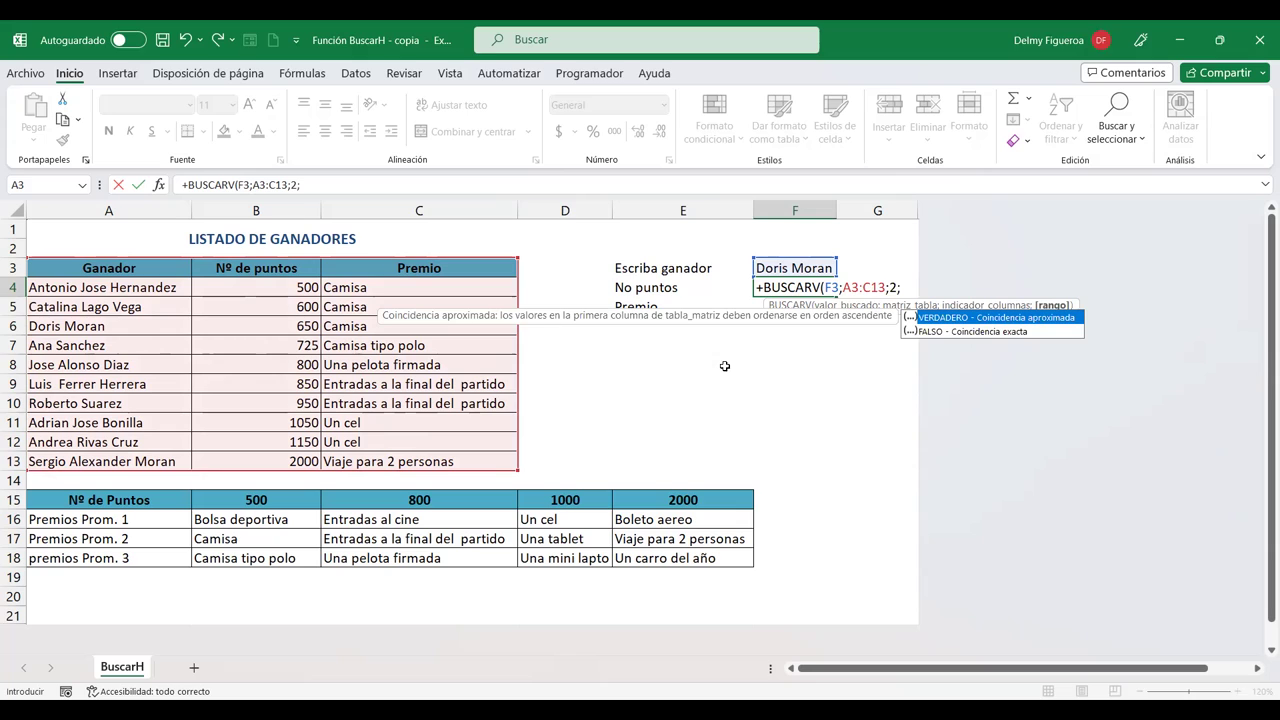
left_click(965, 333)
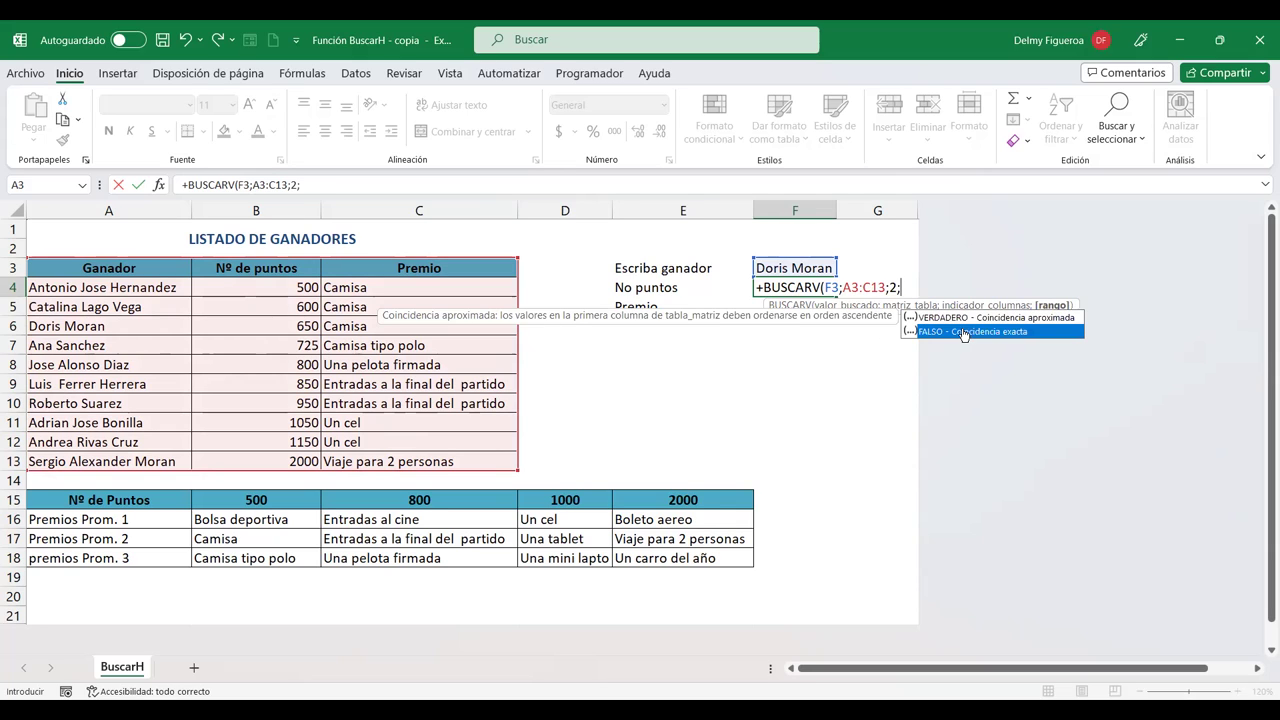
double_click(965, 333)
type(")")
key("Return")
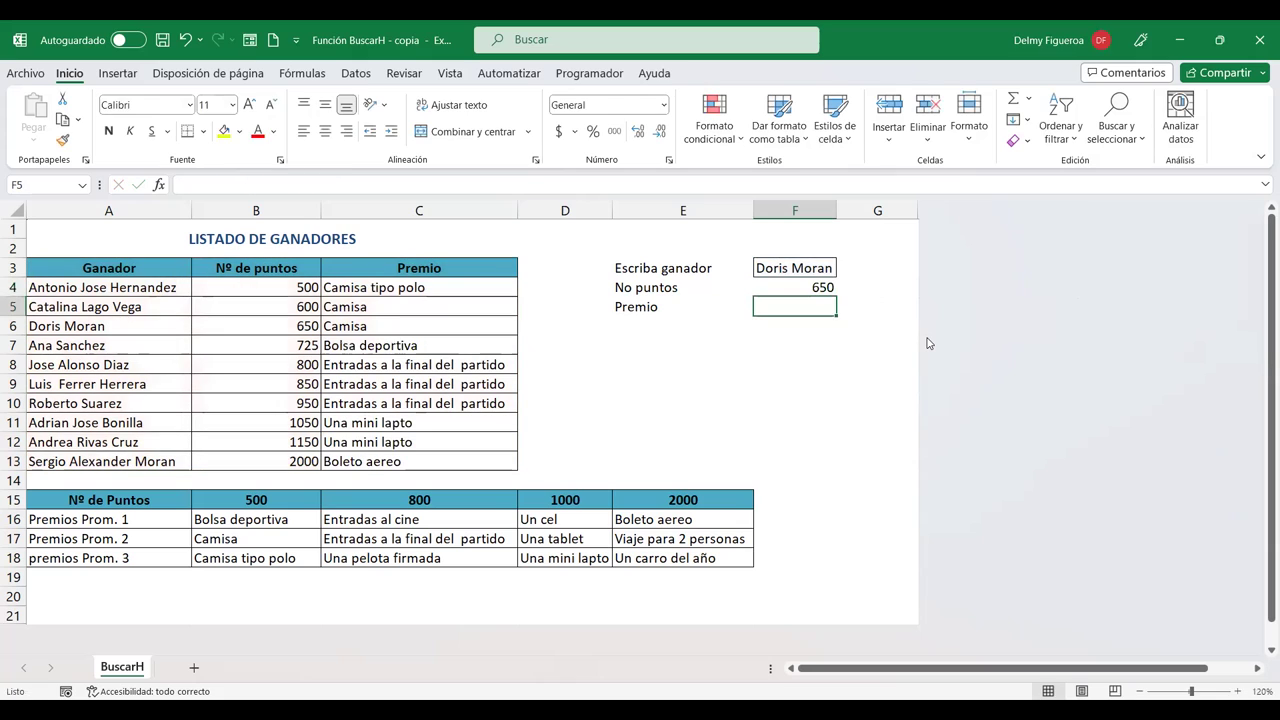
key("Up")
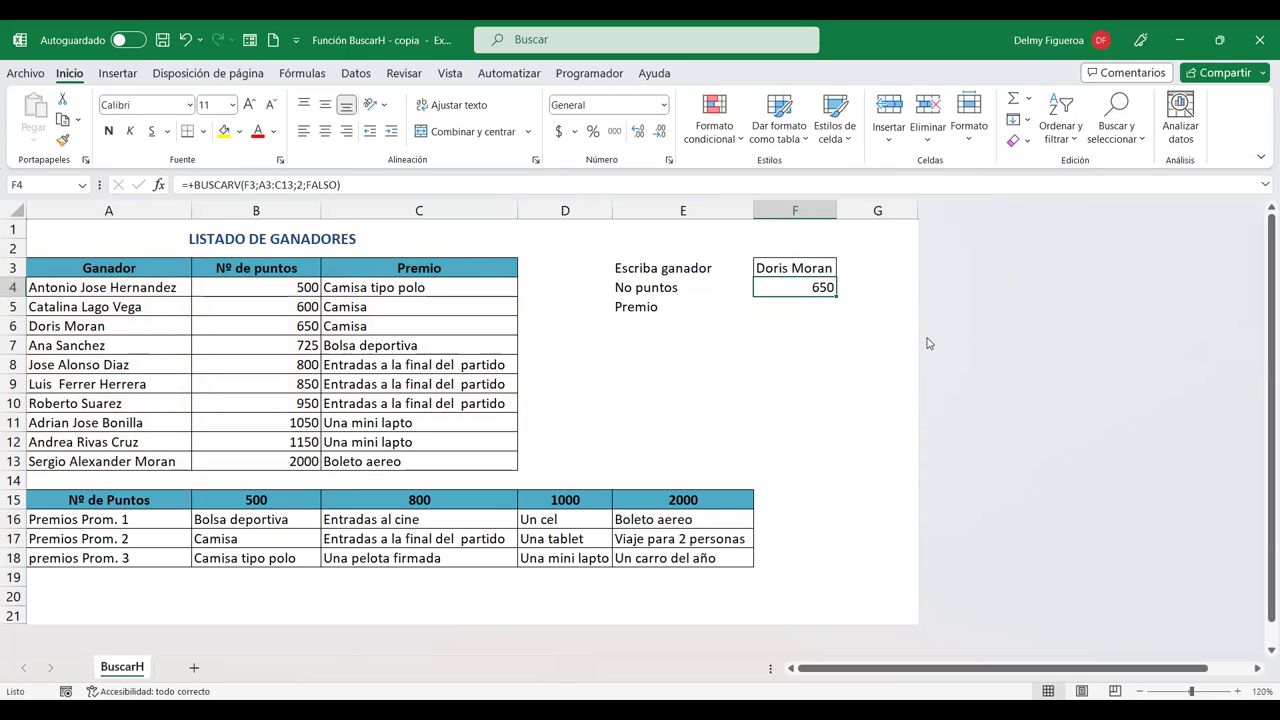
key("Down")
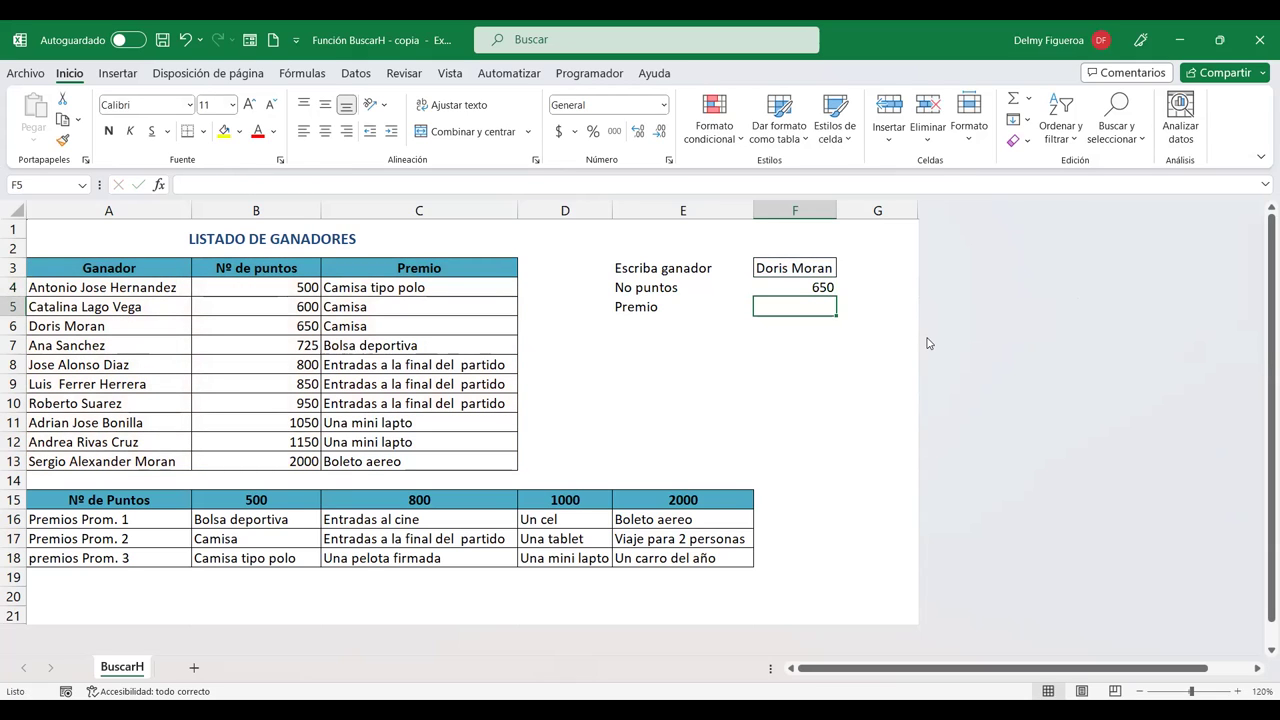
key("Up")
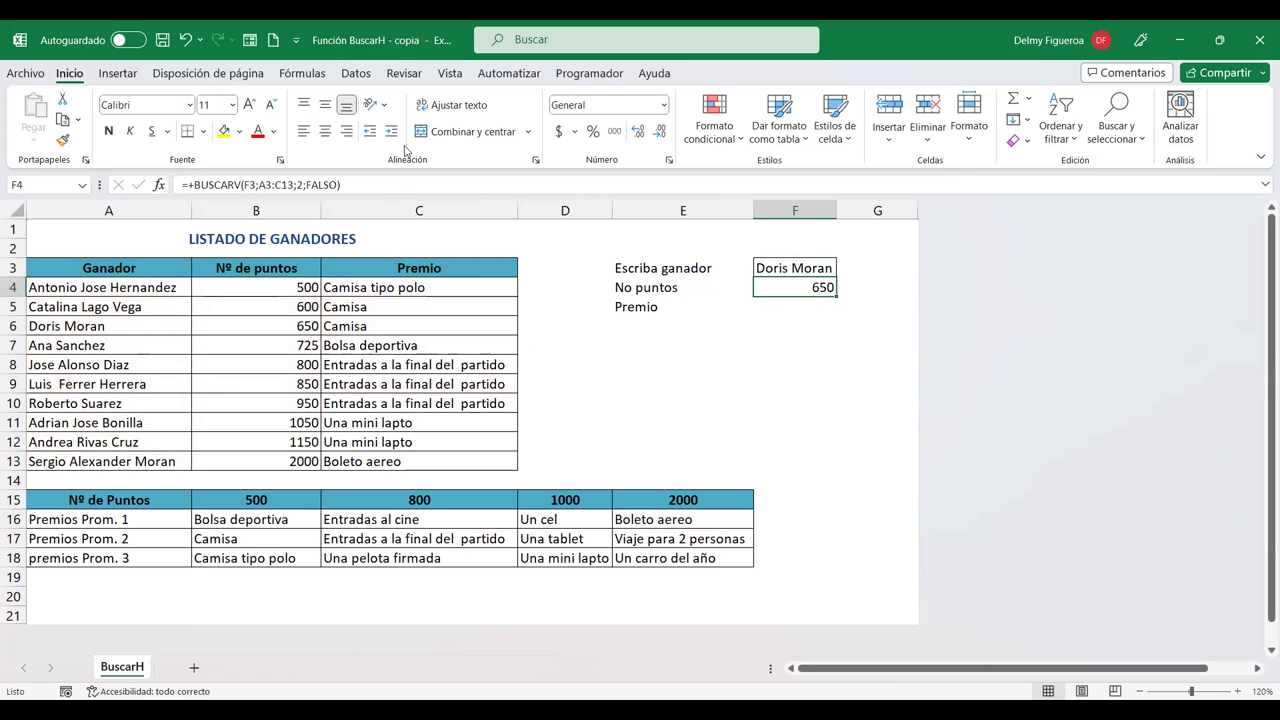
Step: Copy F4's BUSCARV formula into F5 and change the column index to 3, returning Camisa tipo polo
key("F2")
left_click_drag(7, 175, 3, 178)
key("ctrl+c")
key("Return")
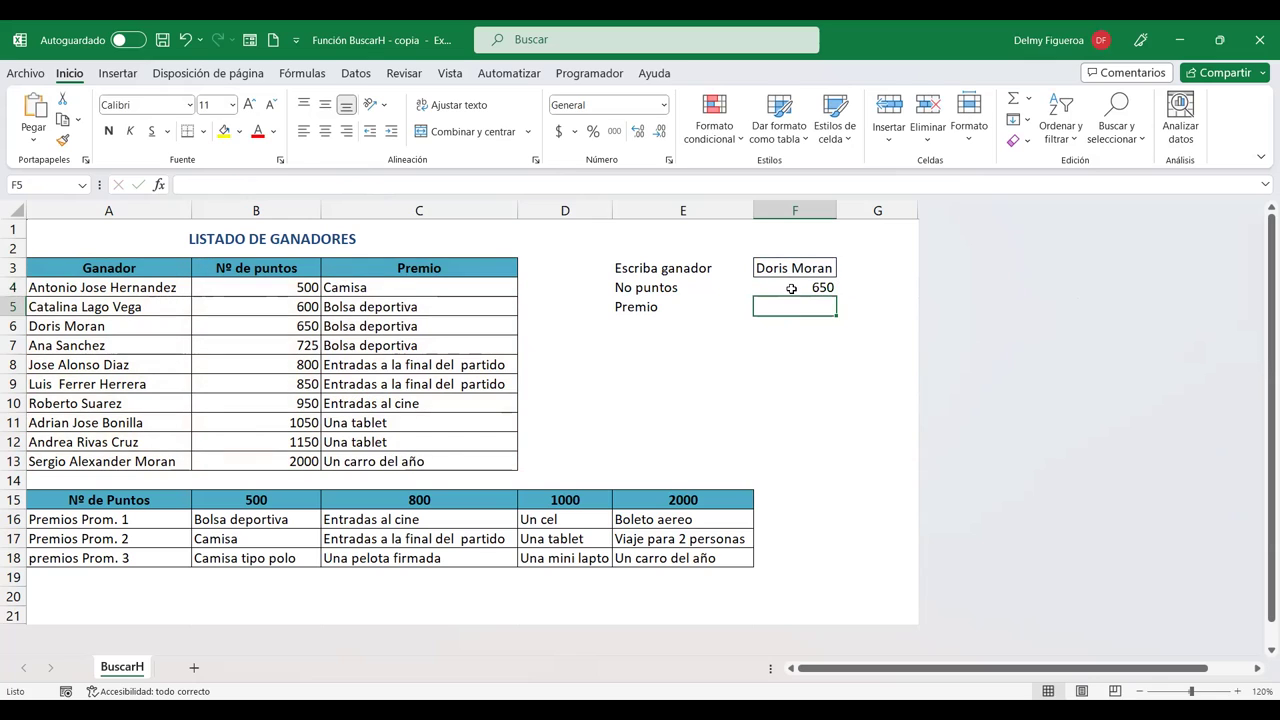
key("ctrl+v")
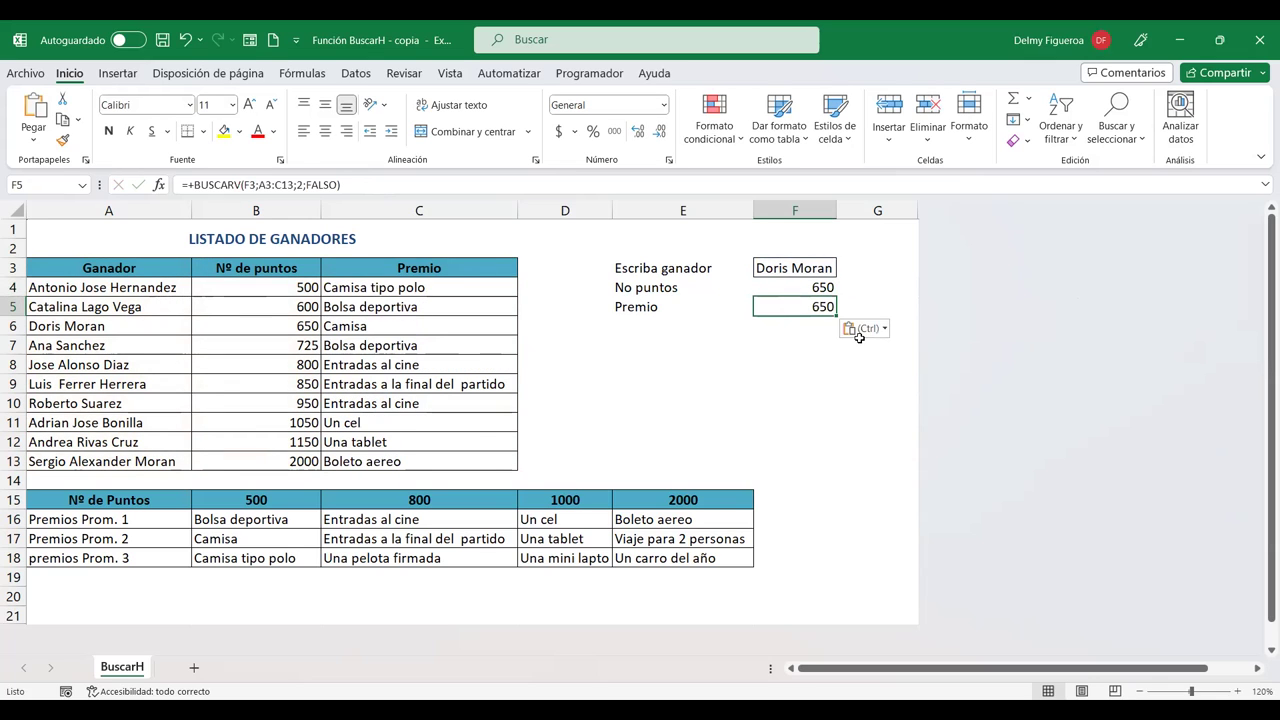
key("F2")
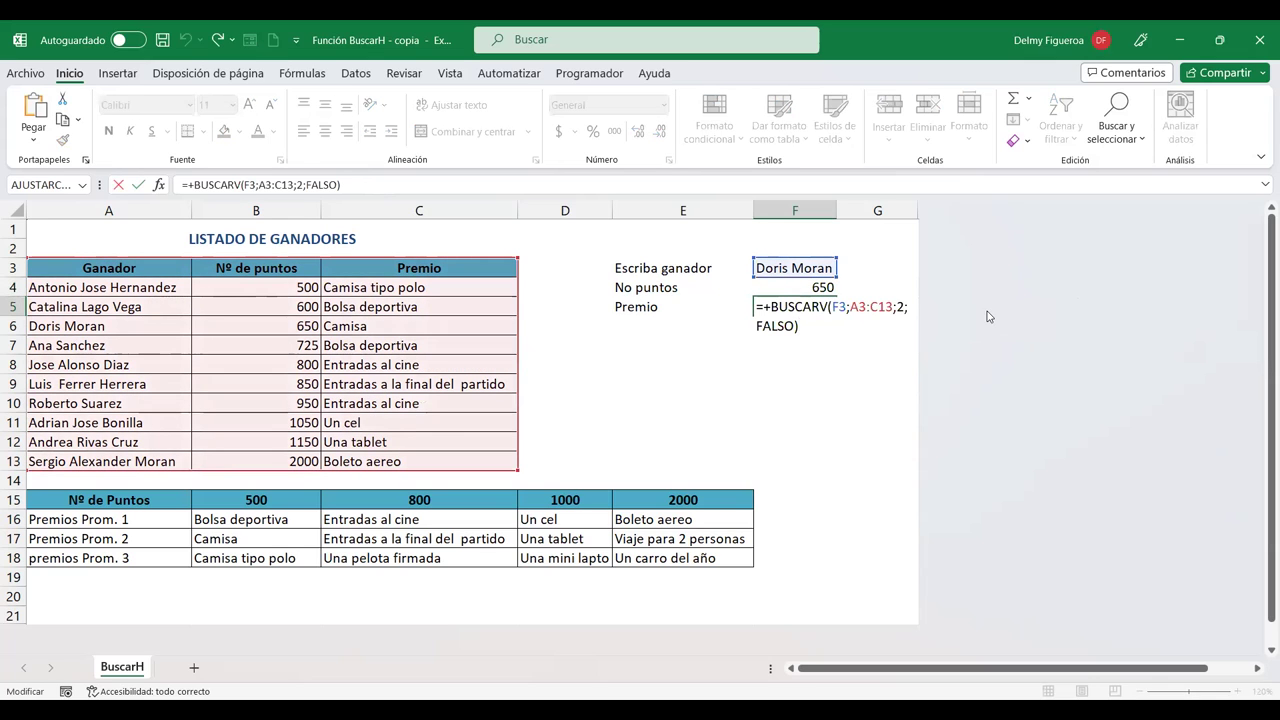
key("Left")
key("Left")
key("Left")
key("BackSpace")
type("3")
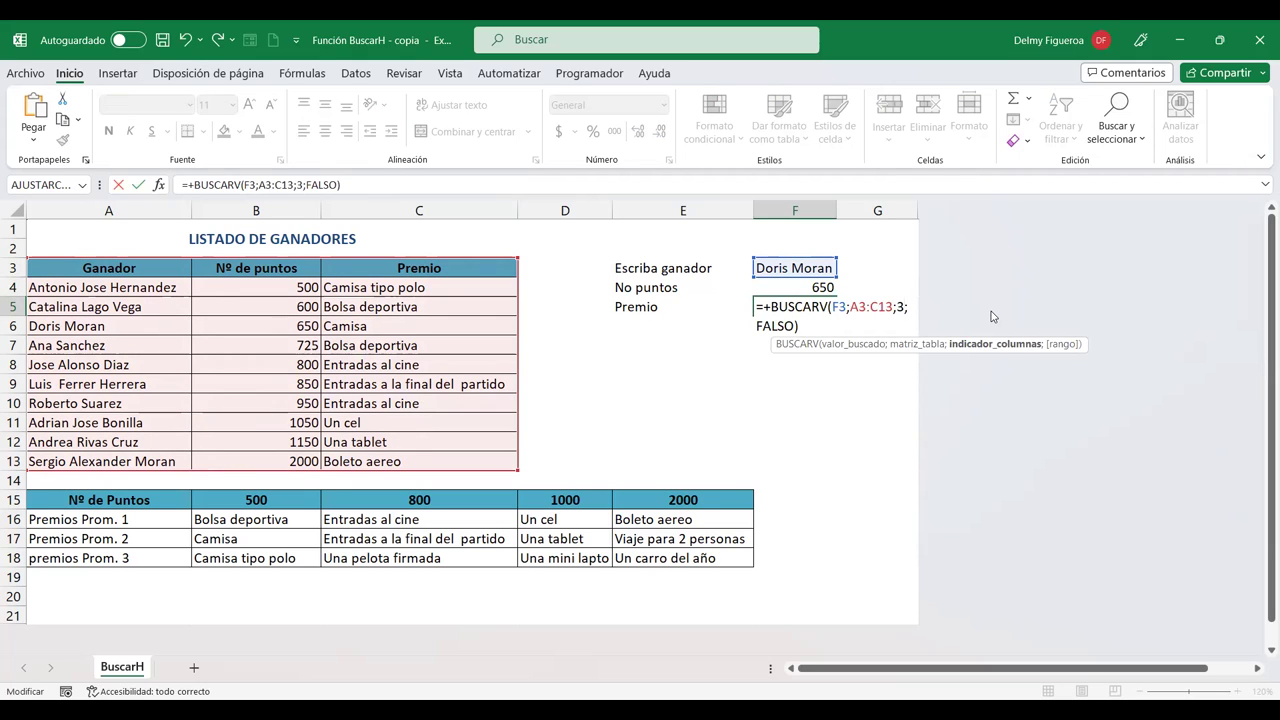
key("Return")
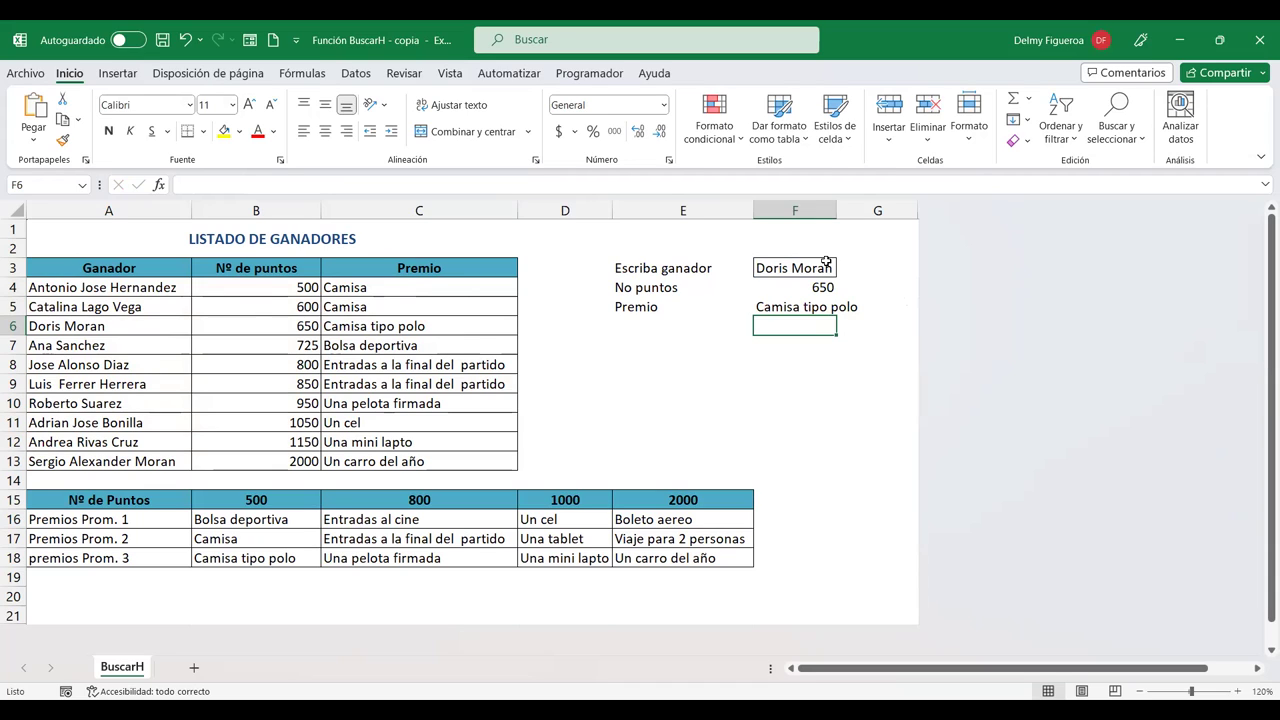
left_click(809, 310)
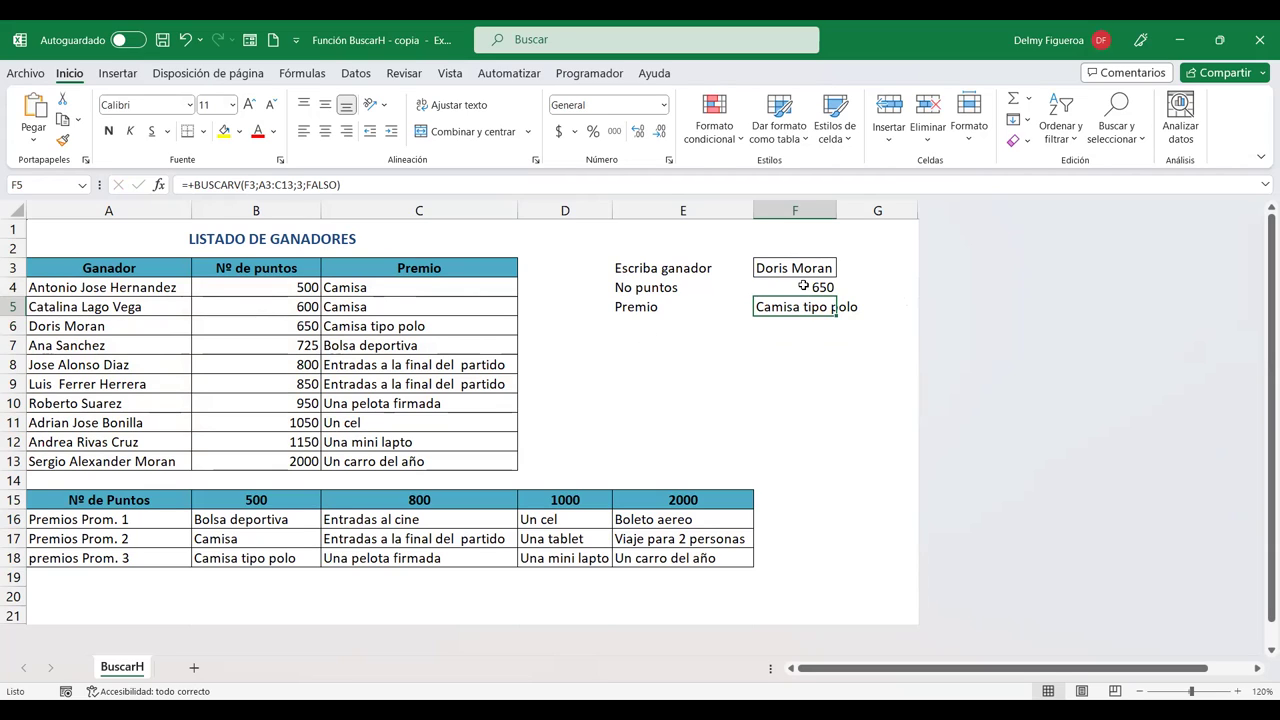
Step: Clear F4:F8 and restart F4 as +BUSCARV(F3; with A3:C13 as the lookup range
left_click_drag(803, 286, 818, 355)
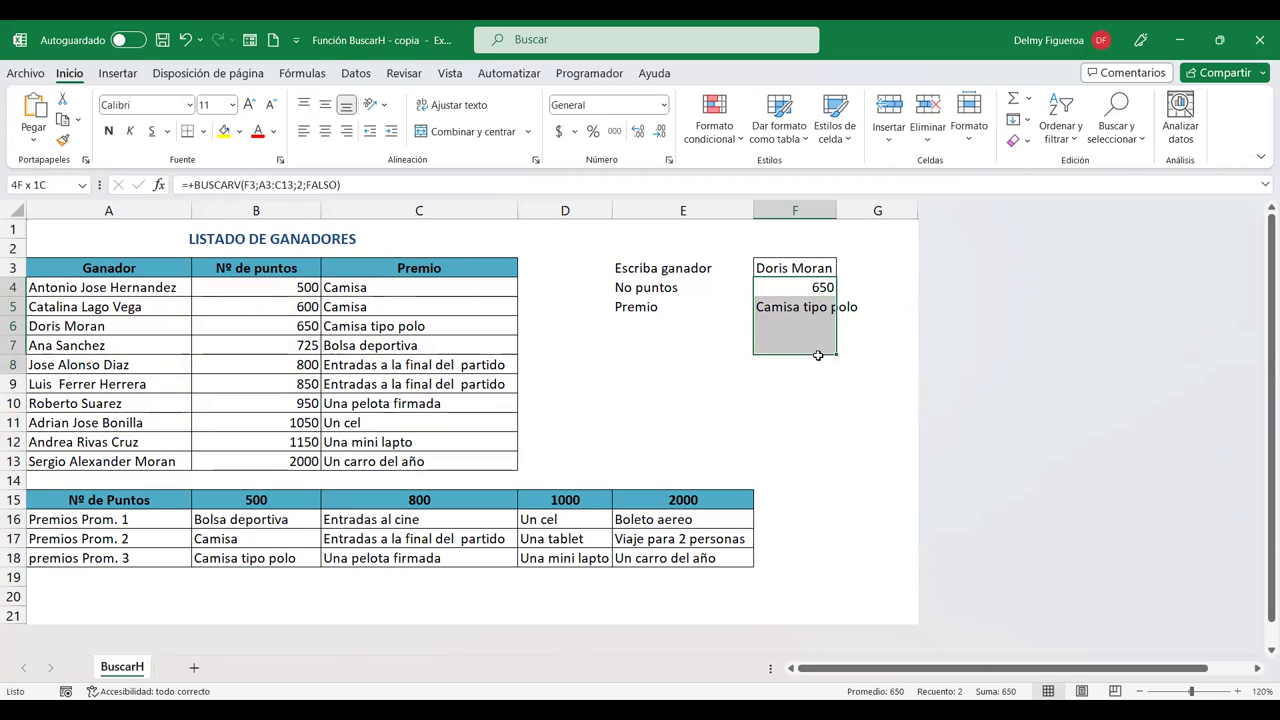
key("Delete")
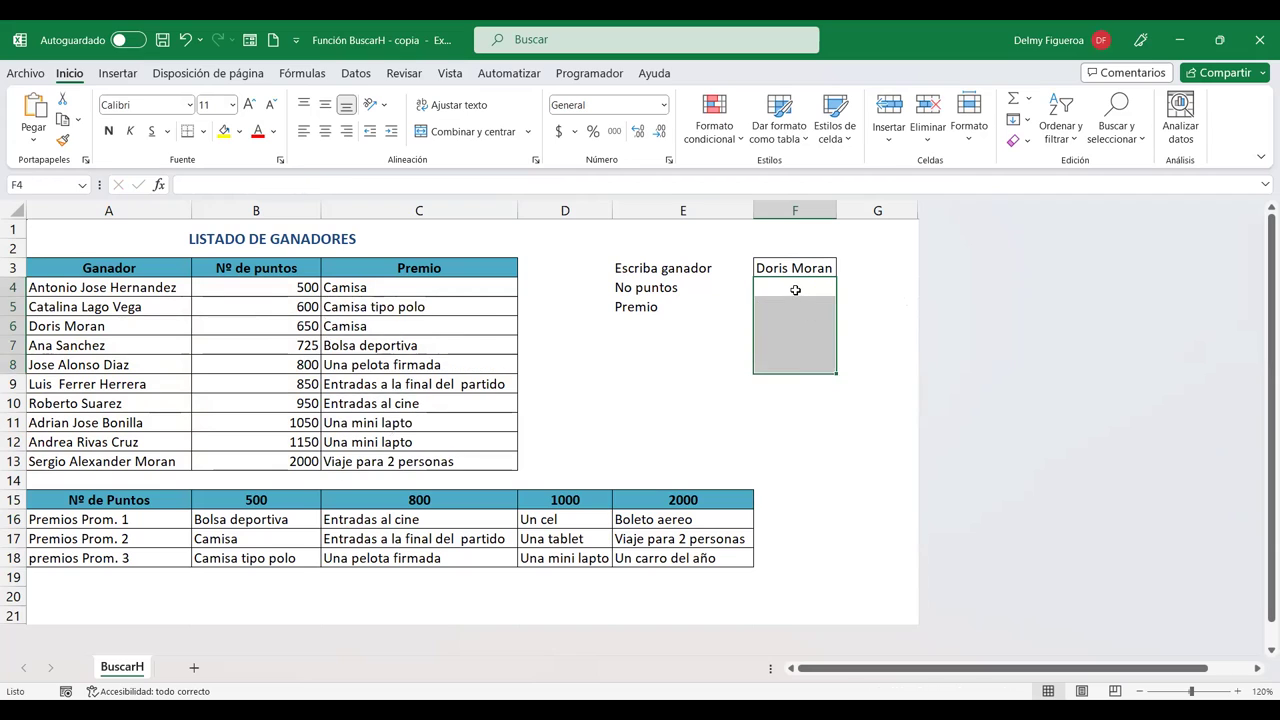
left_click(796, 289)
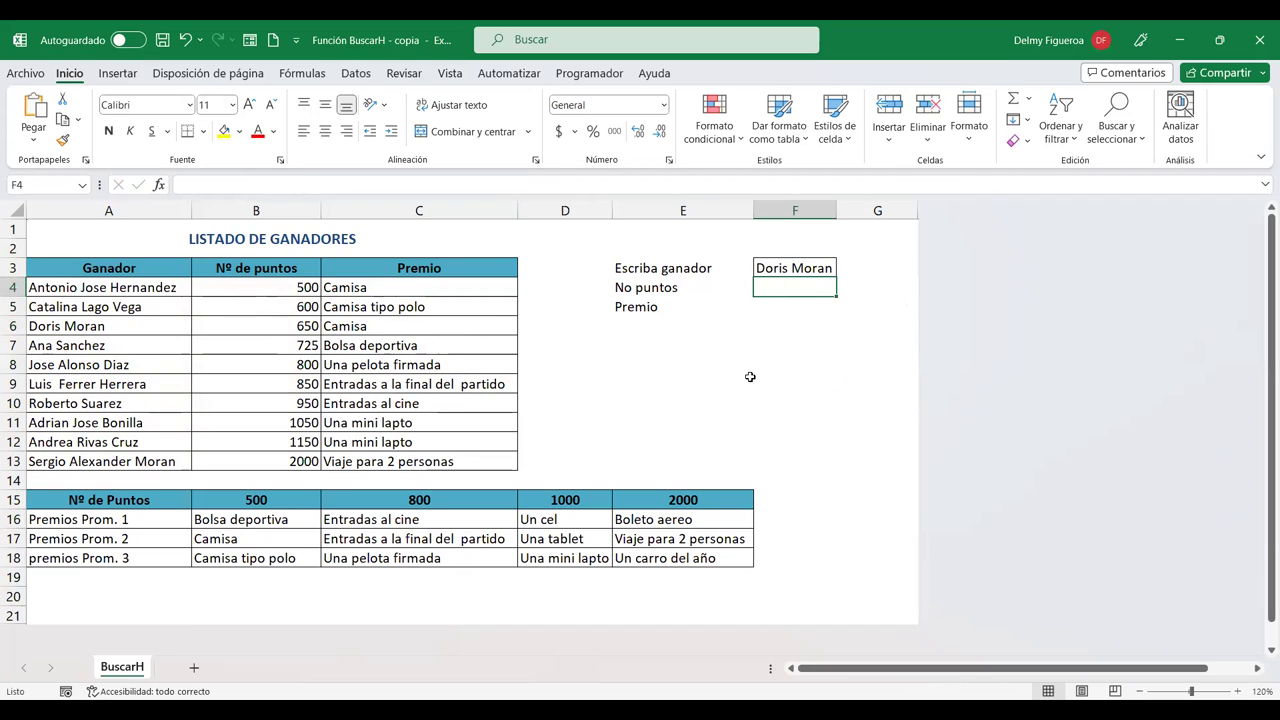
type("+")
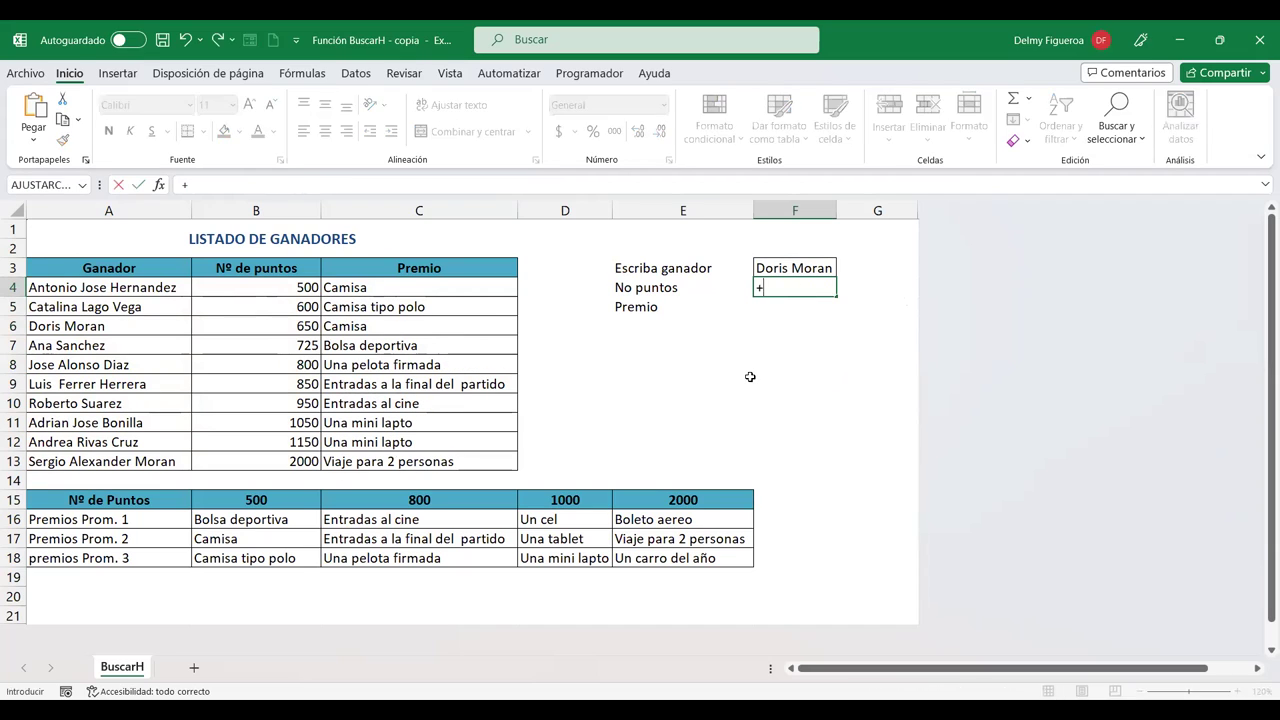
type("busc")
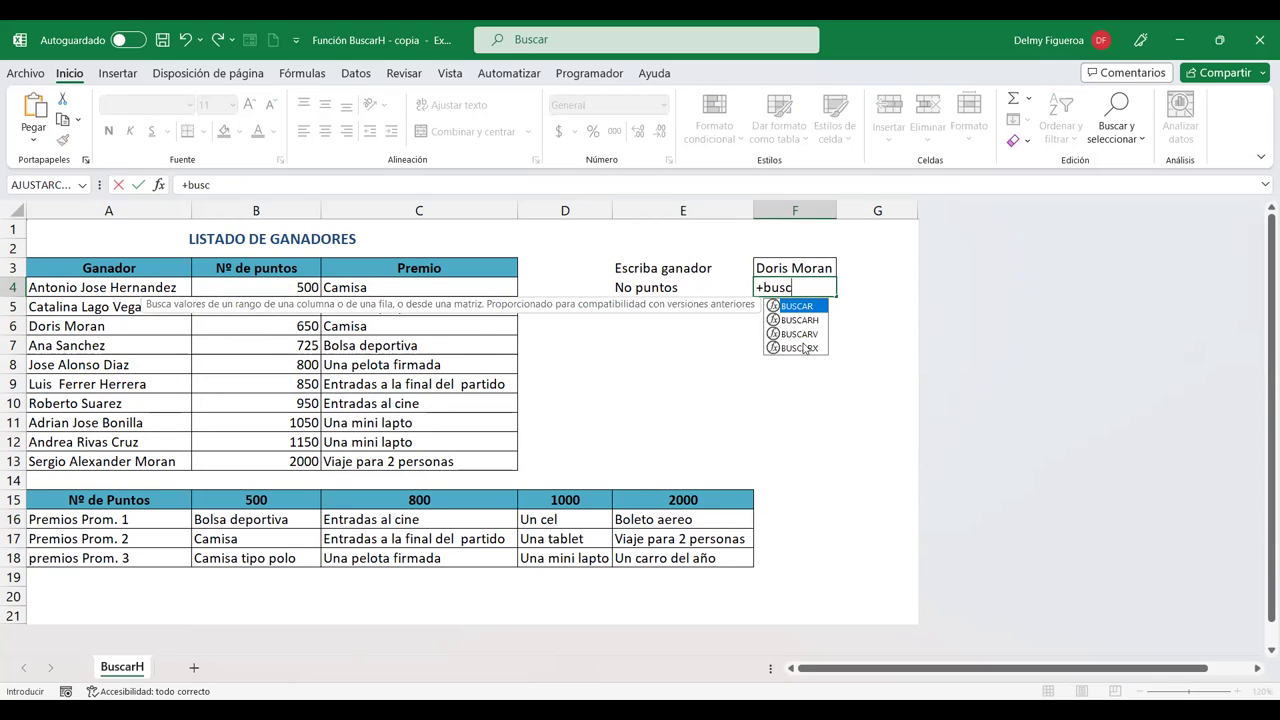
double_click(800, 335)
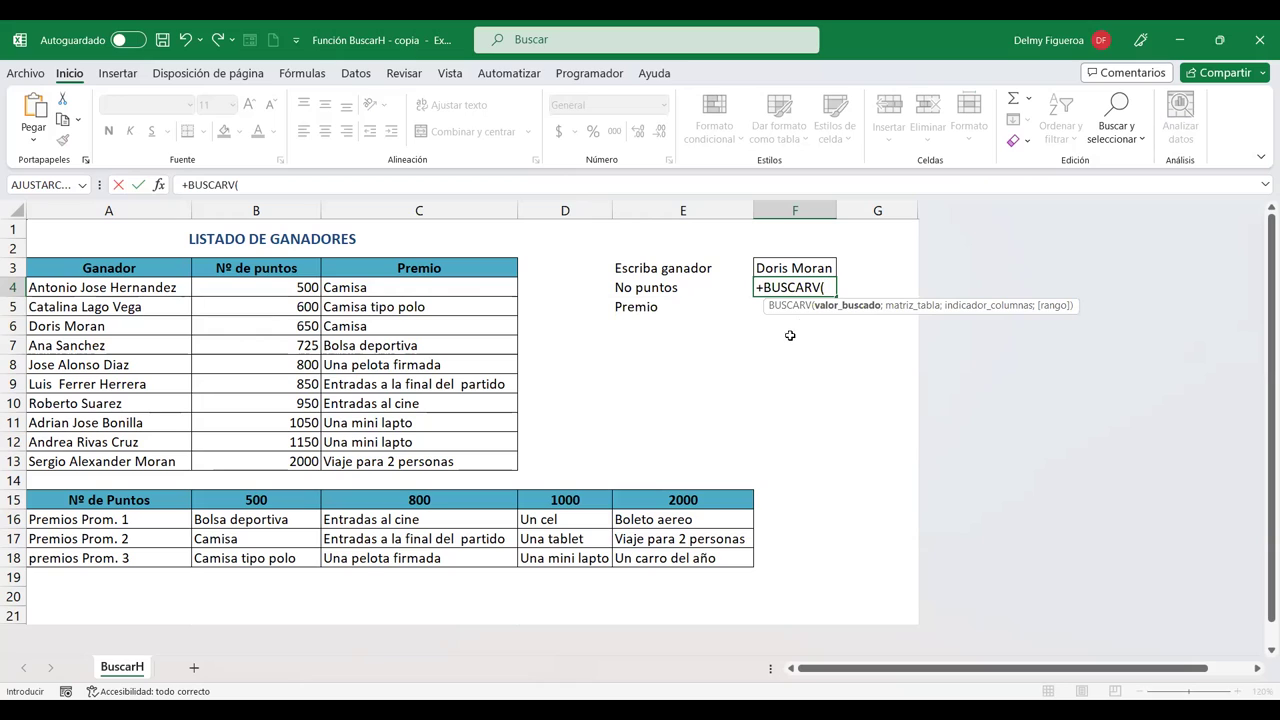
left_click(808, 266)
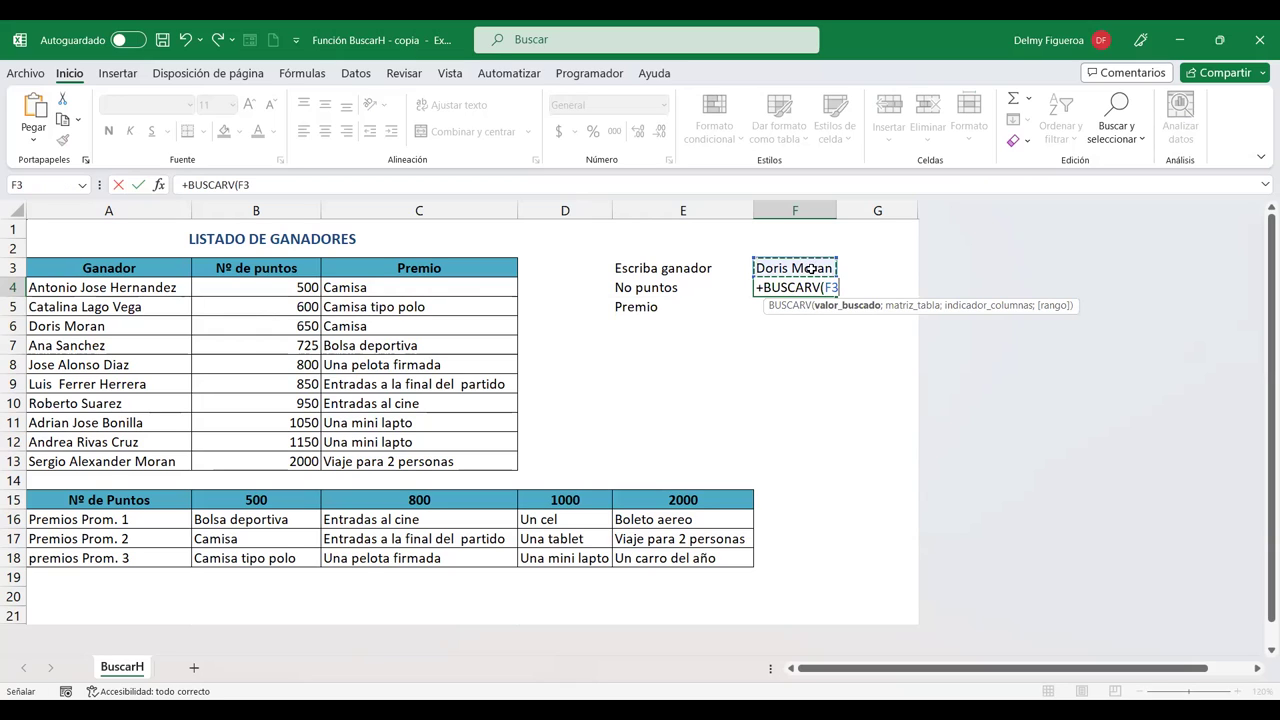
type(";")
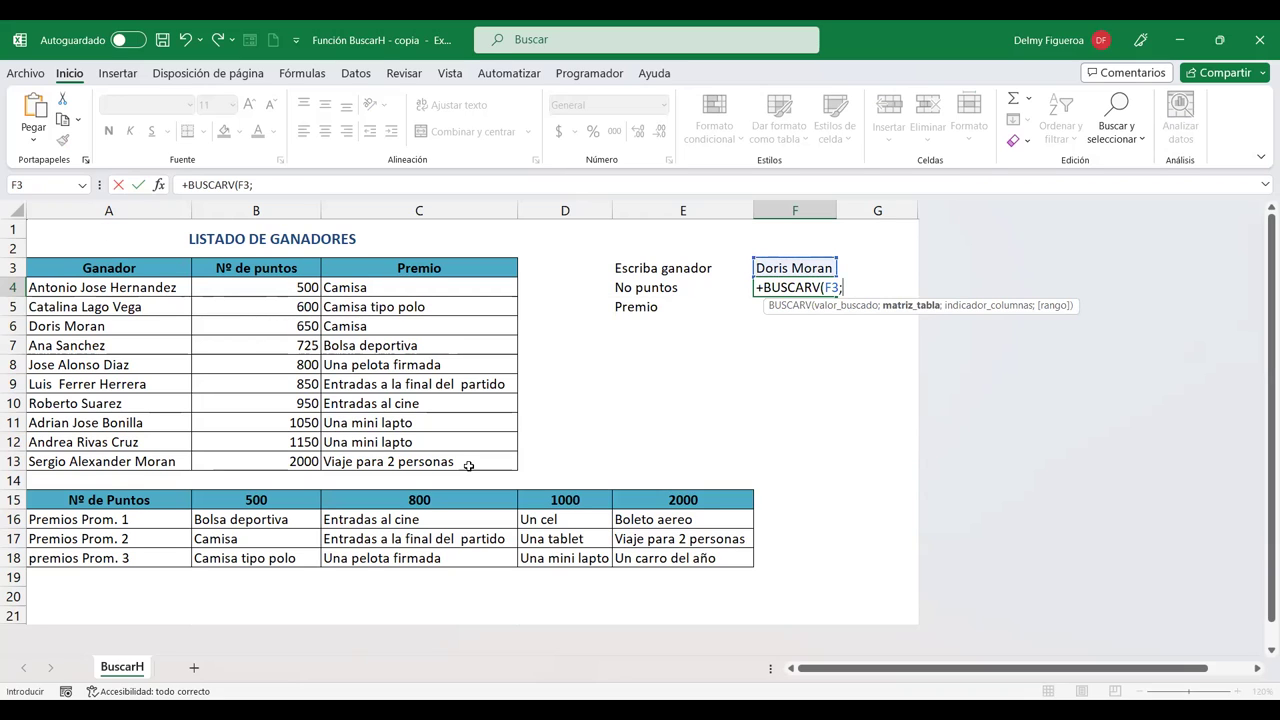
left_click_drag(30, 268, 468, 466)
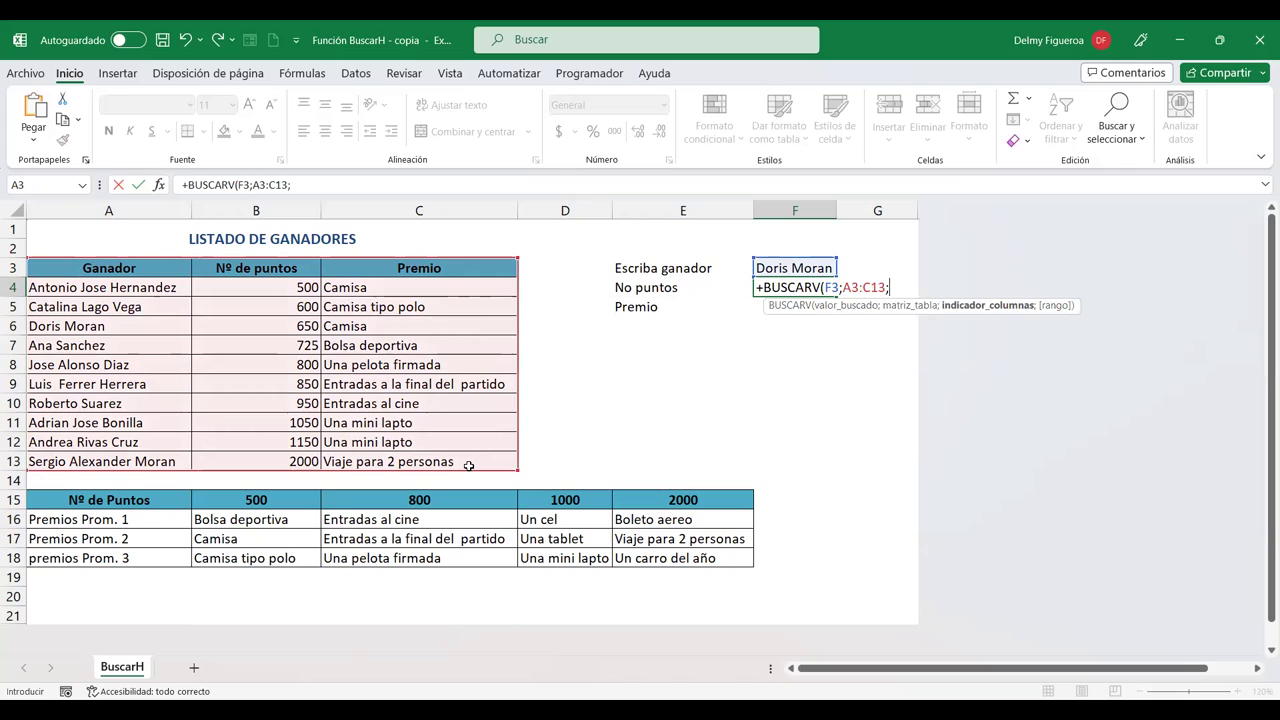
Step: Complete F4's formula with column array {2;3} and FALSO, spilling 650 and Bolsa deportiva into F4:F5
type(";")
type("{")
type("2;")
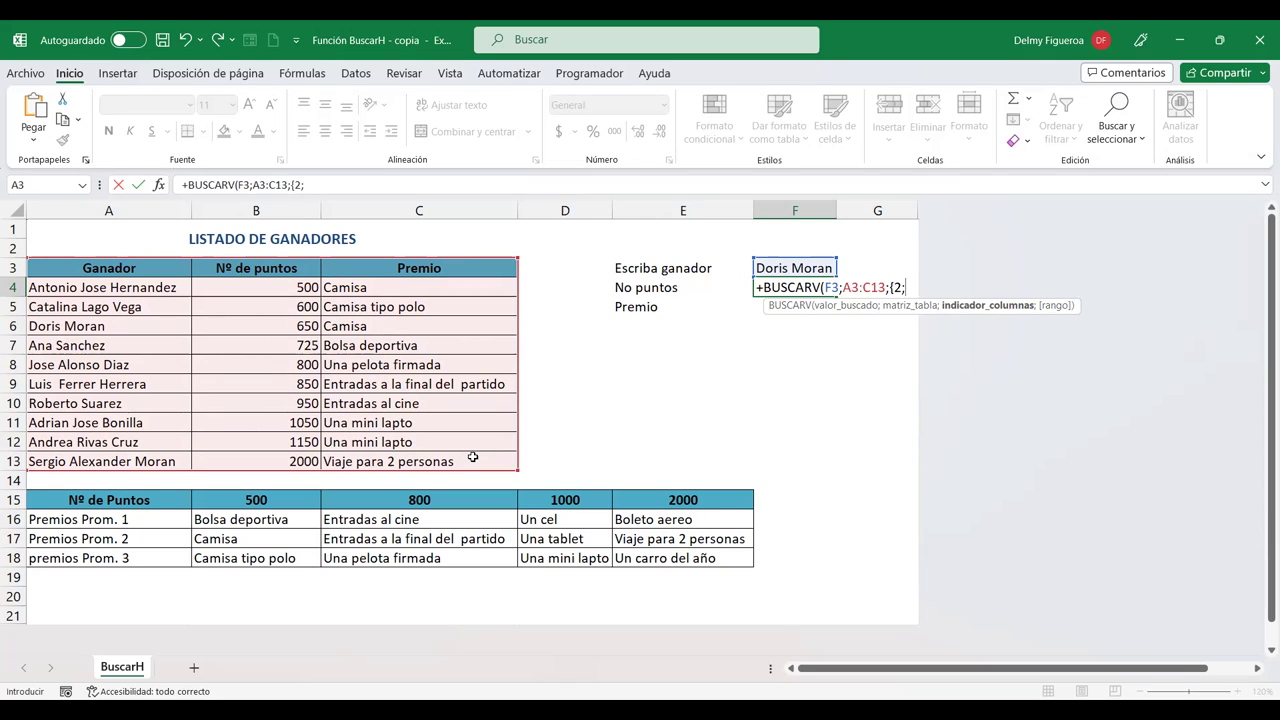
type("3")
type("}")
type(";")
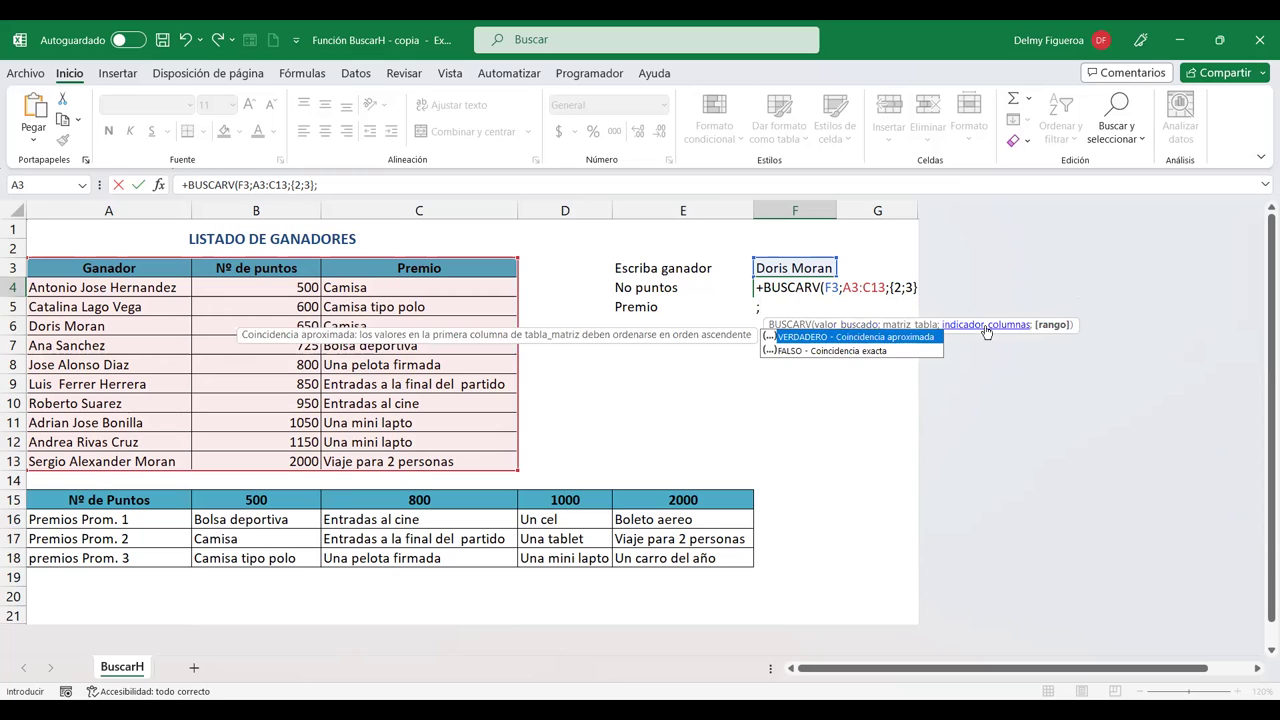
double_click(831, 350)
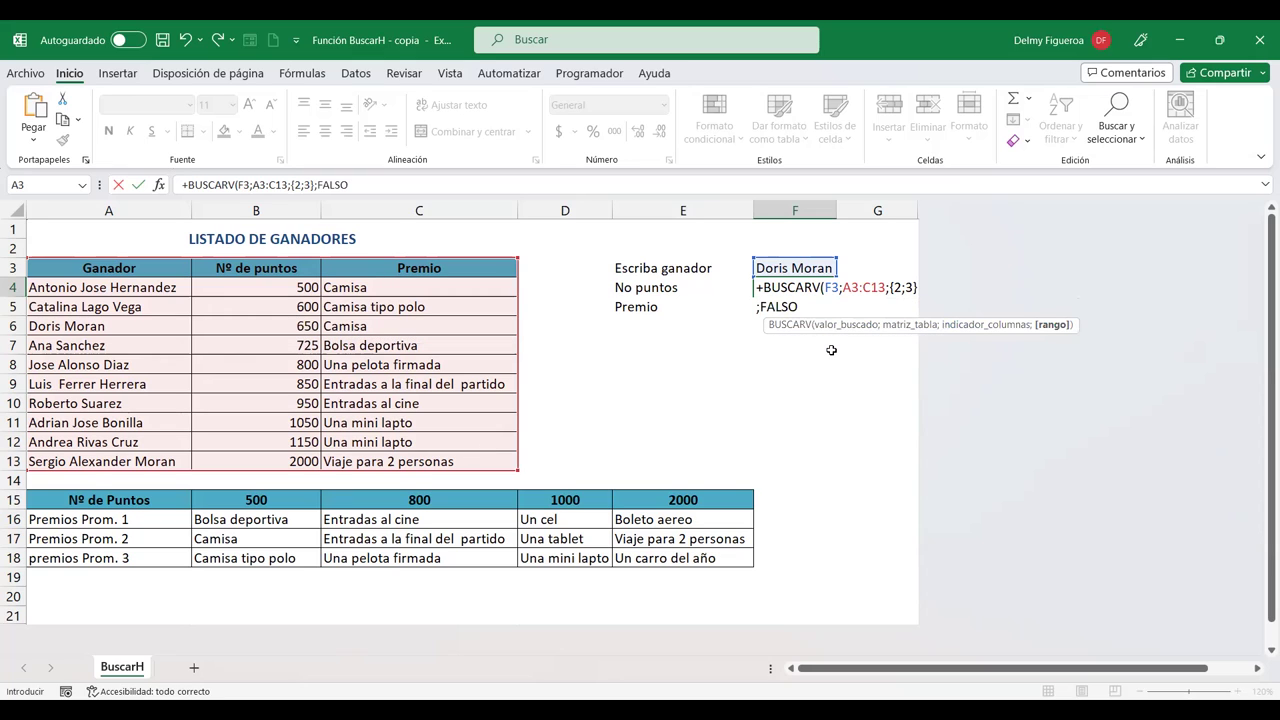
key("Return")
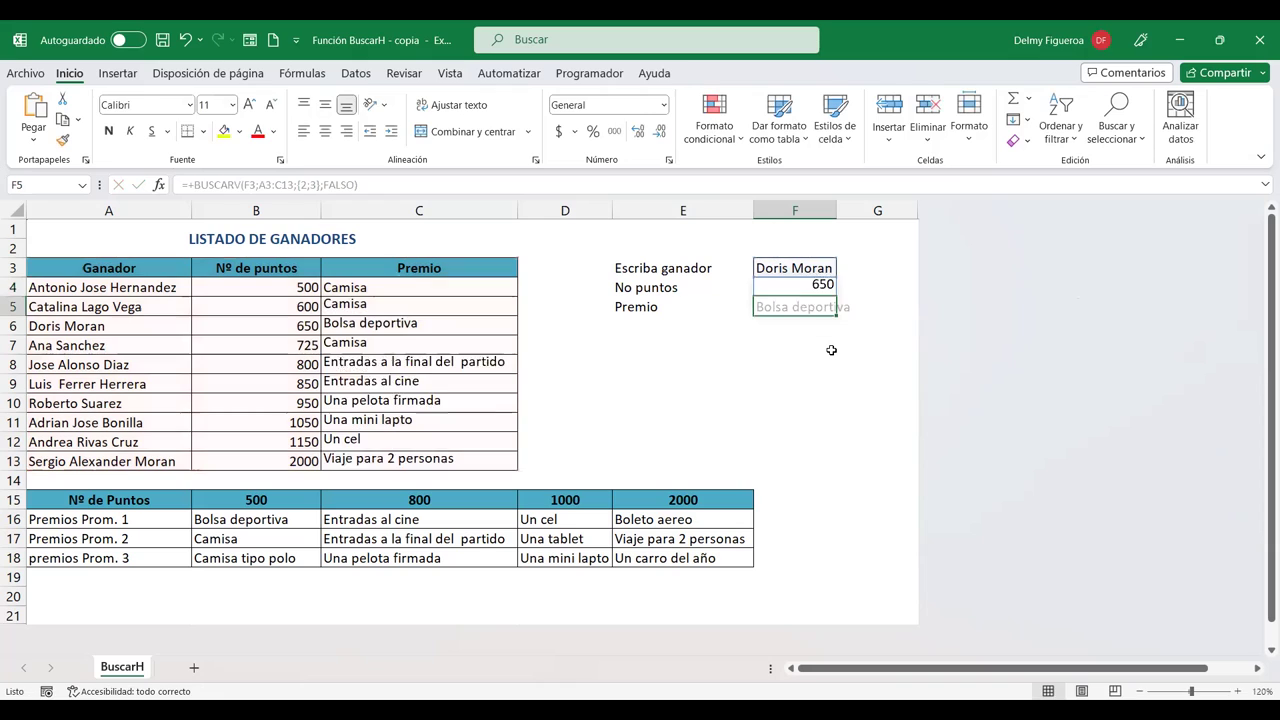
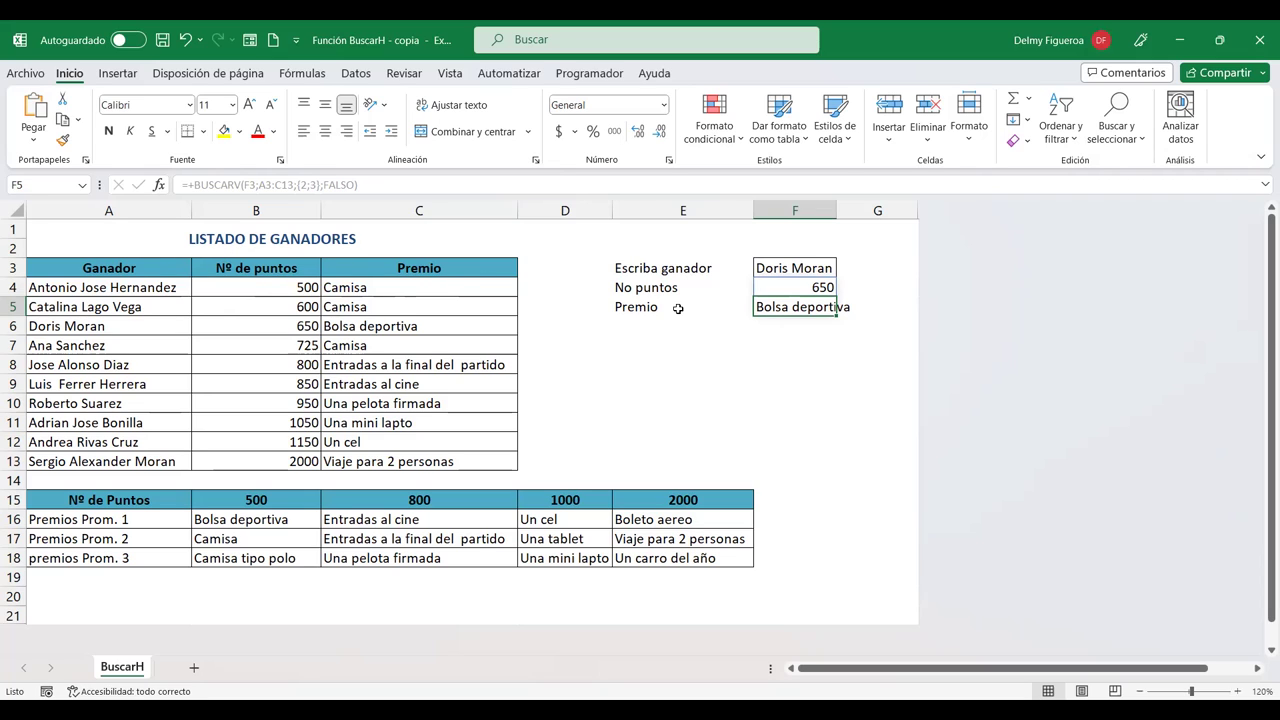
Step: Review the Escriba ganador labels in E3:E5 and the F4 lookup formula, leaving it unchanged
left_click(662, 272)
left_click_drag(653, 268, 648, 304)
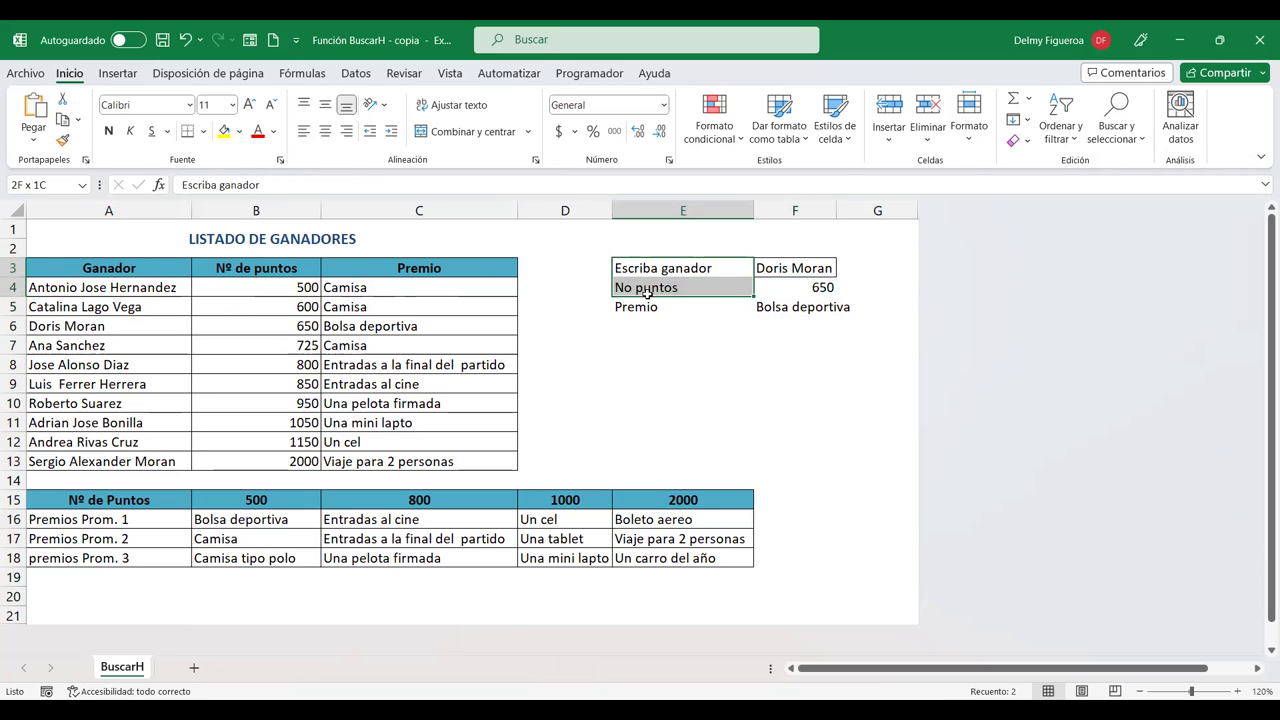
left_click(665, 268)
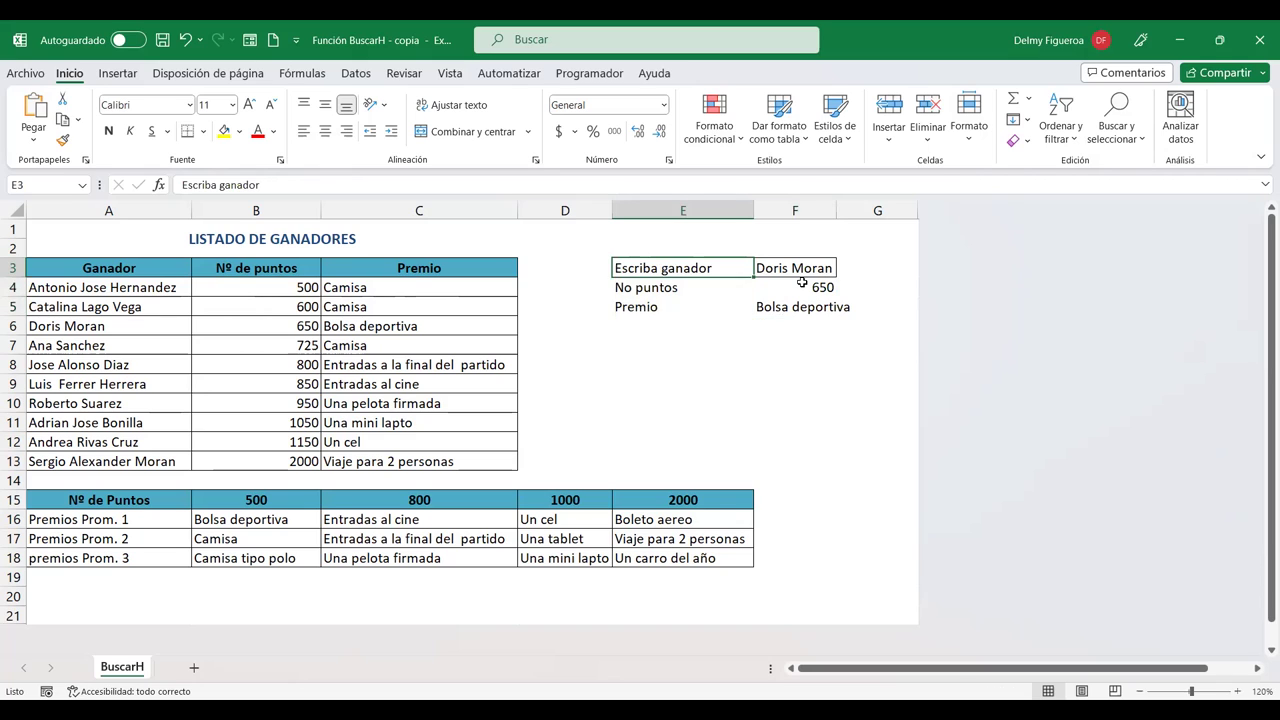
double_click(802, 287)
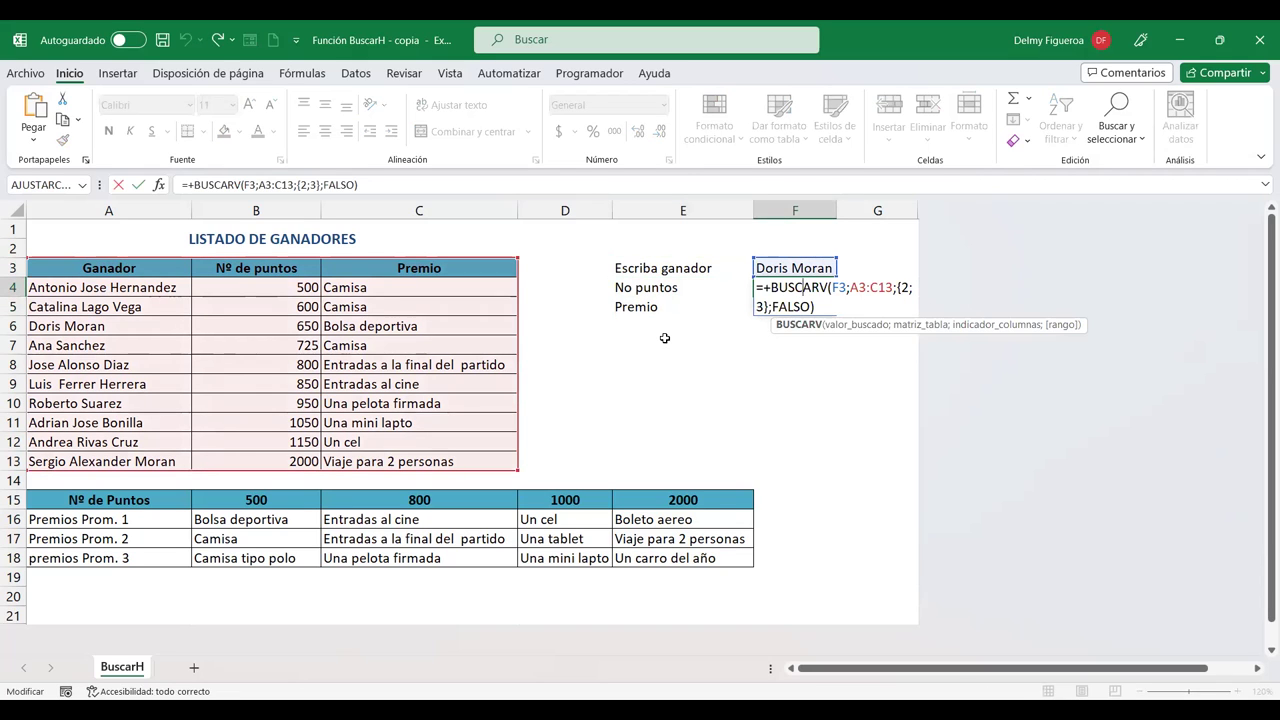
key("Return")
left_click(626, 362)
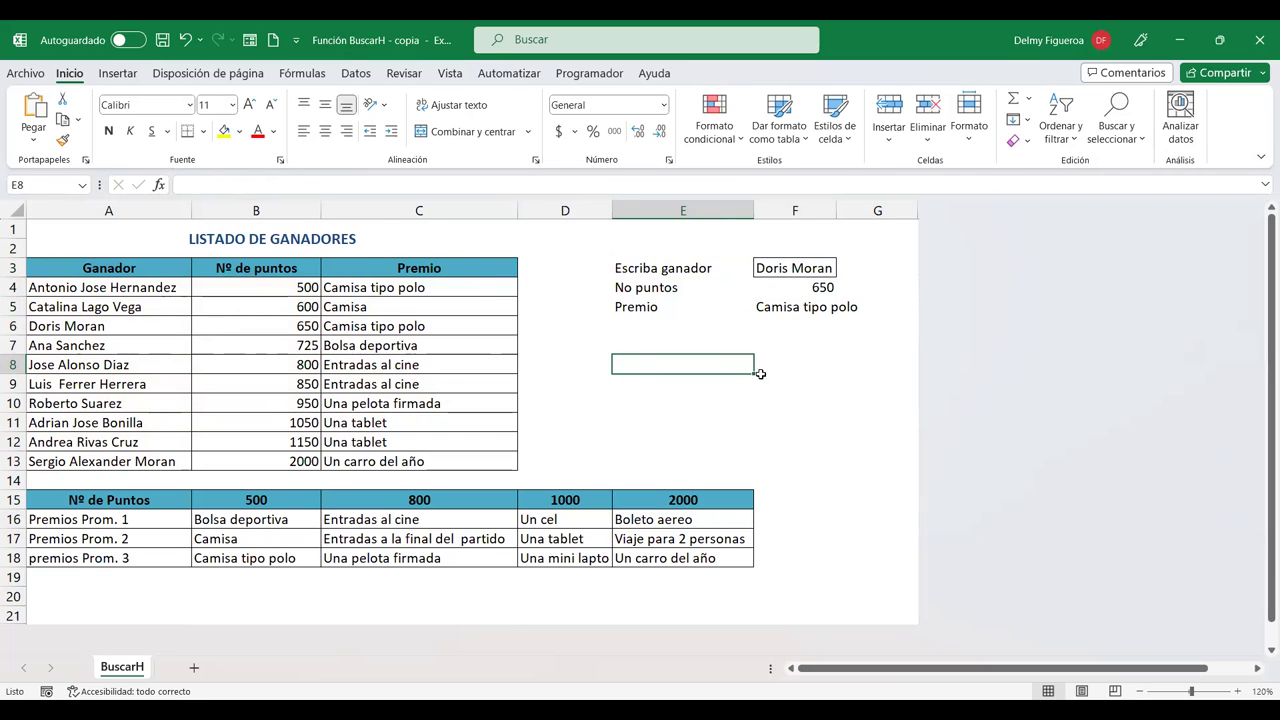
Step: Unhide the hidden columns H to K beside column G
left_click(891, 206)
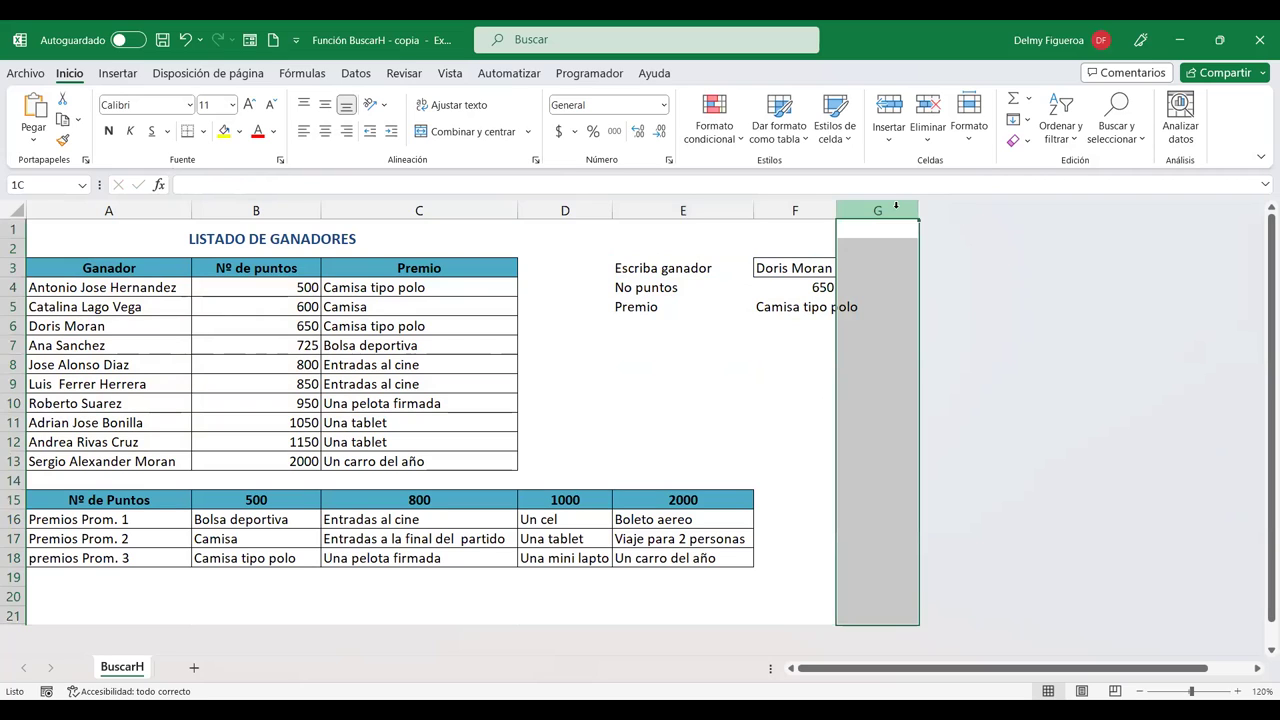
right_click(896, 205)
left_click(945, 524)
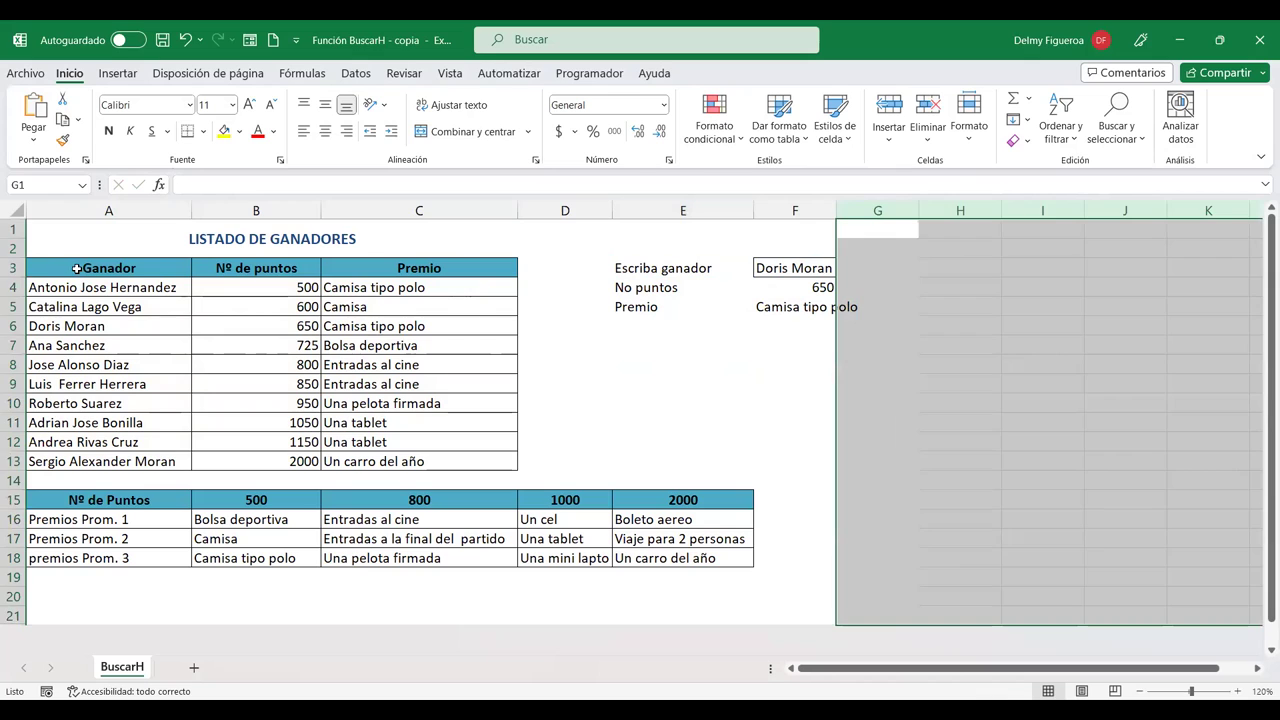
Step: Copy the Ganador, Nº de puntos, Premio headers from A3:C3 into E7:G7
left_click_drag(77, 268, 400, 268)
key("ctrl+c")
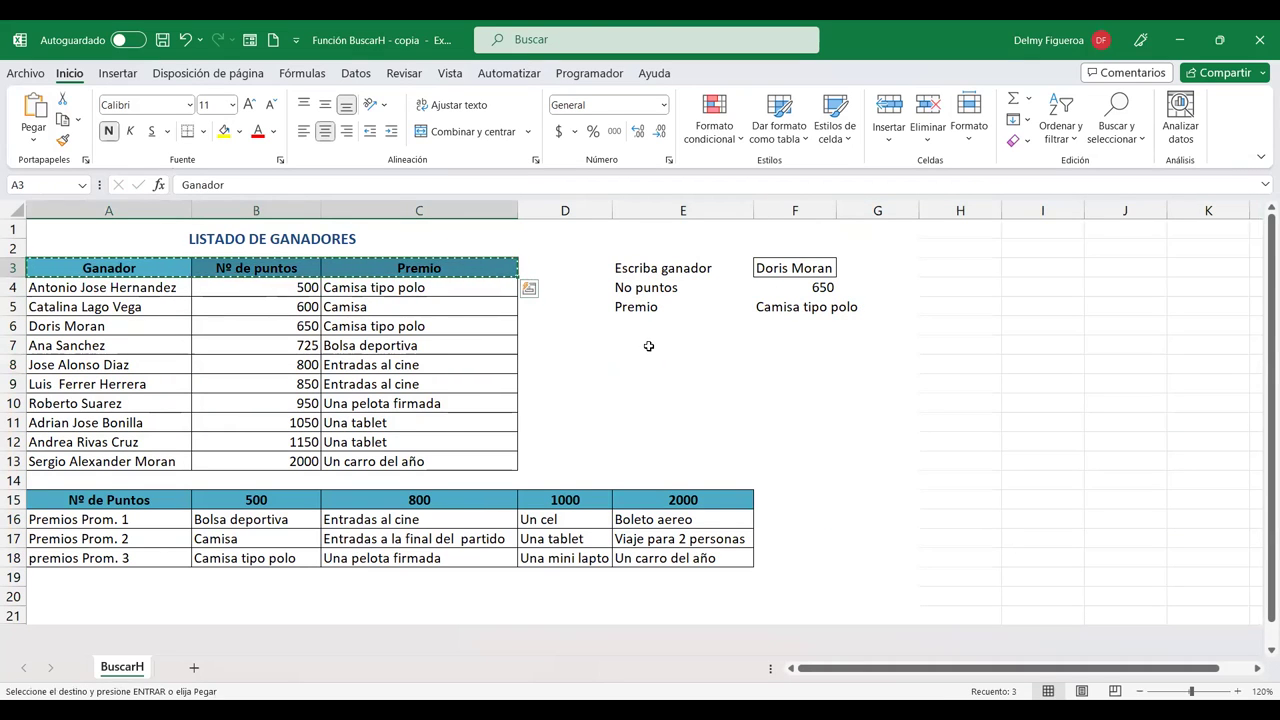
left_click(643, 350)
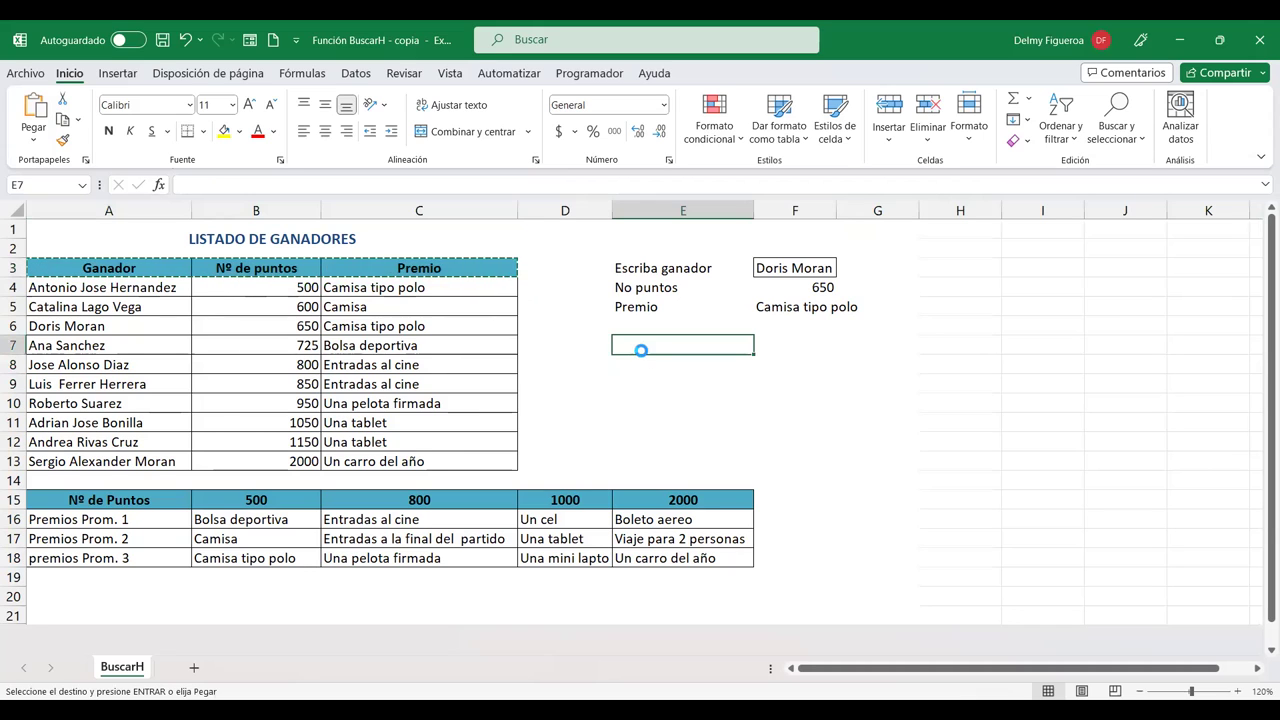
key("ctrl+v")
left_click(688, 372)
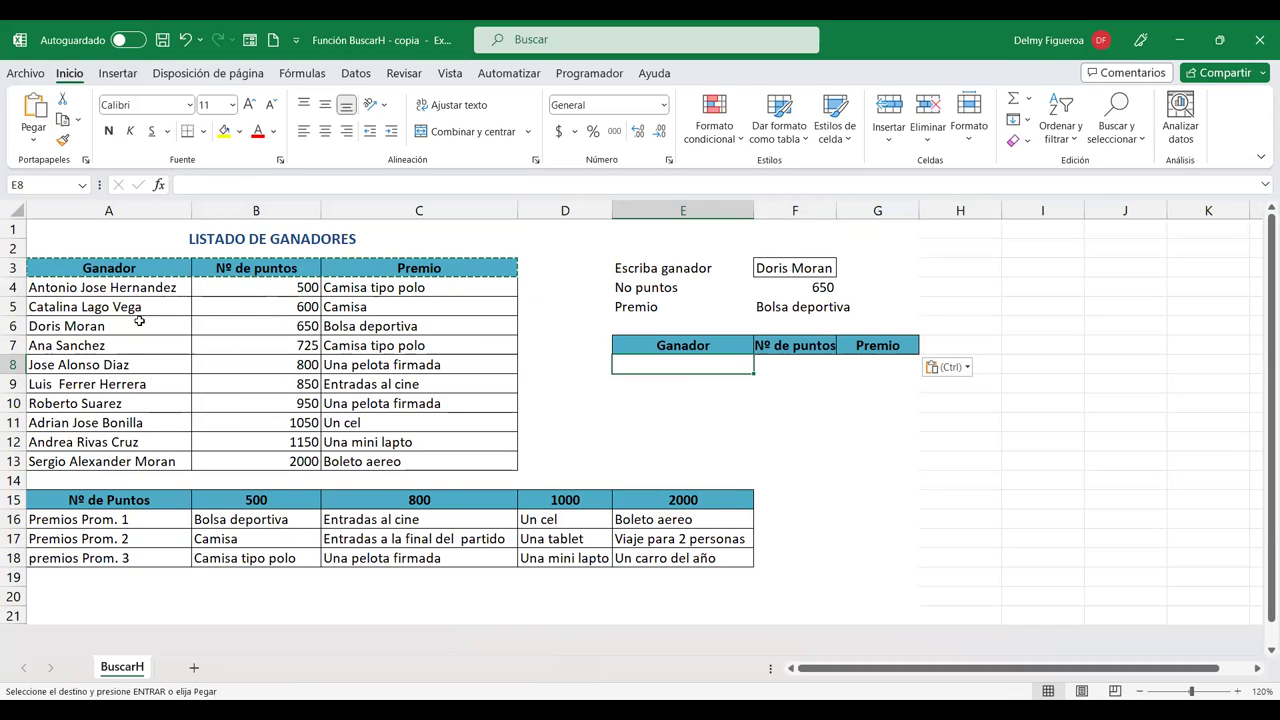
left_click(787, 270)
Step: Copy the winner's name from F3 into E8
key("ctrl+c")
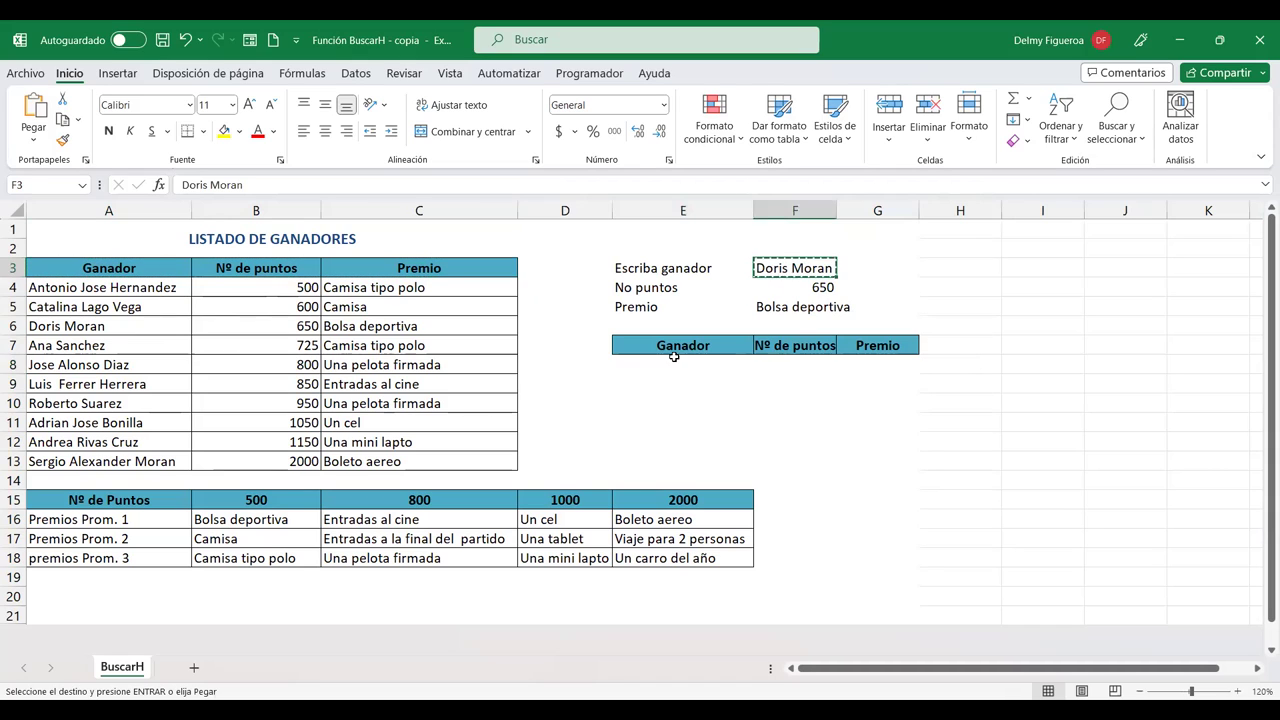
left_click(674, 358)
key("ctrl+v")
Step: Enter +BUSCARV(E8;A3:C13;{2,3}) in F8 to fetch the winner's points and prize
left_click(800, 362)
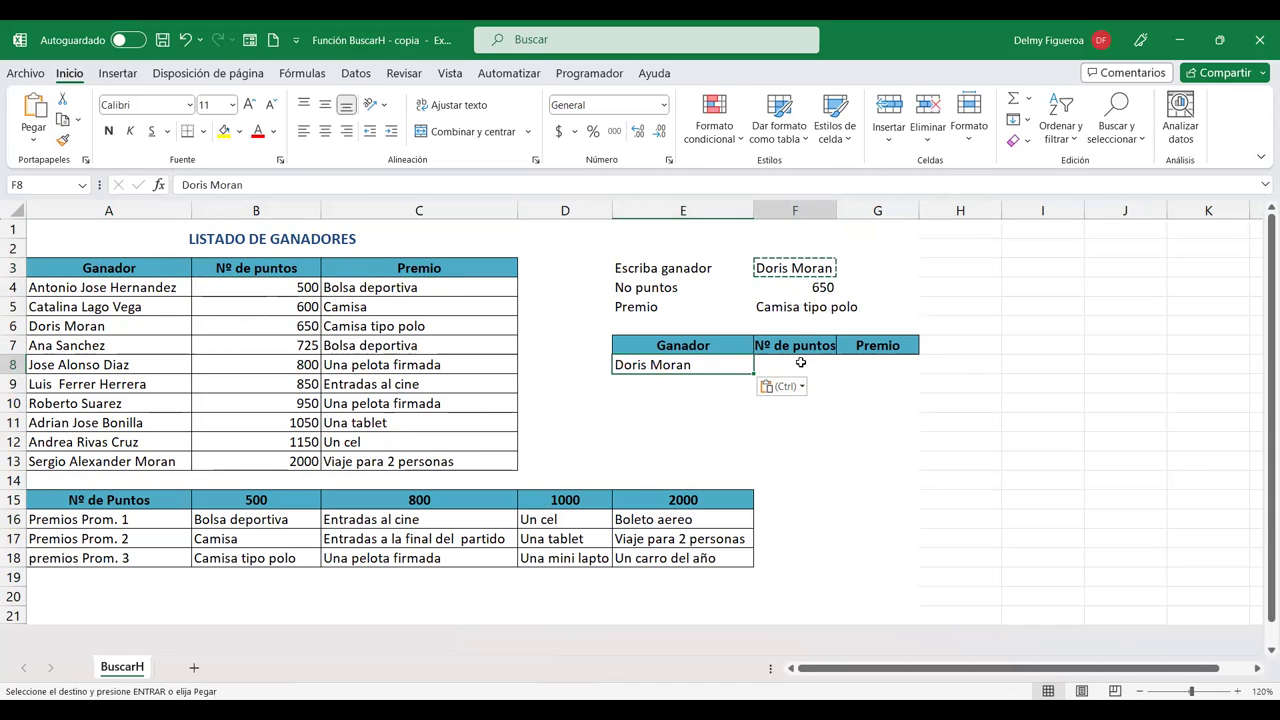
type("+")
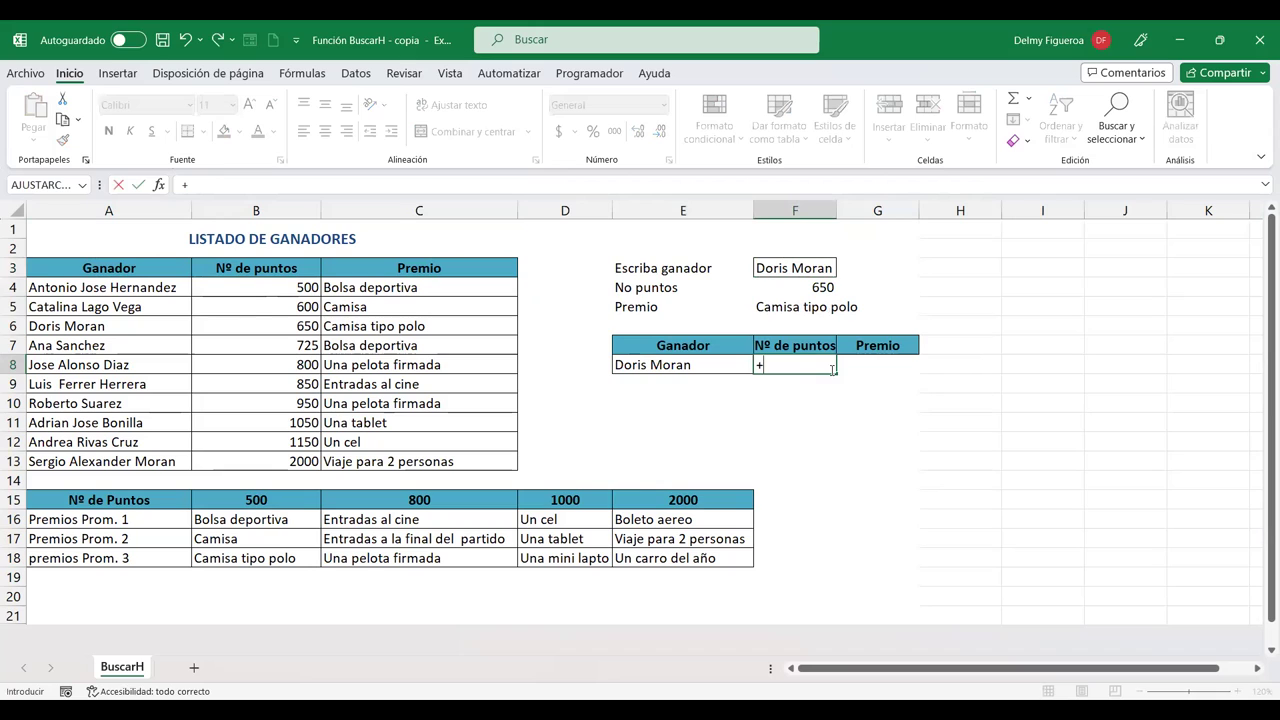
type("buscar")
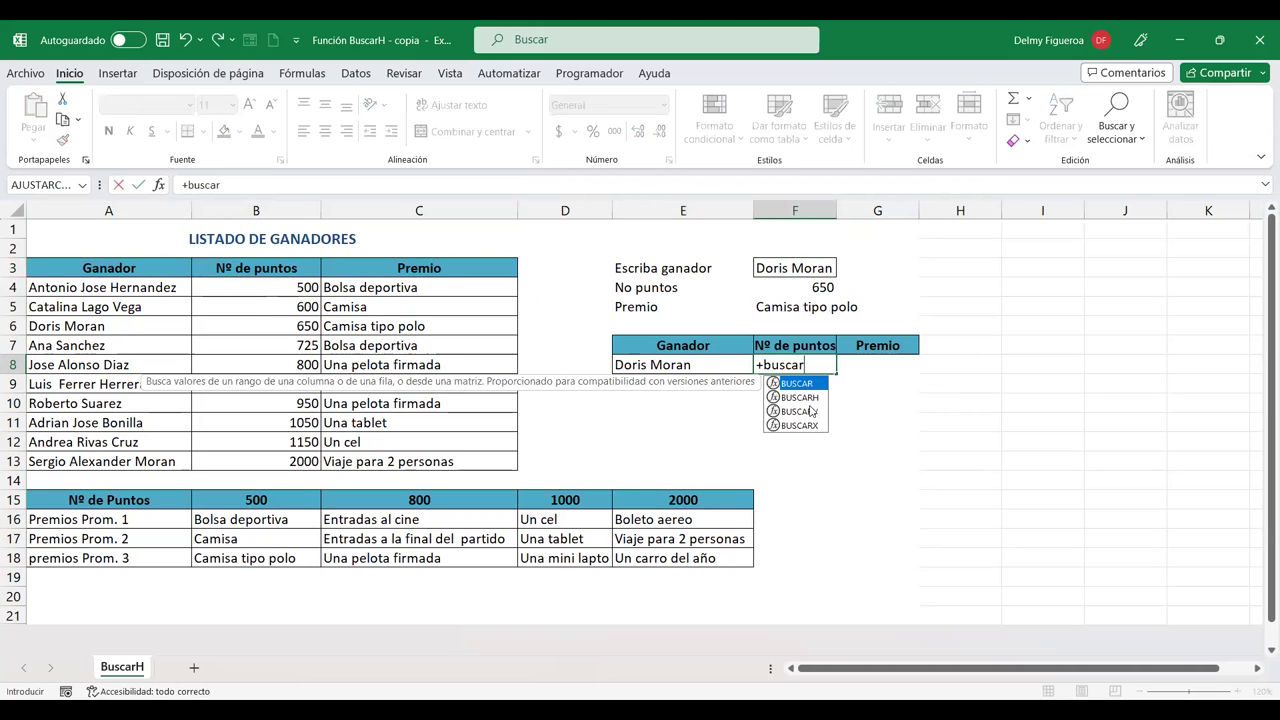
double_click(814, 411)
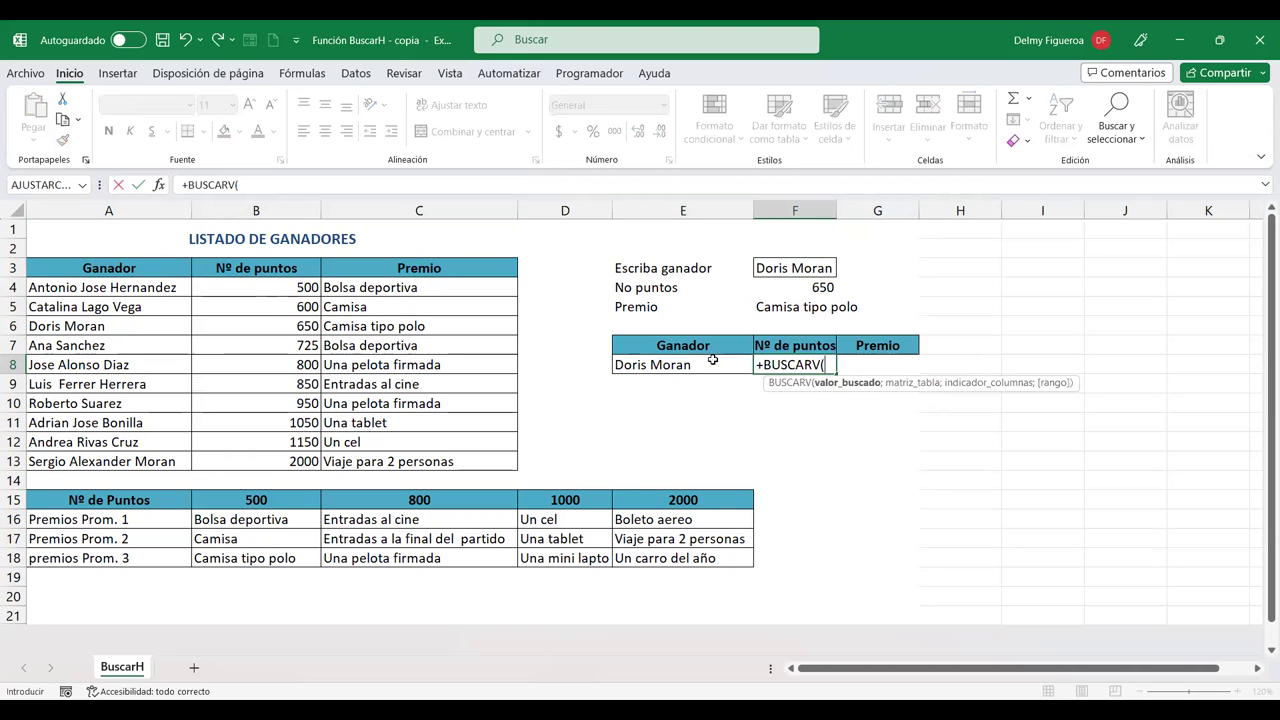
left_click(710, 362)
type(";")
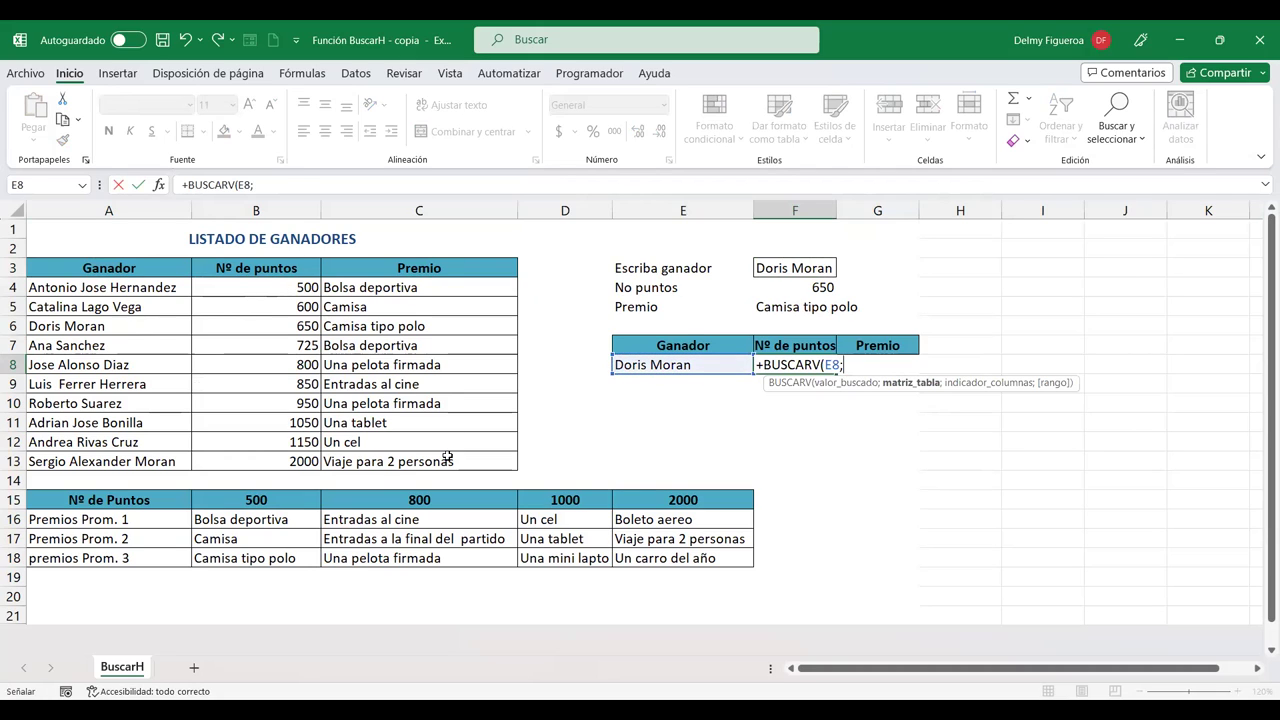
left_click_drag(60, 268, 447, 457)
type(";")
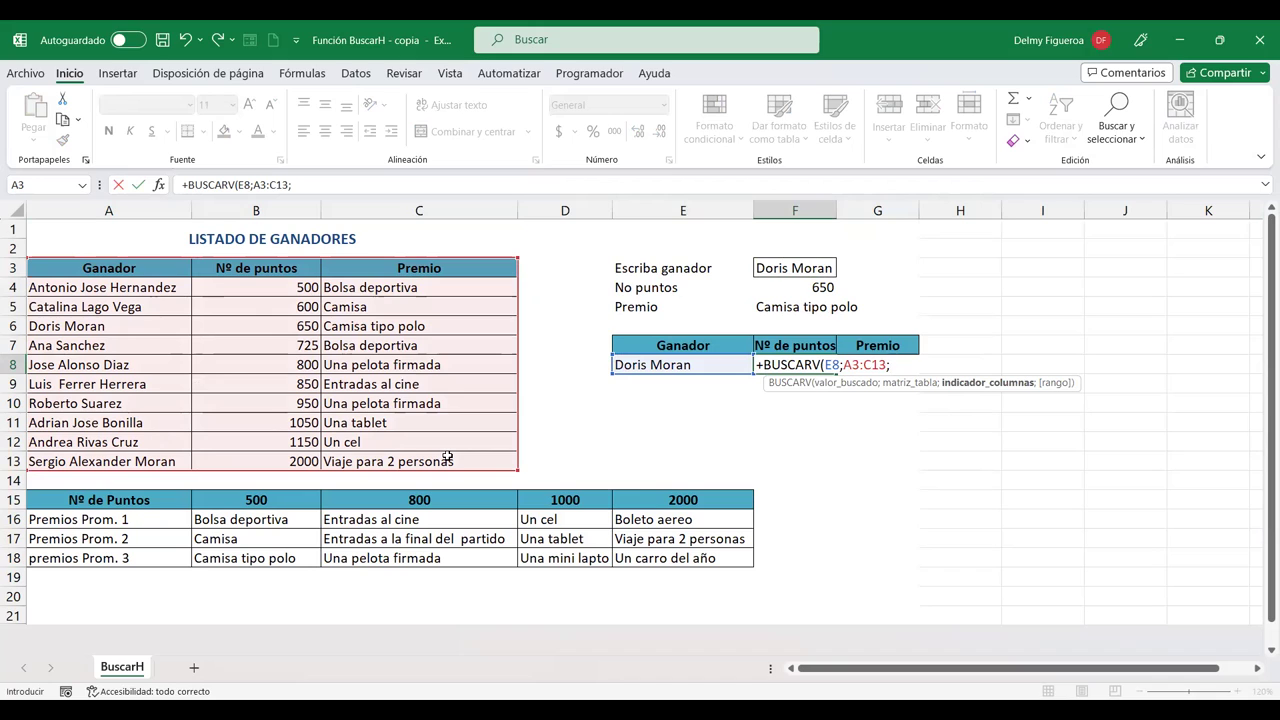
type("{")
type("2")
type(",3")
type(";")
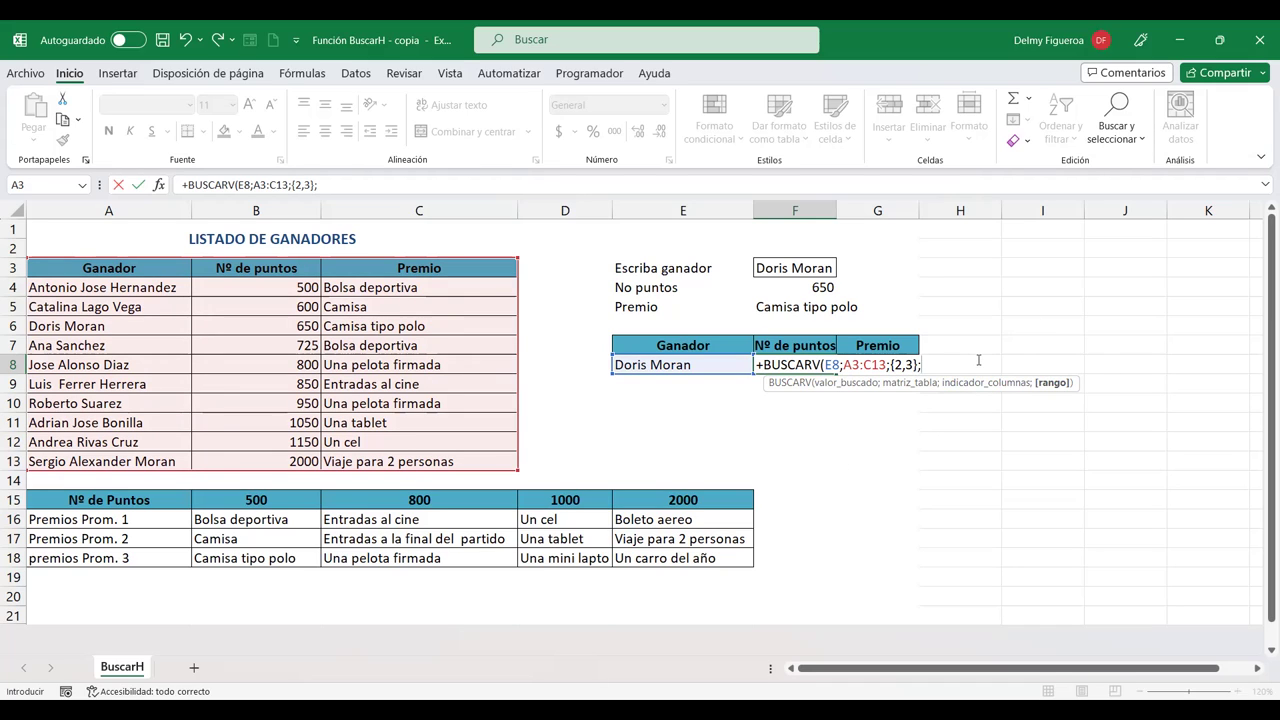
key("BackSpace")
type(")")
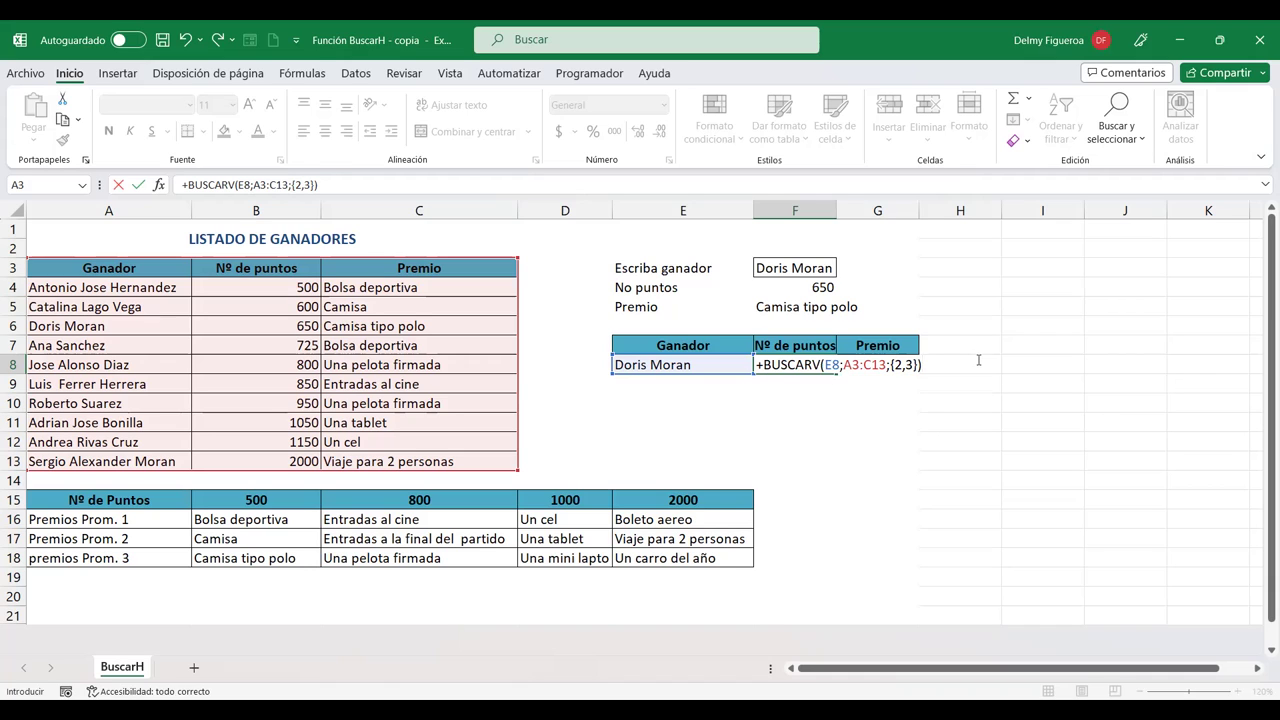
key("Return")
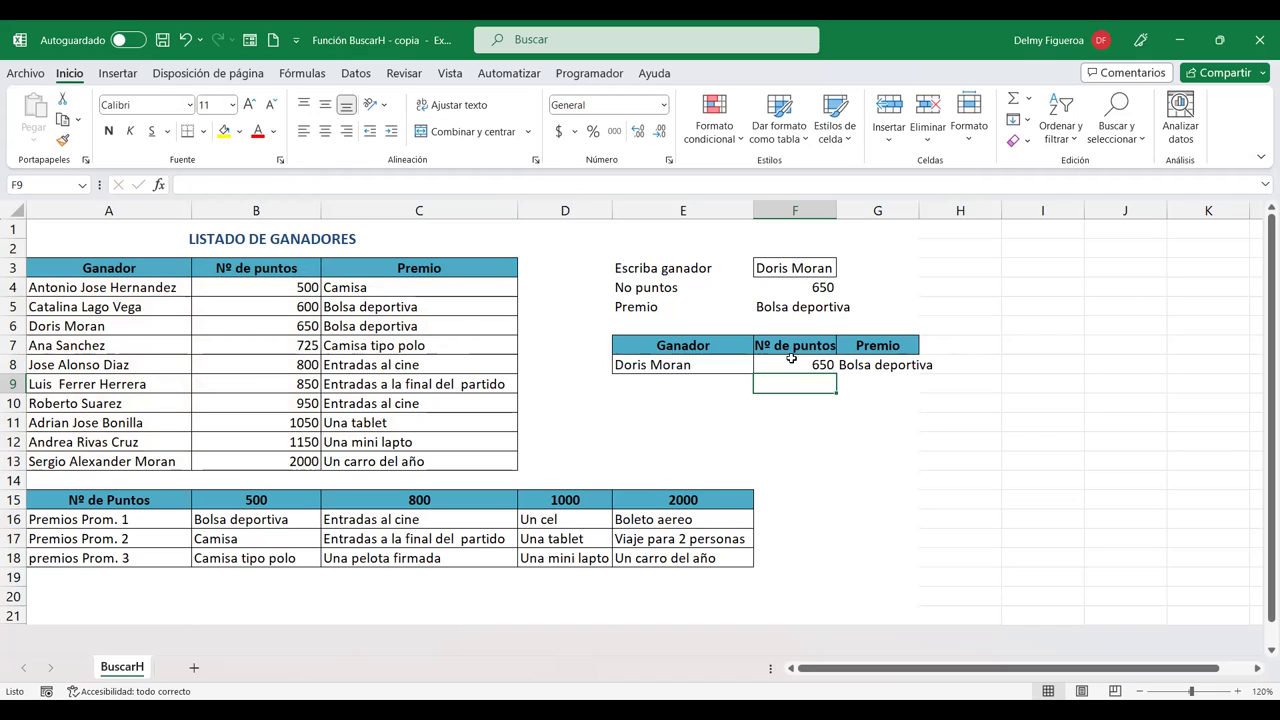
double_click(793, 358)
left_click(907, 365)
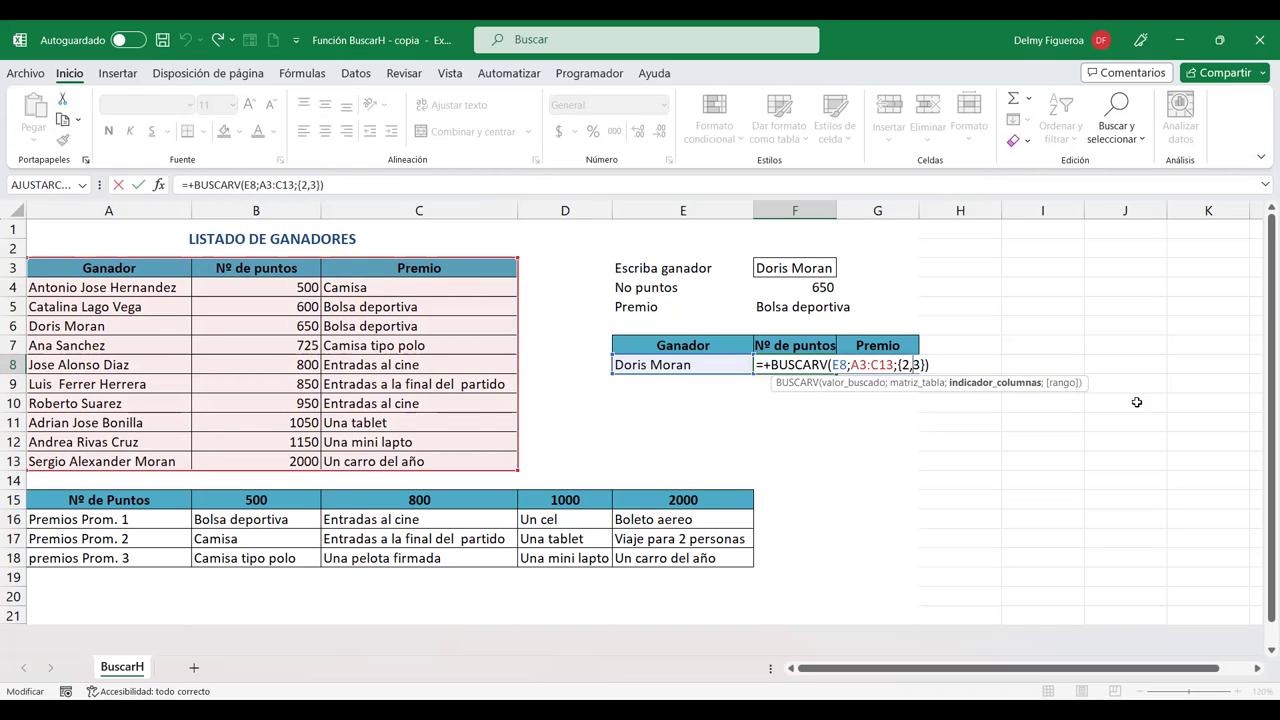
key("Return")
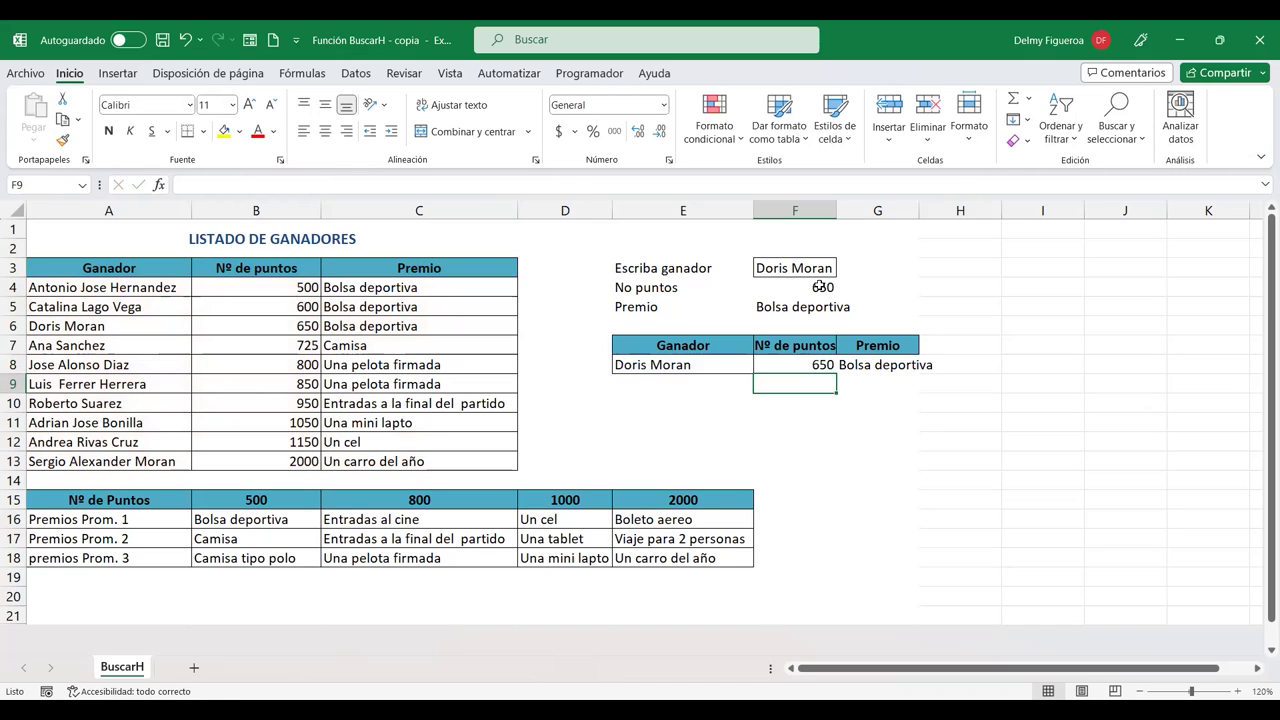
double_click(820, 287)
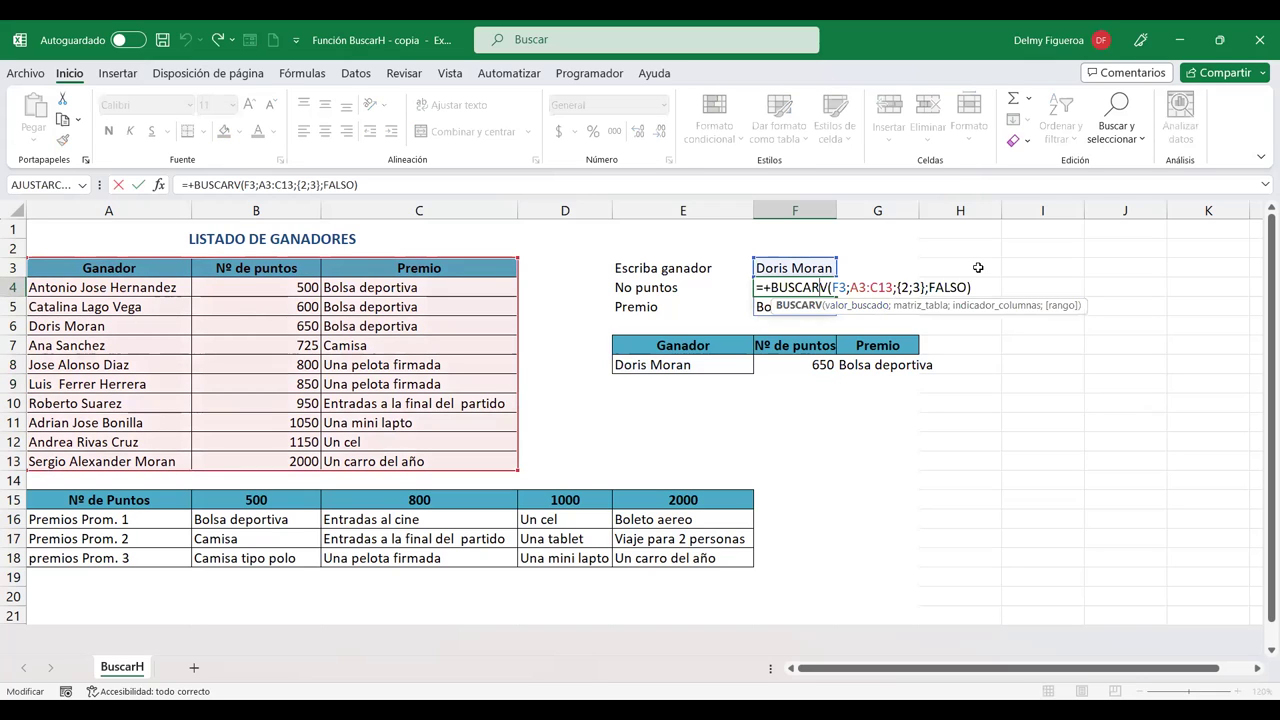
left_click(912, 287)
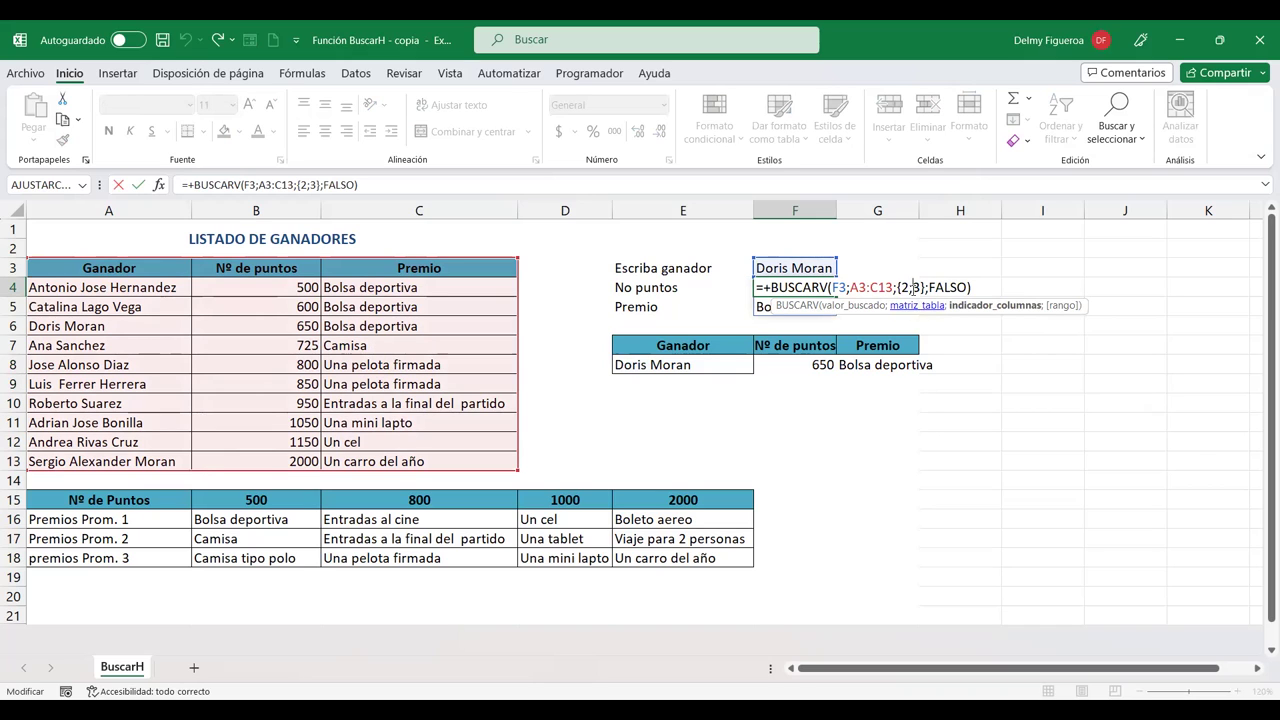
key("Return")
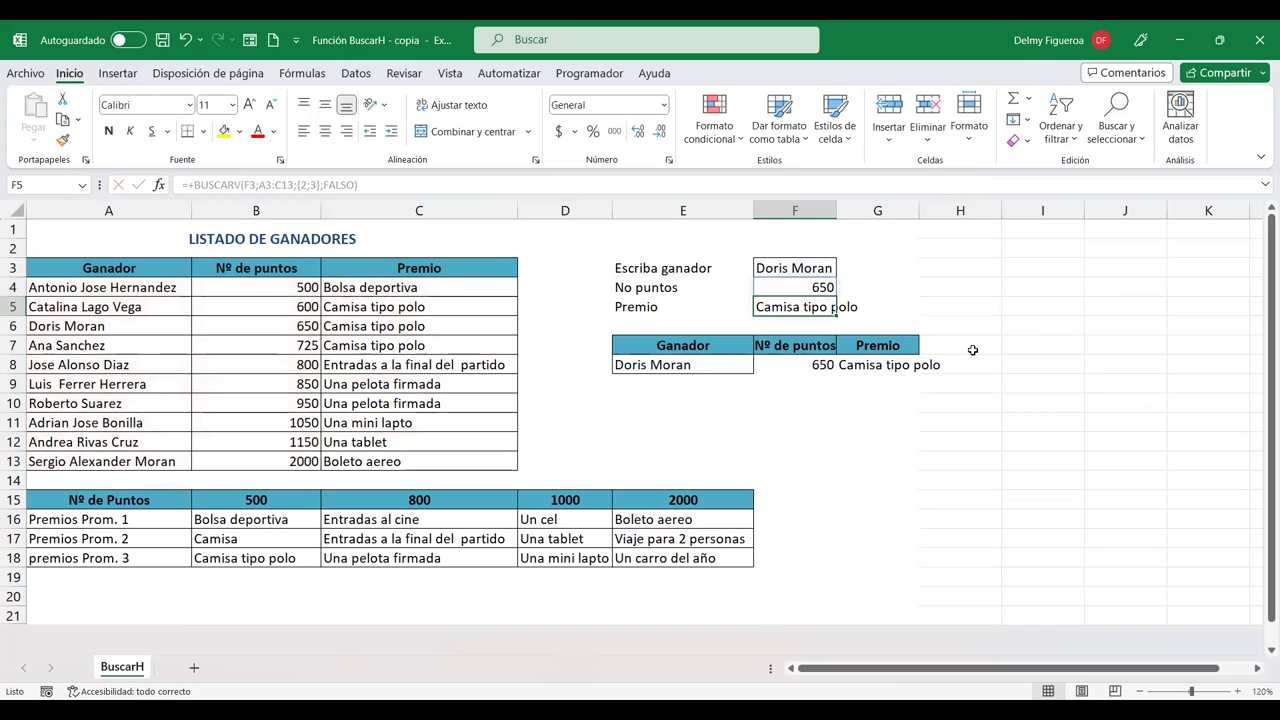
left_click(792, 364)
double_click(912, 365)
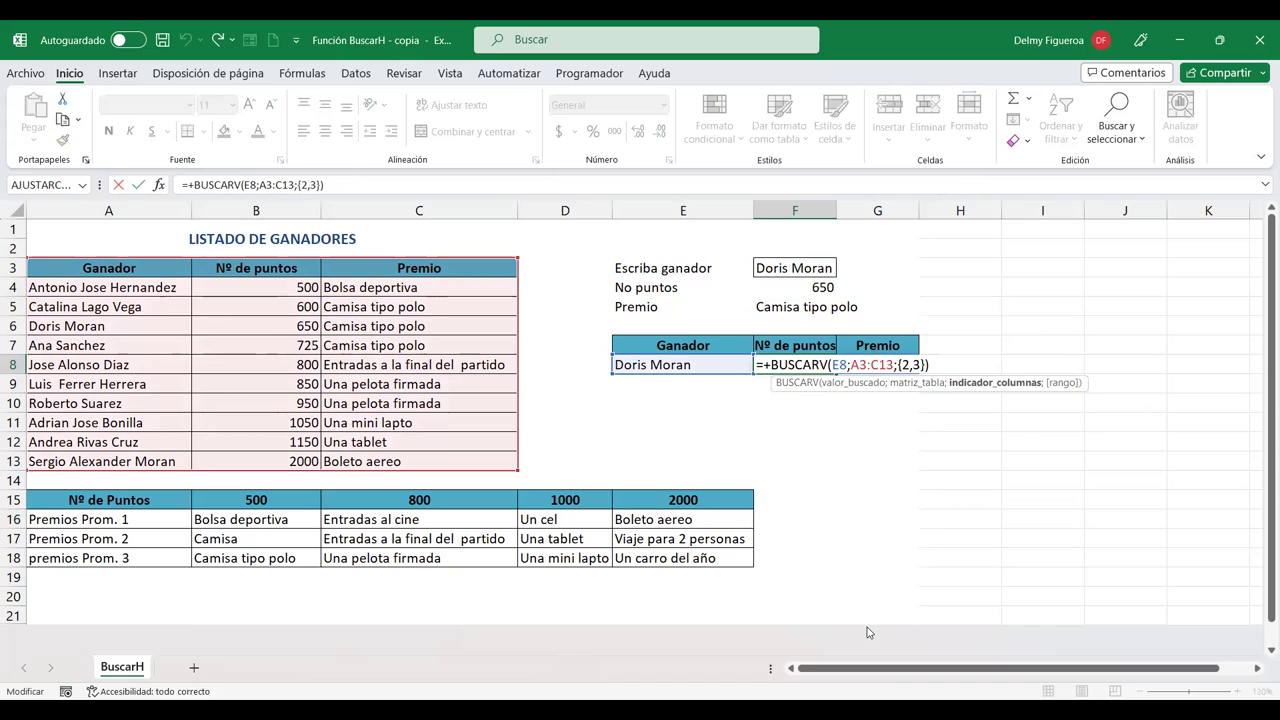
key("Return")
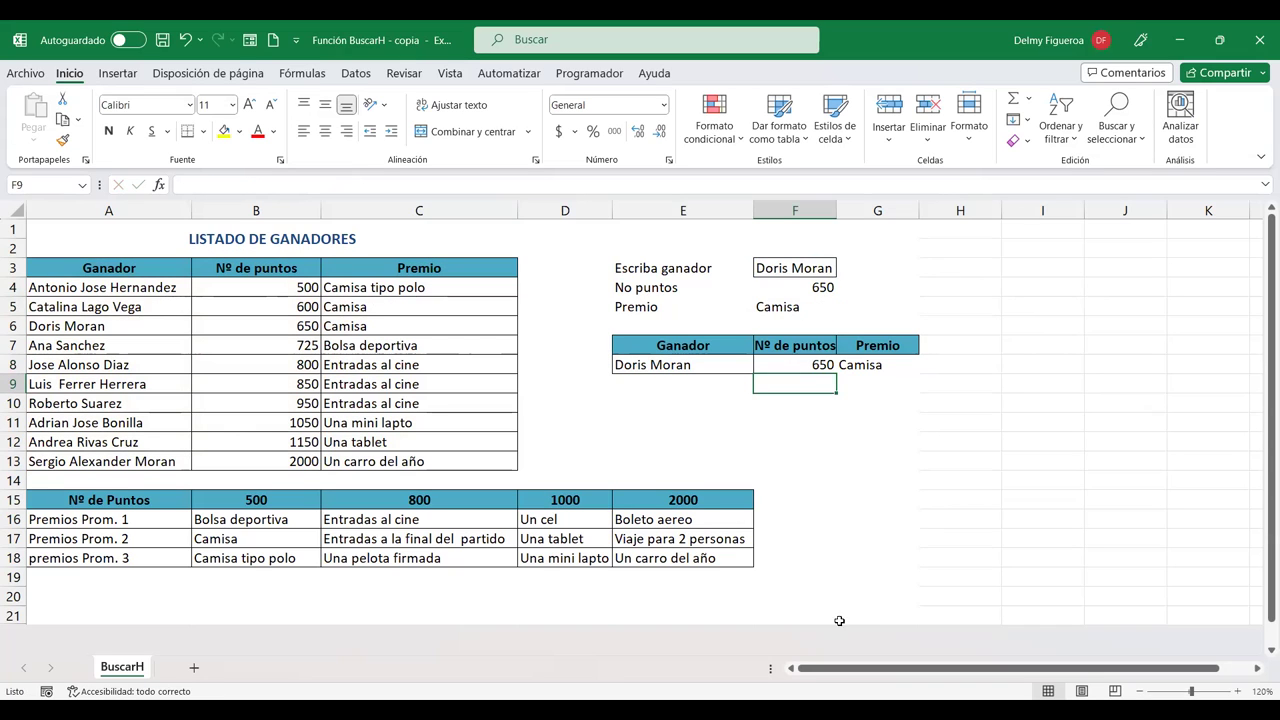
left_click(692, 367)
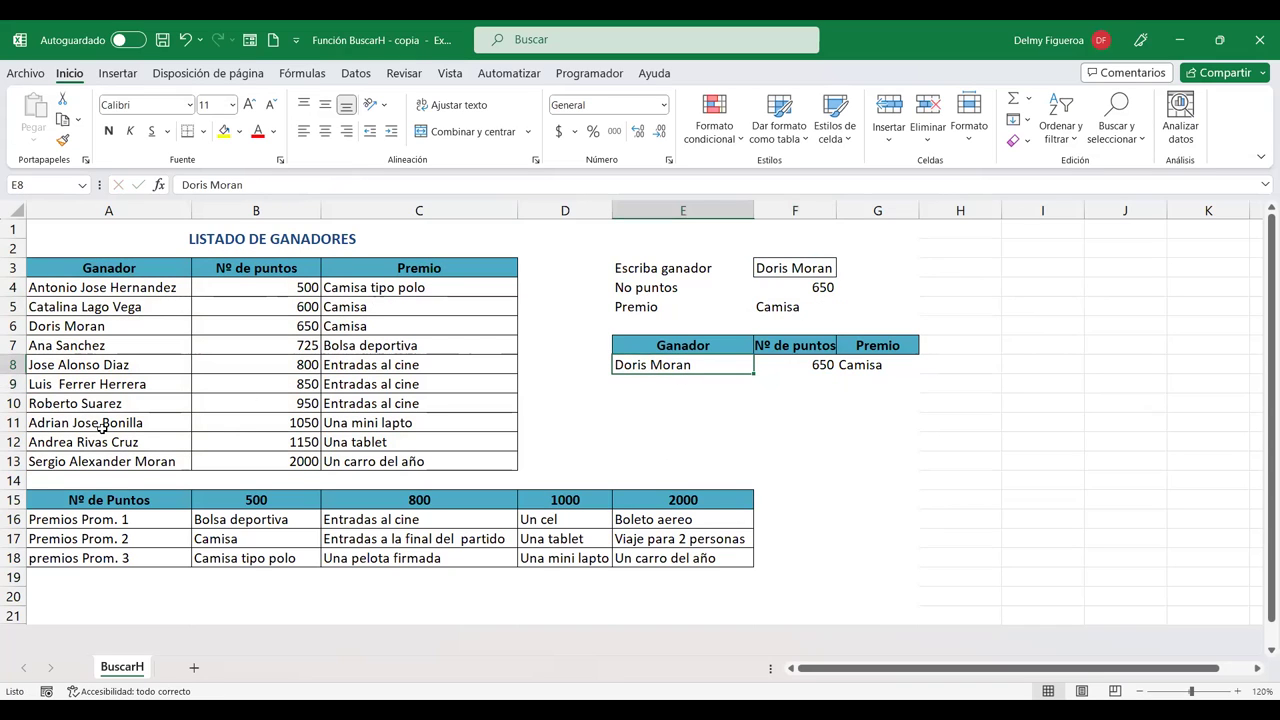
Step: Replace the name in E8 with the winner's name copied from A11
left_click(160, 423)
key("ctrl+c")
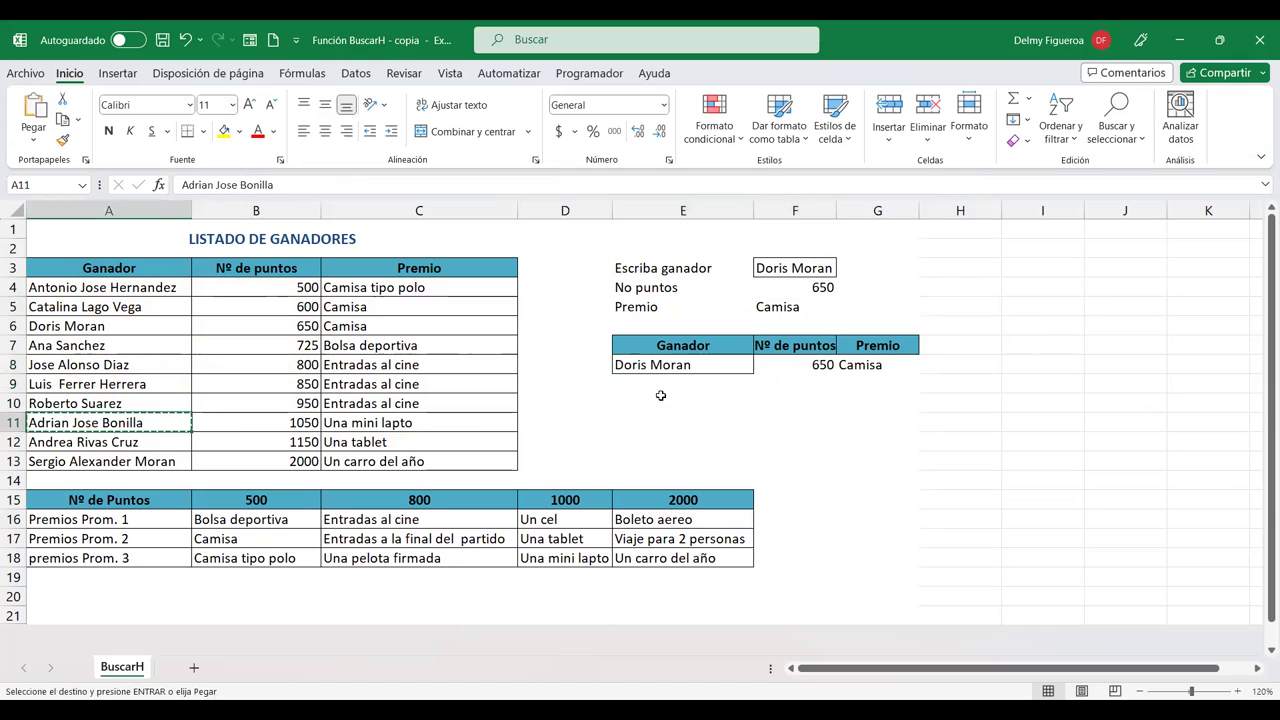
left_click(678, 364)
key("ctrl+v")
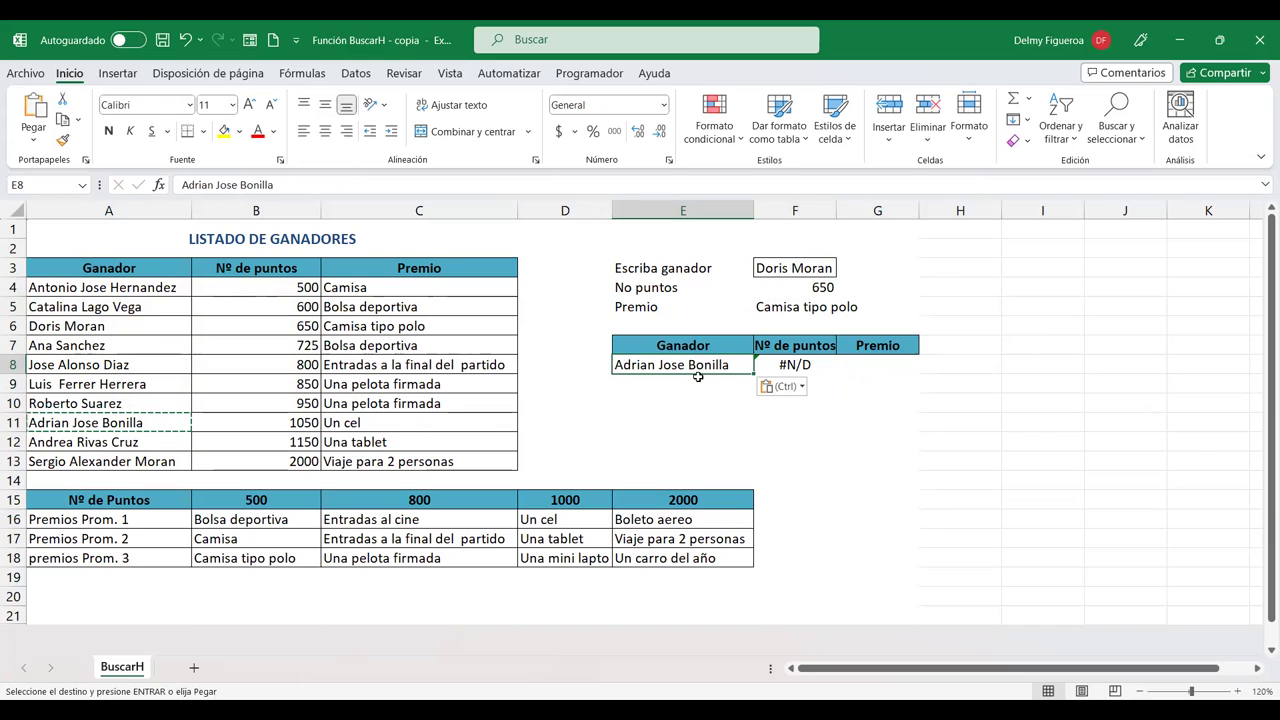
Step: Add a fourth-argument slot after {2,3} in F8's BUSCARV and open its argument window
left_click(808, 366)
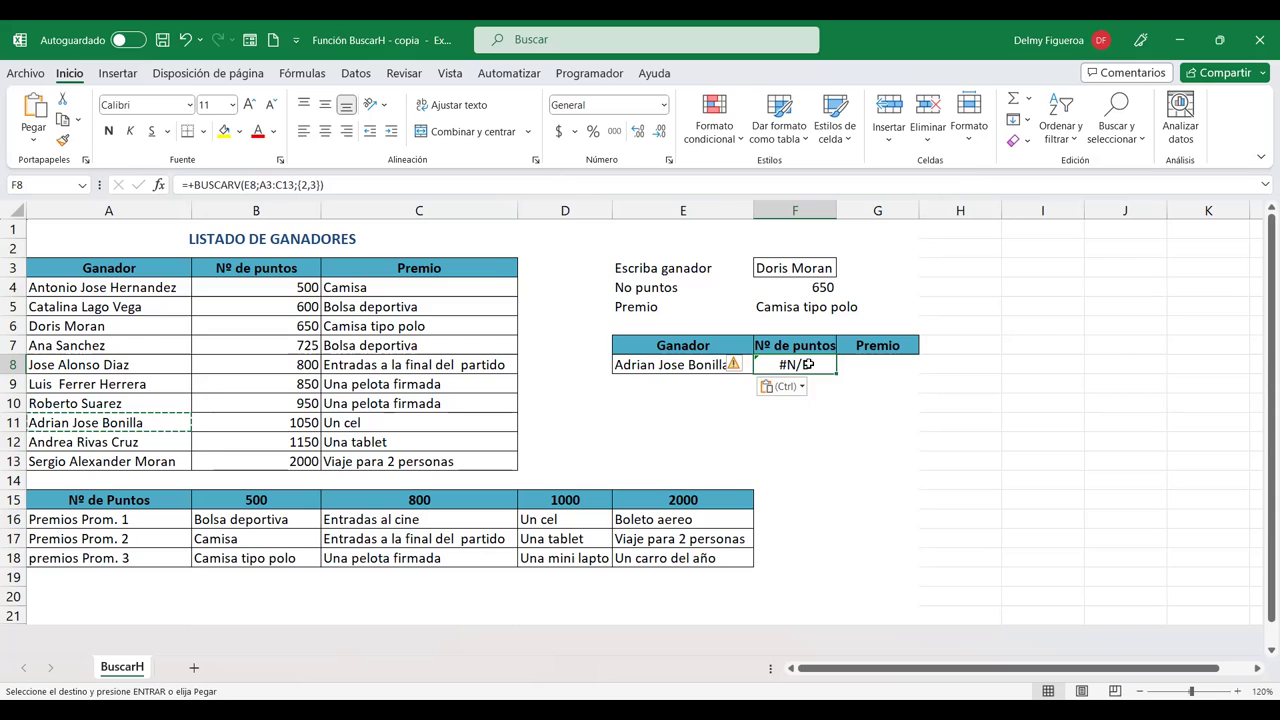
double_click(806, 364)
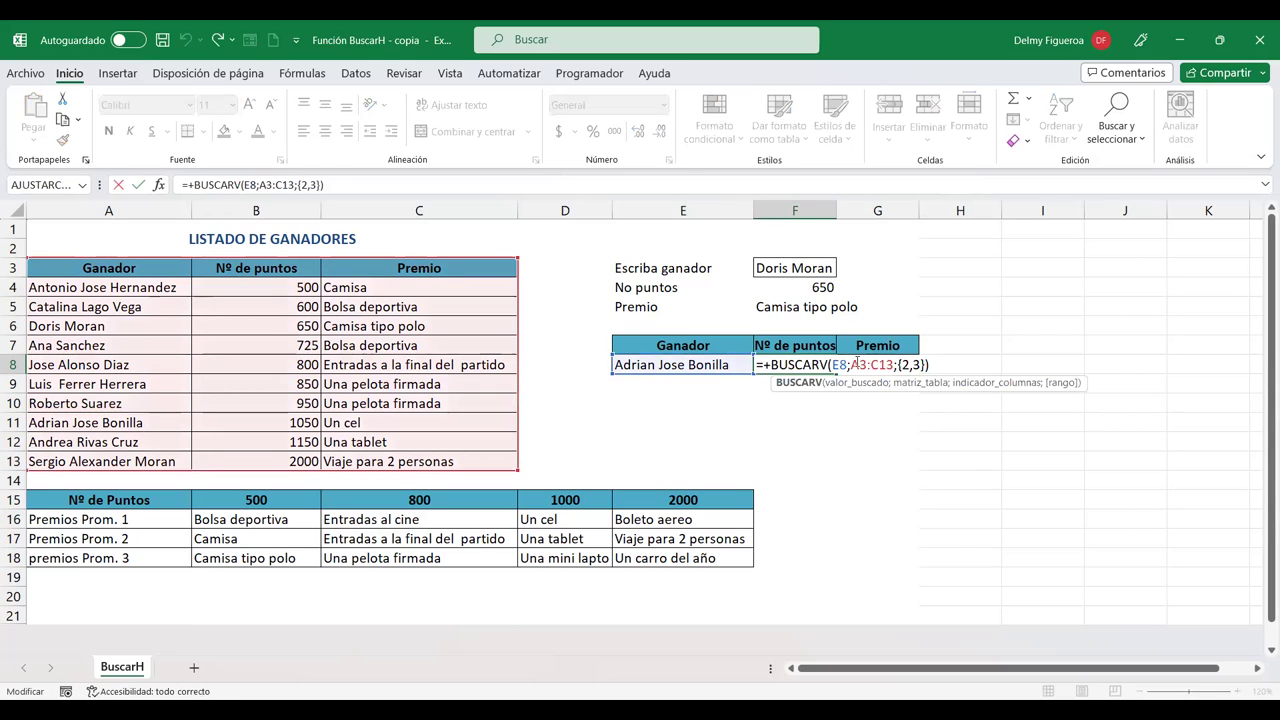
left_click(866, 365)
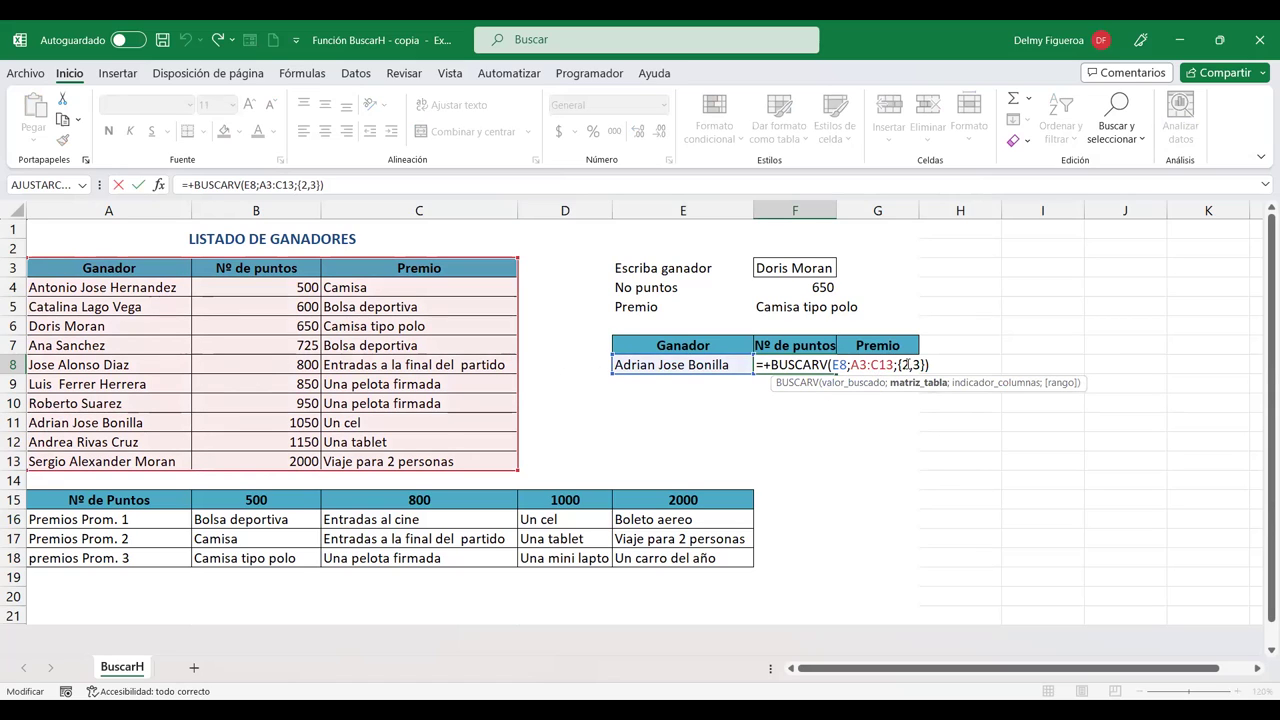
left_click(924, 365)
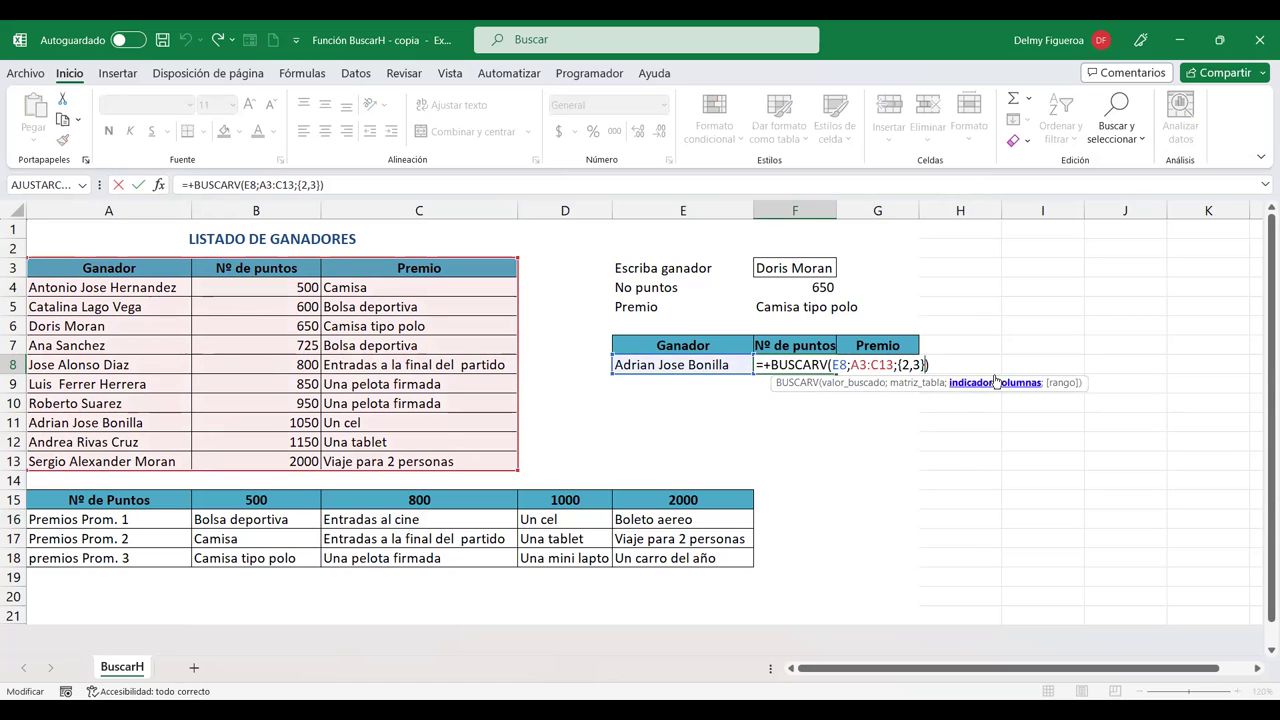
type(";")
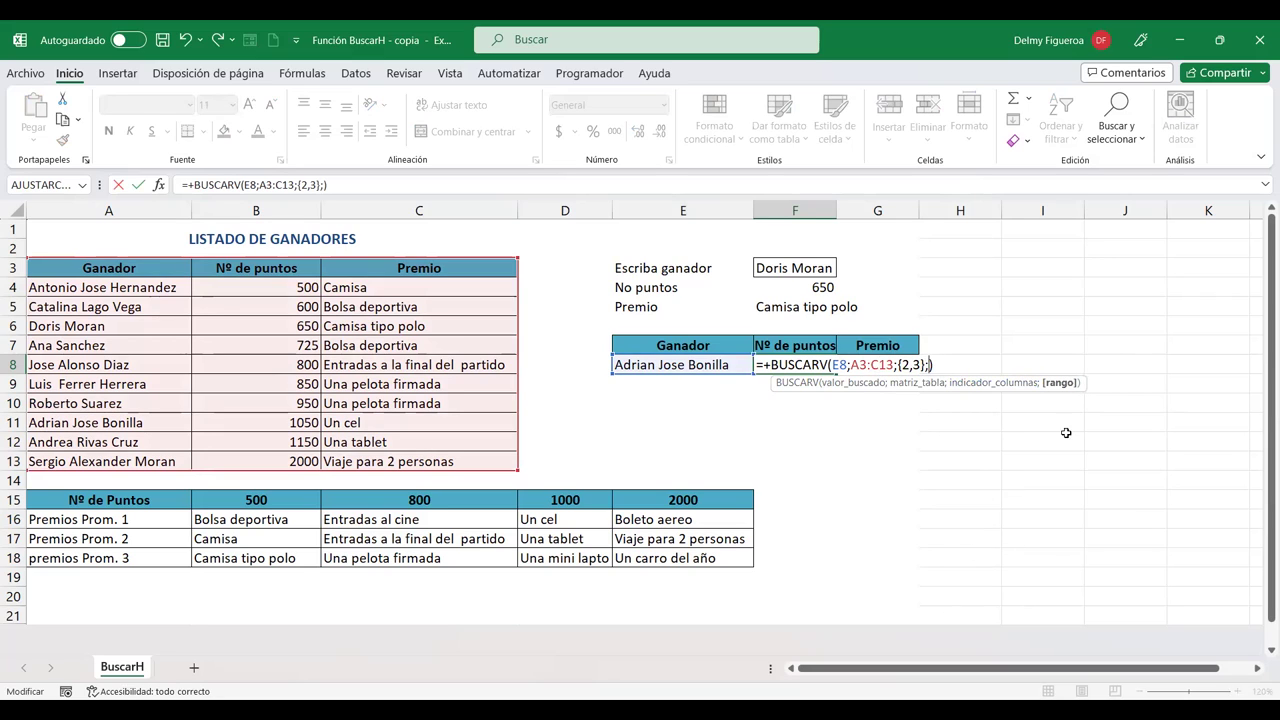
left_click(160, 187)
left_click(837, 231)
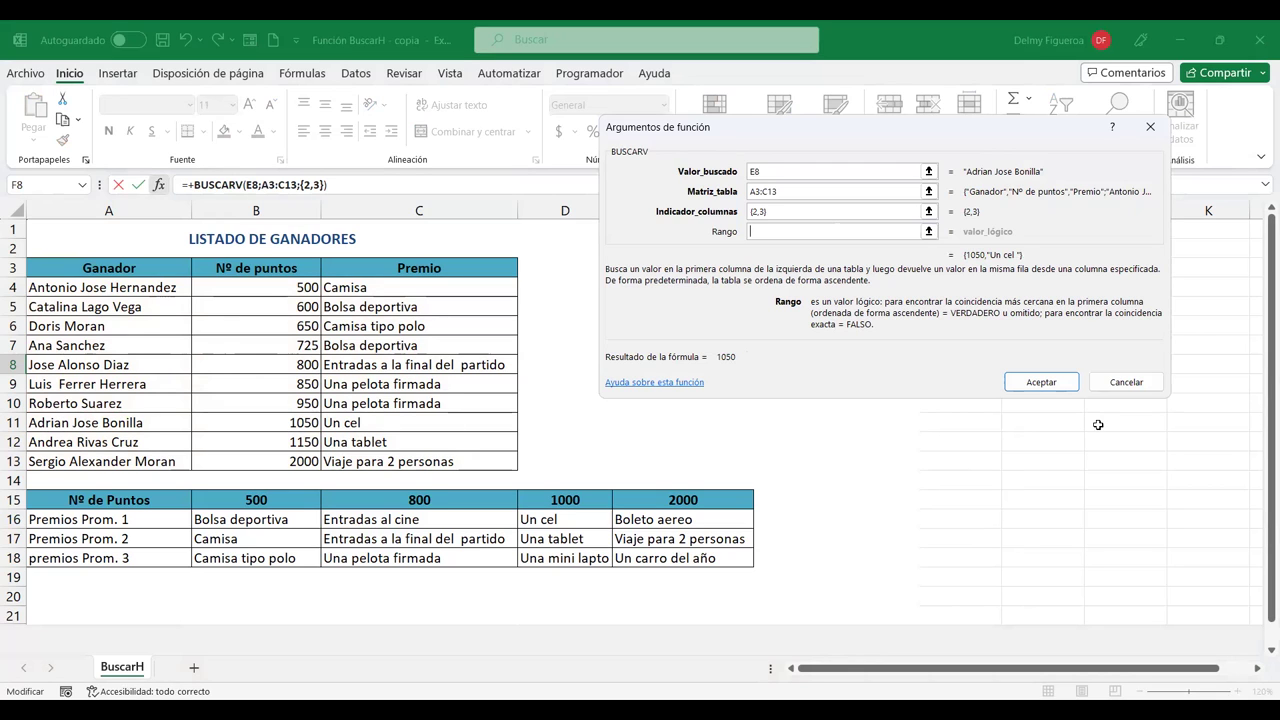
Step: Set BUSCARV's Rango argument to FALSO for exact match, returning 1050 and Un cel
left_click(1041, 382)
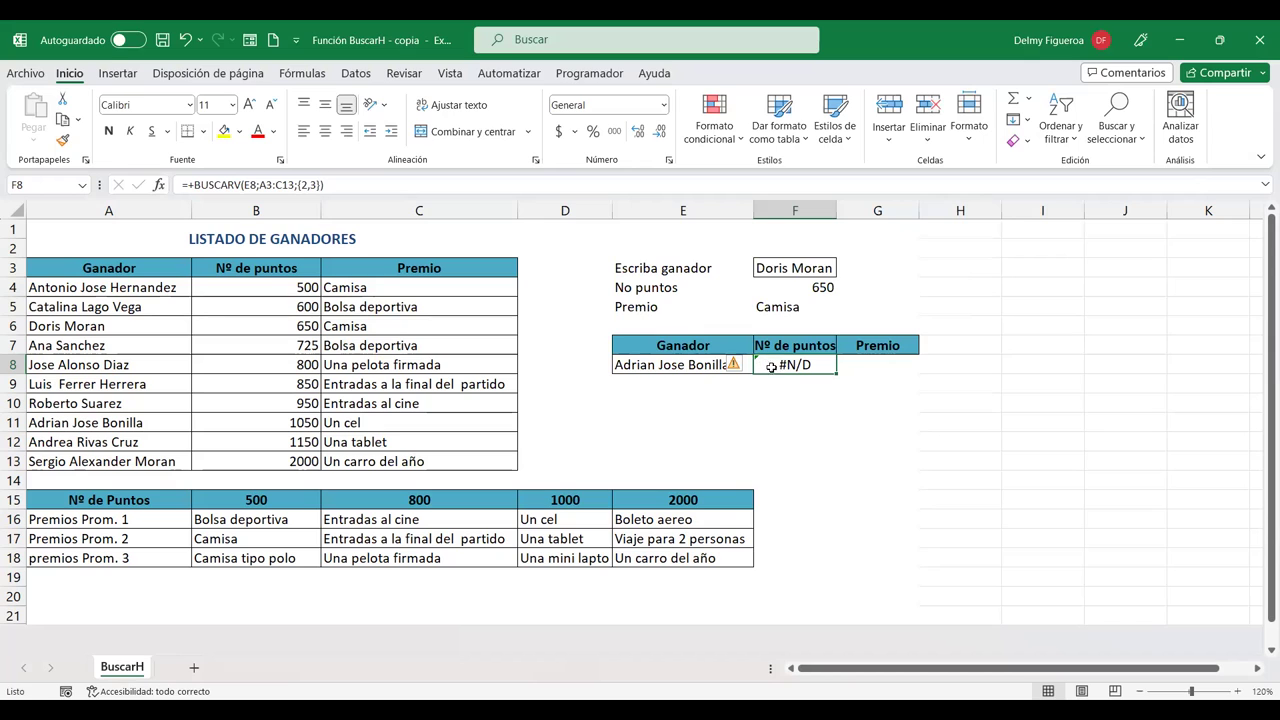
key("F2")
left_click(160, 186)
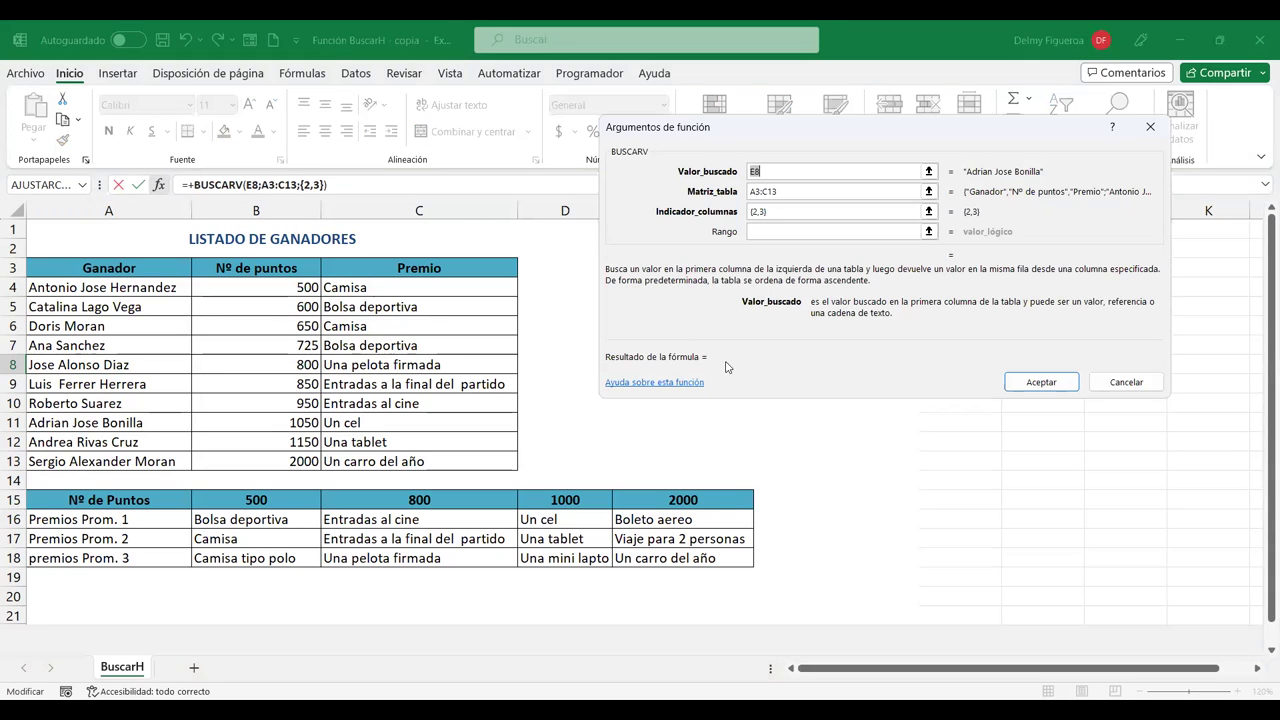
left_click(783, 211)
left_click(785, 229)
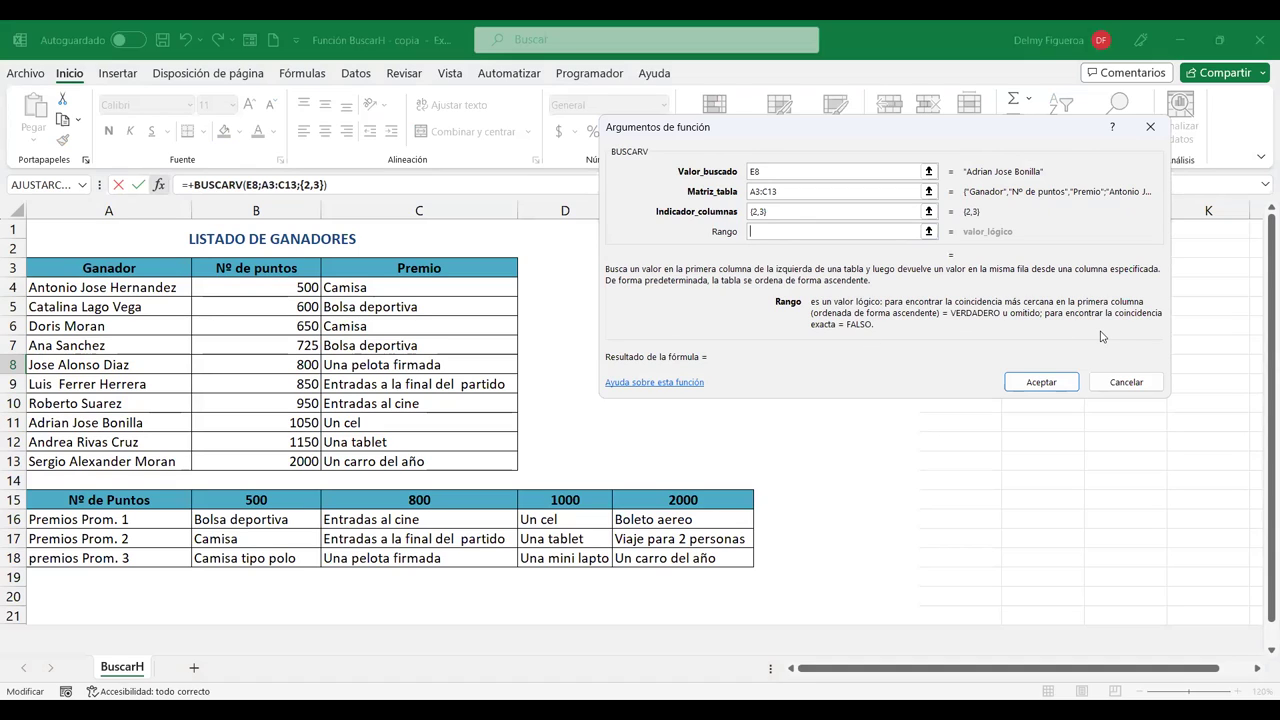
type("FALSO")
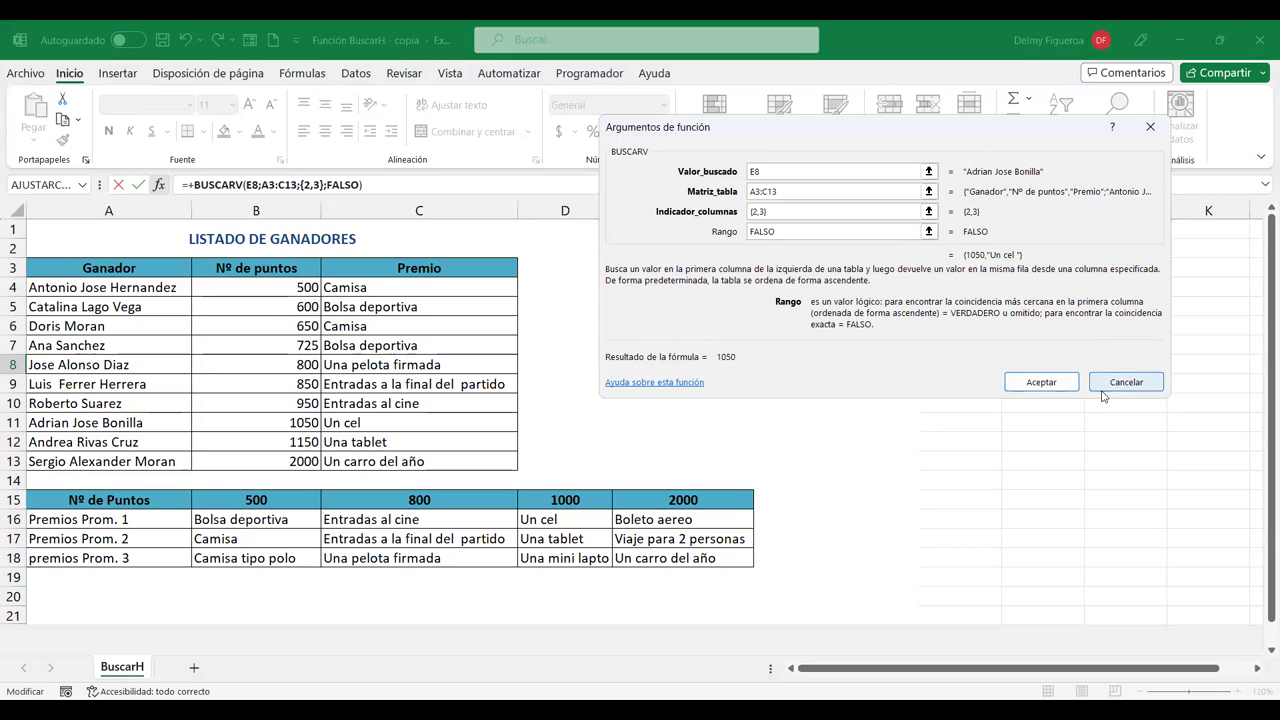
left_click(1039, 384)
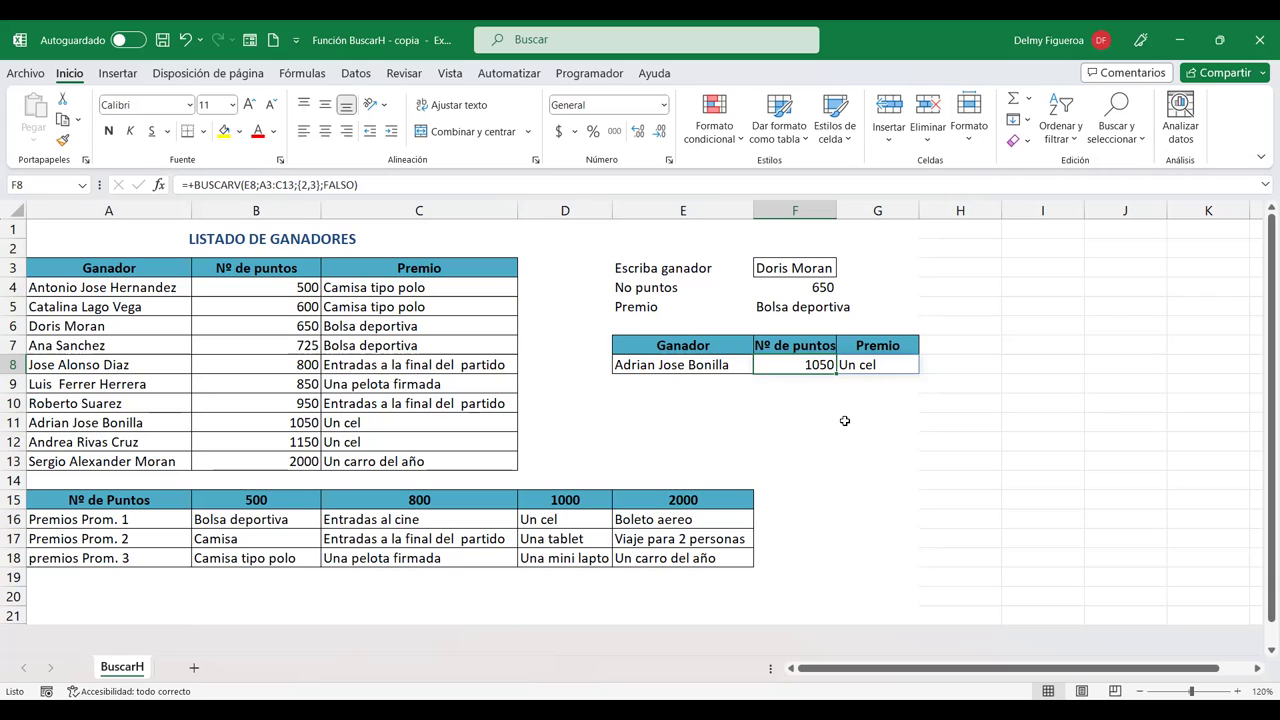
Step: Re-commit F8's FALSO lookup so it recalculates to 1050 points and Una tablet
double_click(805, 365)
left_click(960, 364)
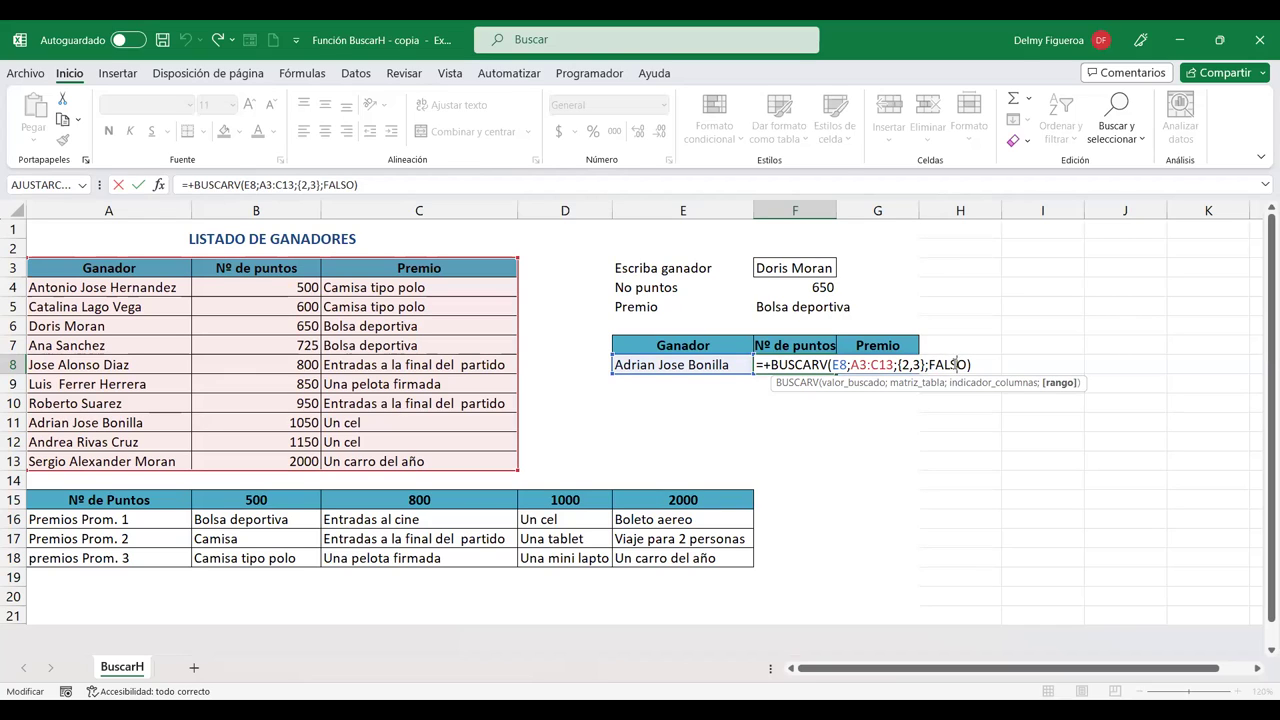
left_click(956, 364)
key("Return")
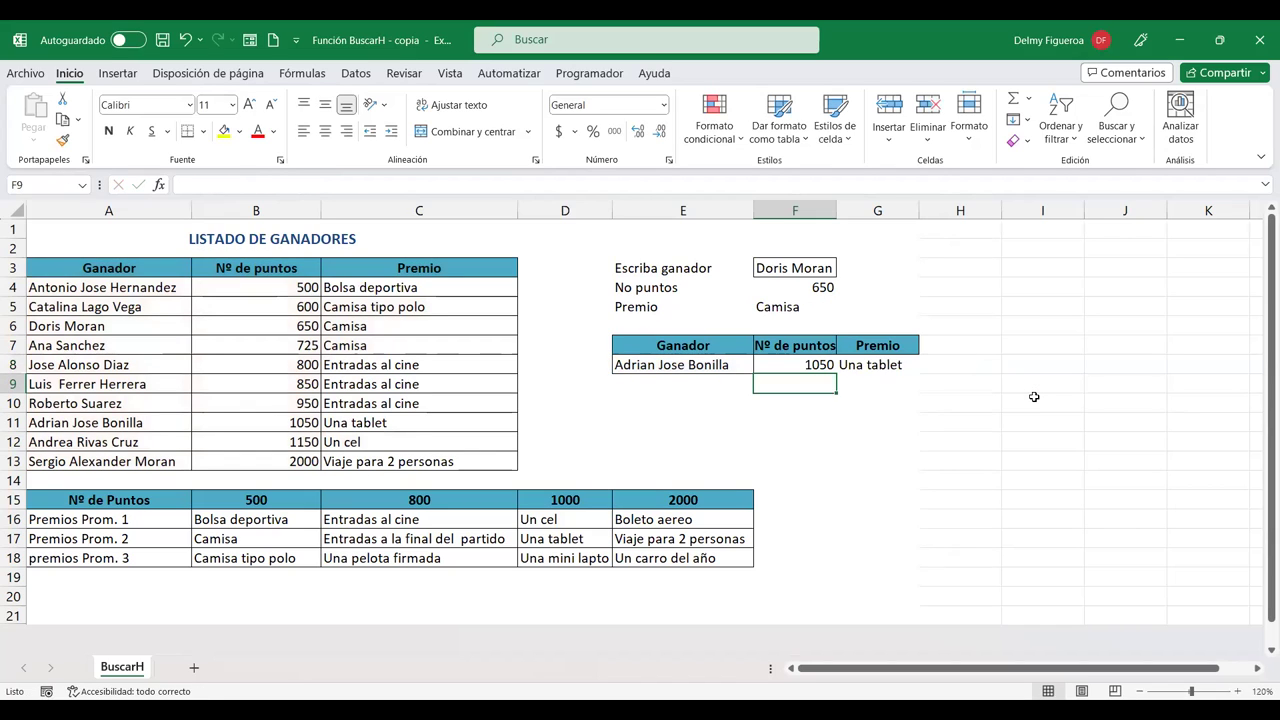
left_click(791, 362)
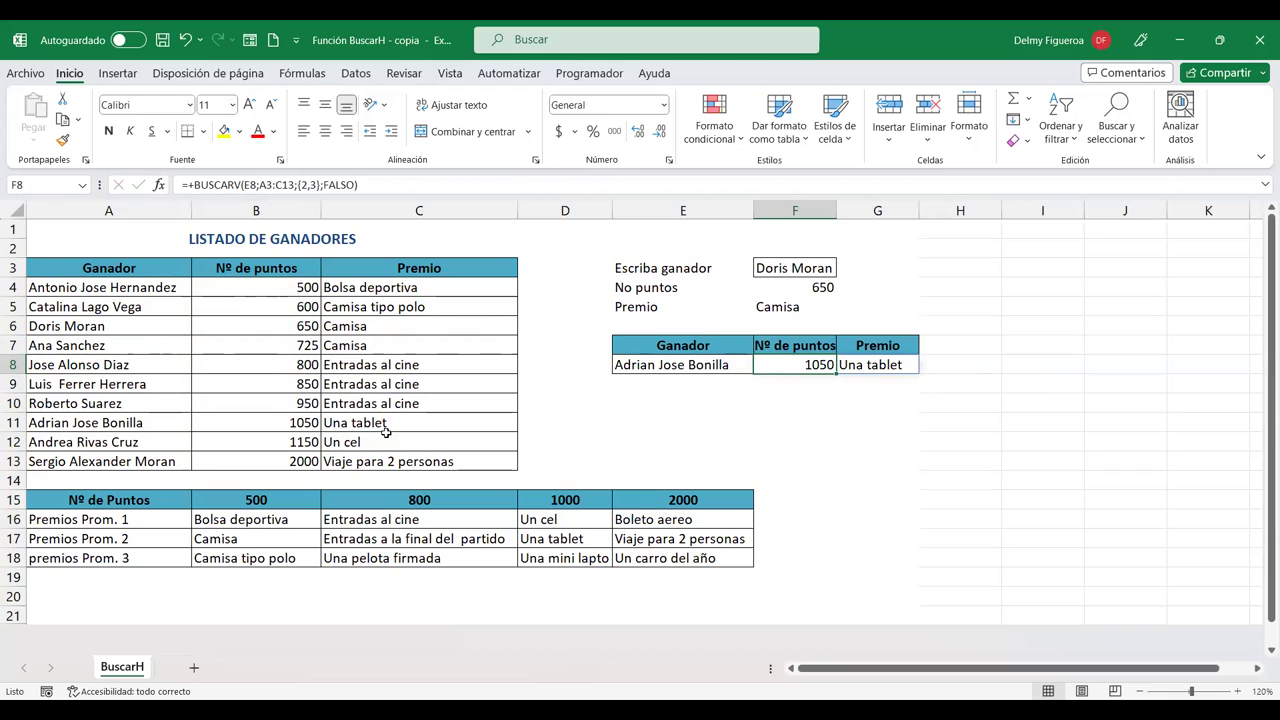
Step: Copy the monthly sales data and add a new blank sheet Hoja1 after BuscarH
left_click(782, 397)
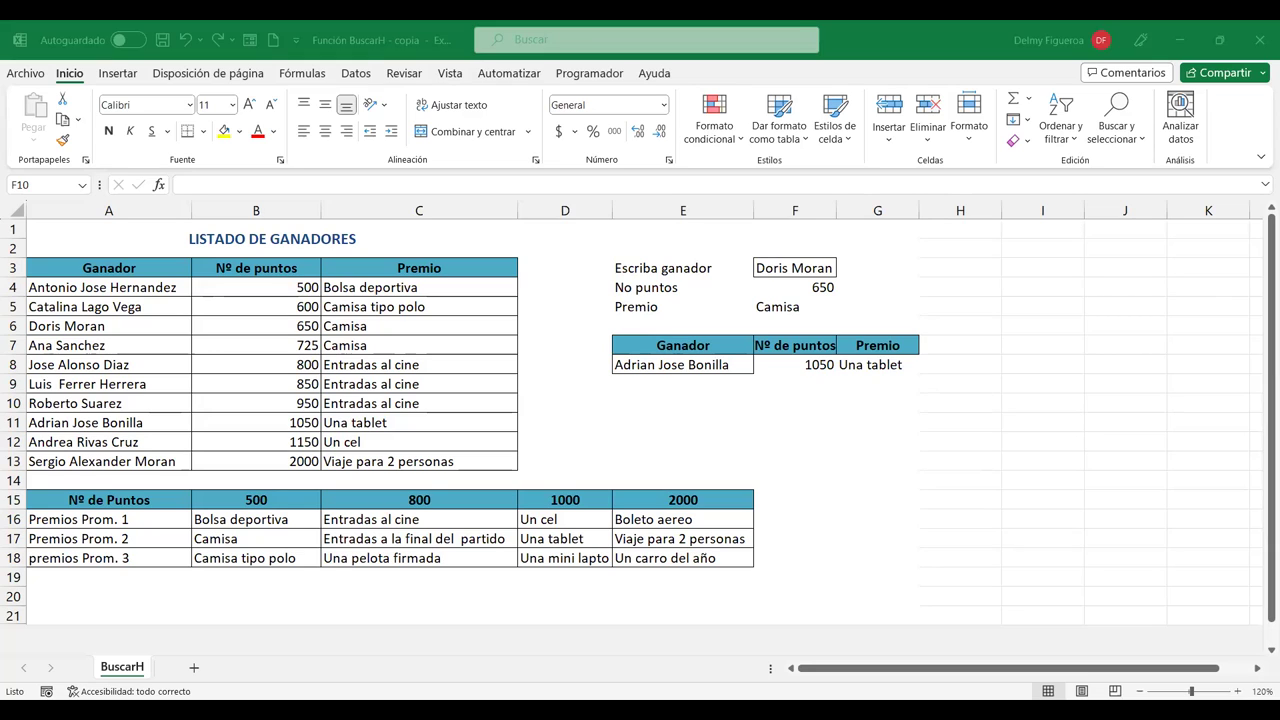
key("alt+Tab")
key("ctrl+c")
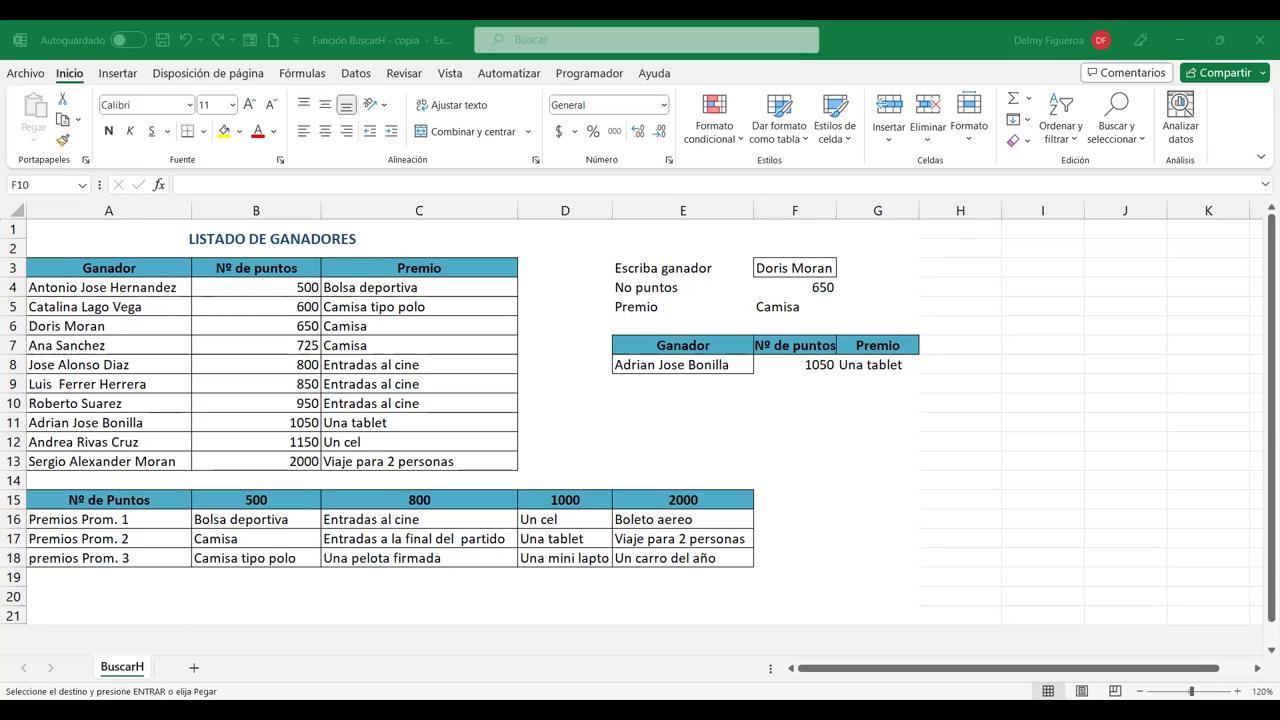
left_click(194, 667)
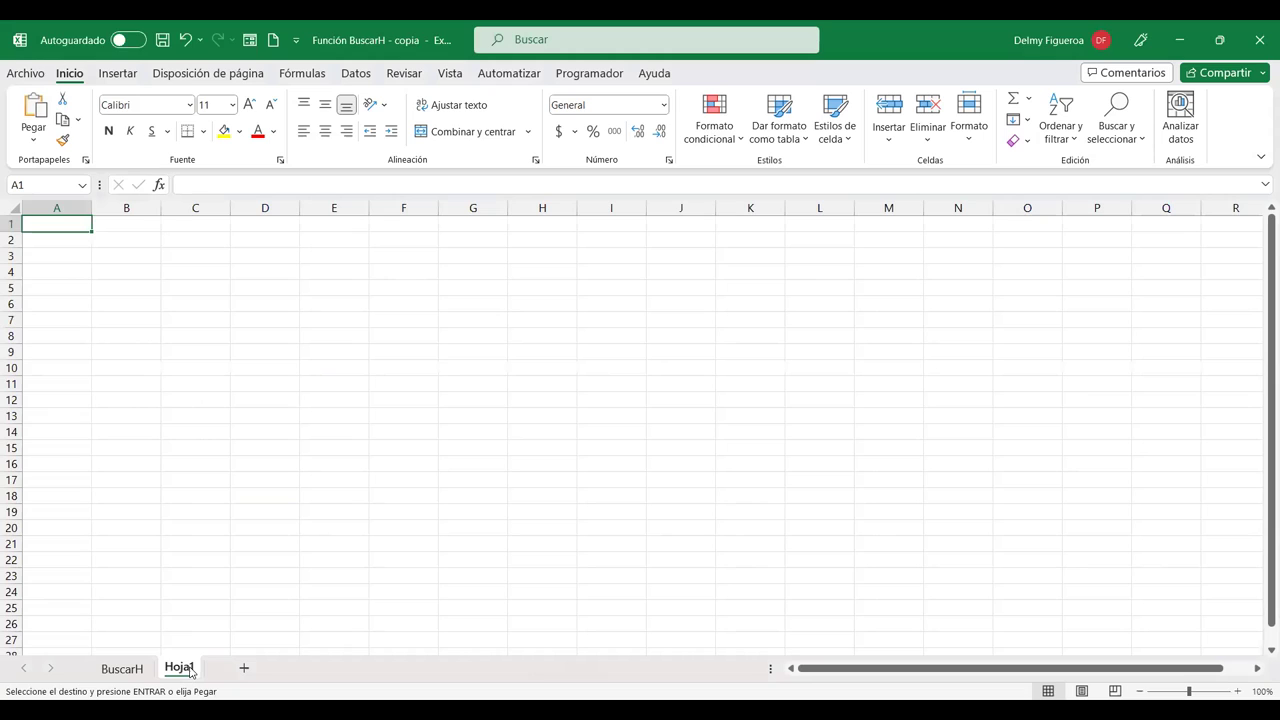
Step: Paste the monthly sales table at C4 on Hoja1 and zoom the view to 120%
key("ctrl+alt+v")
left_click(191, 270)
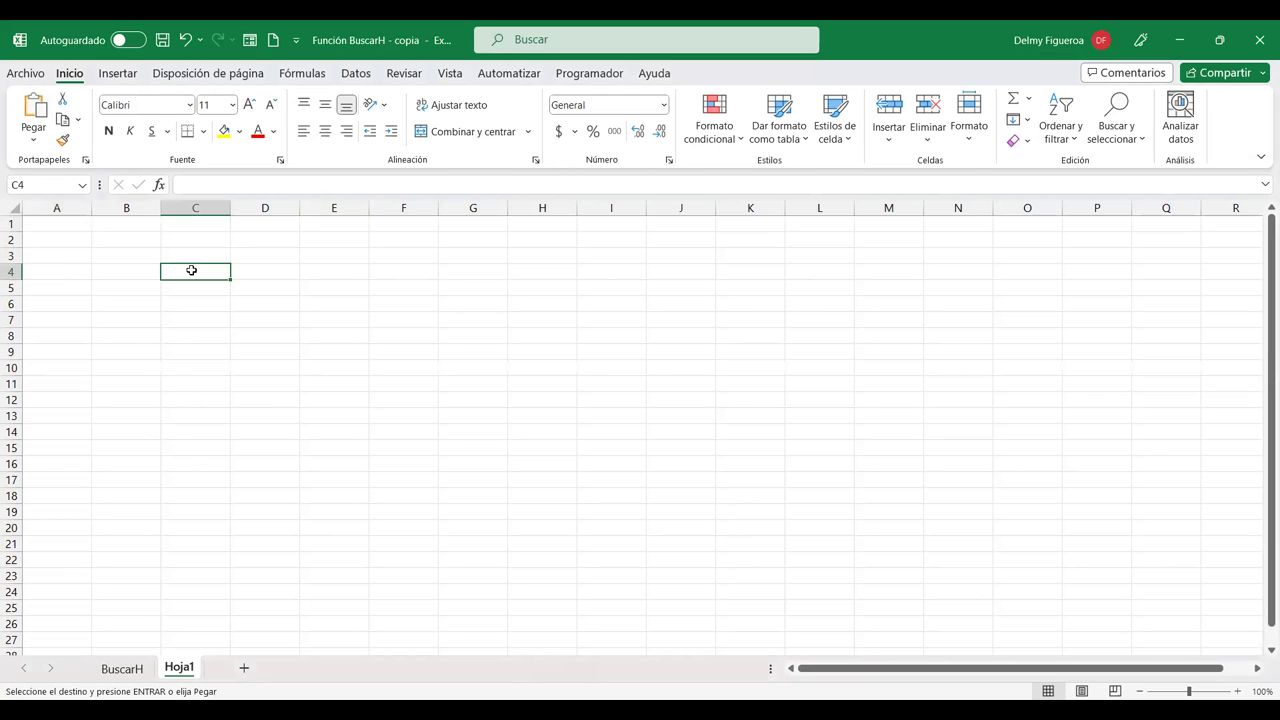
right_click(191, 270)
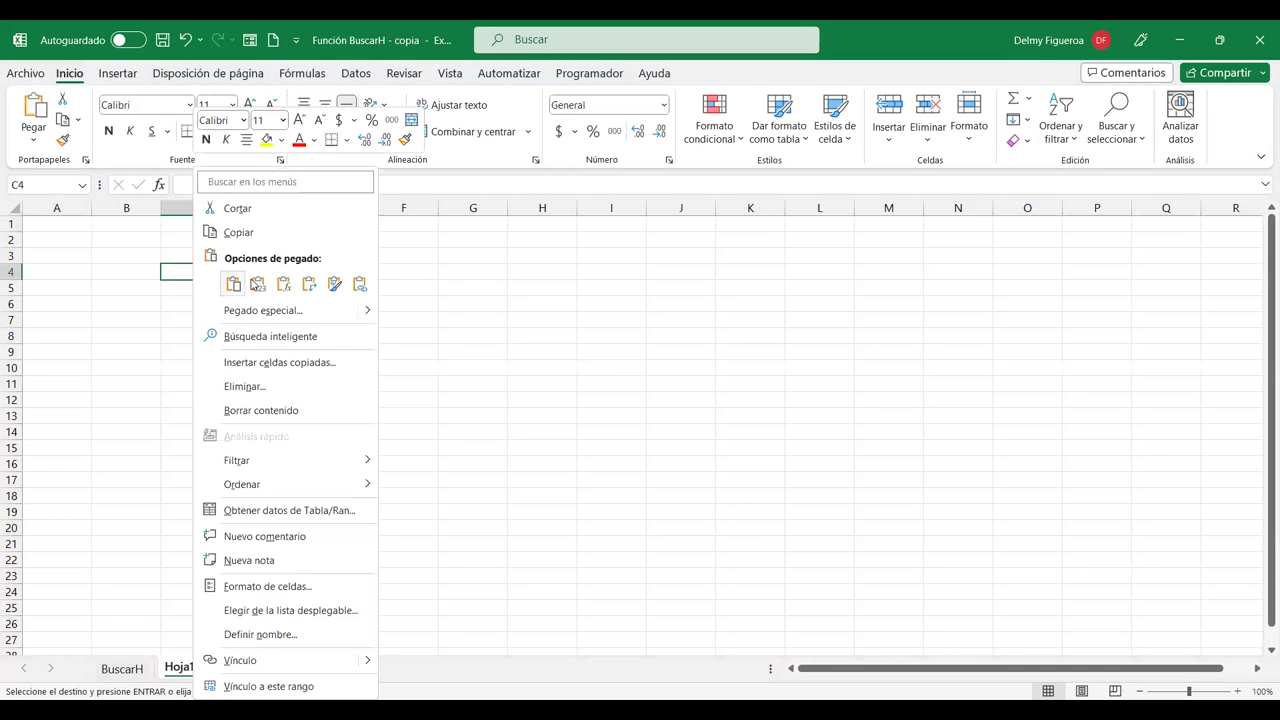
left_click(322, 306)
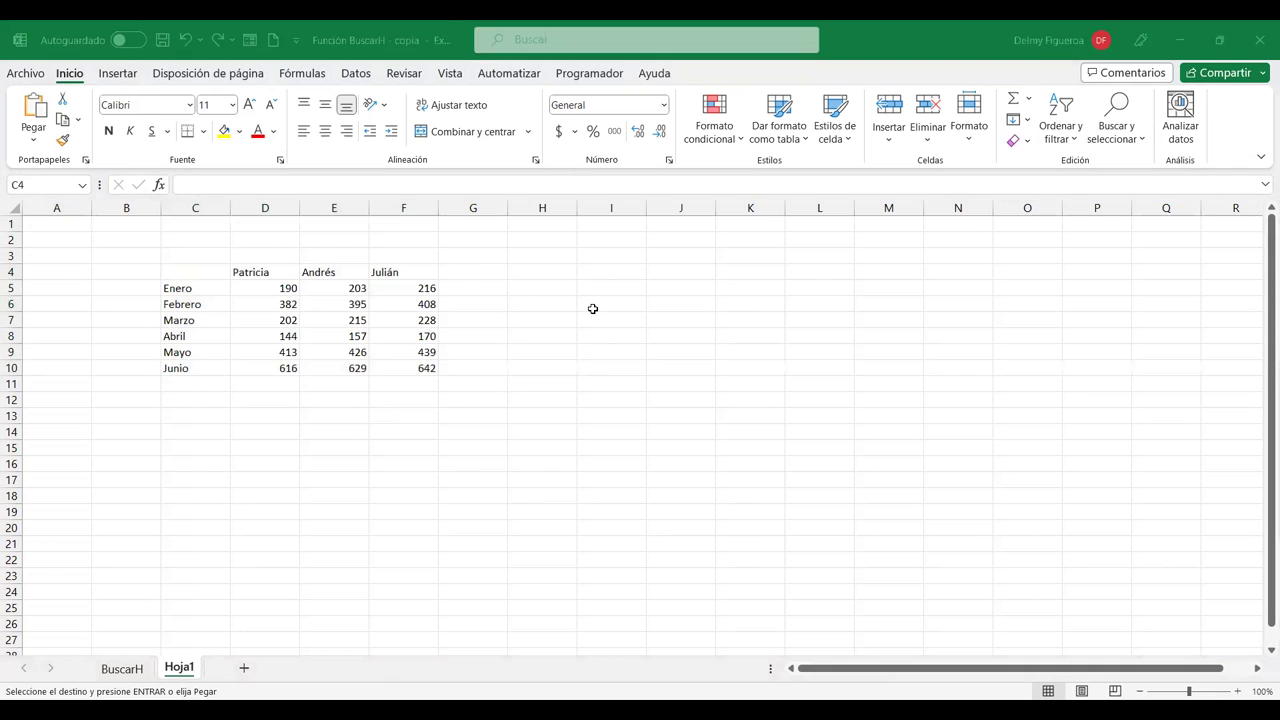
left_click(196, 270)
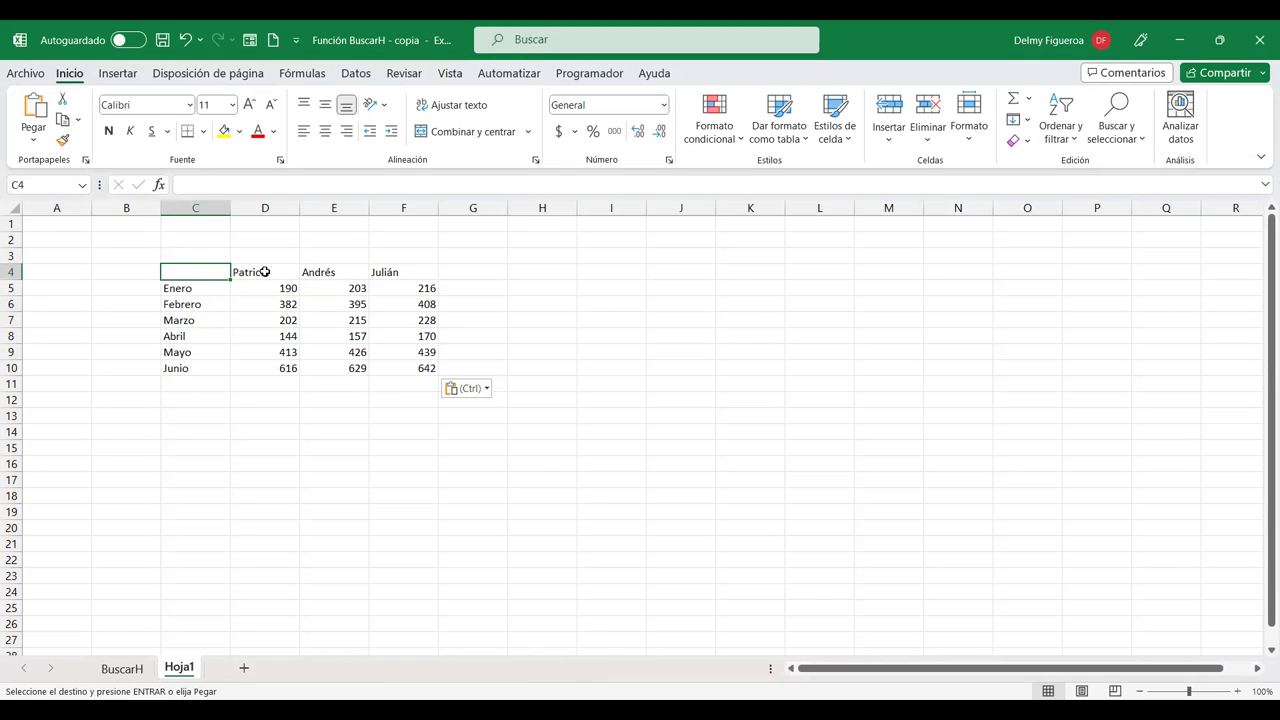
left_click(1238, 691)
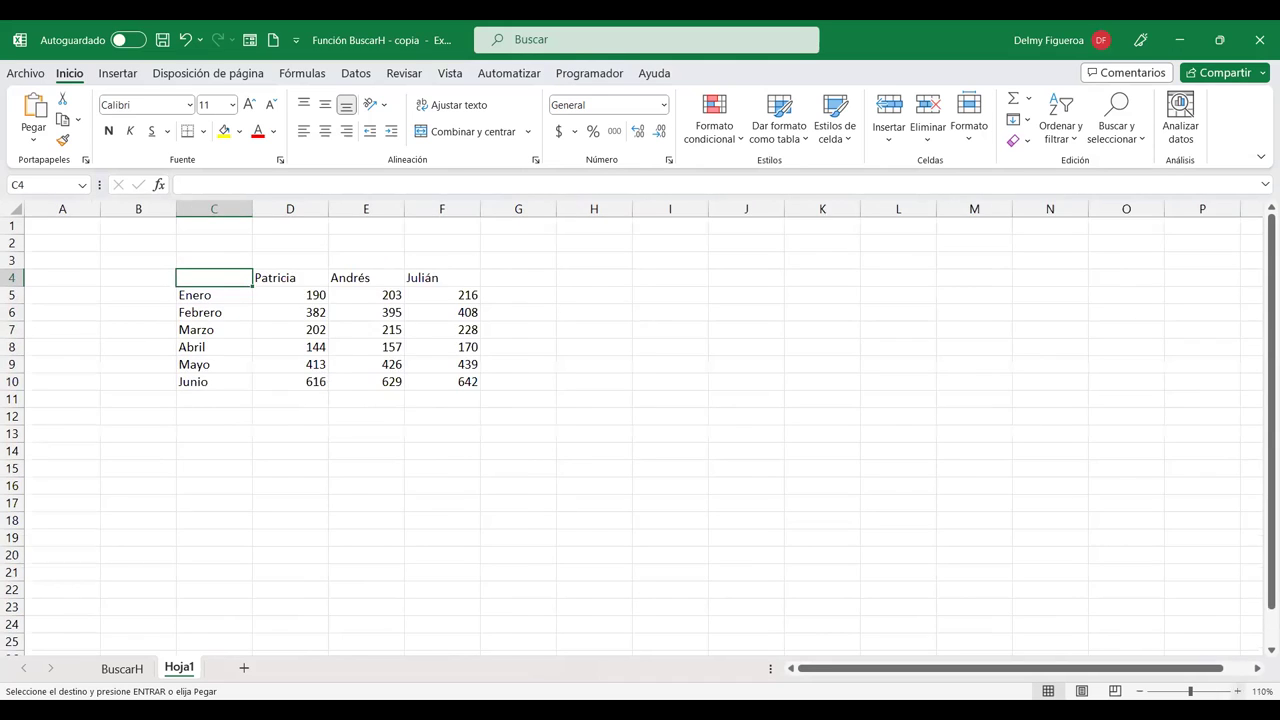
left_click(1238, 691)
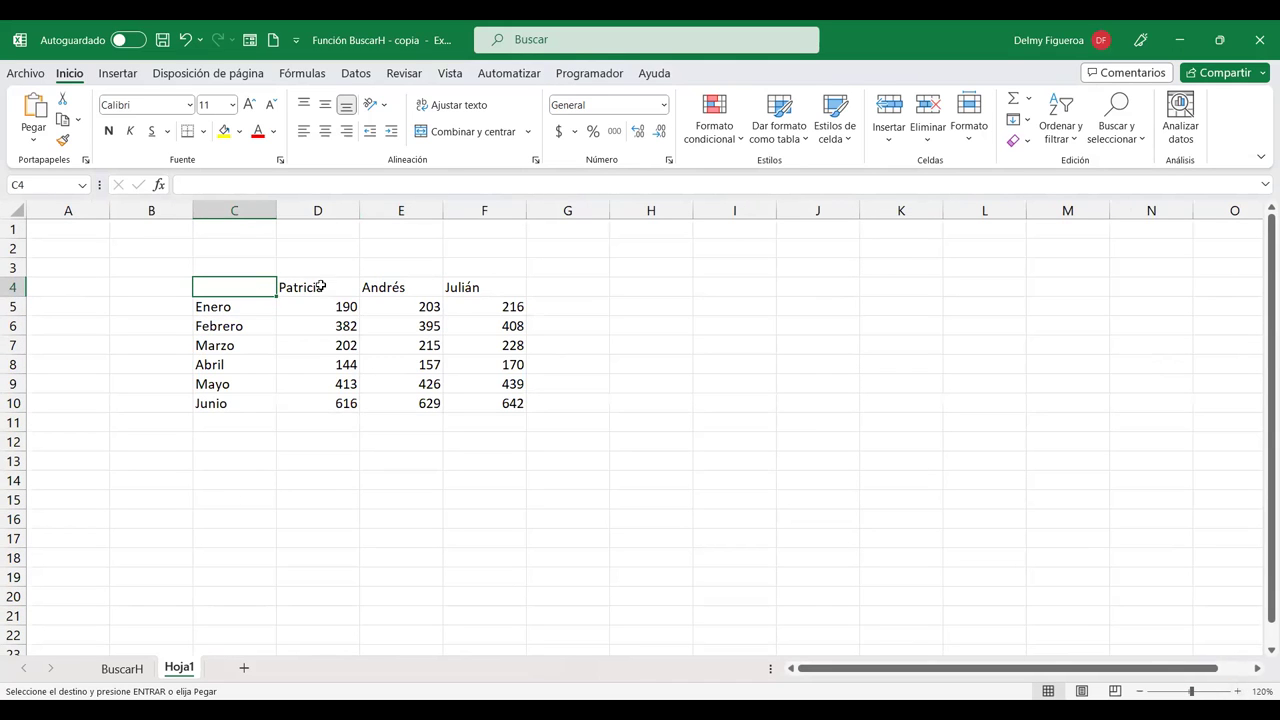
left_click_drag(250, 285, 511, 287)
key("ctrl+v")
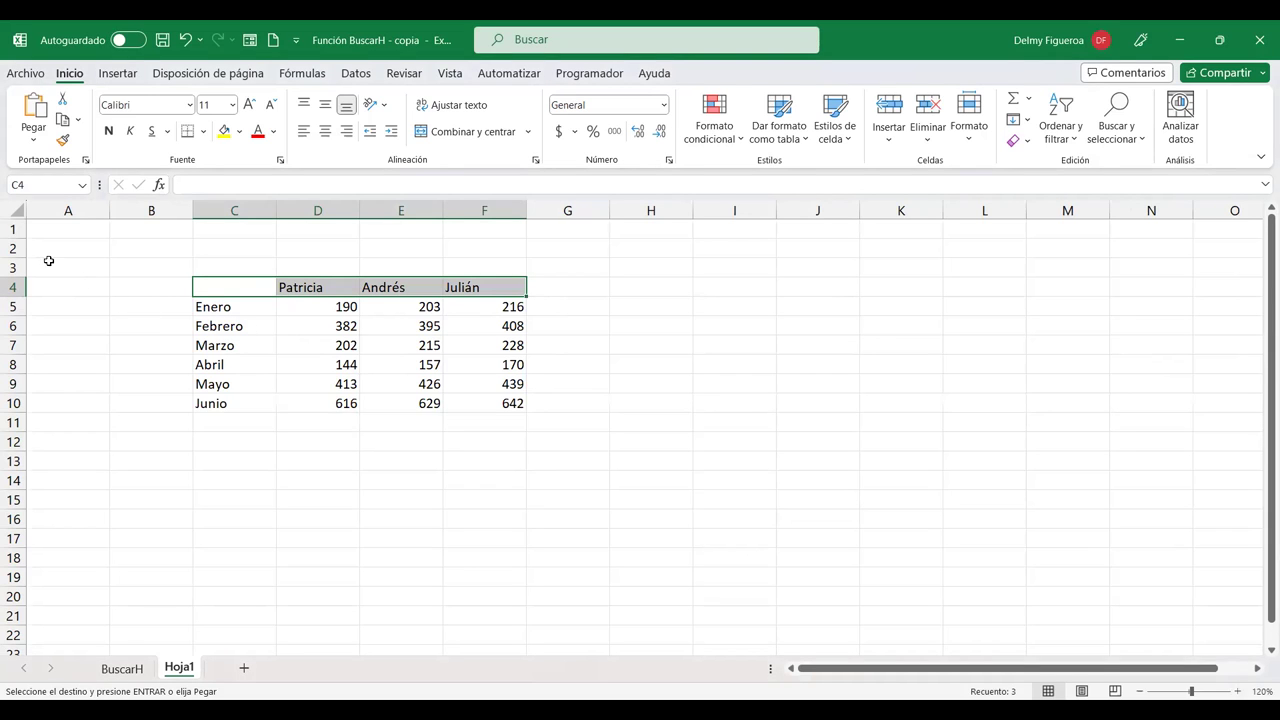
Step: Insert three blank rows above the sales table, moving it down to C7:F13
left_click(11, 267)
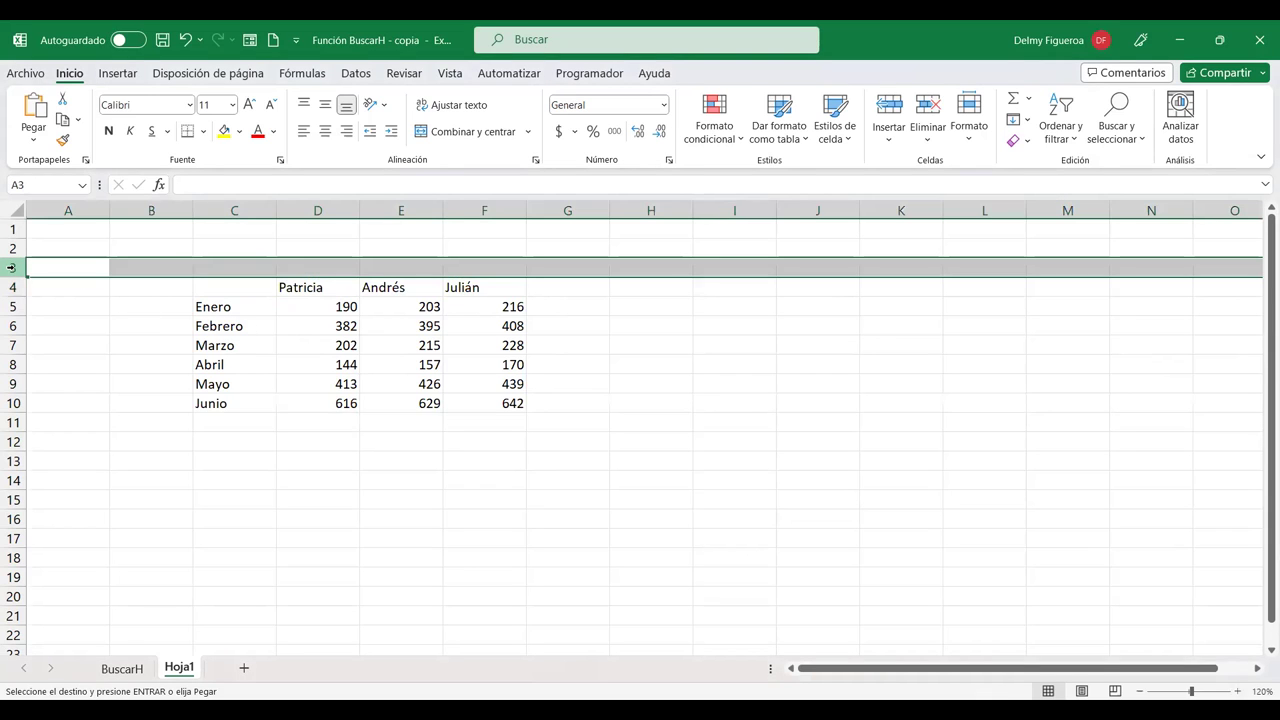
key("ctrl+plus")
key("ctrl+plus")
key("ctrl+plus")
left_click(498, 229)
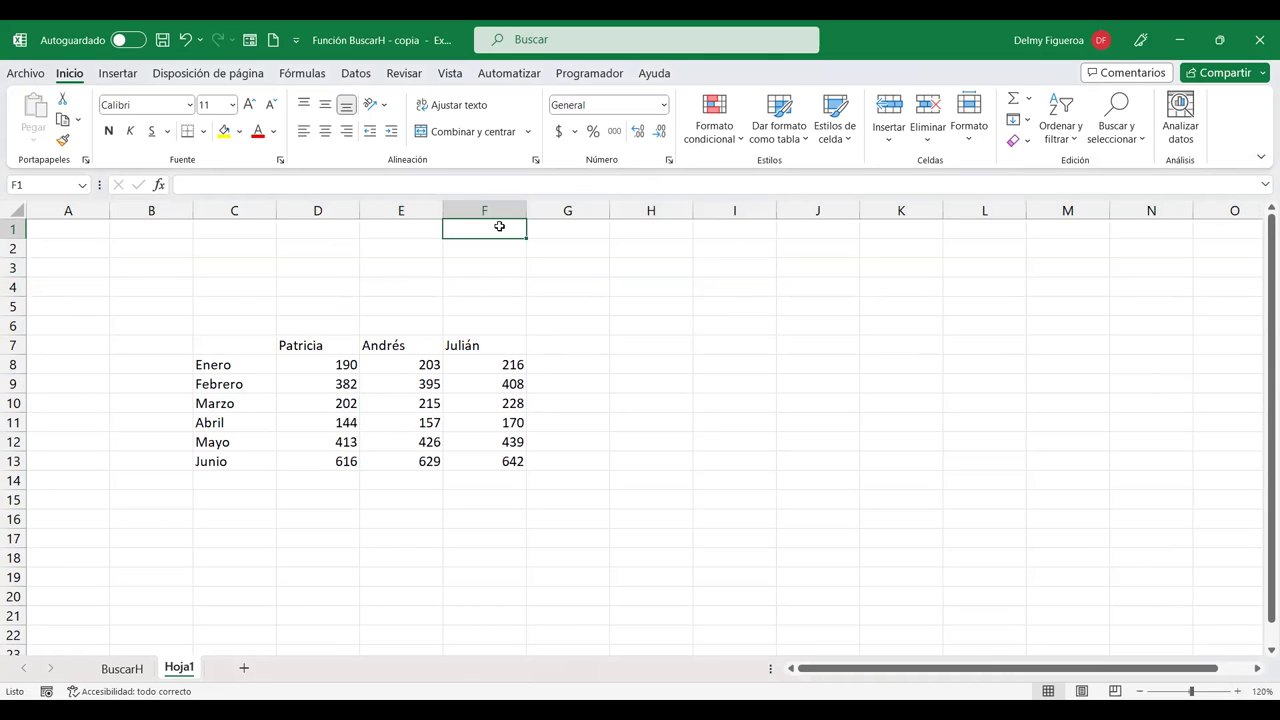
left_click_drag(497, 229, 669, 234)
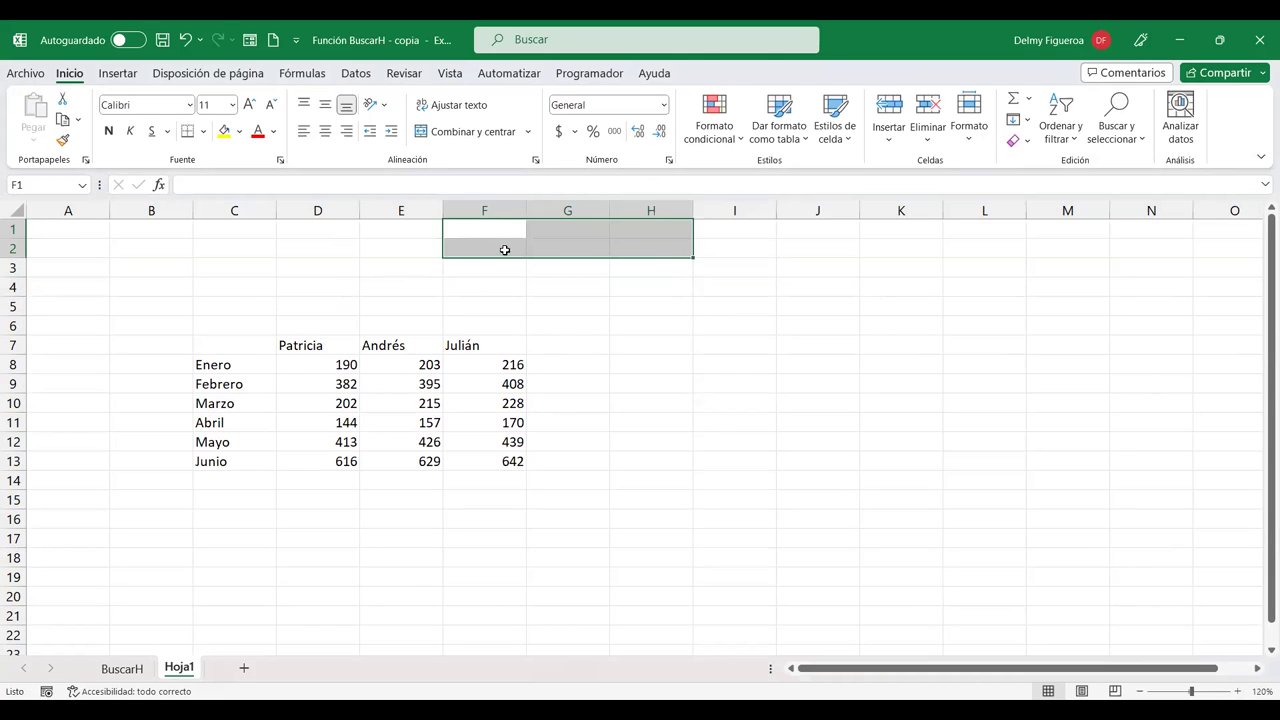
left_click(511, 230)
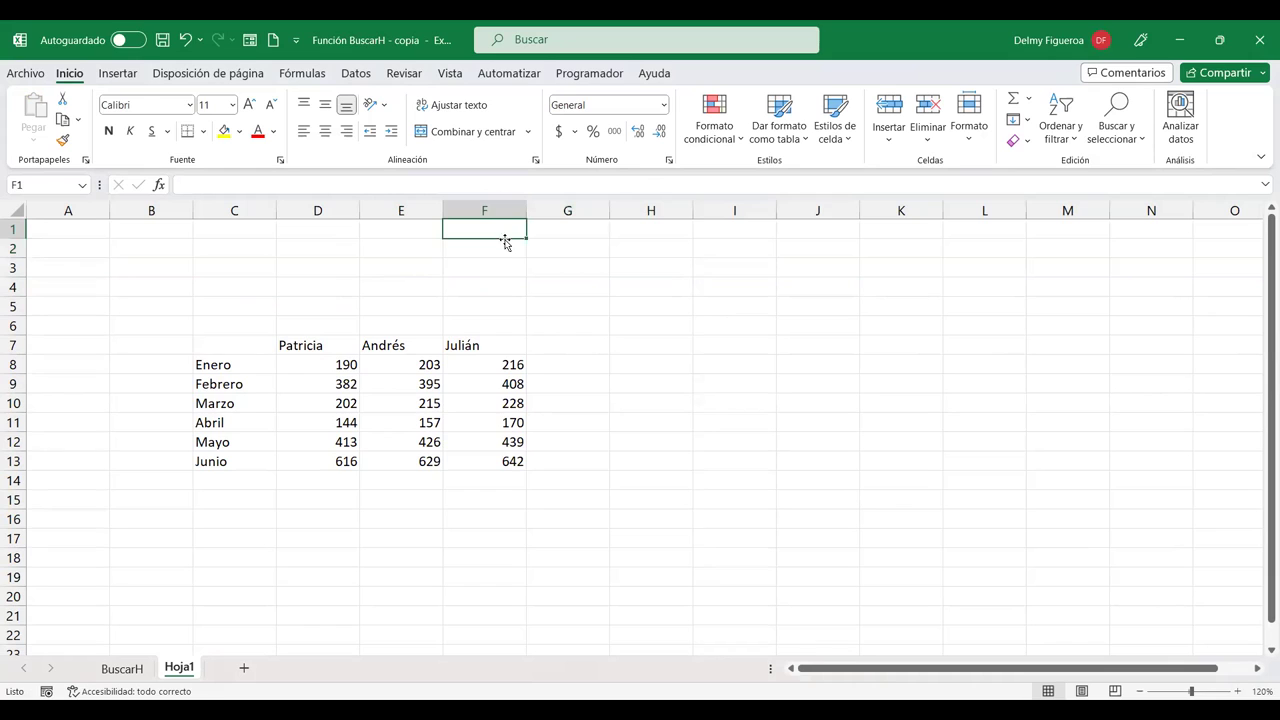
Step: Select cells along vendor header row 7 and around the table
left_click(320, 342)
left_click(494, 344)
left_click(566, 344)
left_click(891, 344)
mouse_move(808, 344)
left_mouse_down()
mouse_move(968, 386)
mouse_move(978, 431)
left_mouse_up()
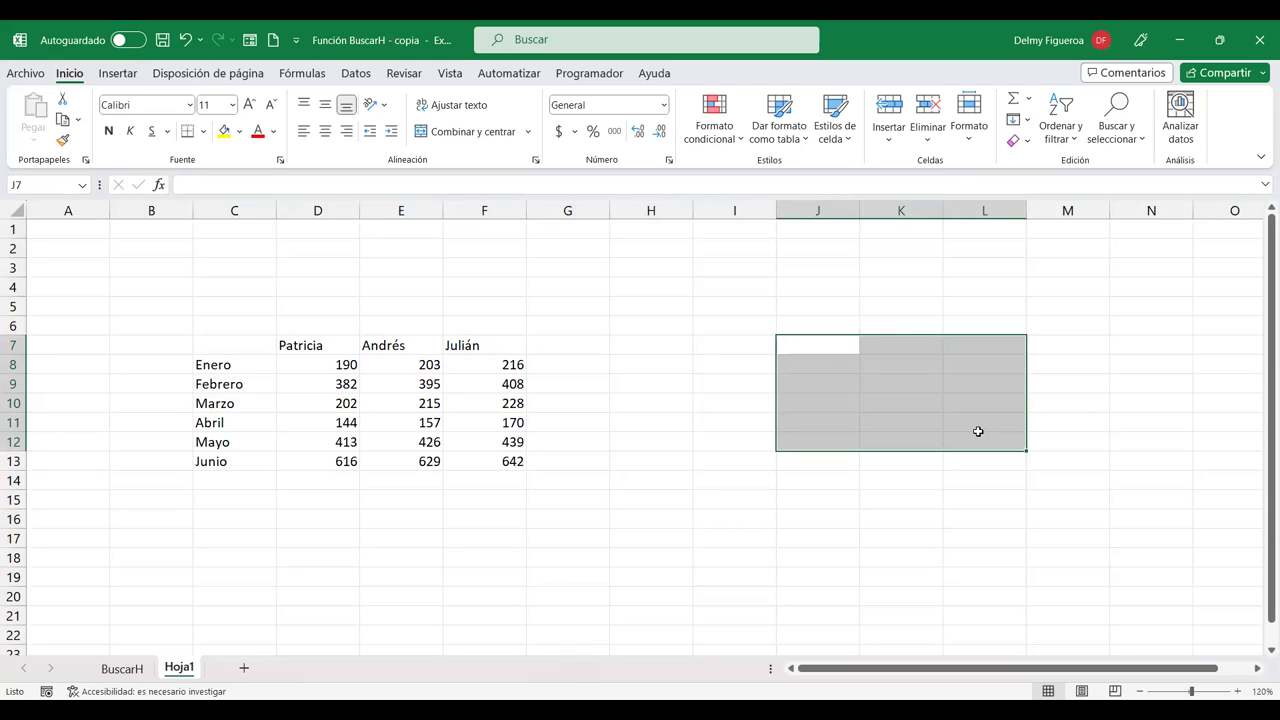
left_click(484, 230)
left_click(487, 248)
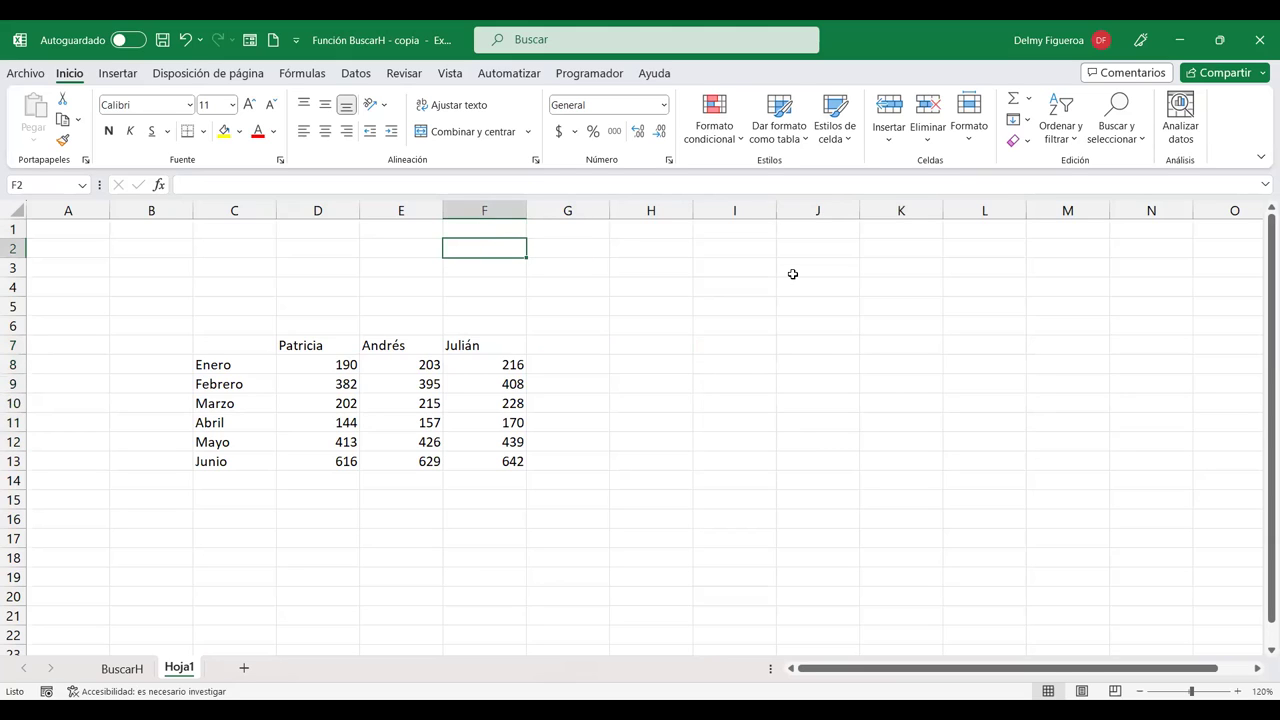
left_click(566, 343)
key("Right")
key("Right")
key("Right")
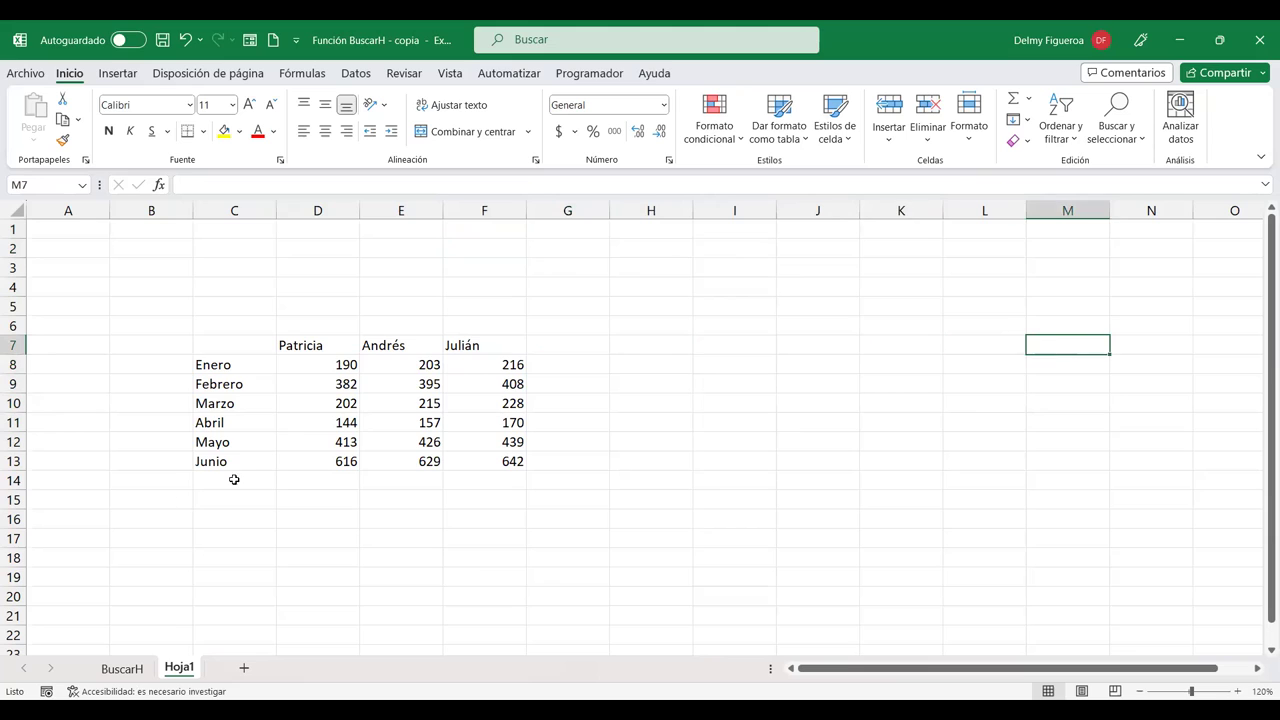
left_click_drag(234, 480, 238, 614)
Step: Add the labels Vendedor in F2 and Venta in F3
left_click(484, 248)
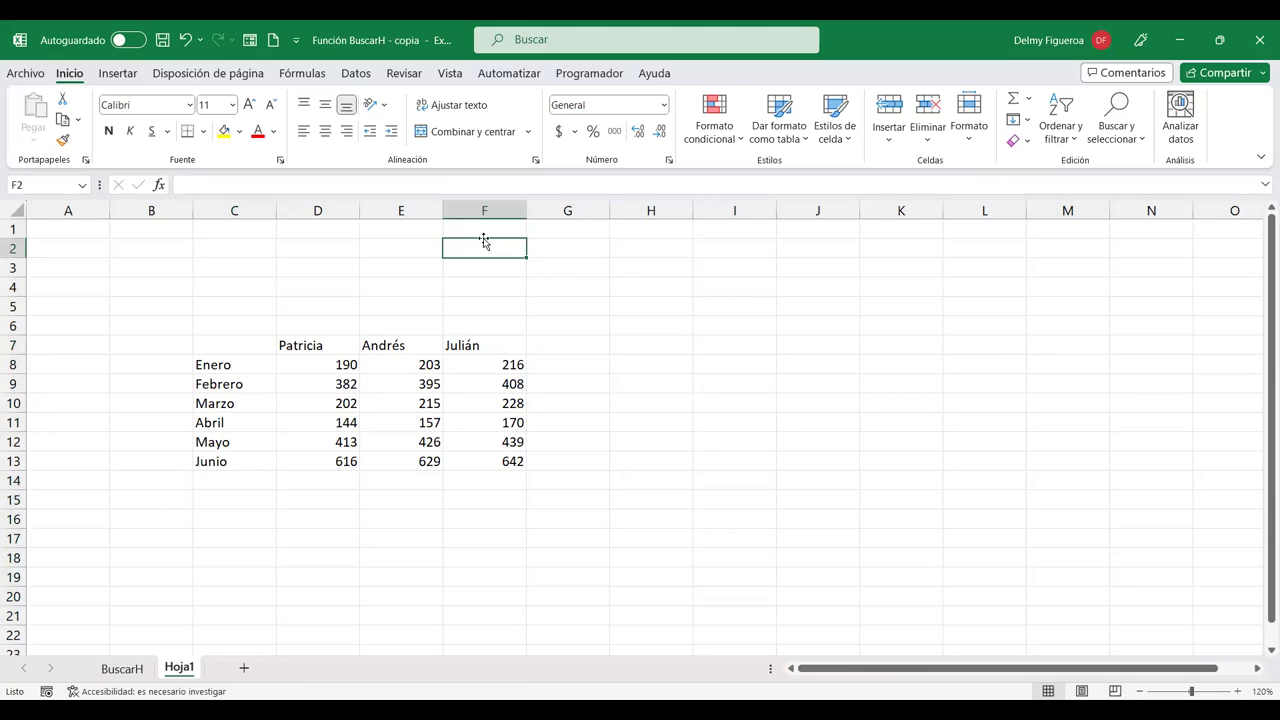
type("V")
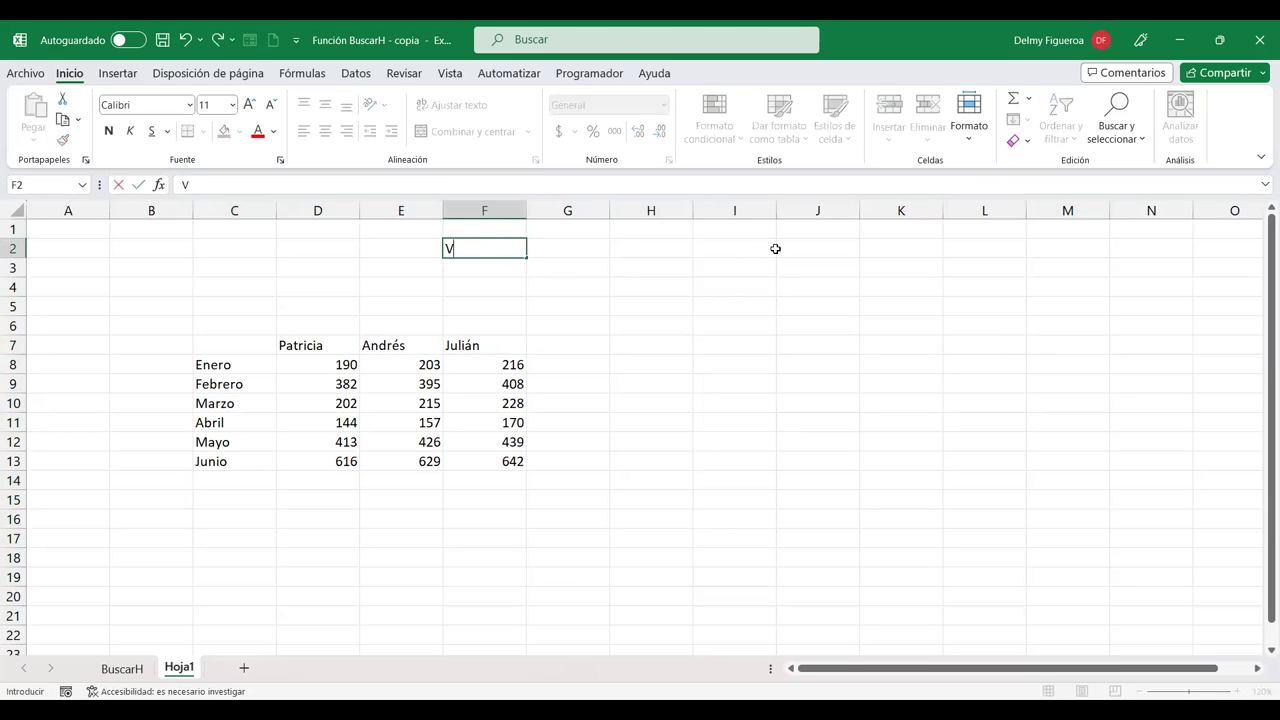
type("endedor")
key("Return")
type("Venta")
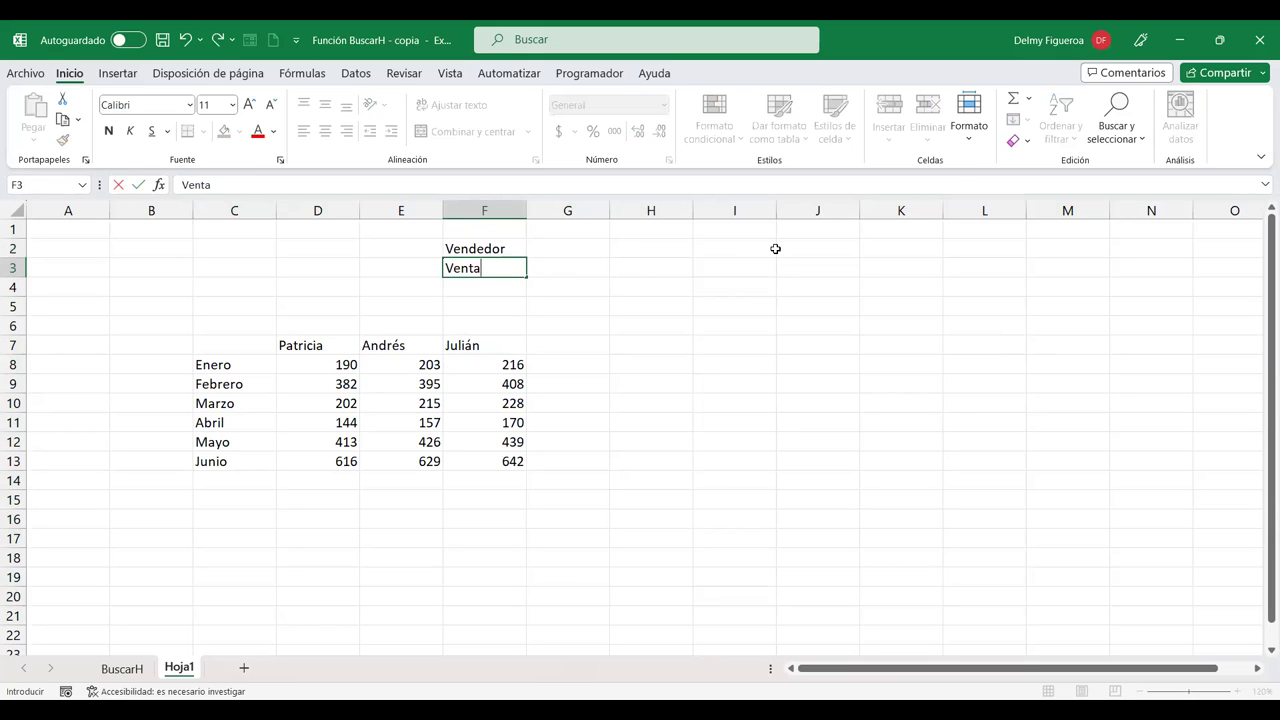
key("Return")
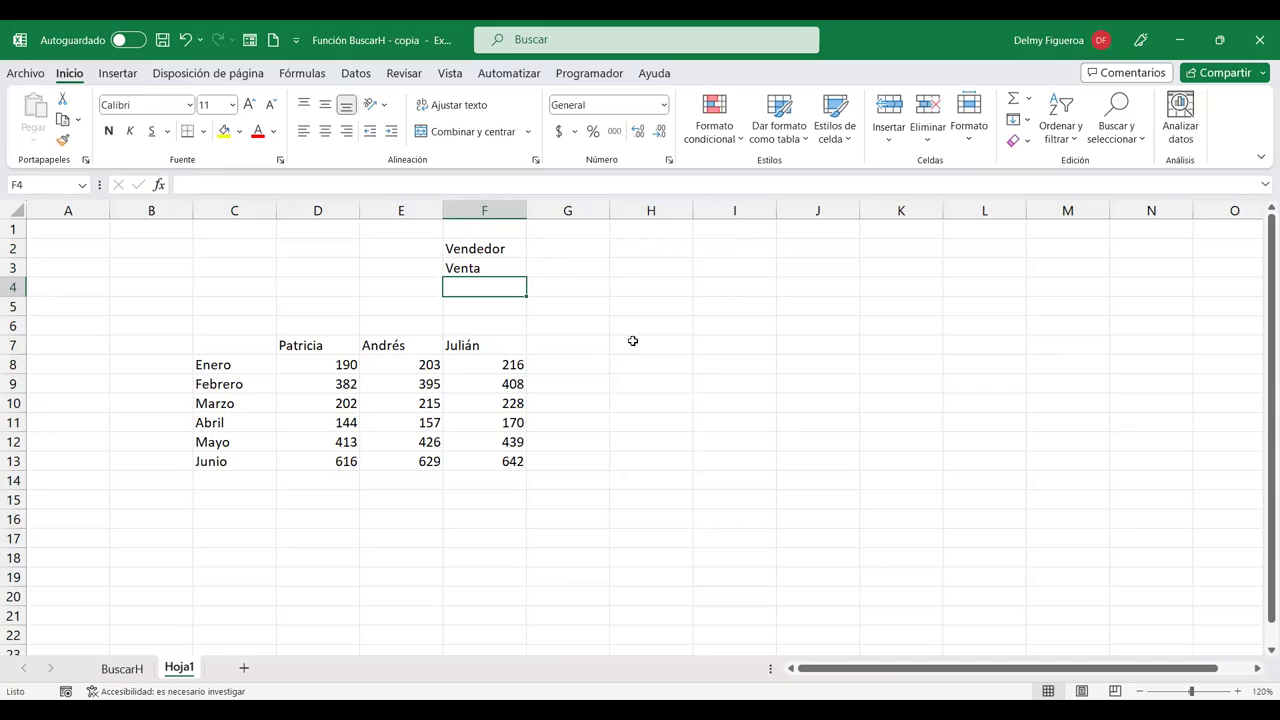
left_click(566, 246)
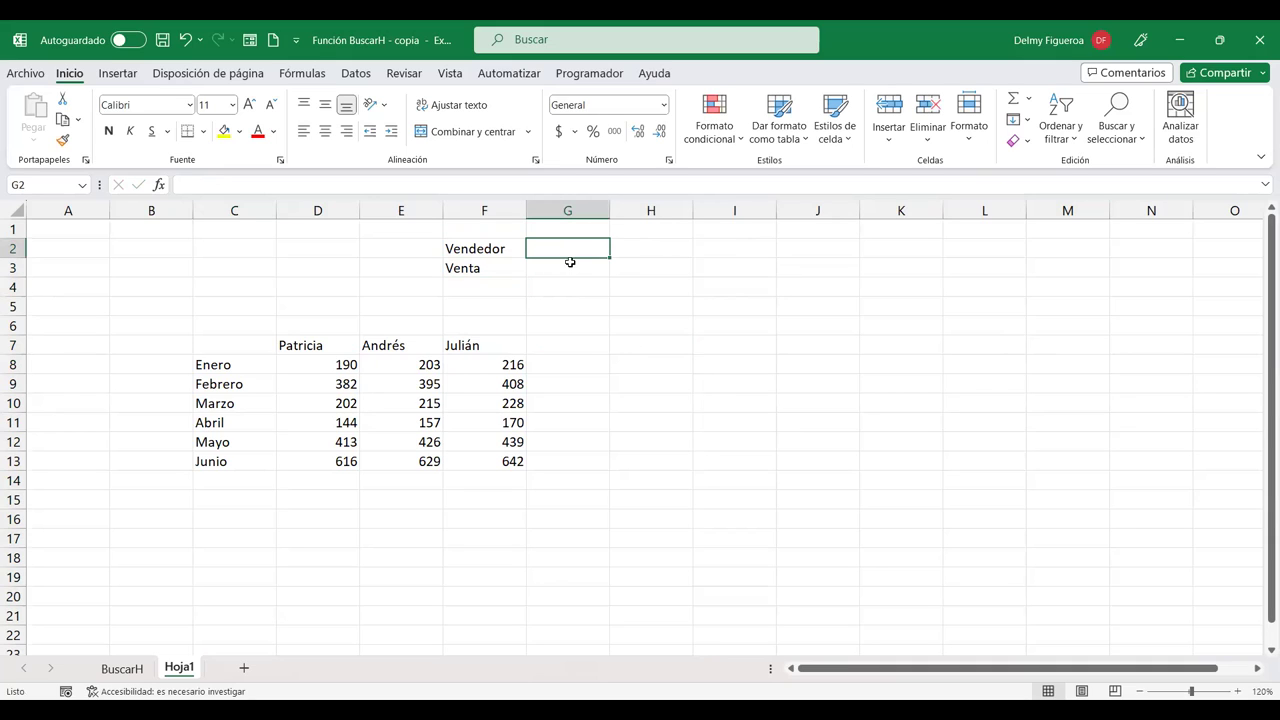
left_click(571, 269)
left_click(577, 247)
Step: Give G2 a Lista data validation sourced from the vendor names in D7:F7
left_click(579, 268)
left_click(582, 252)
left_click(356, 74)
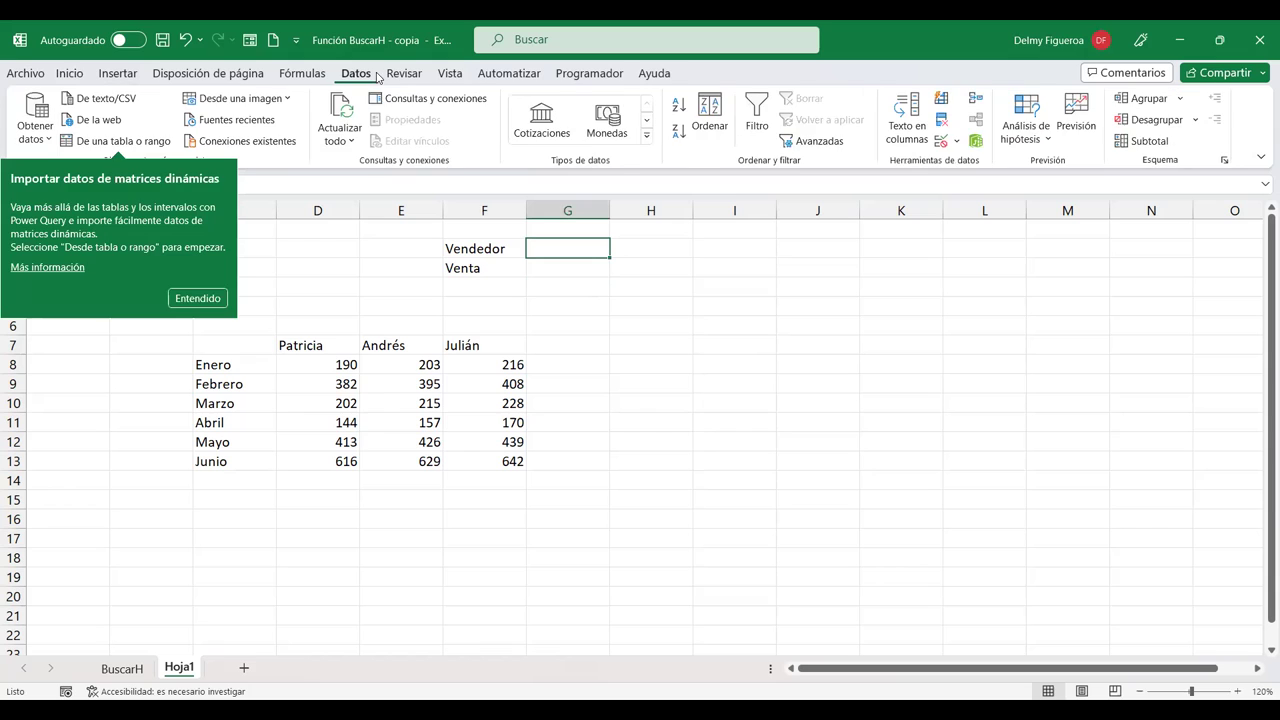
left_click(940, 146)
left_click(793, 222)
left_click(771, 268)
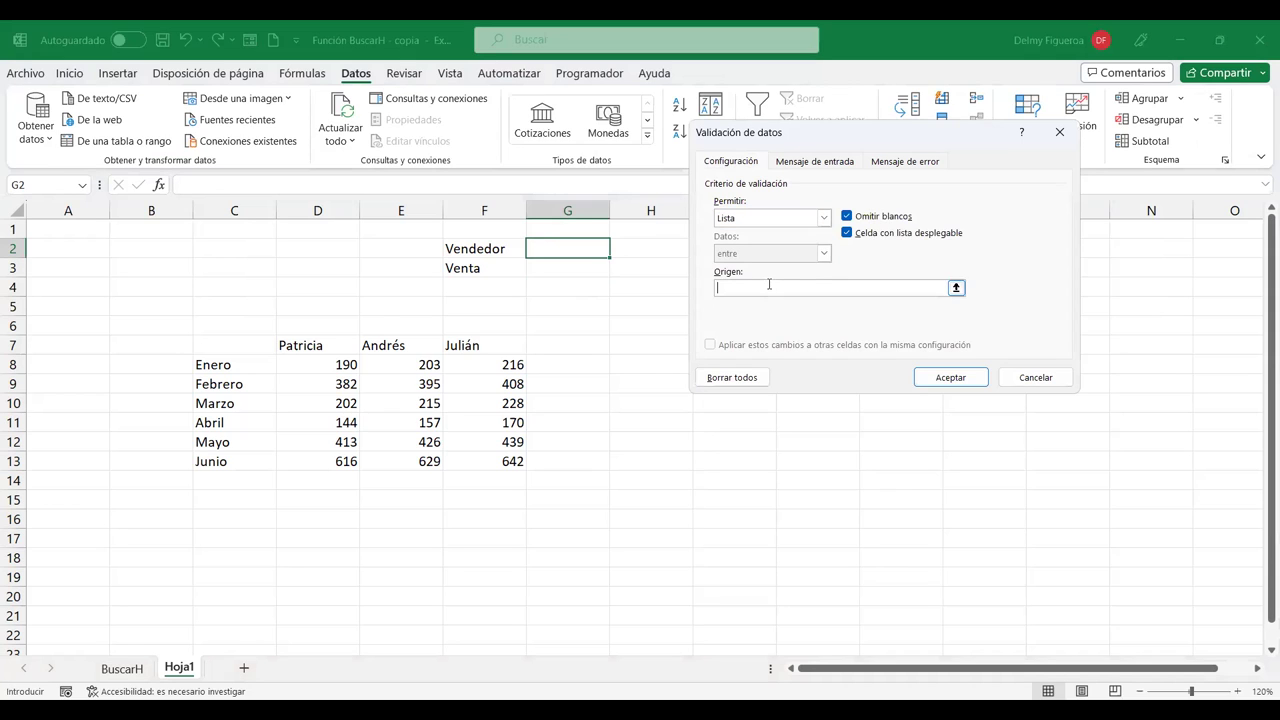
left_click_drag(320, 344, 445, 344)
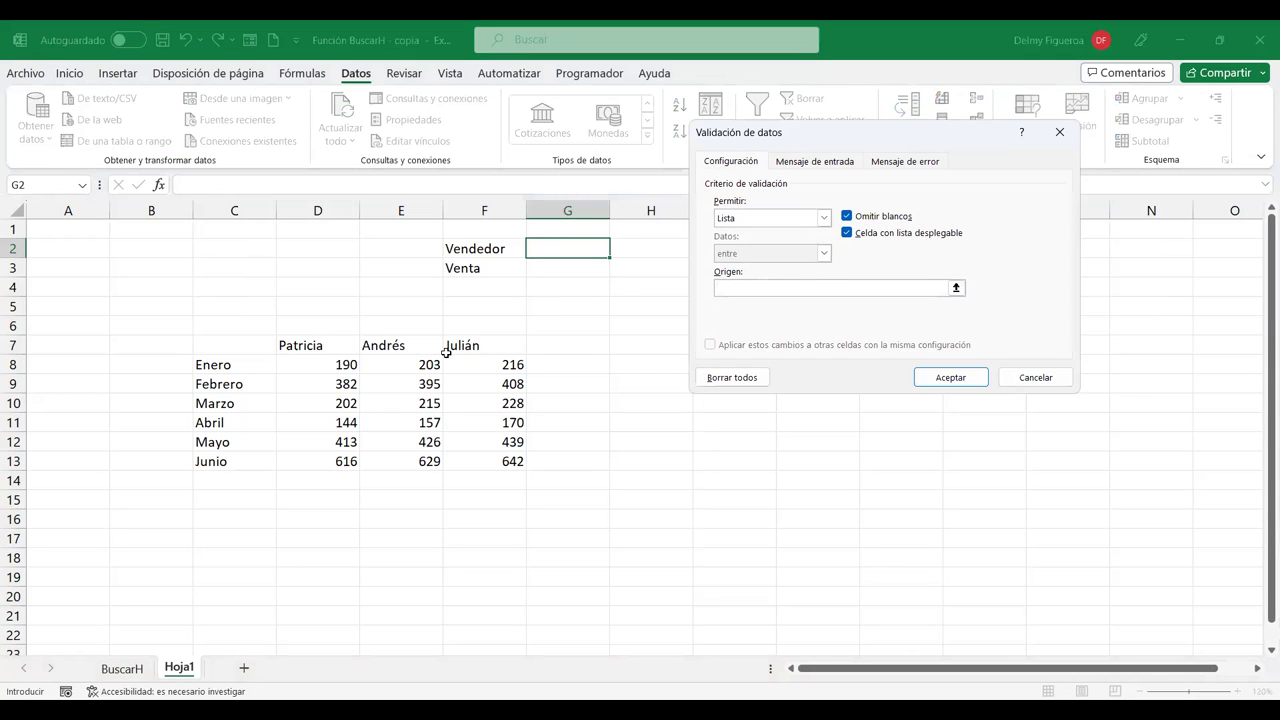
left_click(941, 380)
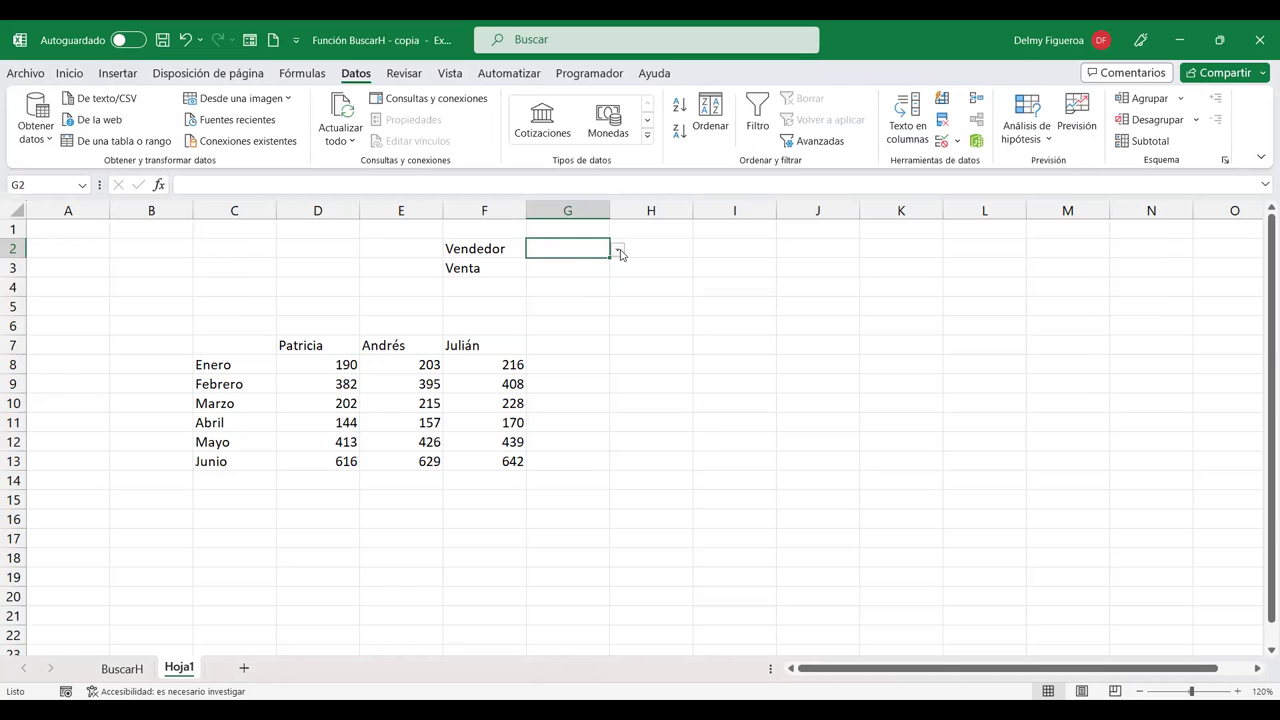
Step: Pick Julián from G2's new vendor drop-down
left_click(617, 250)
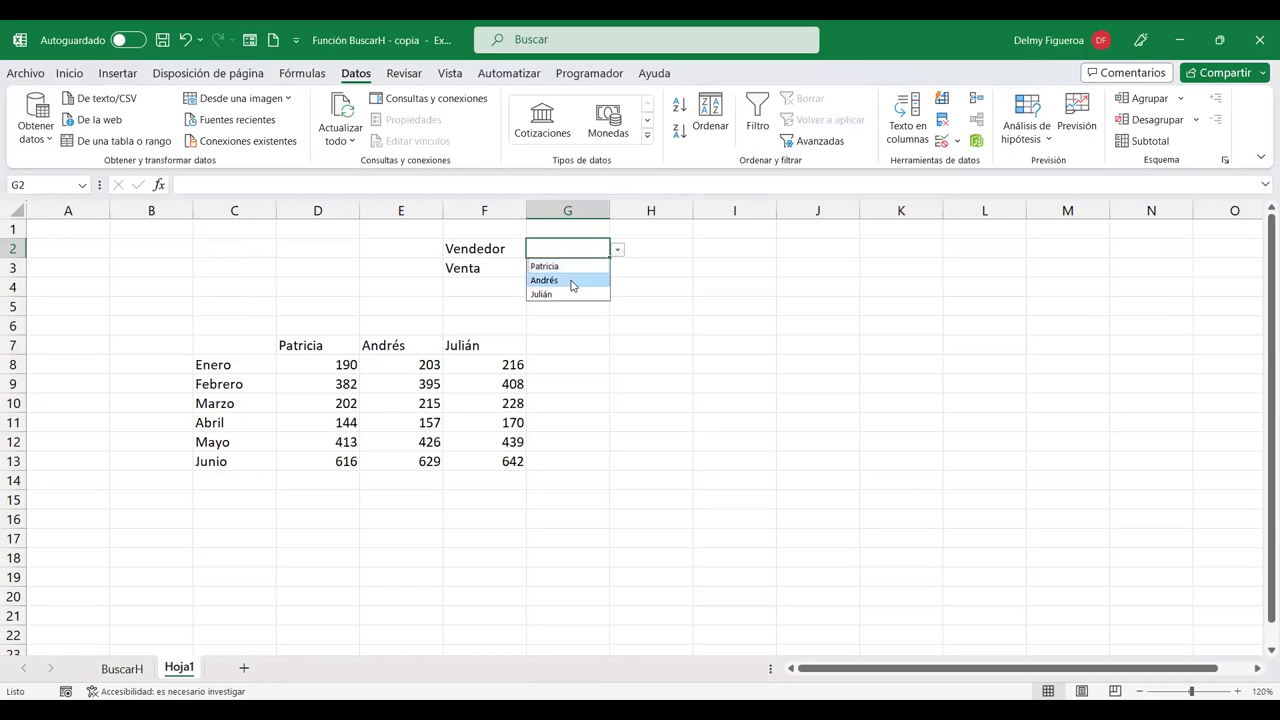
left_click(580, 294)
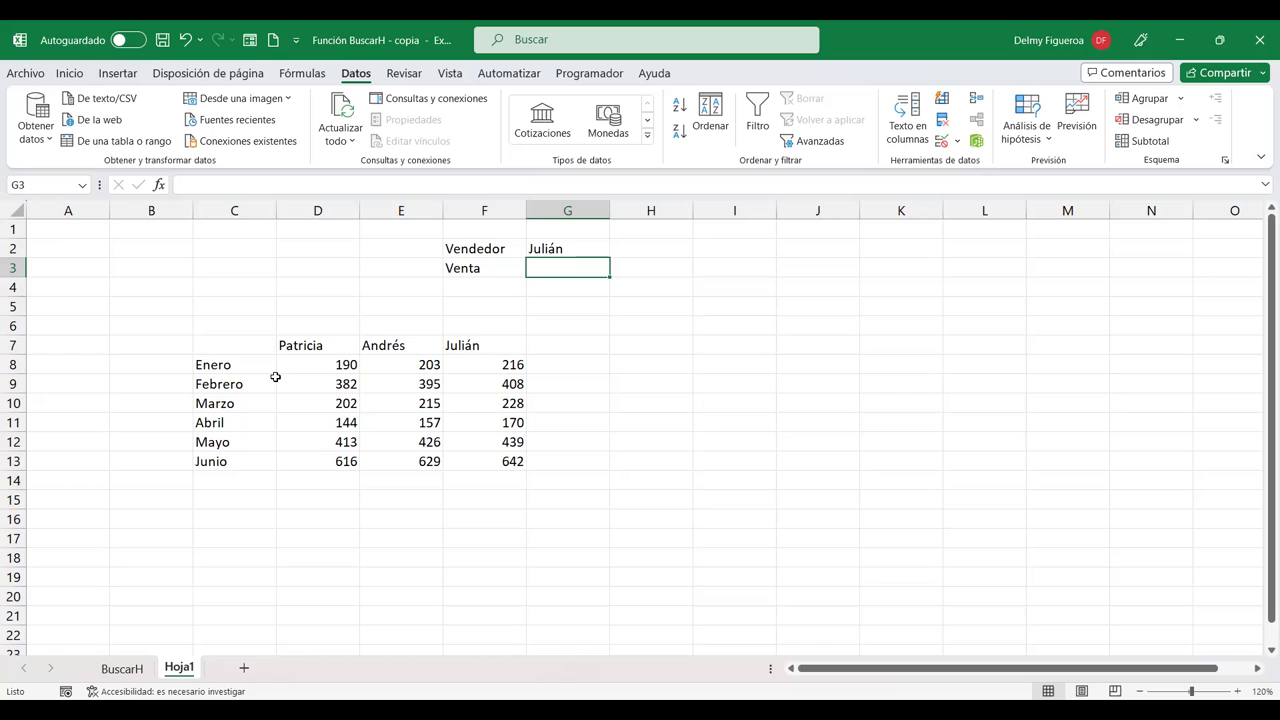
left_click(160, 365)
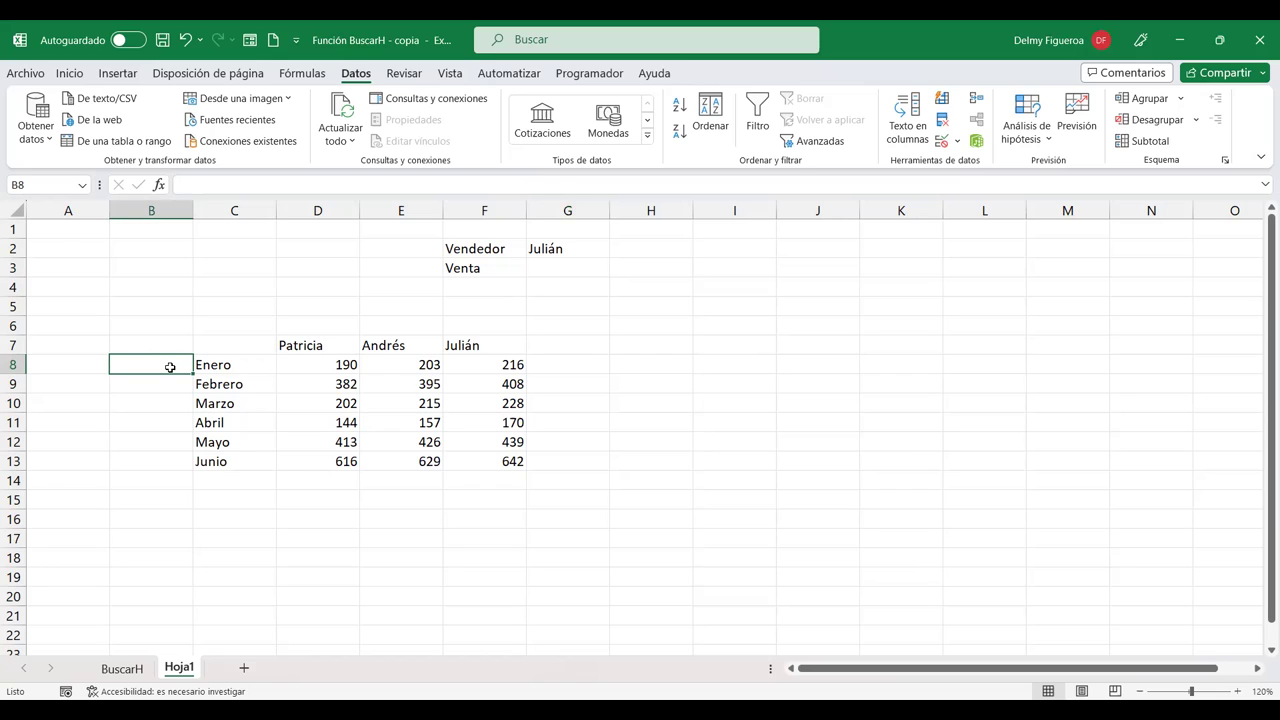
Step: Place the header N° fila in cell B6
left_click(171, 343)
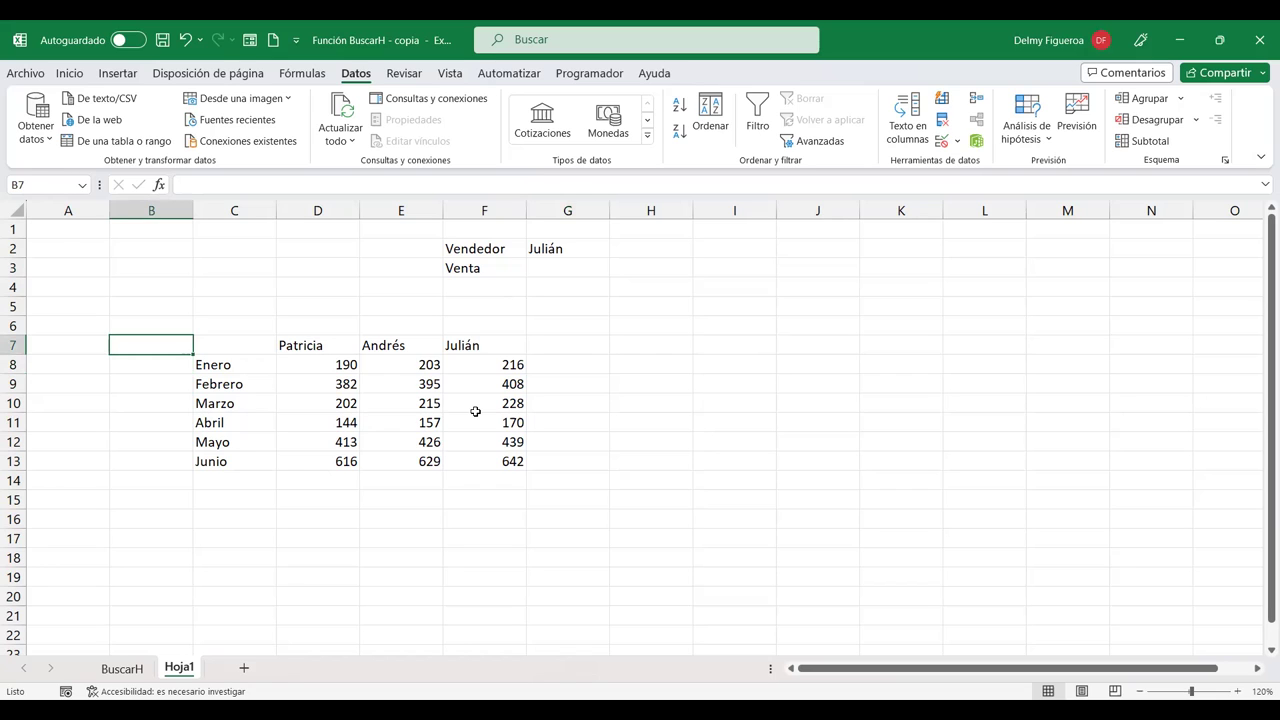
type("N°")
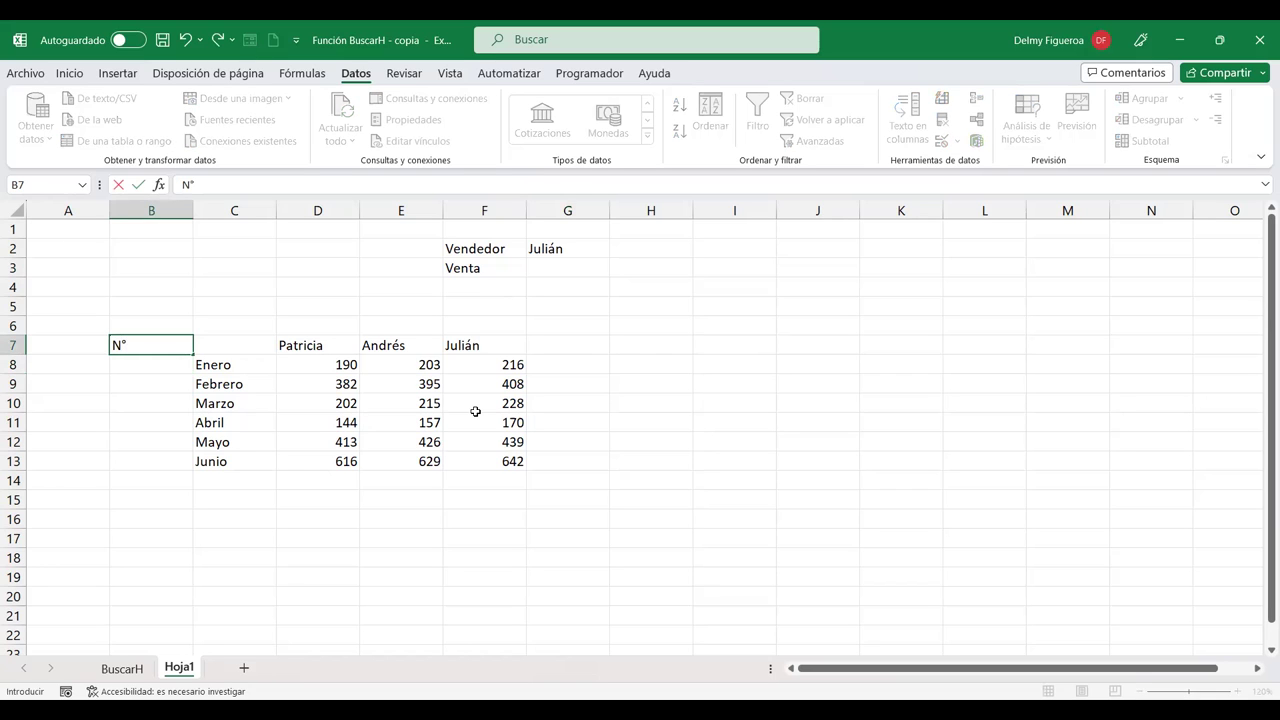
type(" fila")
key("Return")
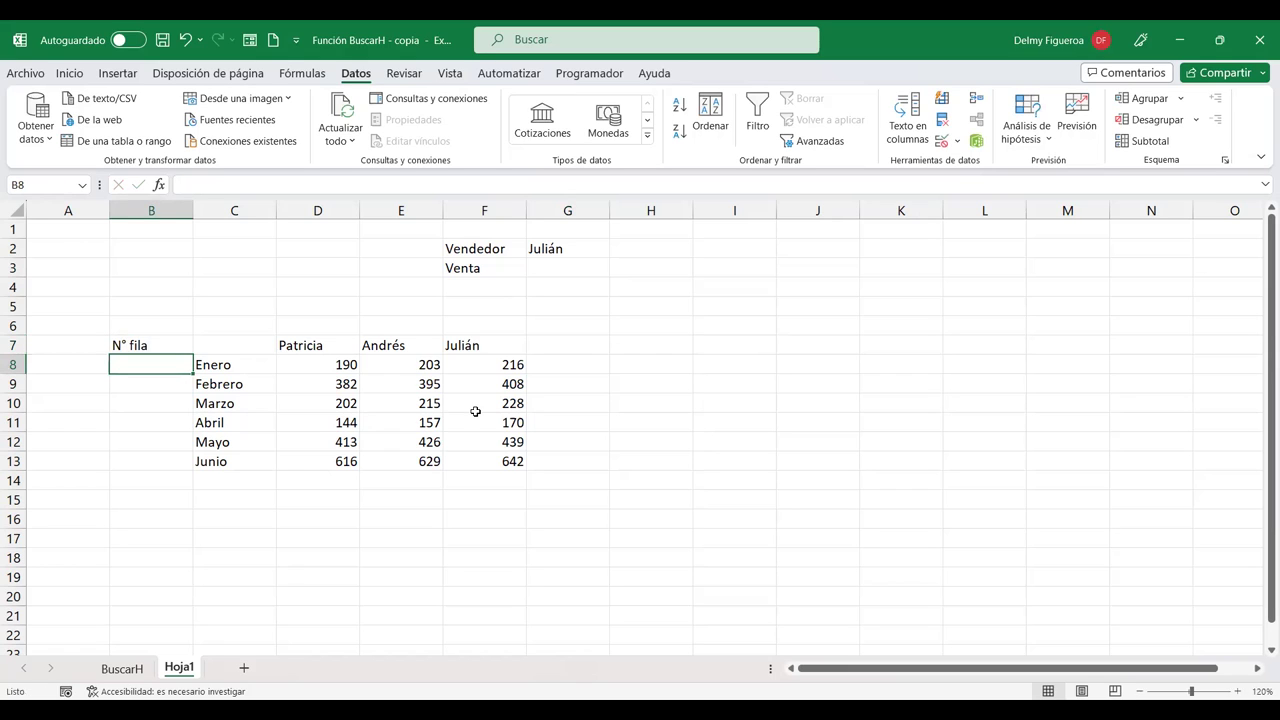
key("Up")
key("ctrl+x")
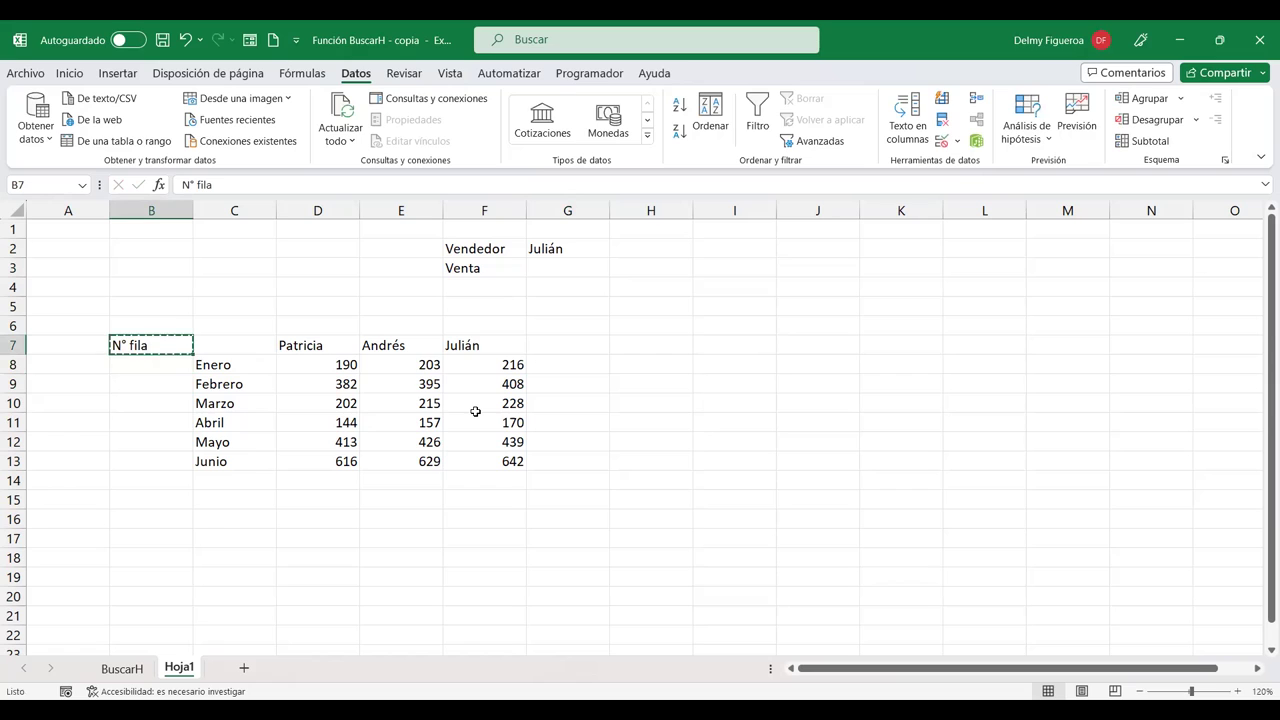
key("Up")
key("ctrl+v")
key("Down")
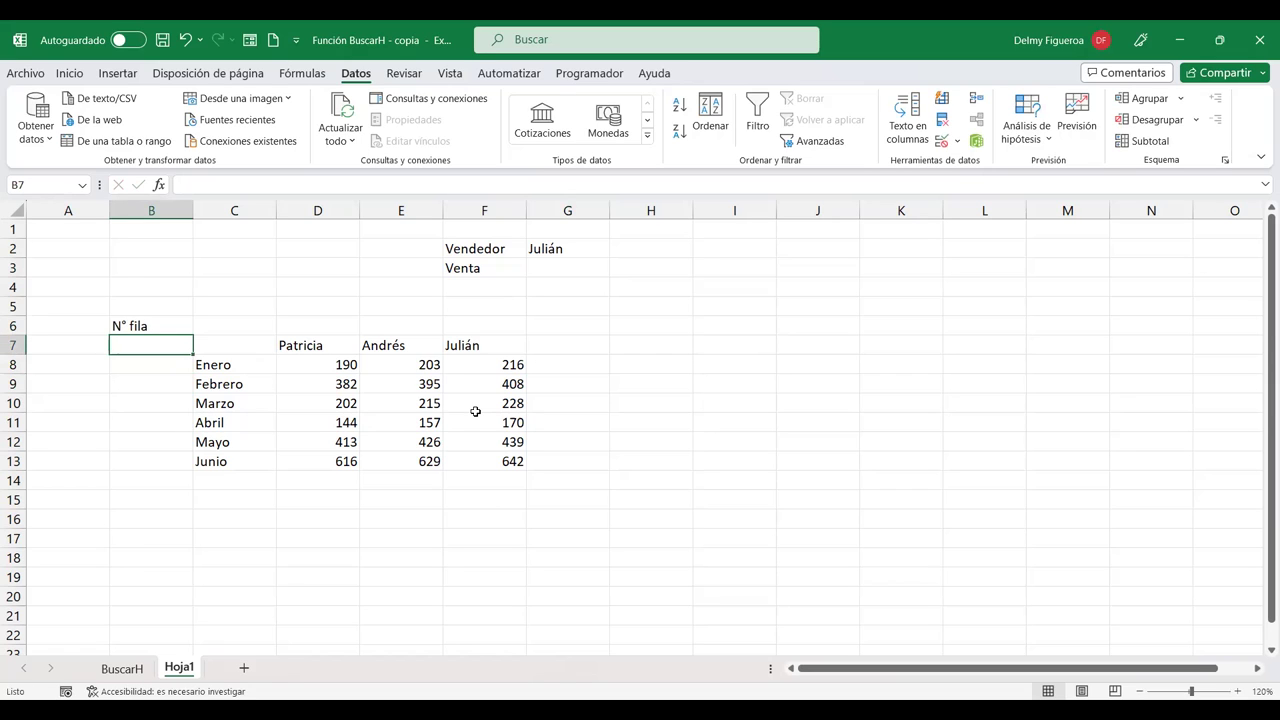
Step: Number the table rows 1 to 7 in B7:B13, undoing a stray 8
type("1")
key("Return")
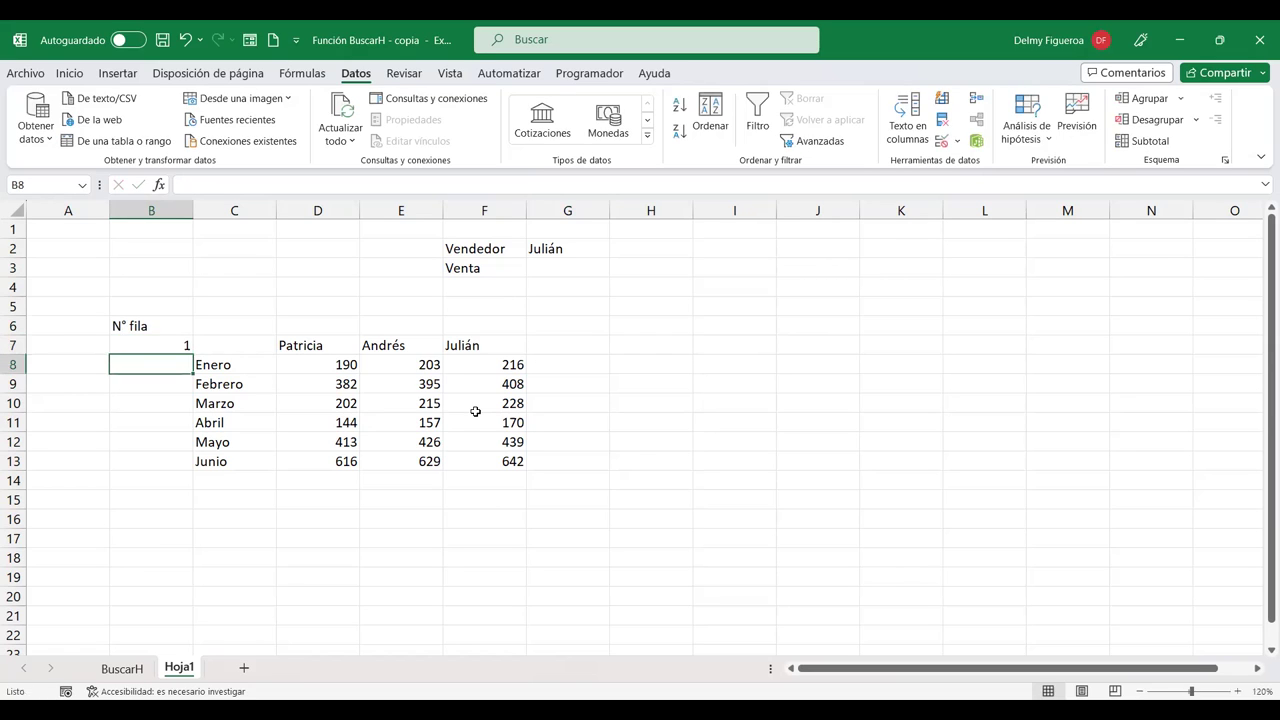
type("2 3 4 5 6 7")
key("Return")
type("8")
key("Return")
key("ctrl+z")
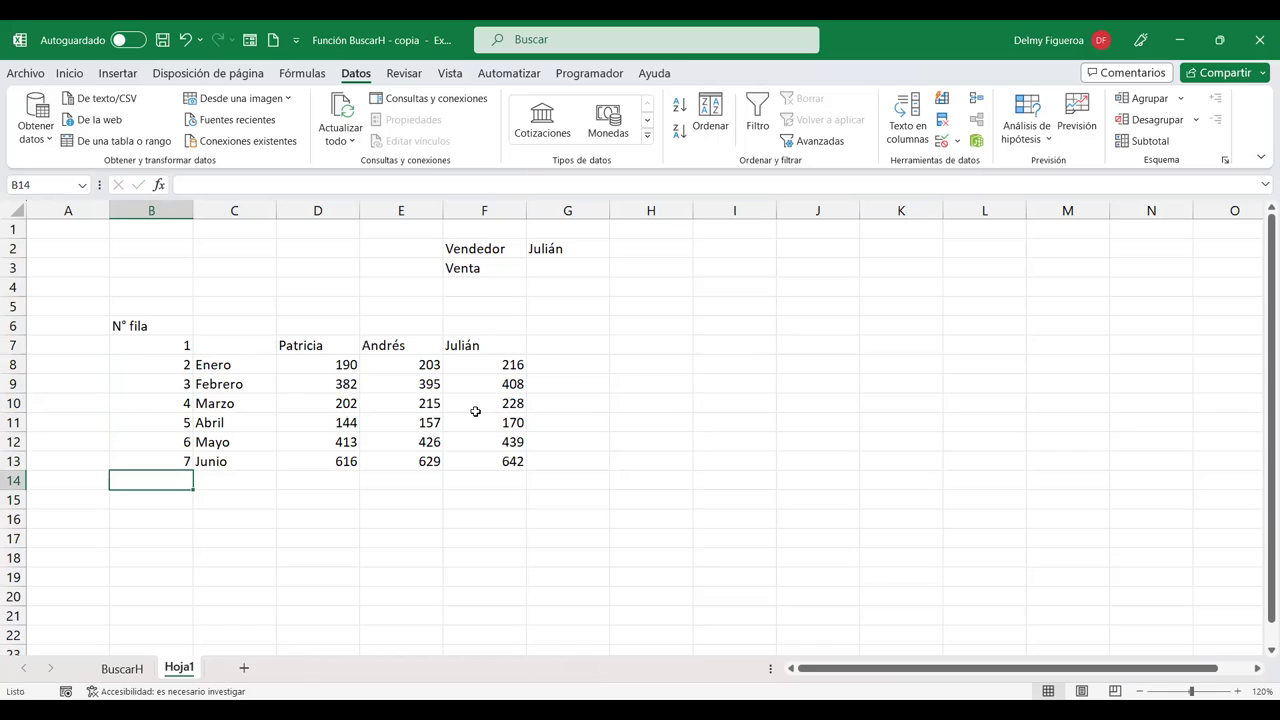
left_click_drag(152, 342, 154, 364)
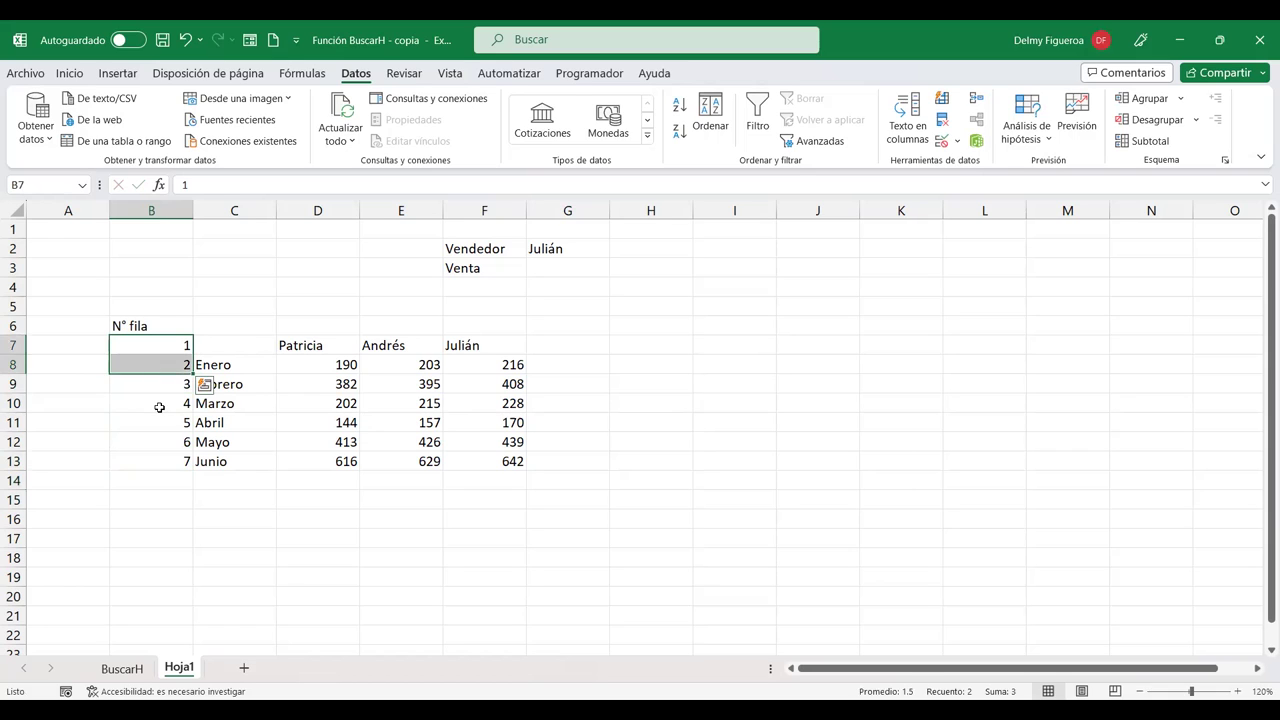
left_click(161, 407)
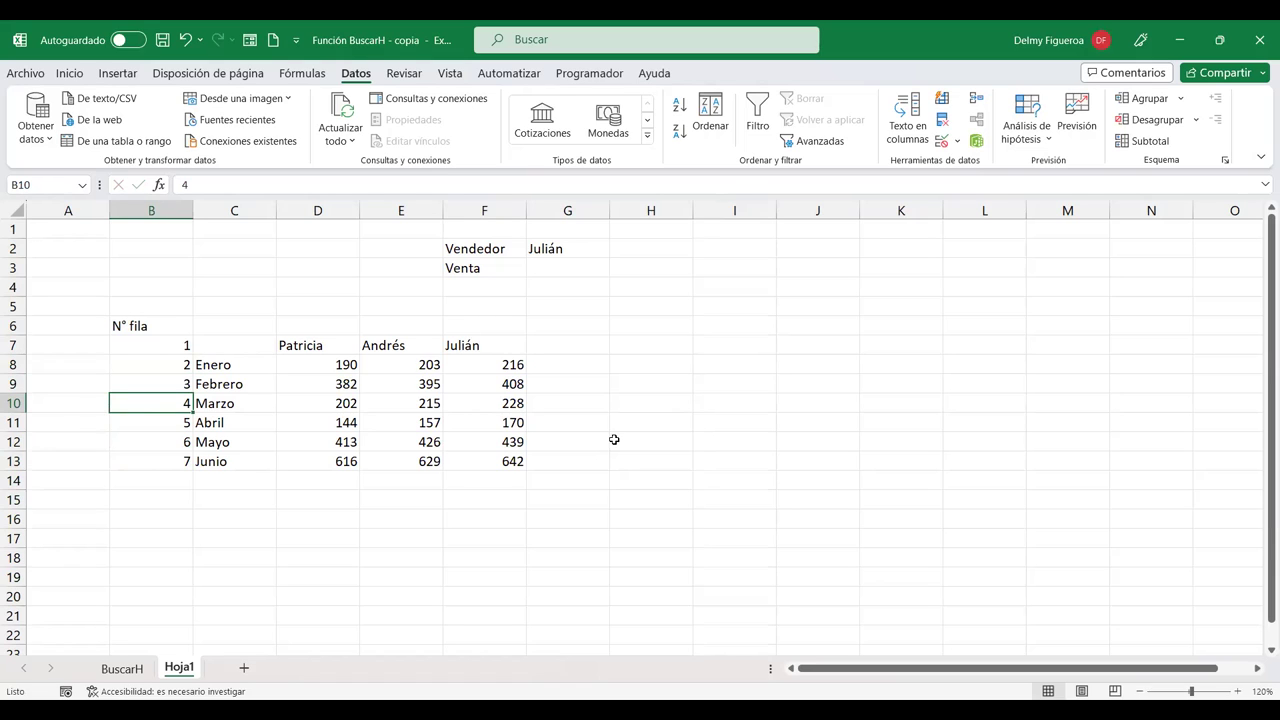
left_click(580, 265)
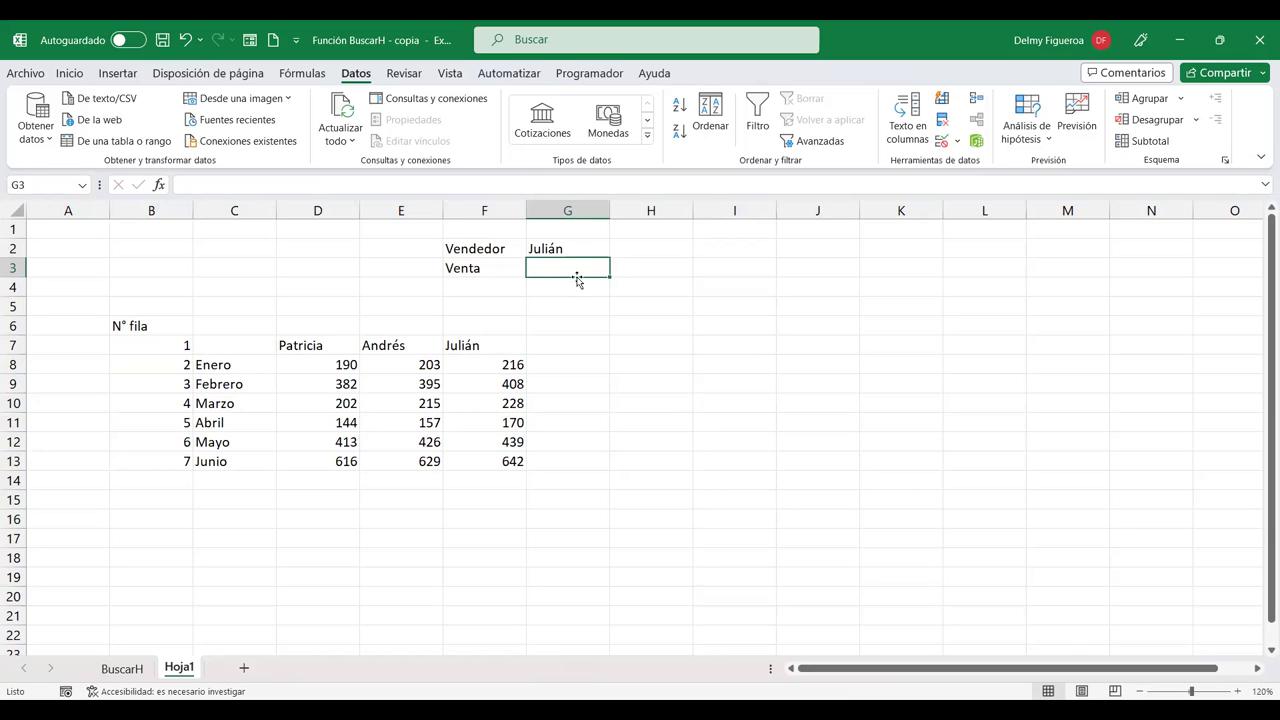
Step: Point out the Vendedor cell, the Venta result cell and the Abril month row
left_click(651, 248)
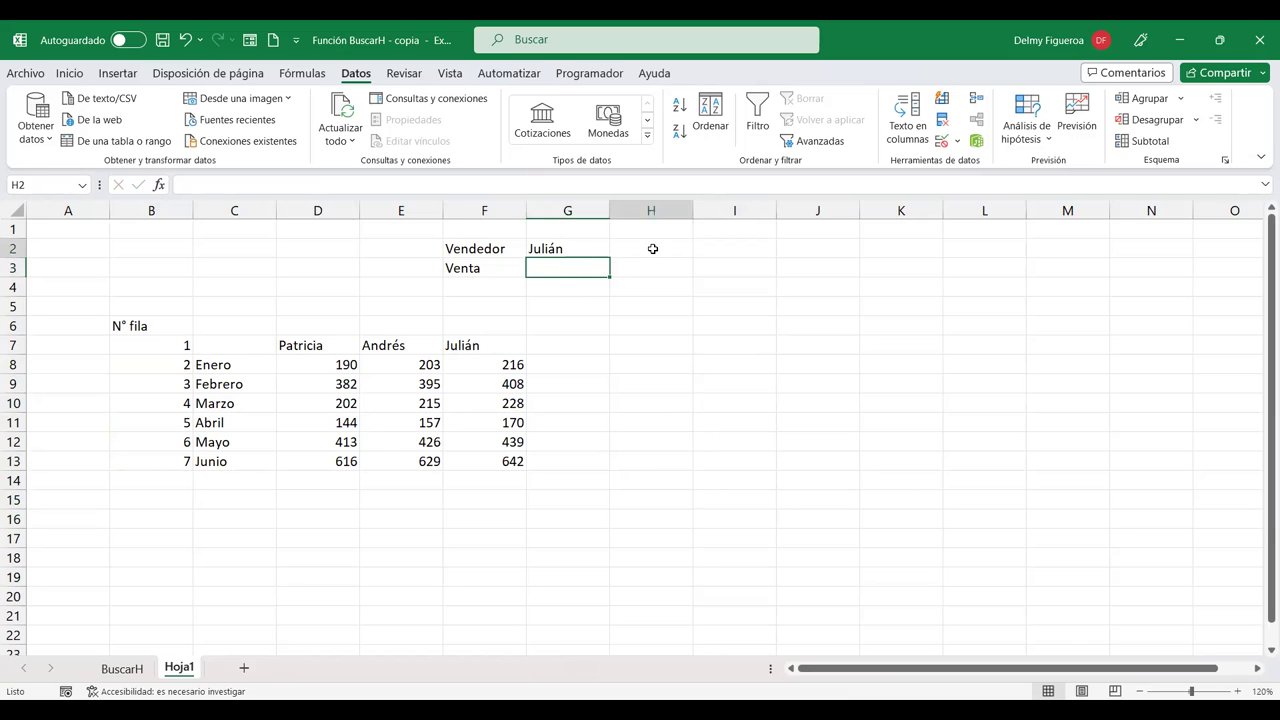
left_click(556, 264)
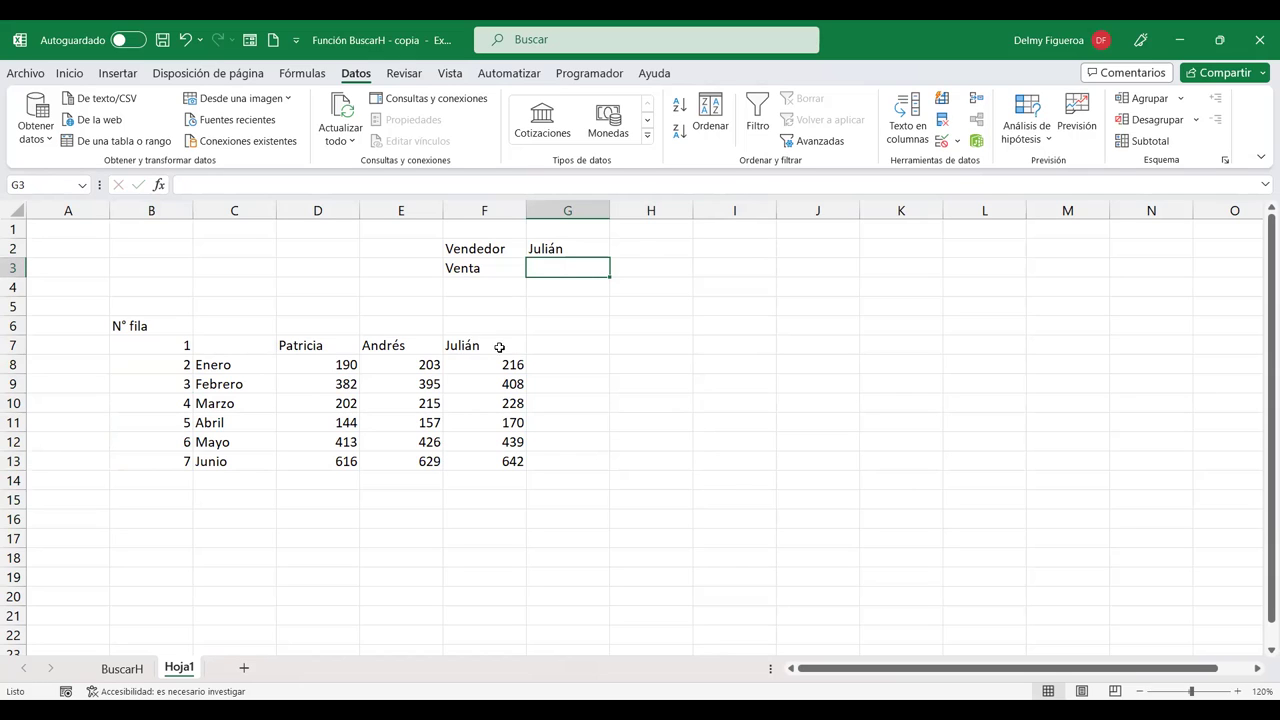
left_click(240, 424)
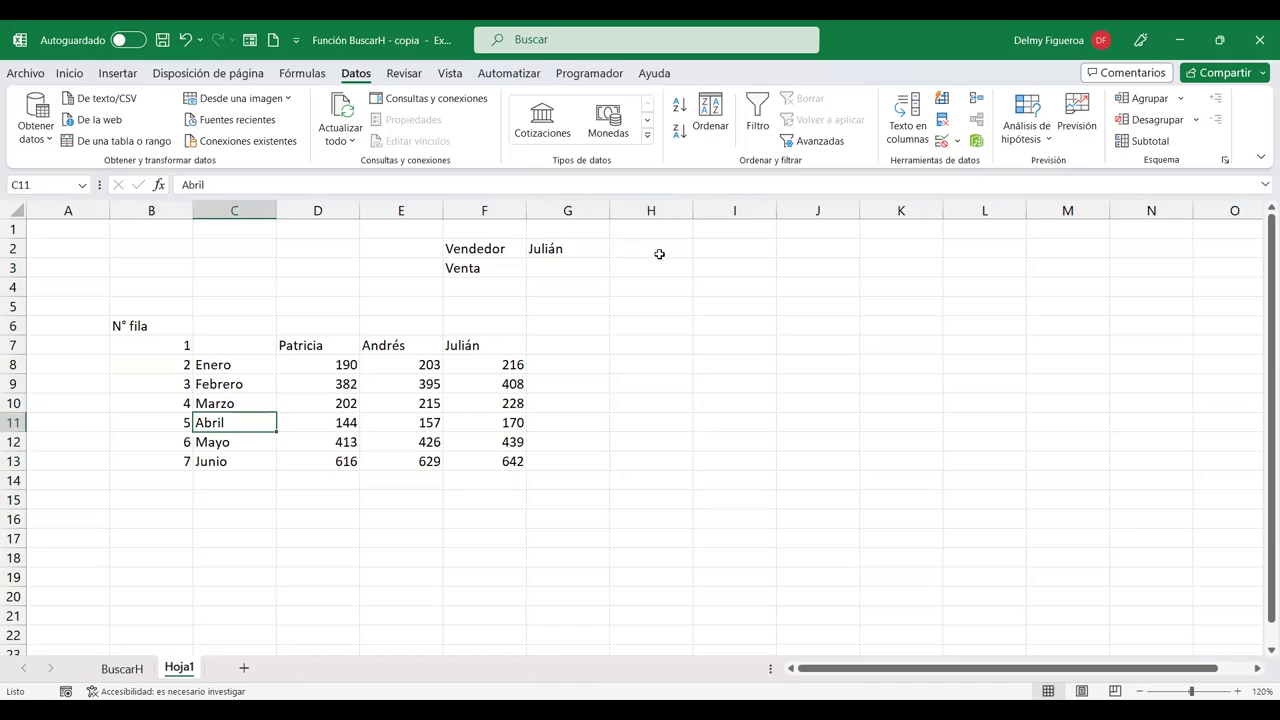
left_click(660, 250)
left_click(567, 262)
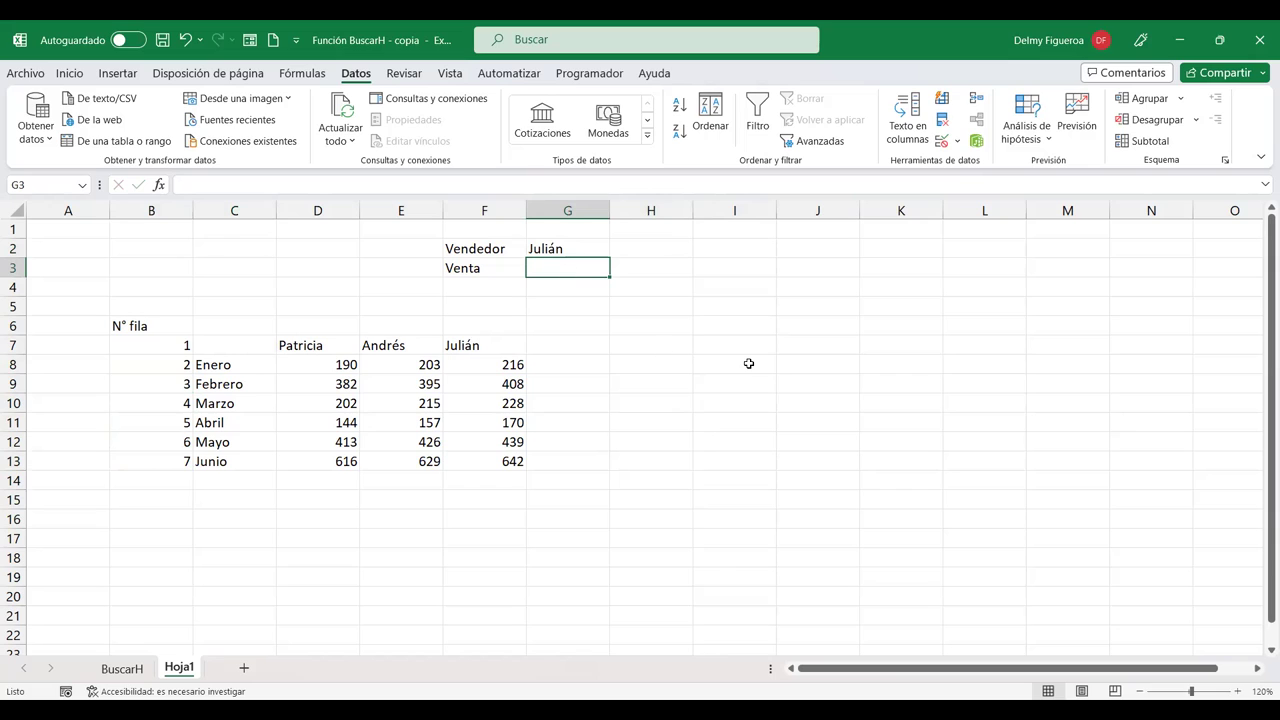
Step: Enter +BUSCARH(G2;C7:F13;2;FALSO) in G3 so Venta returns Julián's 216
type("+b")
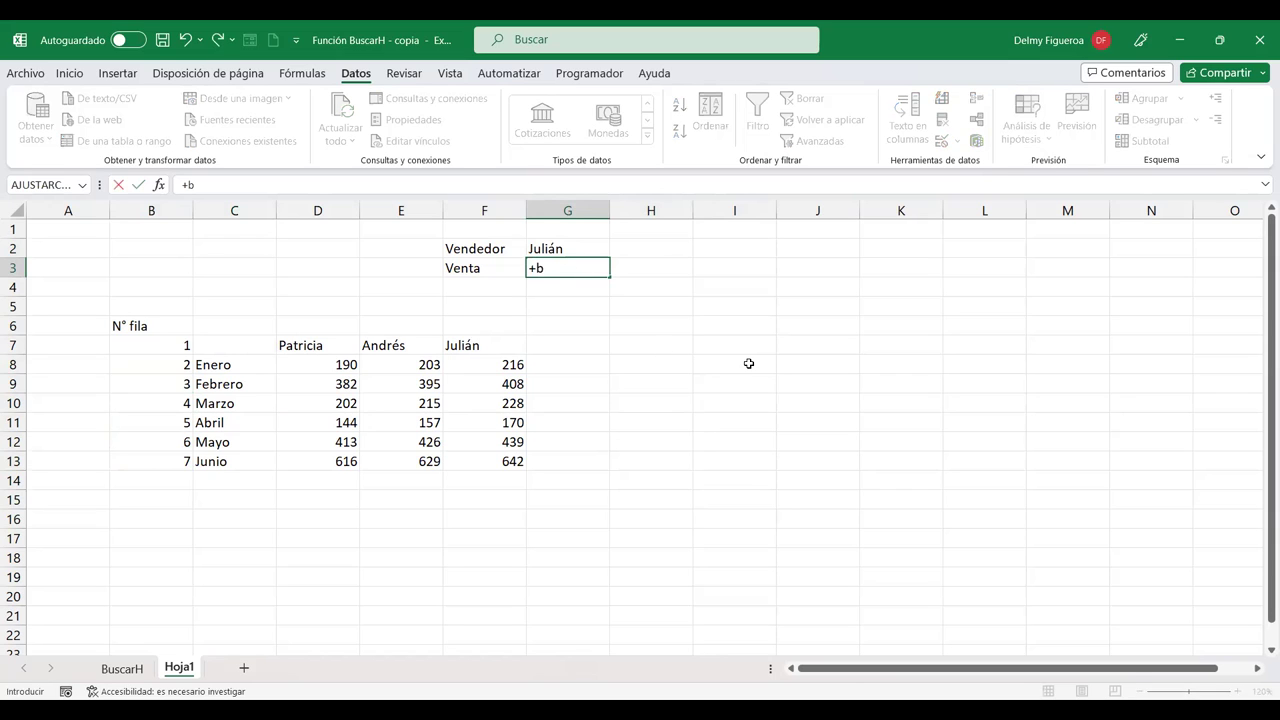
type("us")
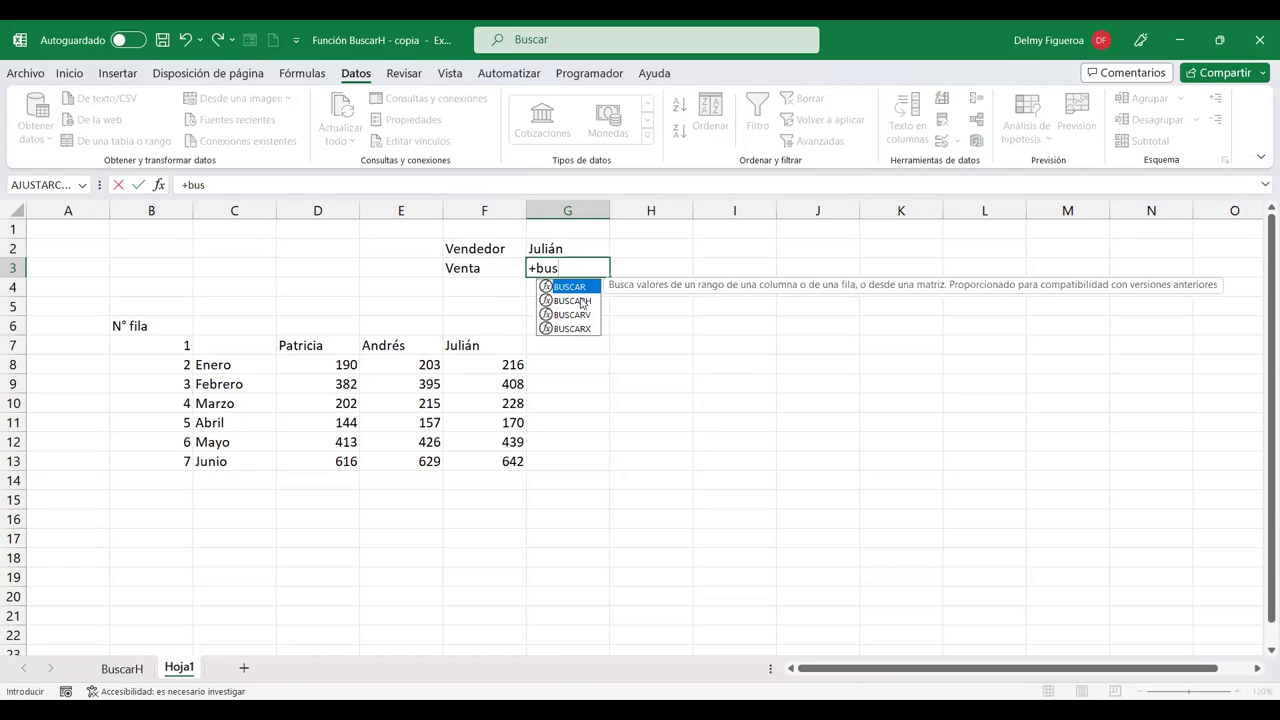
double_click(581, 299)
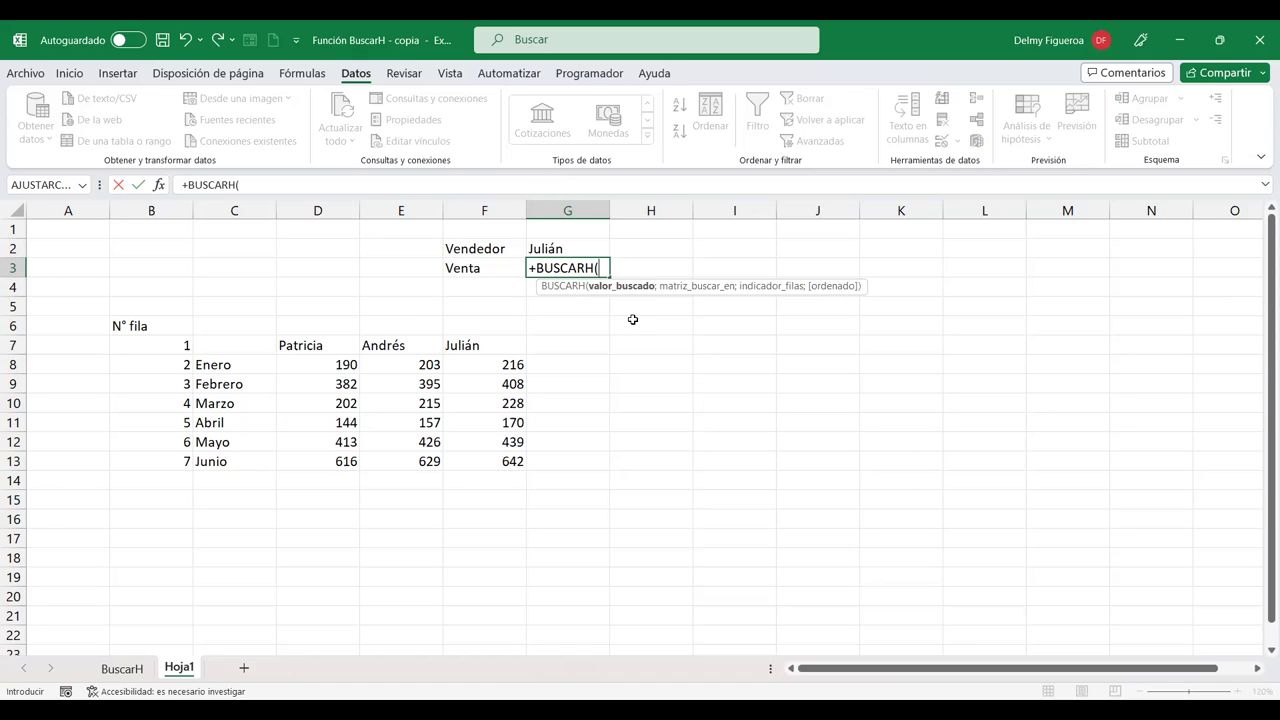
left_click(574, 243)
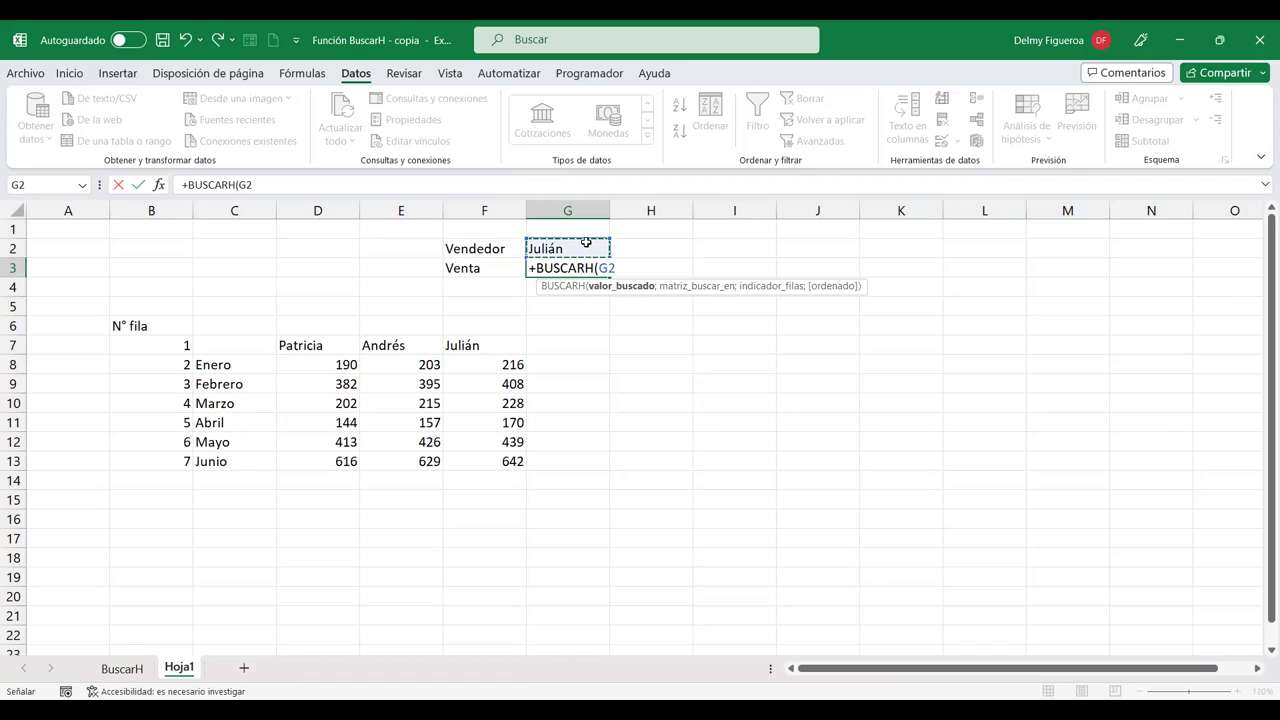
type(";")
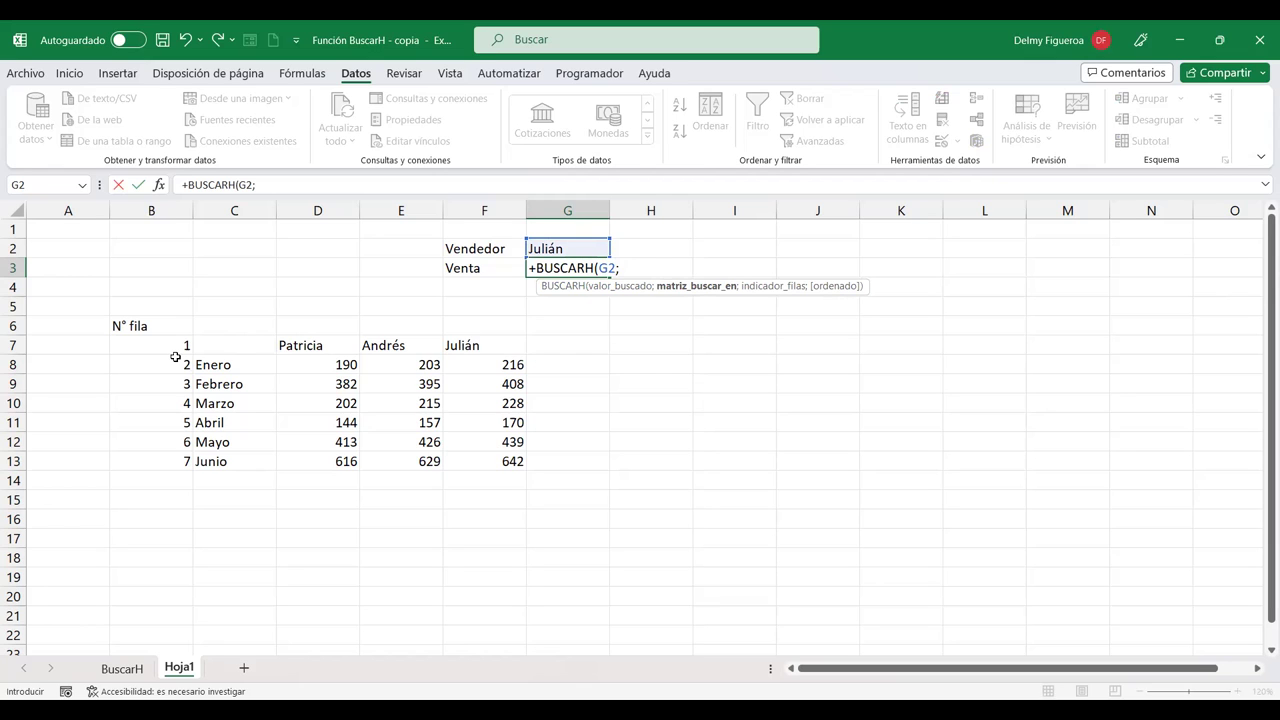
left_click_drag(200, 345, 515, 461)
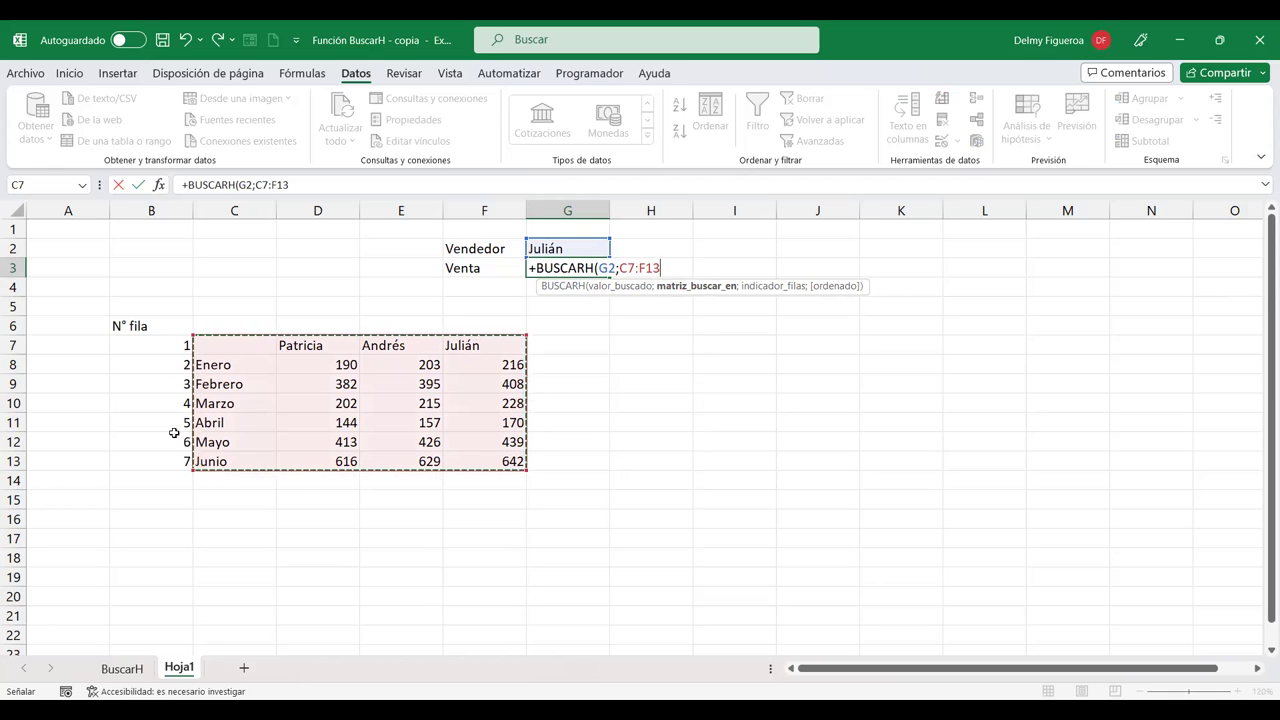
type(";")
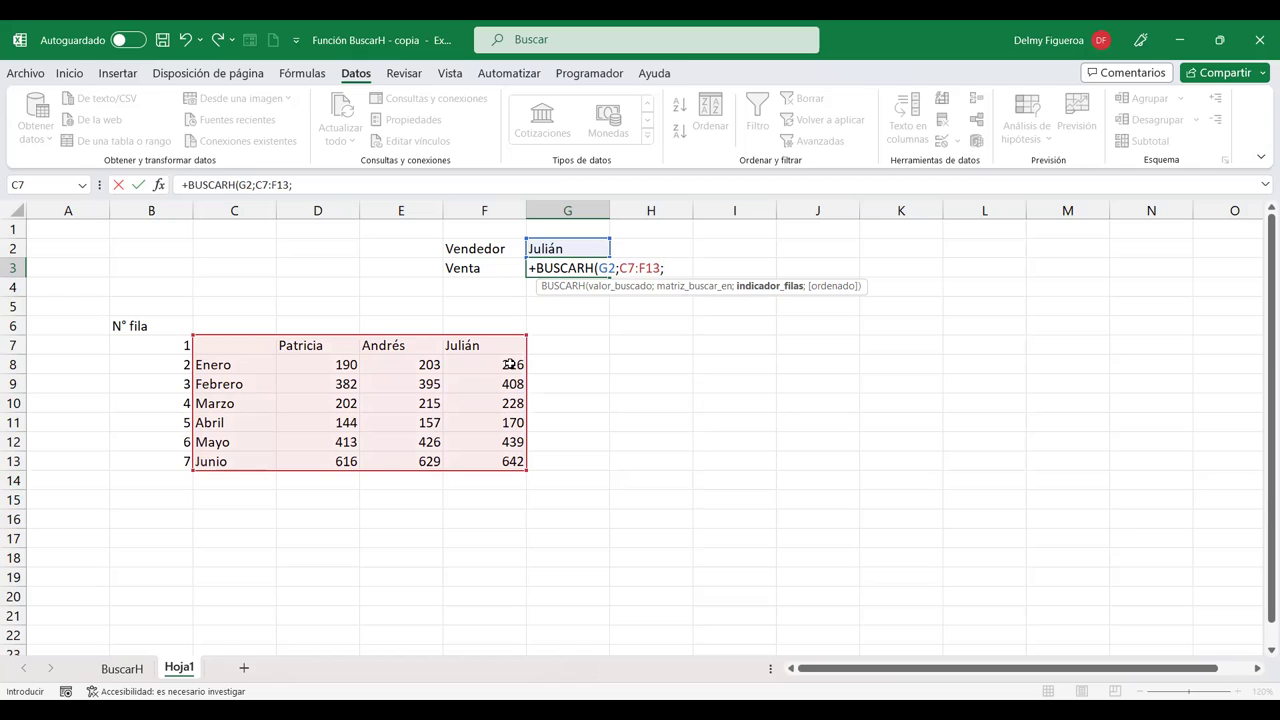
type("2;")
type(";")
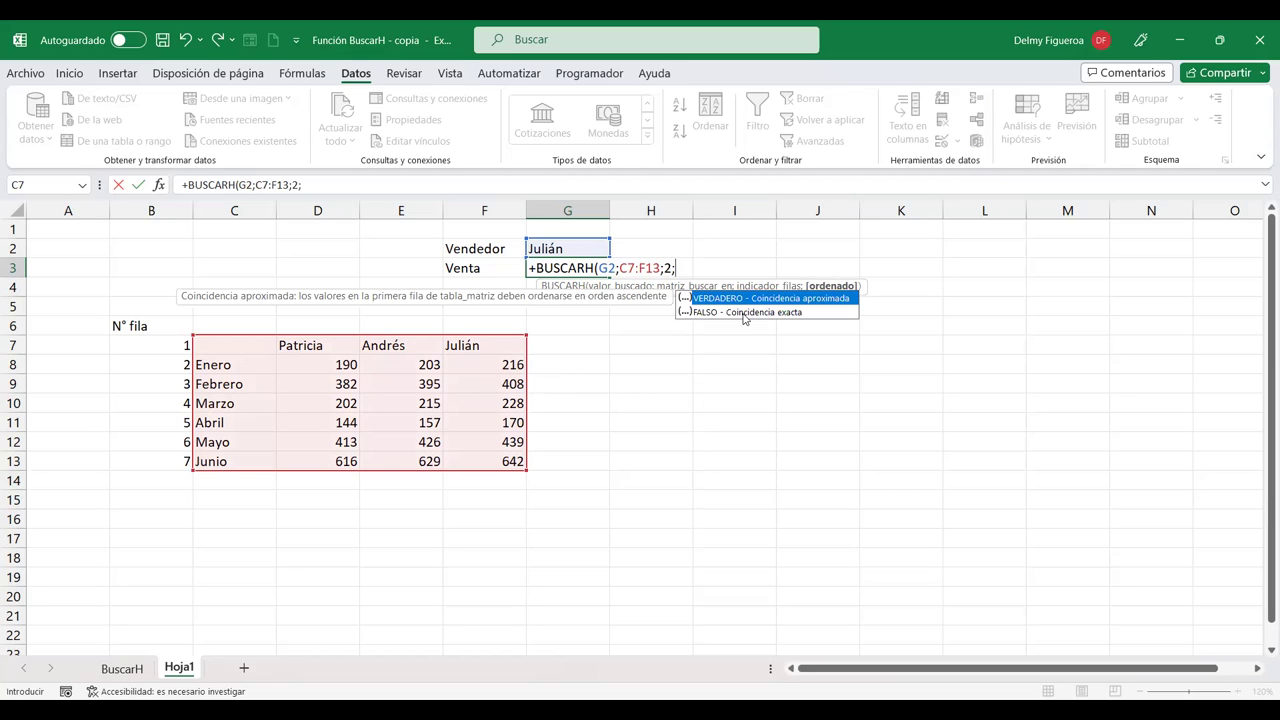
double_click(742, 312)
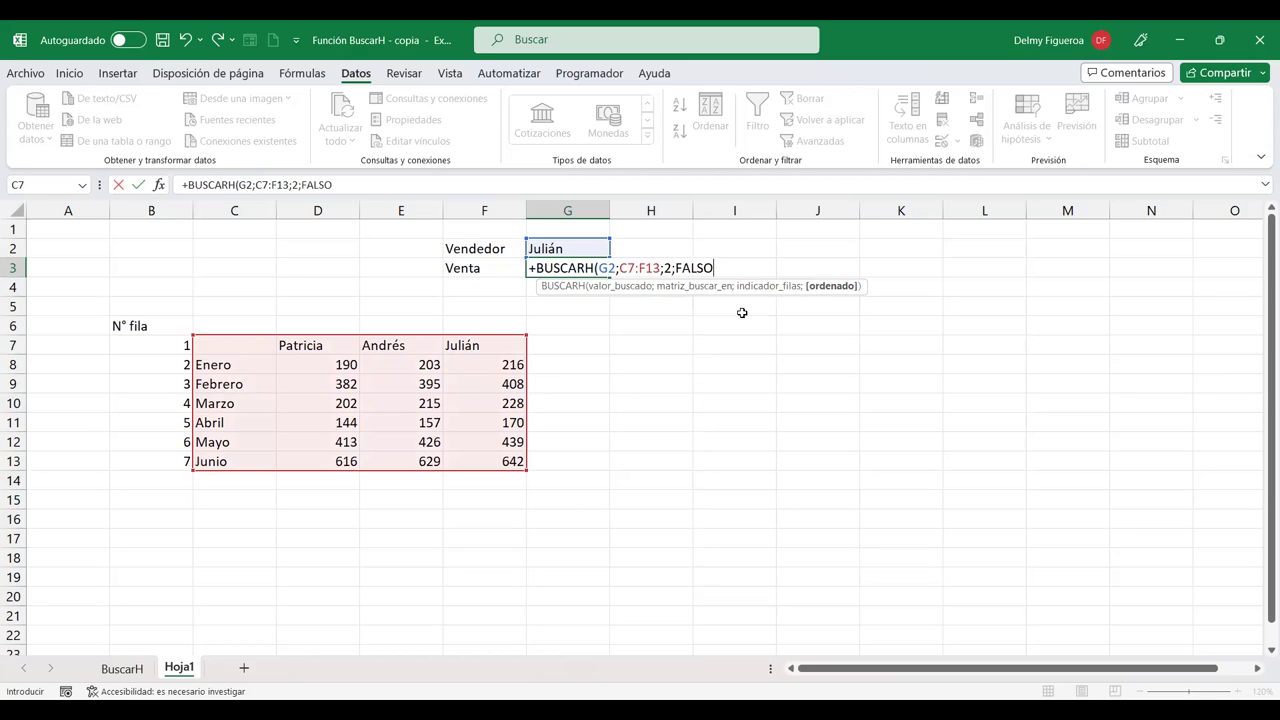
key("Return")
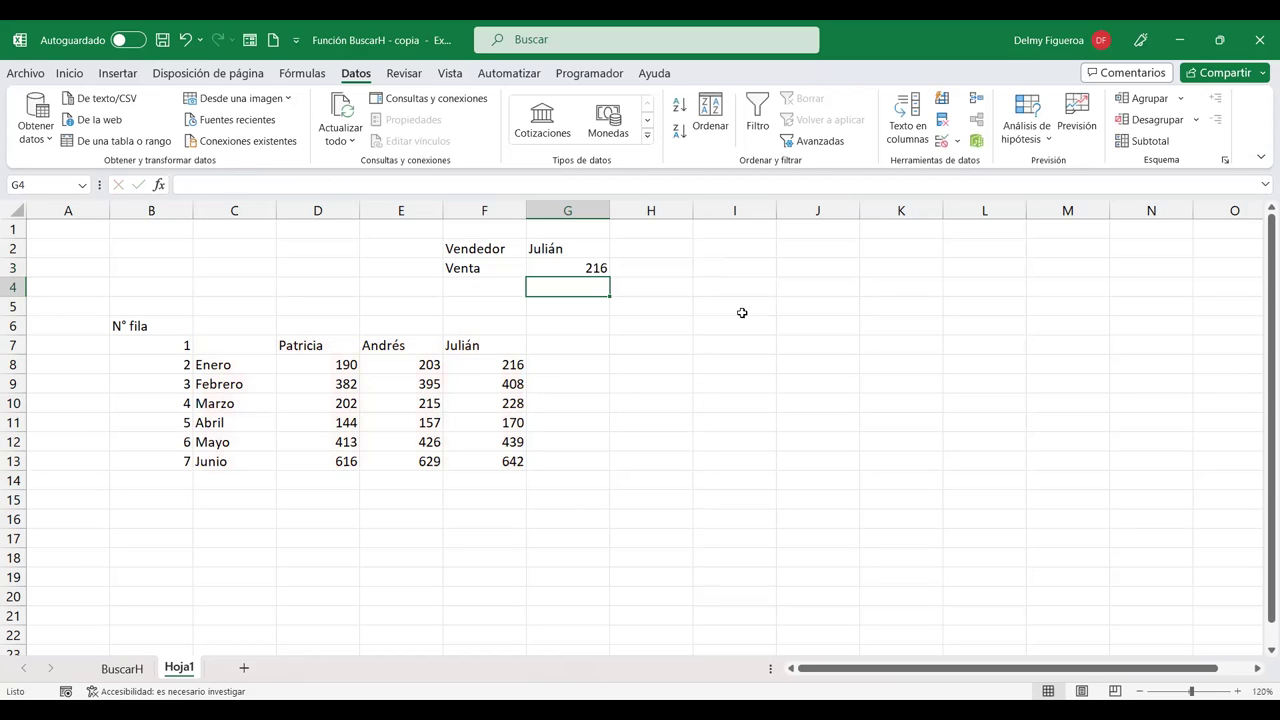
Step: Switch the Vendedor to Andrés and compare Venta with his Enero value in E8
left_click(577, 248)
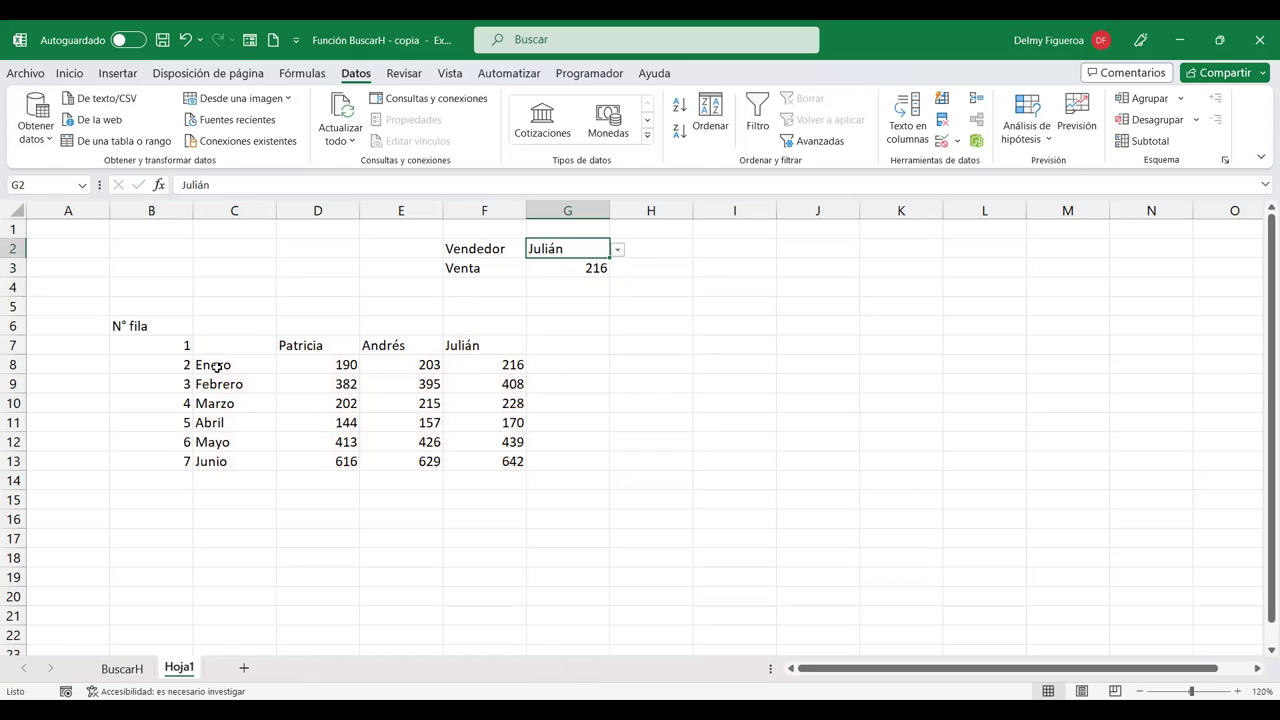
left_click(495, 364)
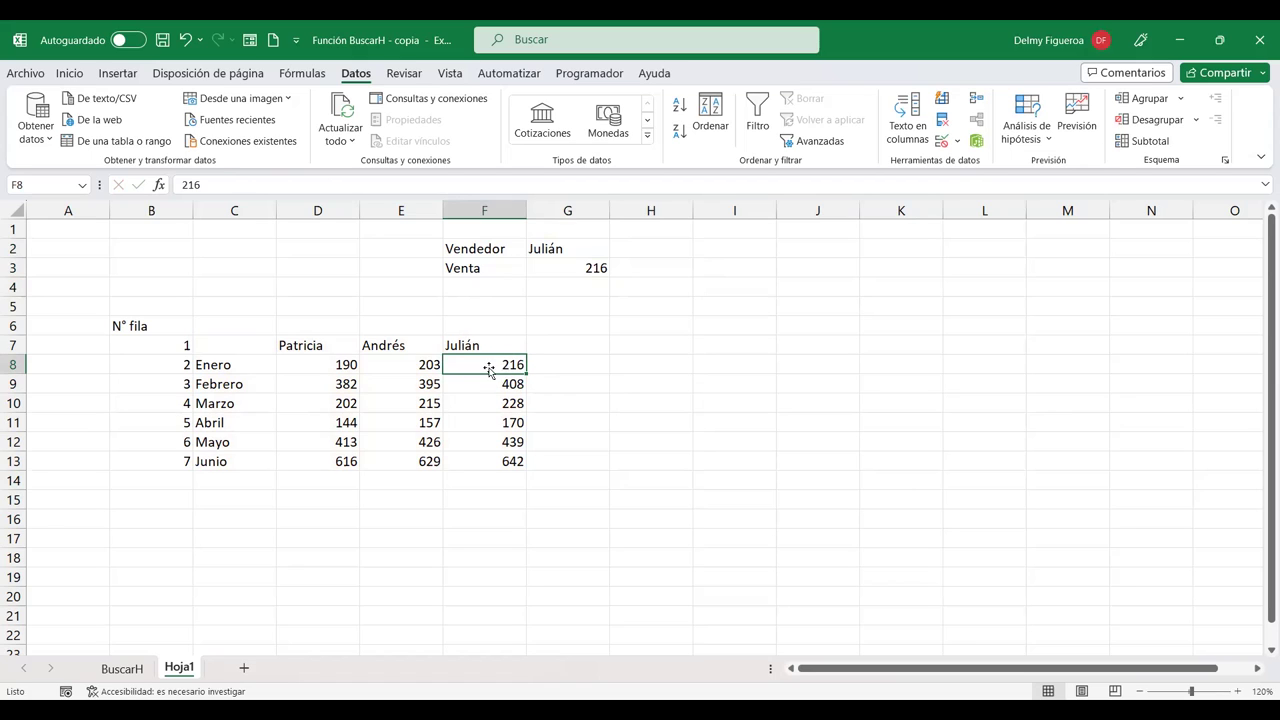
left_click(595, 250)
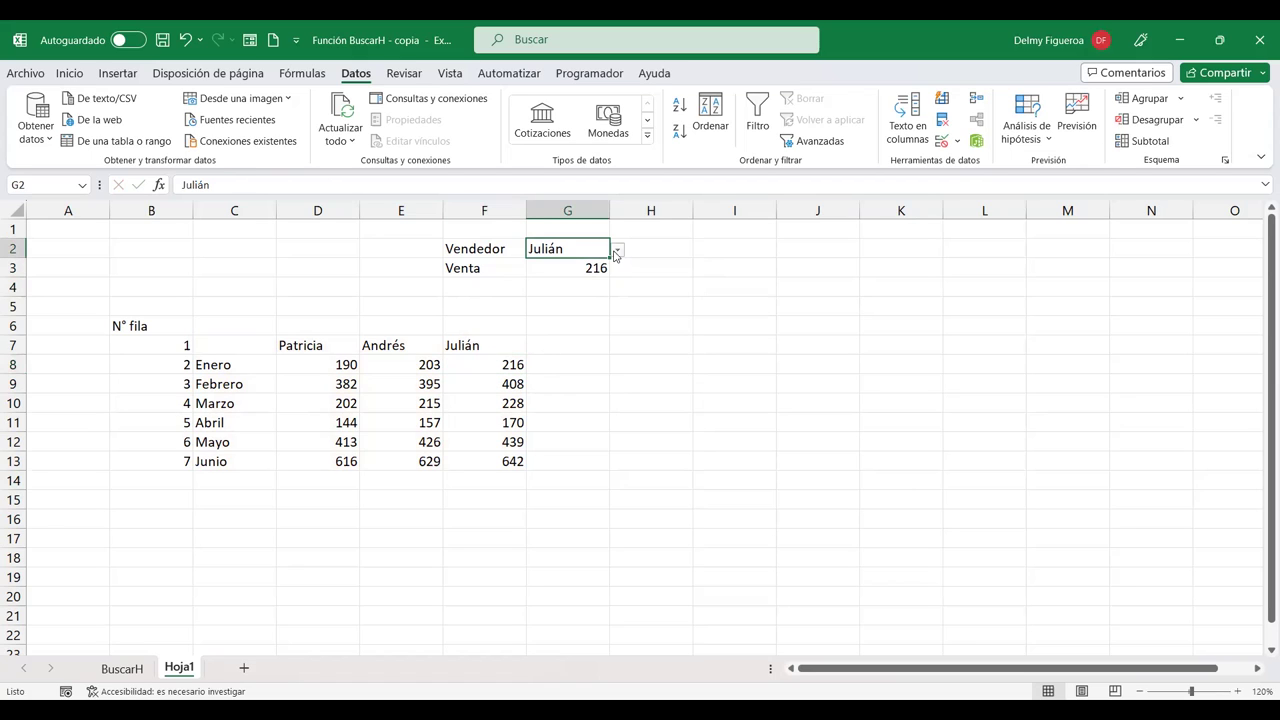
left_click(618, 251)
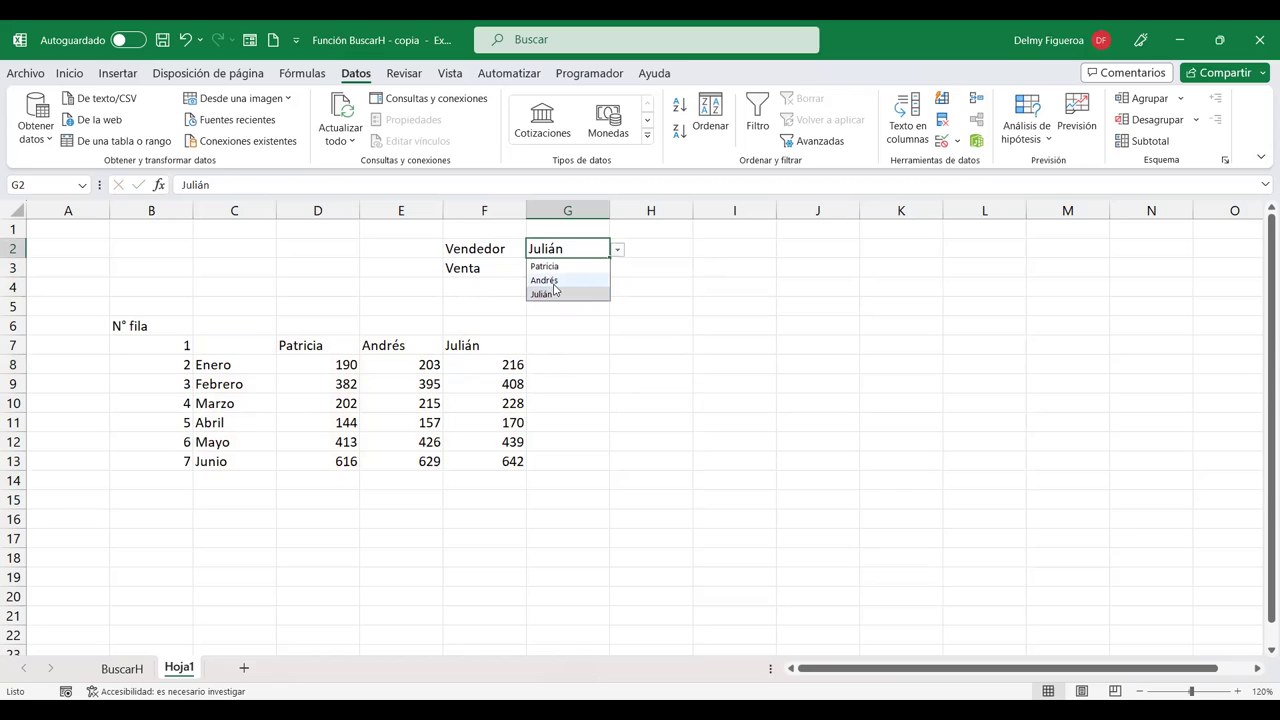
left_click(554, 282)
left_click(400, 364)
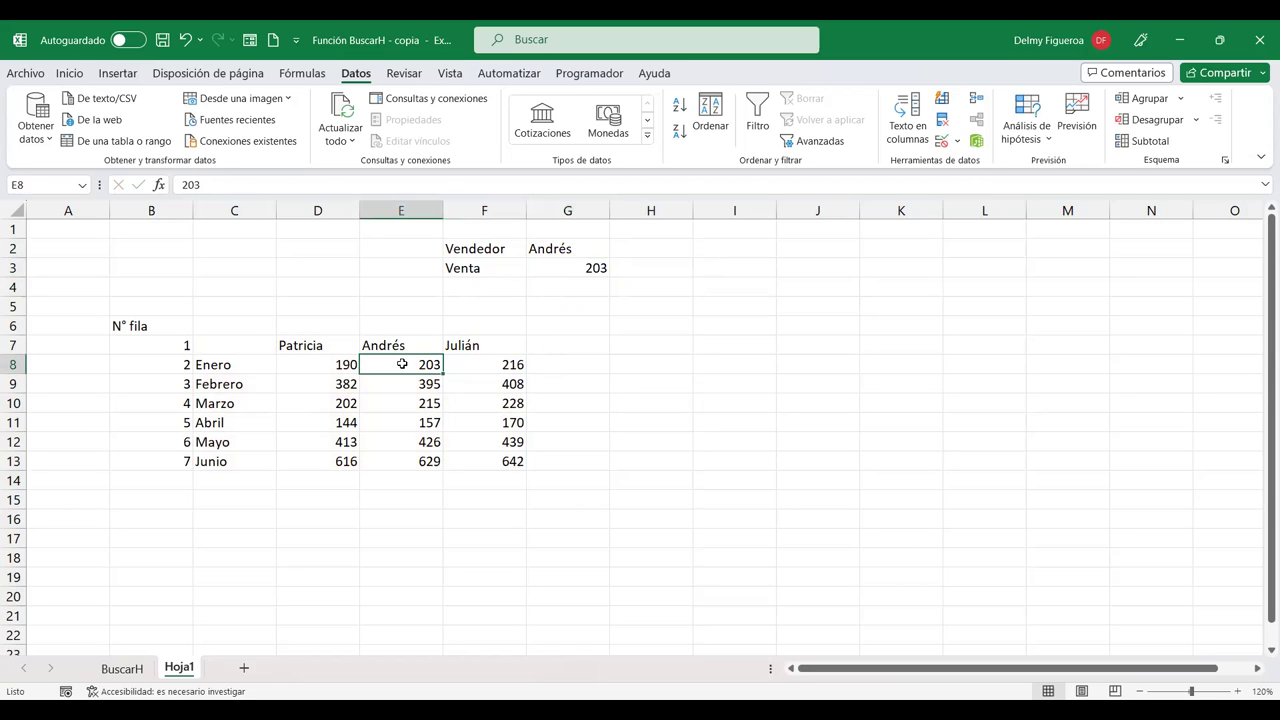
double_click(582, 269)
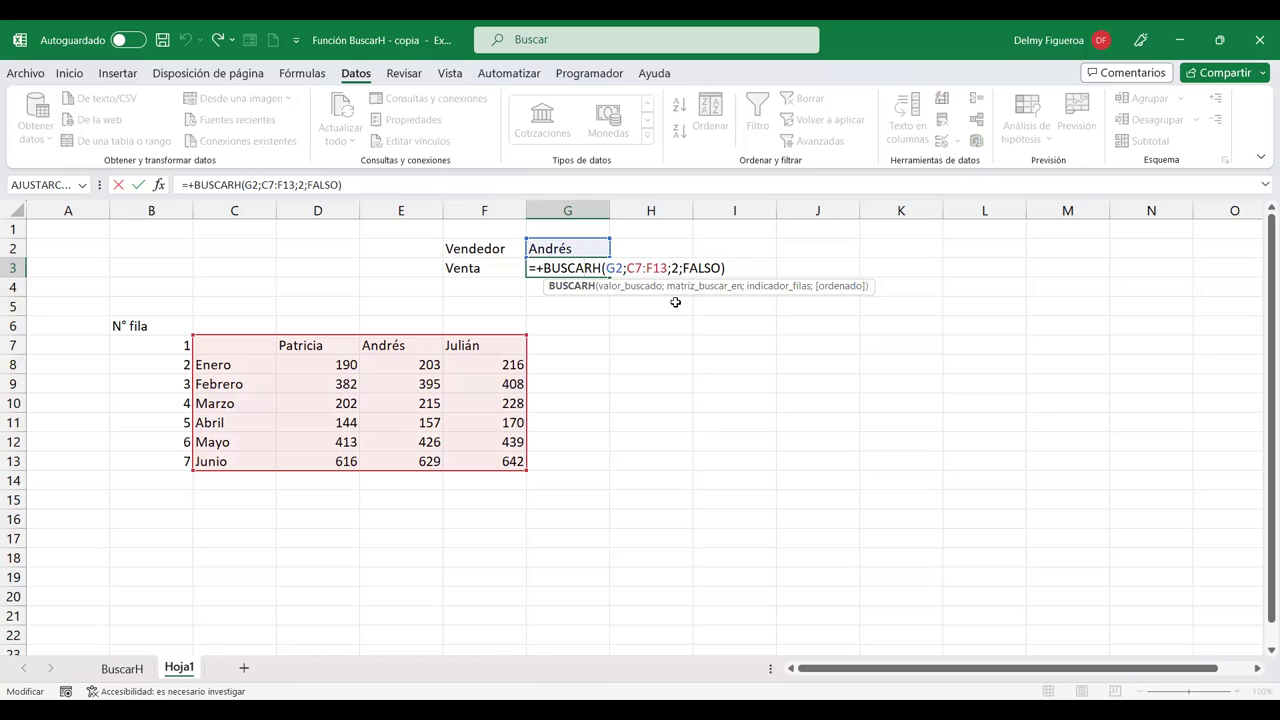
key("Return")
Step: Switch the Vendedor to Patricia, confirming Venta shows her Enero 190
left_click(578, 246)
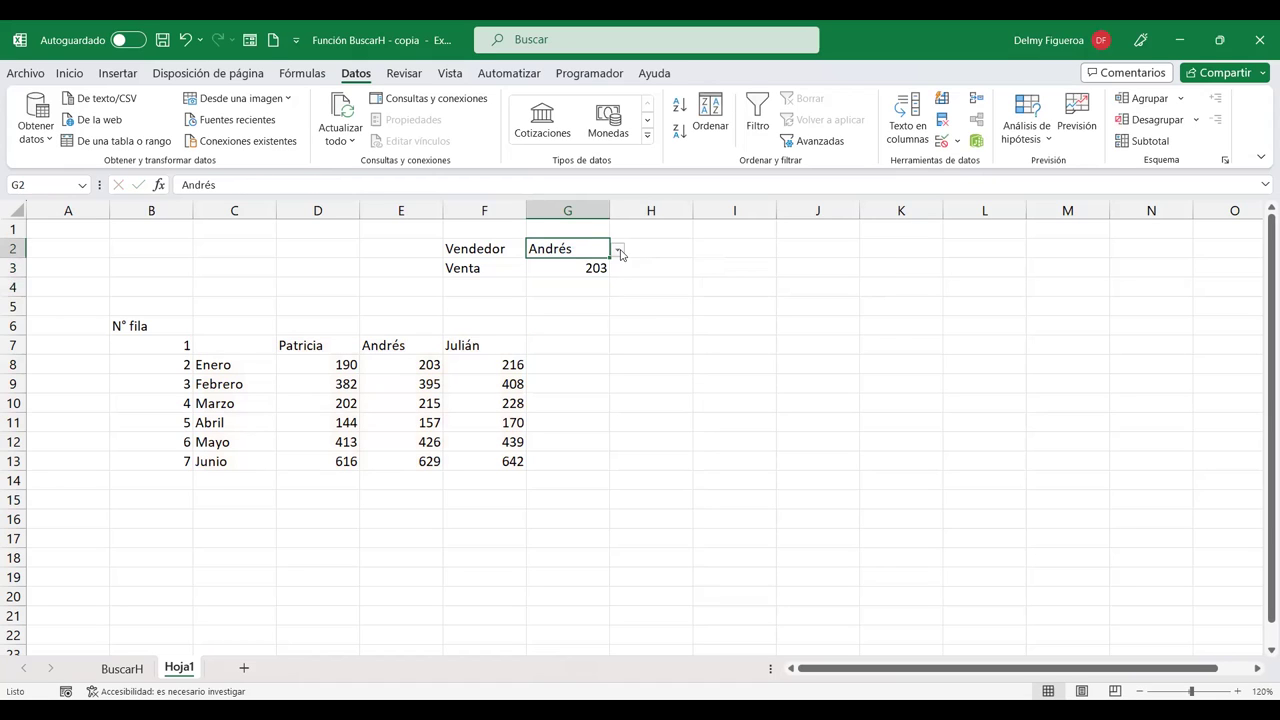
left_click(620, 250)
left_click(548, 264)
left_click(334, 366)
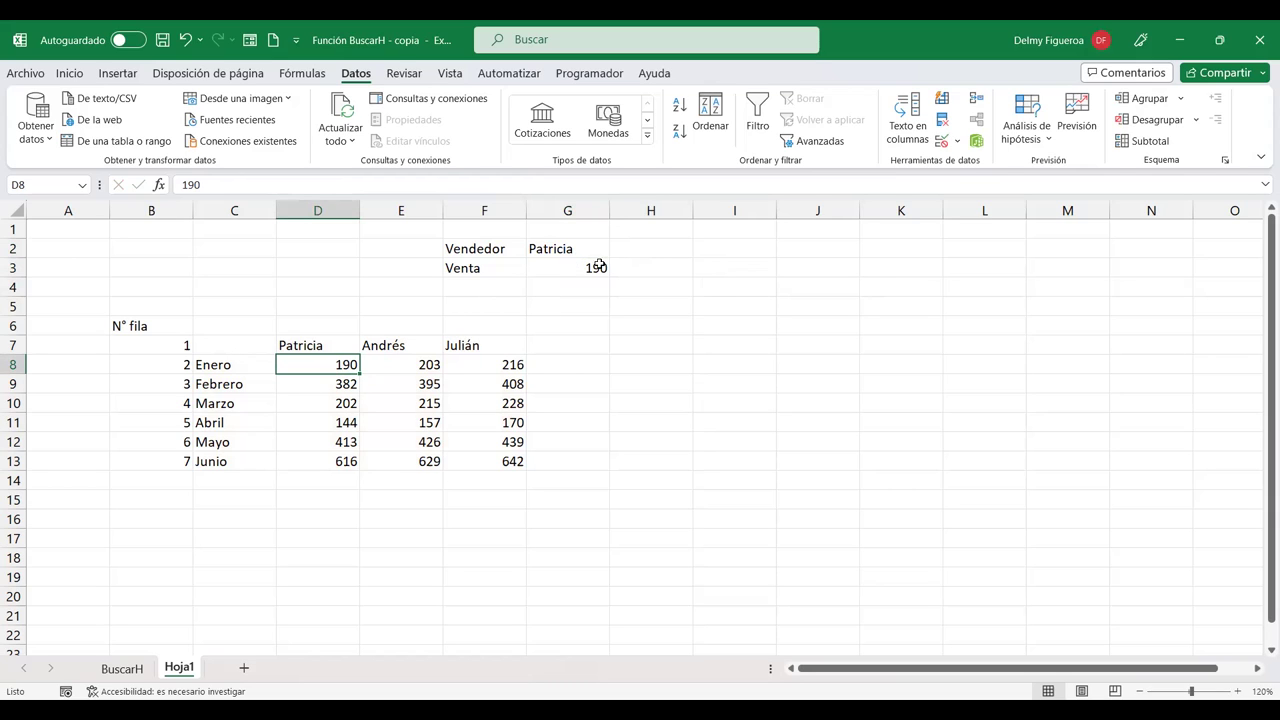
left_click(222, 440)
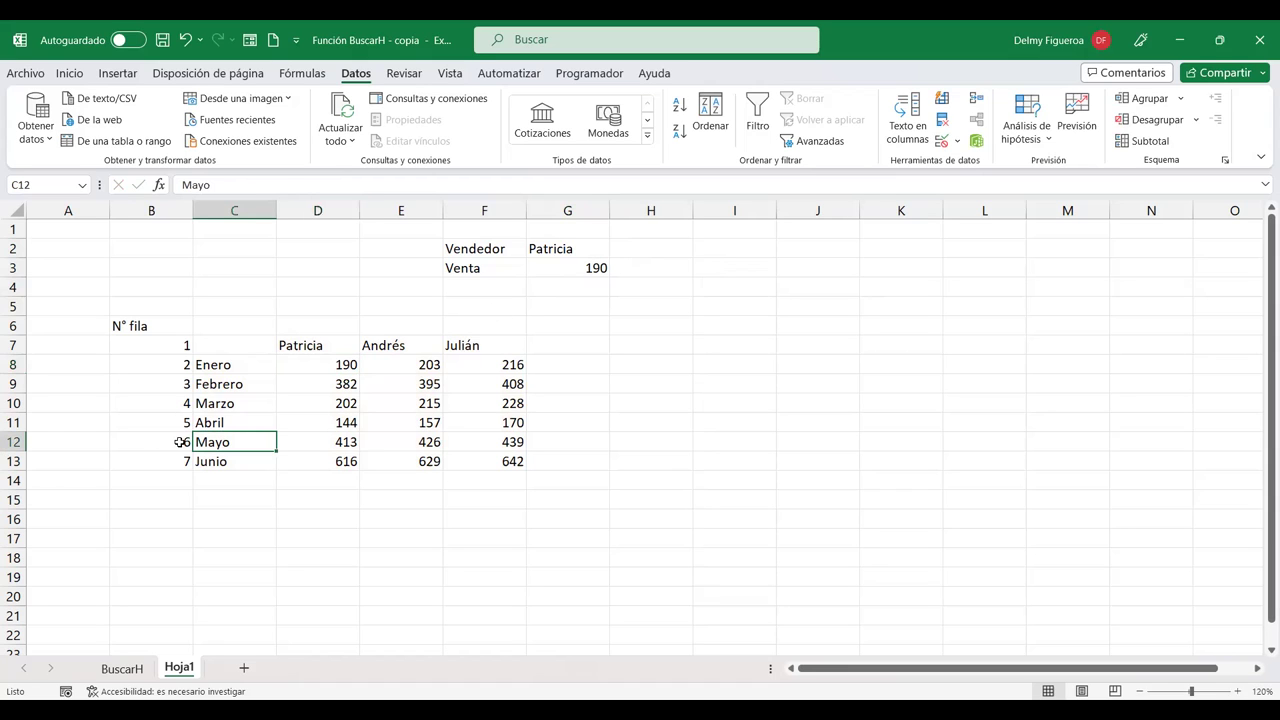
double_click(589, 267)
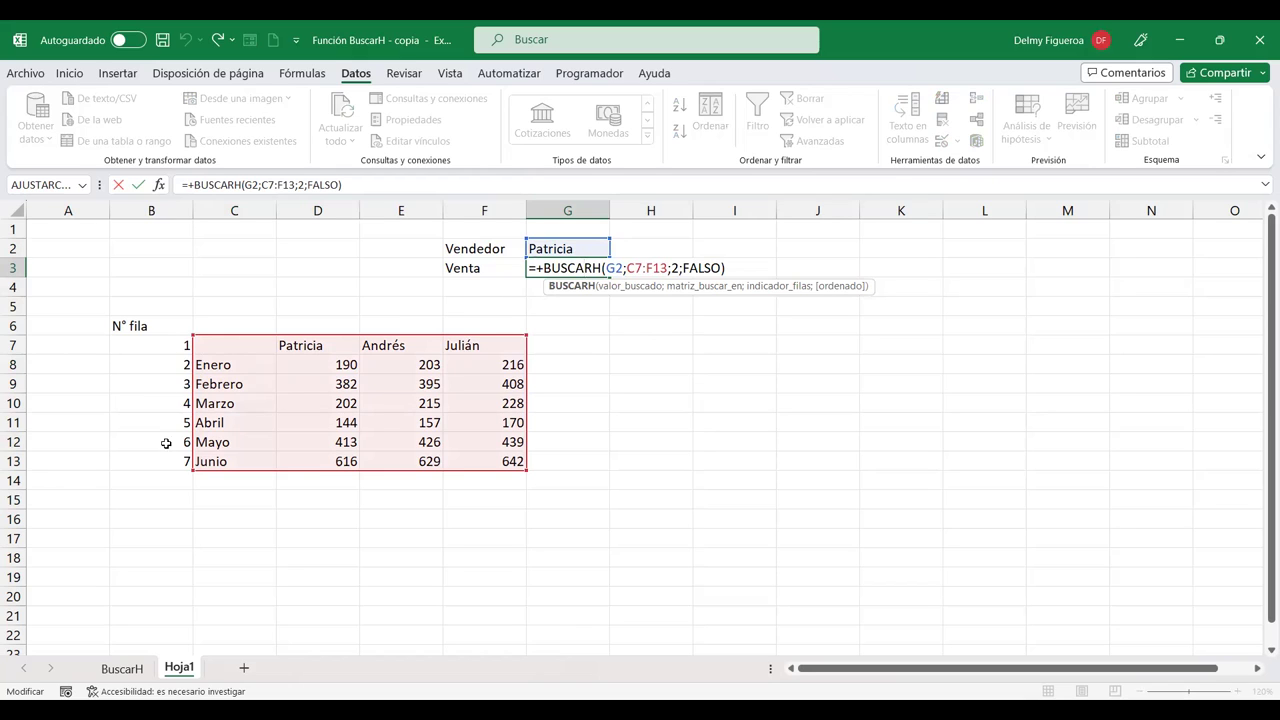
Step: Change the BUSCARH row index in G3 from 2 to 6 for Mayo
left_click(677, 268)
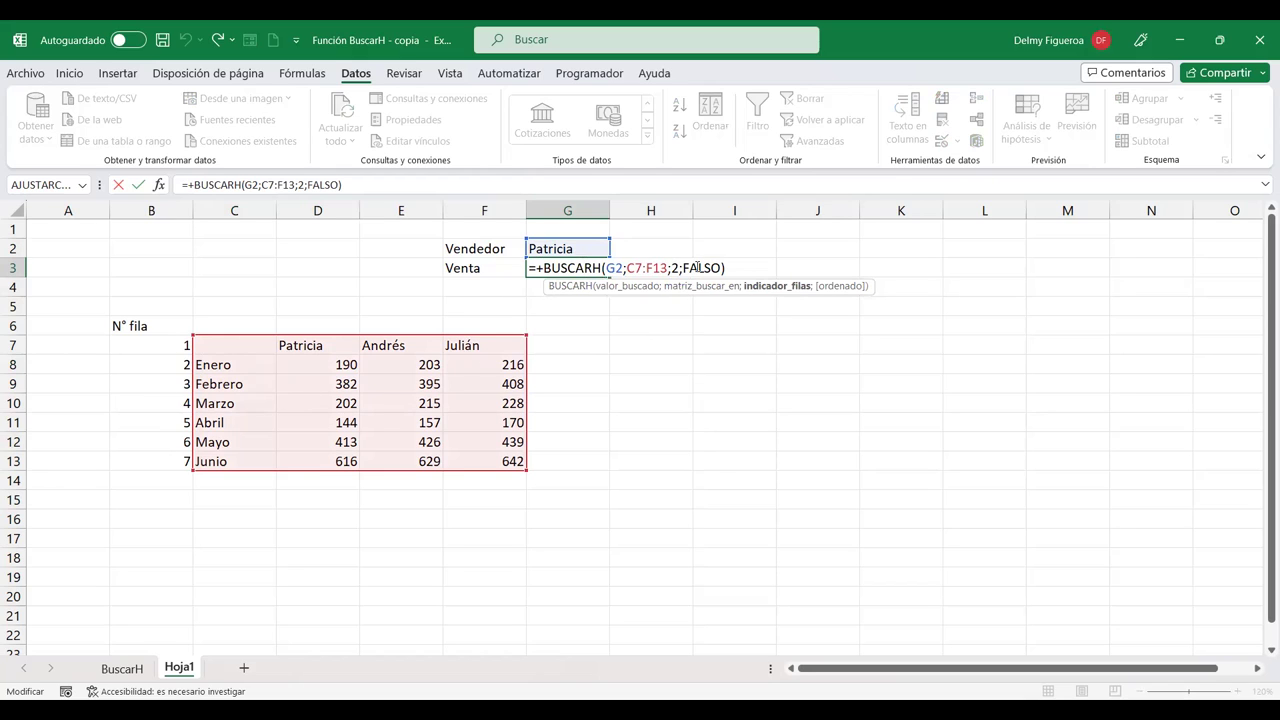
key("Delete")
type("6")
key("Return")
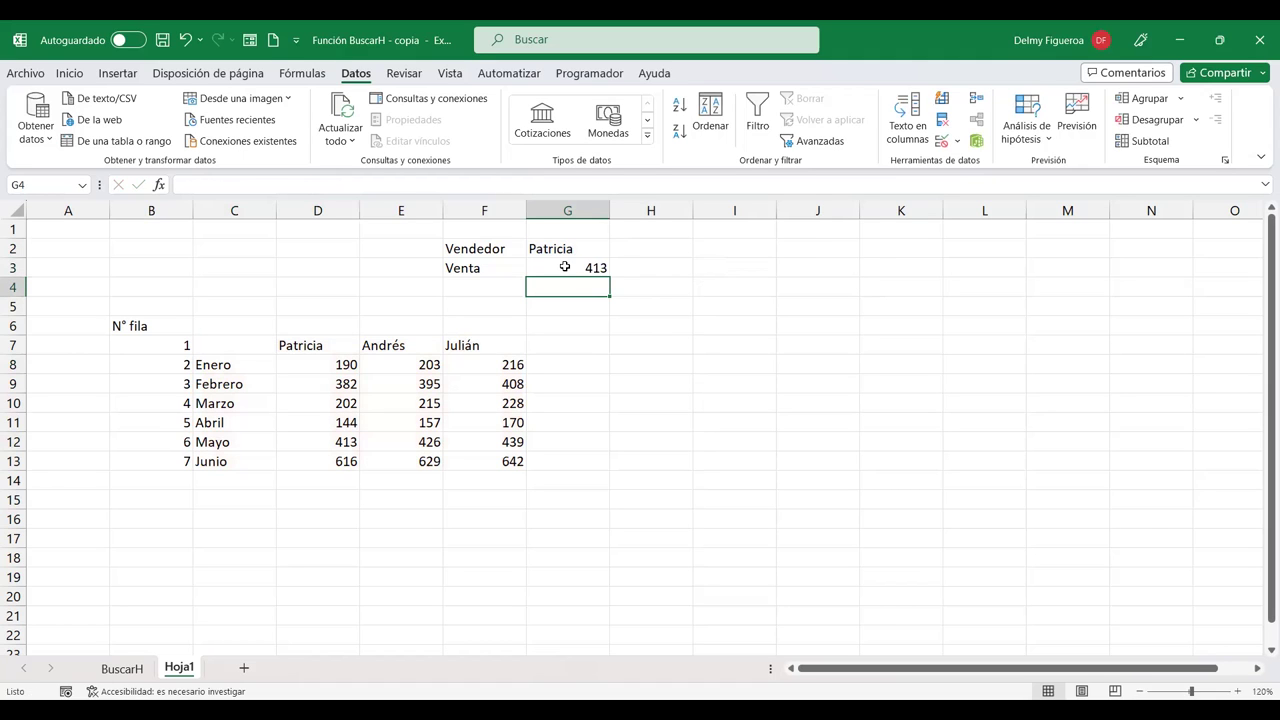
left_click(566, 266)
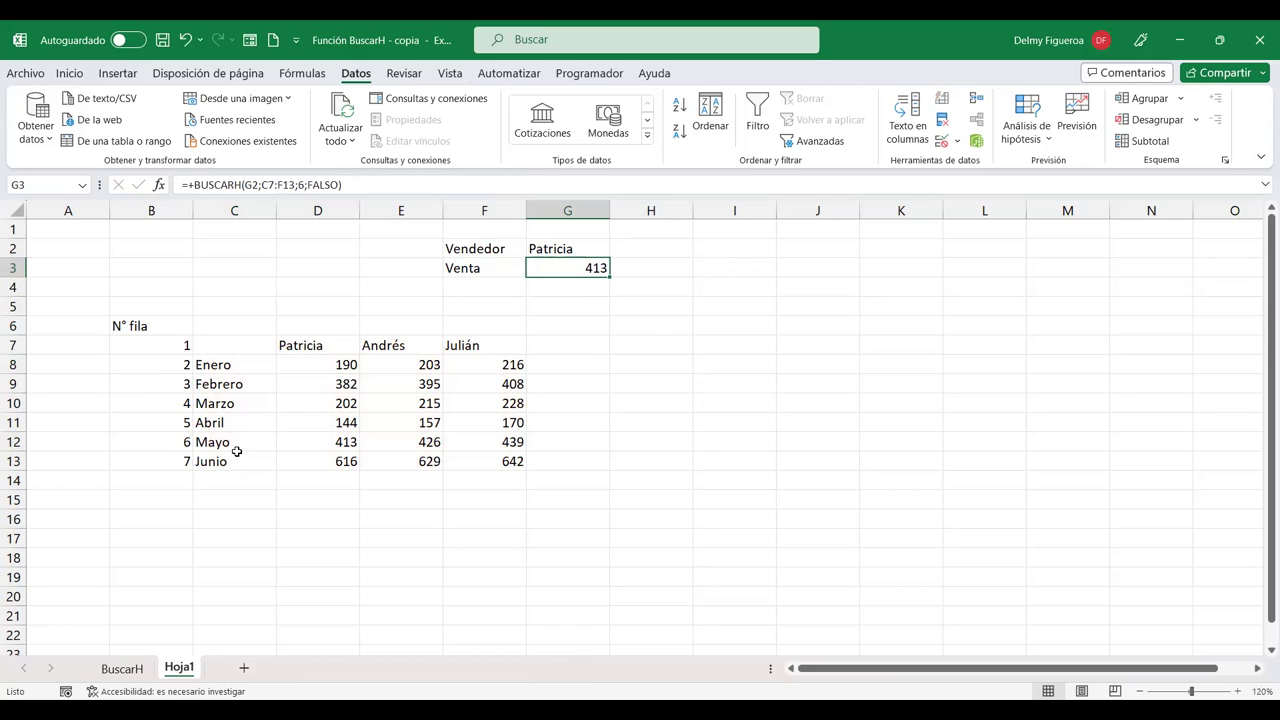
left_click(325, 438)
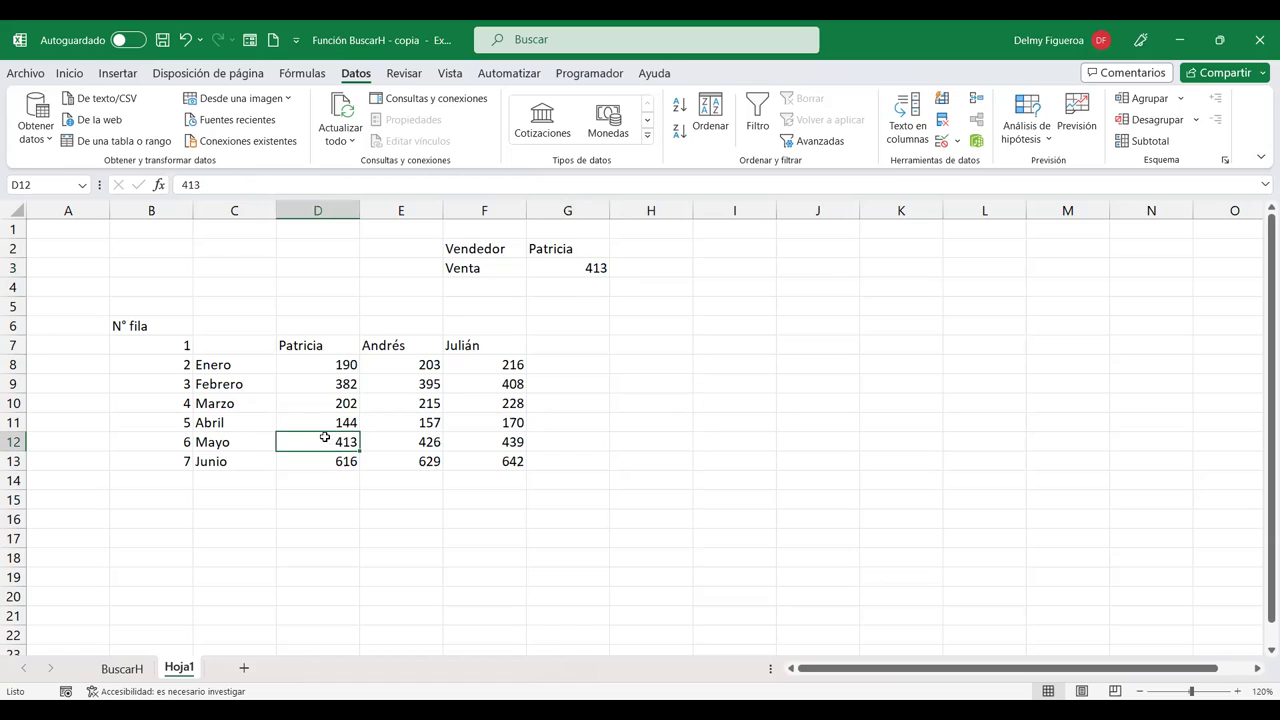
Step: Test the Vendedor drop-down with Andrés, then Julián, whose Mayo sale shows 439
left_click(545, 252)
left_click(619, 251)
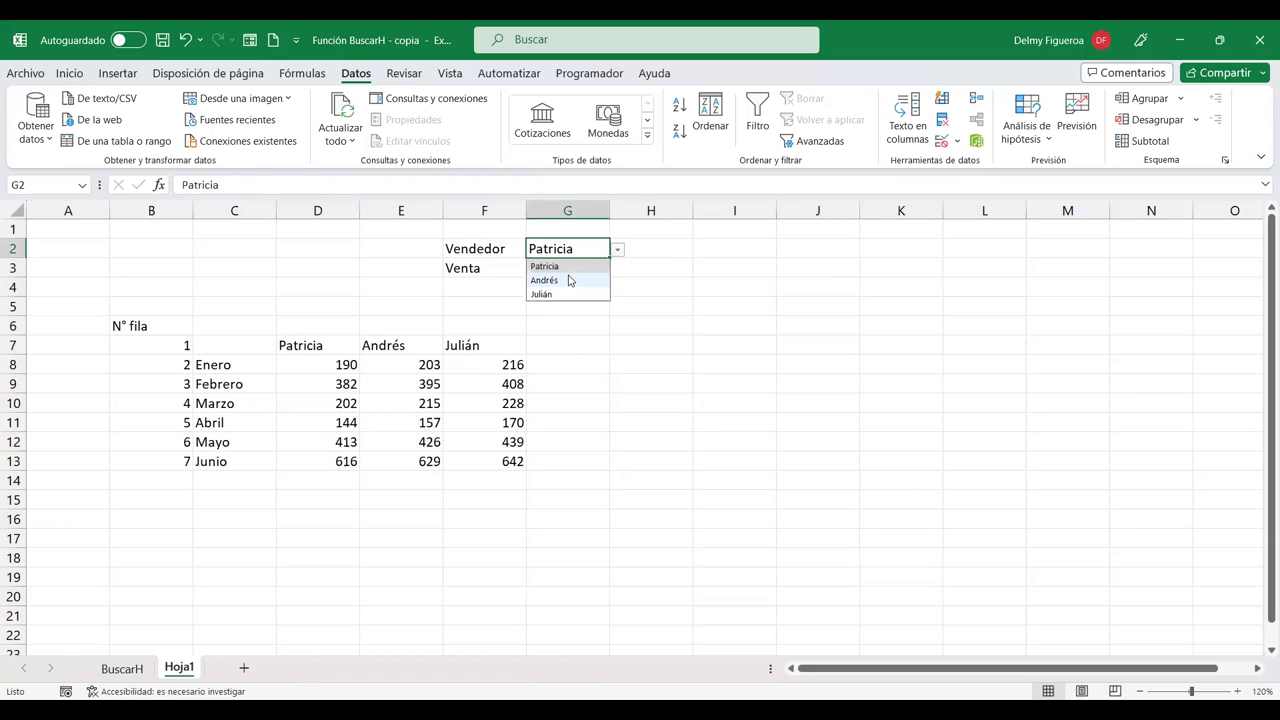
left_click(544, 280)
left_click(428, 440)
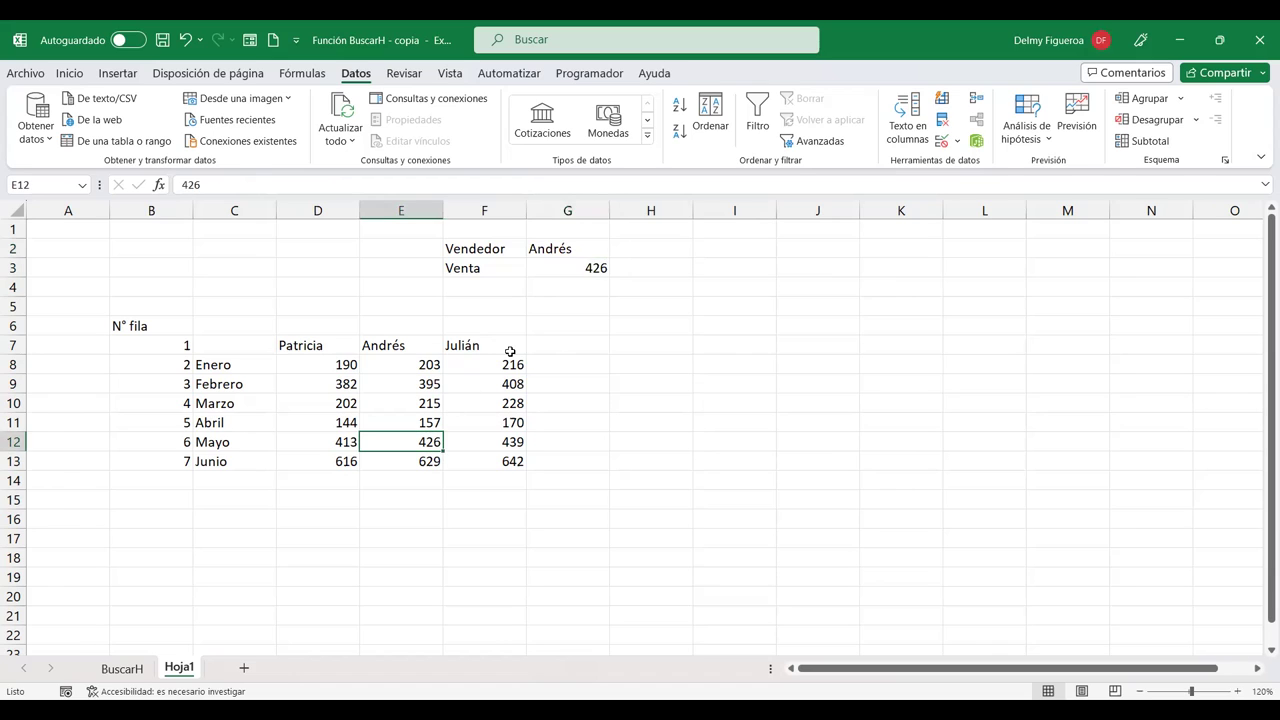
left_click(599, 245)
left_click(619, 251)
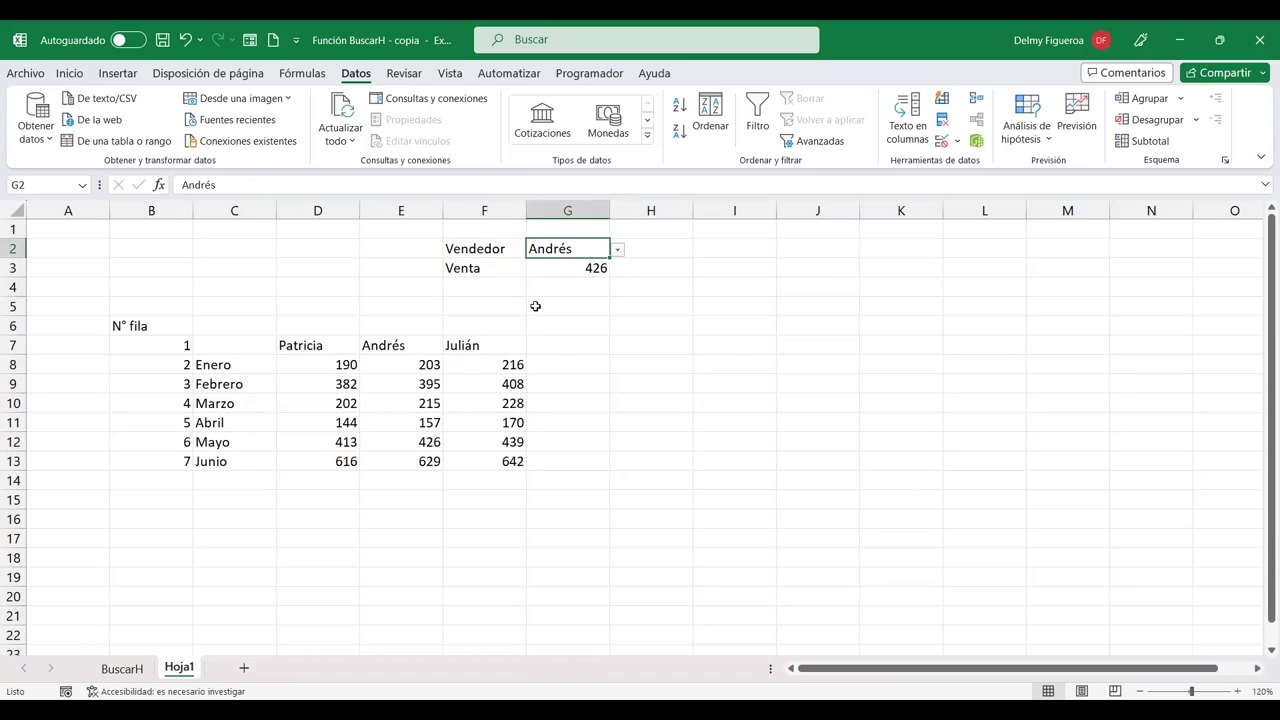
left_click(553, 295)
left_click(484, 437)
left_click(567, 268)
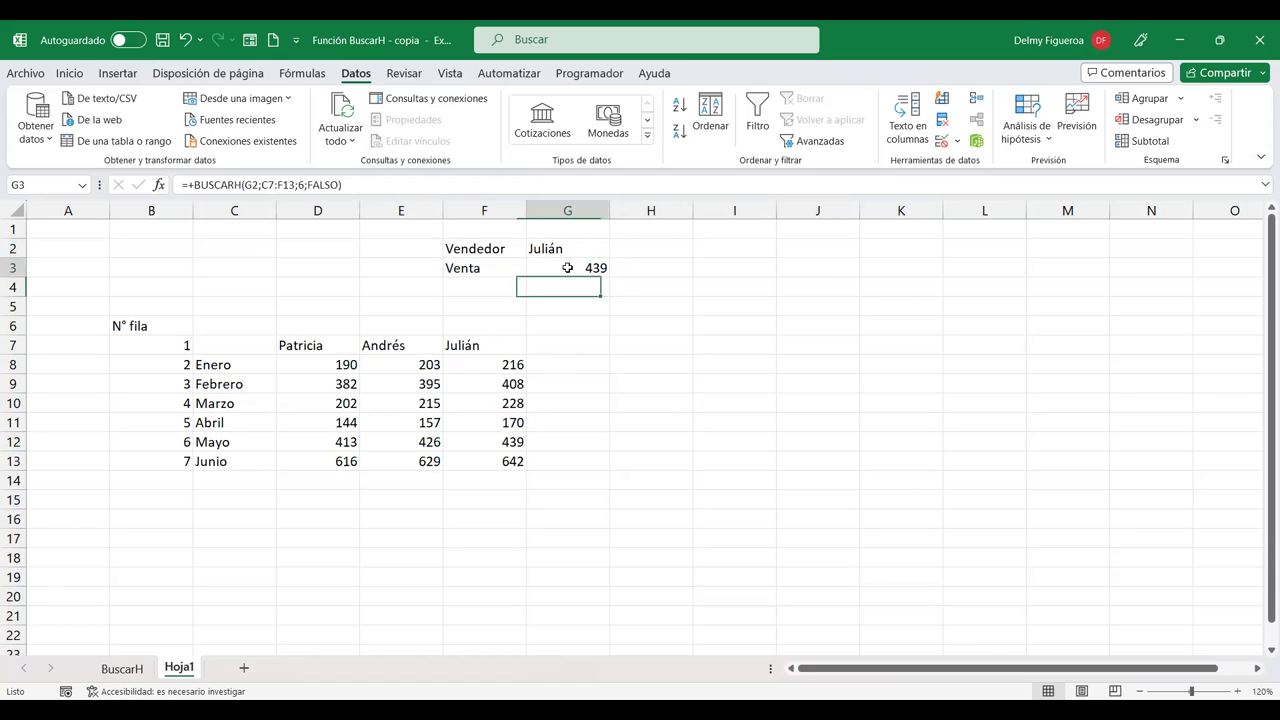
left_click(660, 240)
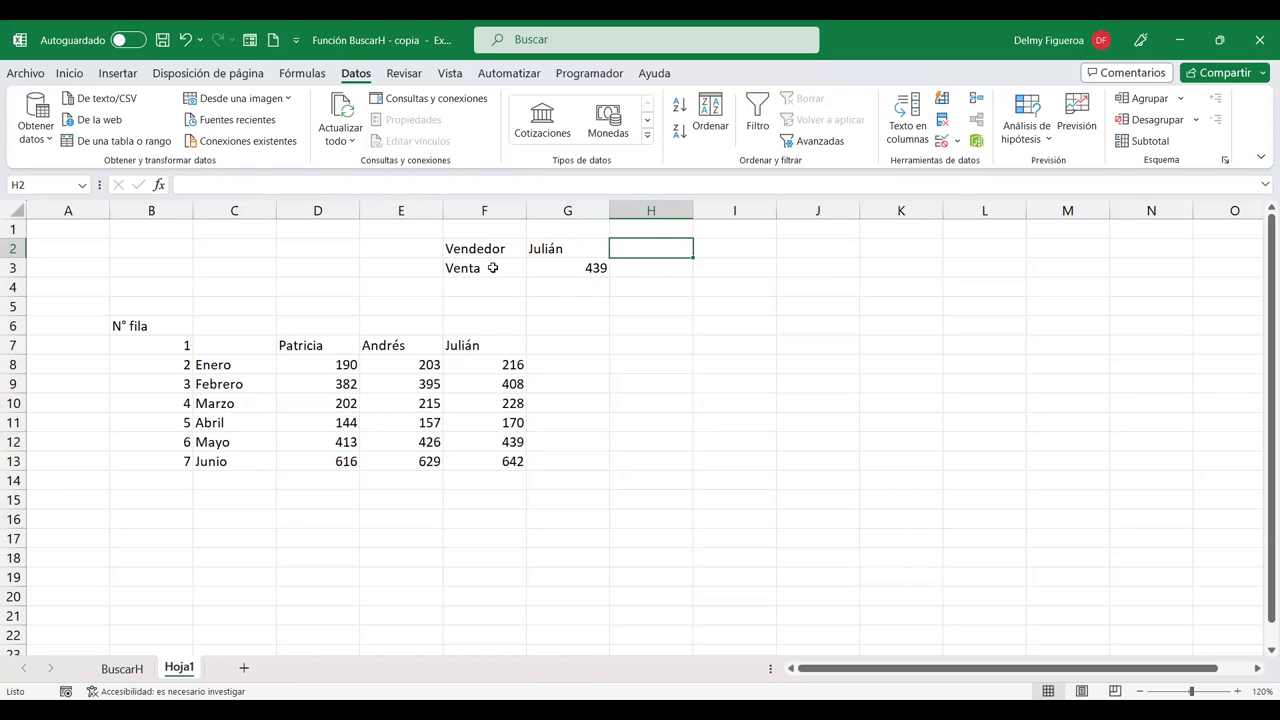
Step: Move the Venta label and its result from F3:G3 to H4:I4
left_click(493, 268)
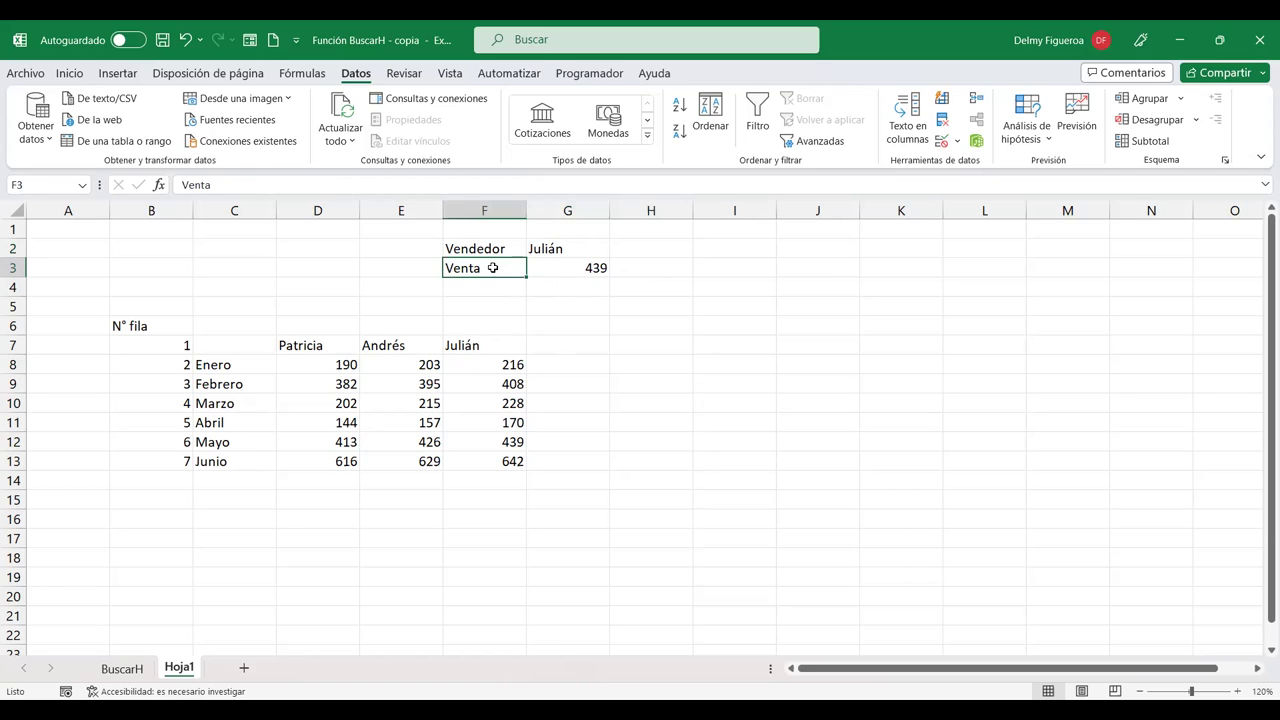
left_click_drag(500, 268, 554, 268)
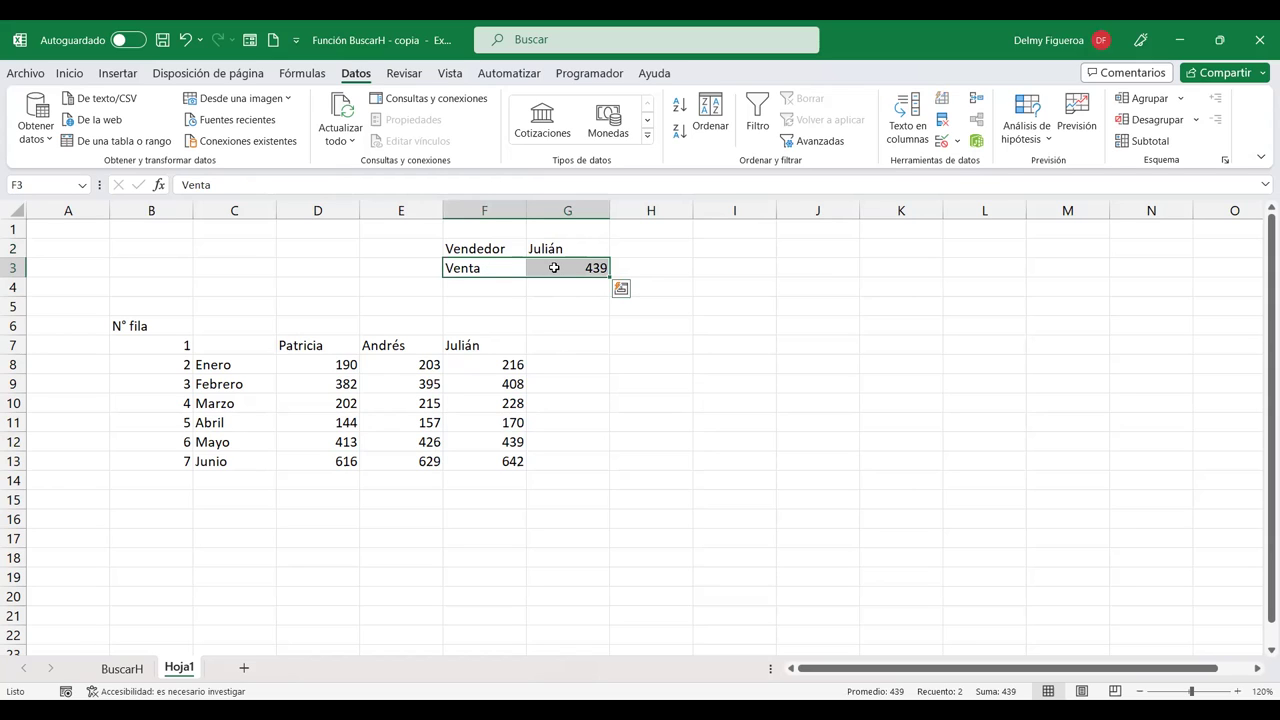
key("ctrl+c")
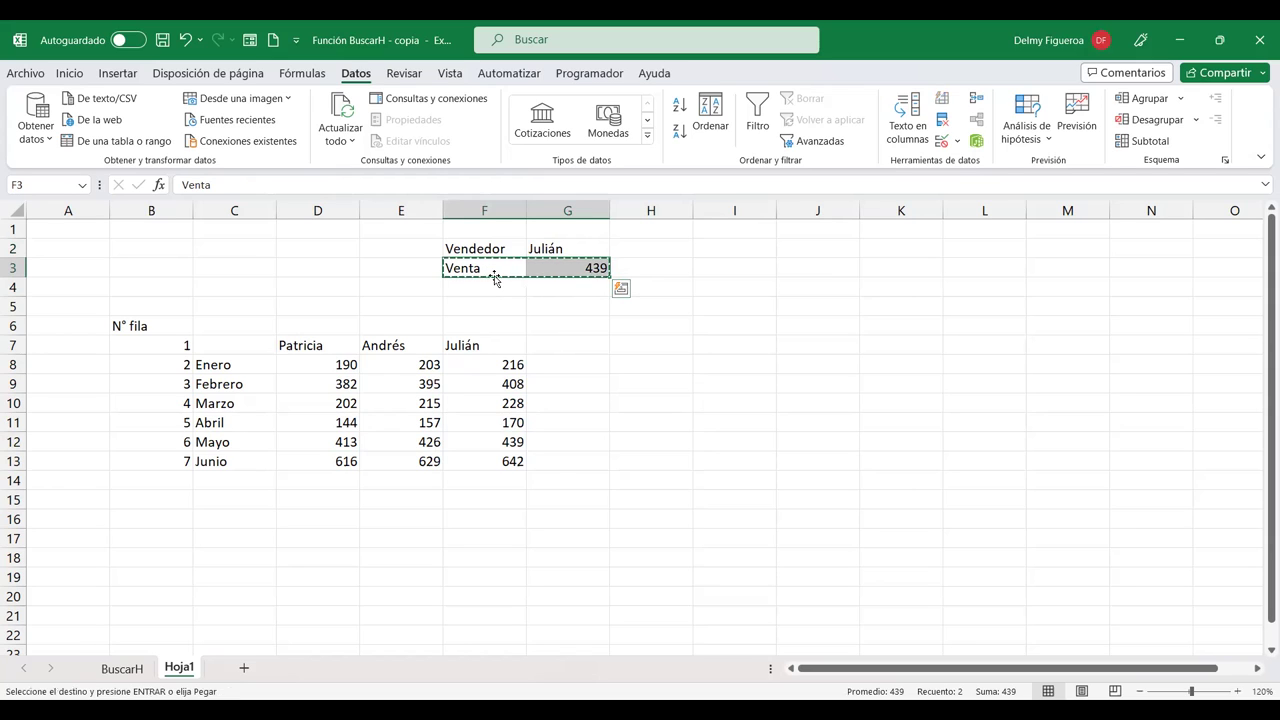
left_click(652, 287)
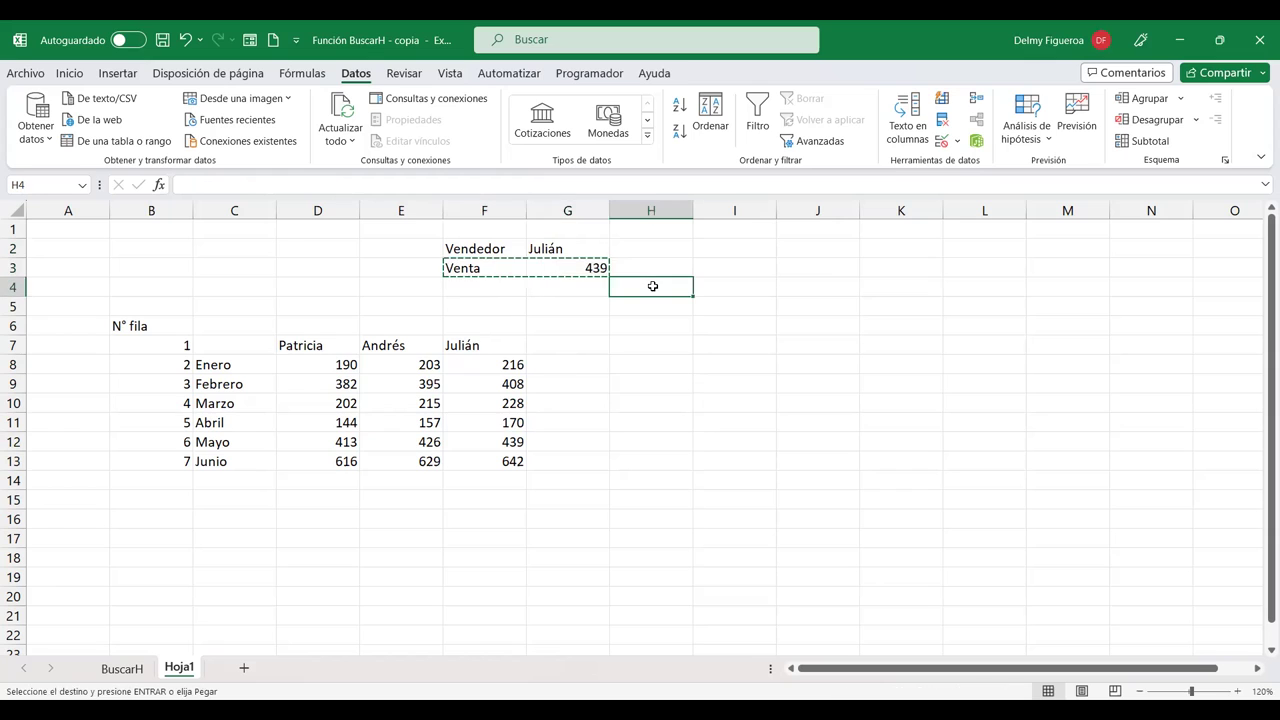
key("ctrl+v")
Step: Label F3 as Mes and check the relocated Venta formula in I4
left_click(479, 266)
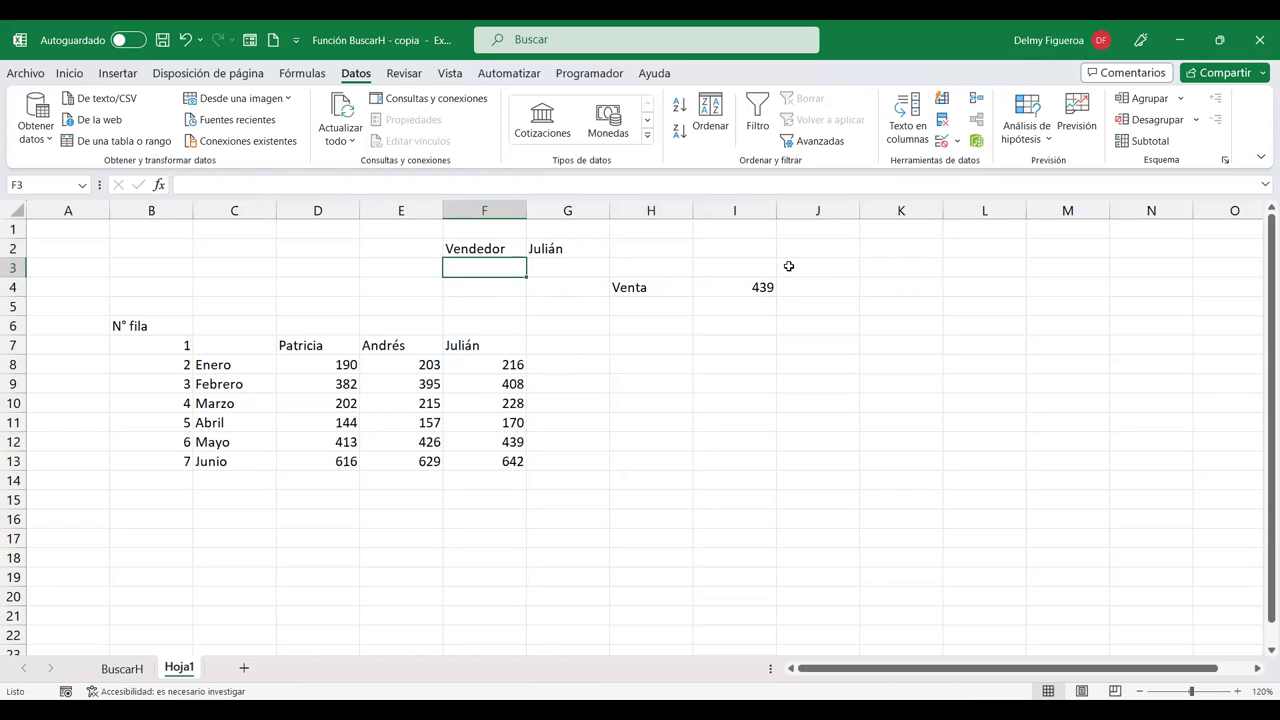
type("Mes")
key("Return")
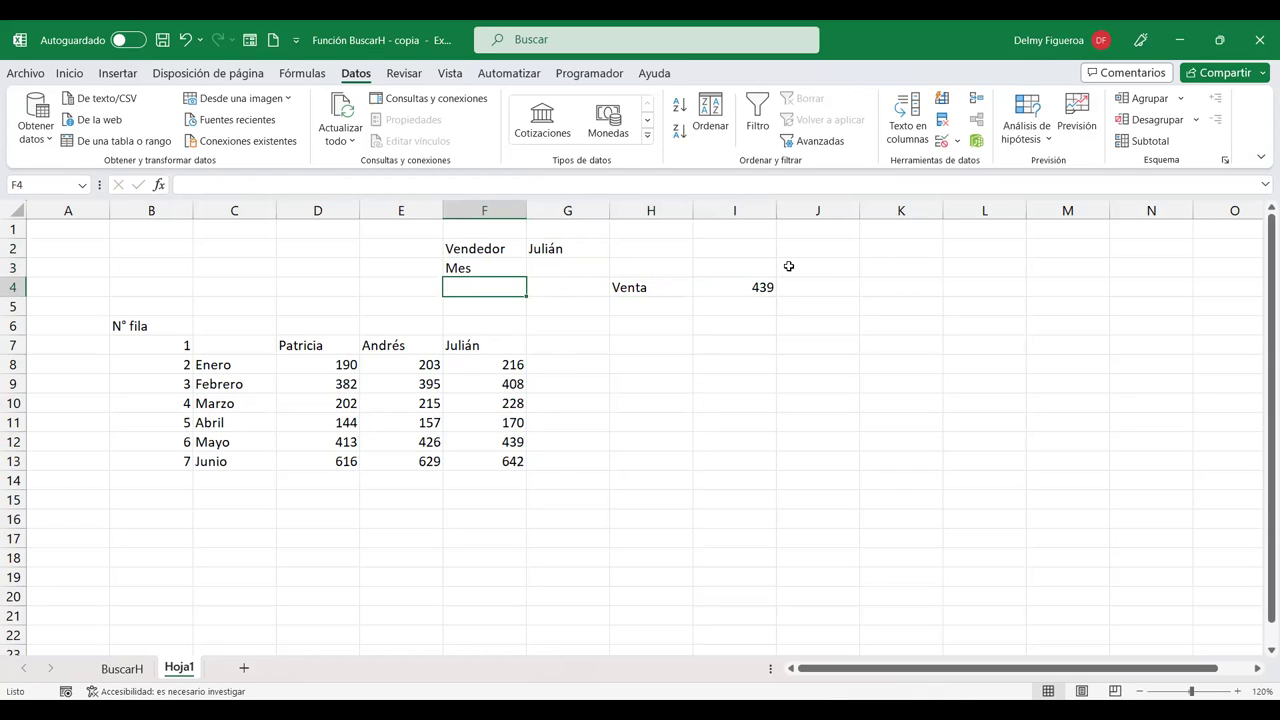
key("Up")
key("Right")
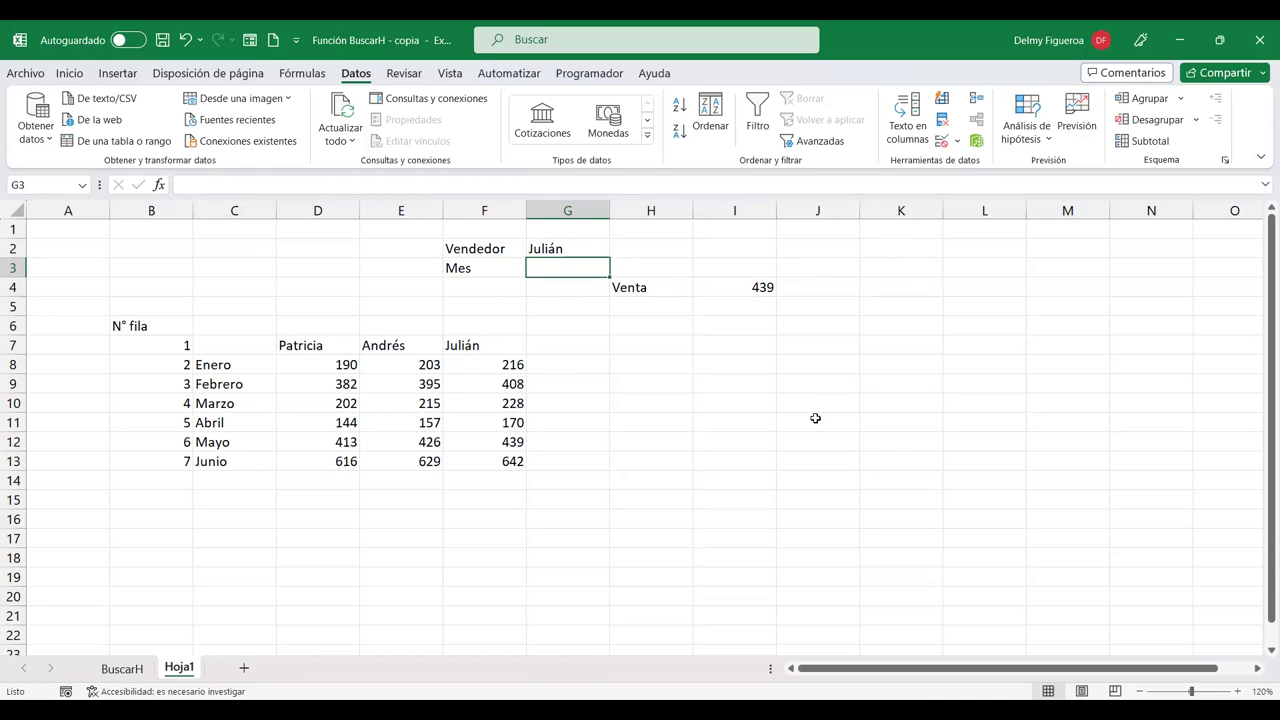
left_click(744, 283)
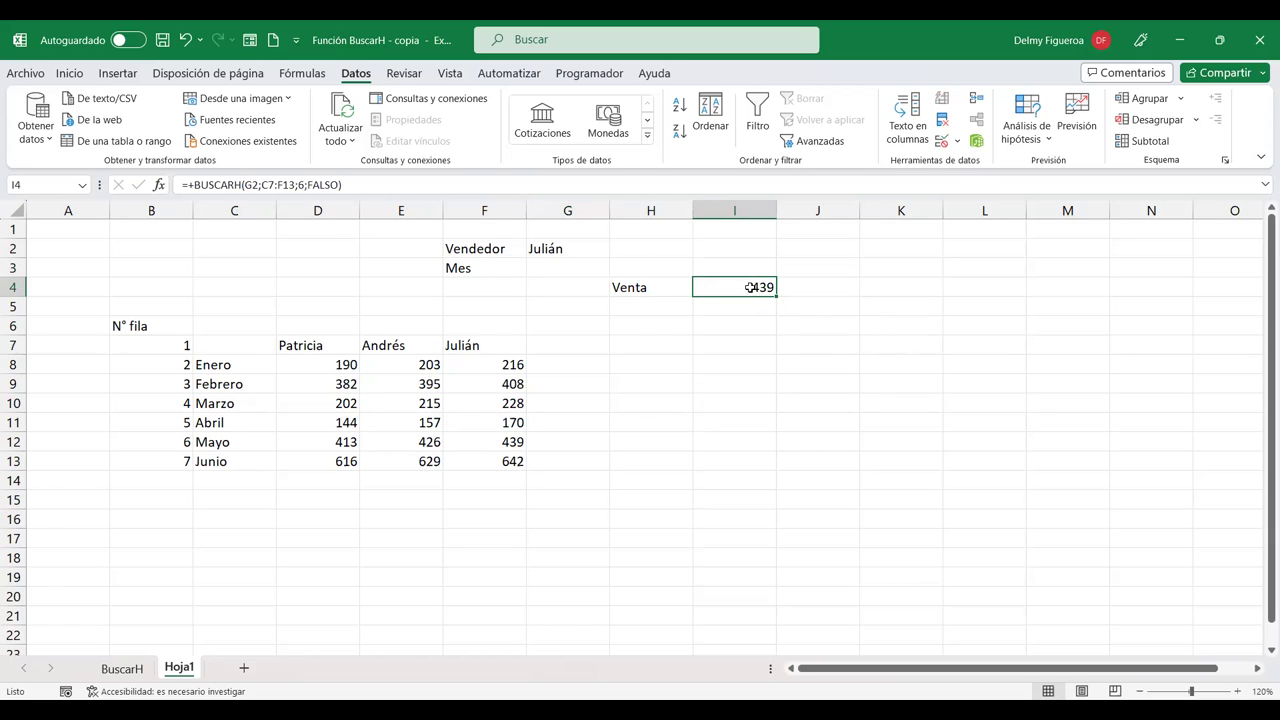
left_click(576, 262)
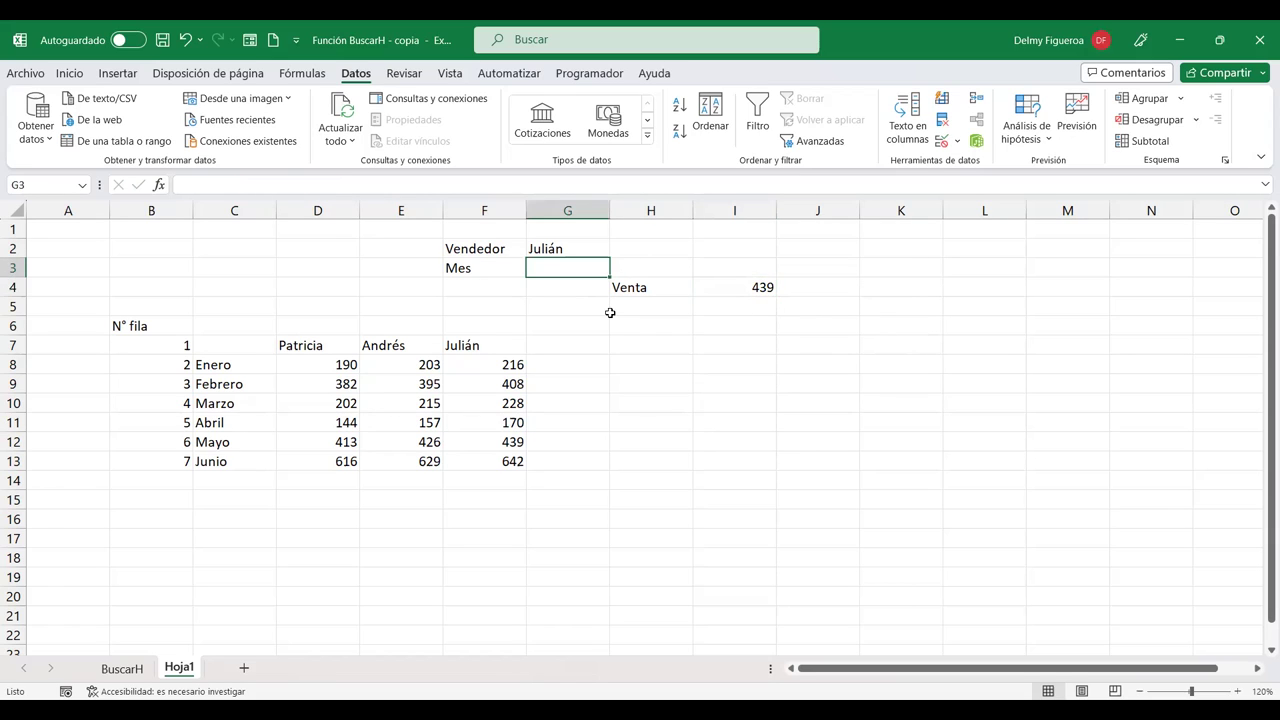
Step: Put 7 in G3 and make I4's BUSCARH use G3 instead of row 6
type("7")
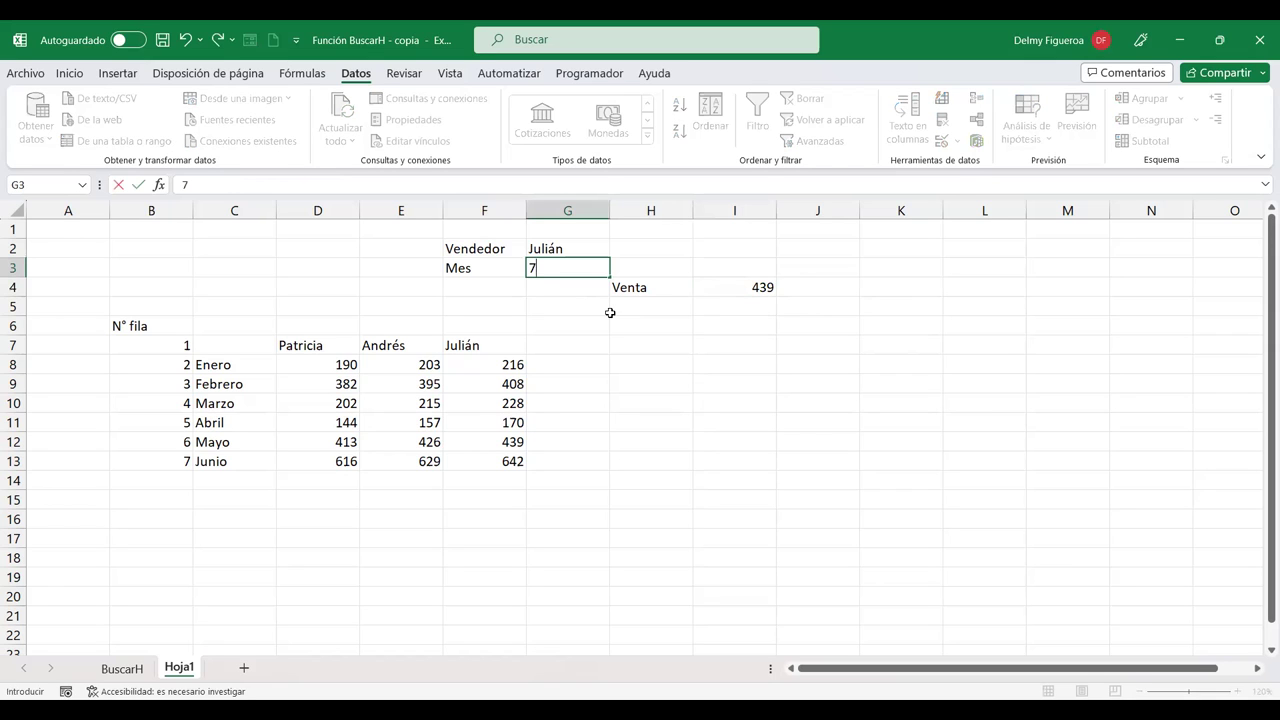
key("Return")
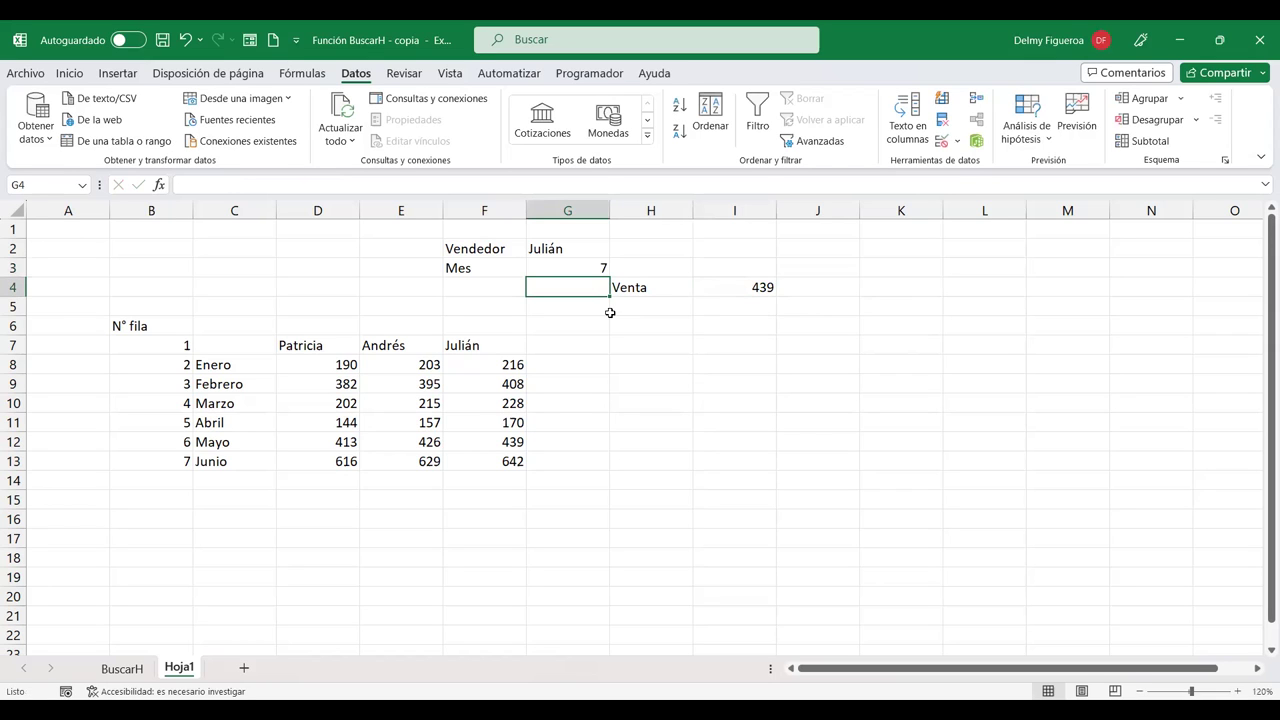
double_click(744, 287)
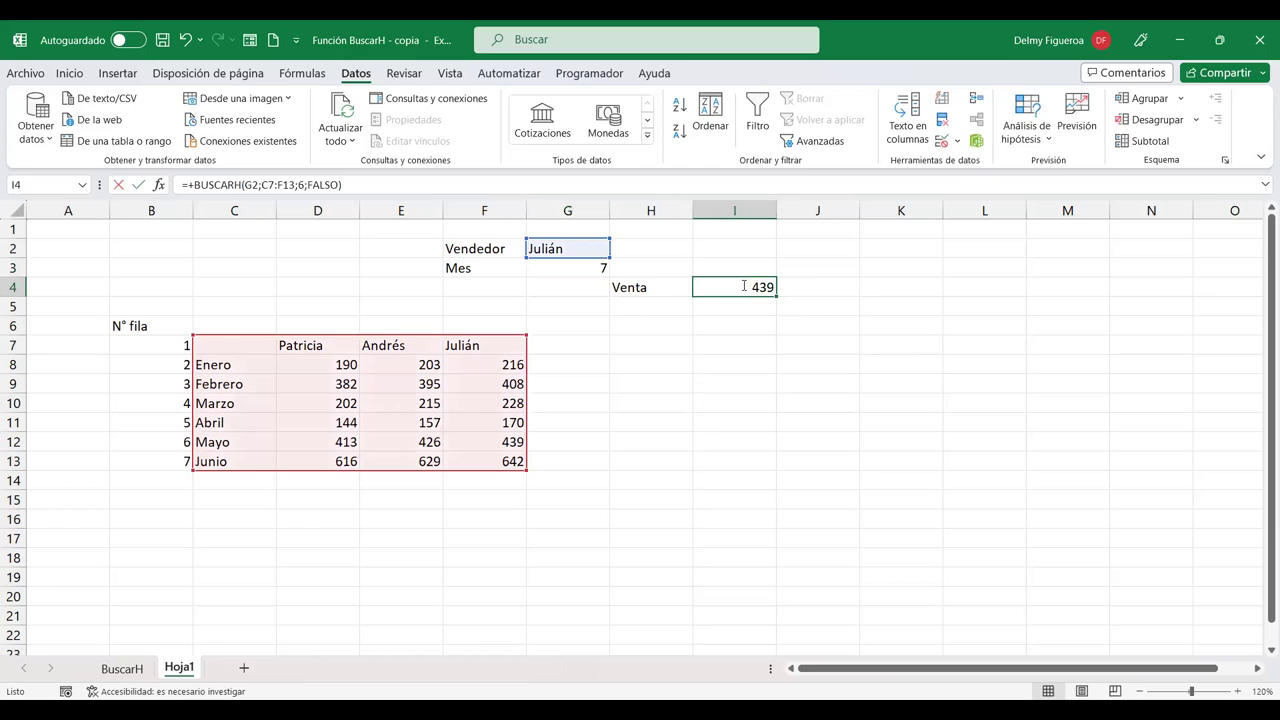
double_click(744, 287)
key("BackSpace")
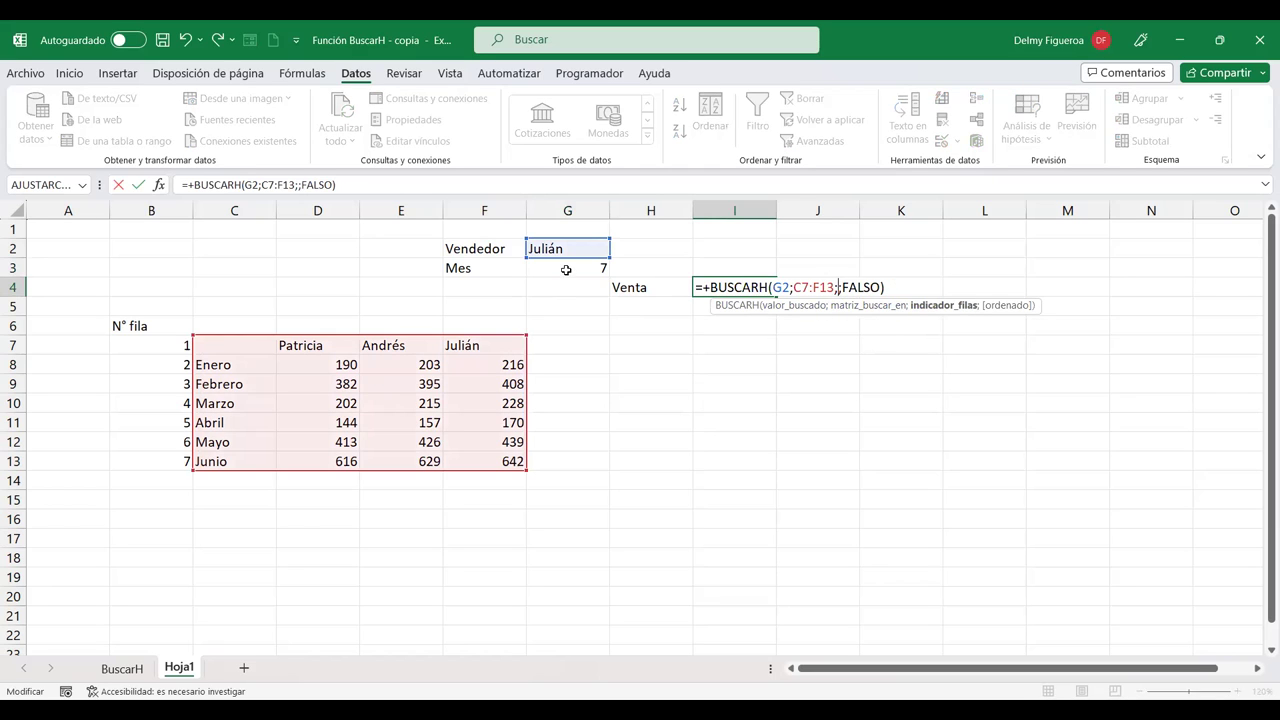
left_click(570, 266)
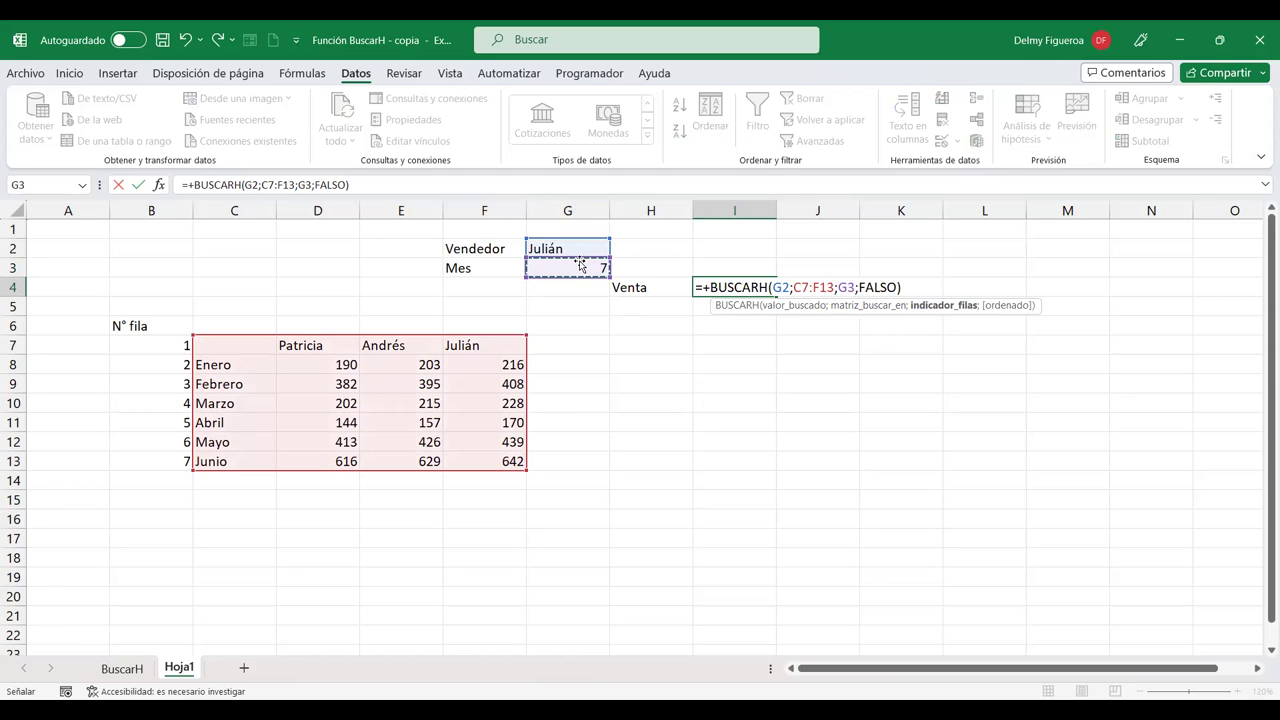
key("Return")
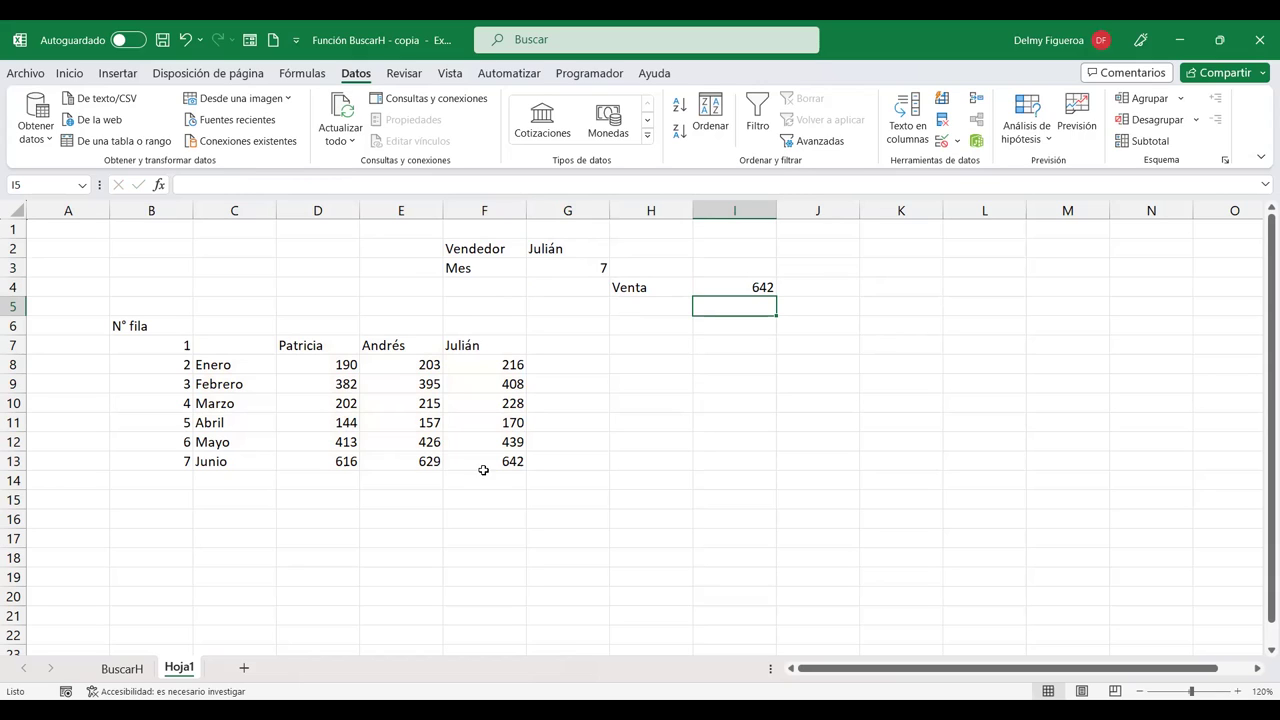
Step: Set Mes to 5 and Vendedor to Andrés, so Venta shows 157
left_click(563, 265)
type("5")
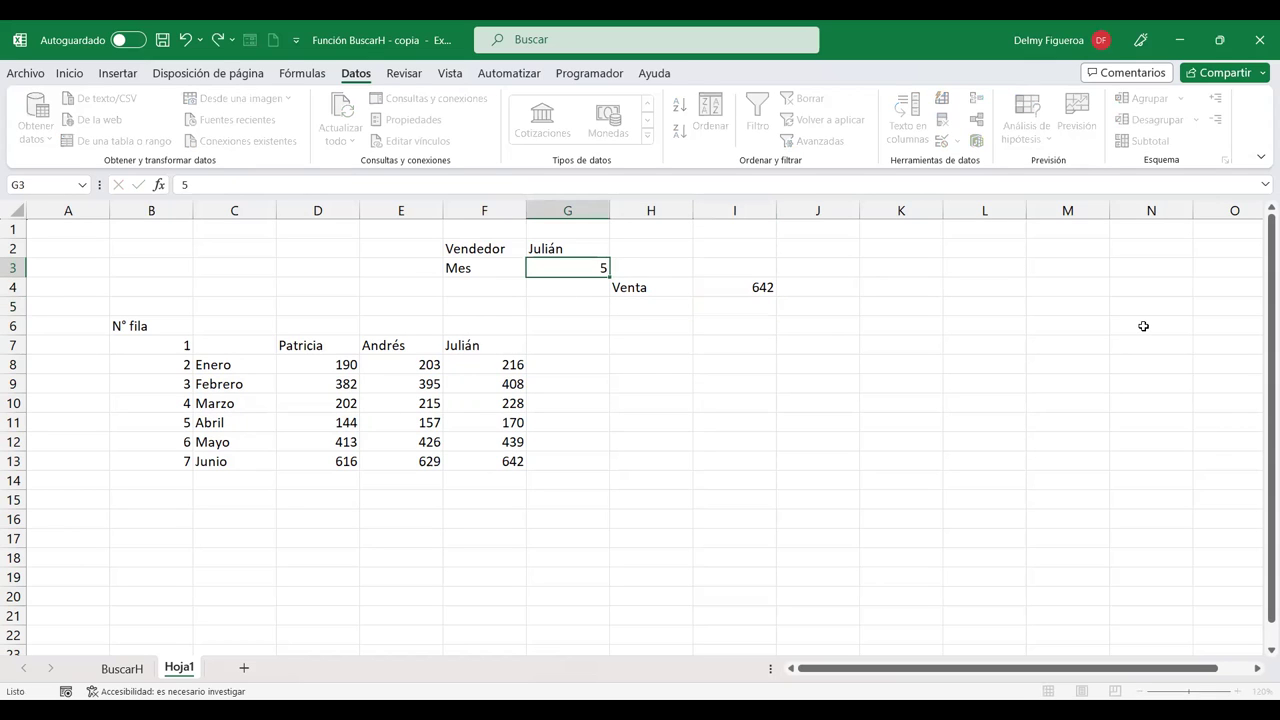
key("Return")
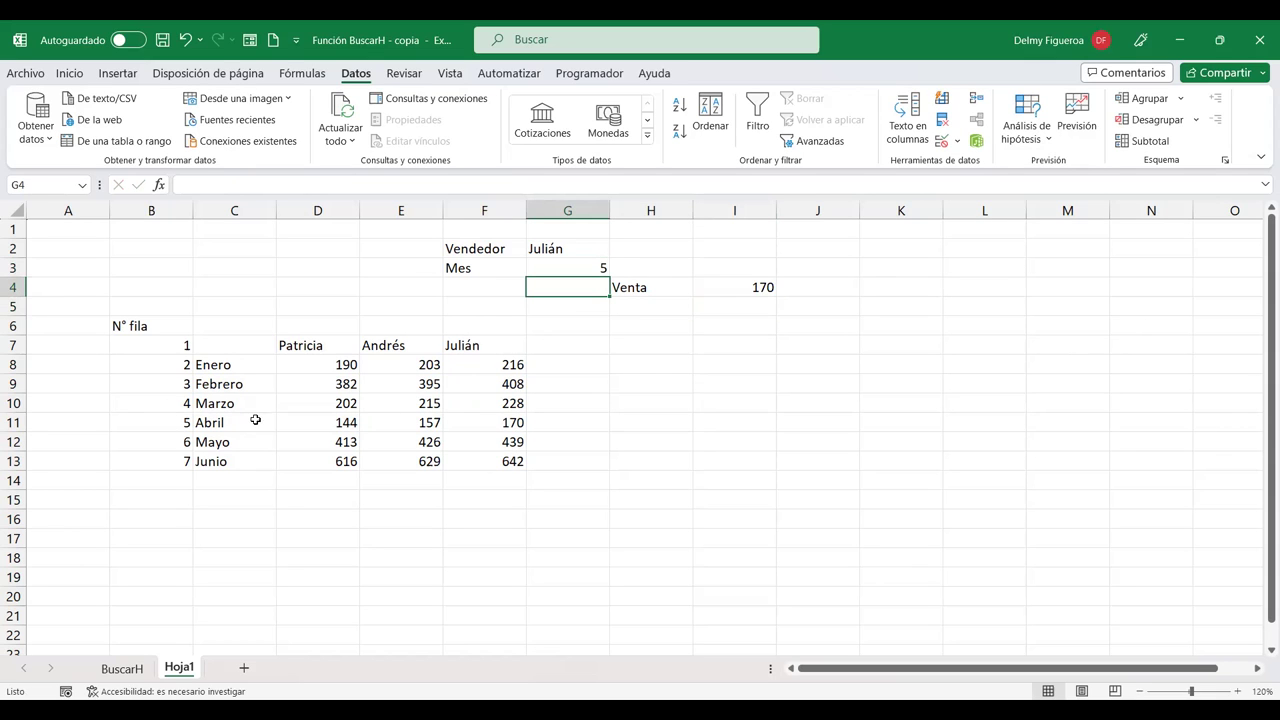
left_click(575, 246)
left_click(618, 252)
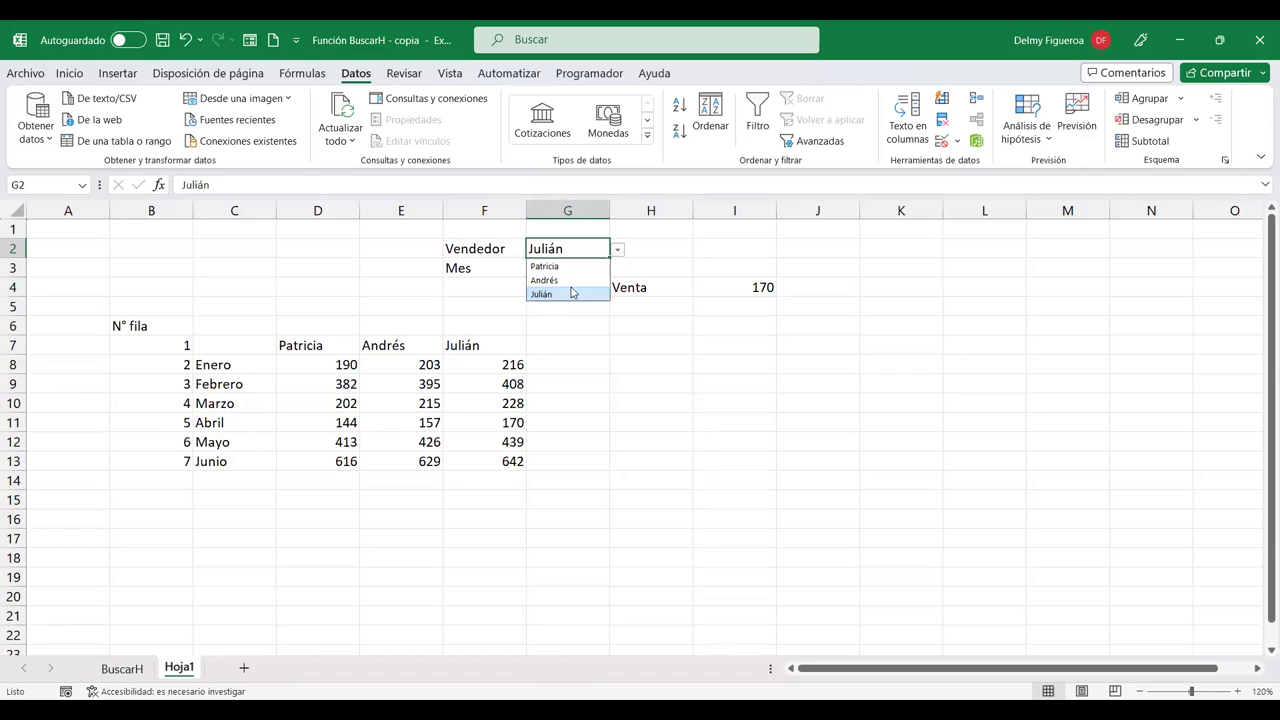
left_click(572, 279)
left_click(571, 268)
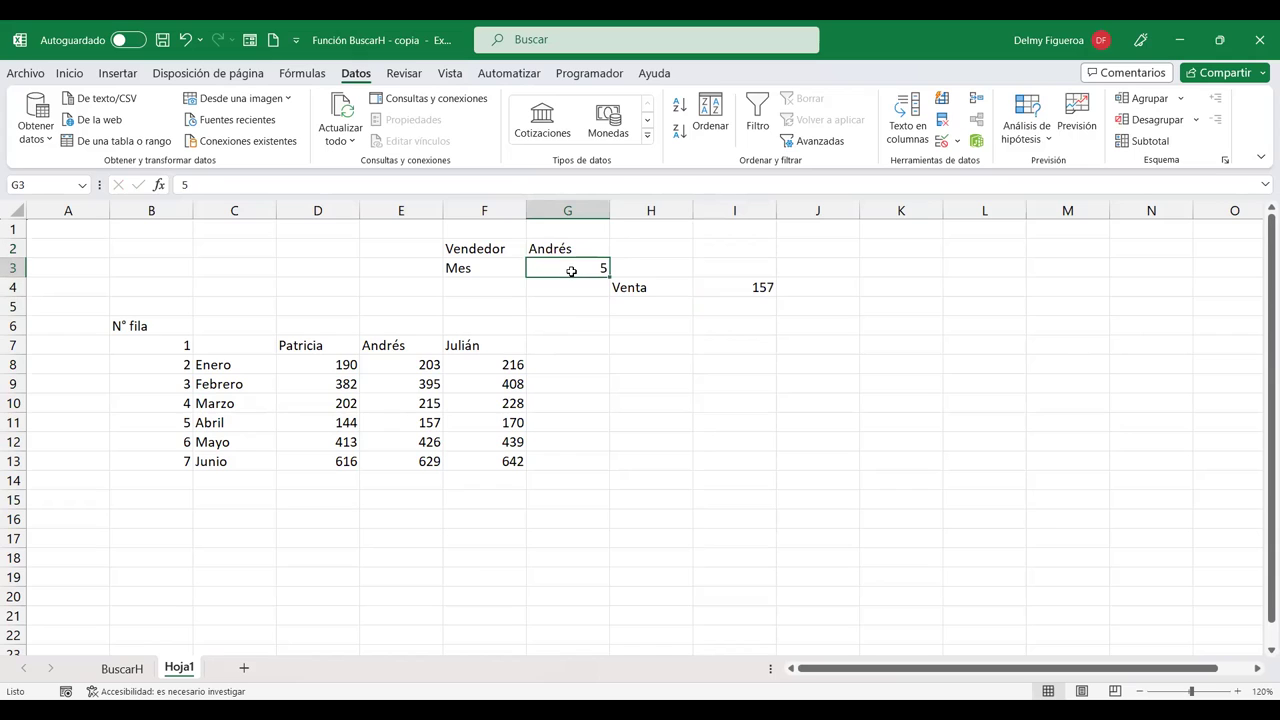
Step: Restrict G3 to a Lista drop-down sourced from =$B$8:$B$13
left_click(944, 146)
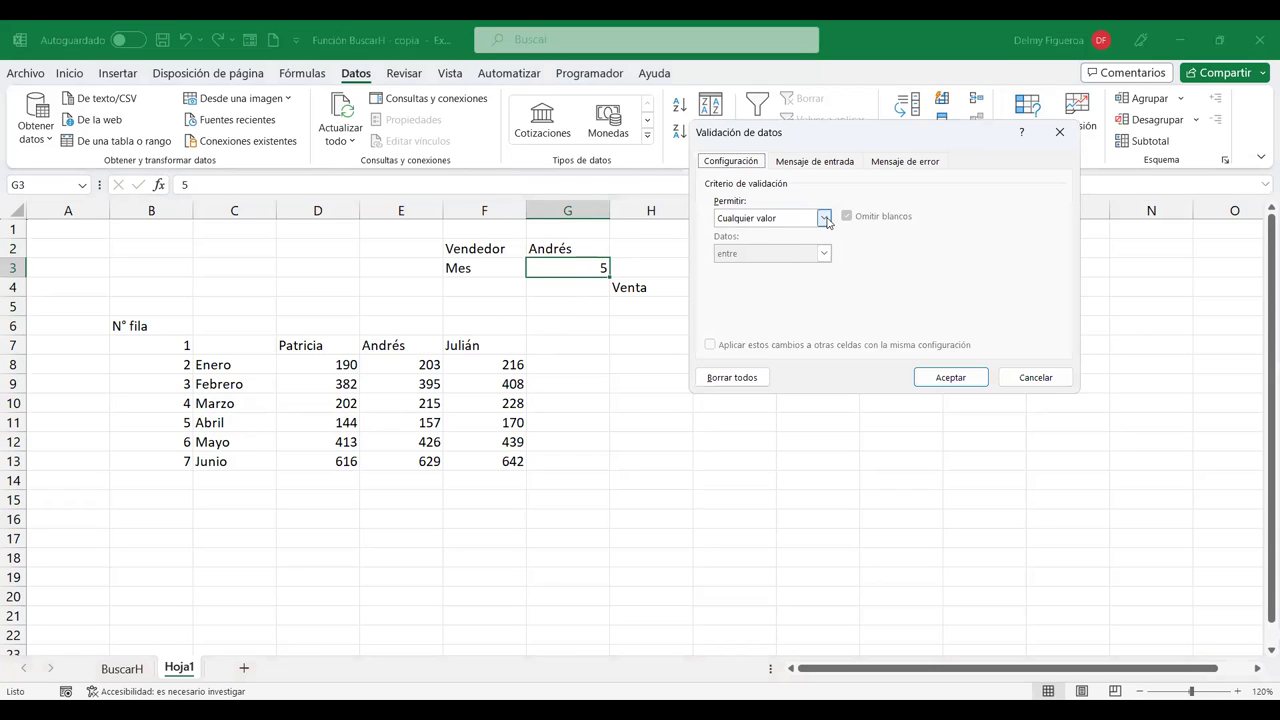
left_click(824, 218)
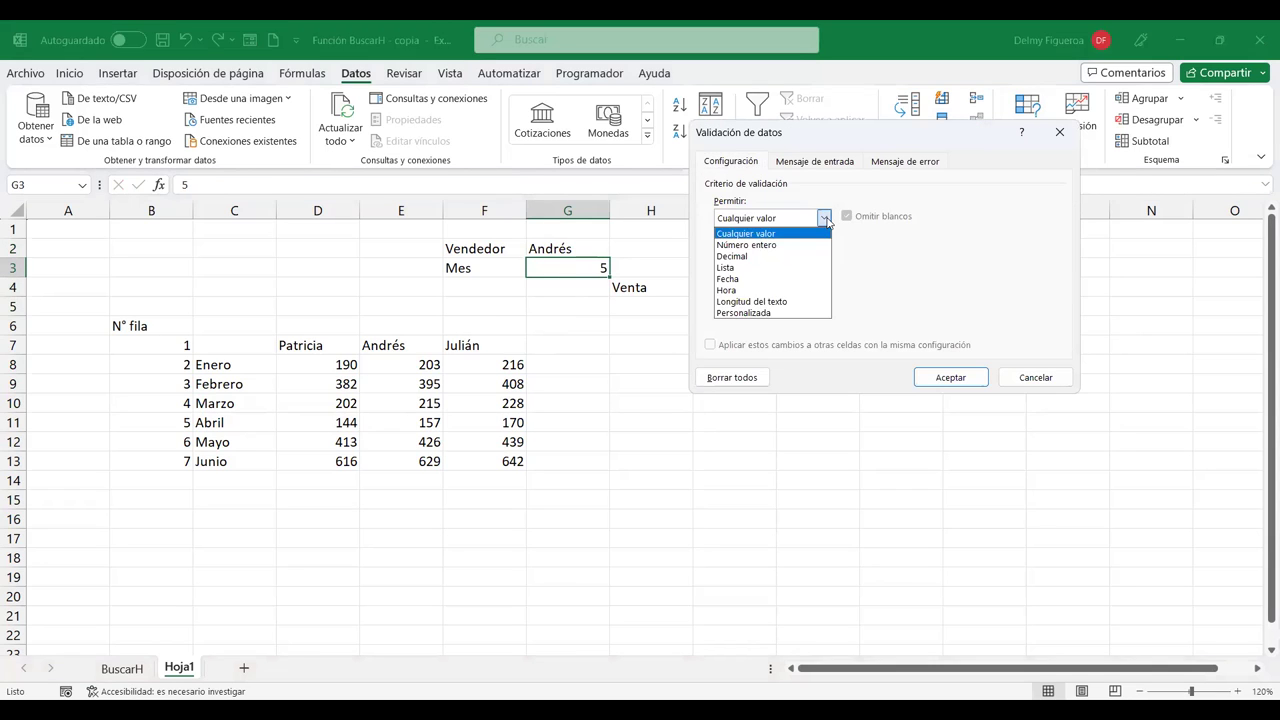
left_click(749, 269)
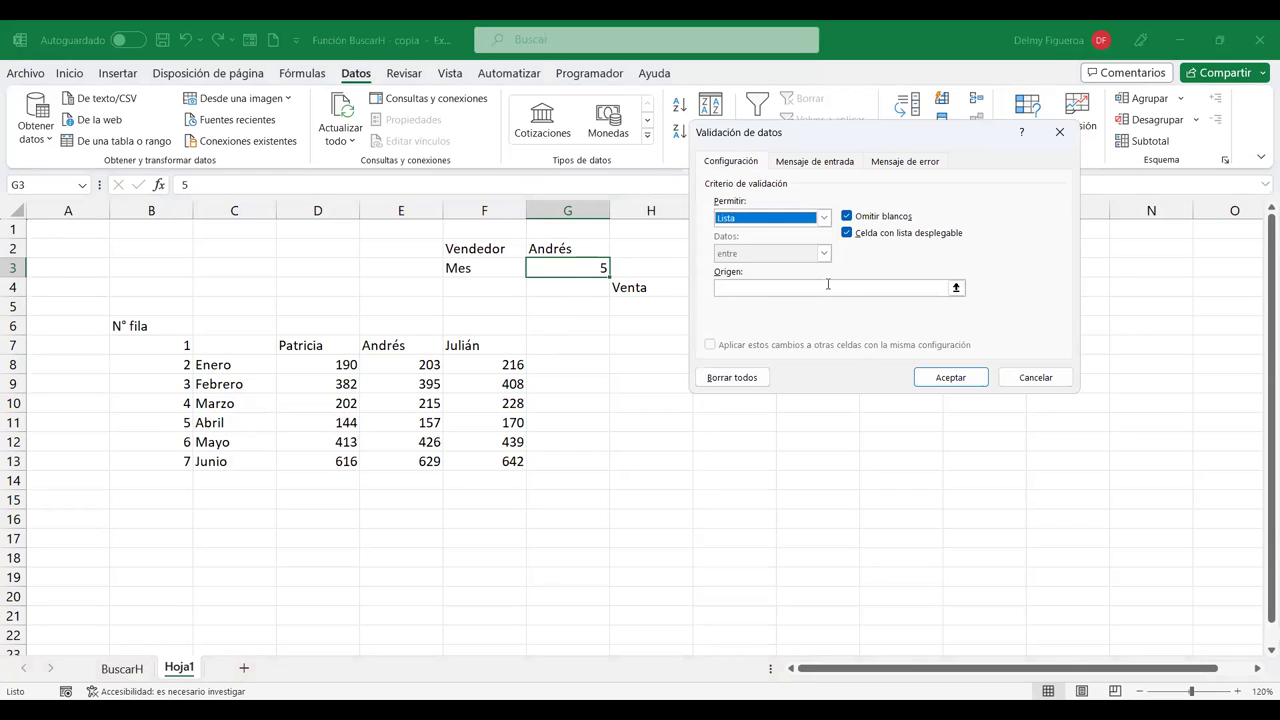
left_click(780, 288)
left_click(158, 348)
left_click_drag(158, 348, 159, 457)
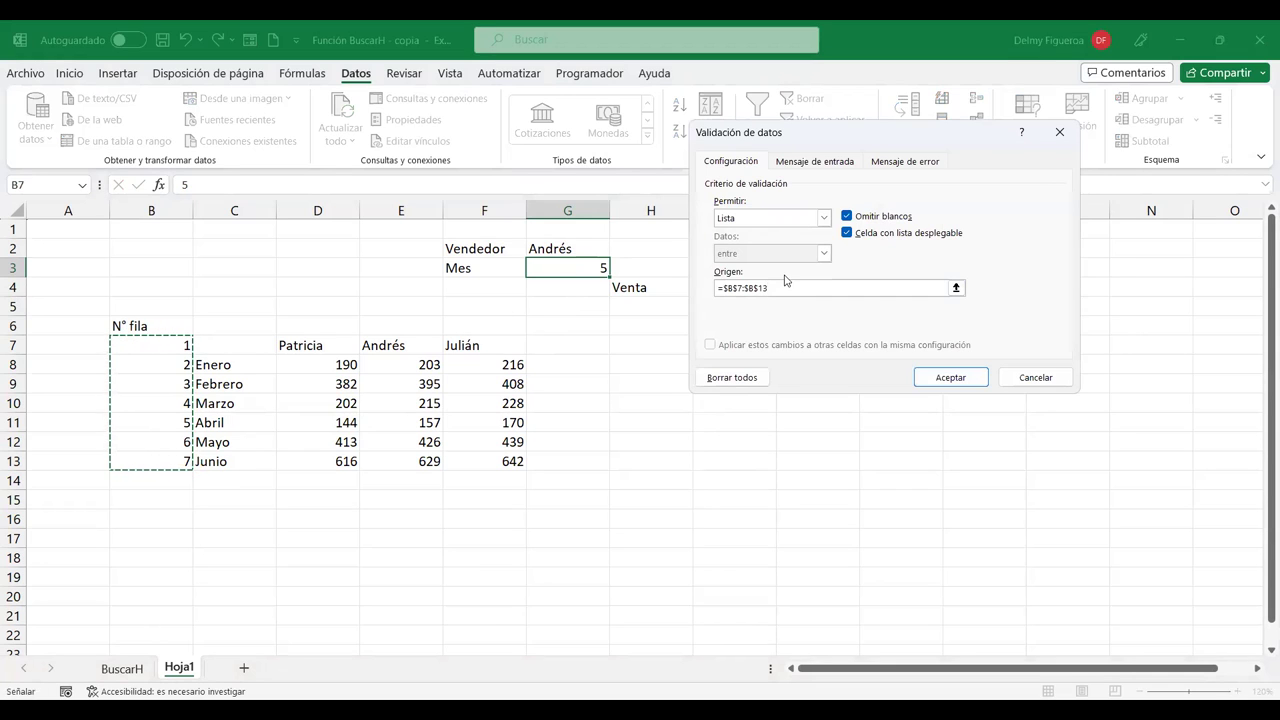
key("BackSpace")
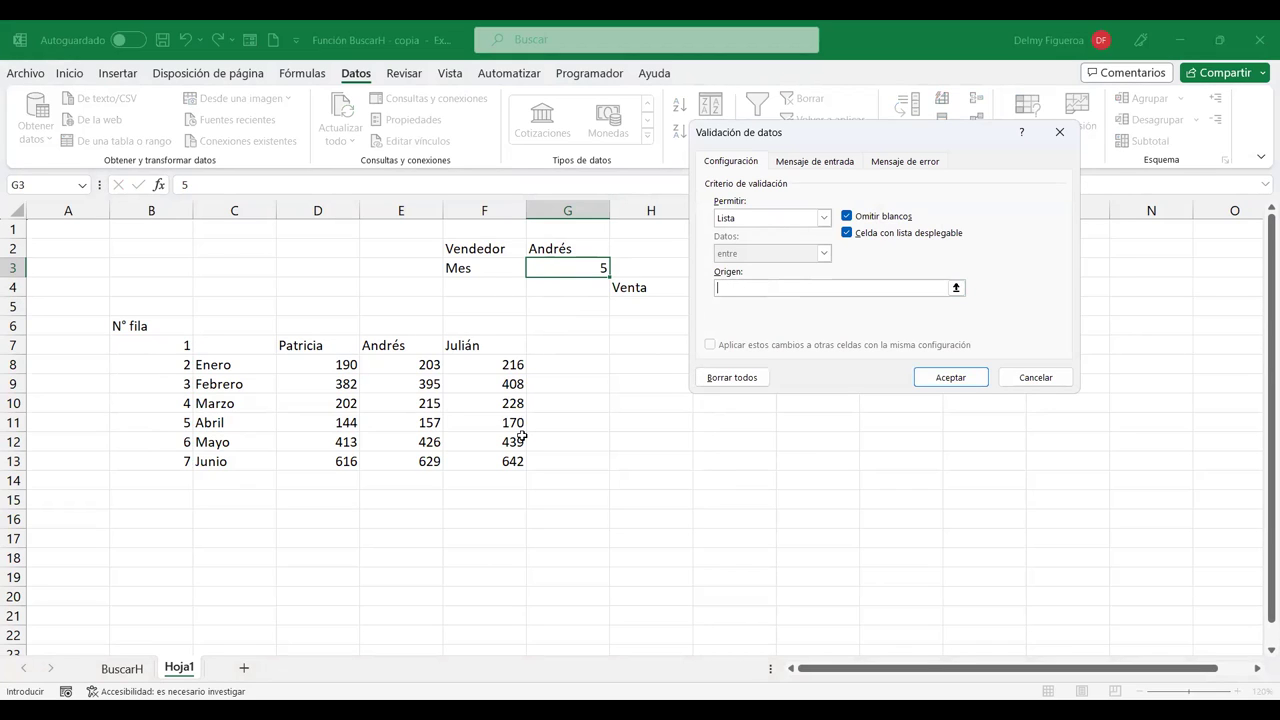
left_click(162, 363)
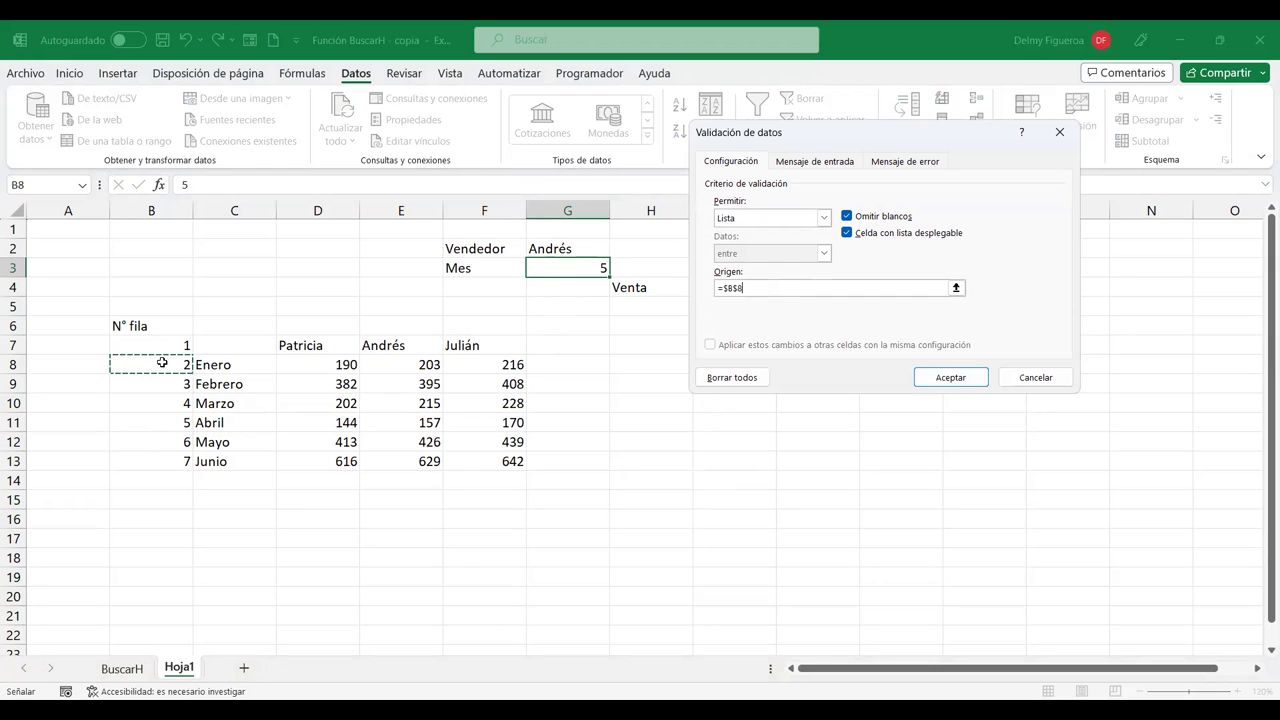
left_click(165, 461, "shift")
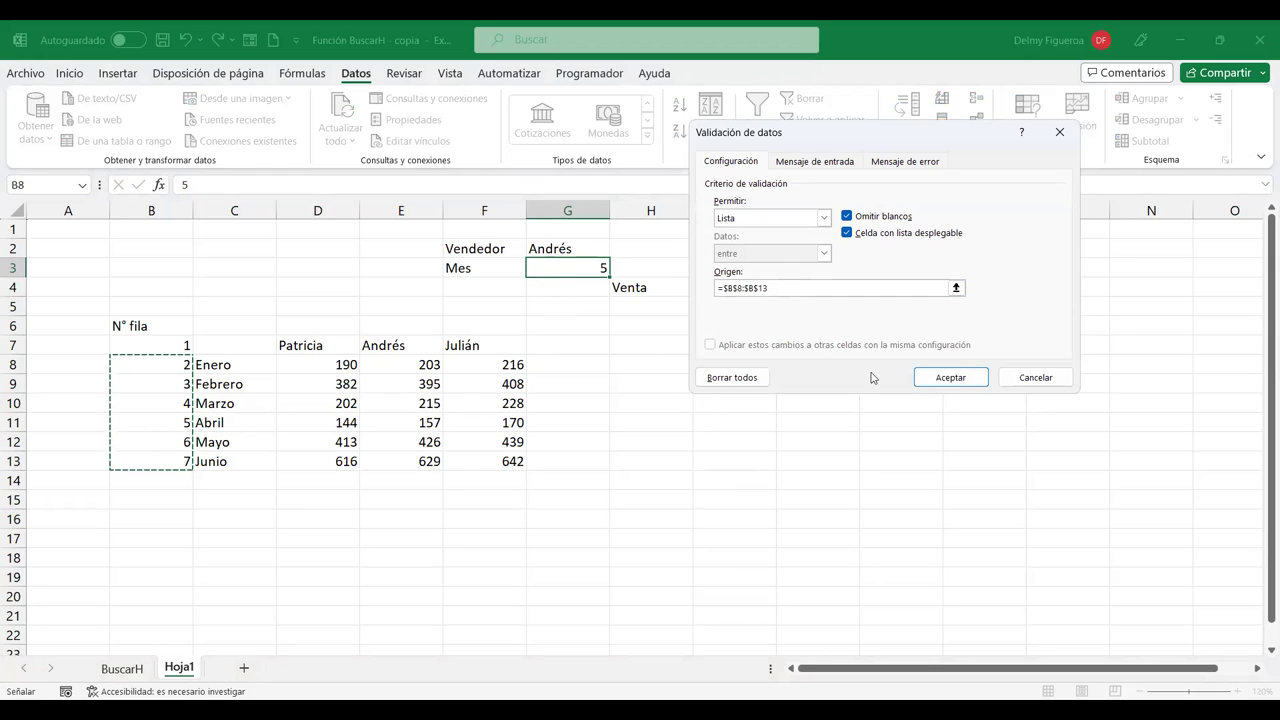
left_click(952, 378)
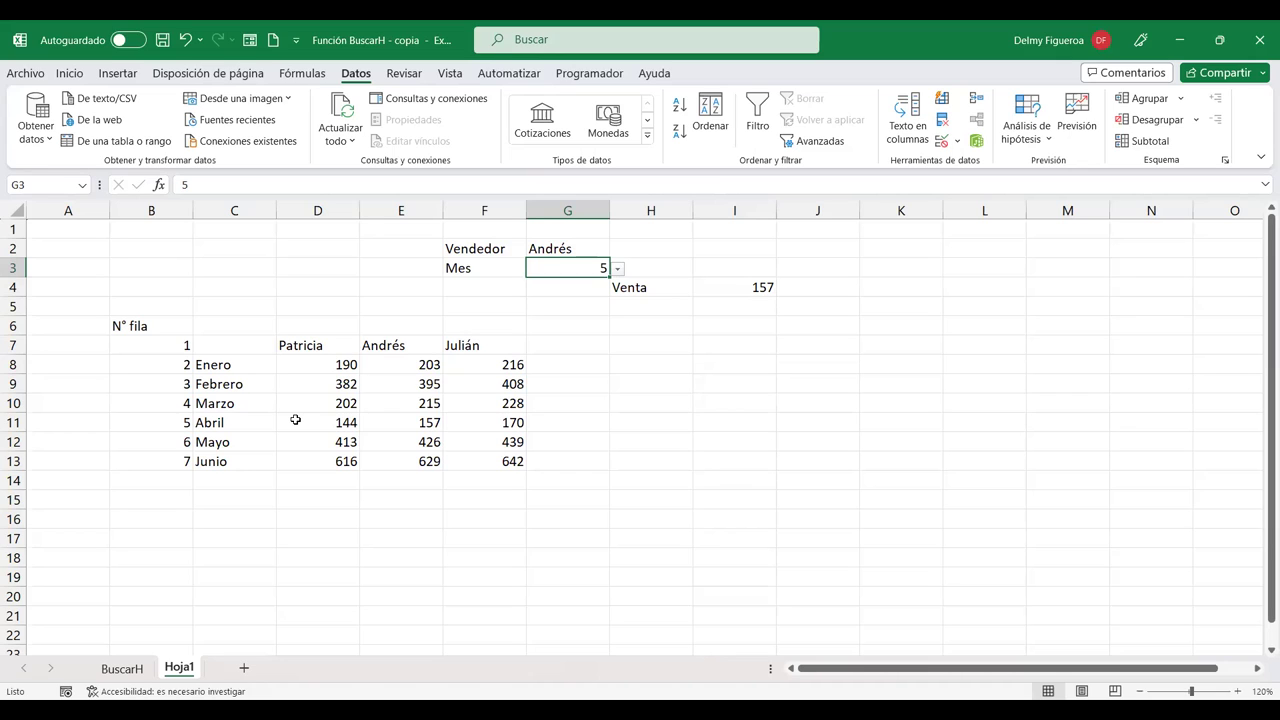
Step: Centre the N° fila numbers in column B and highlight the Andrés column against the Abril row
left_click_drag(171, 324, 168, 463)
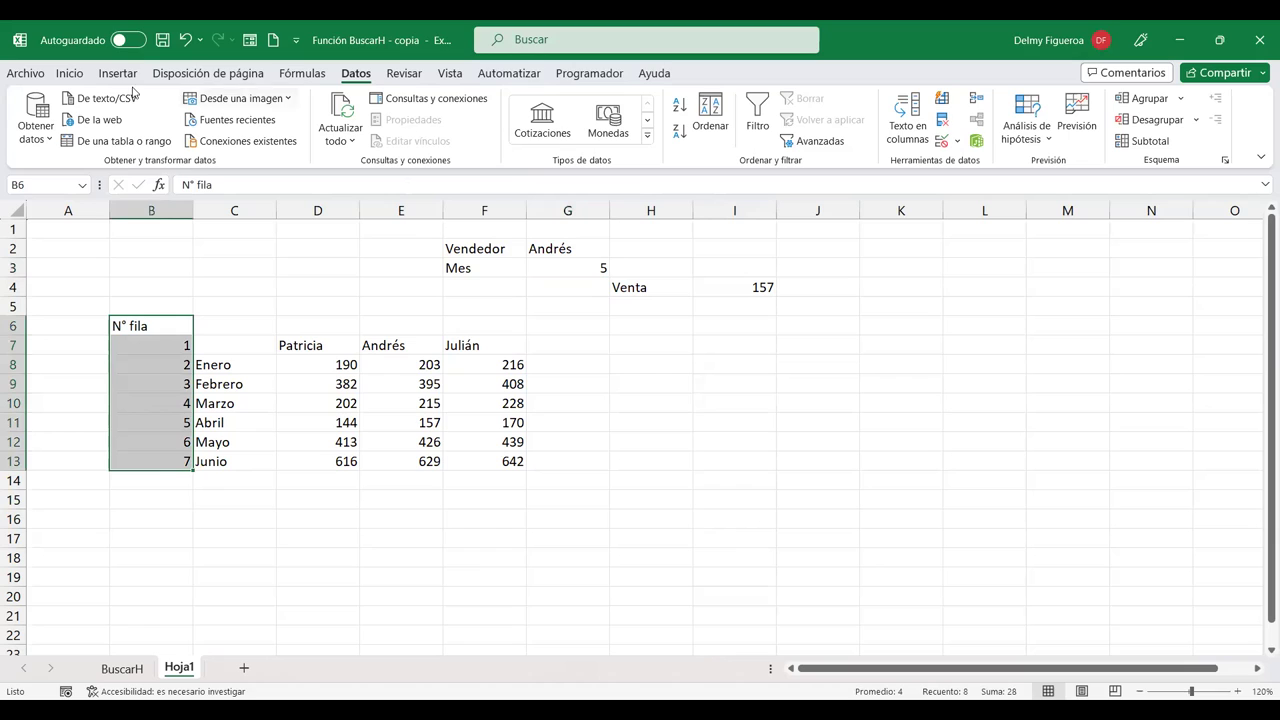
left_click(70, 76)
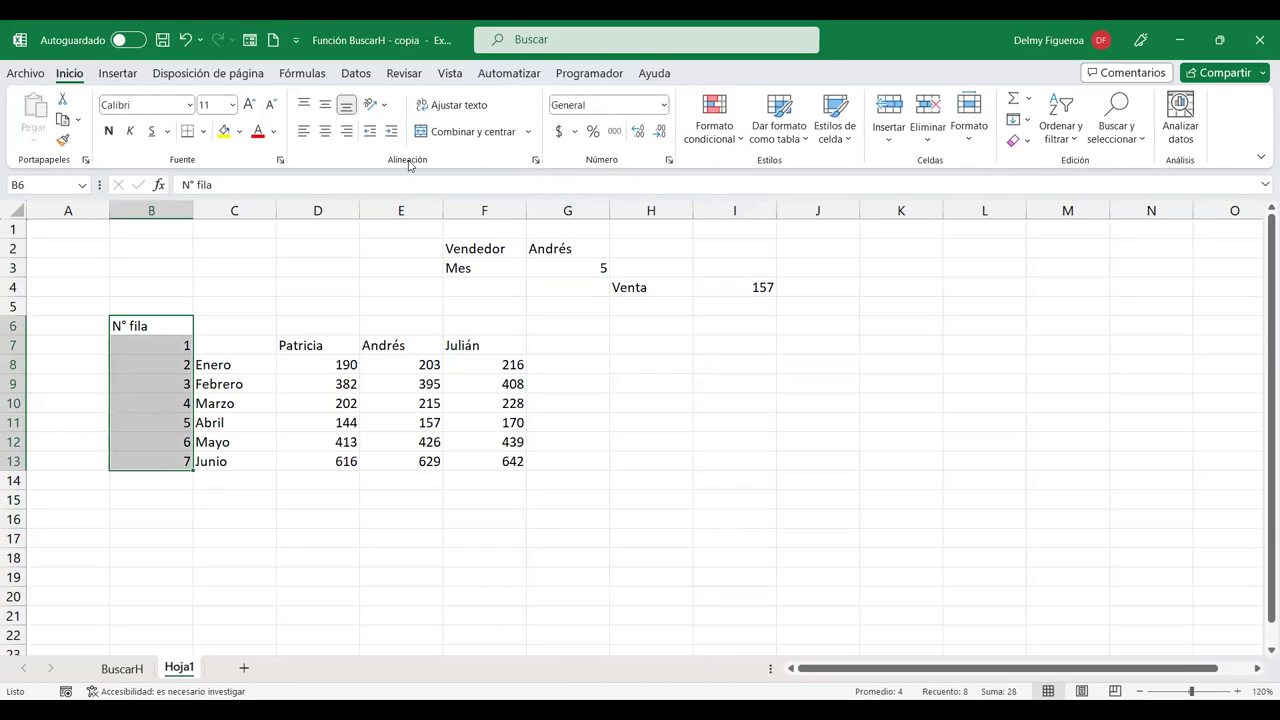
left_click(326, 133)
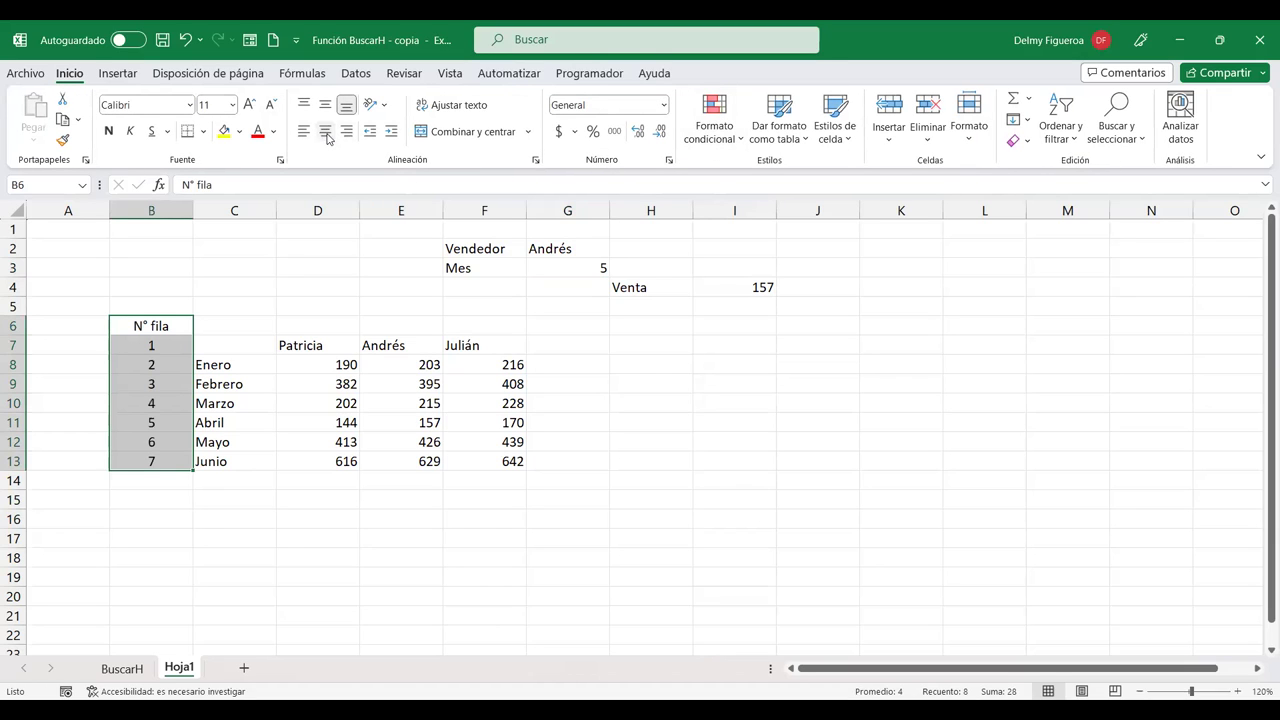
left_click(229, 420)
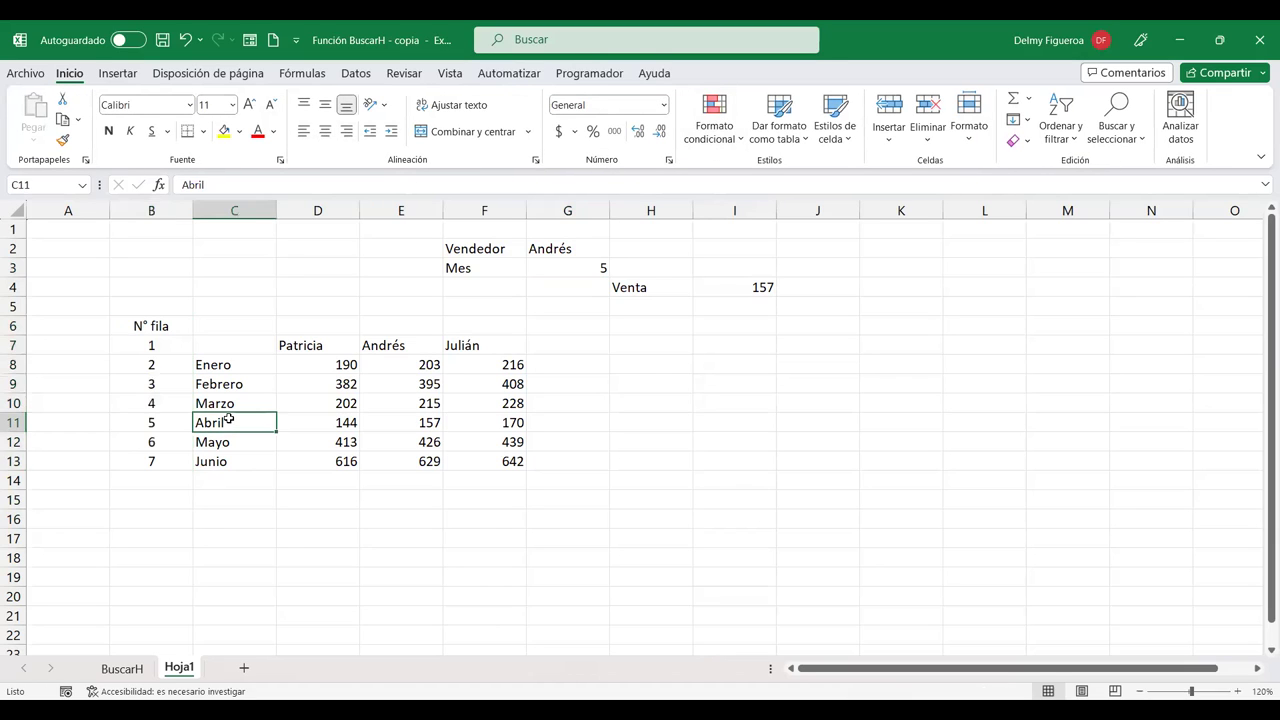
left_click(557, 247)
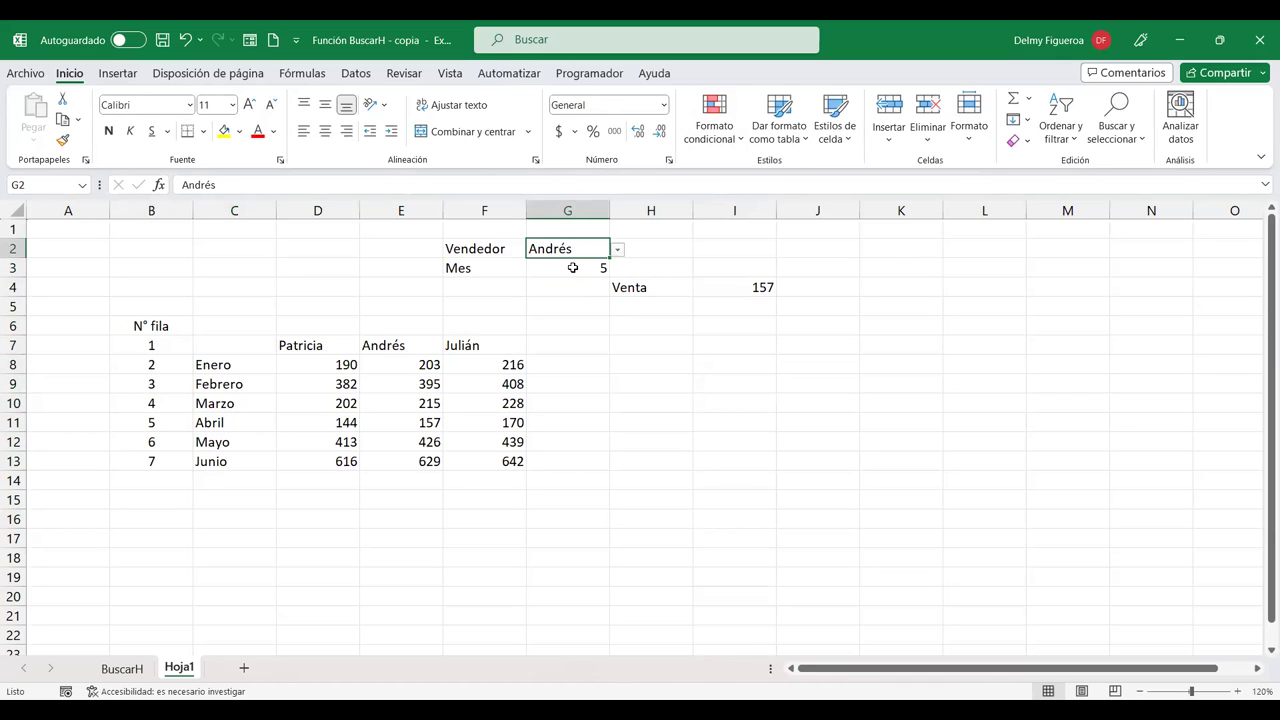
left_click(571, 267)
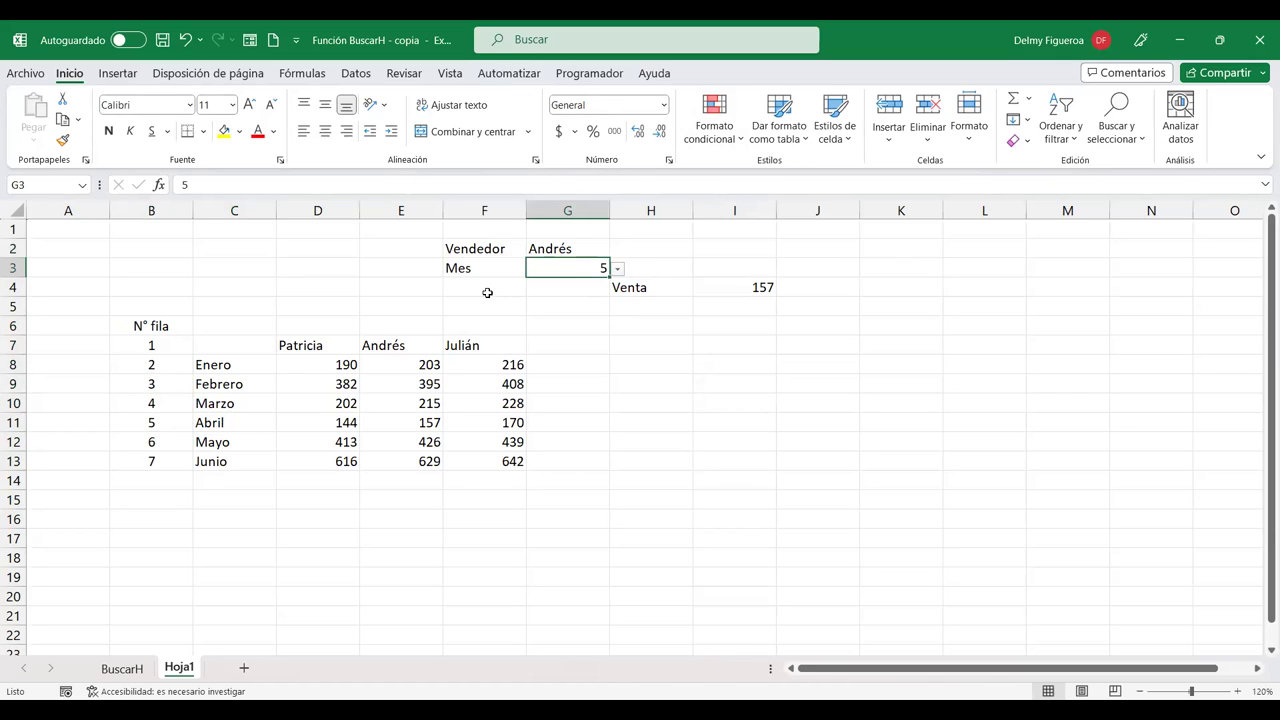
left_click(410, 200)
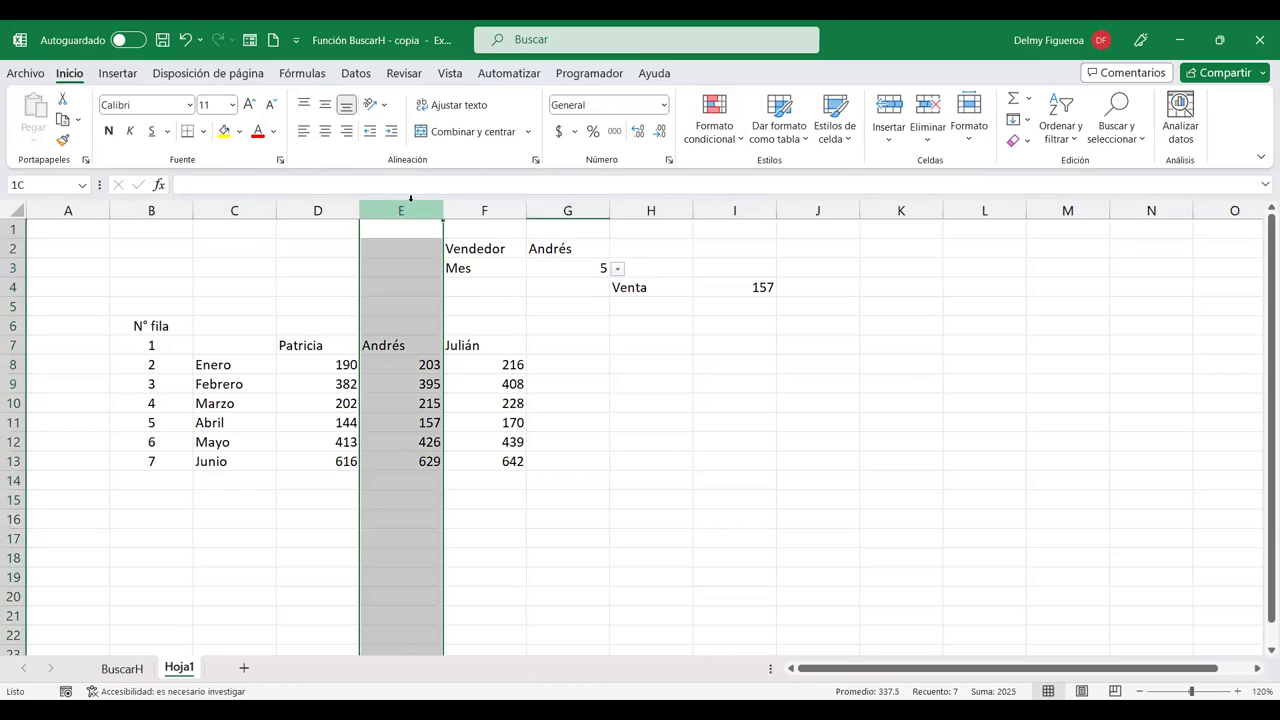
left_click(12, 422, "ctrl")
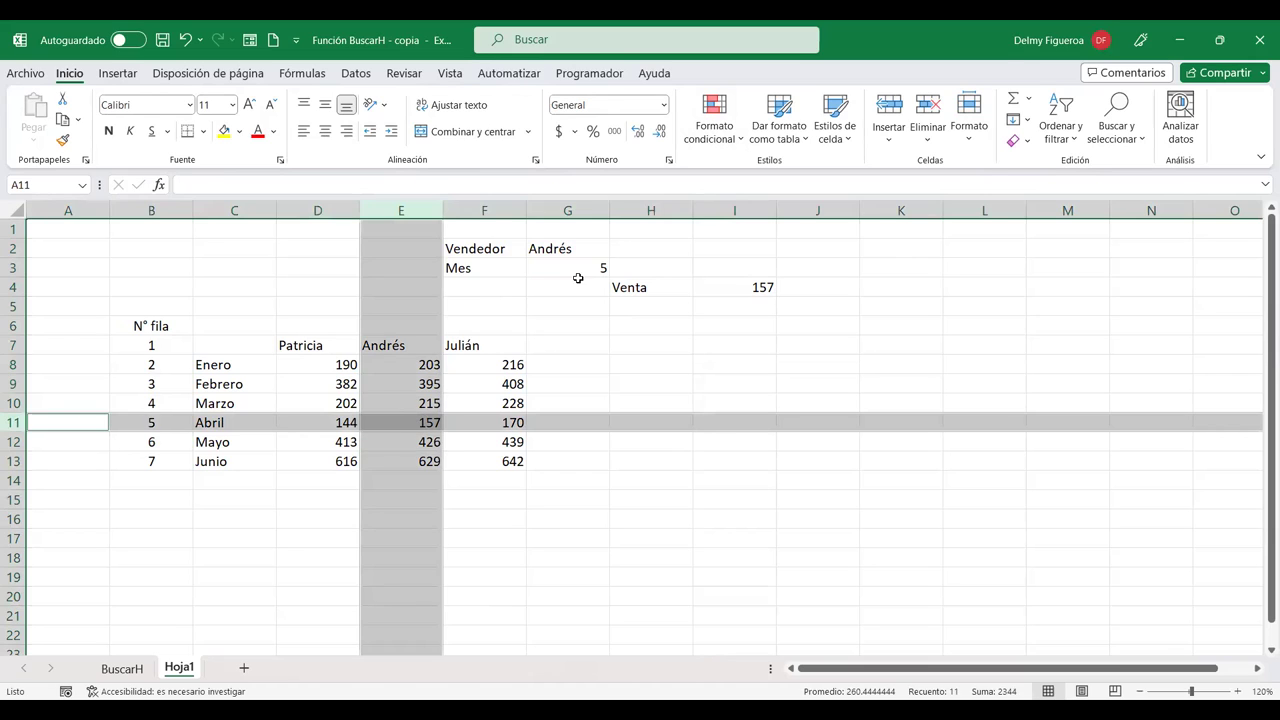
Step: Pick Mes 3 and Vendedor Patricia from the drop-downs, so Venta shows 382
left_click(585, 244)
left_click(598, 266)
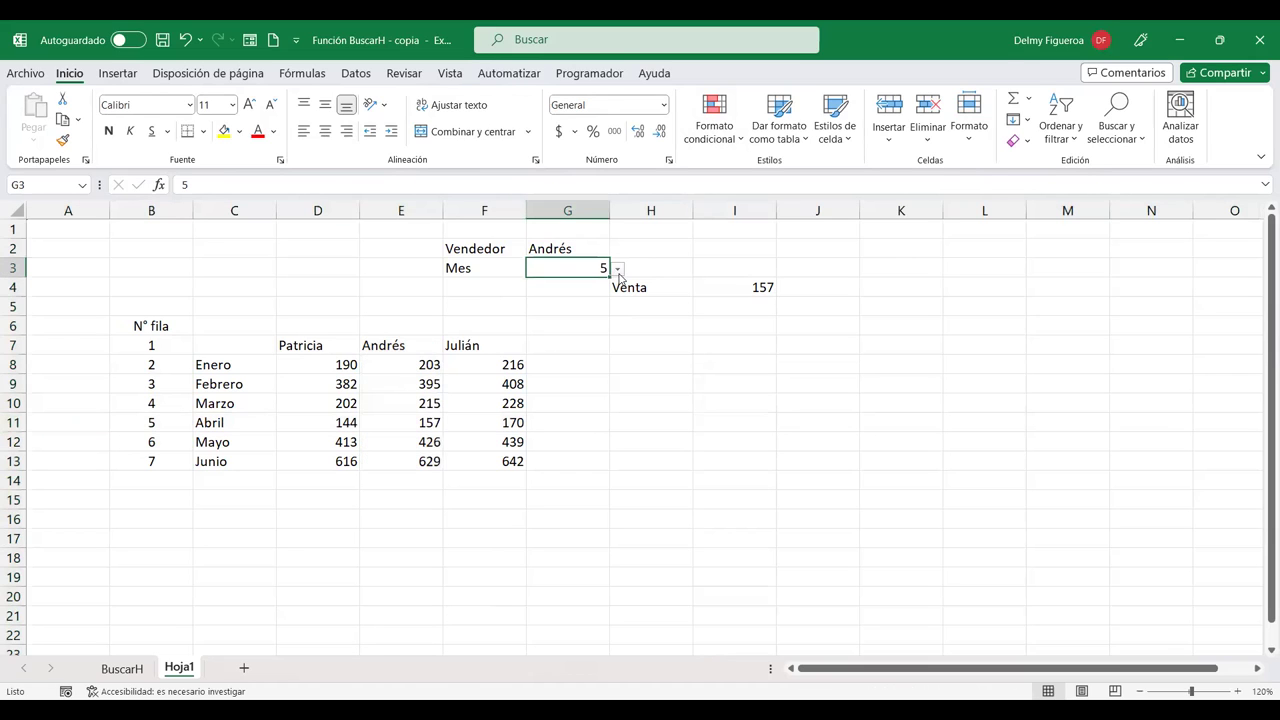
left_click(618, 271)
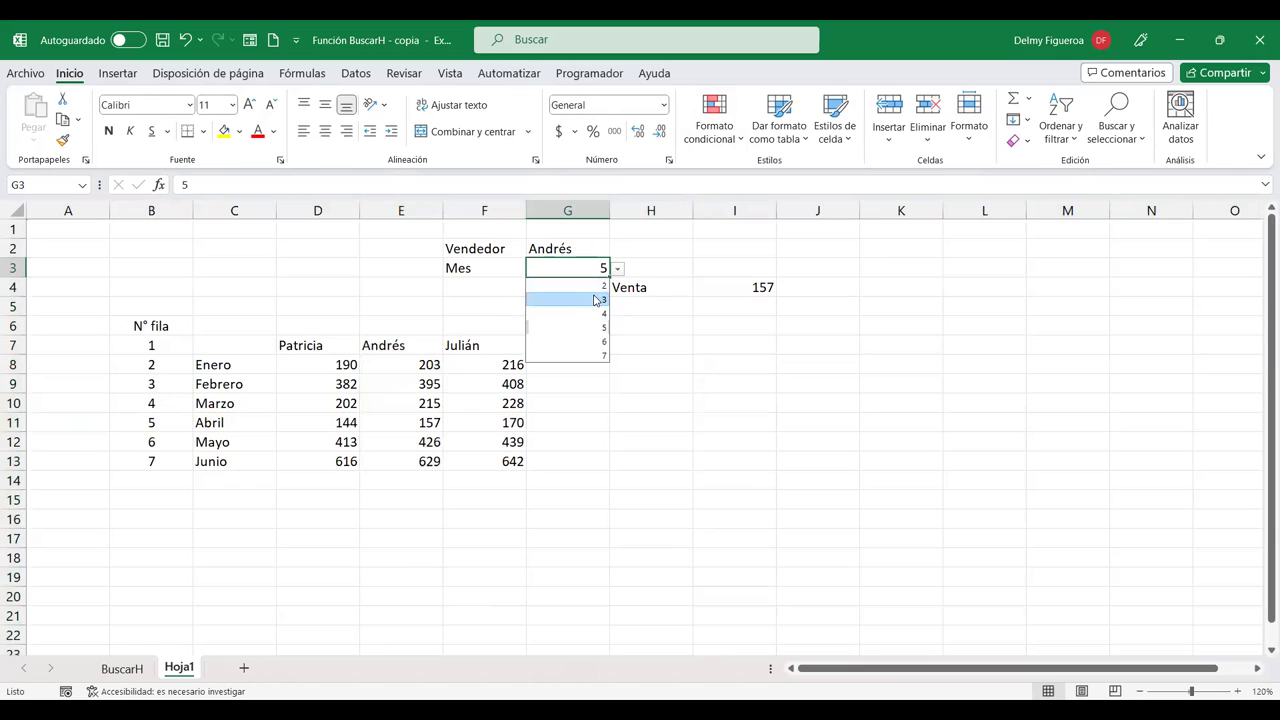
left_click(596, 300)
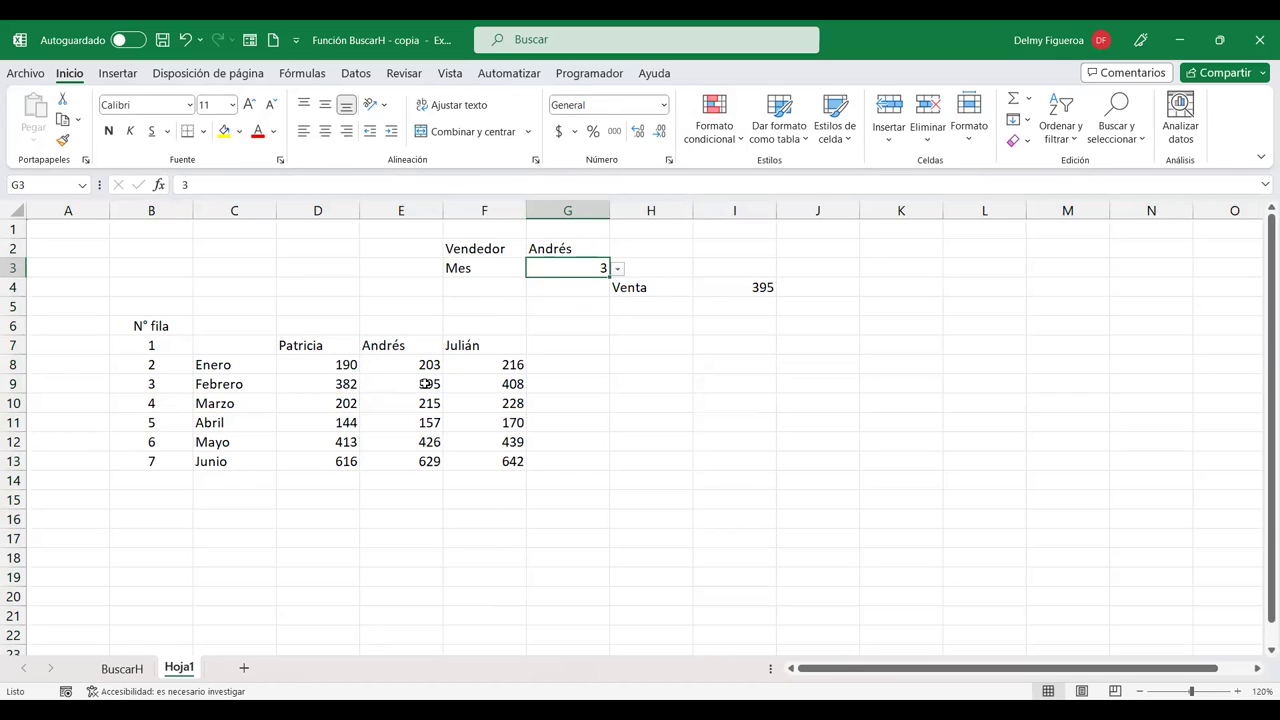
left_click(560, 248)
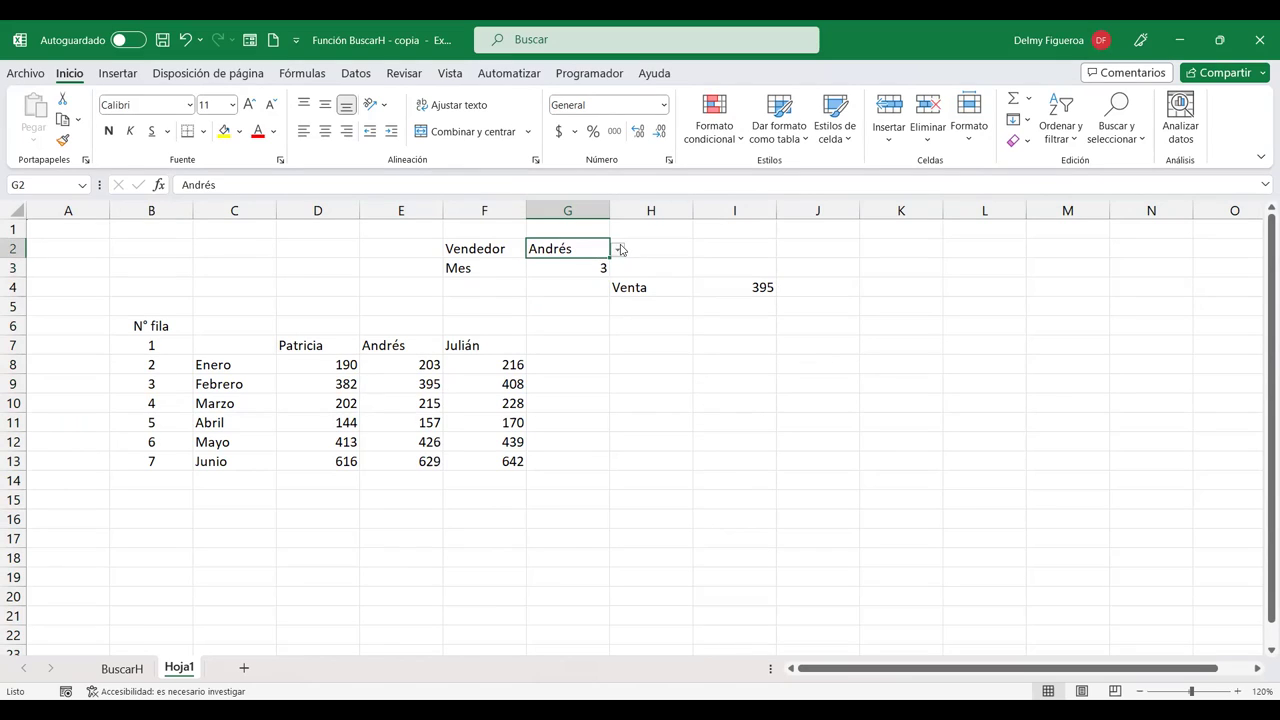
left_click(619, 249)
left_click(545, 267)
left_click(747, 288)
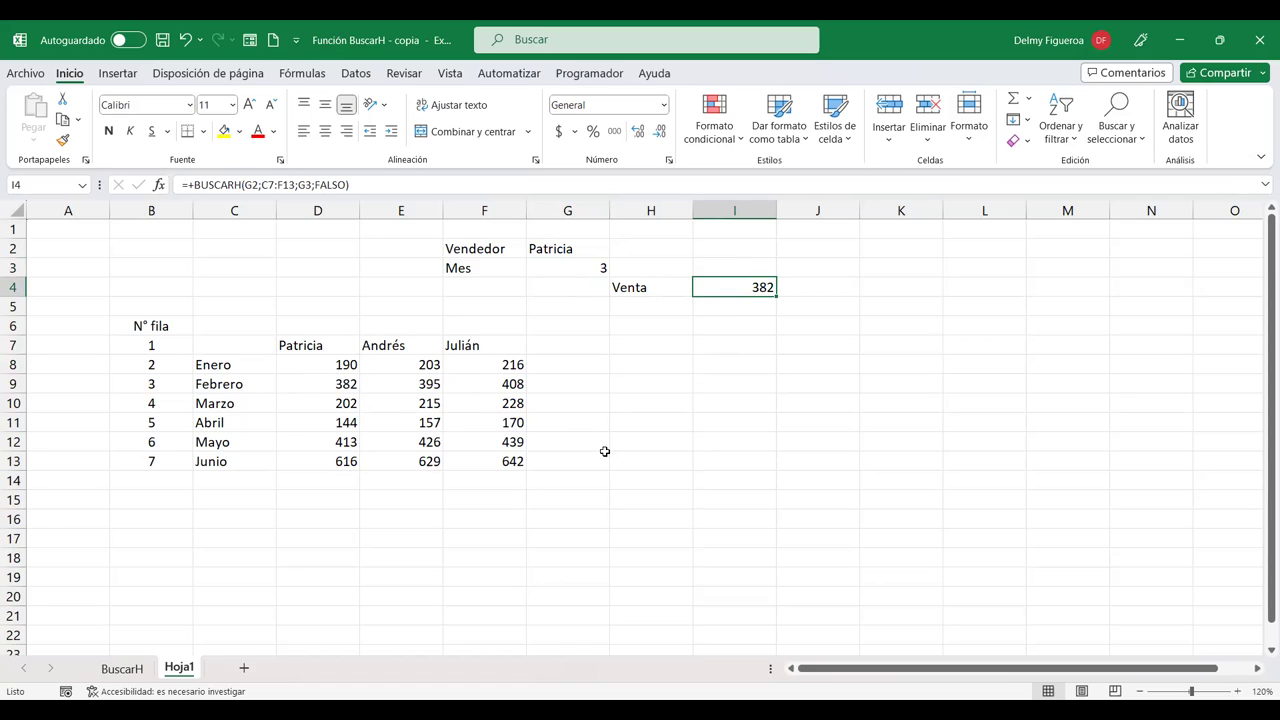
left_click(586, 248)
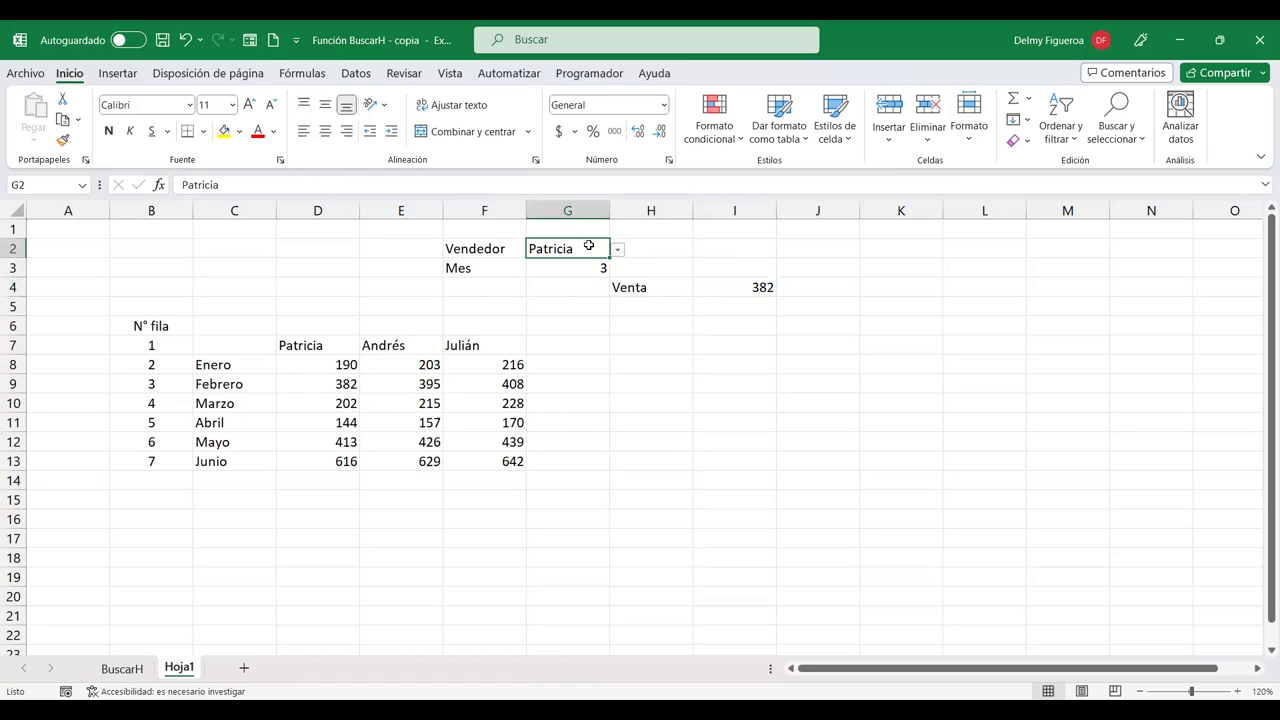
left_click(577, 270)
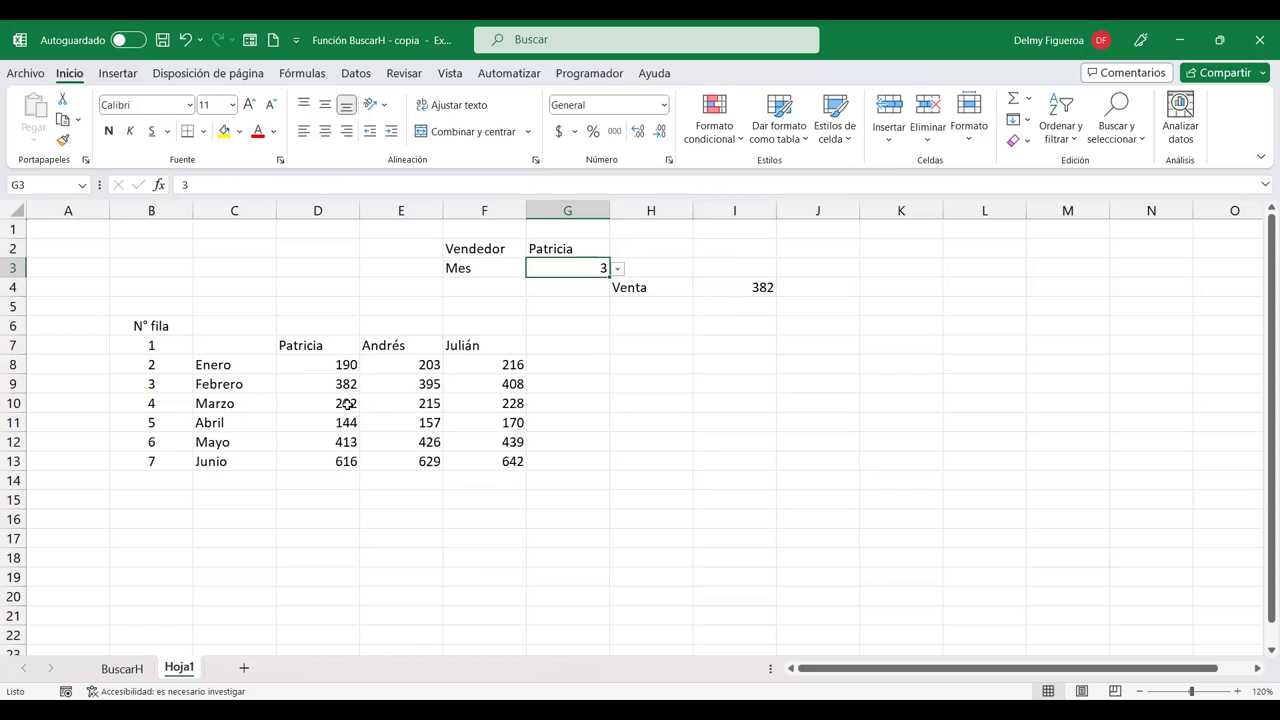
double_click(752, 287)
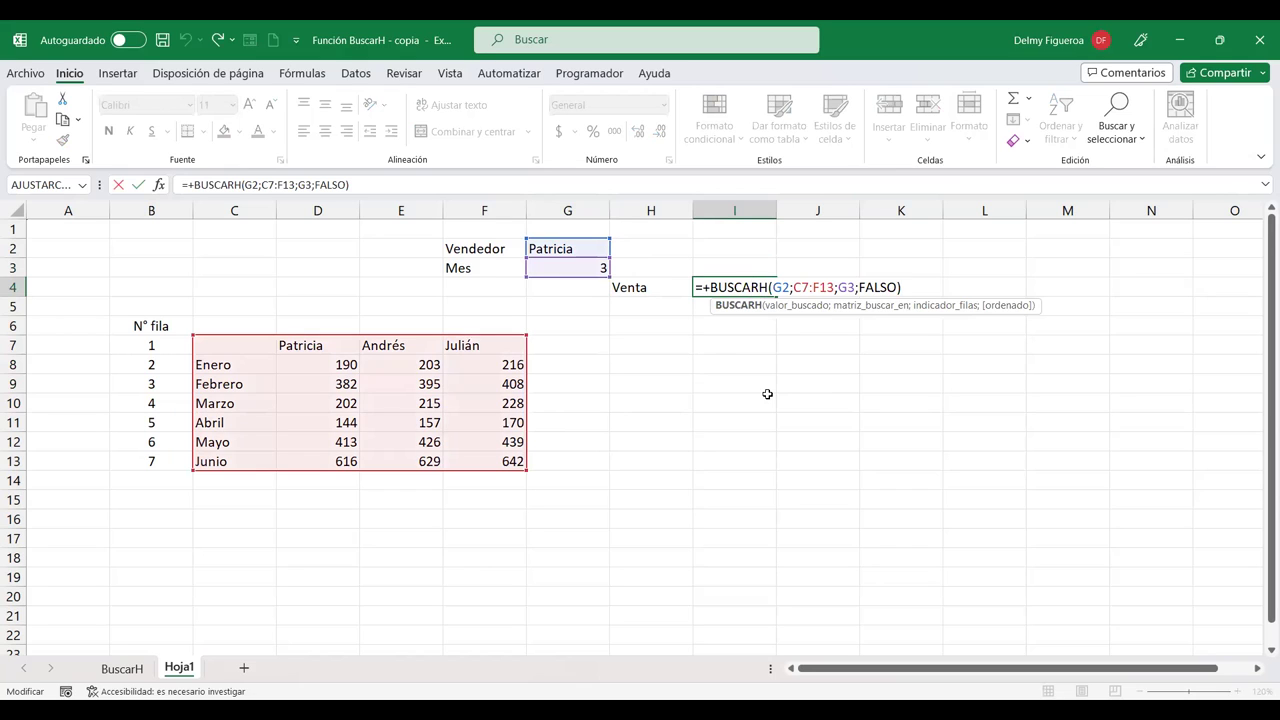
key("Return")
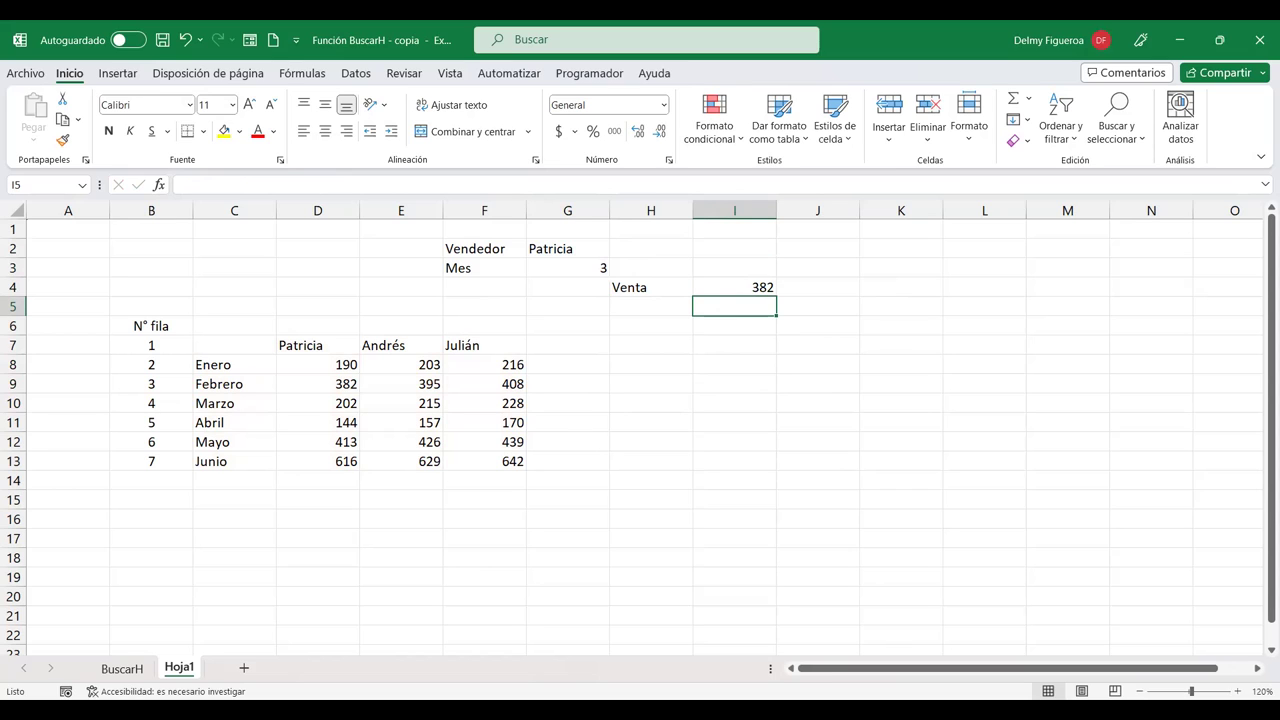
key("alt+Tab")
type("+busc")
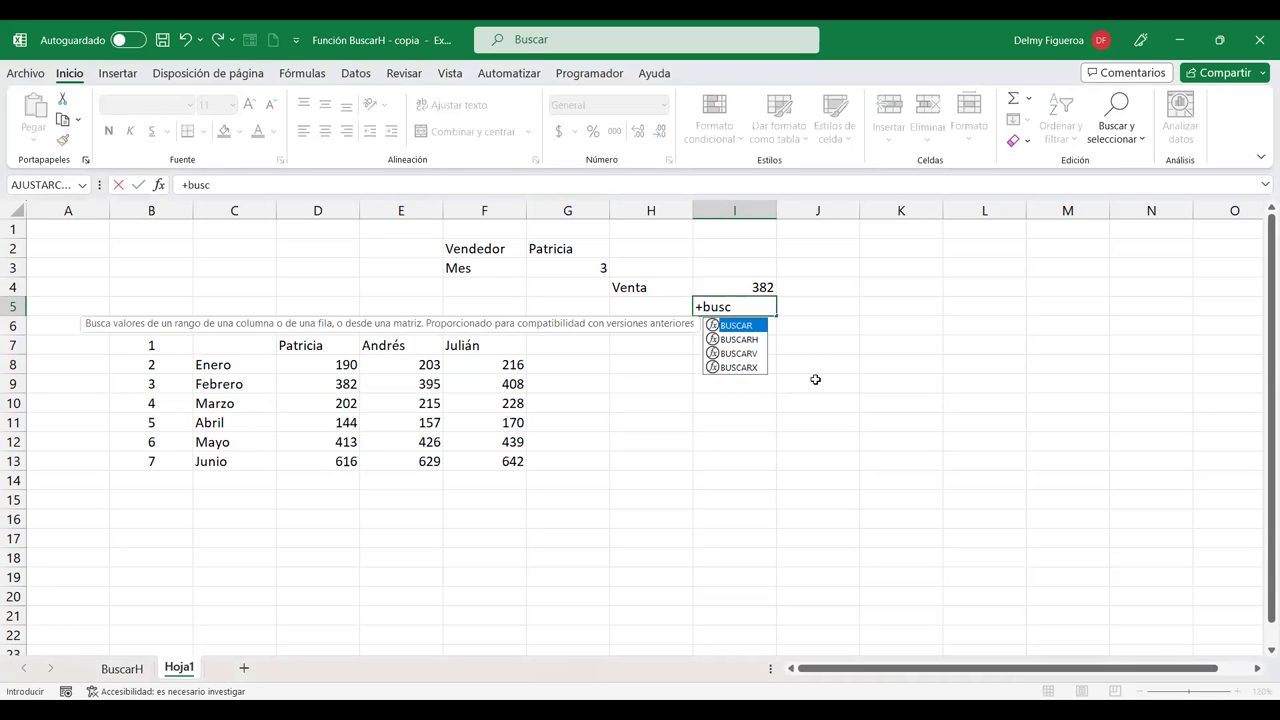
double_click(747, 353)
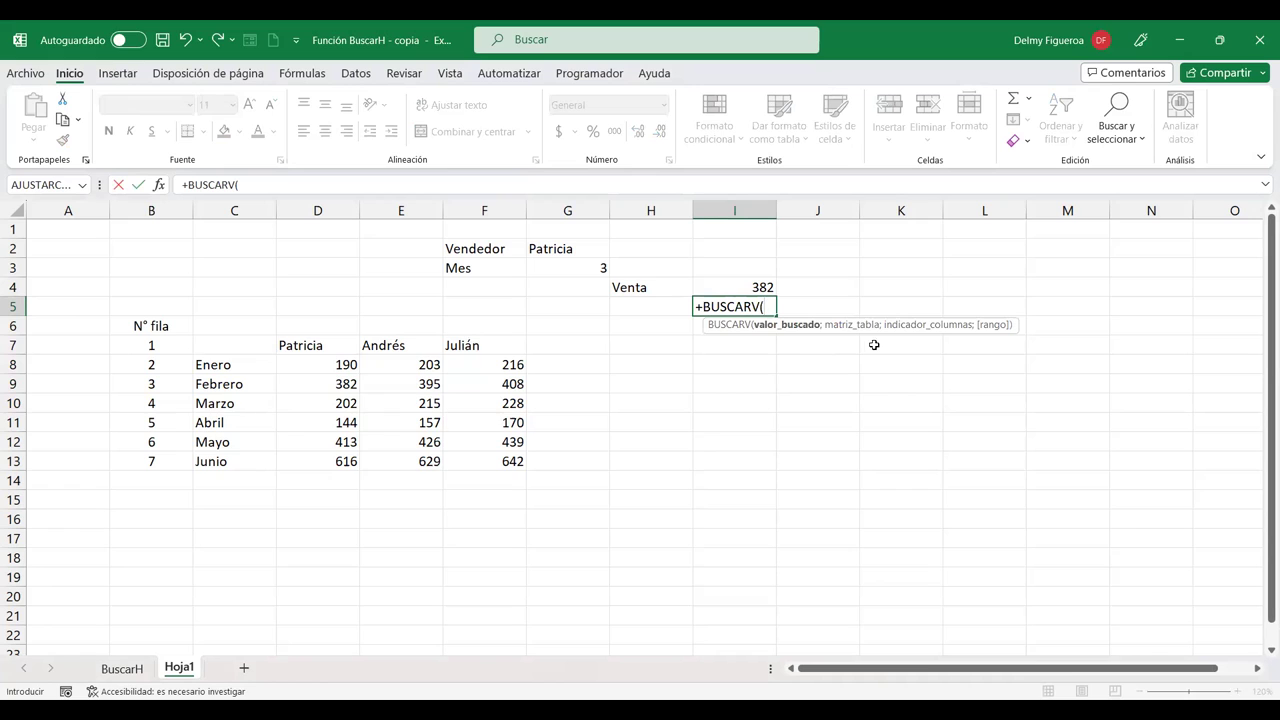
left_click(579, 249)
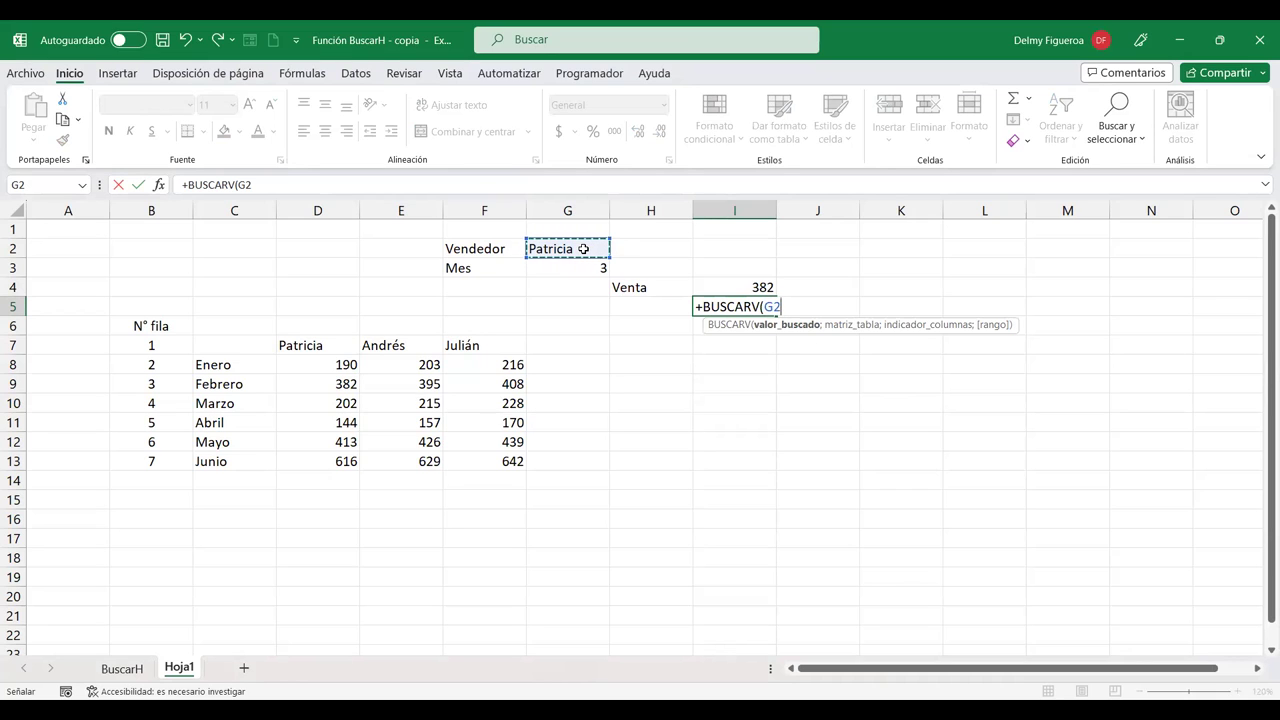
type(";")
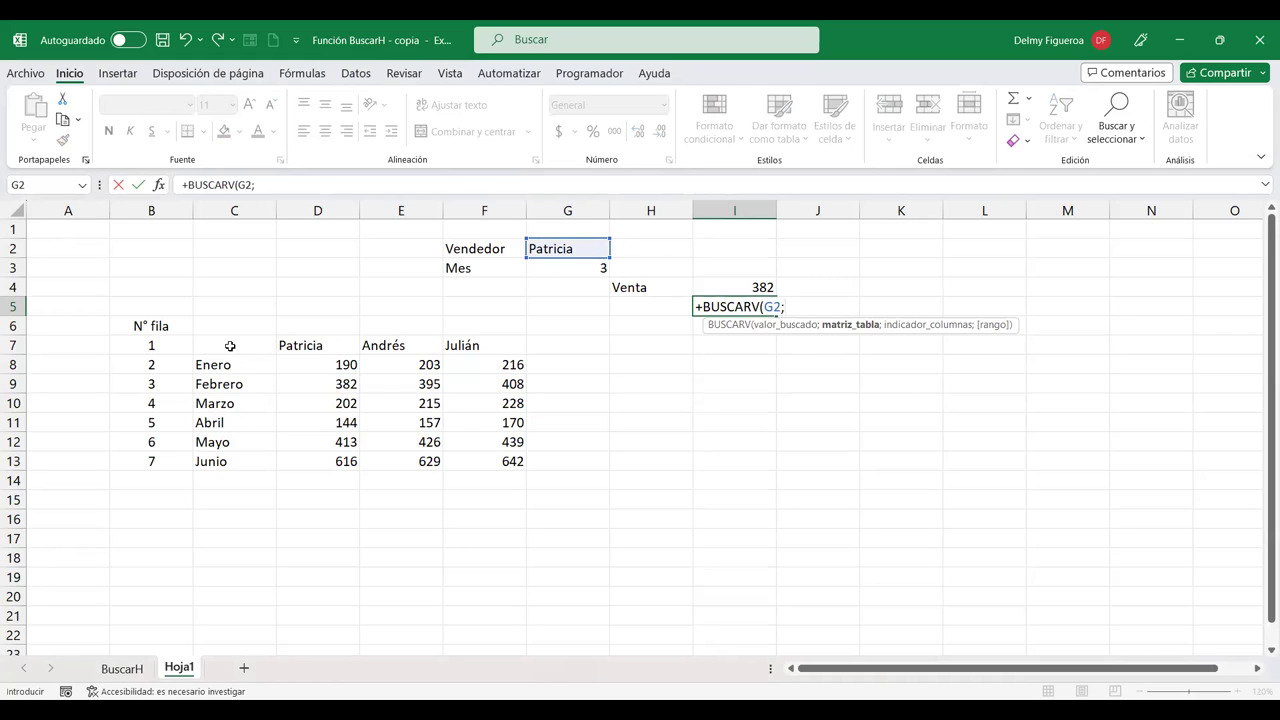
mouse_move(234, 346)
left_mouse_down()
mouse_move(496, 451)
mouse_move(492, 463)
left_mouse_up()
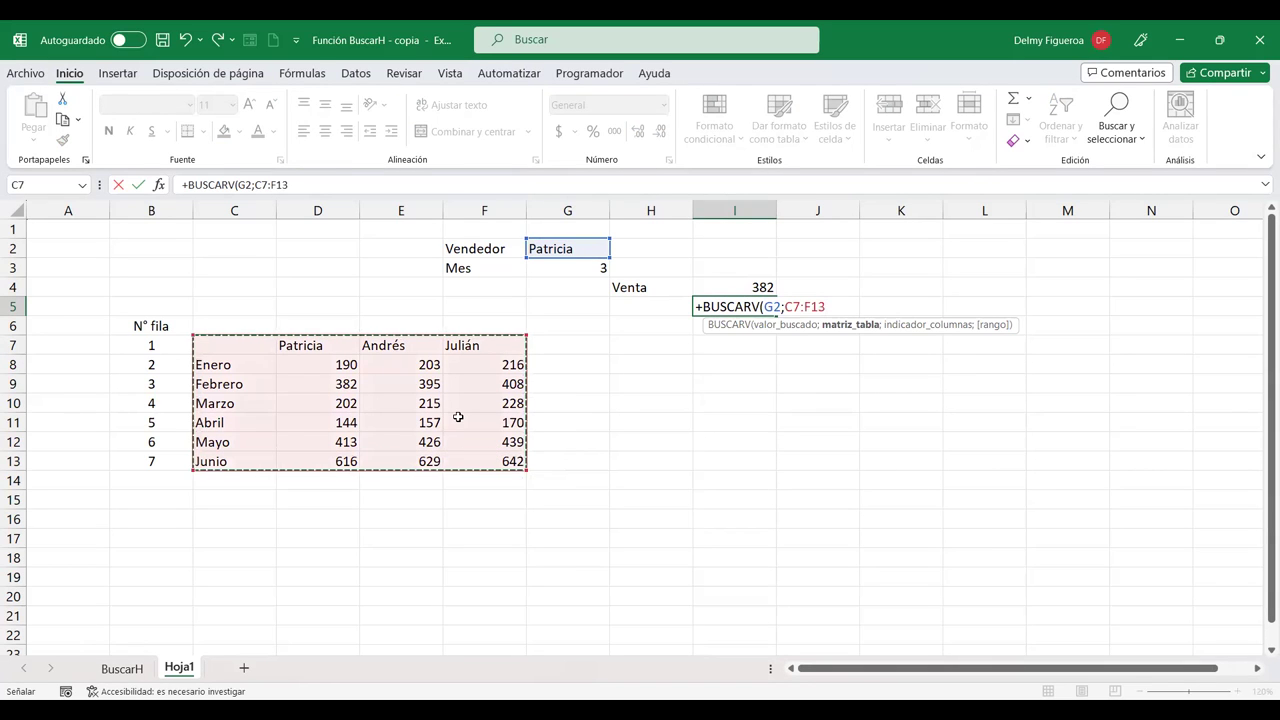
type(";")
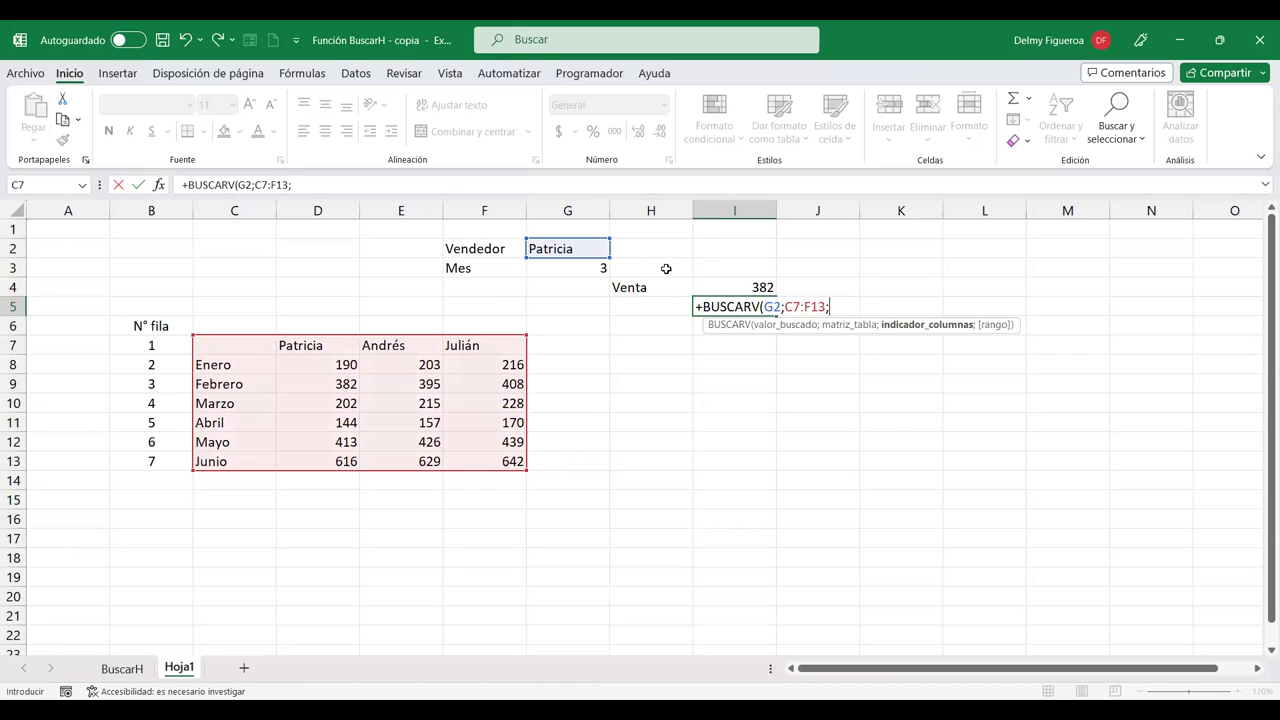
key("Escape")
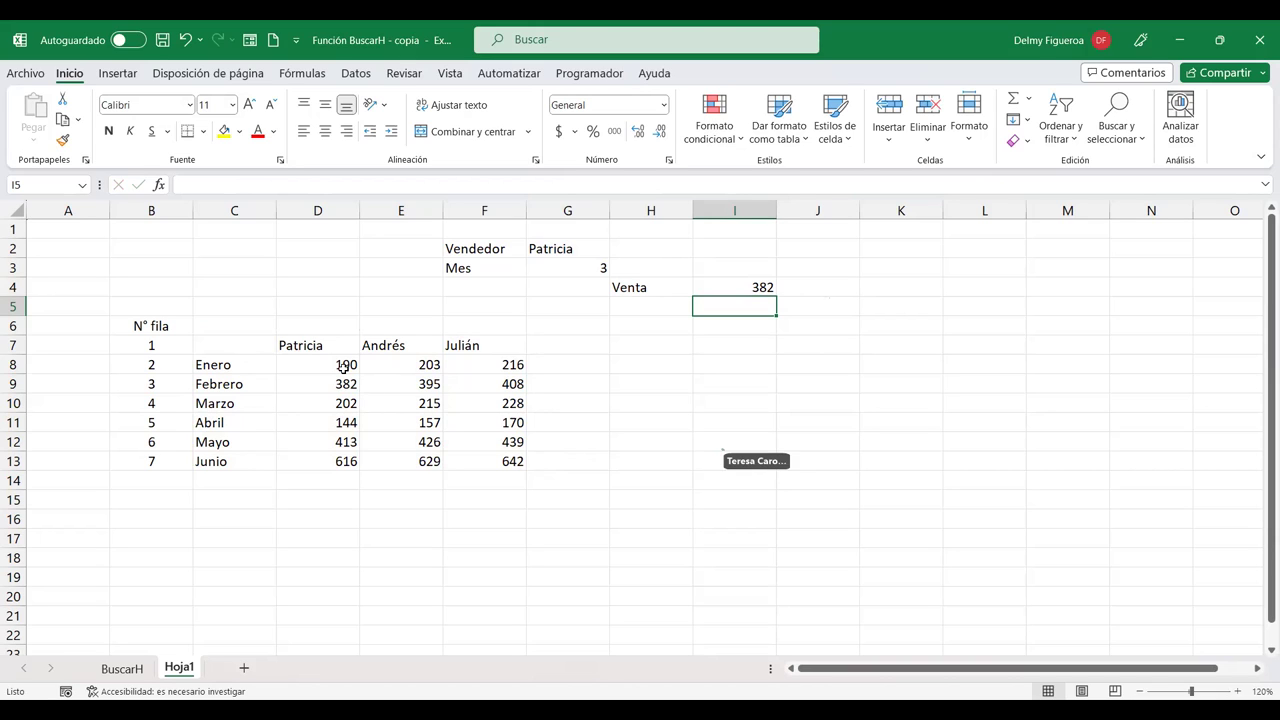
left_click_drag(314, 346, 470, 346)
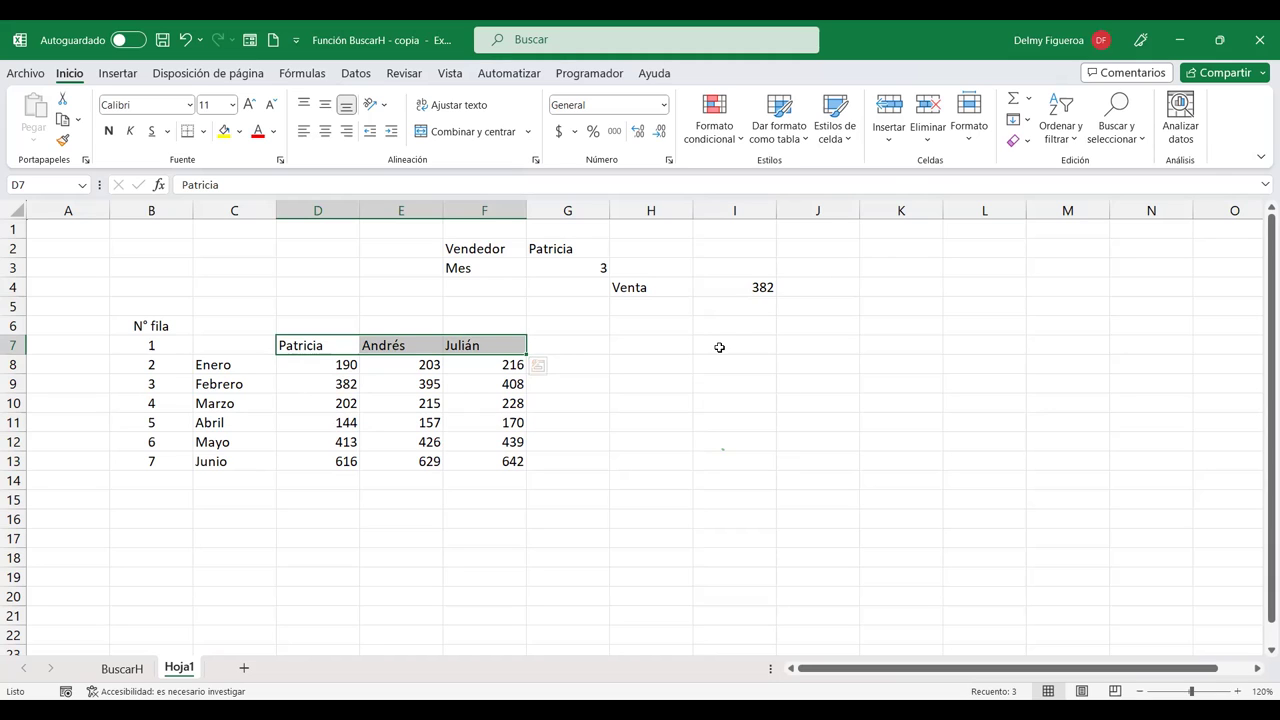
left_click(746, 310)
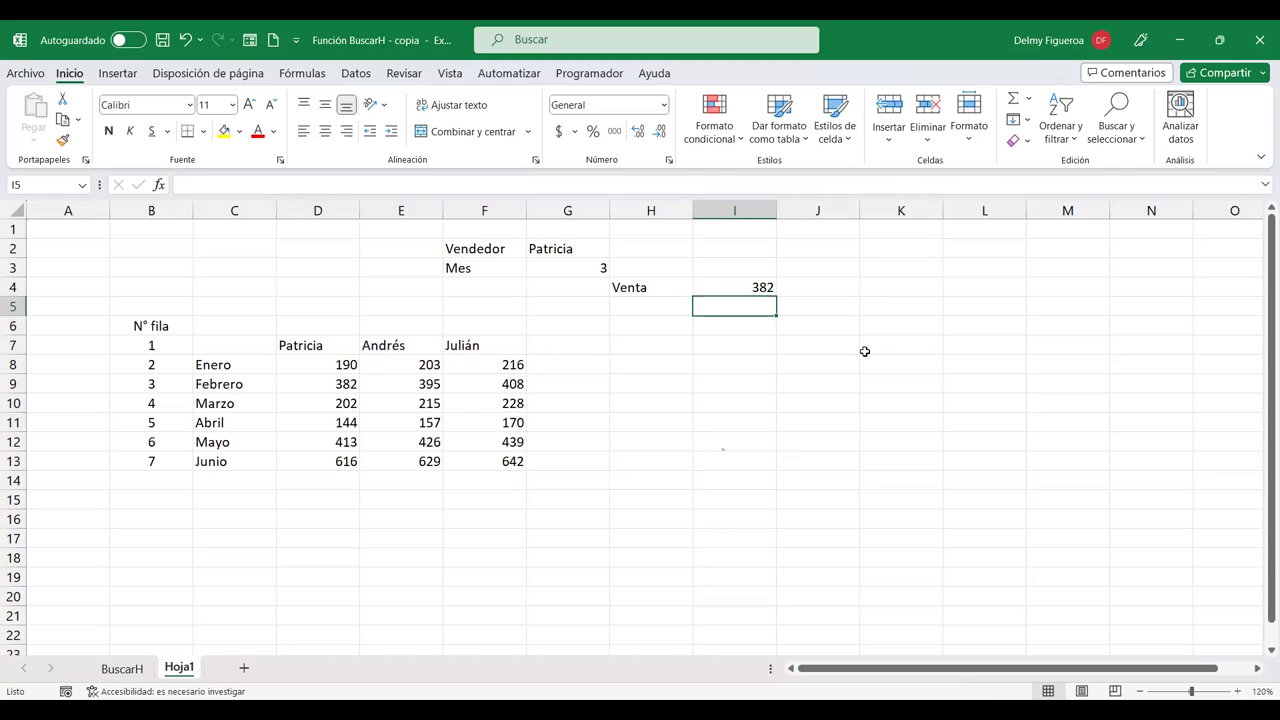
type("+")
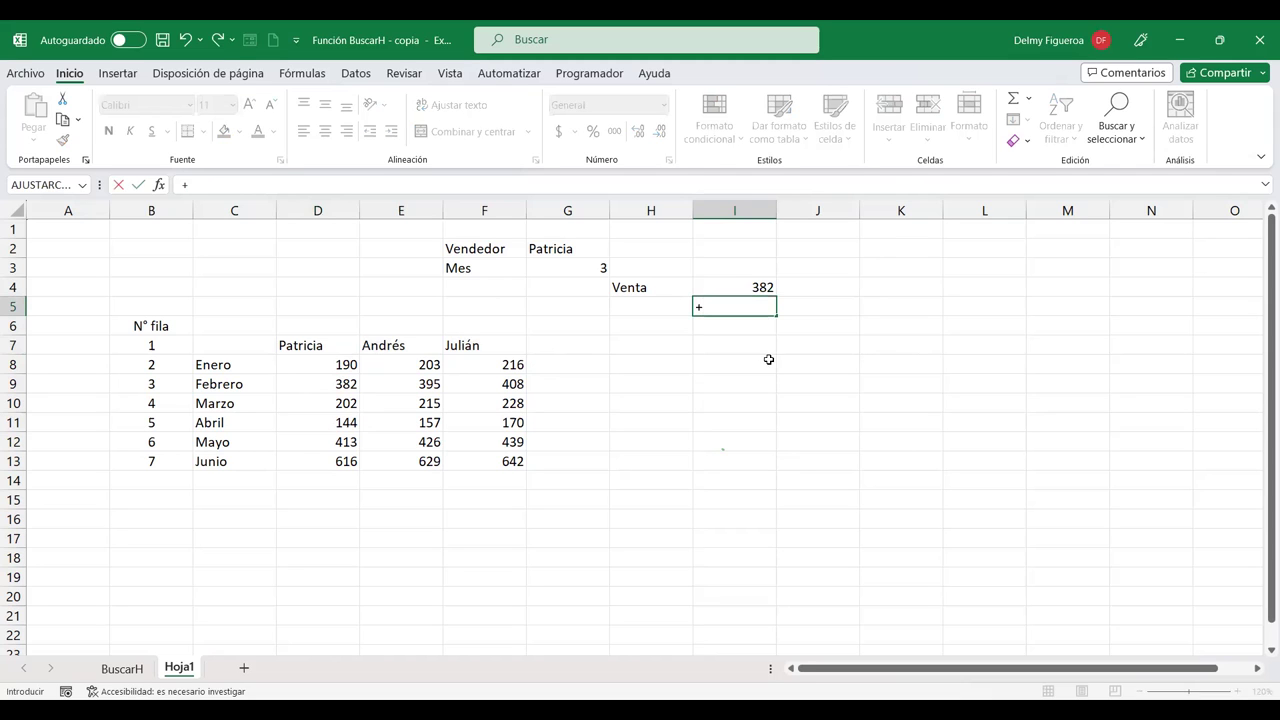
type("busc")
type("arv")
key("Tab")
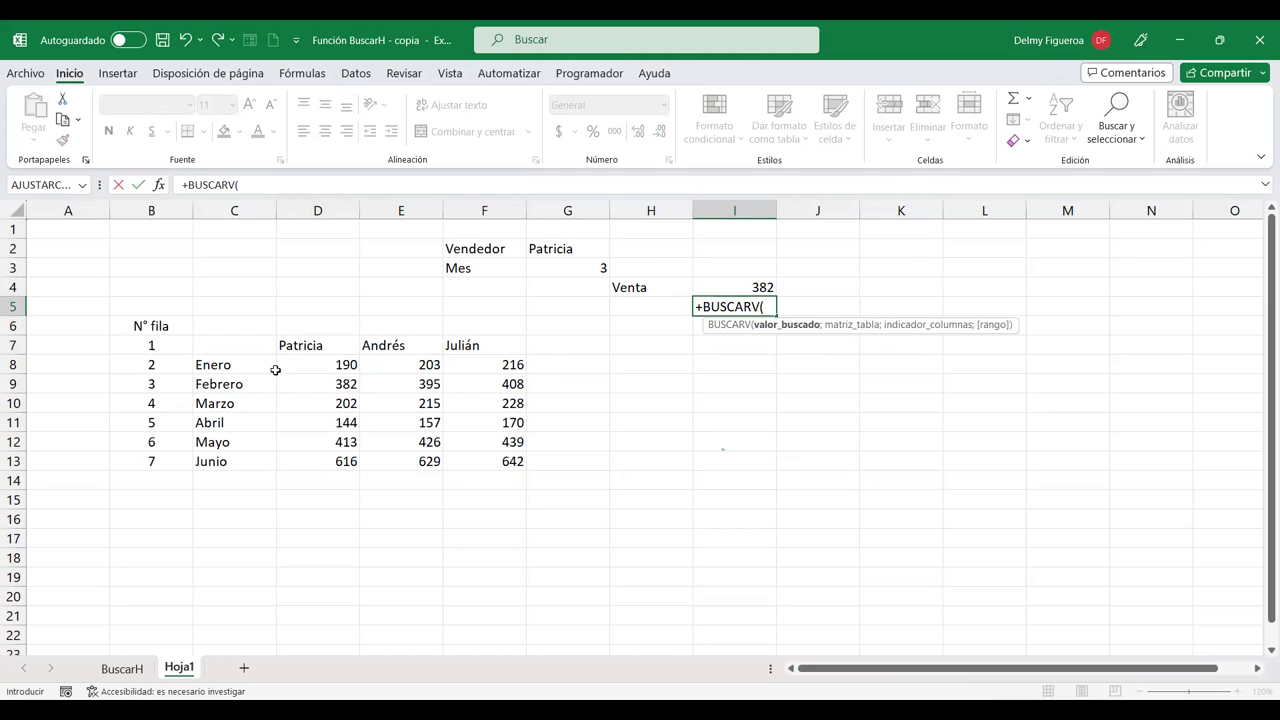
key("Escape")
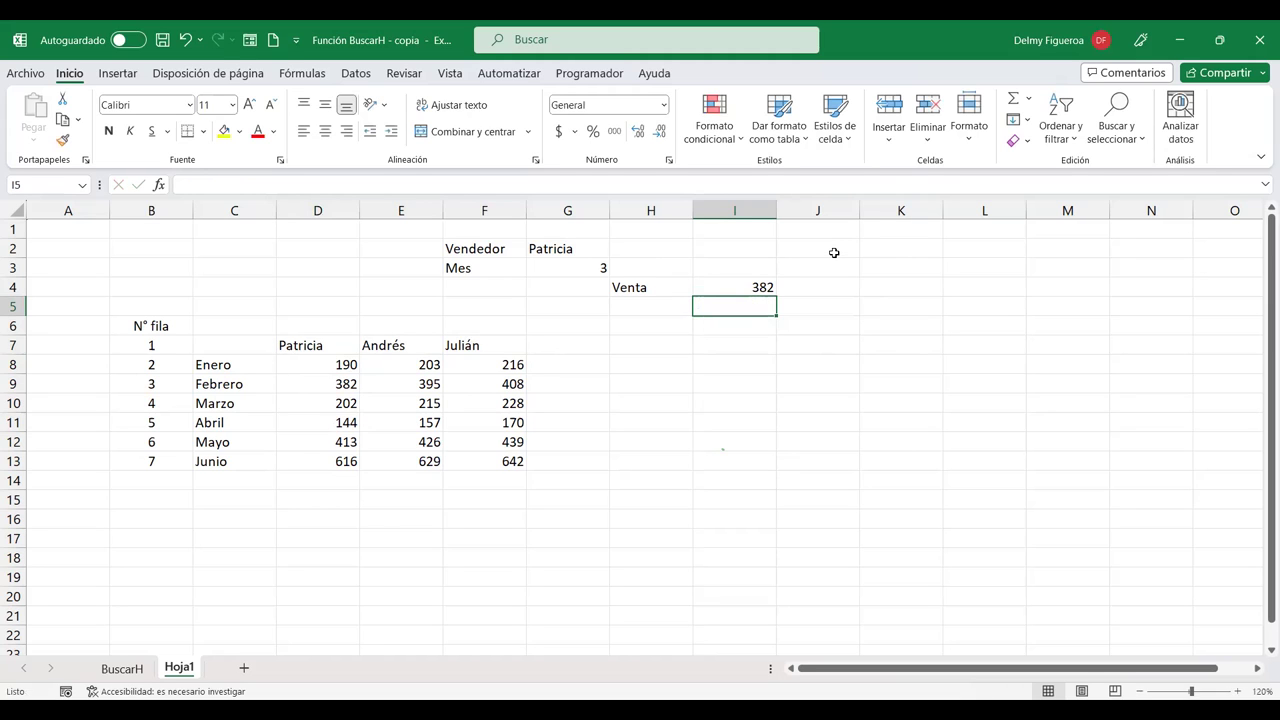
left_click(842, 250)
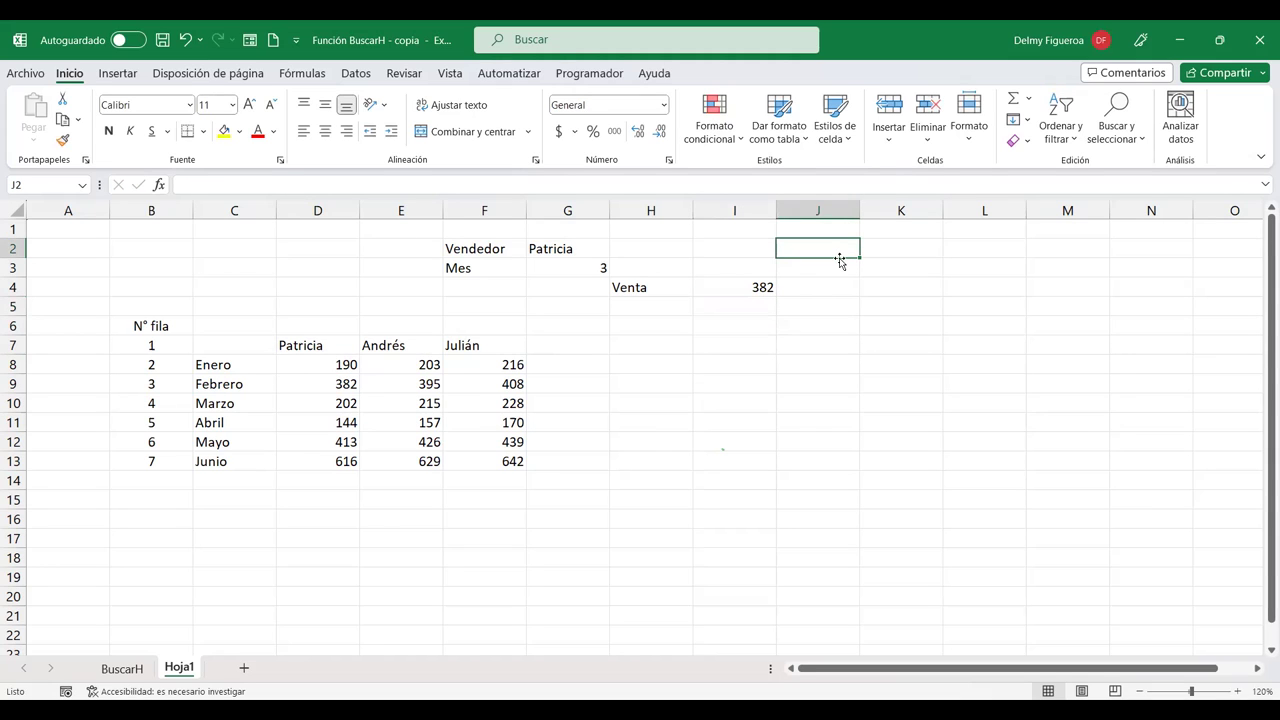
Step: Fill the Vendedor cell G2 yellow and type the label Mes in I2
left_click(573, 247)
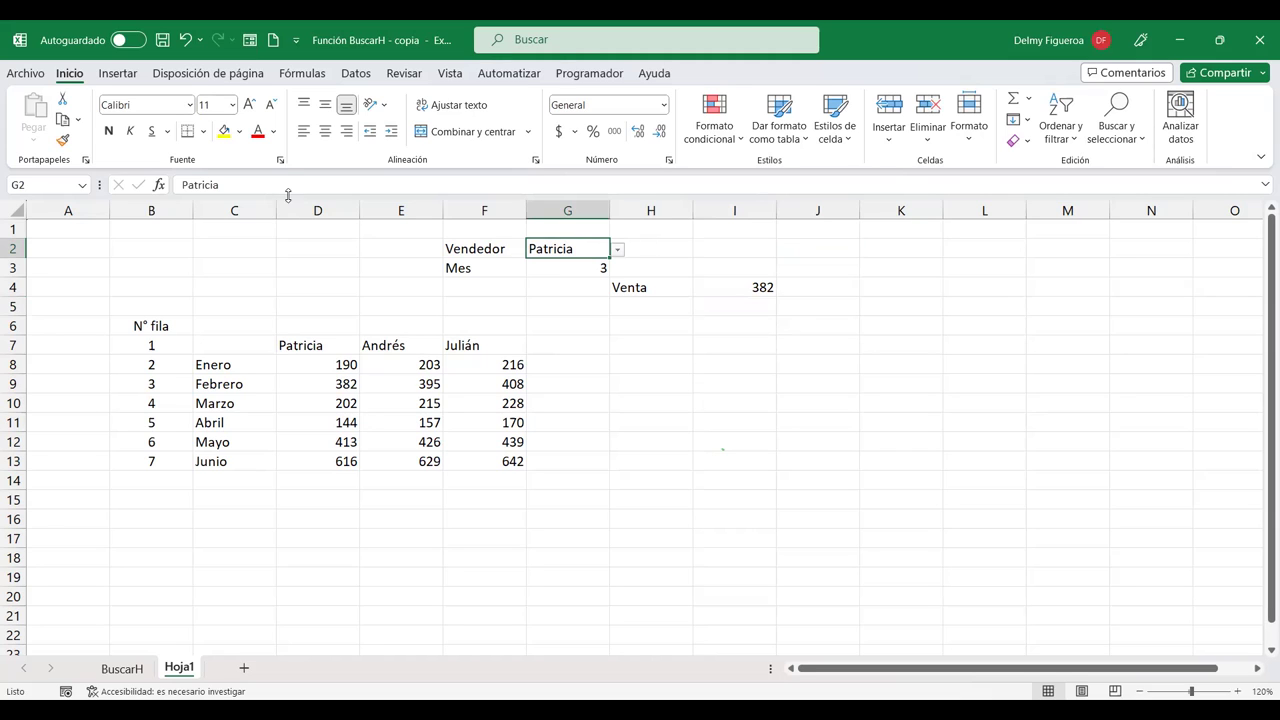
left_click(222, 137)
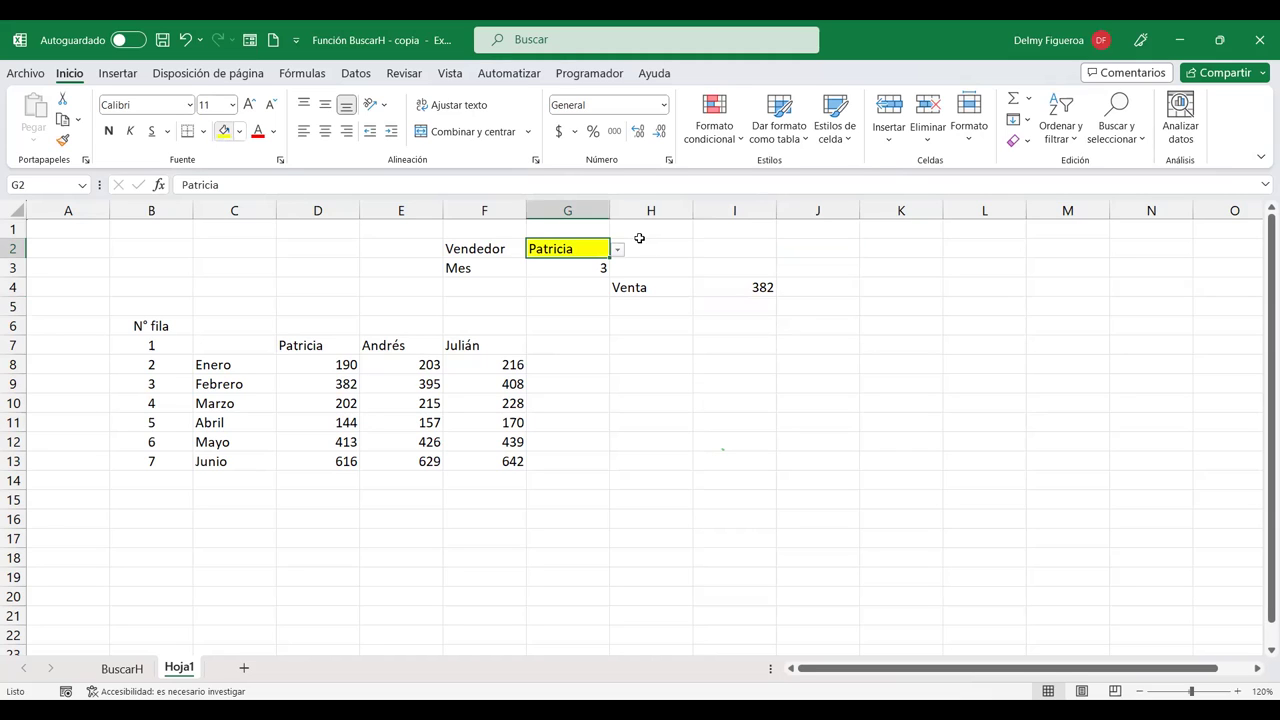
left_click(746, 247)
type("Me")
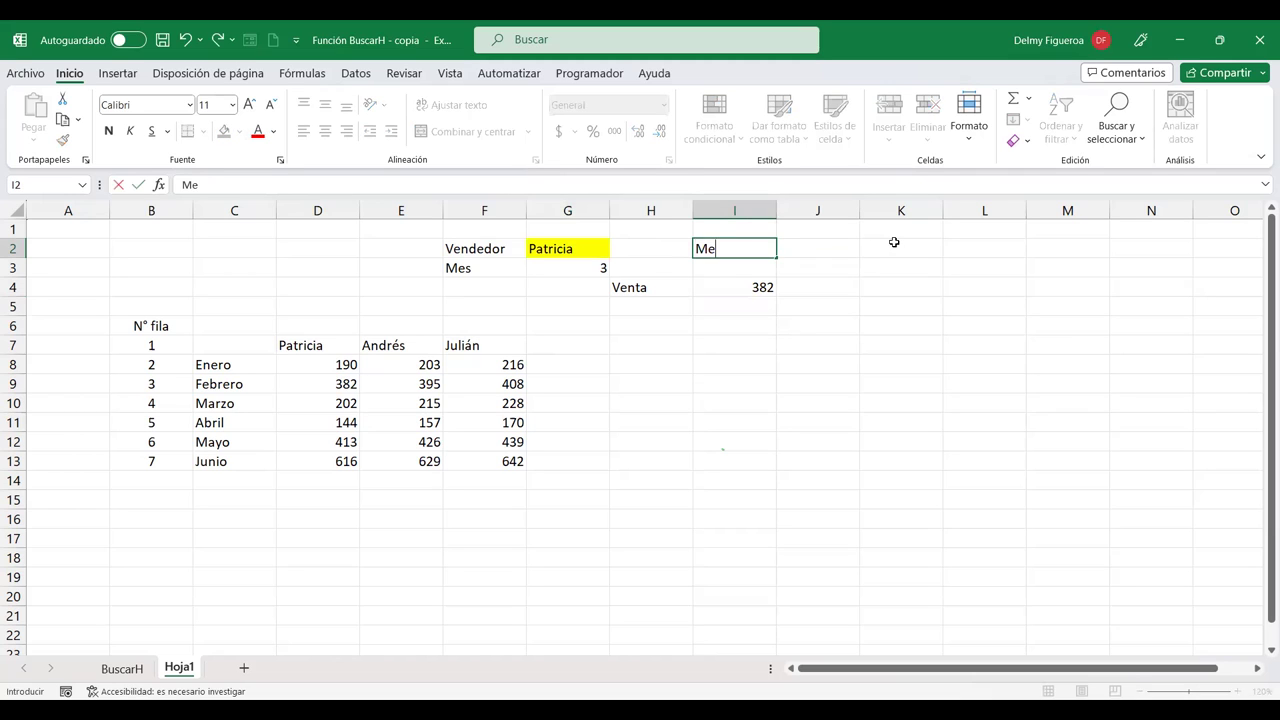
key("Tab")
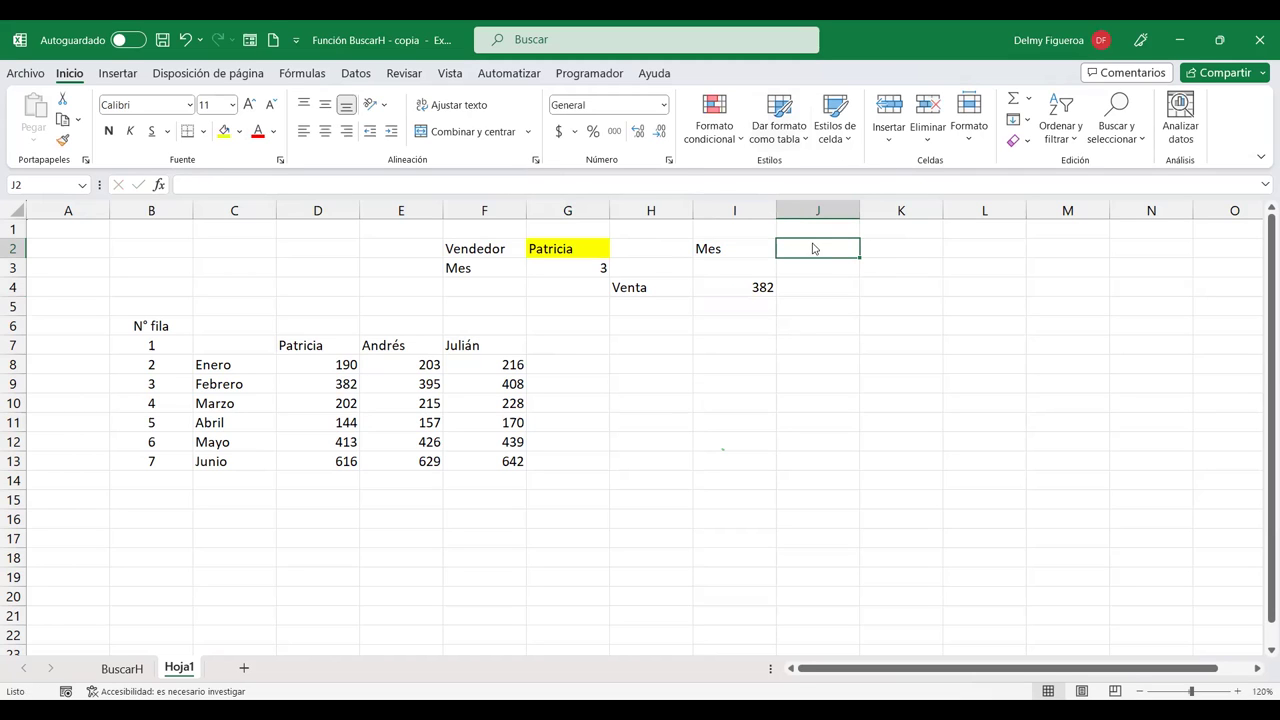
Step: Give J2 a Lista data-validation drop-down of the month names C8:C13
left_click(356, 74)
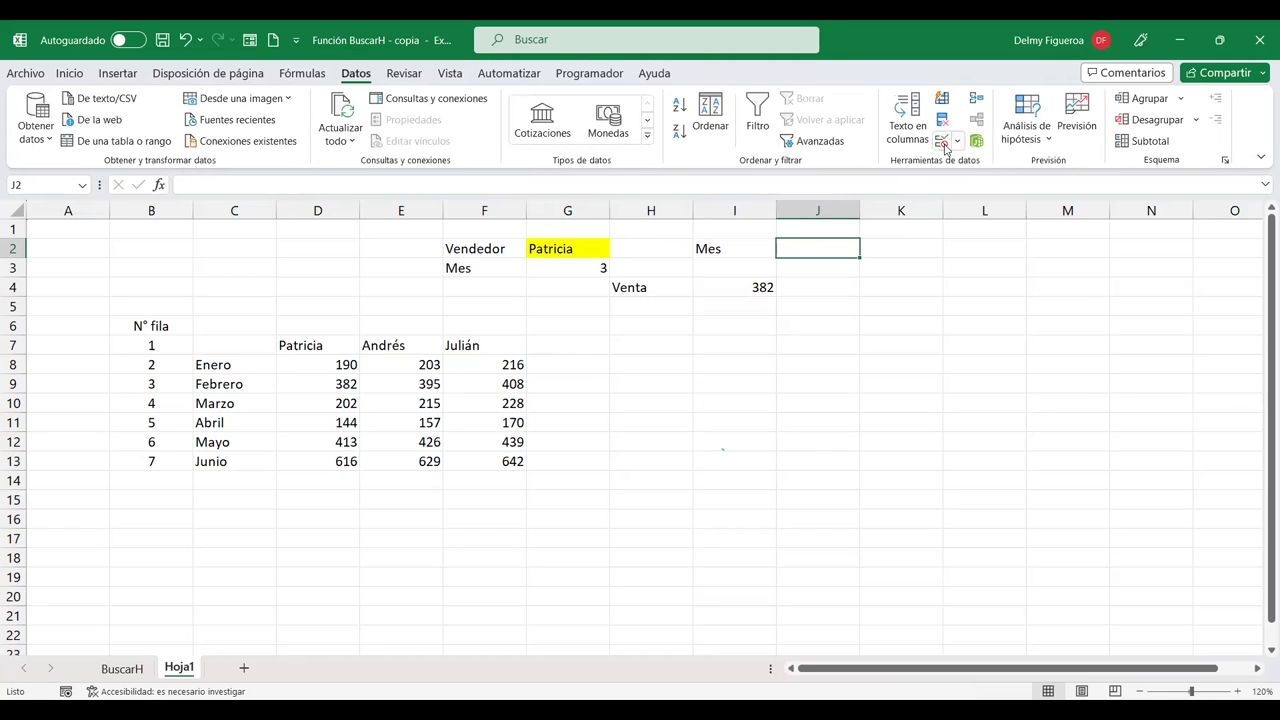
left_click(943, 141)
left_click(750, 223)
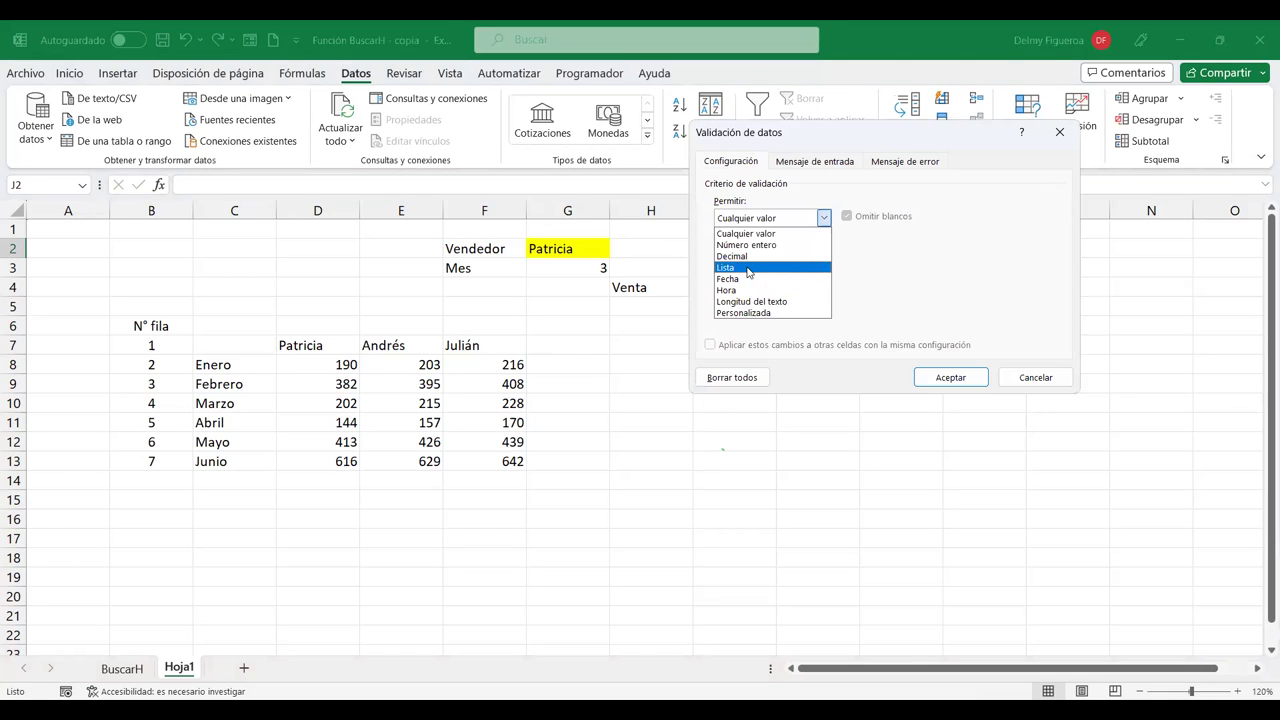
left_click(750, 267)
left_click(216, 366)
left_click_drag(218, 460, 219, 462)
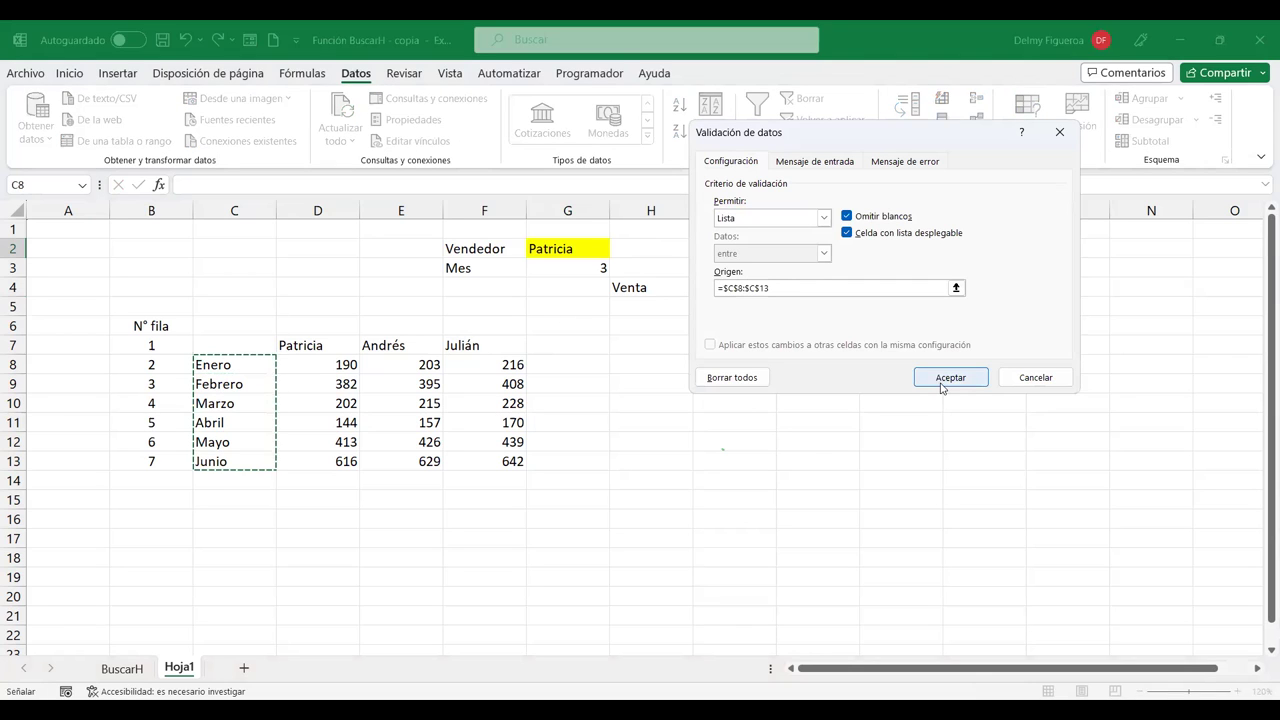
left_click(946, 384)
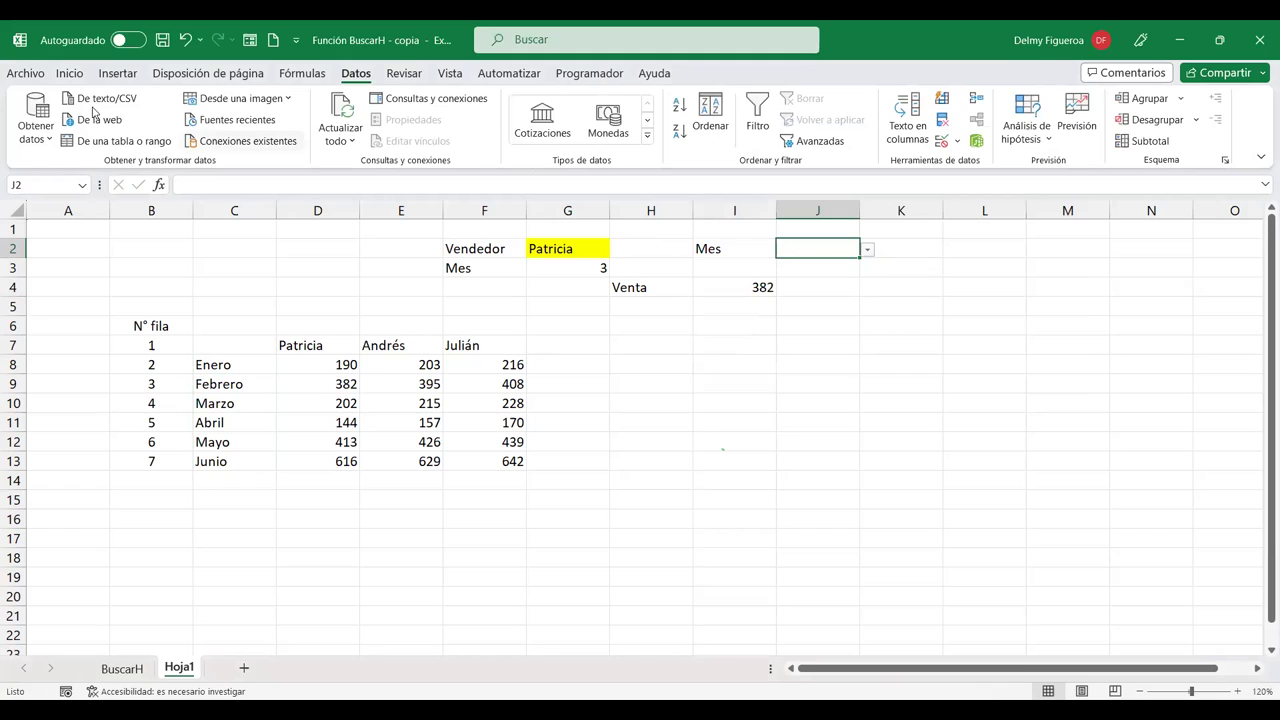
Step: Fill J2 yellow and choose Marzo from its month list
left_click(70, 76)
left_click(226, 133)
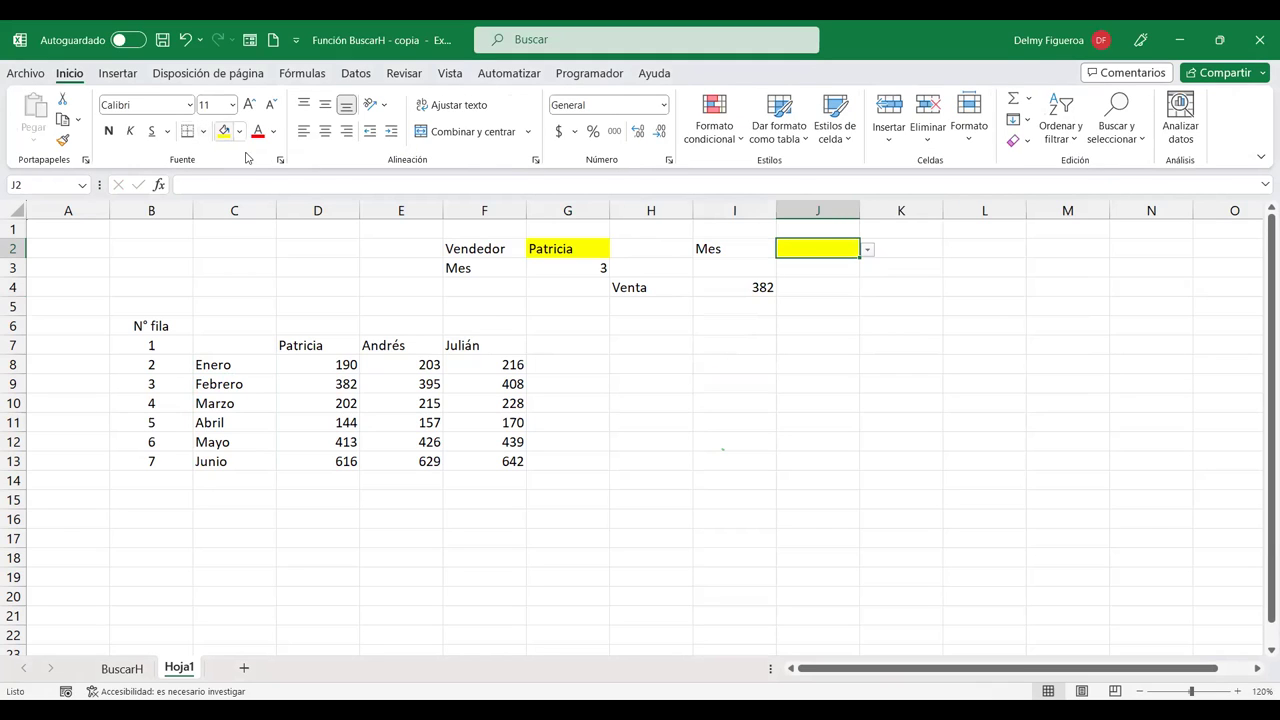
left_click(868, 250)
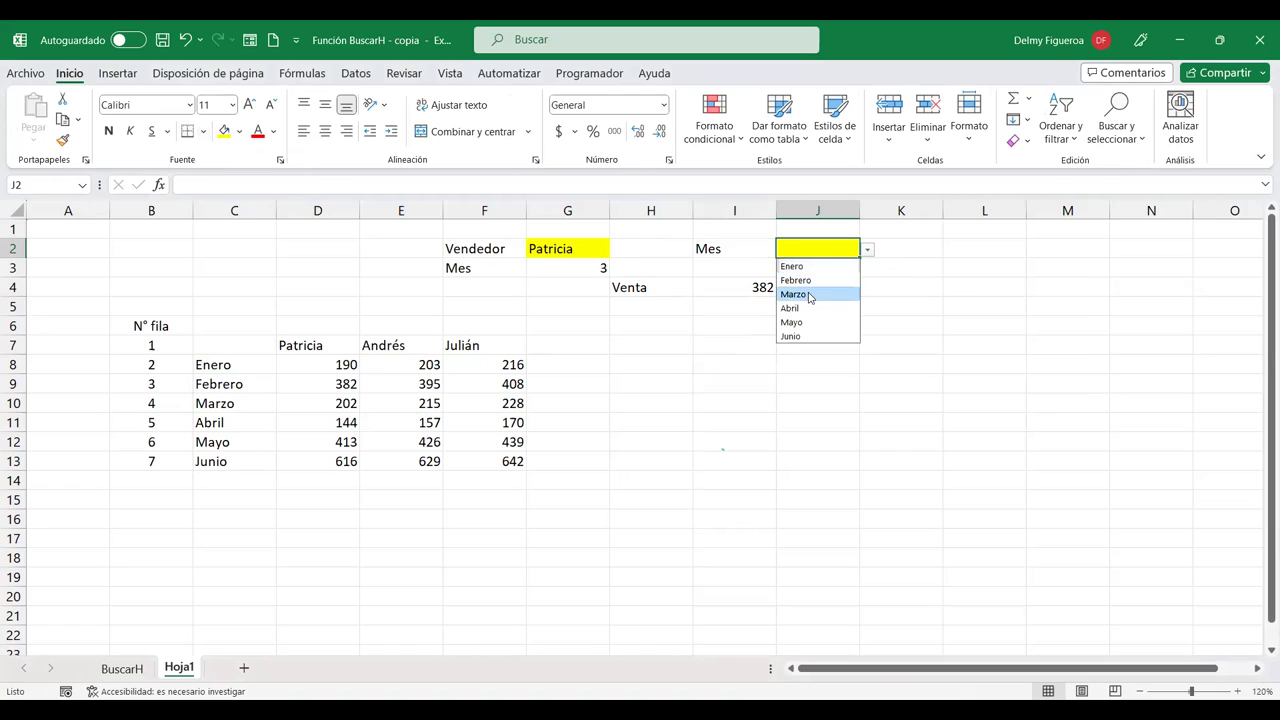
left_click(810, 296)
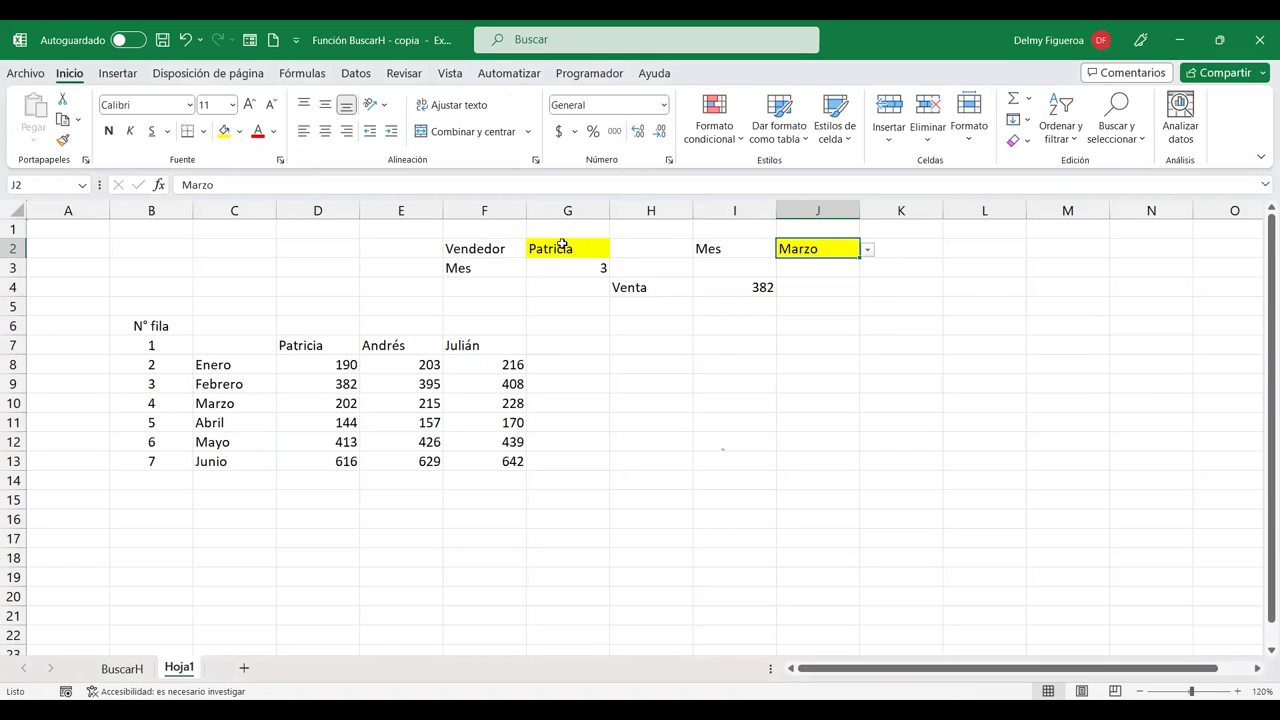
left_click(560, 248)
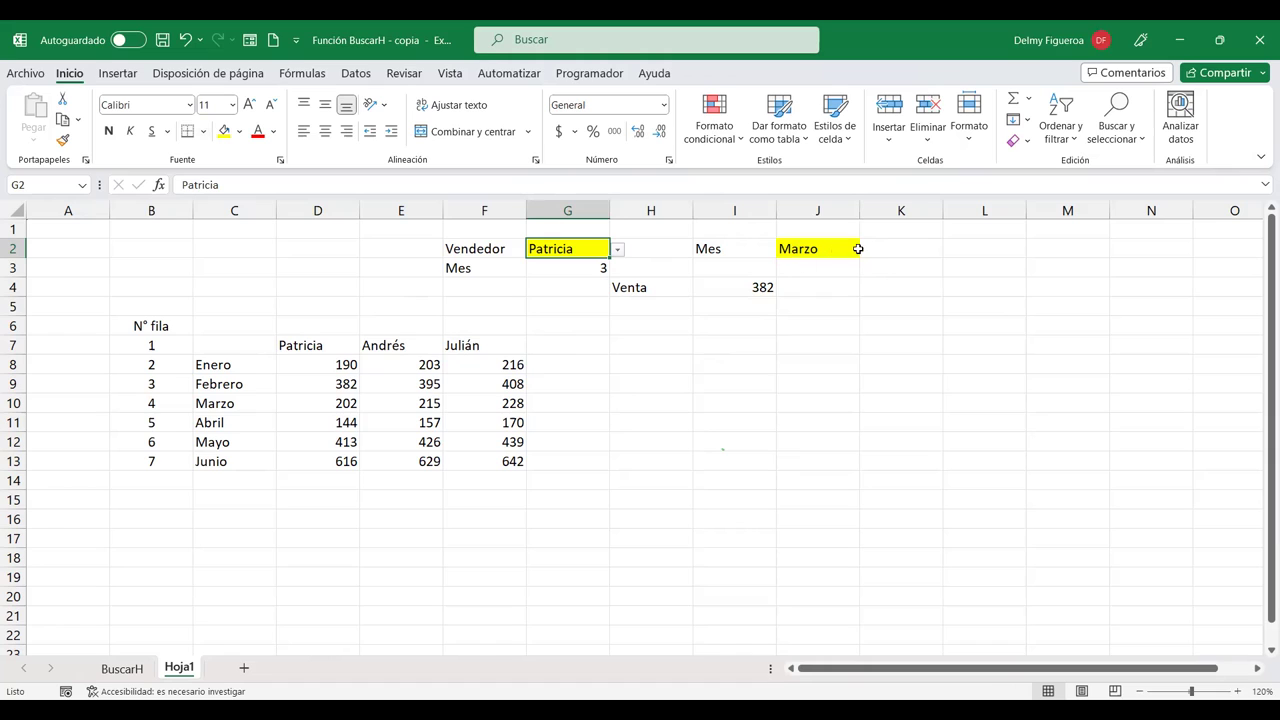
left_click(906, 248)
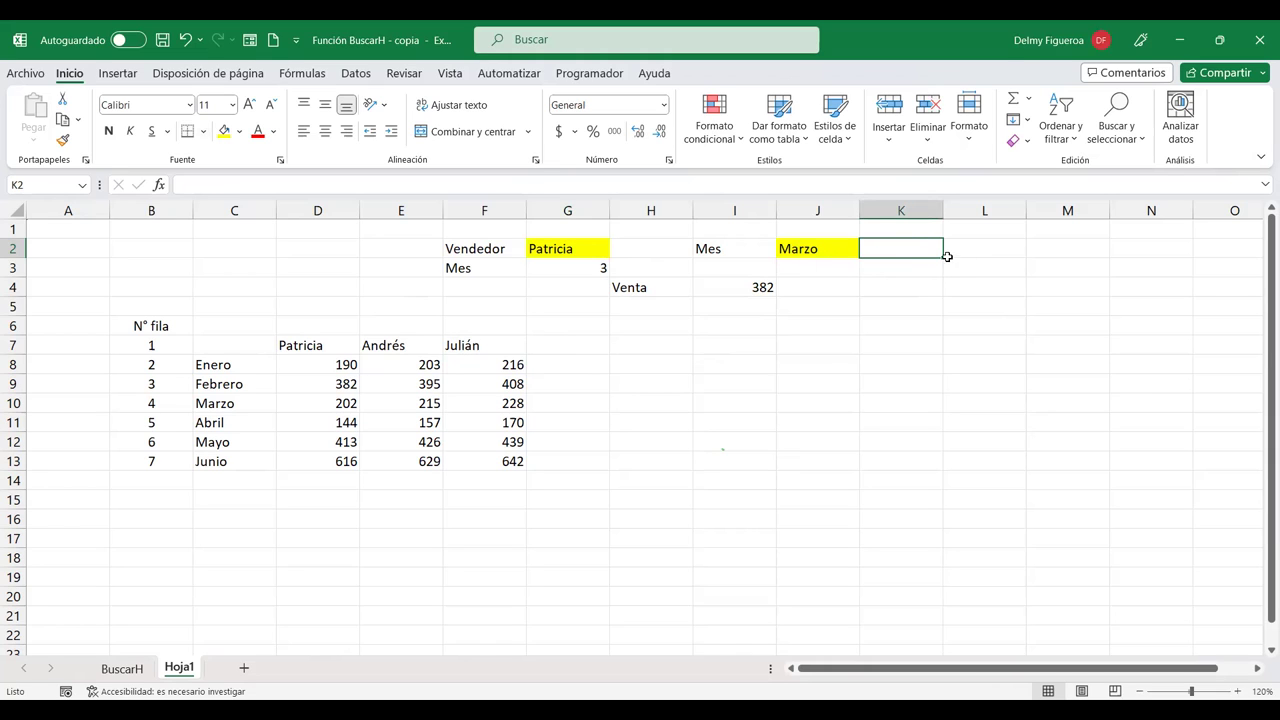
left_click(981, 250)
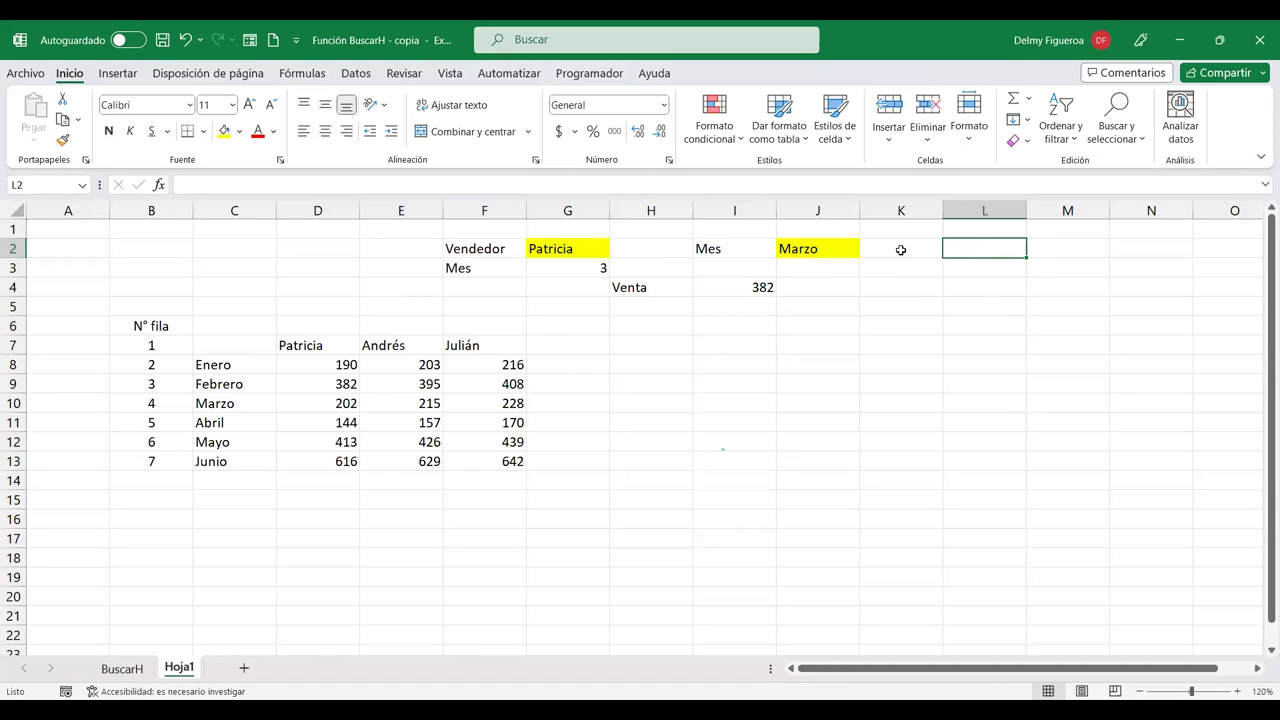
left_click(900, 250)
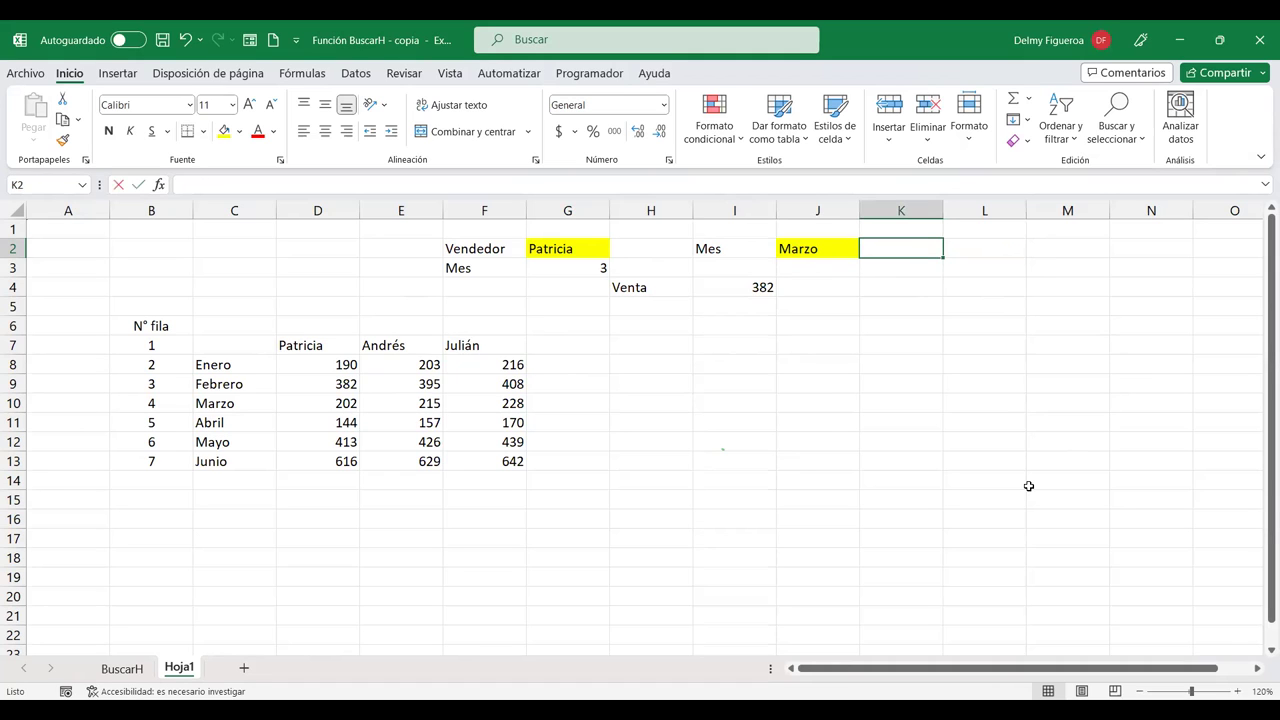
Step: Label K2 as Vendedor
type("Vendedor")
key("Return")
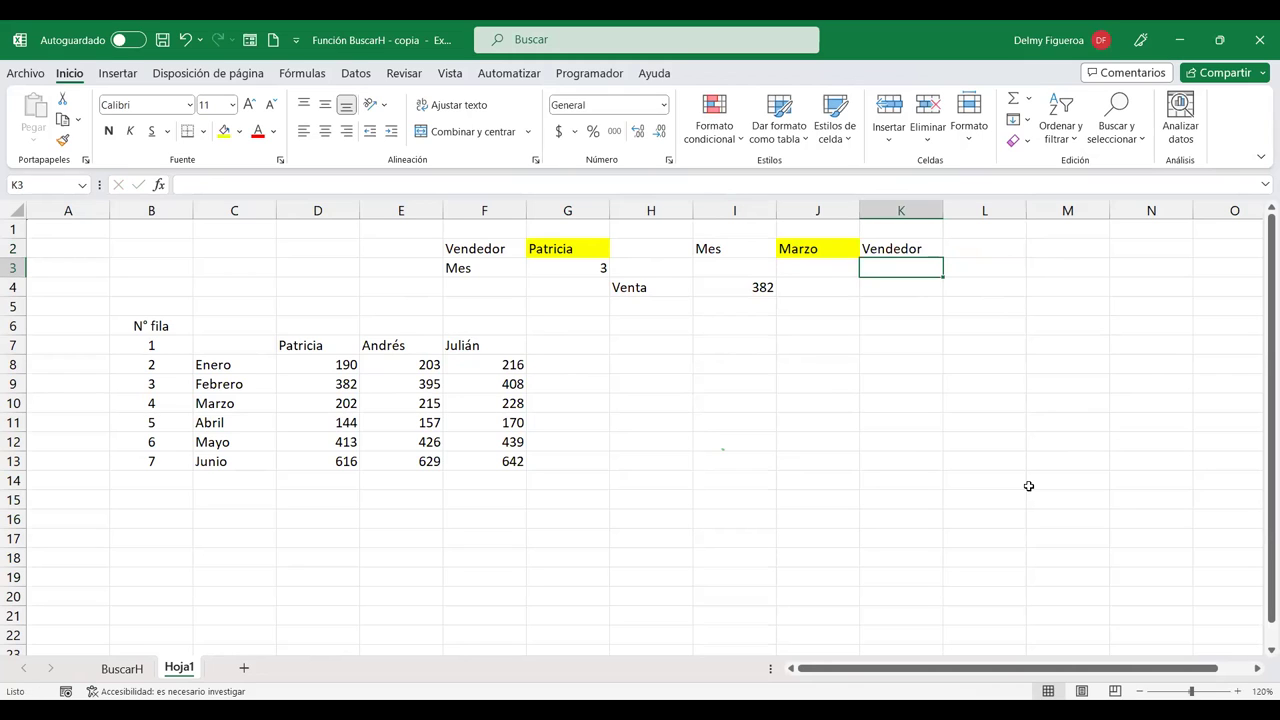
left_click(968, 252)
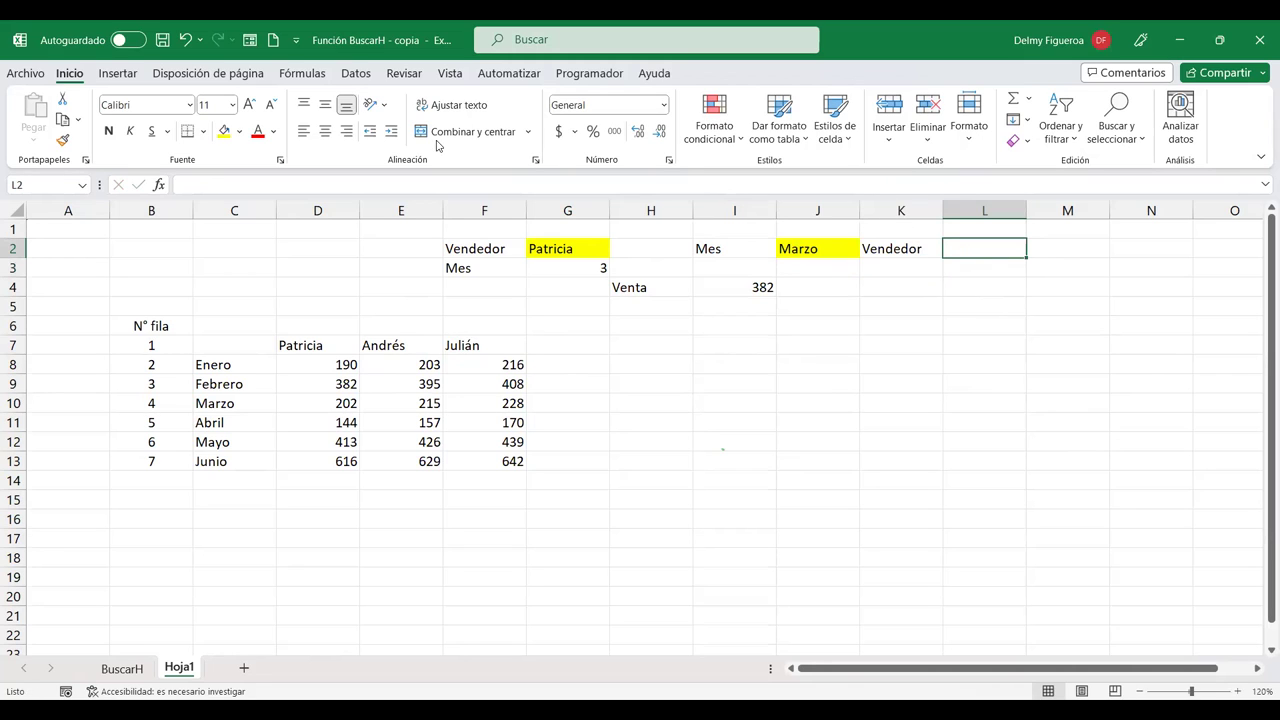
Step: Restrict L2 to a 1;2;3 list drop-down and set it to vendor number 3
left_click(356, 78)
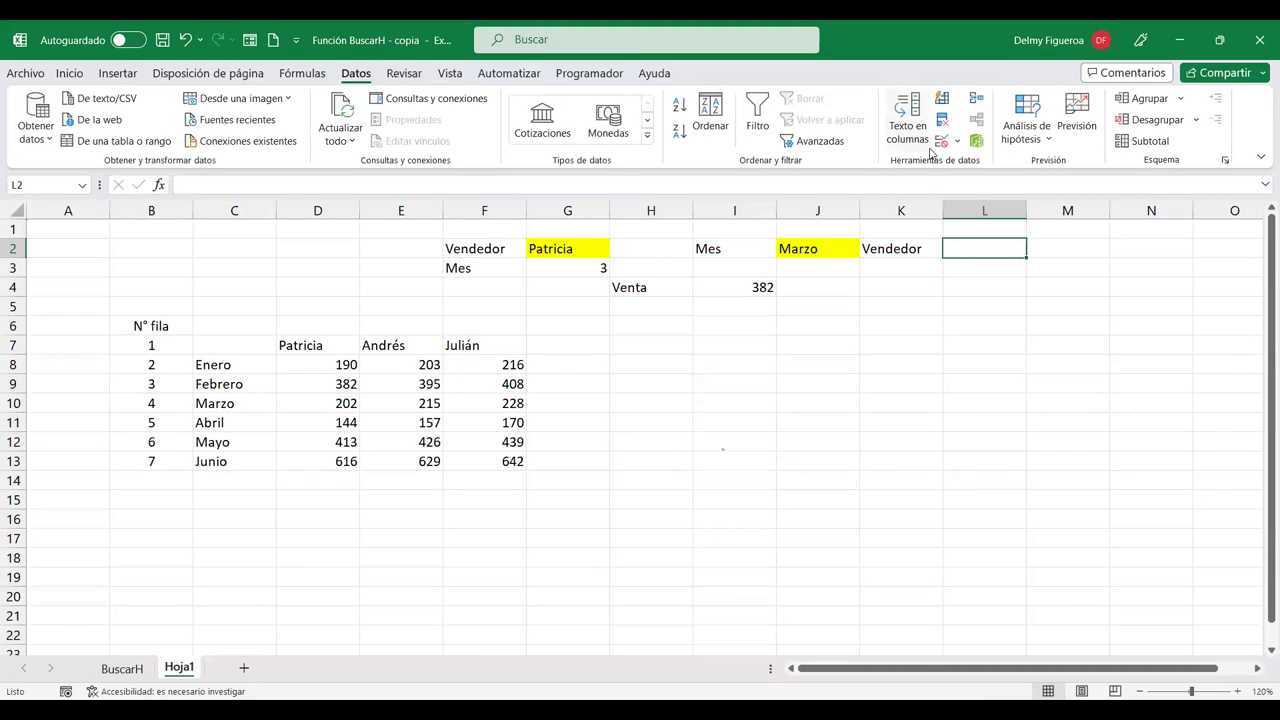
key("alt+d")
key("v")
key("v")
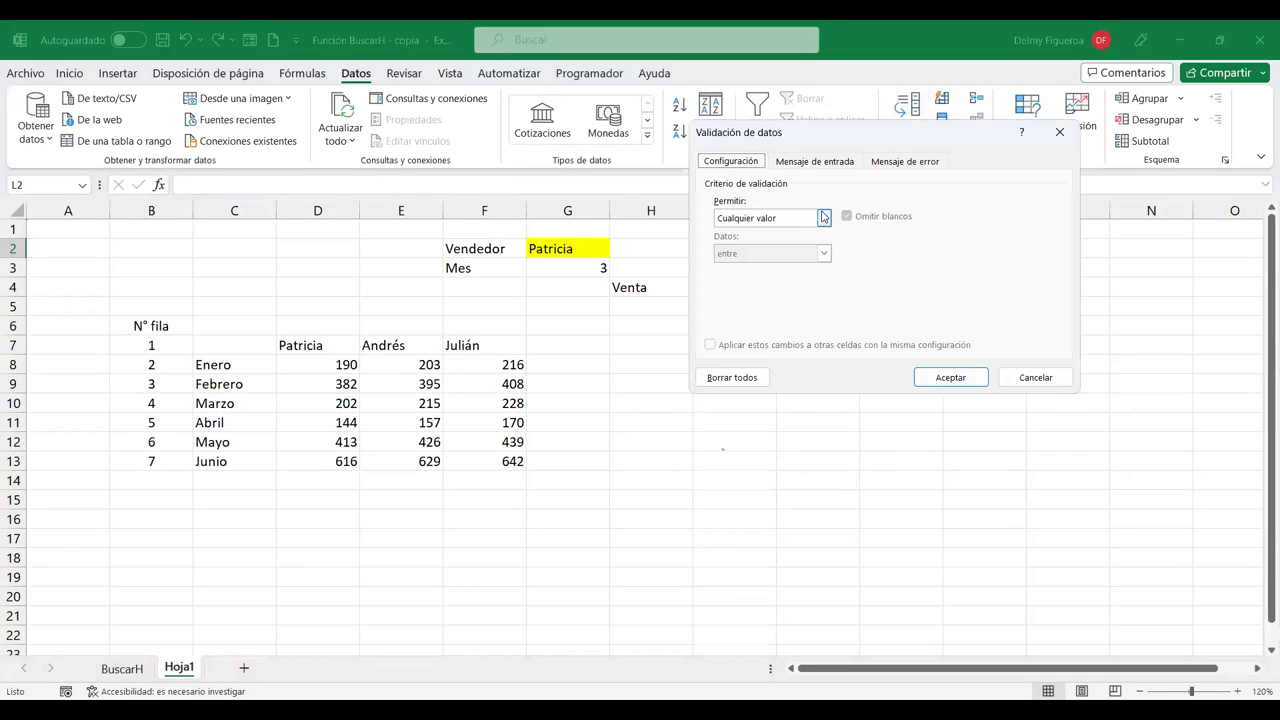
left_click(823, 217)
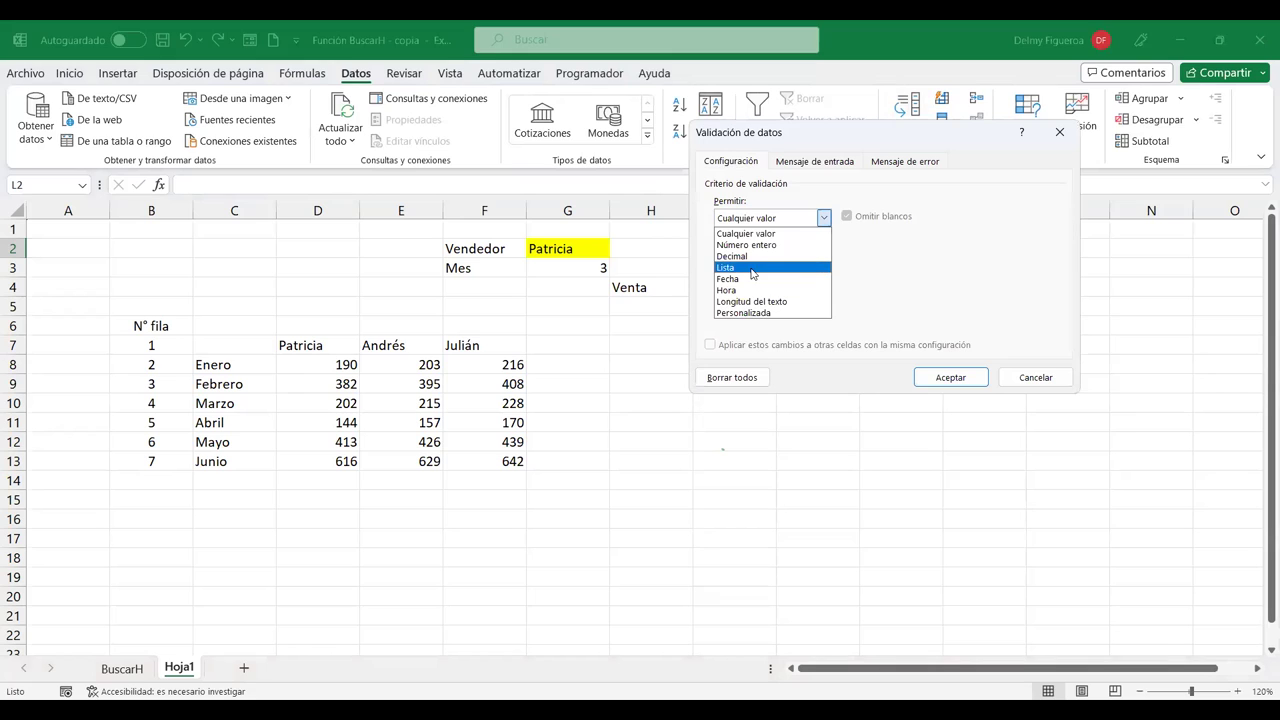
left_click(753, 270)
type("1")
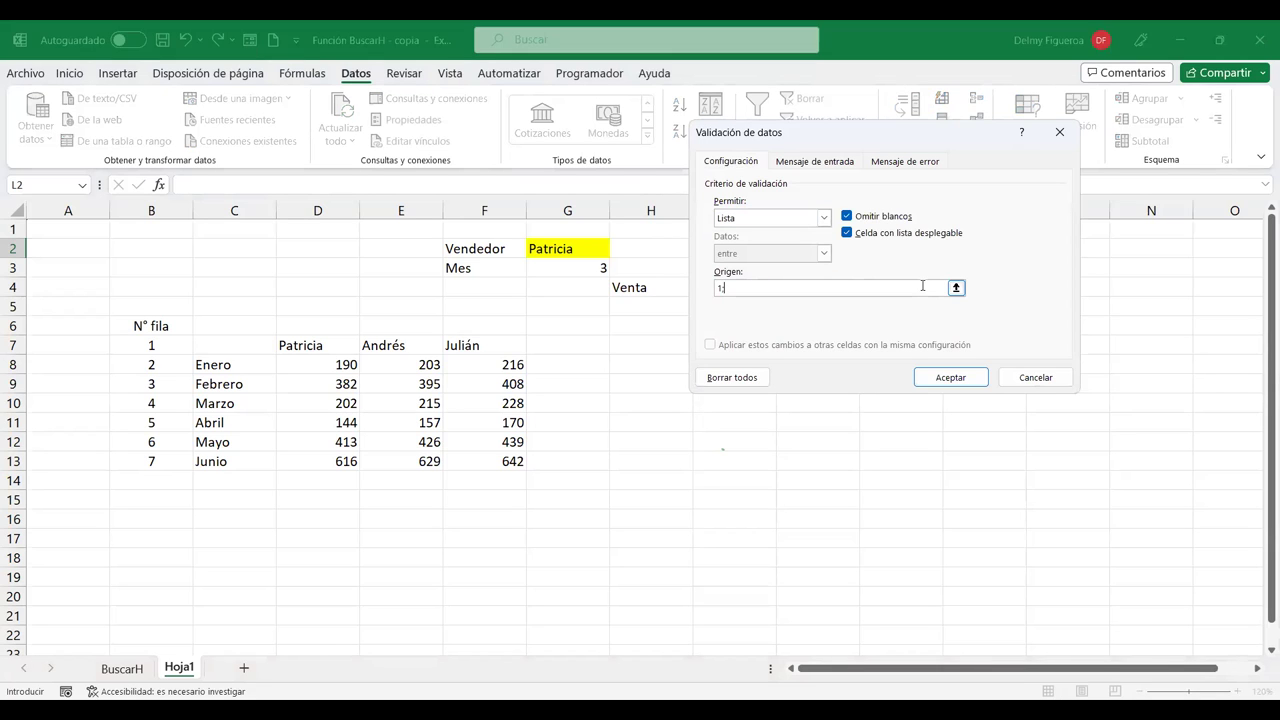
type(";2;3")
key("Return")
left_click(1035, 251)
left_click(977, 291)
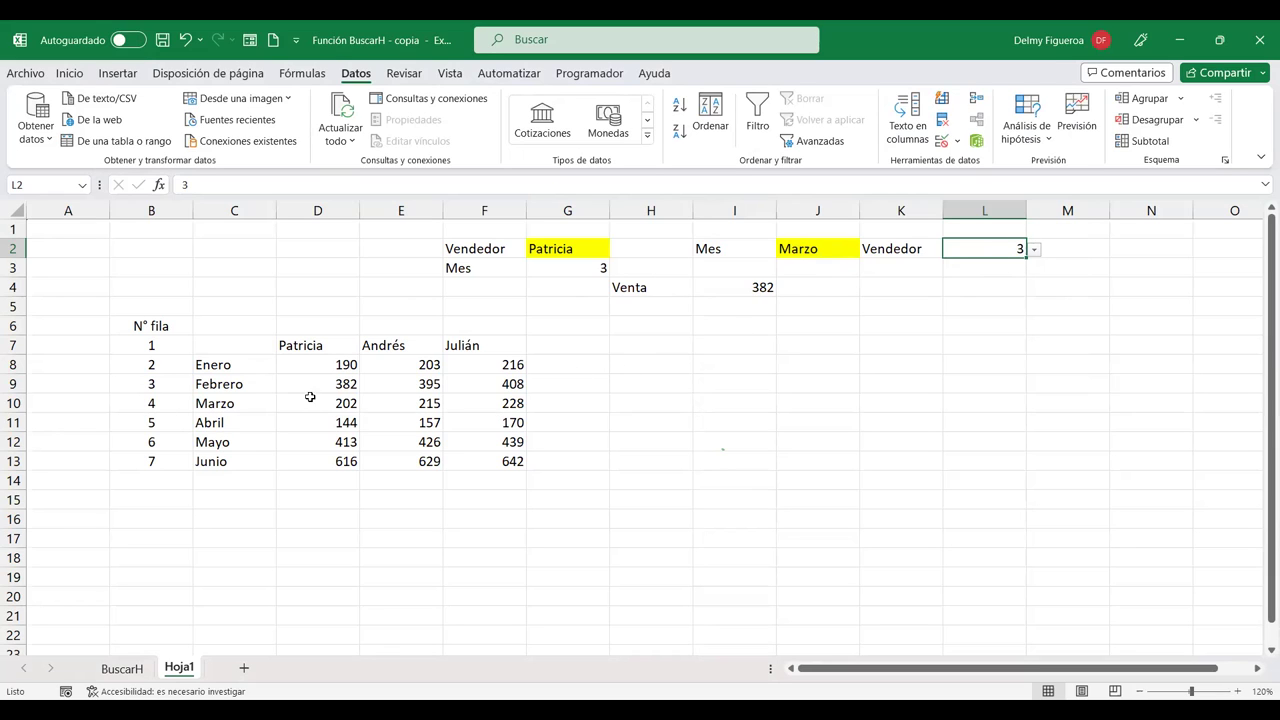
left_click(14, 403)
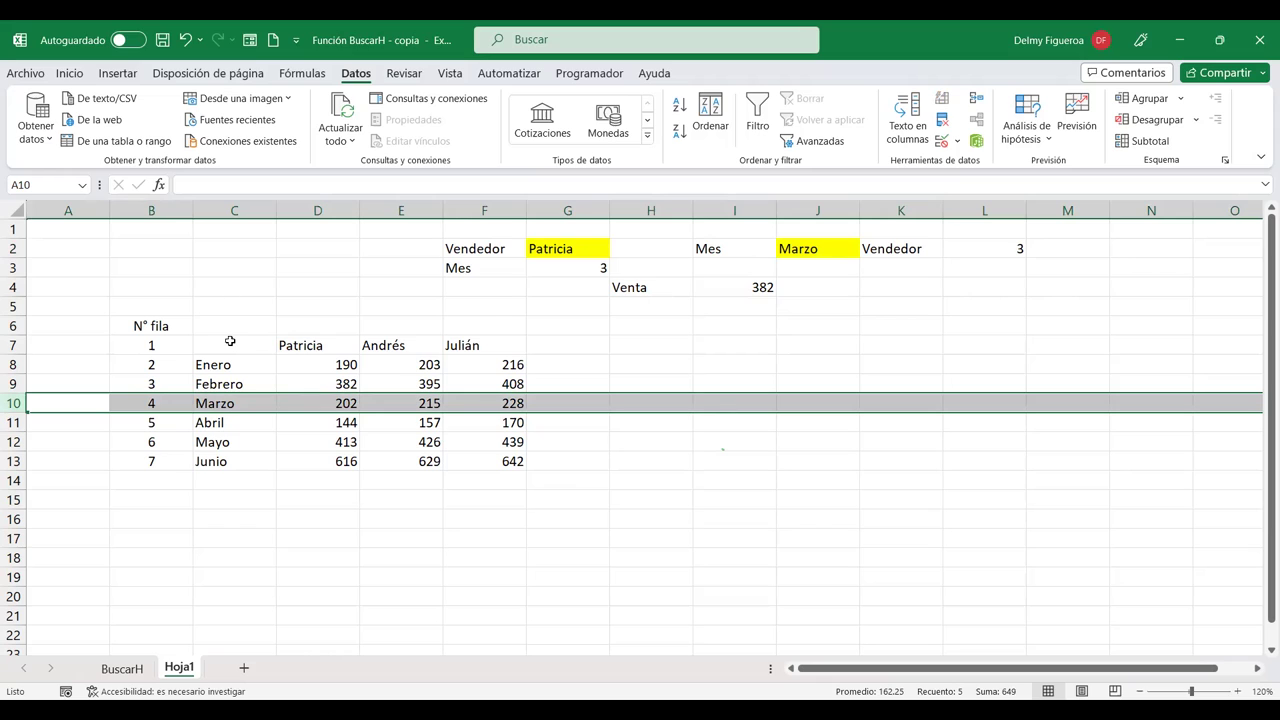
left_click(415, 209, "ctrl")
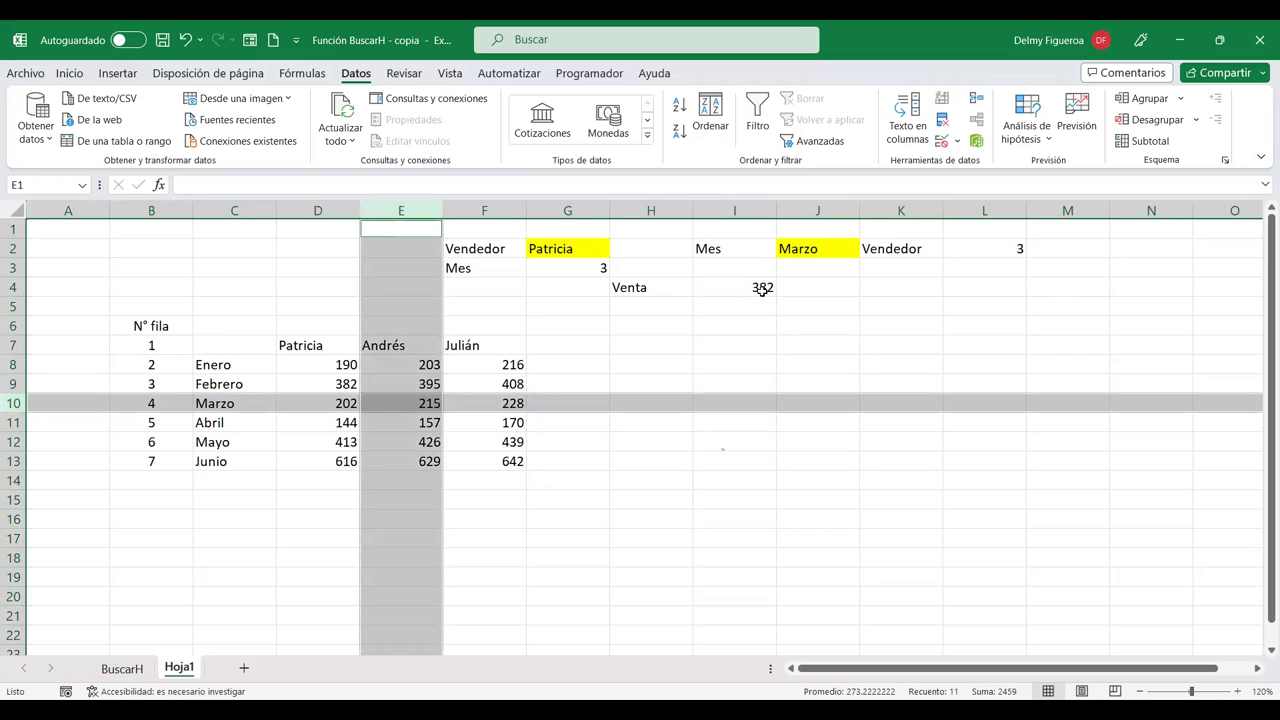
Step: Enter =+BUSCARV(J2;C7:F13;L2;FALSO) in K4, returning 215 for Marzo and vendor 3
left_click(894, 286)
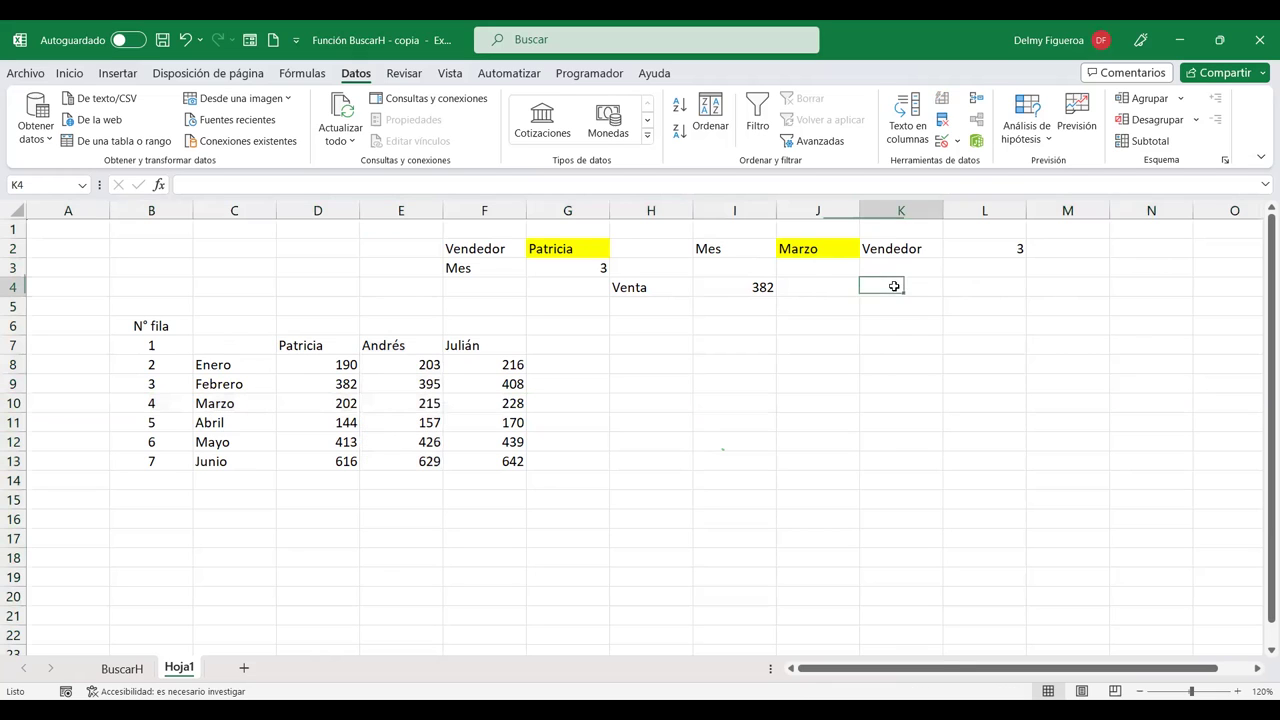
type("+")
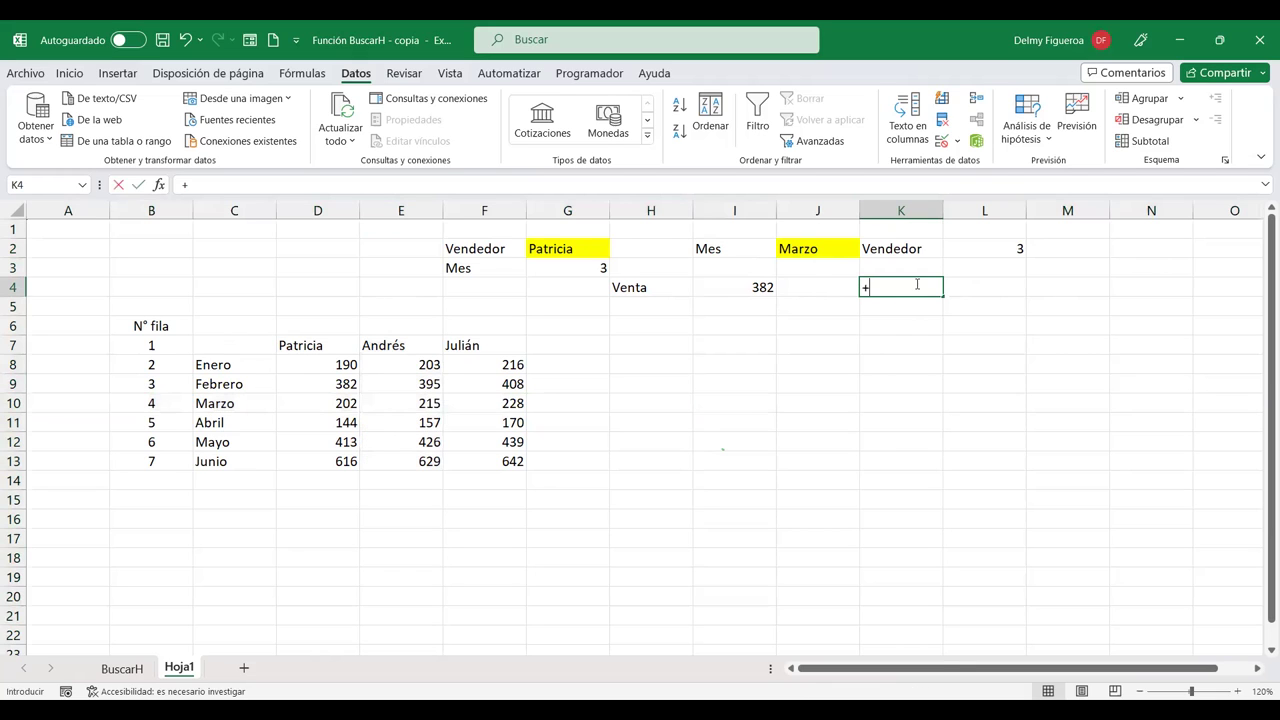
type("busc")
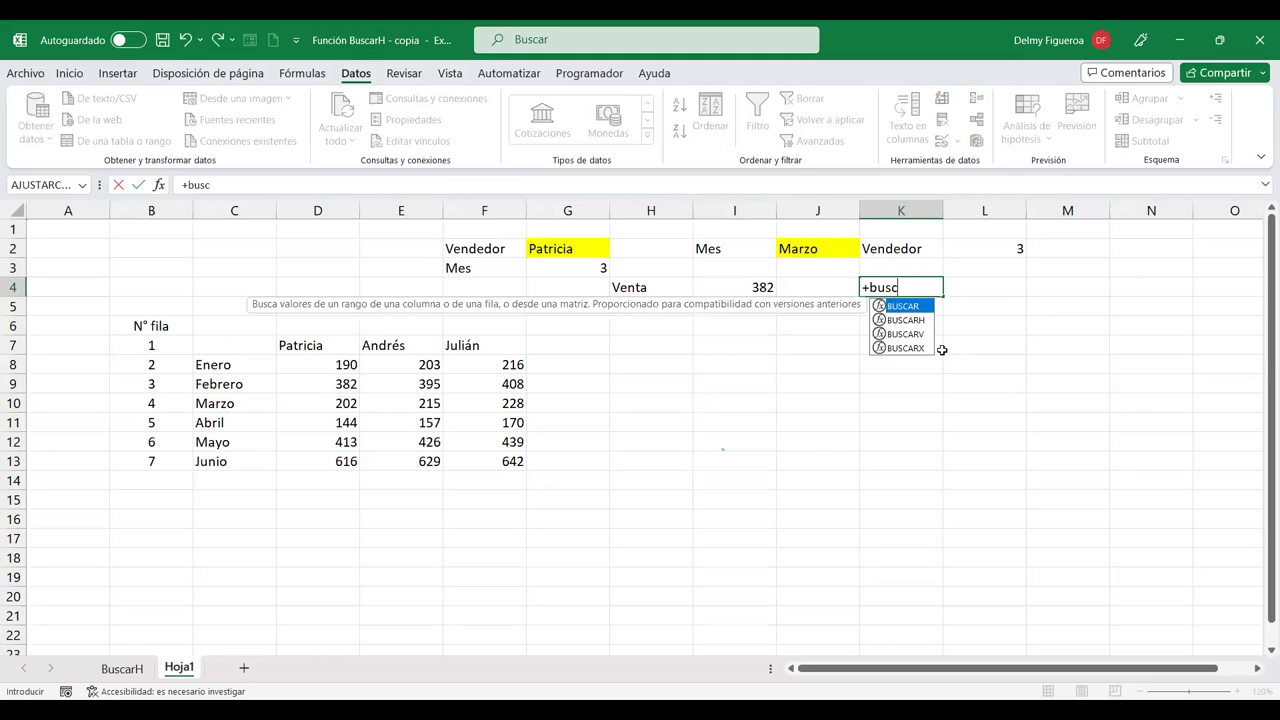
double_click(910, 333)
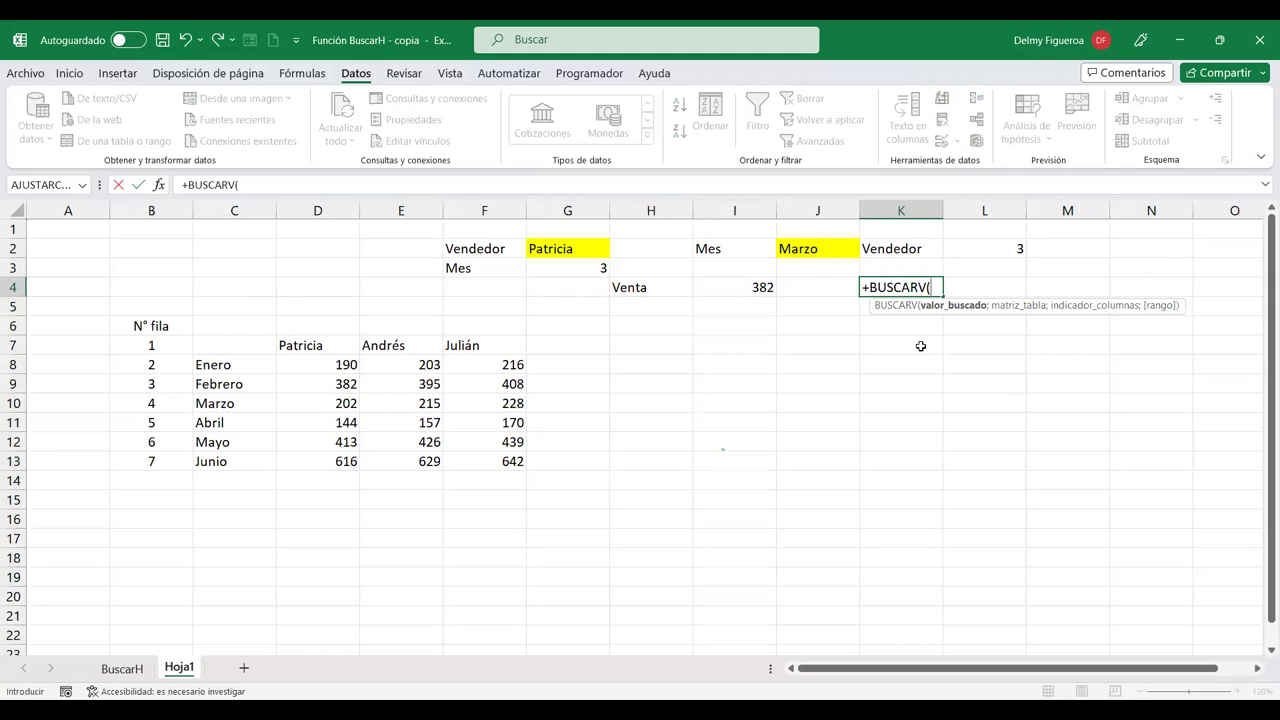
left_click(816, 249)
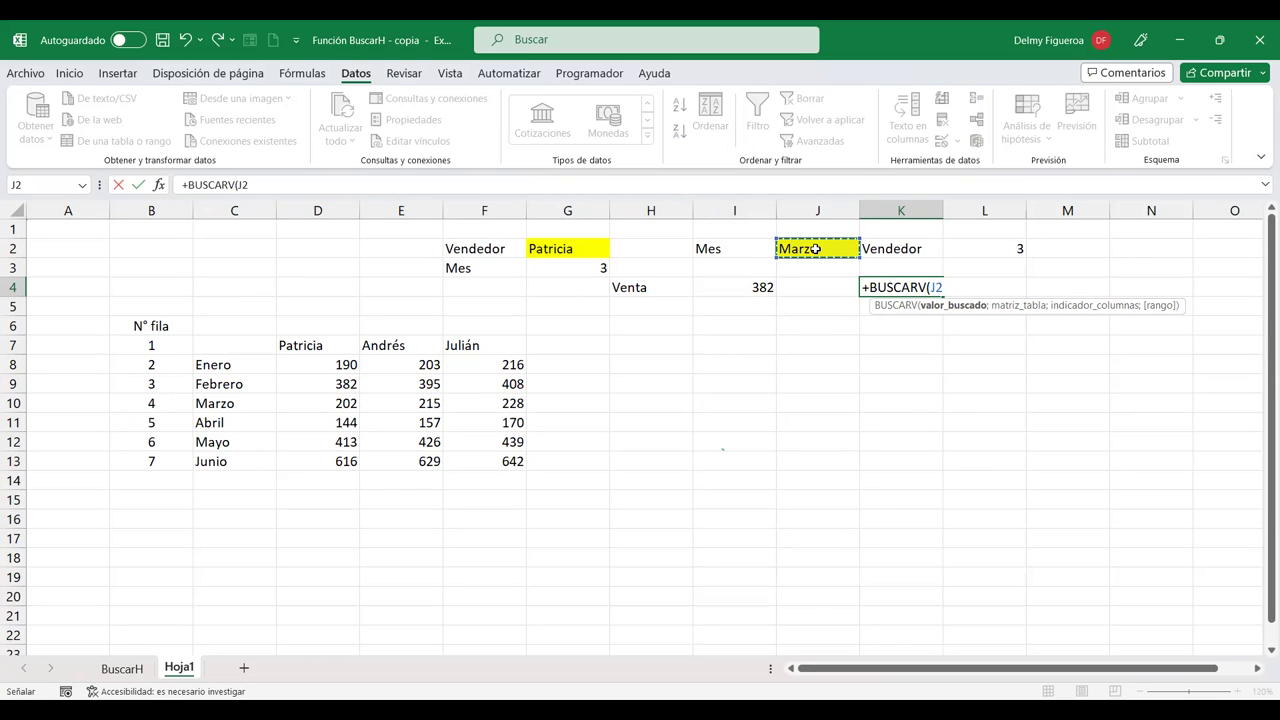
type(";")
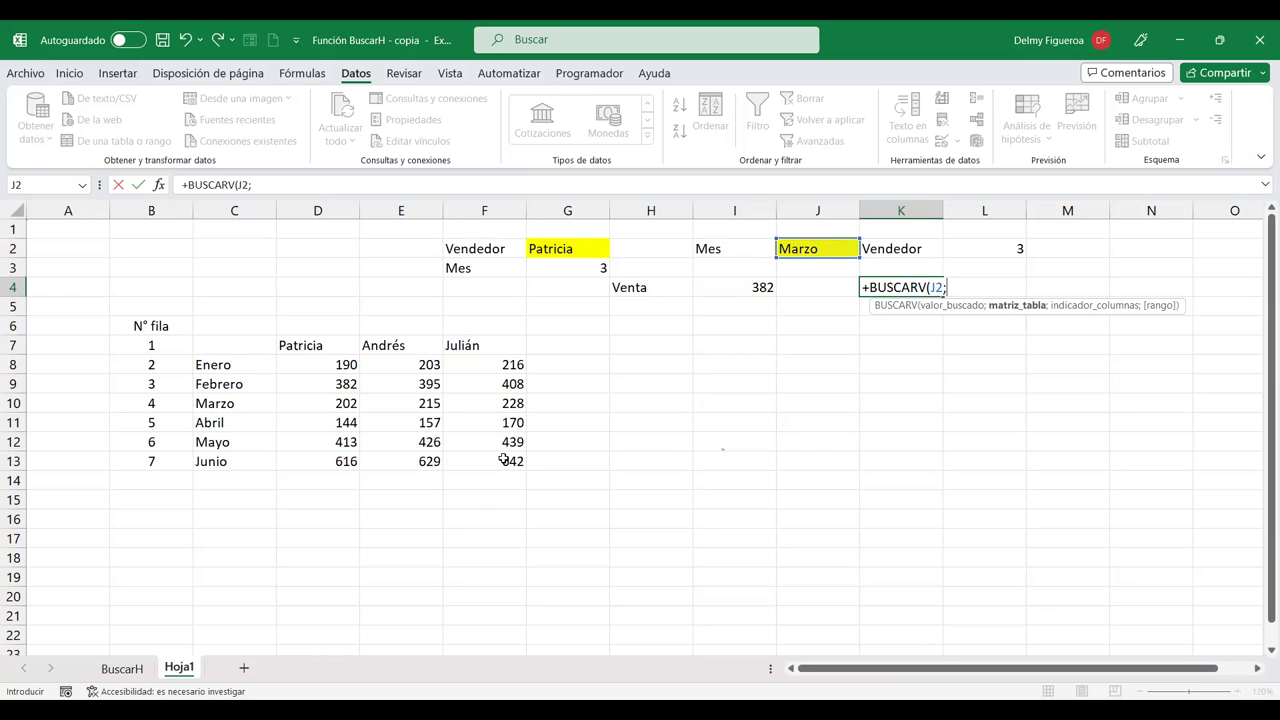
left_click_drag(234, 345, 504, 459)
type(";")
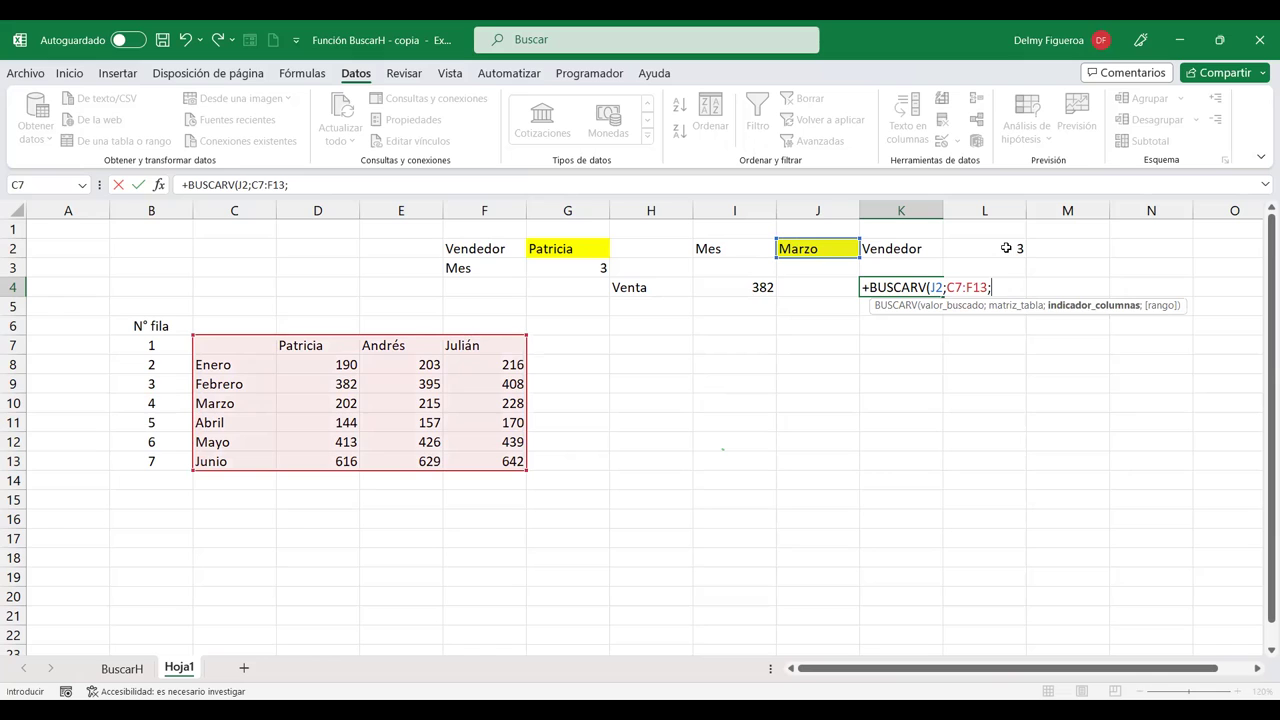
left_click(1007, 247)
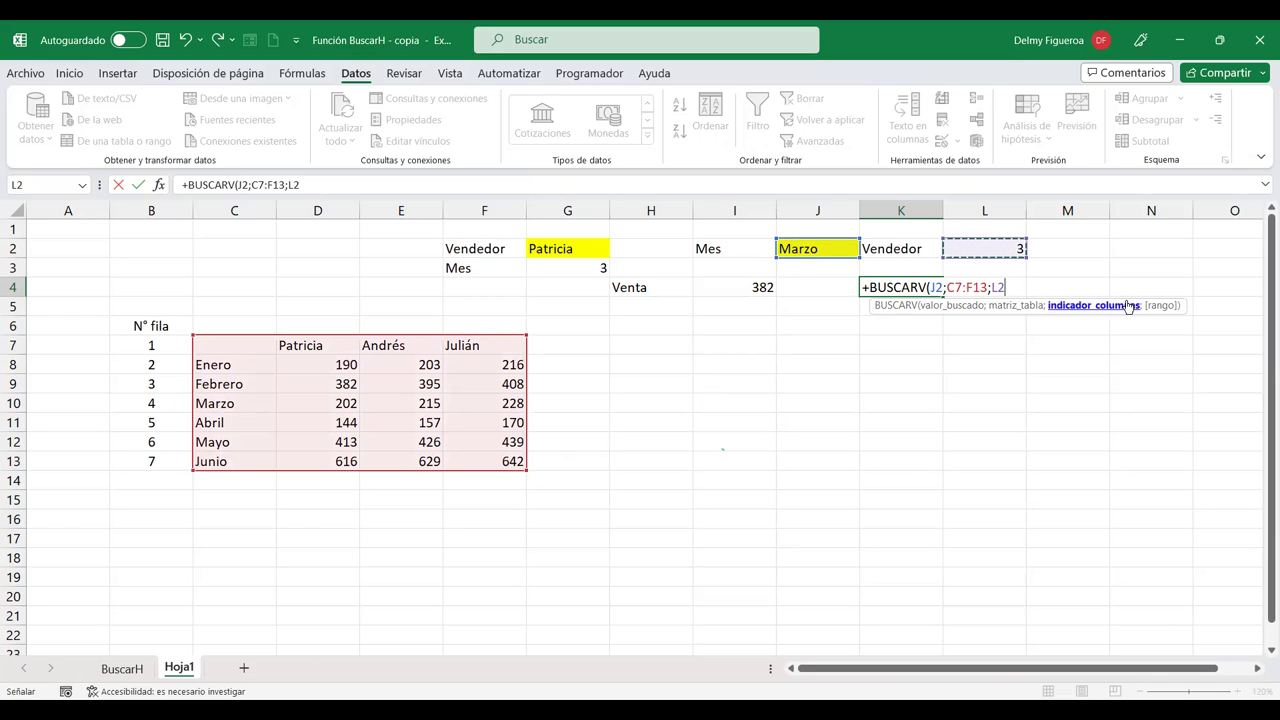
type(";")
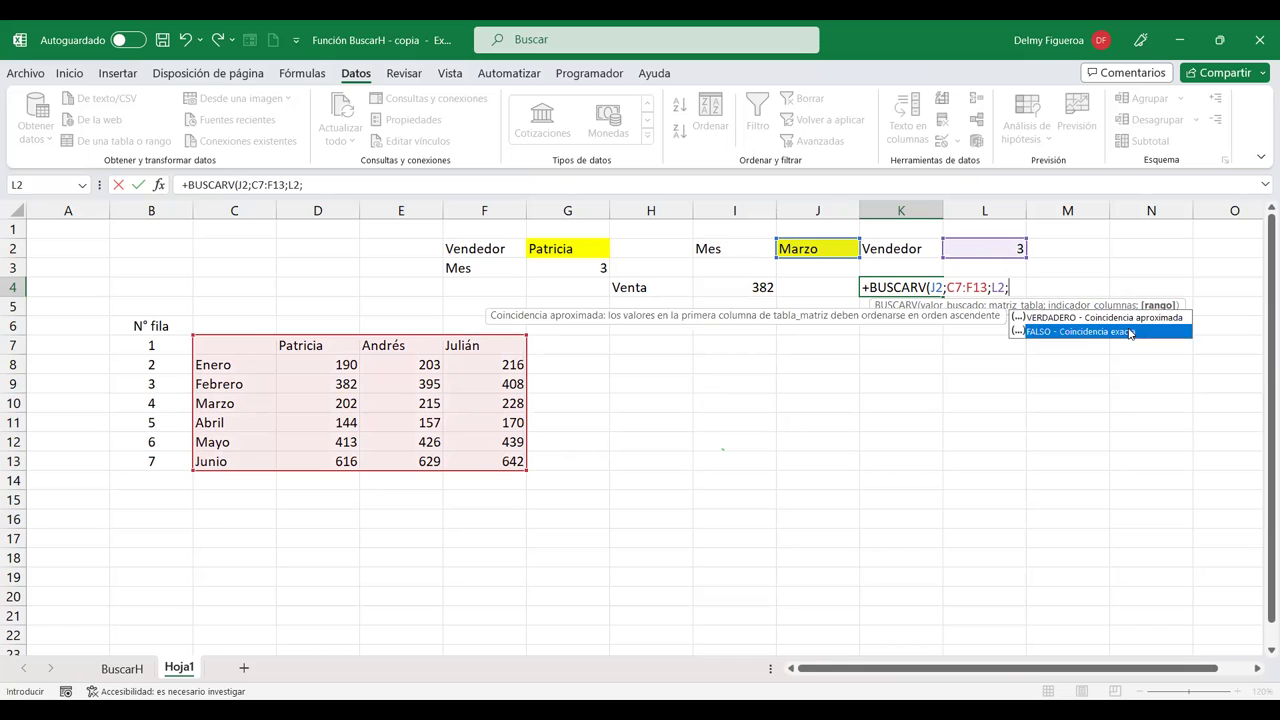
double_click(1129, 330)
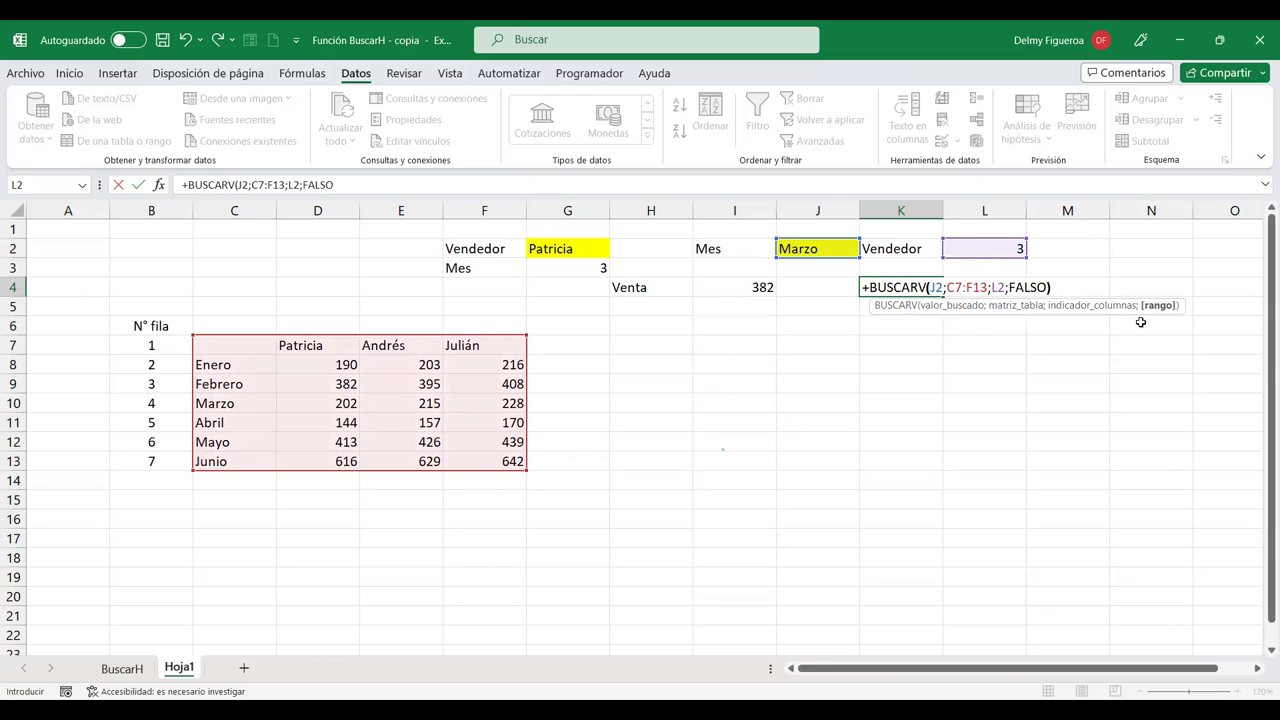
key("Return")
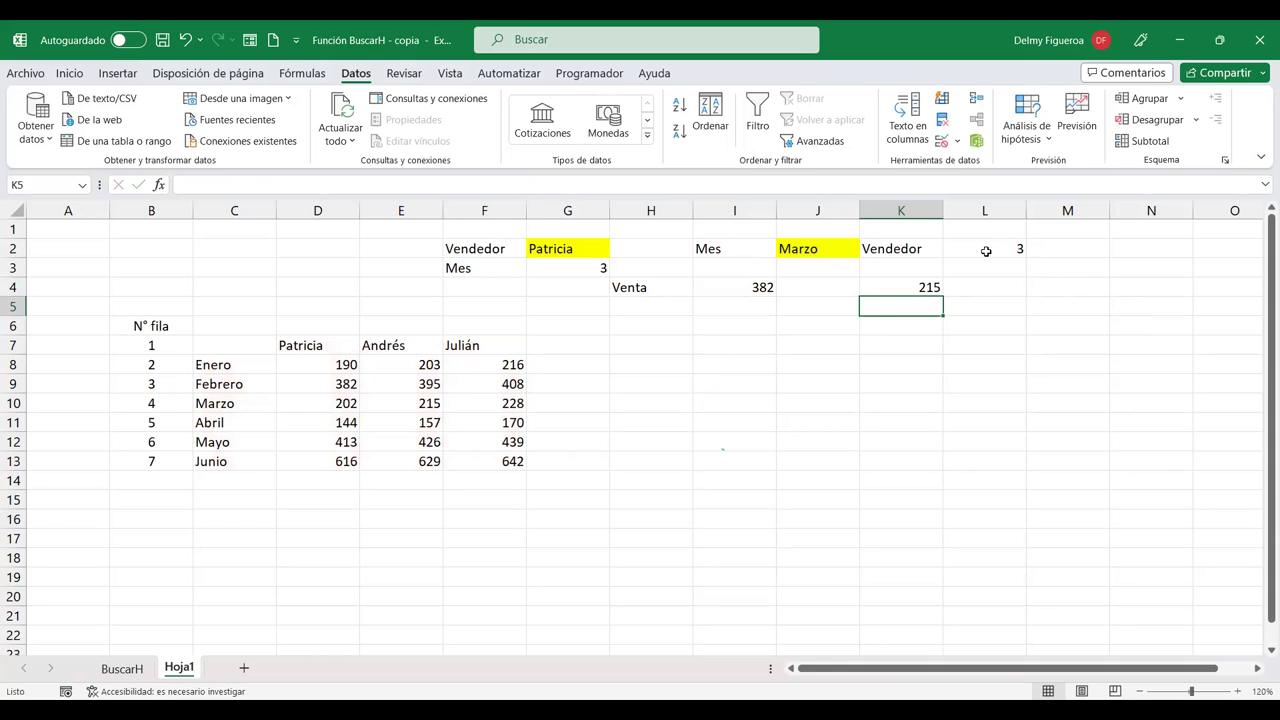
left_click(986, 251)
Step: Extend L2's data-validation list from 1;2;3 to 1;2;3;4
left_click(940, 144)
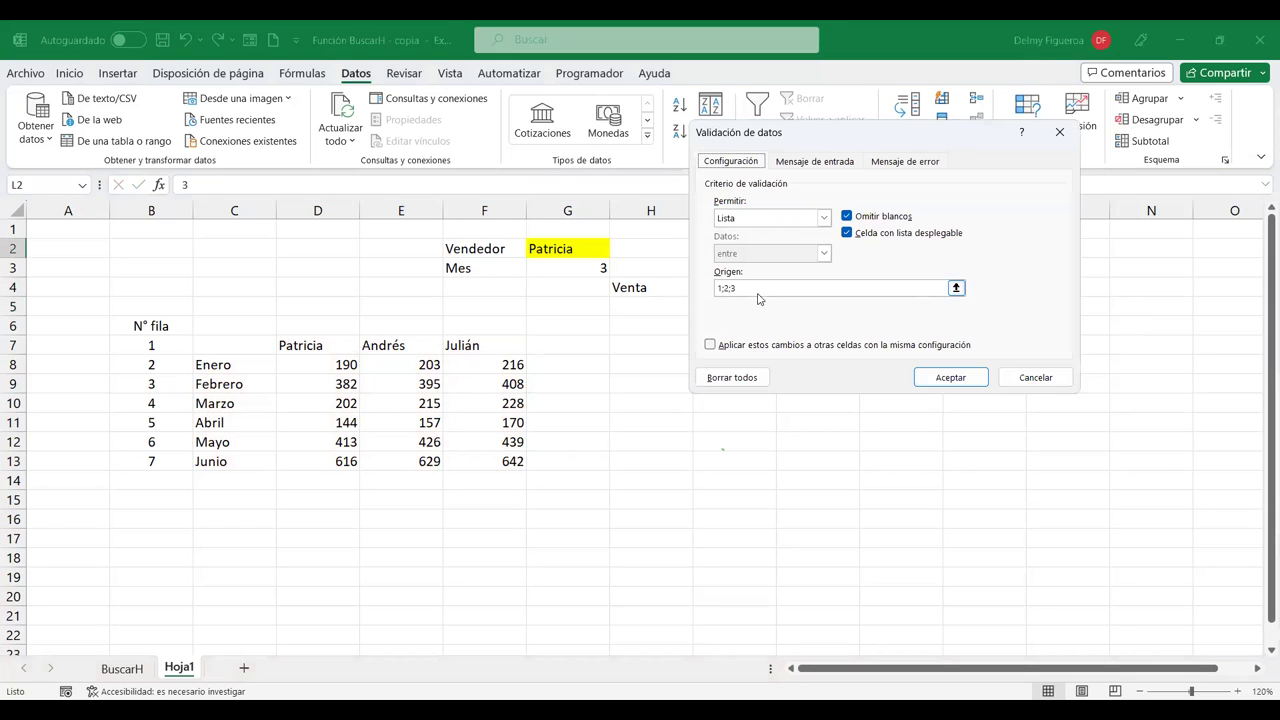
left_click(752, 290)
type(";4")
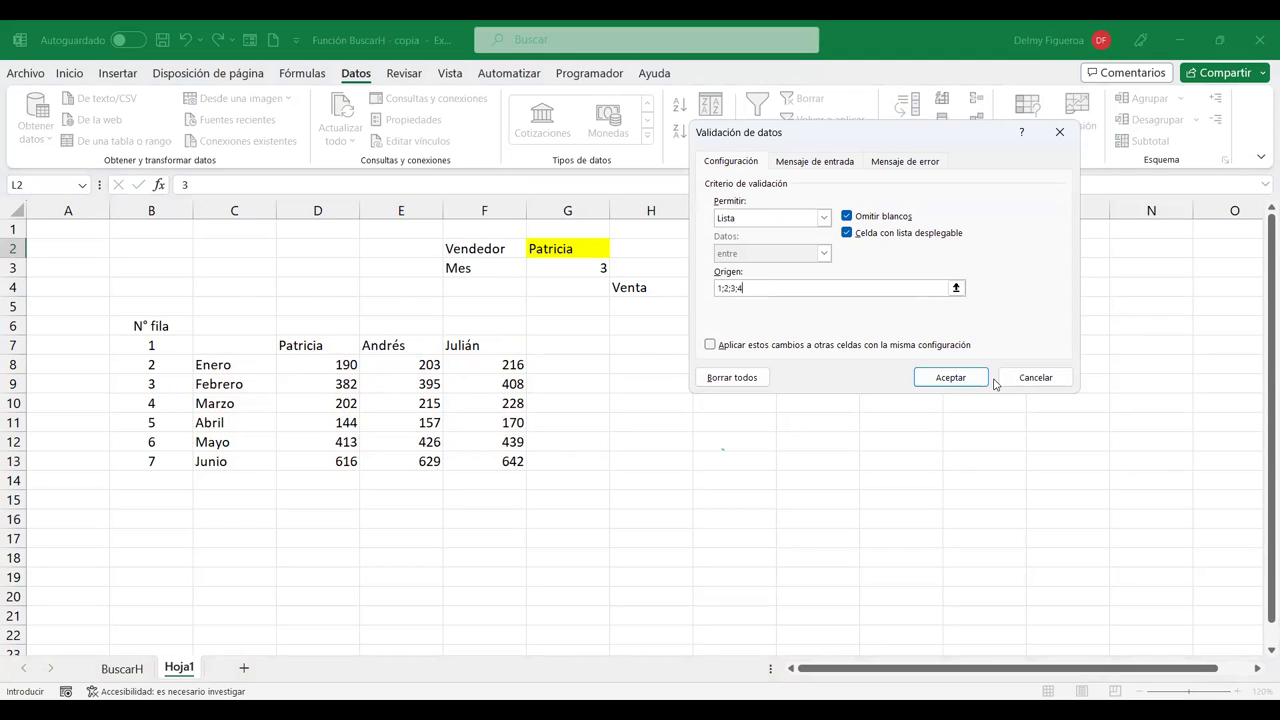
left_click(960, 377)
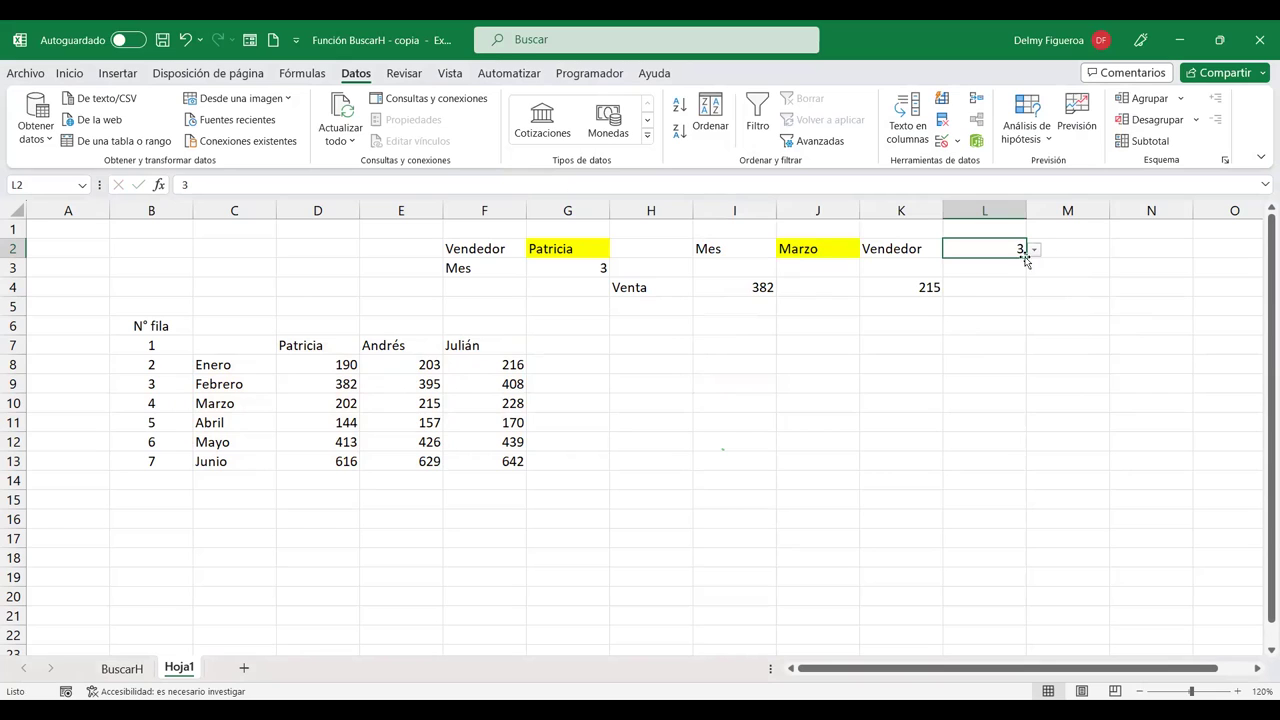
left_click(244, 330)
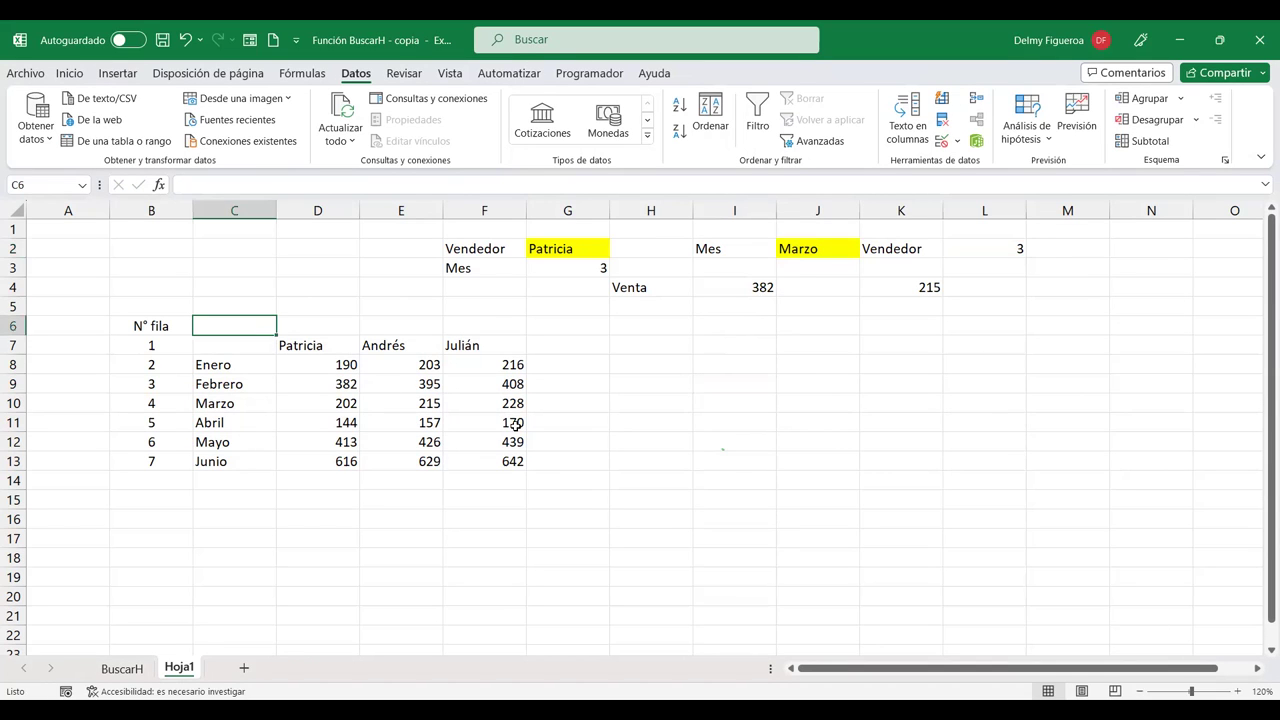
Step: Enter the column numbers 1, 2, 3 and 4 in C6:F6
type("1")
key("Tab")
type("2")
key("Tab")
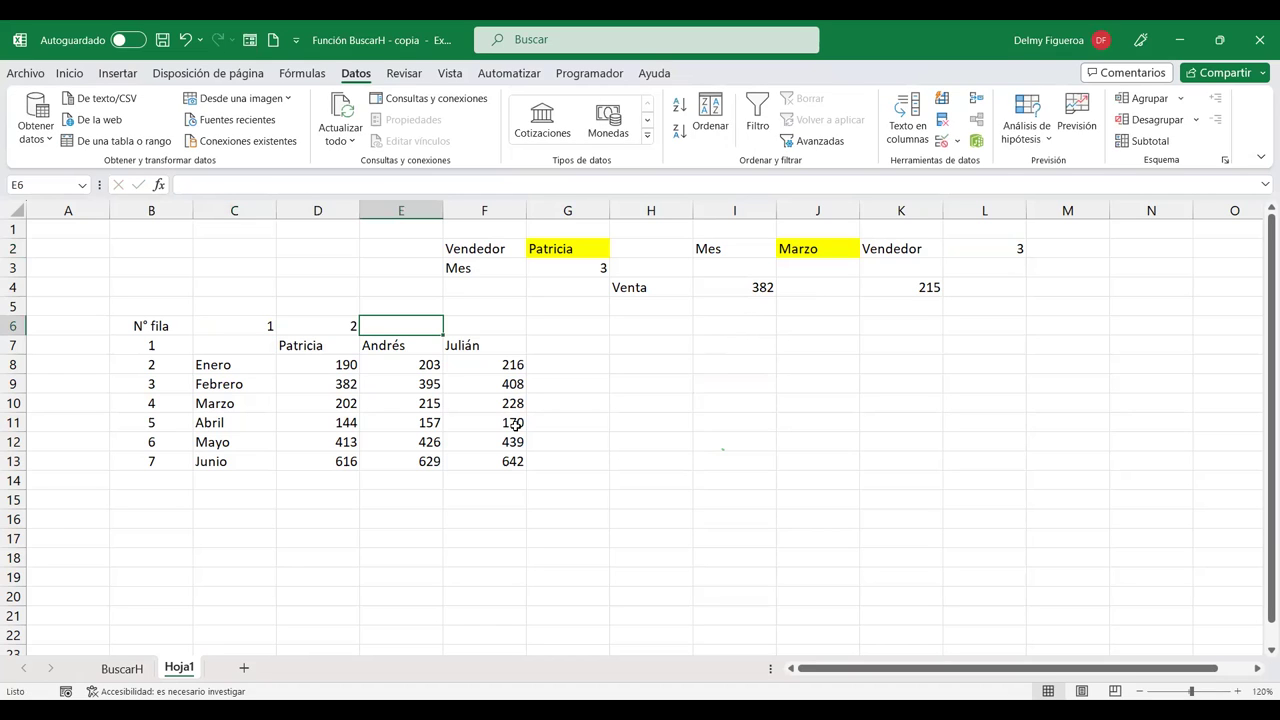
type("3")
key("Tab")
type("4")
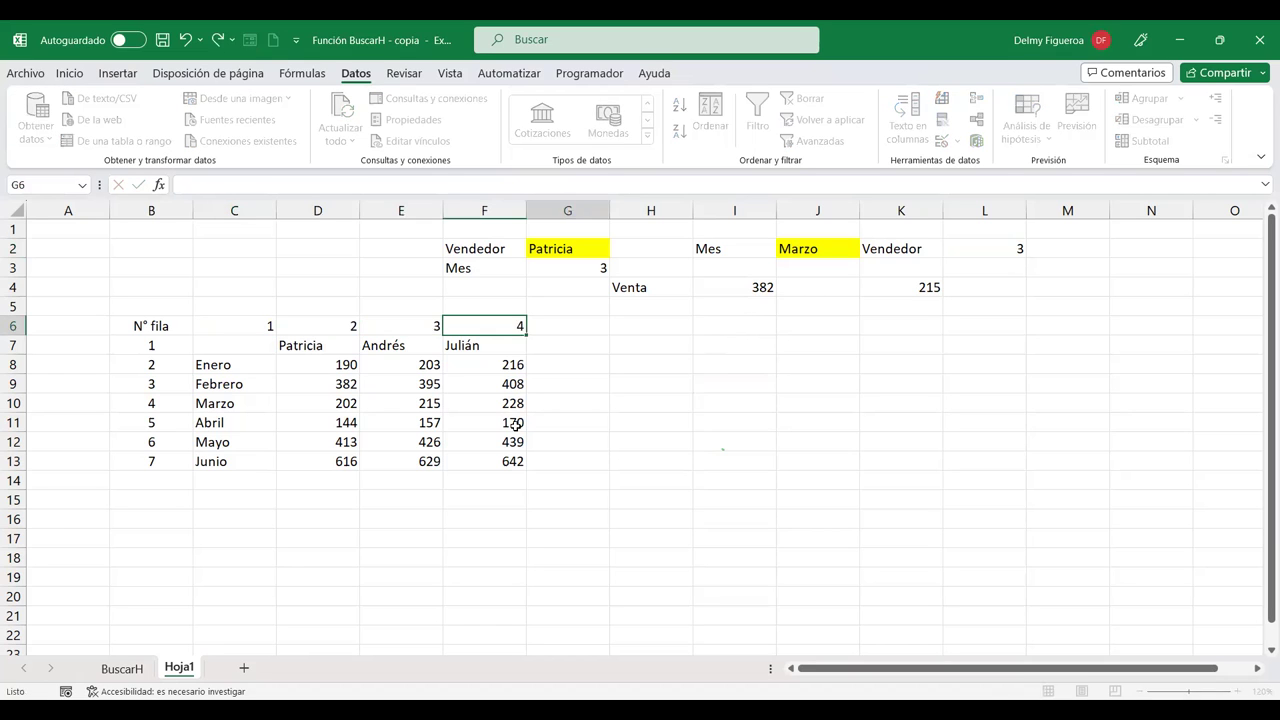
key("Tab")
Step: Format the numbers in C6:F6 in bold red
key("Left")
key("Left")
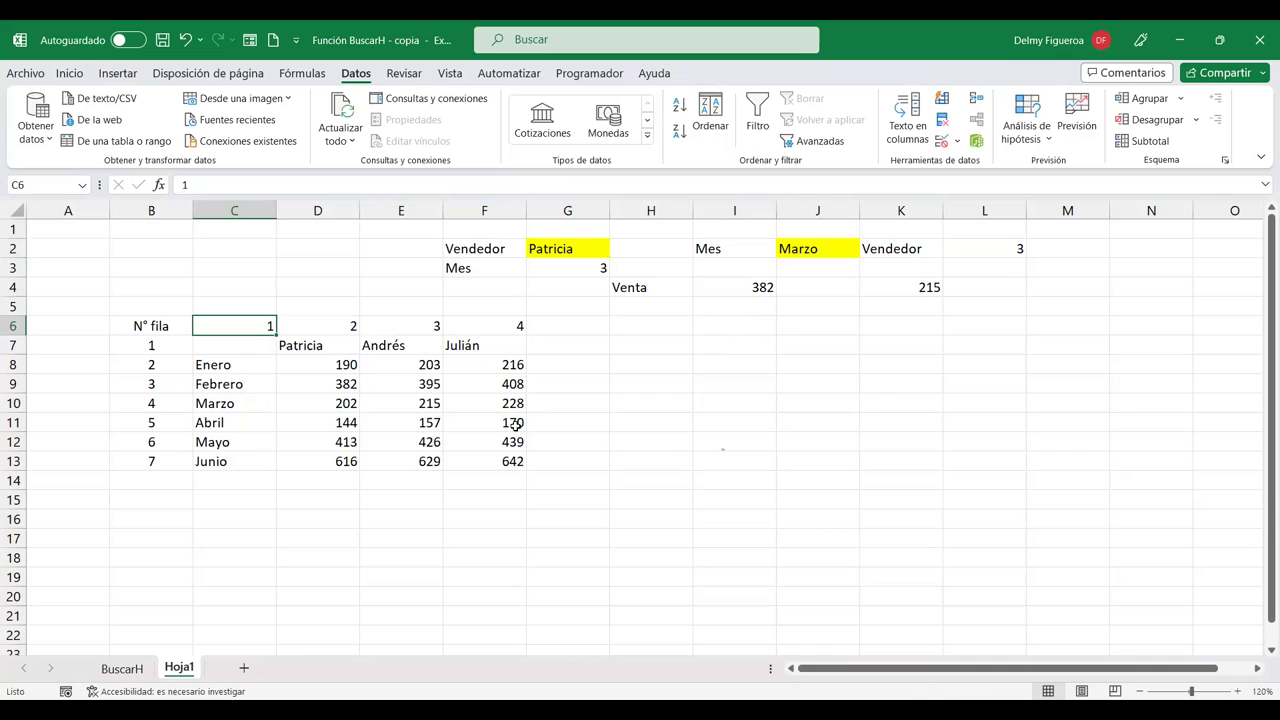
key("shift+Right")
key("shift+Right")
key("shift+Right")
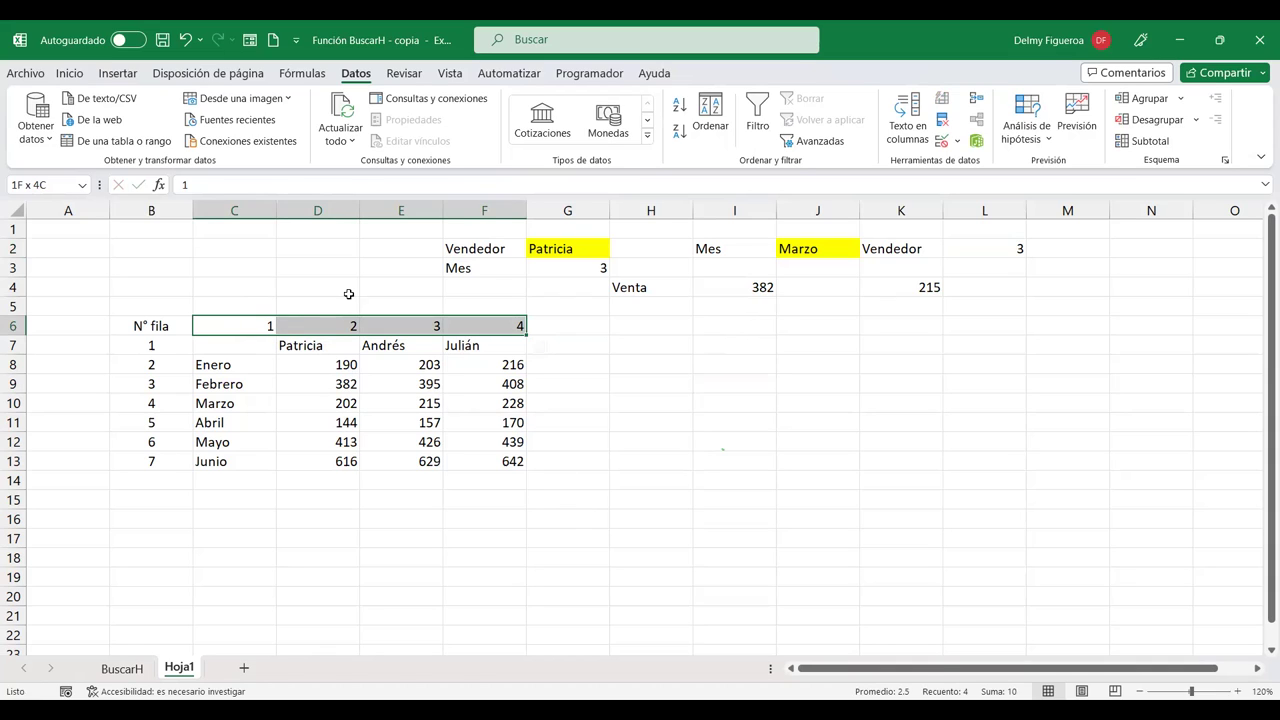
left_click(70, 74)
left_click(258, 131)
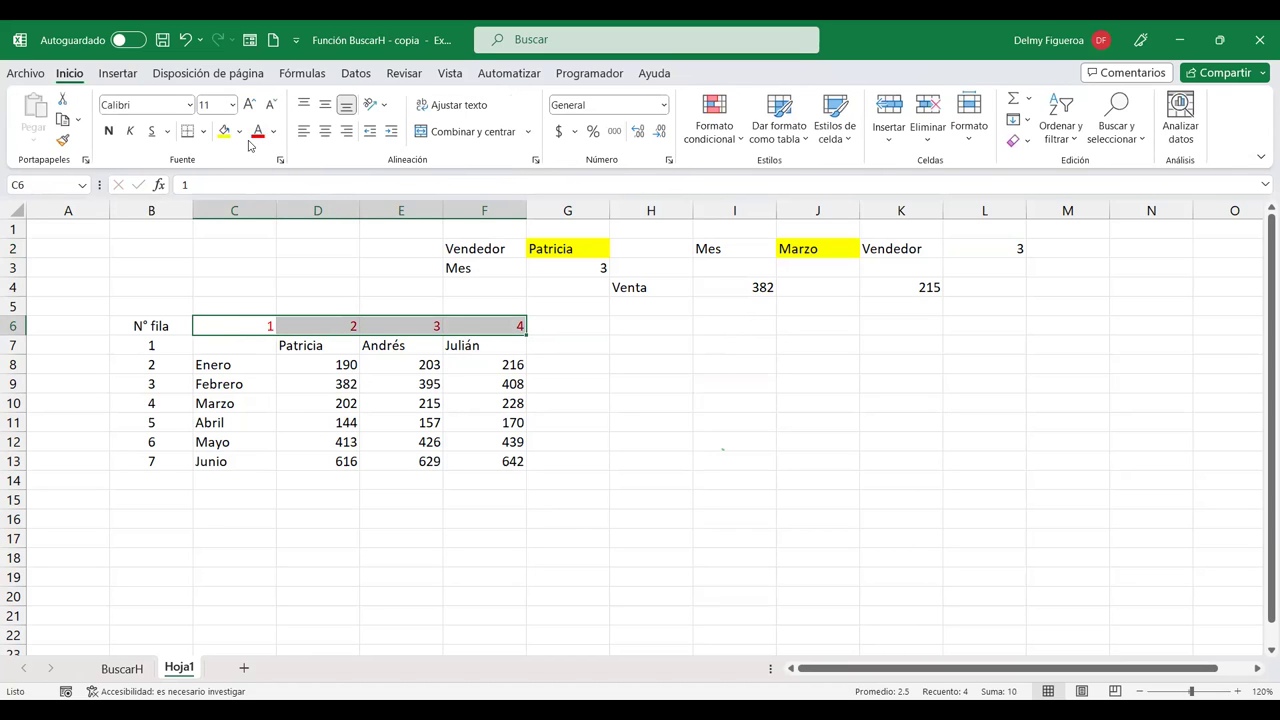
left_click(108, 131)
left_click(15, 401)
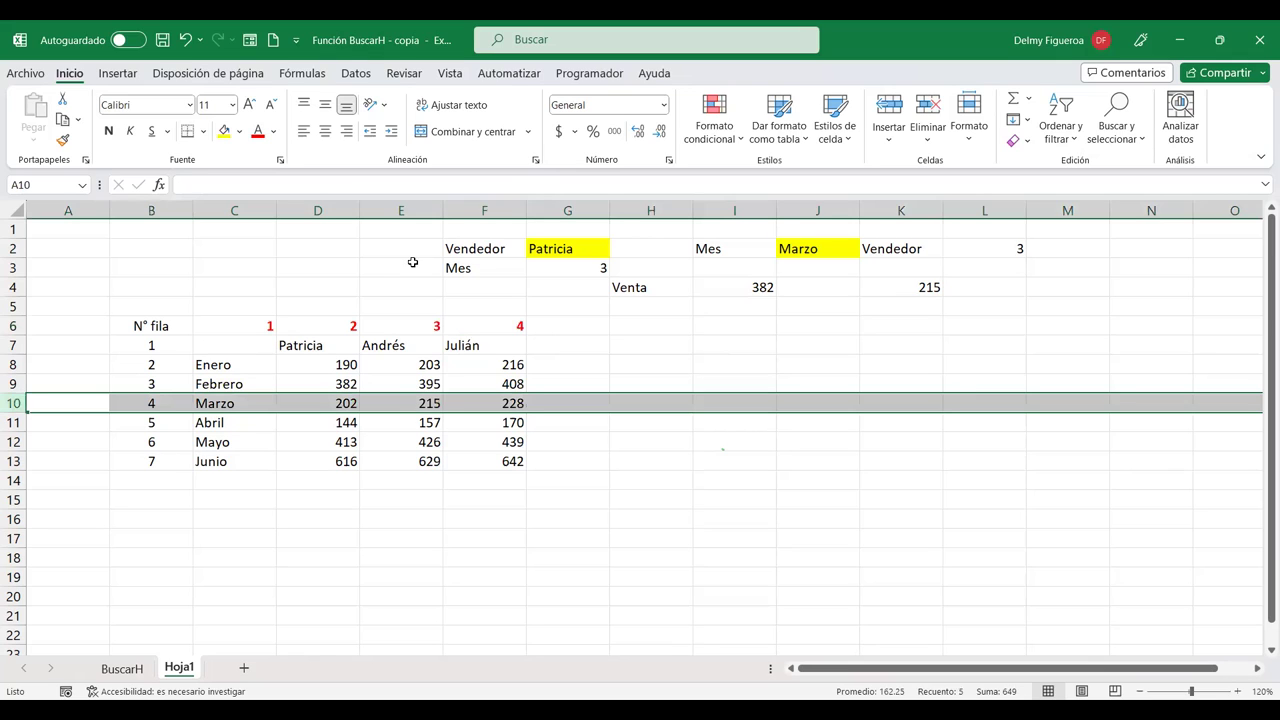
Step: Switch the J2 month to Junio and highlight the Junio row with column E
left_click(420, 210, "ctrl")
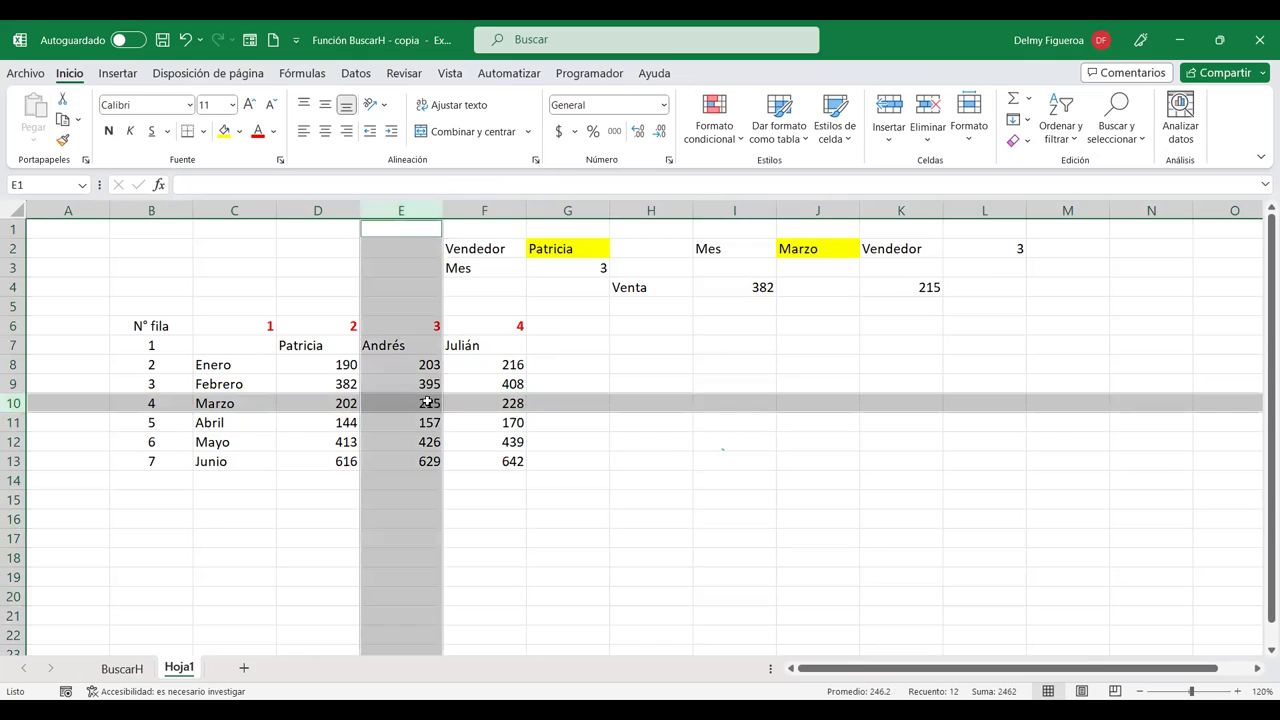
left_click(815, 247)
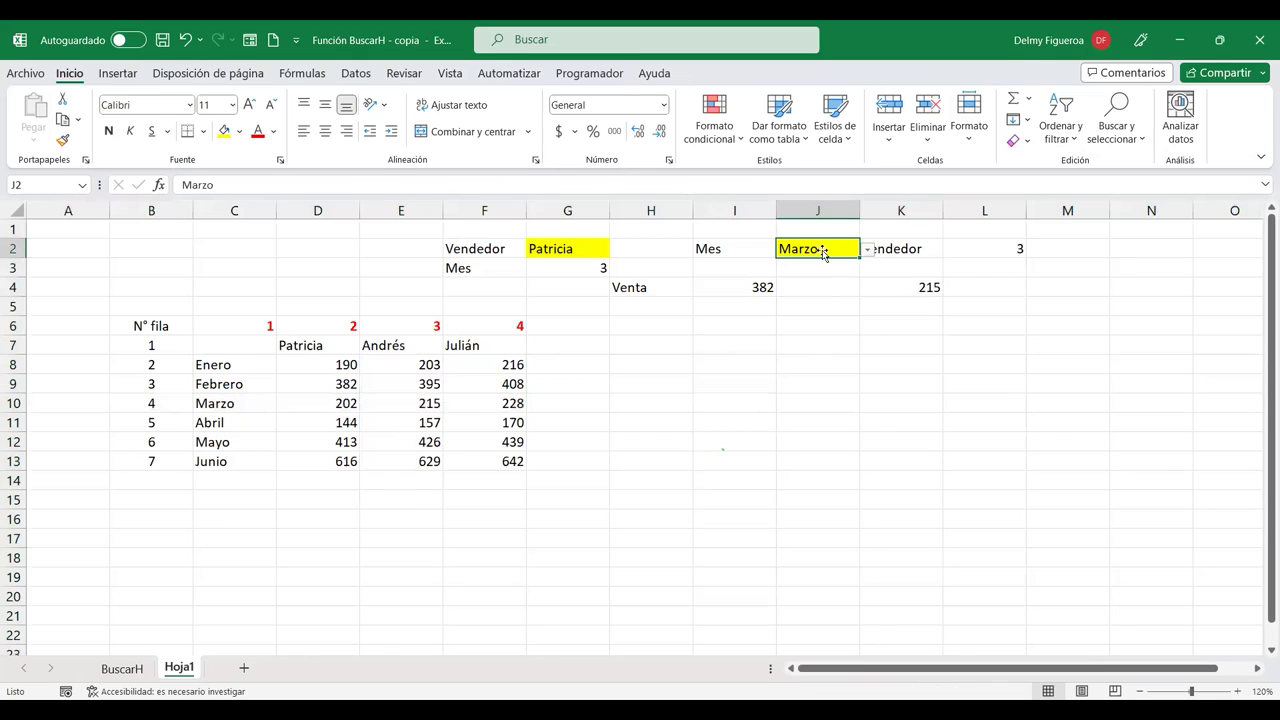
left_click(868, 250)
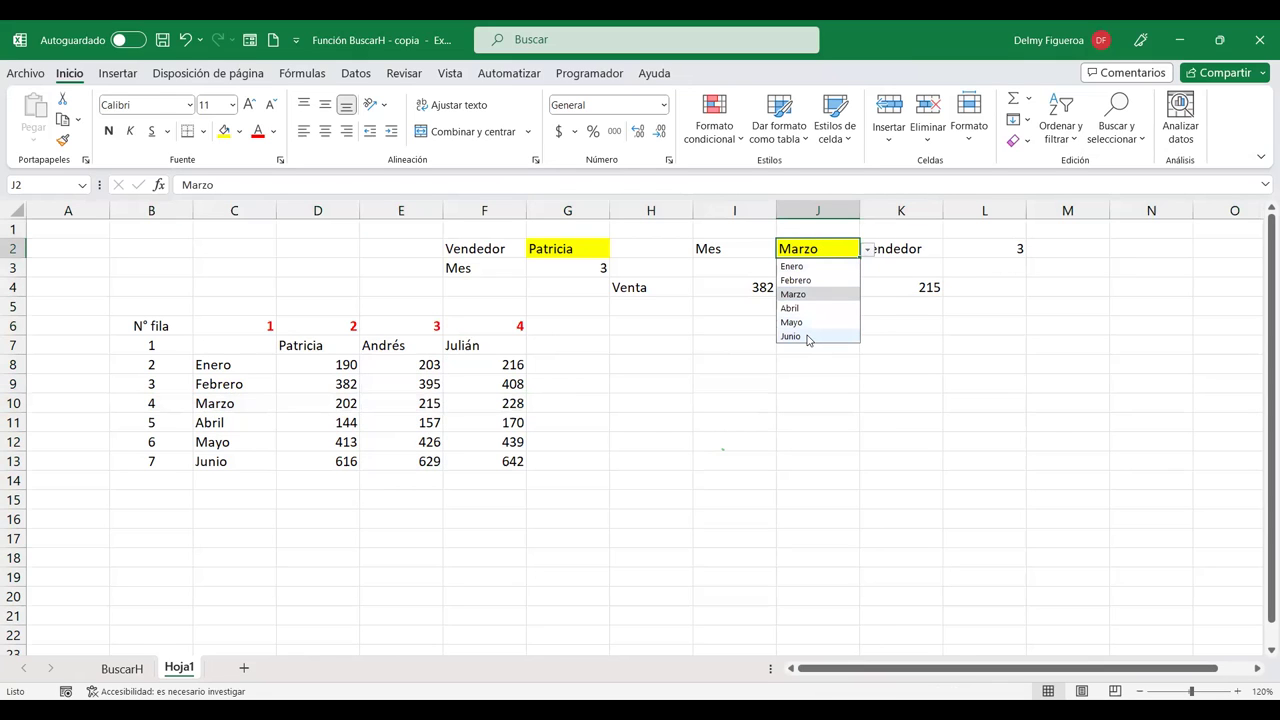
left_click(809, 337)
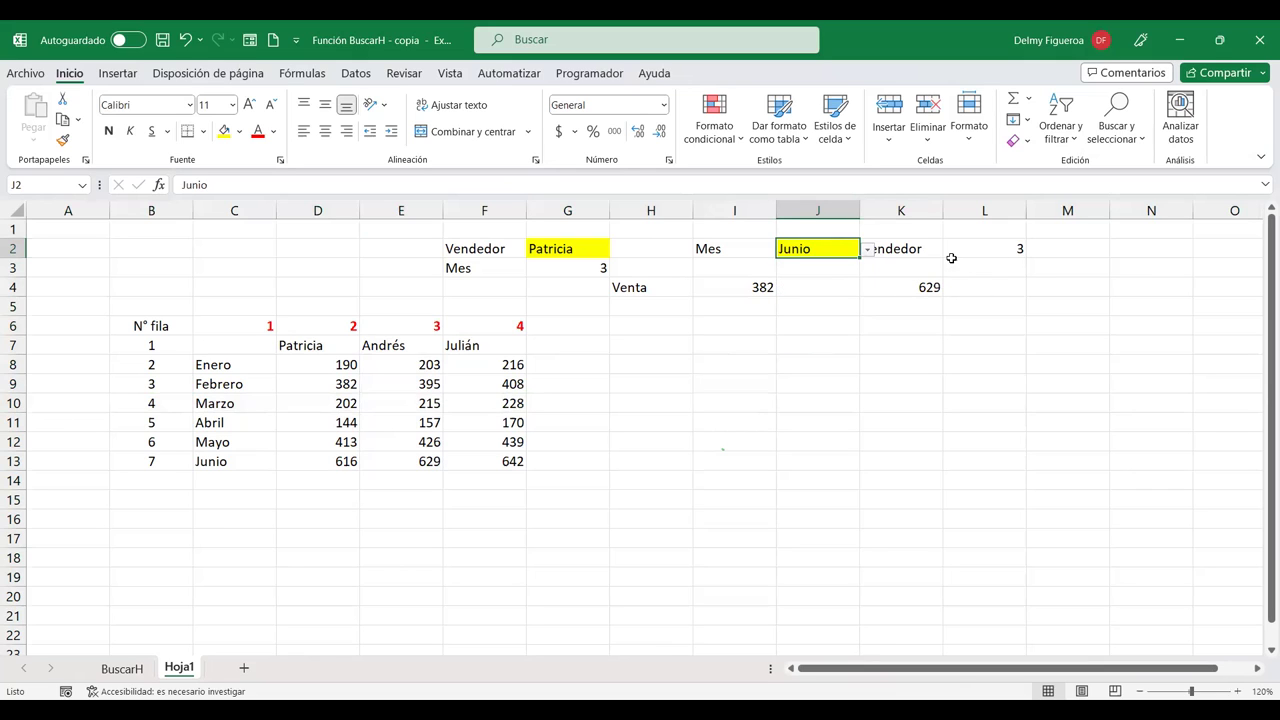
left_click(18, 465)
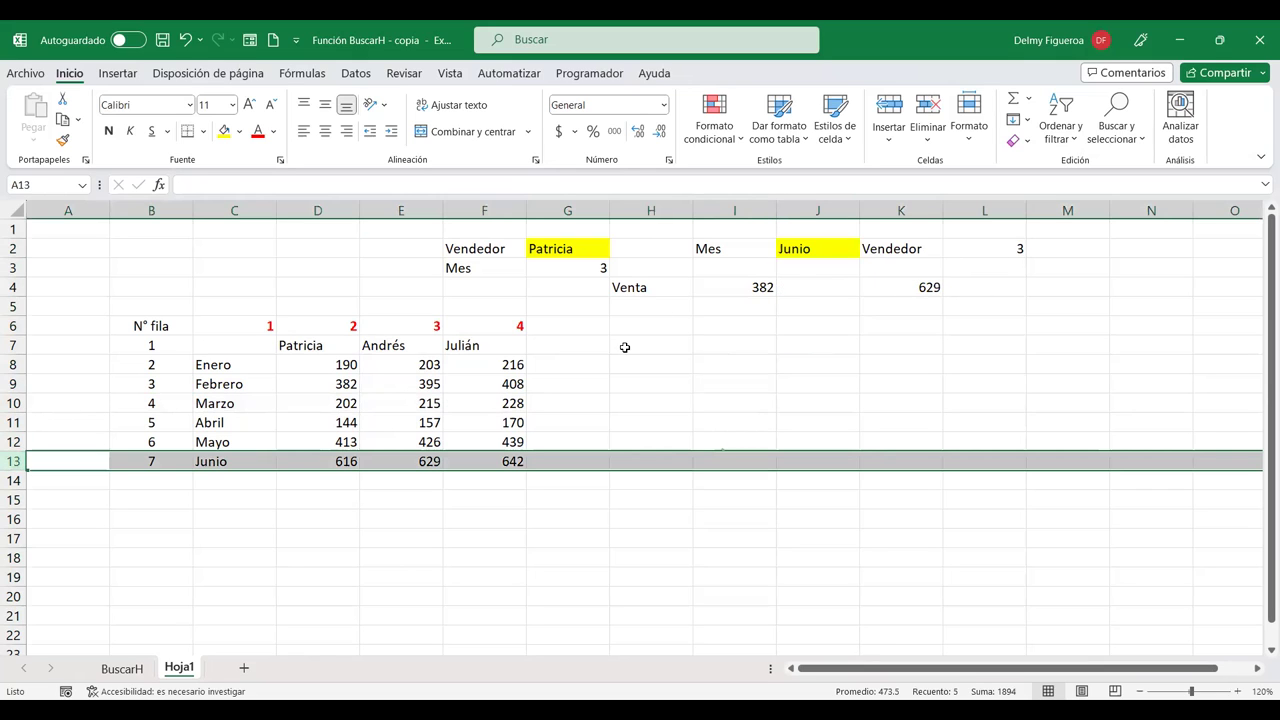
left_click_drag(417, 228, 425, 640, "ctrl")
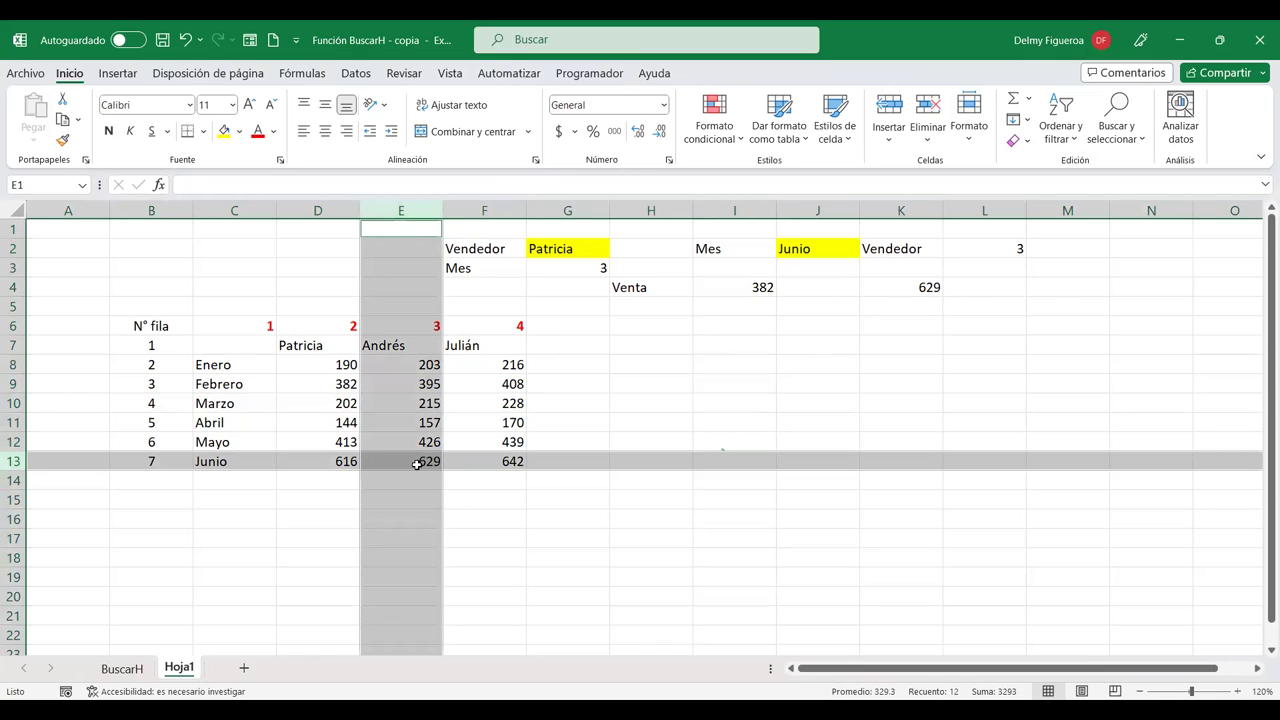
Step: Try vendor number 4 in L2, comparing the 642 and 616 values in row 13
left_click(990, 248)
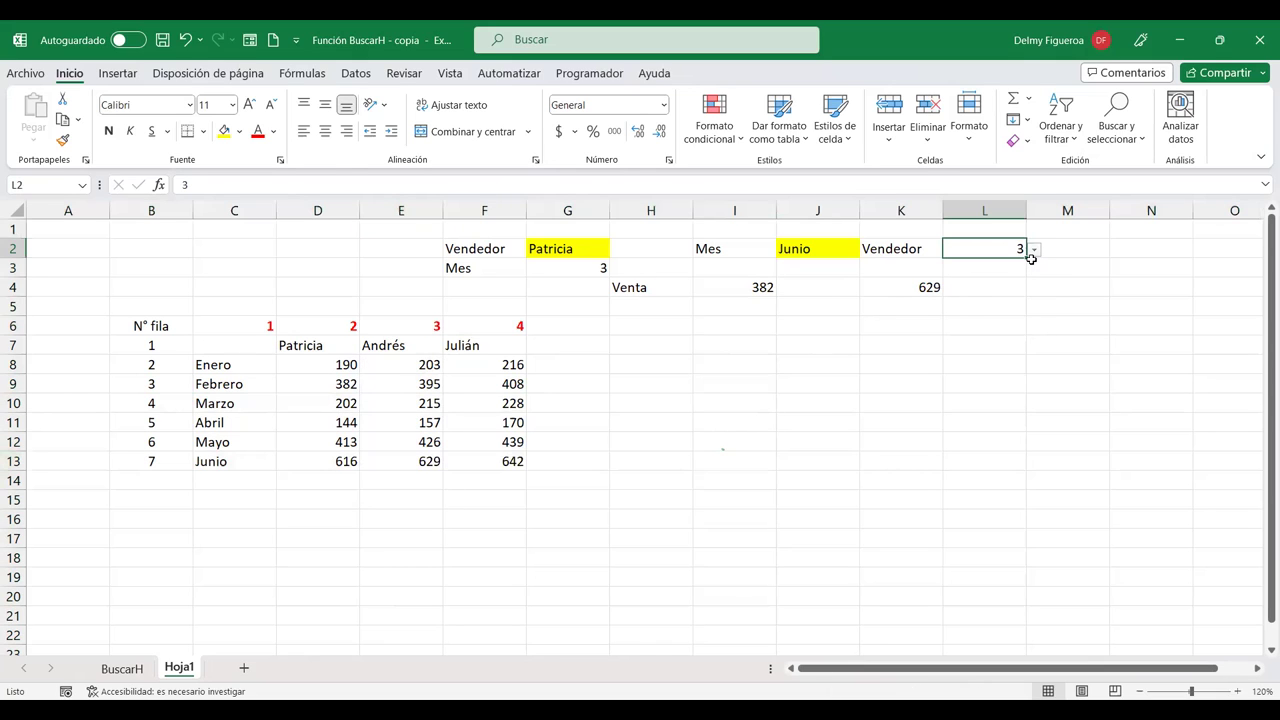
left_click(1035, 251)
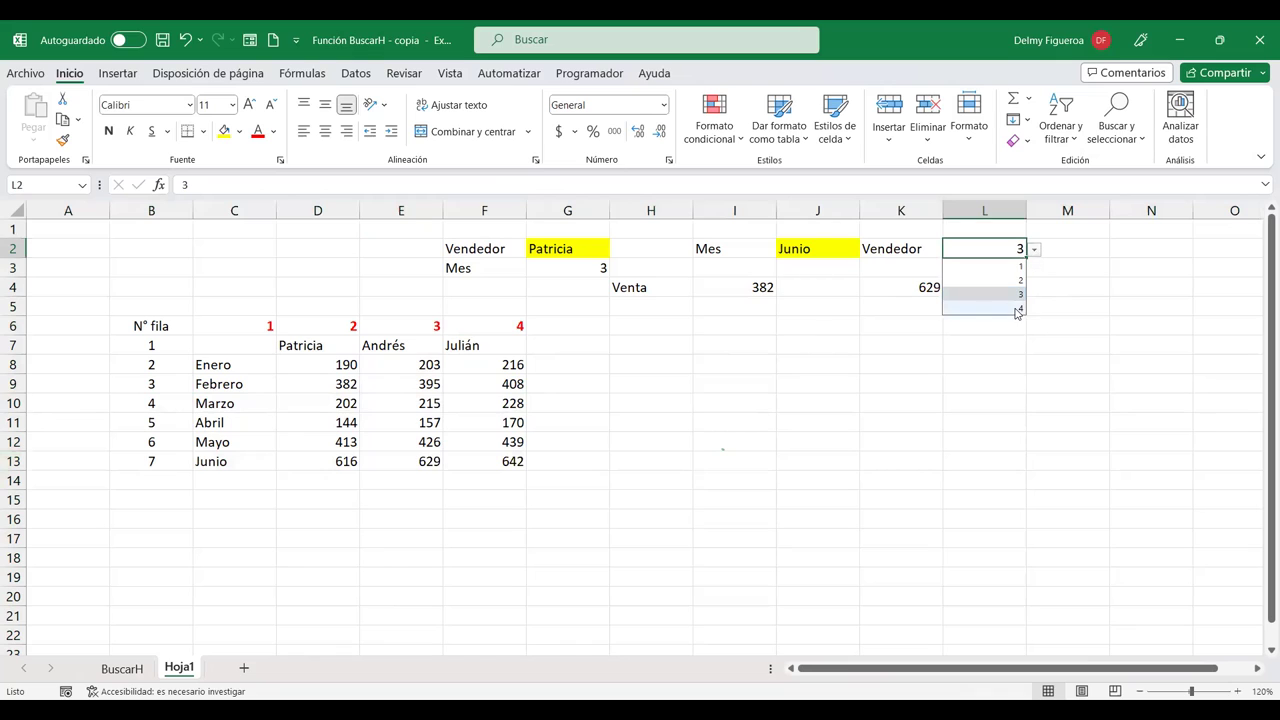
left_click(1019, 309)
left_click(494, 465)
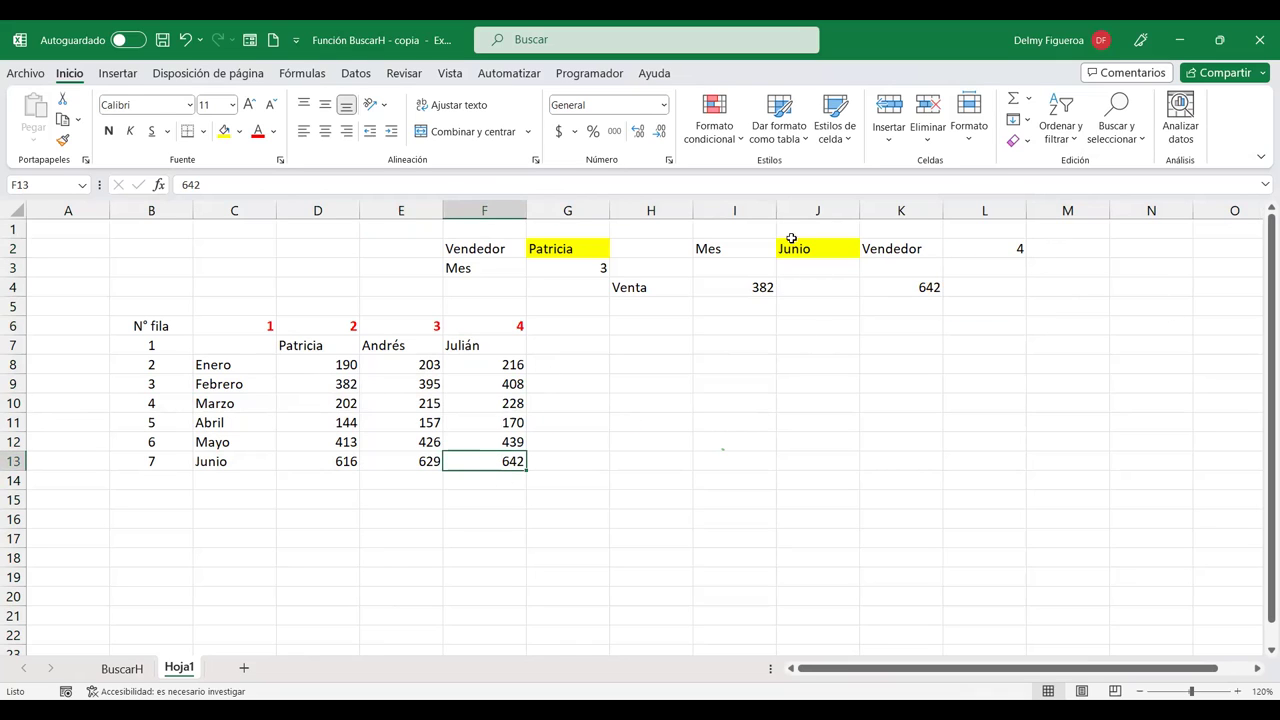
left_click(322, 460)
Step: Set vendor number 2 in L2 so K4's lookup shows 616
left_click(1029, 248)
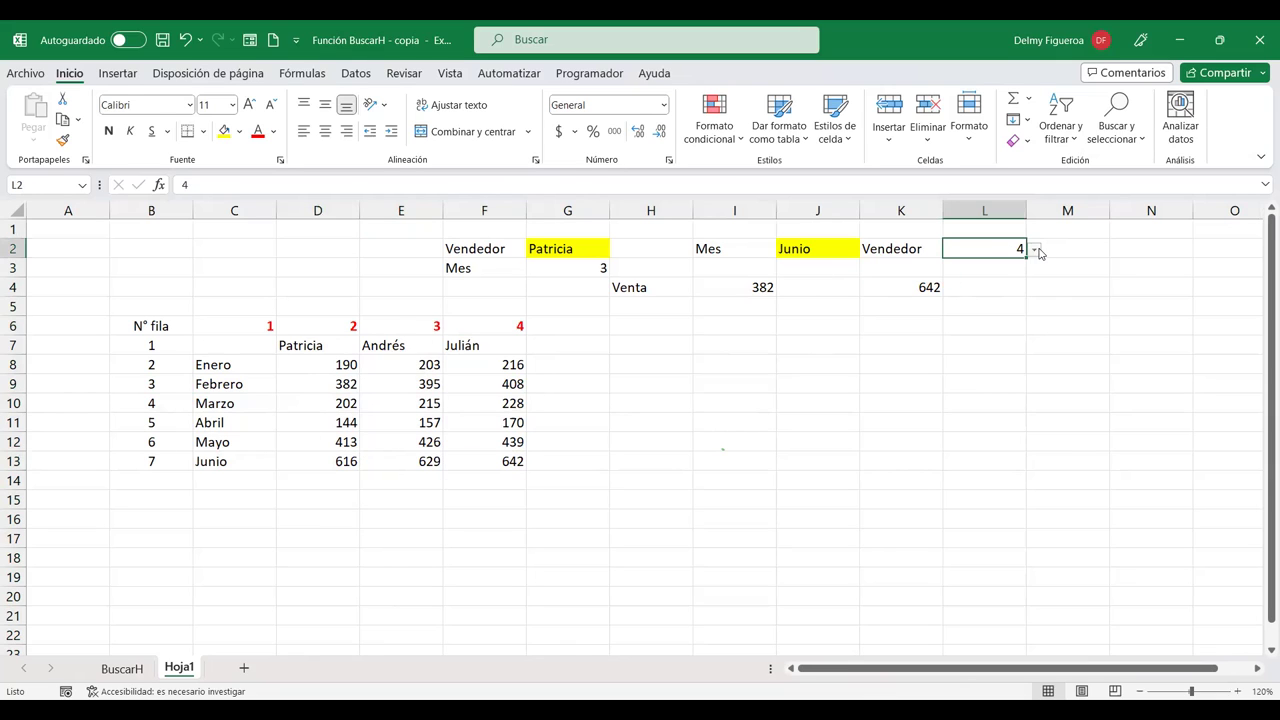
left_click(1035, 250)
left_click(1017, 280)
left_click(903, 294)
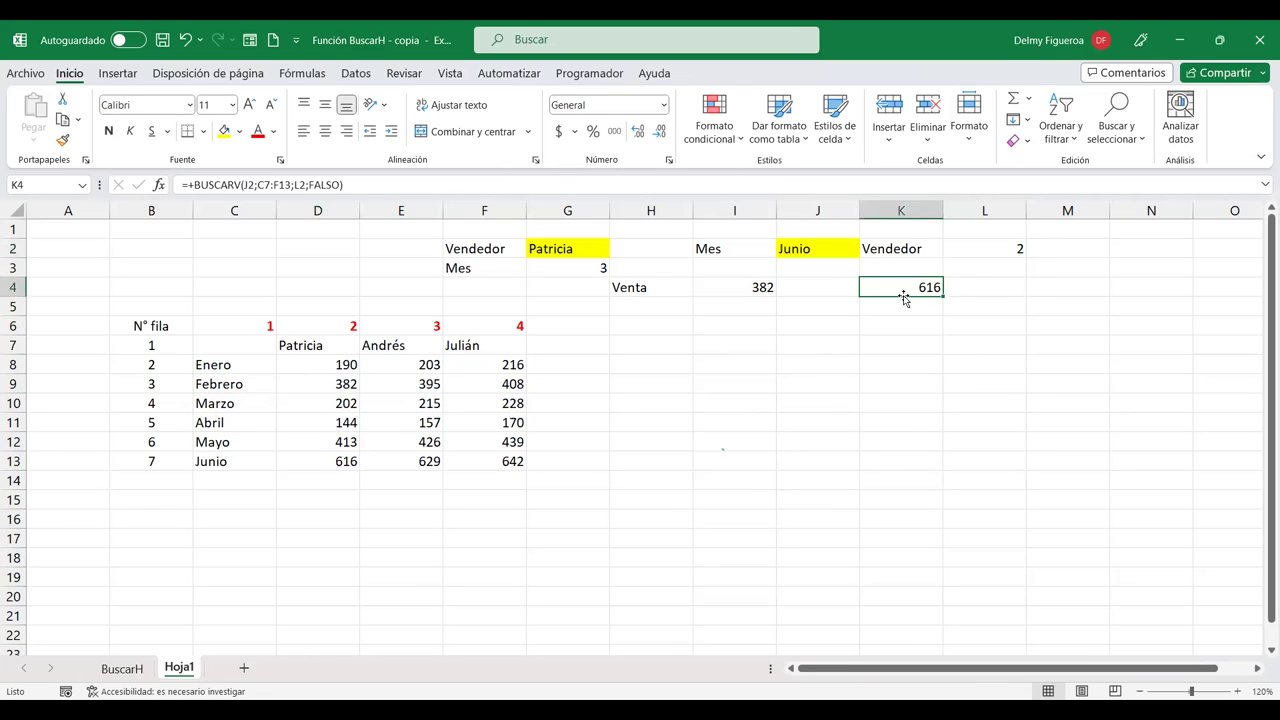
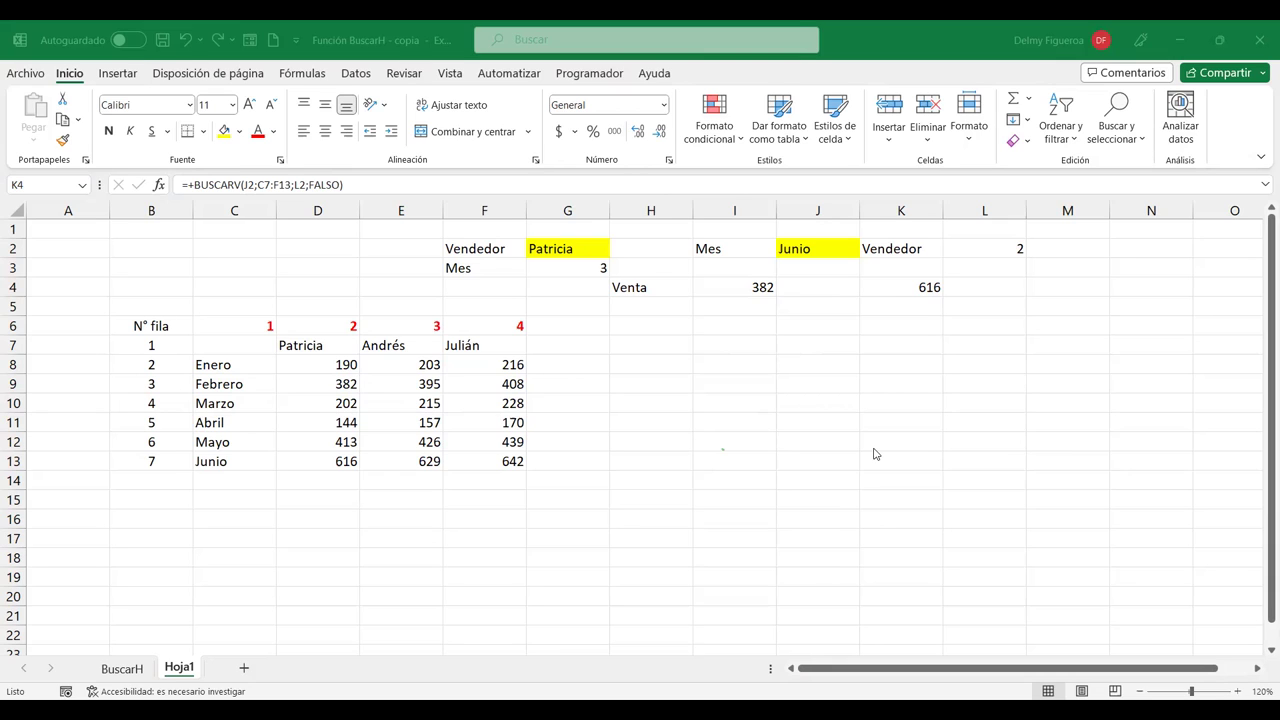
Step: Review K4's BUSCARV formula arguments (J2, C7:F13, L2, FALSO) and confirm it unchanged
left_click(894, 290)
left_click(1003, 248)
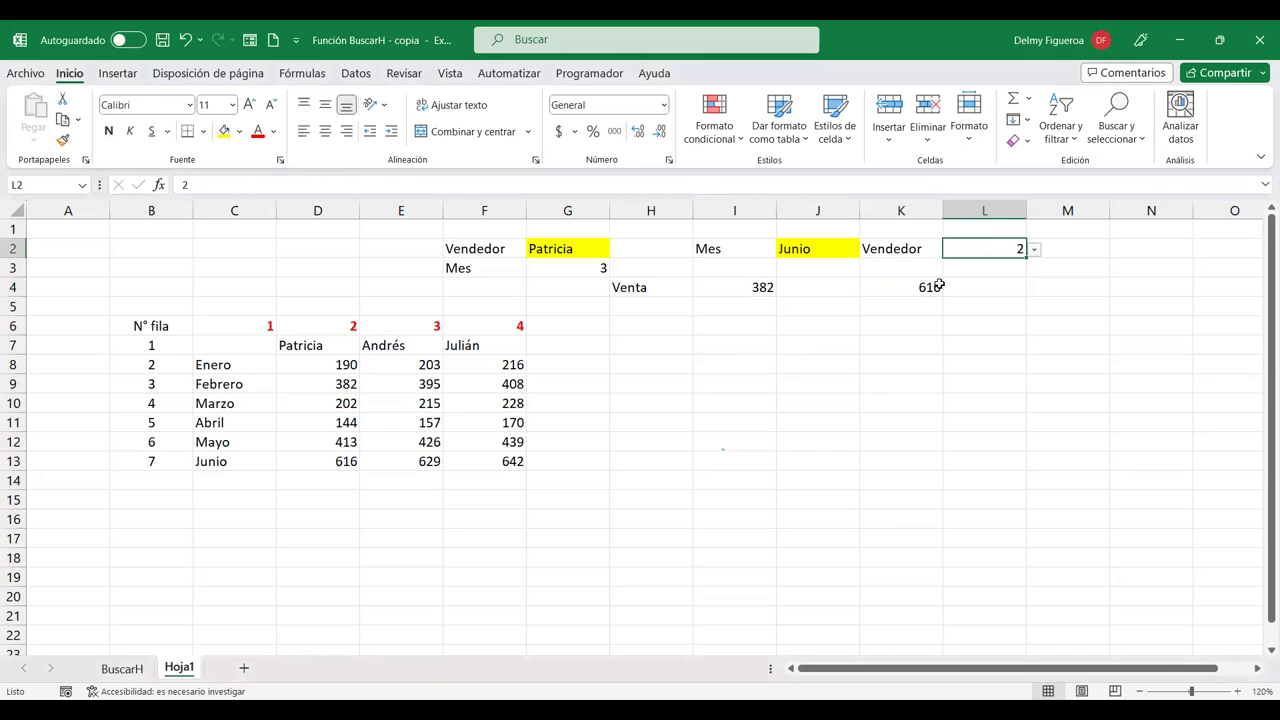
left_click(903, 285)
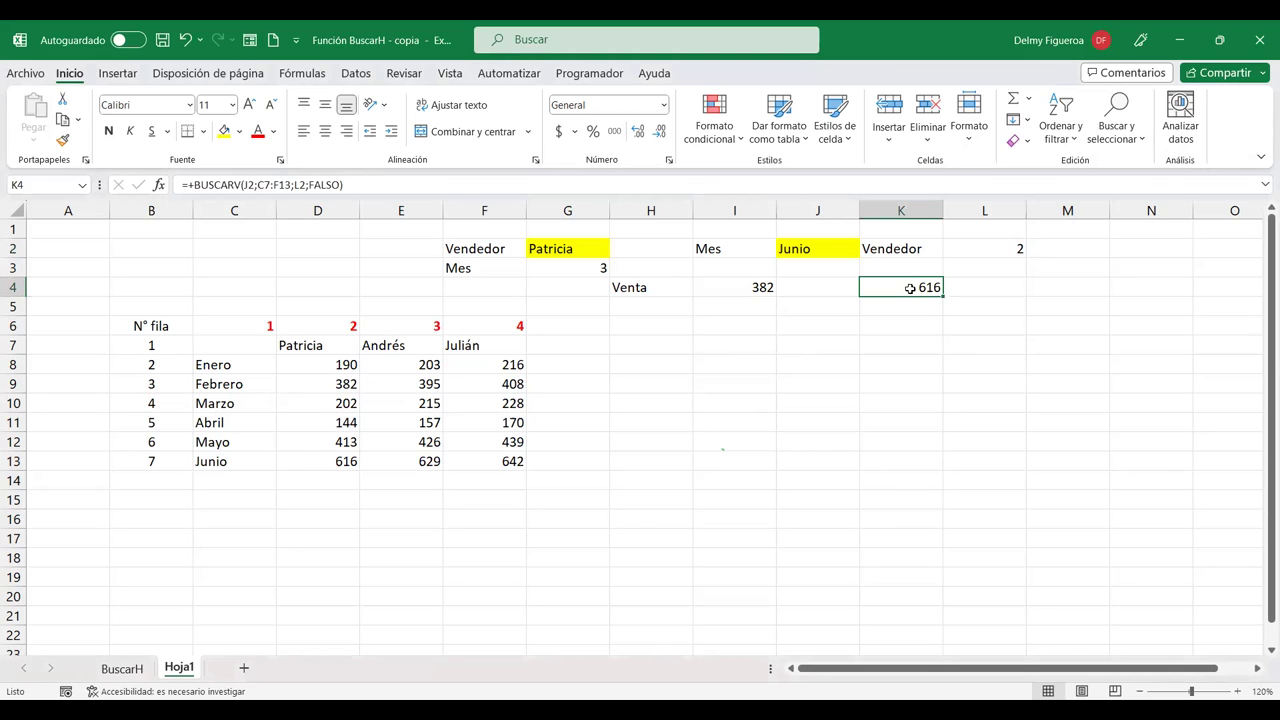
double_click(910, 288)
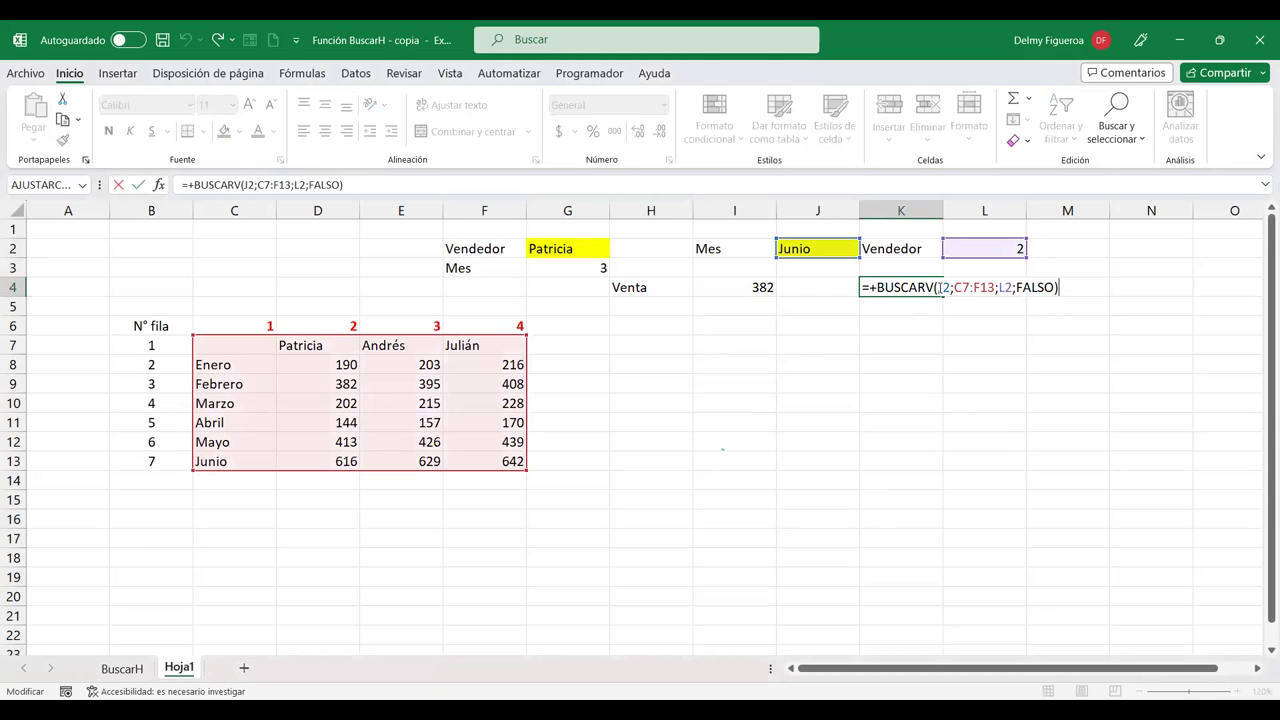
left_click(943, 287)
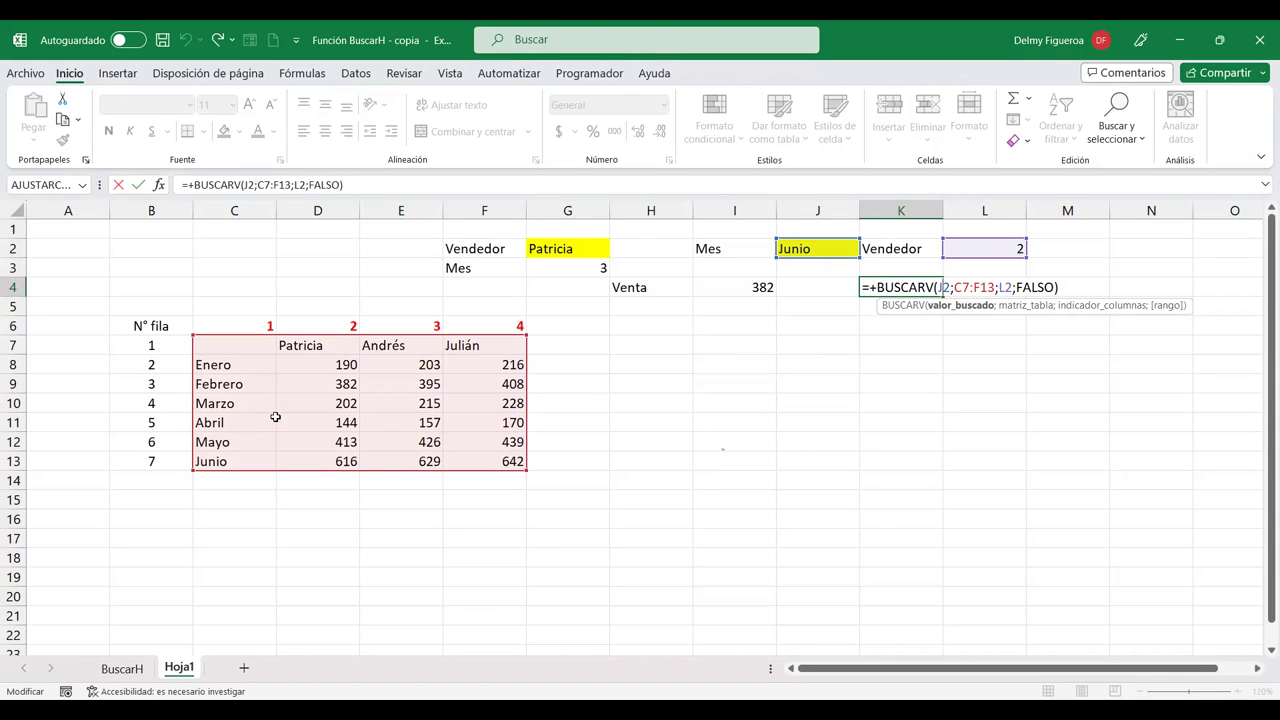
left_click(989, 287)
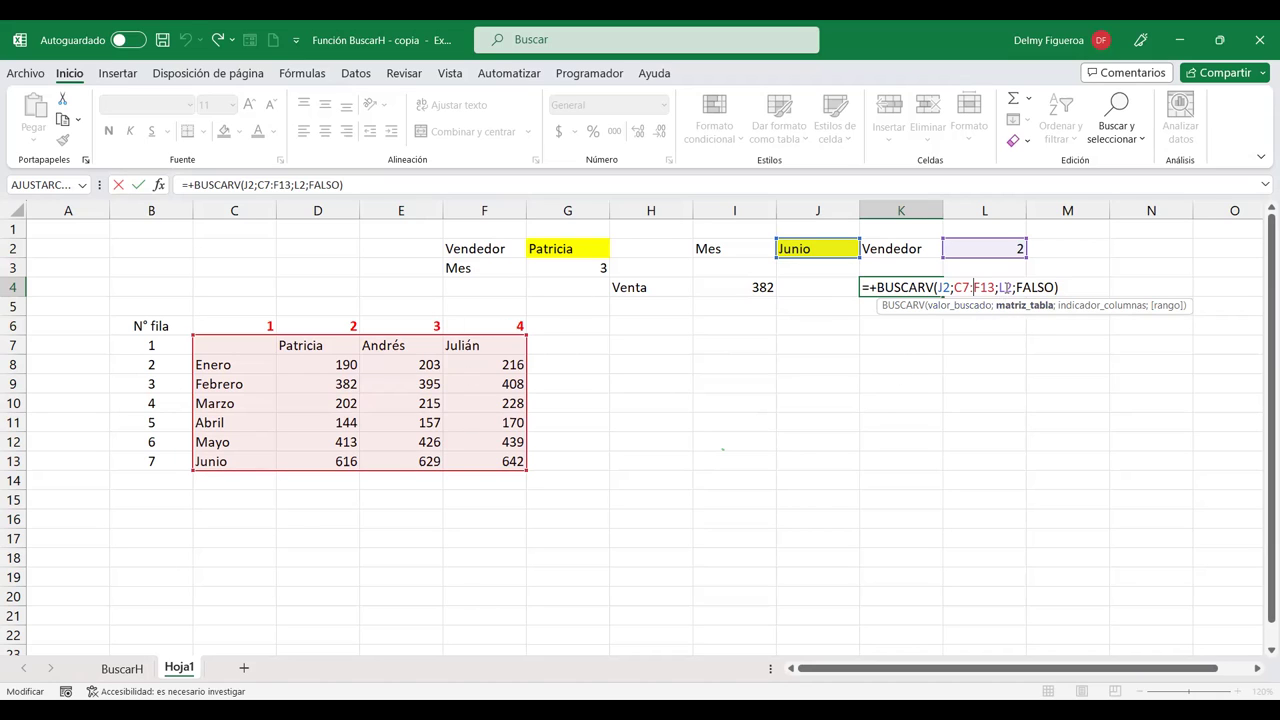
left_click(1004, 287)
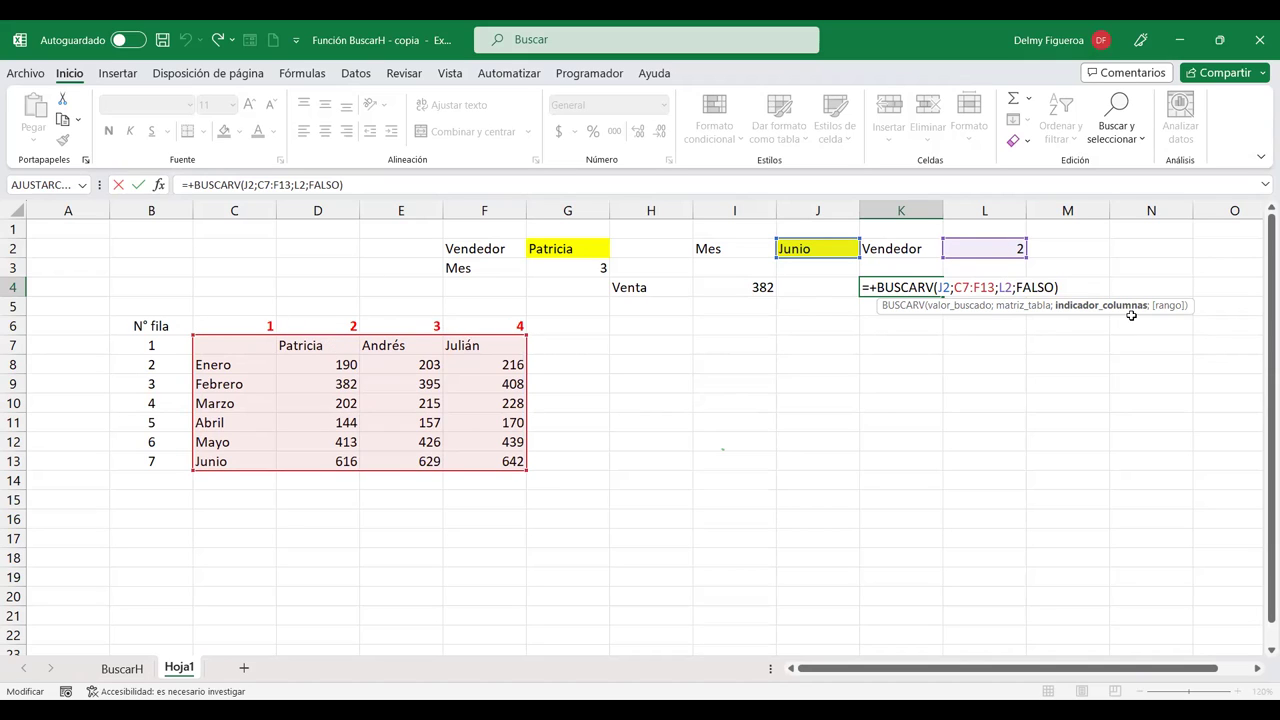
left_click(1043, 287)
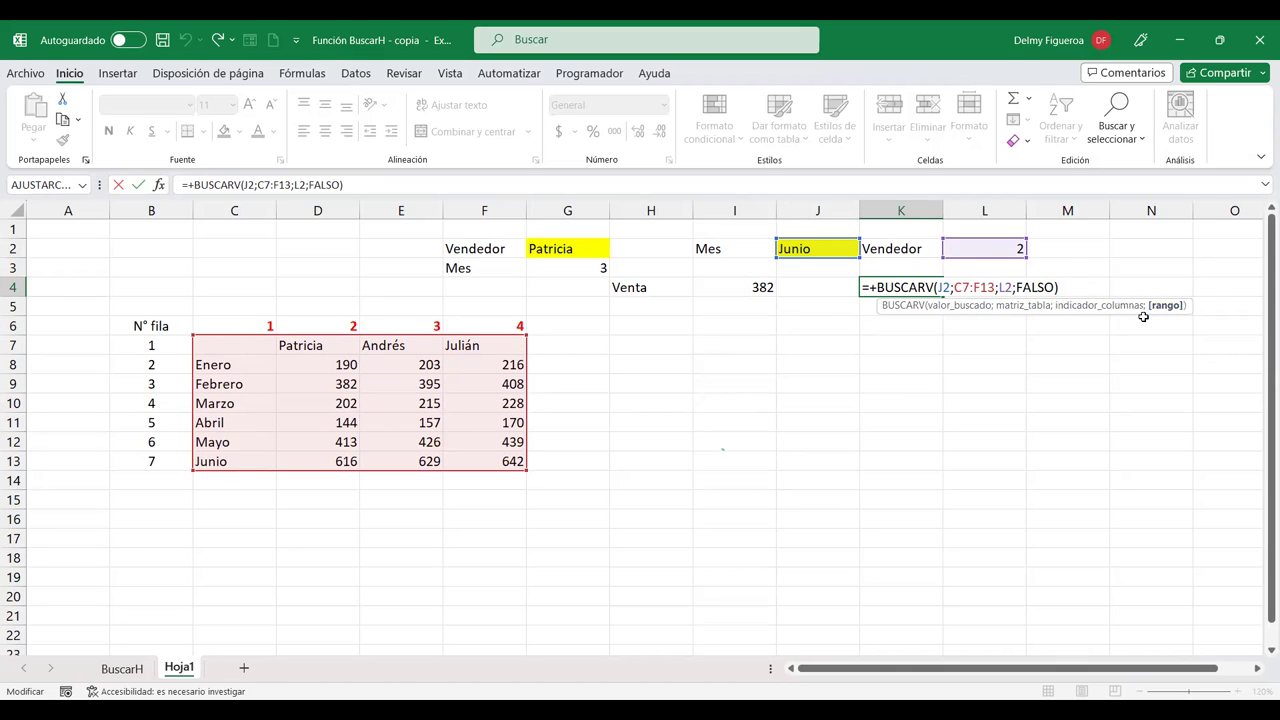
key("Return")
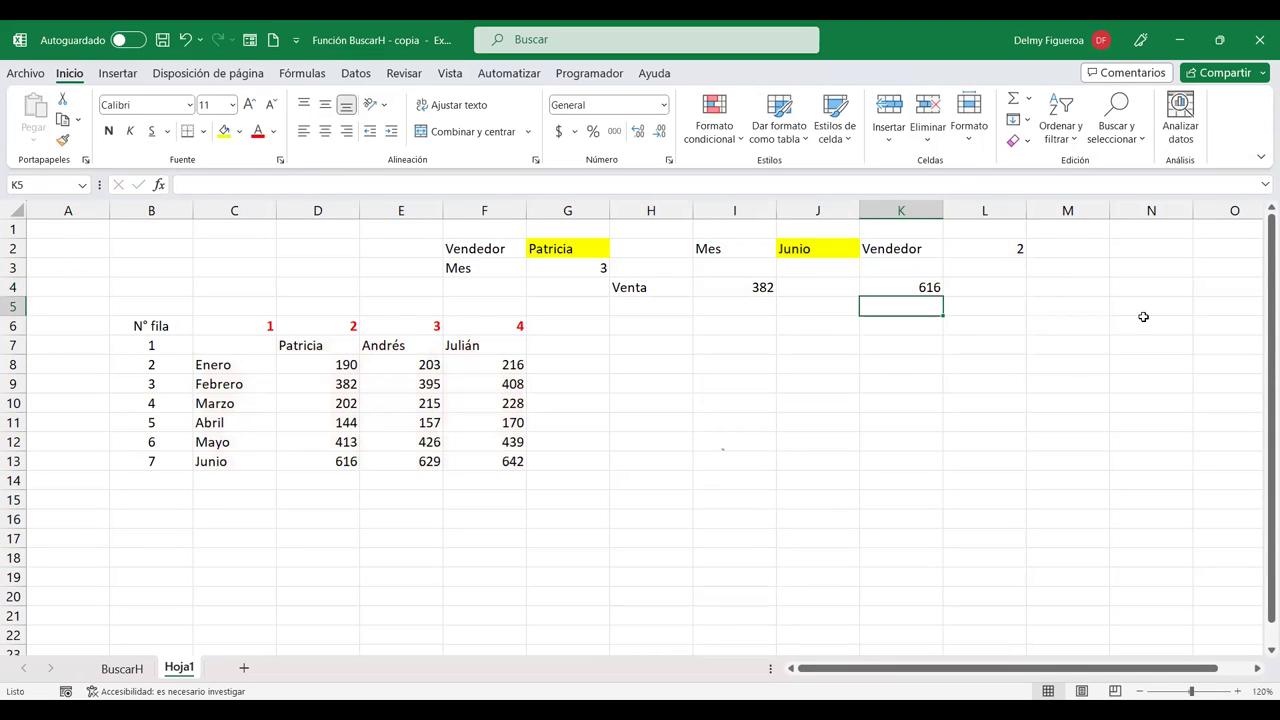
Step: Check L2's drop-down and its data validation list 1;2;3;4, leaving it unchanged
left_click(978, 249)
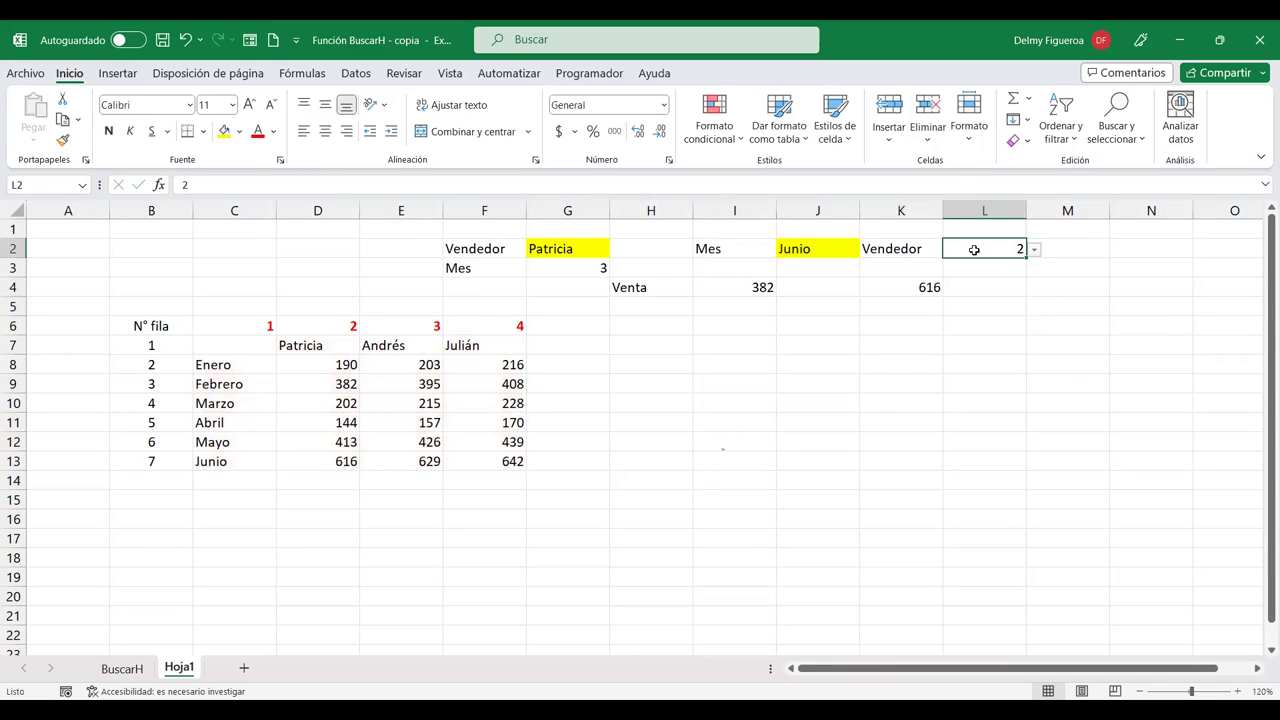
left_click(1035, 250)
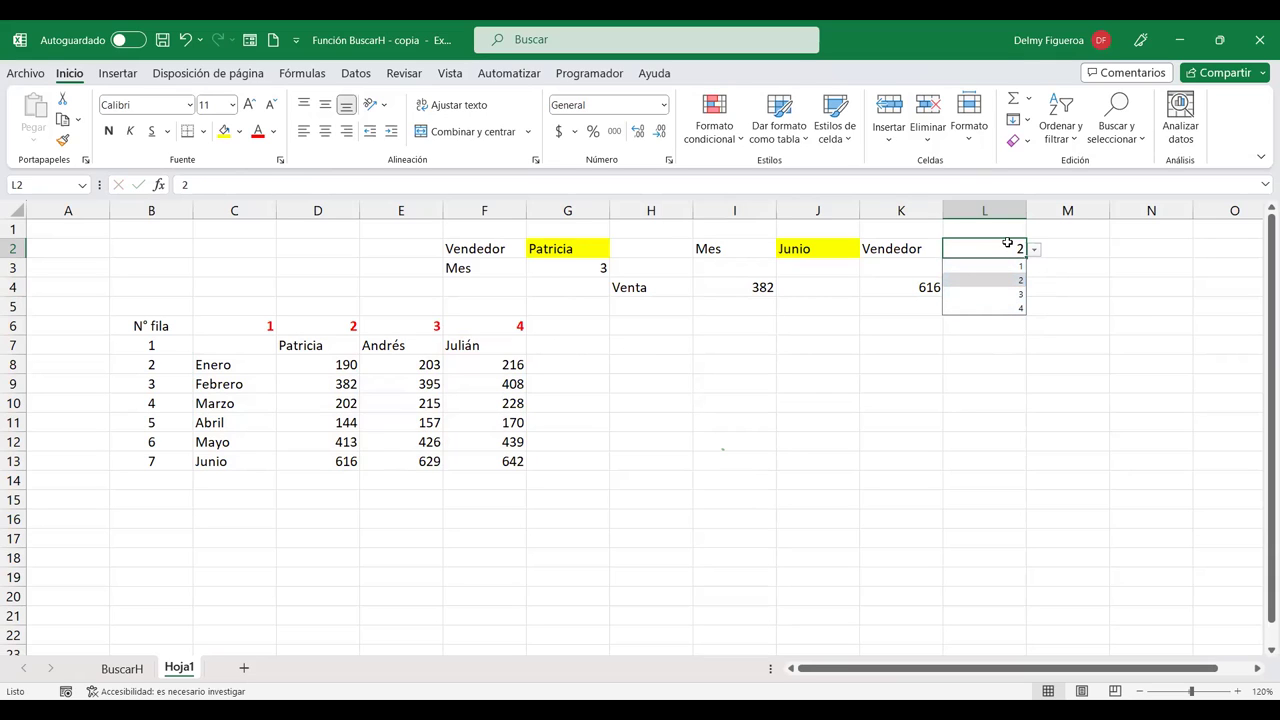
key("Escape")
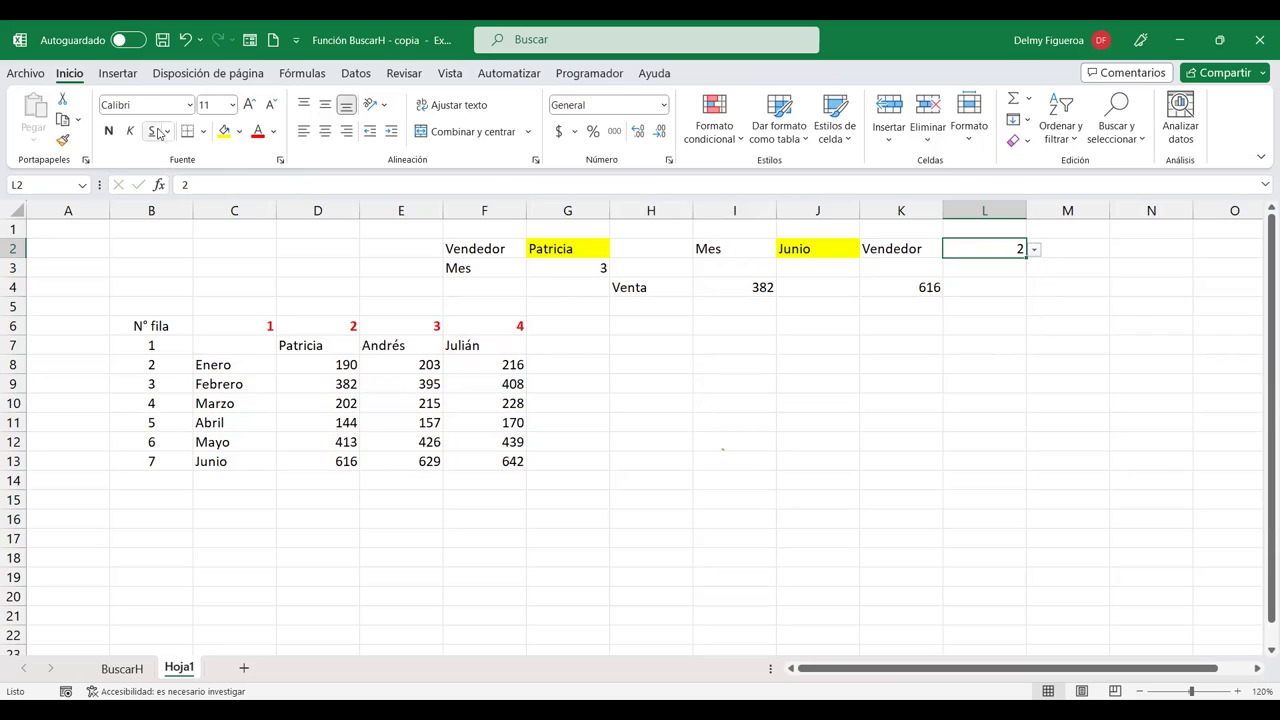
left_click(358, 77)
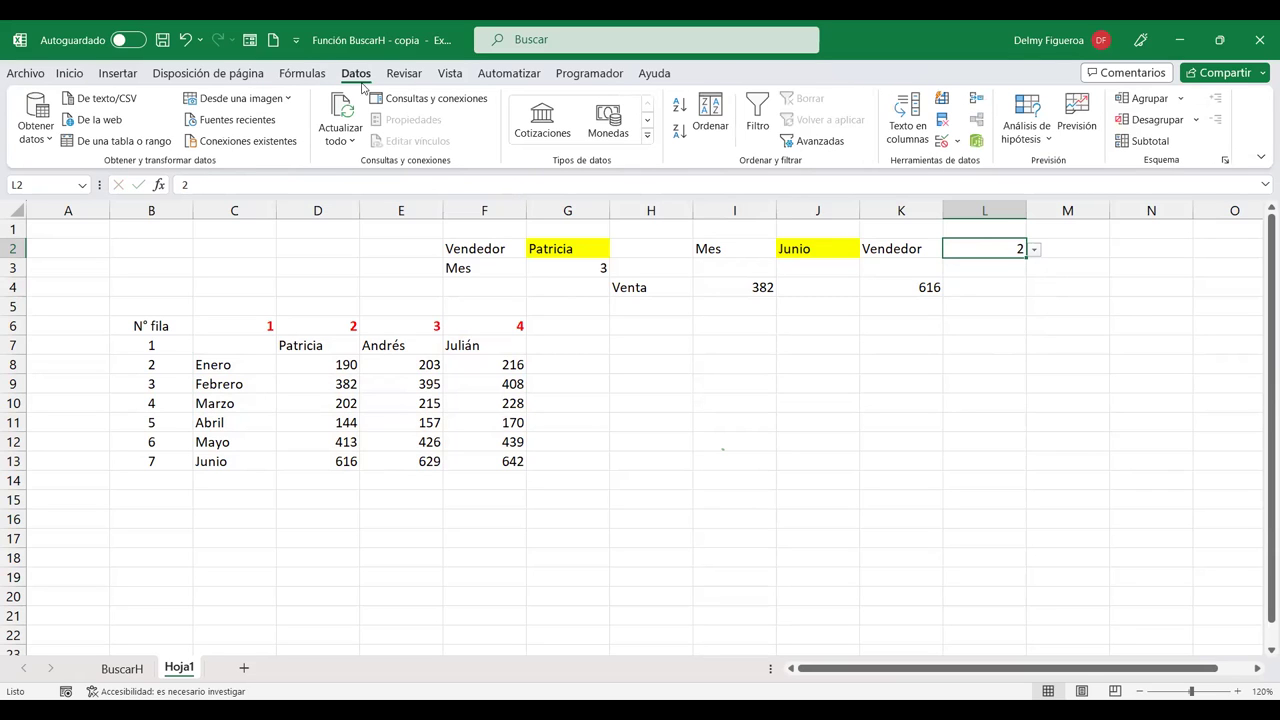
left_click(942, 146)
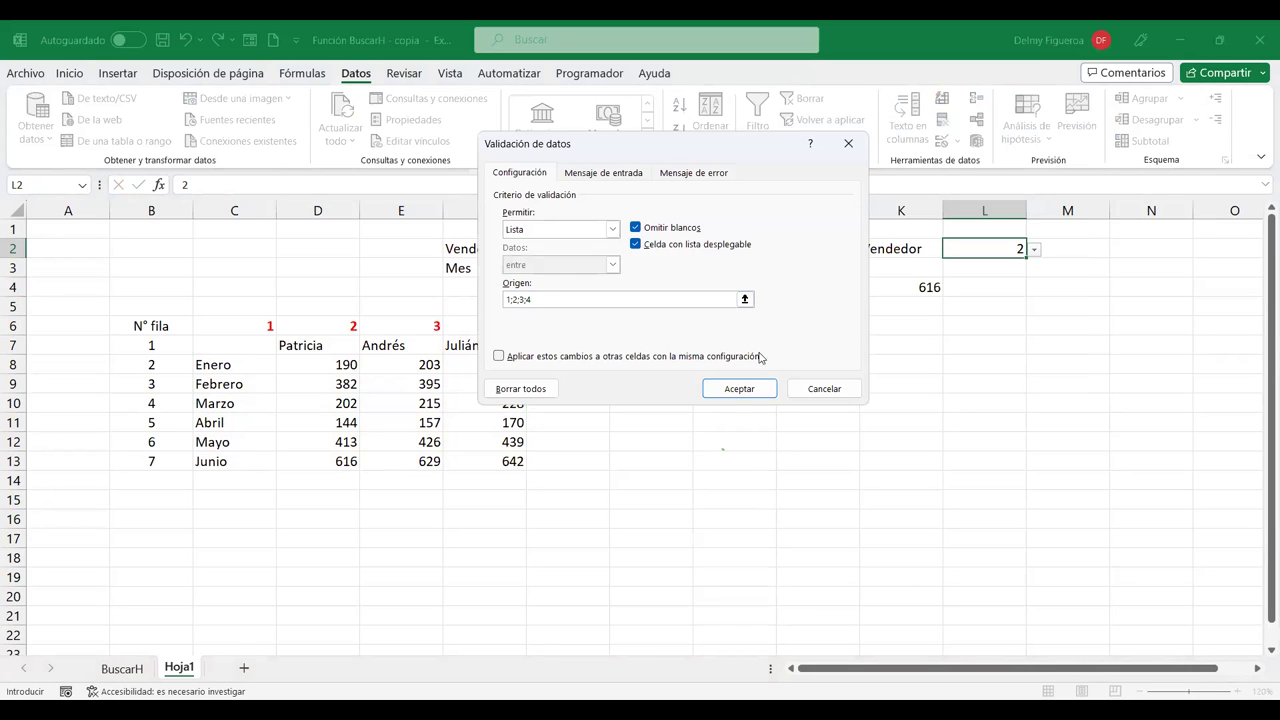
left_click(740, 389)
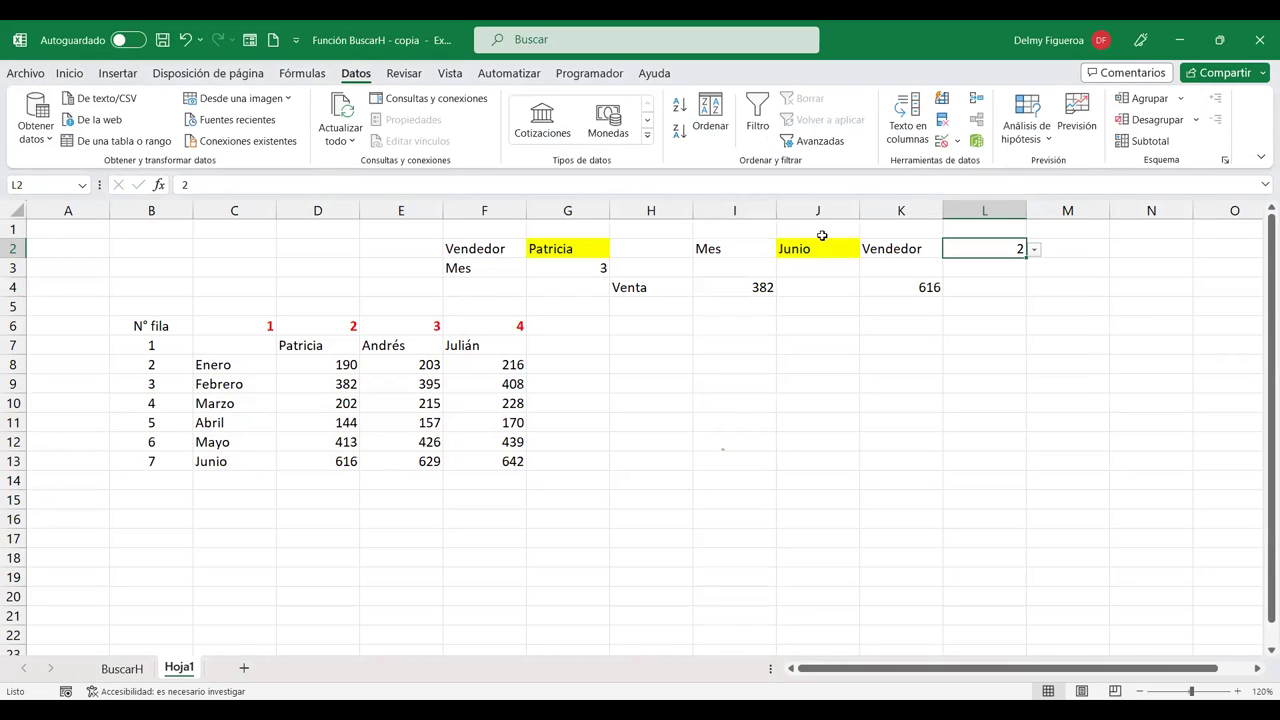
left_click(842, 247)
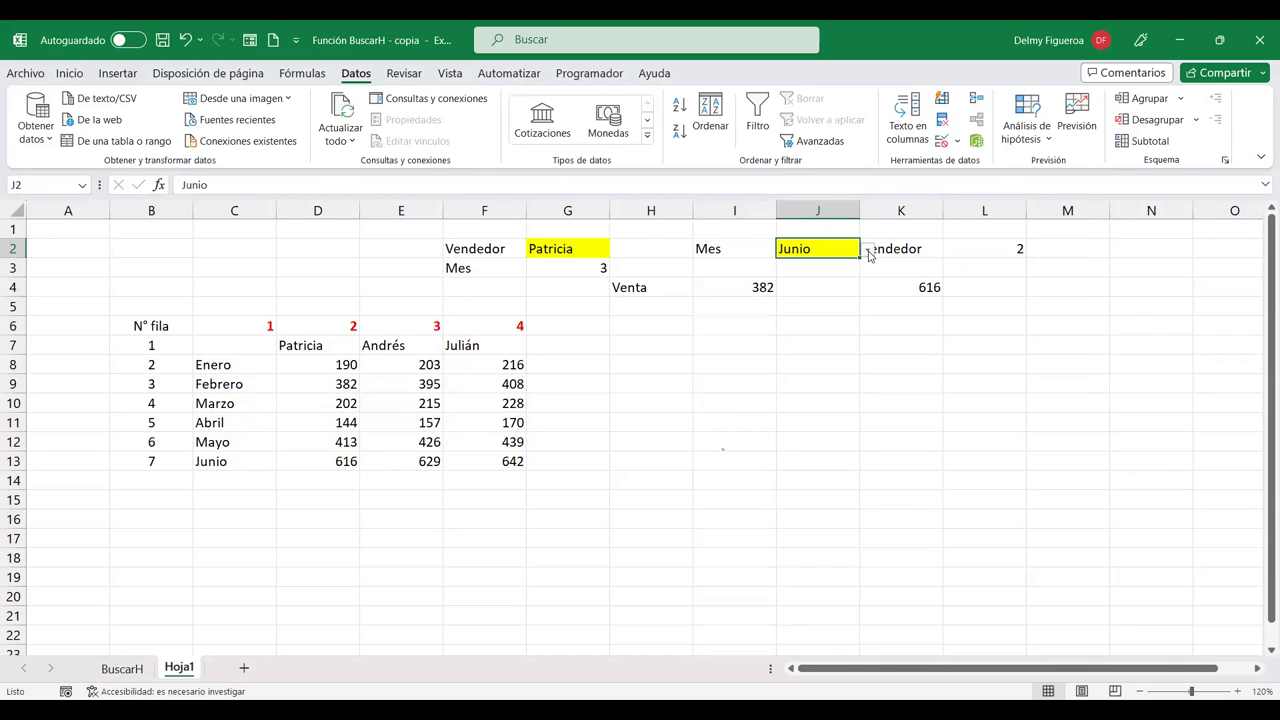
left_click(867, 253)
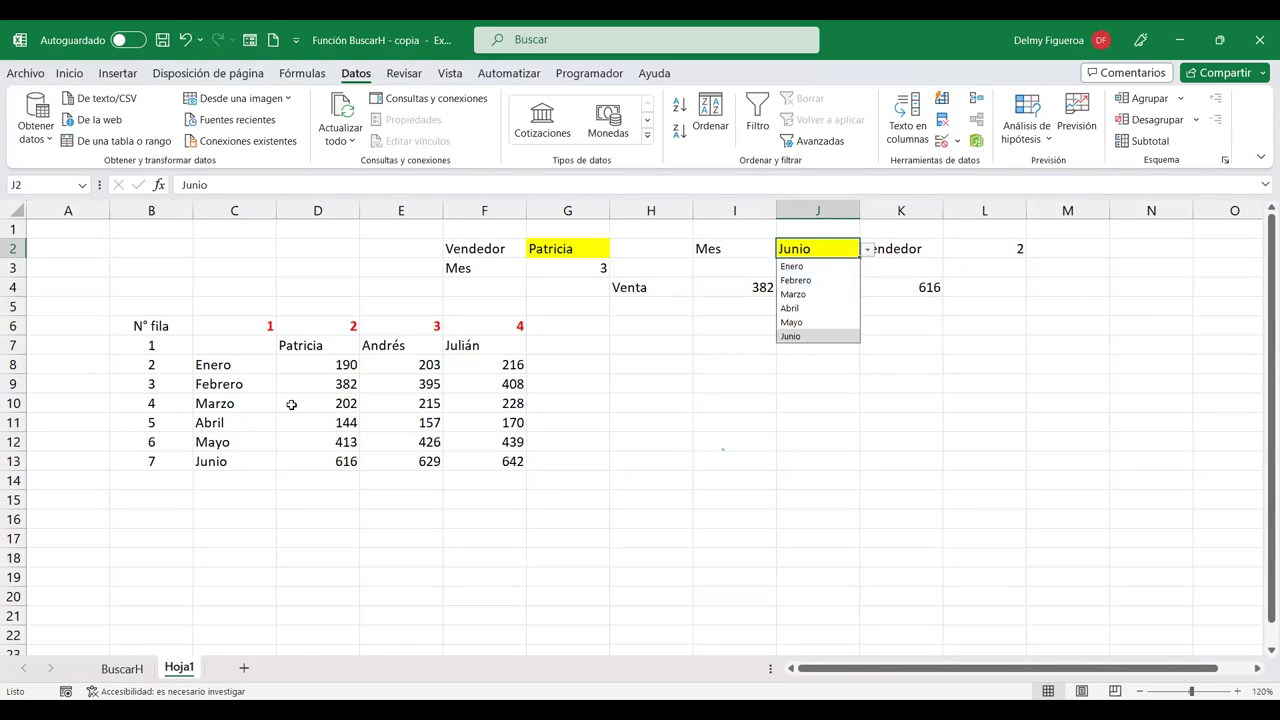
left_click(228, 441)
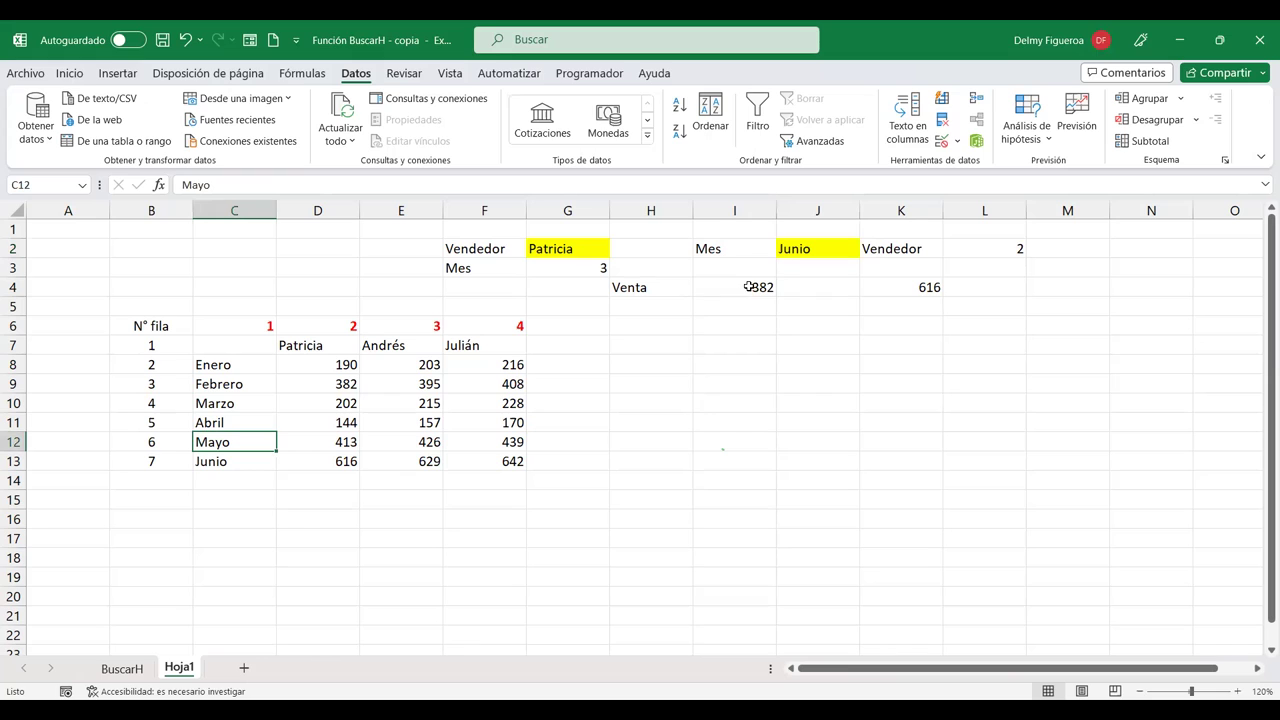
left_click(927, 287)
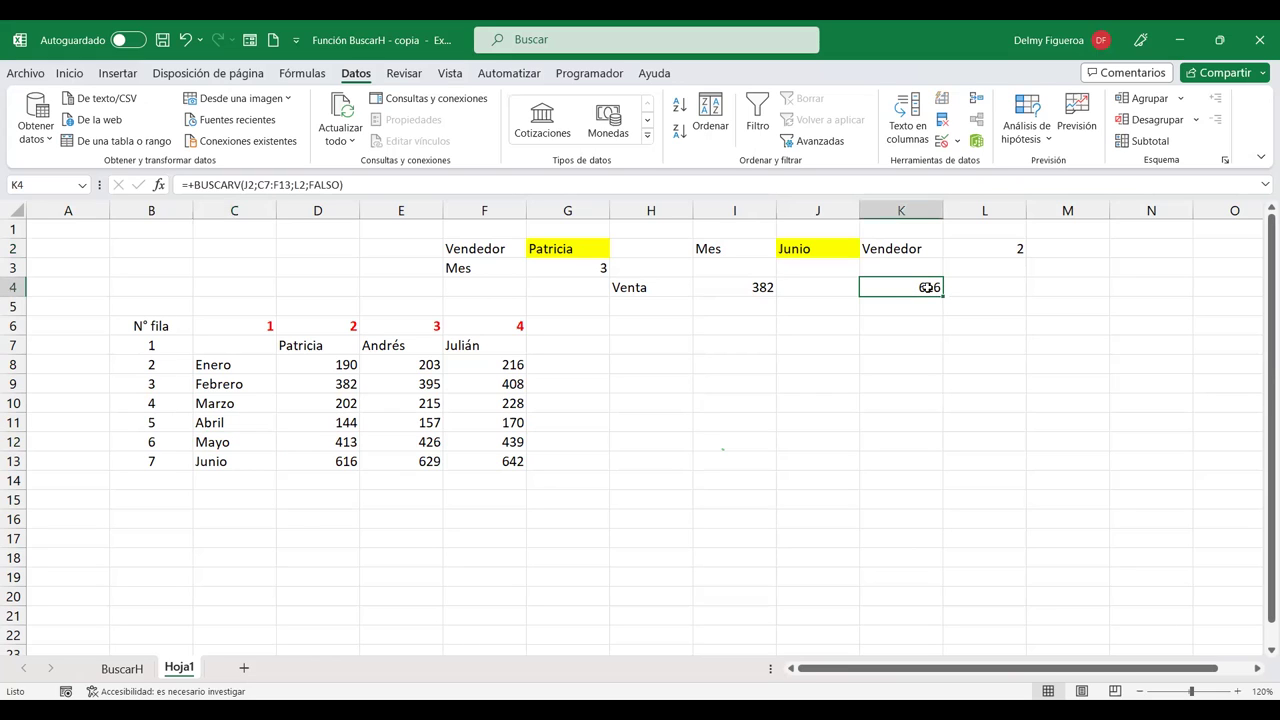
left_click(748, 289)
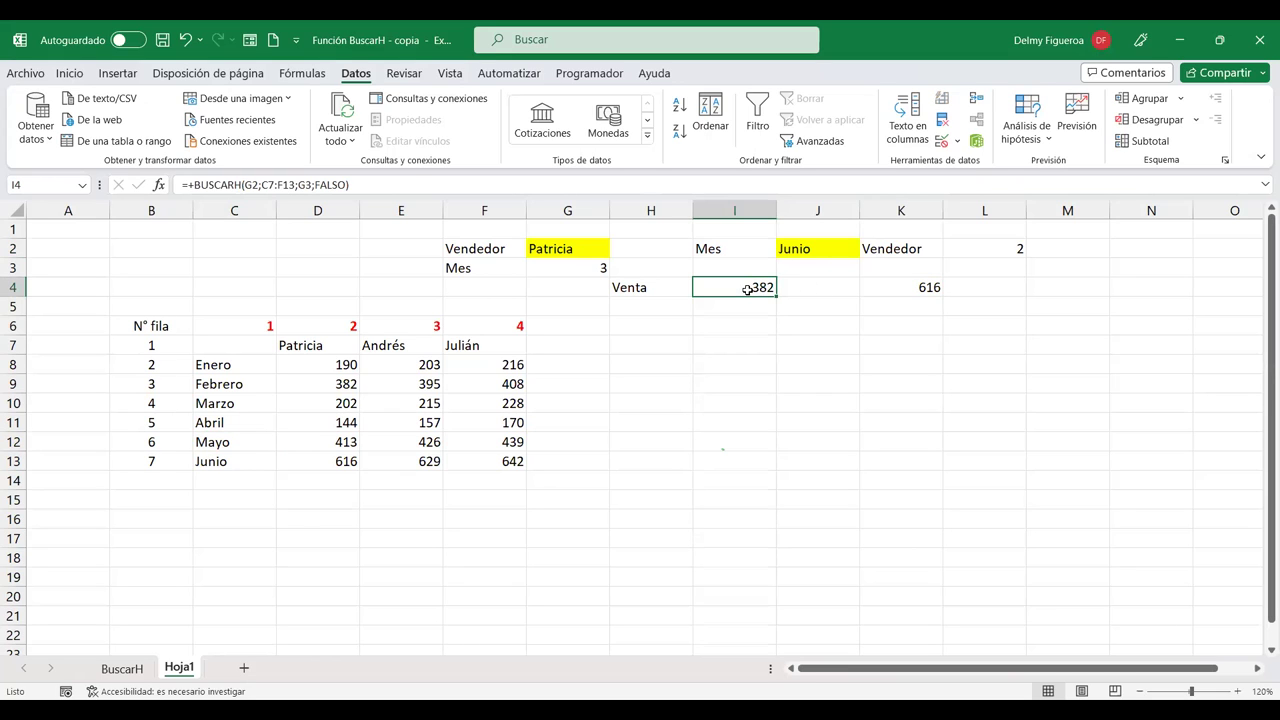
double_click(748, 289)
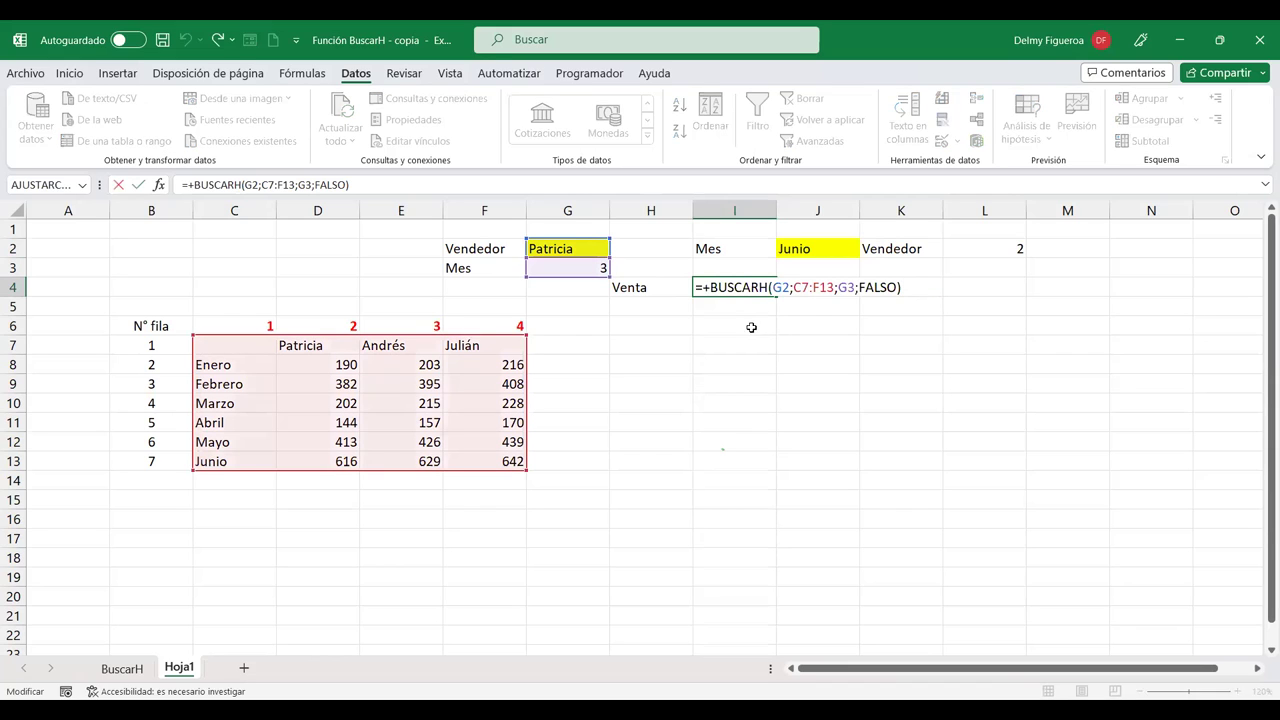
left_click(777, 287)
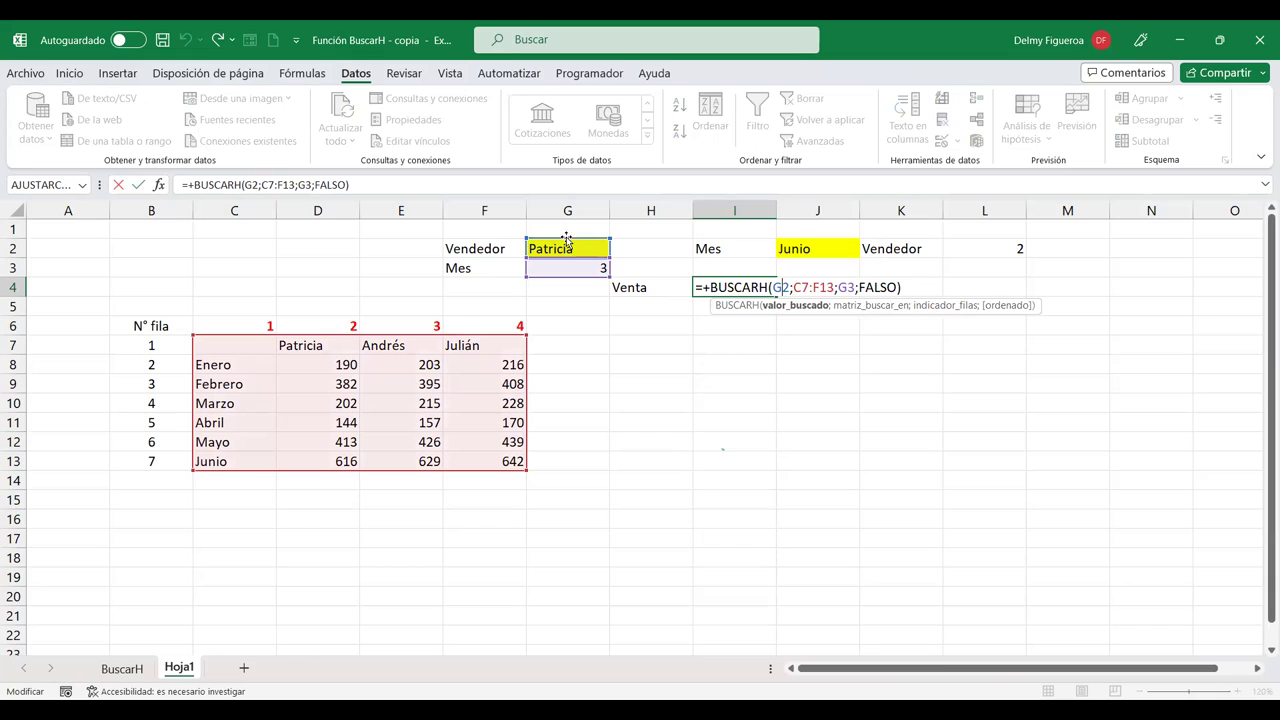
left_click(820, 287)
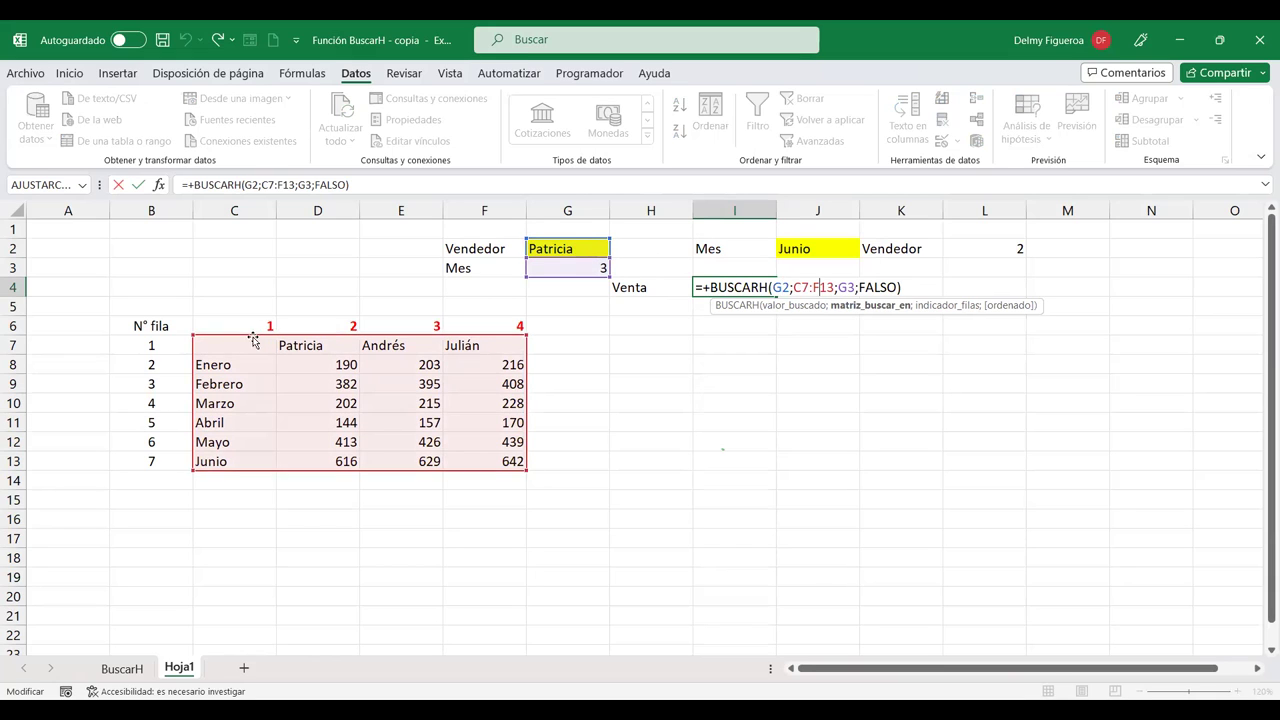
left_click(846, 287)
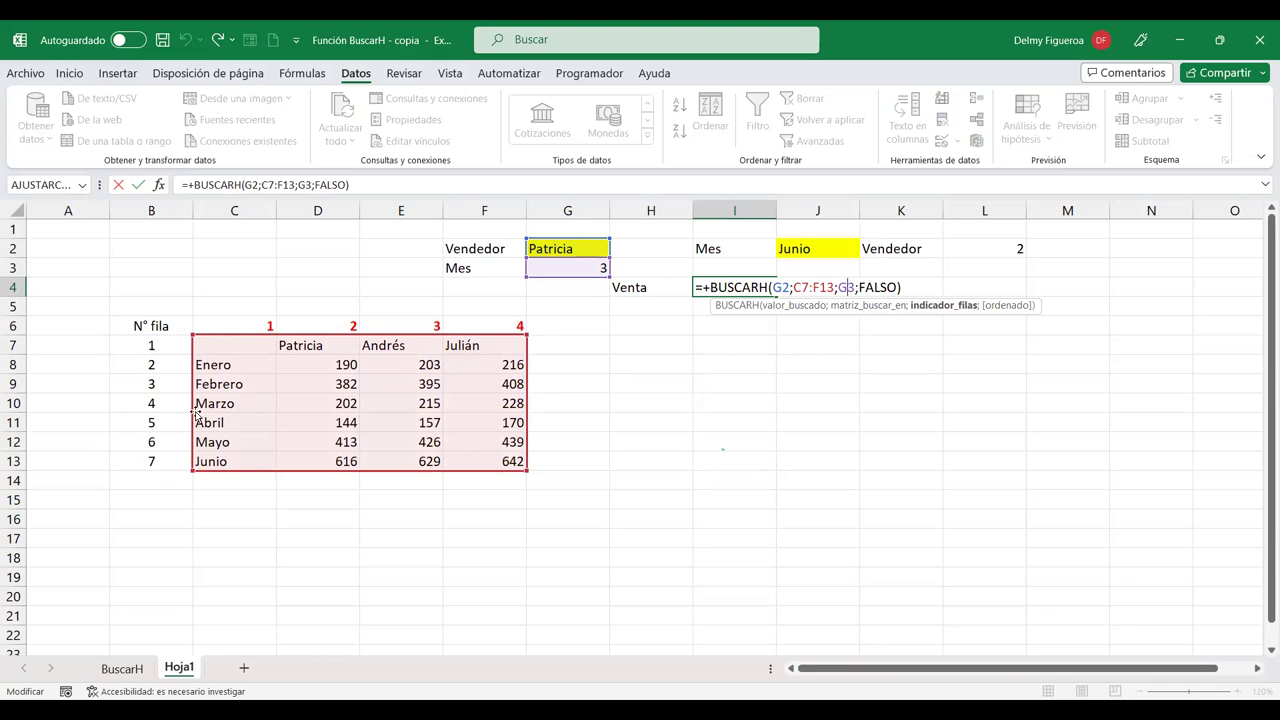
left_click(880, 287)
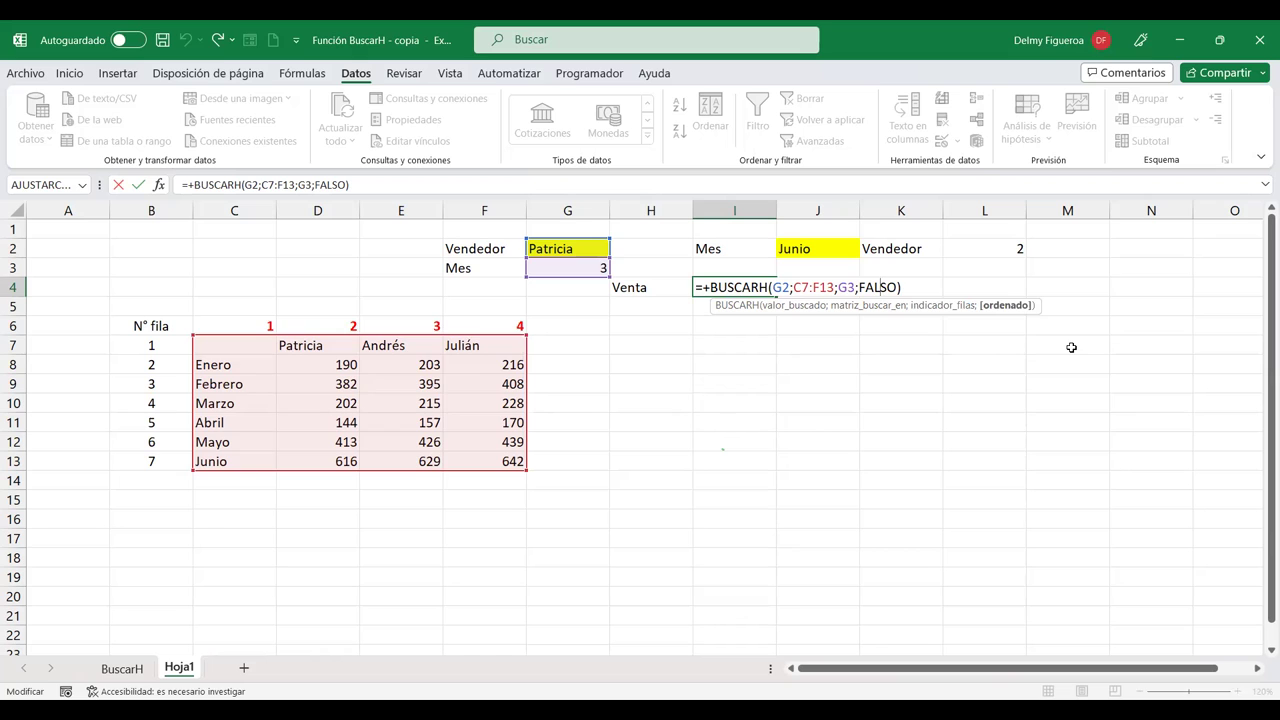
key("Return")
Step: Set the vendor in G2 to Andrés and the month number in G3 to 6
left_click(552, 249)
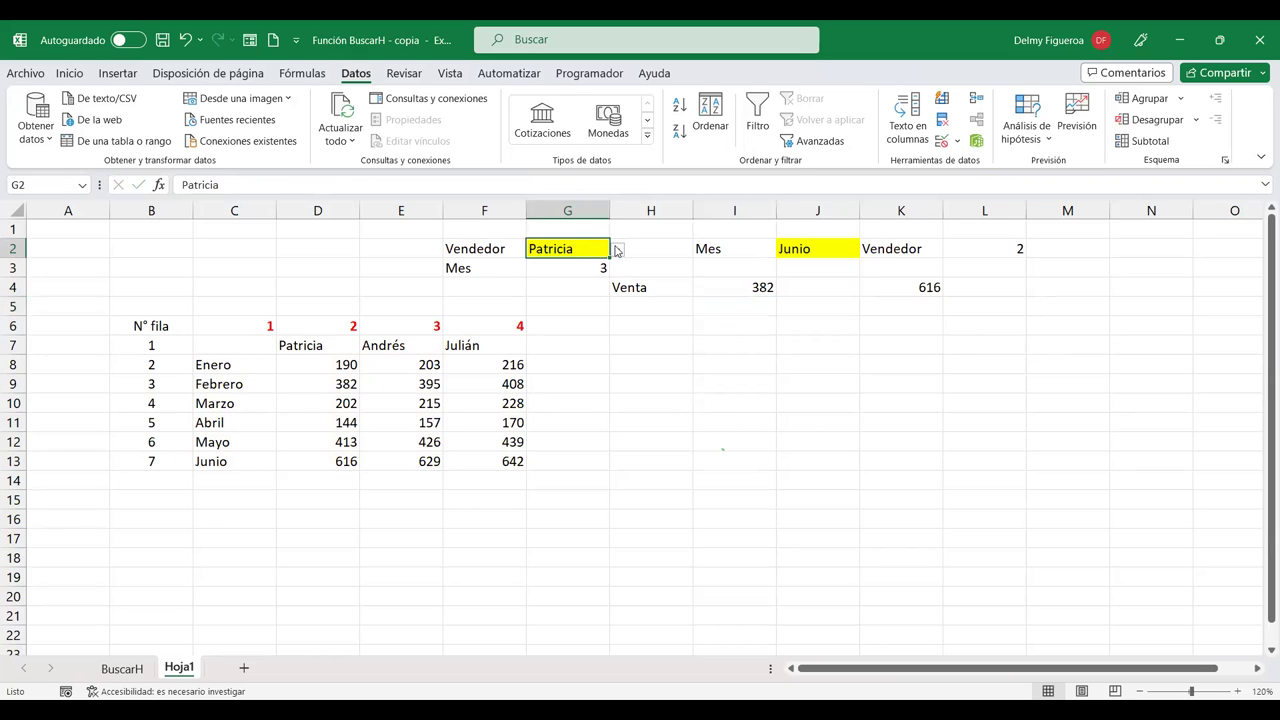
left_click(618, 250)
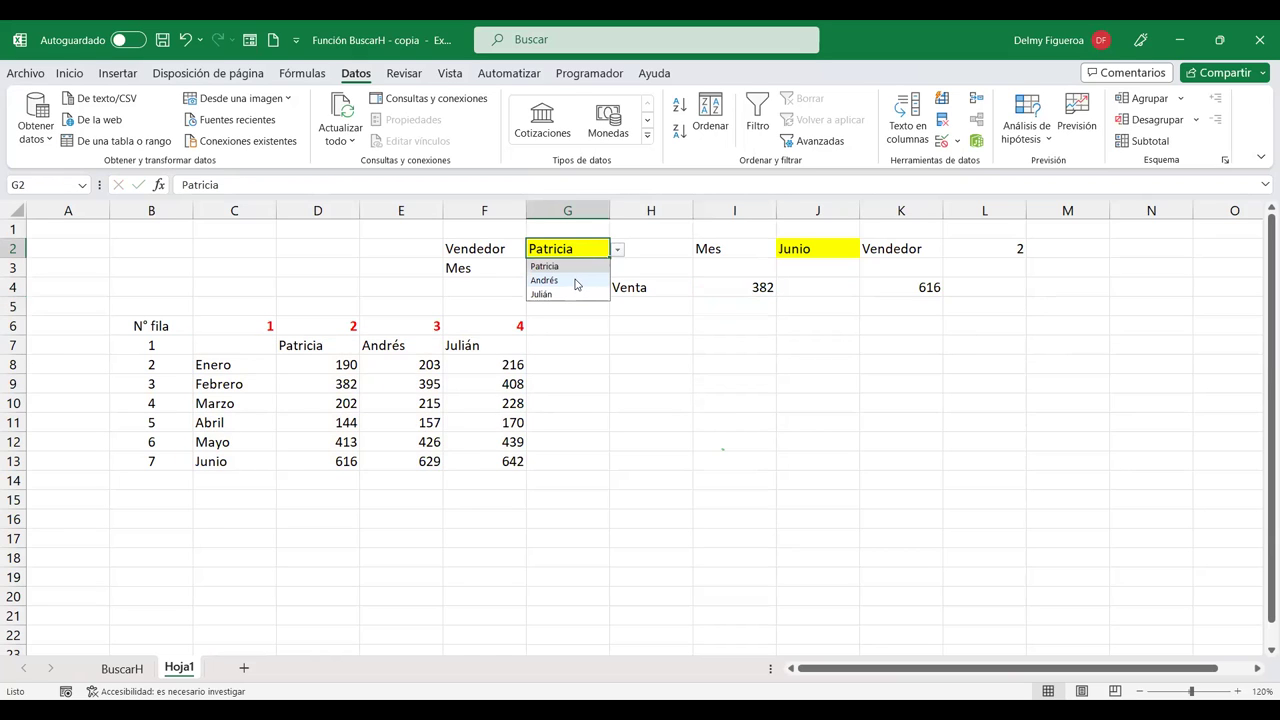
left_click(574, 280)
left_click(585, 269)
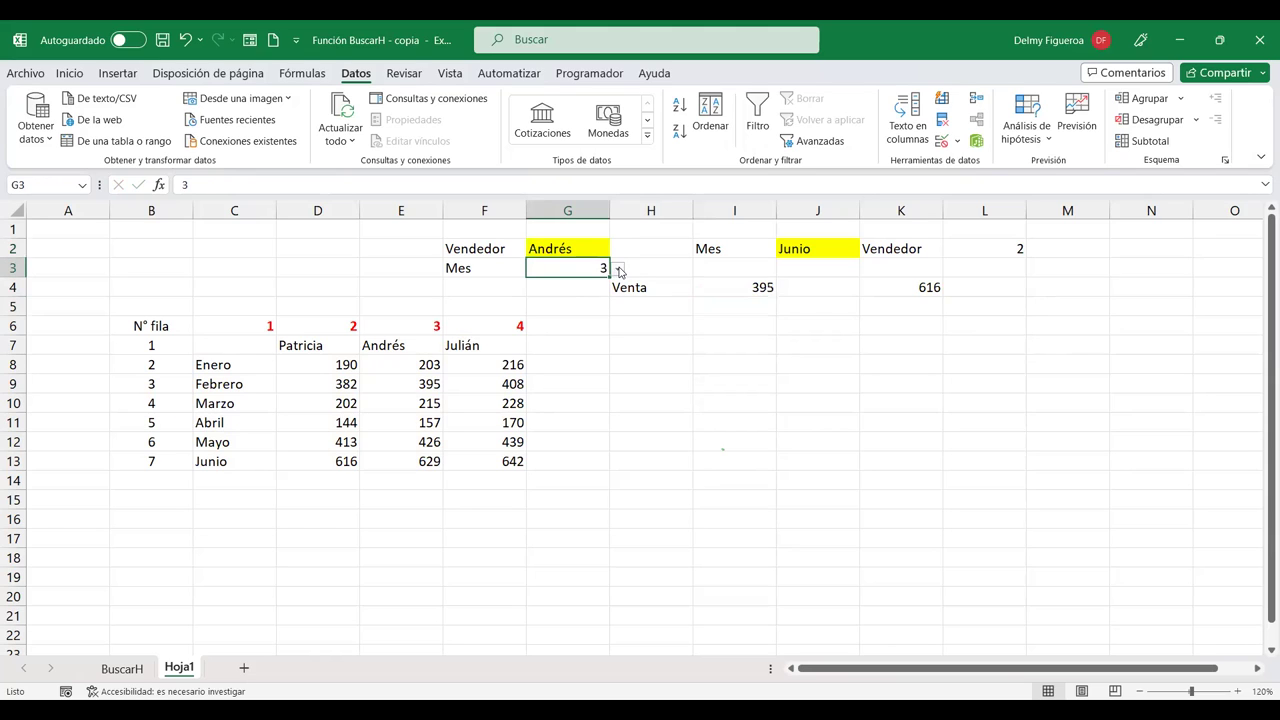
left_click(619, 270)
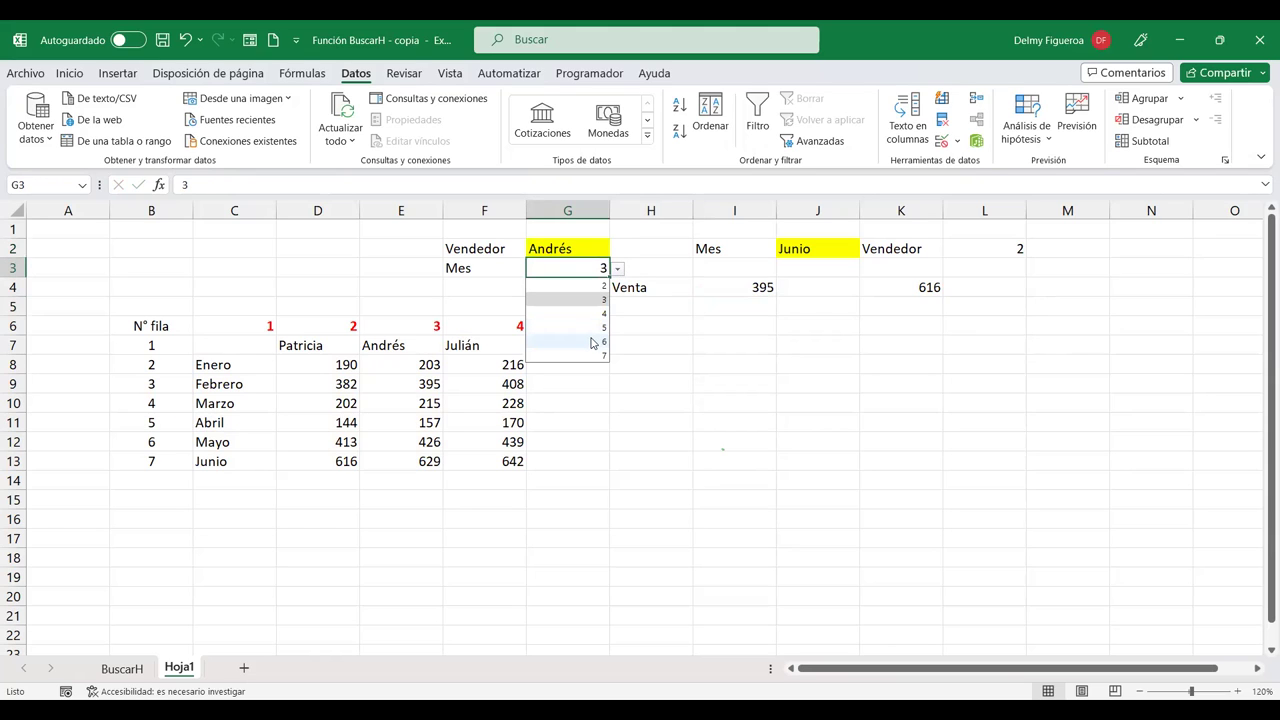
left_click(591, 343)
Step: Make I4's 426 result bold at font size 12
left_click(750, 285)
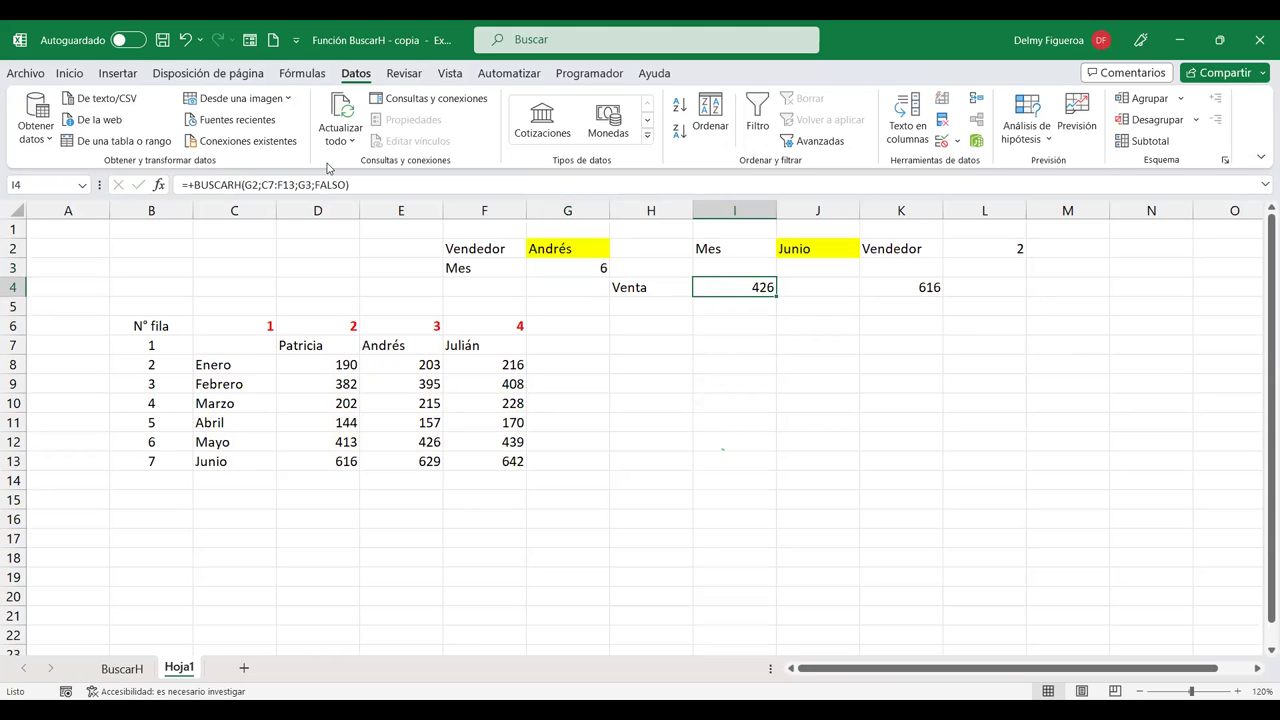
left_click(69, 74)
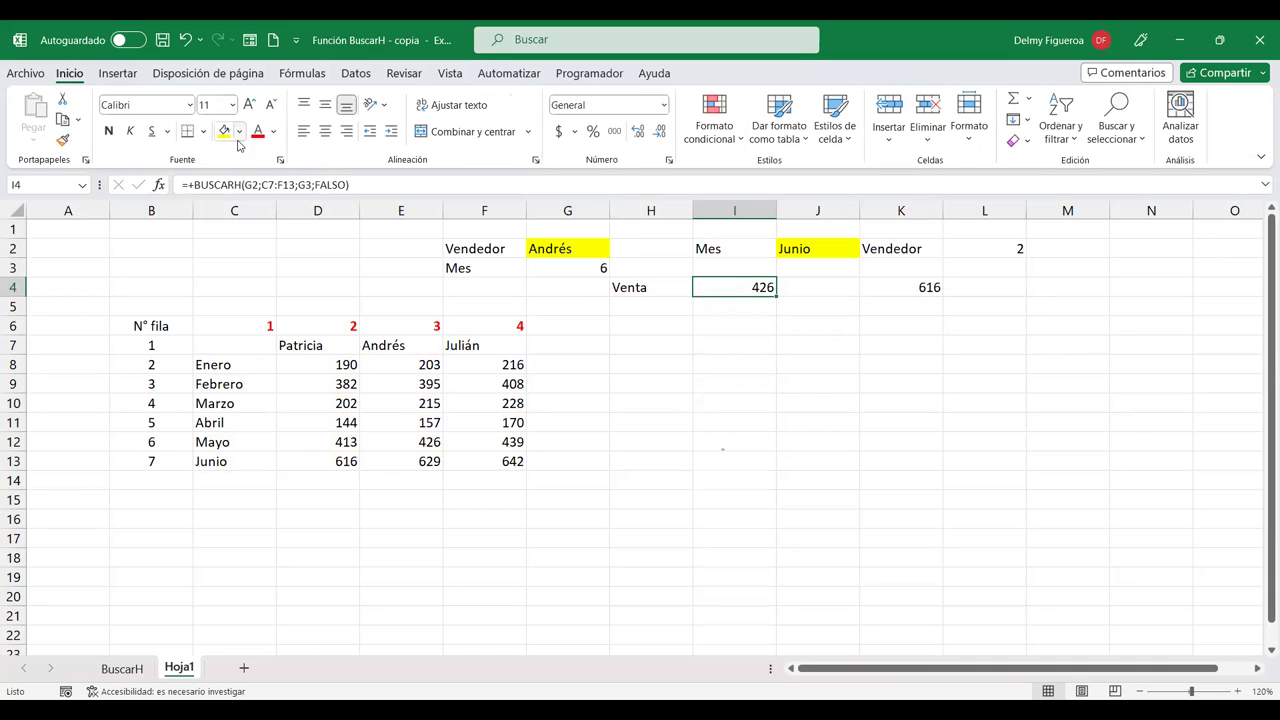
left_click(109, 132)
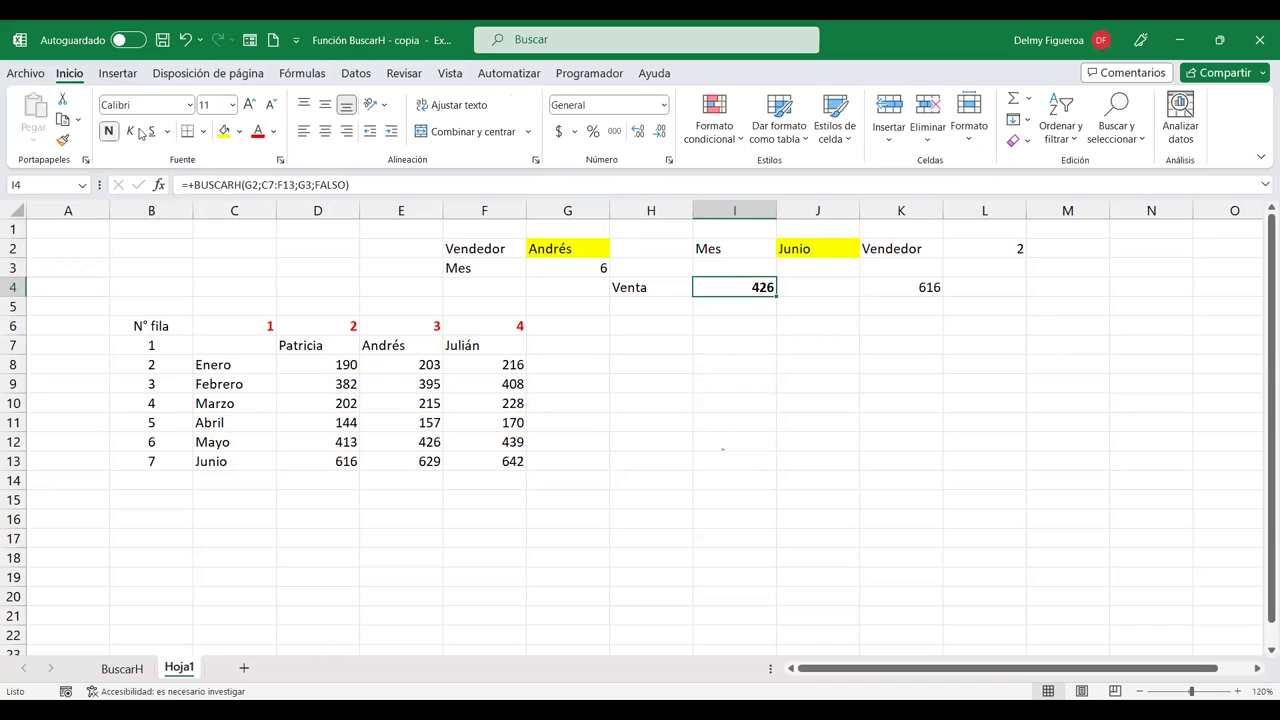
left_click(250, 105)
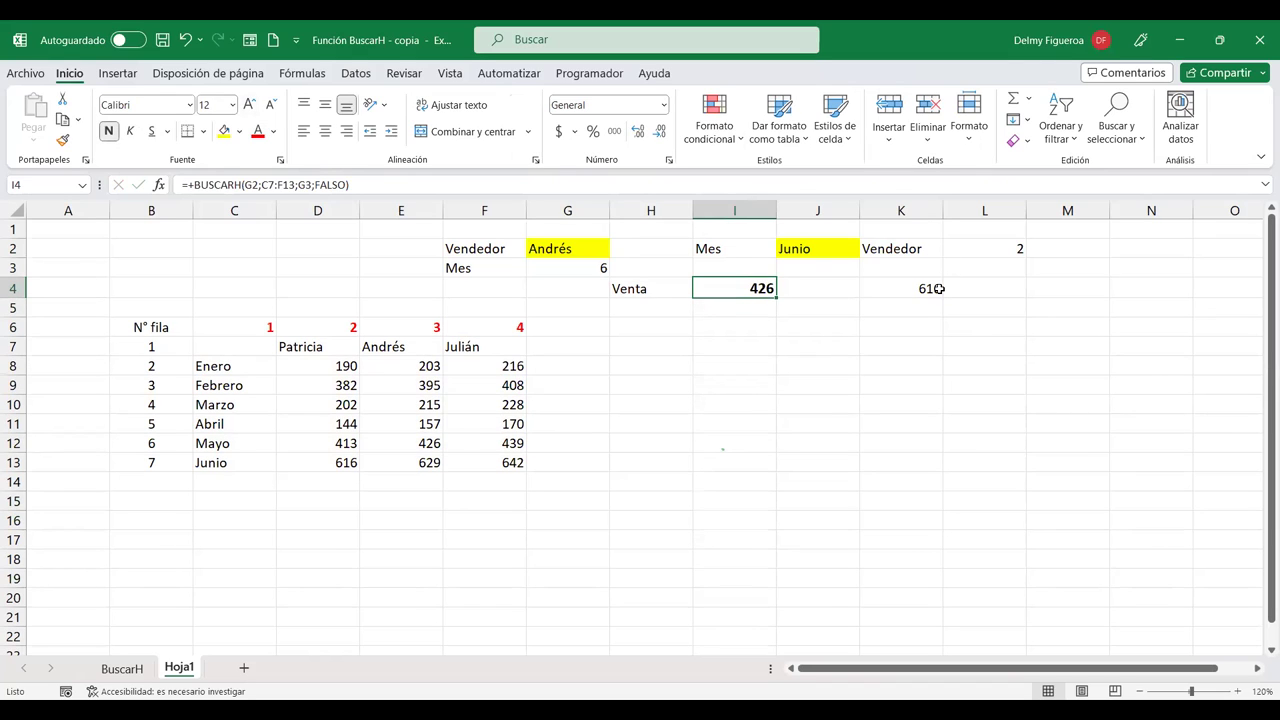
Step: Choose Marzo in J2 and vendor number 4 in L2 so K4 shows 228
left_click(815, 247)
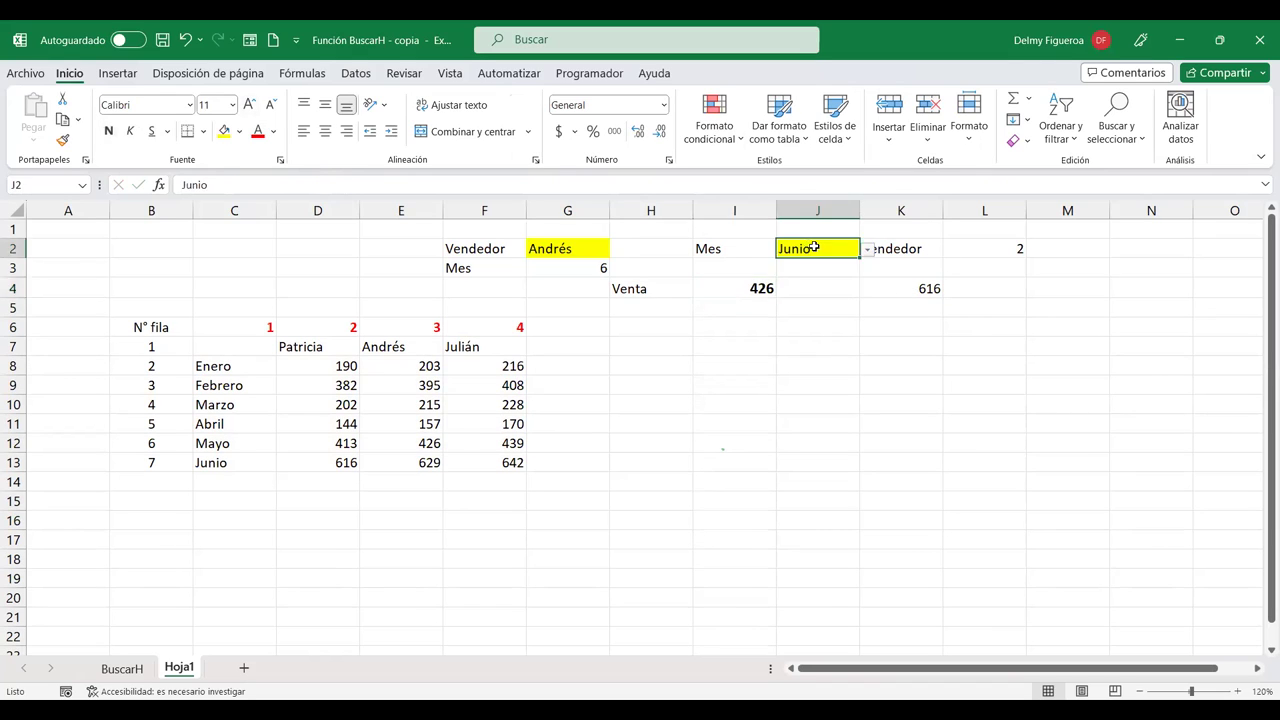
left_click(867, 249)
left_click(836, 295)
left_click(1012, 250)
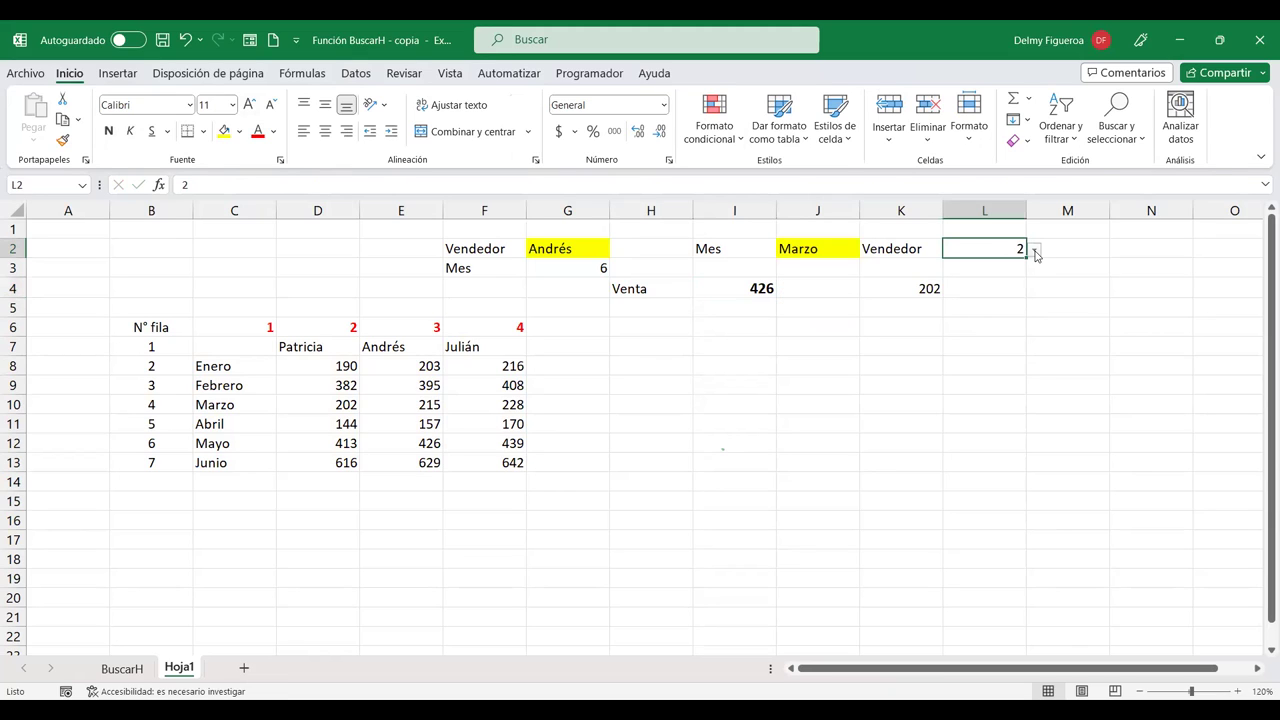
left_click(1036, 255)
left_click(1014, 306)
left_click(925, 288)
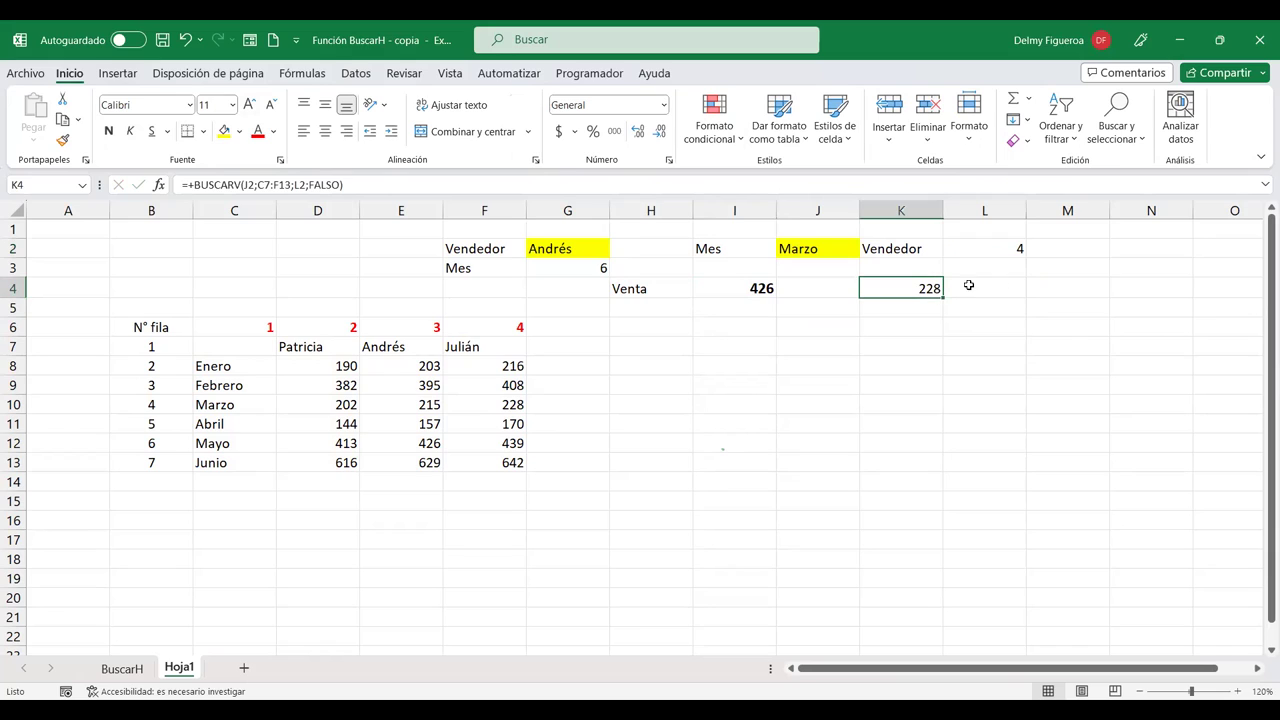
Step: Make K4's 228 result bold at size 12, then move to the BuscarH sheet
left_click(108, 131)
left_click(250, 104)
left_click(995, 294)
left_click(760, 288)
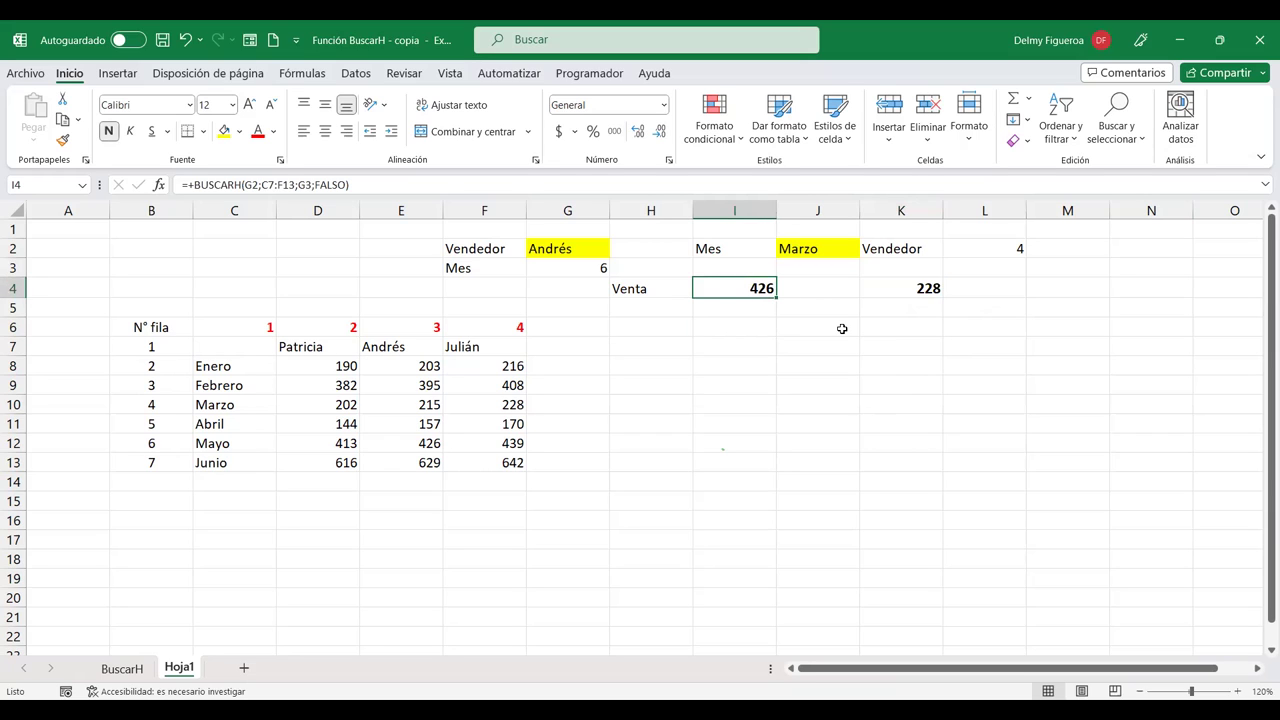
left_click(925, 326)
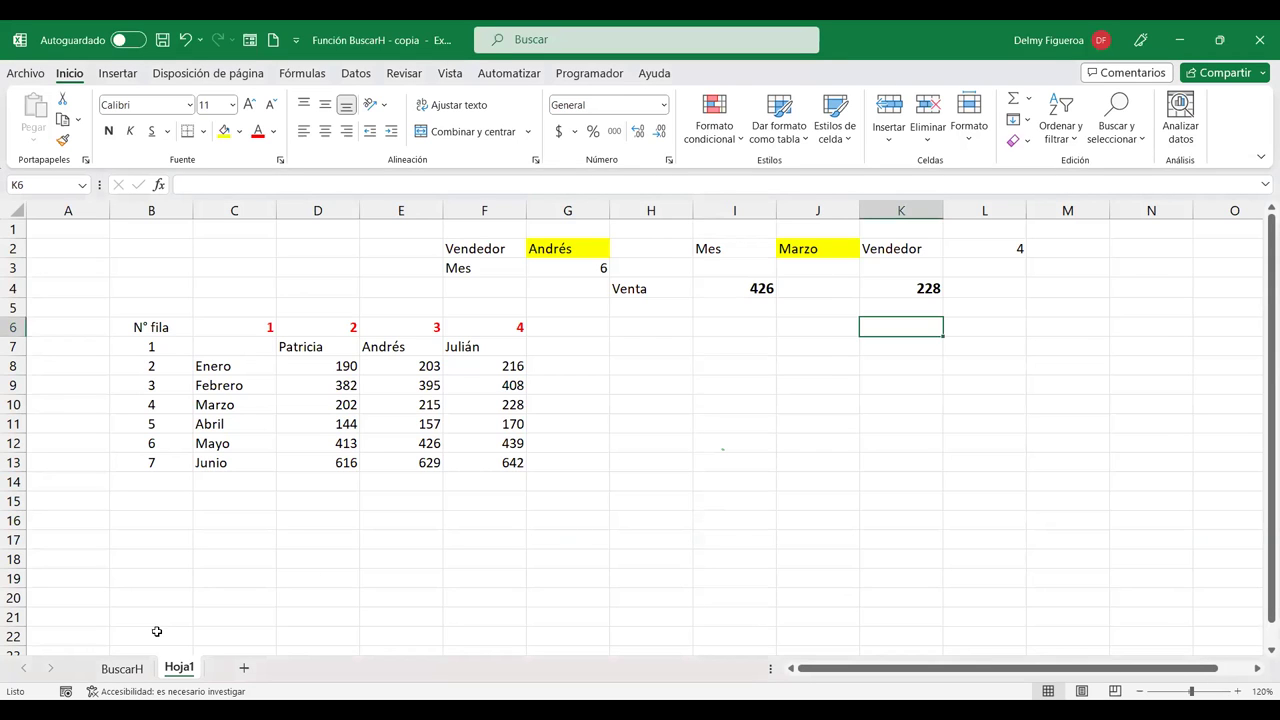
left_click(135, 667)
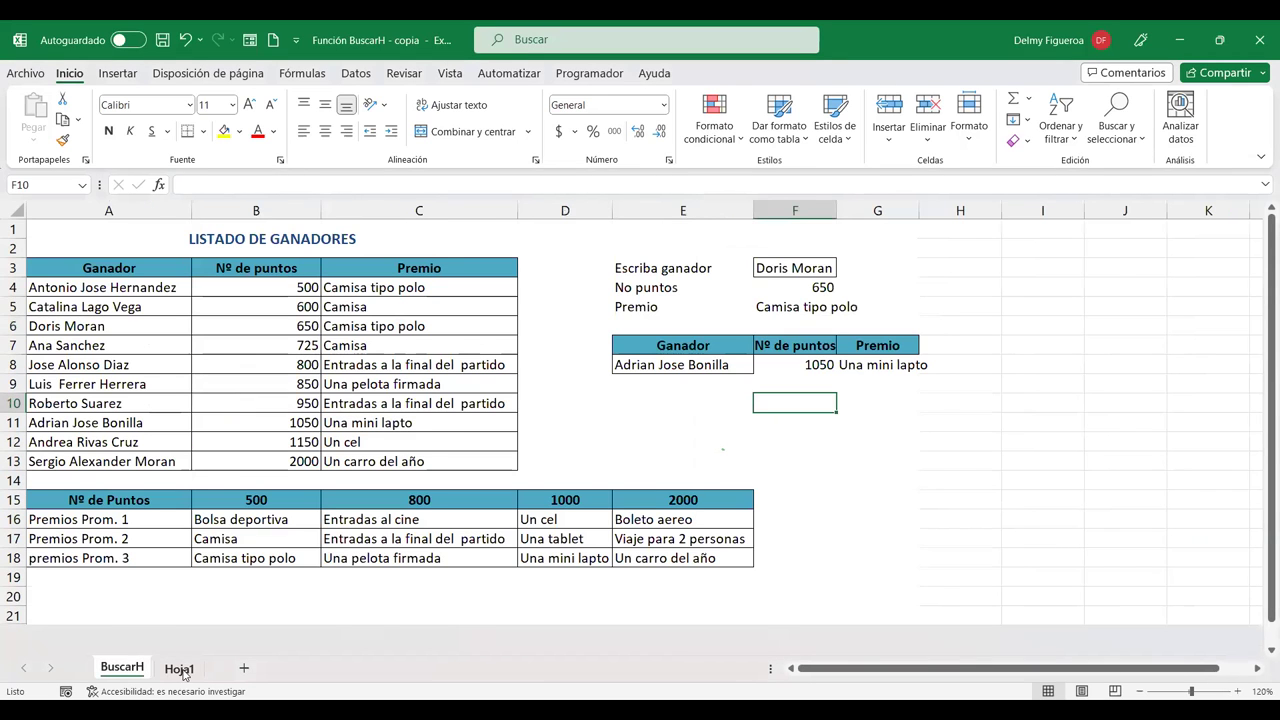
Step: Copy the store product table and paste it as values at B25 on Hoja1
left_click(180, 668)
left_click(512, 520)
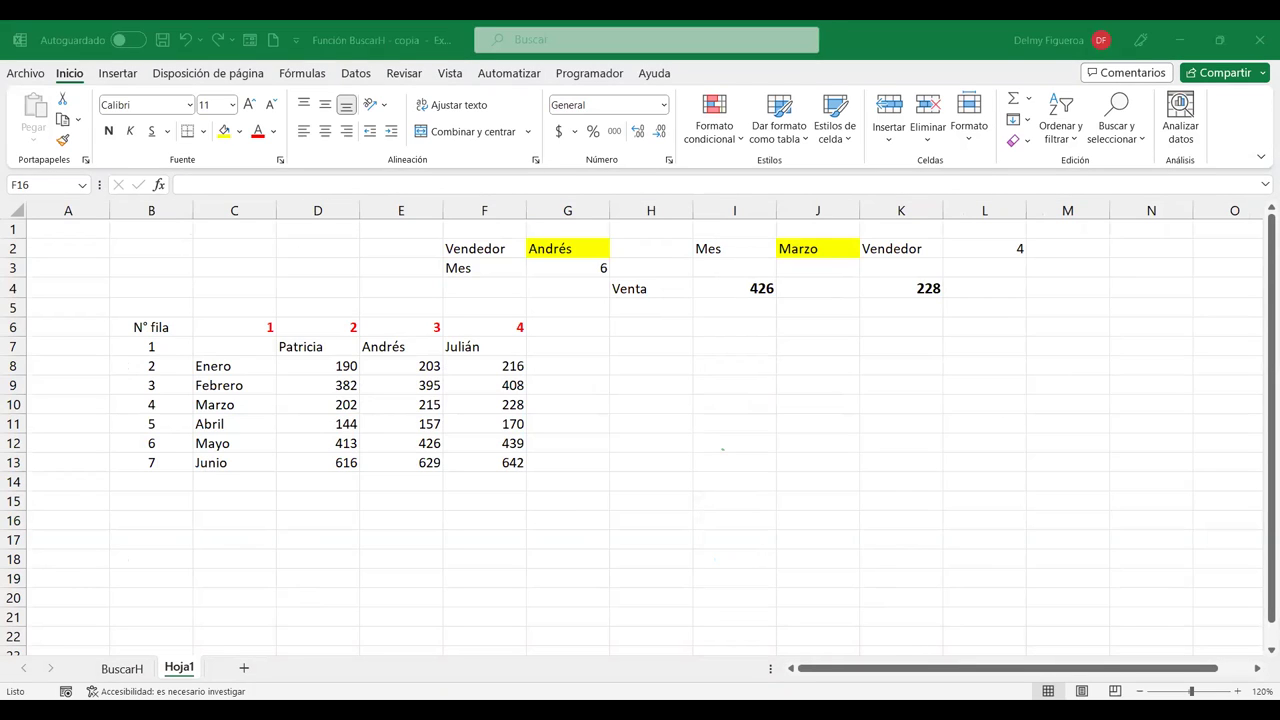
key("ctrl+c")
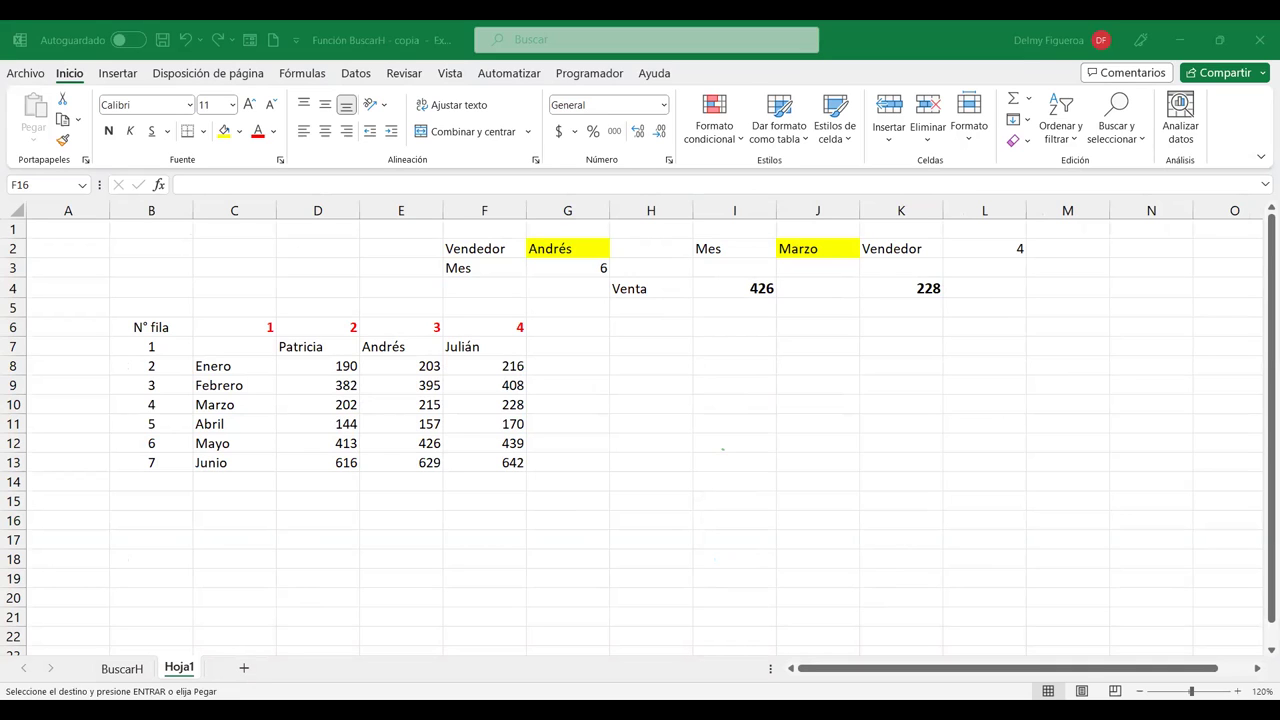
scroll(333, 476, "down", 2)
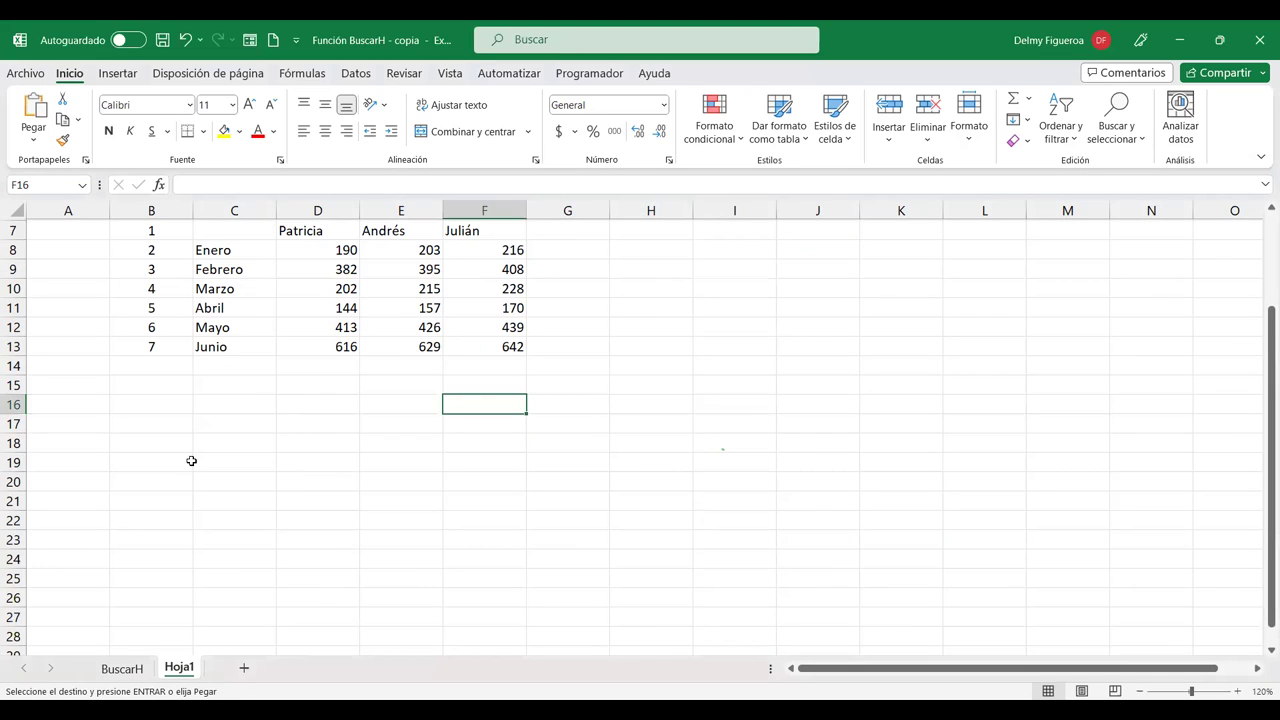
left_click(136, 484)
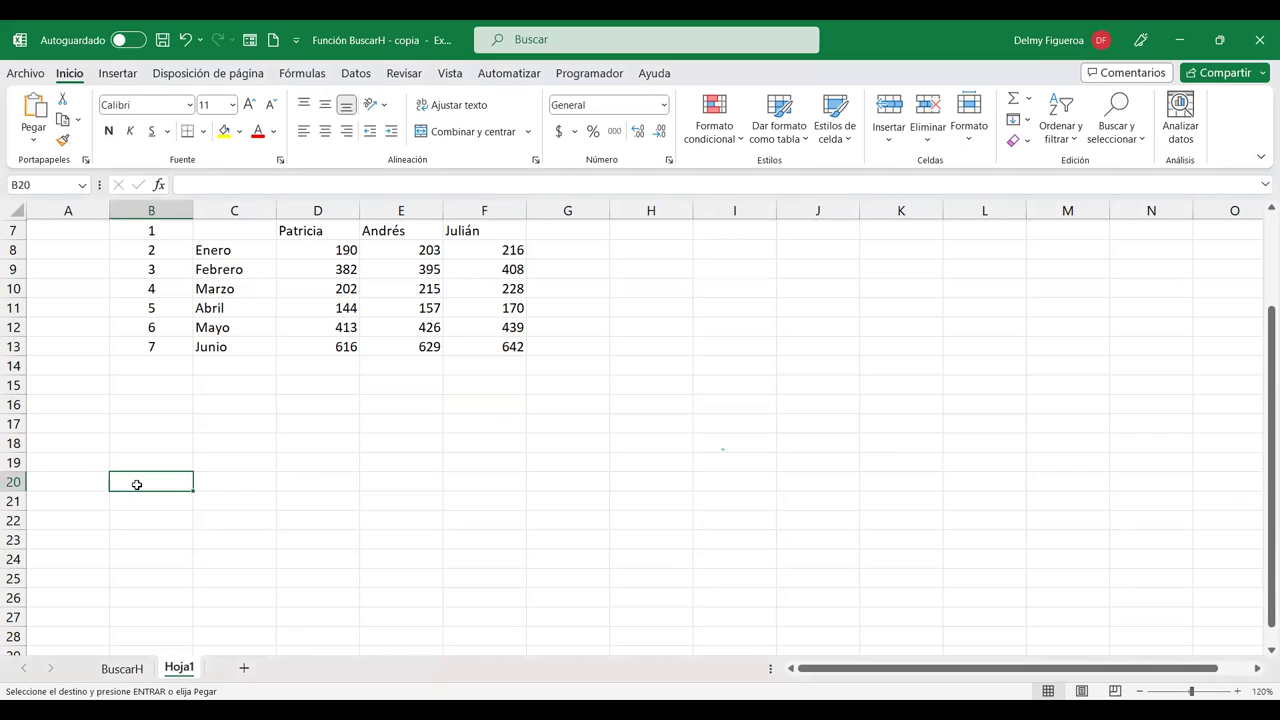
scroll(128, 511, "down", 1)
left_click(136, 520)
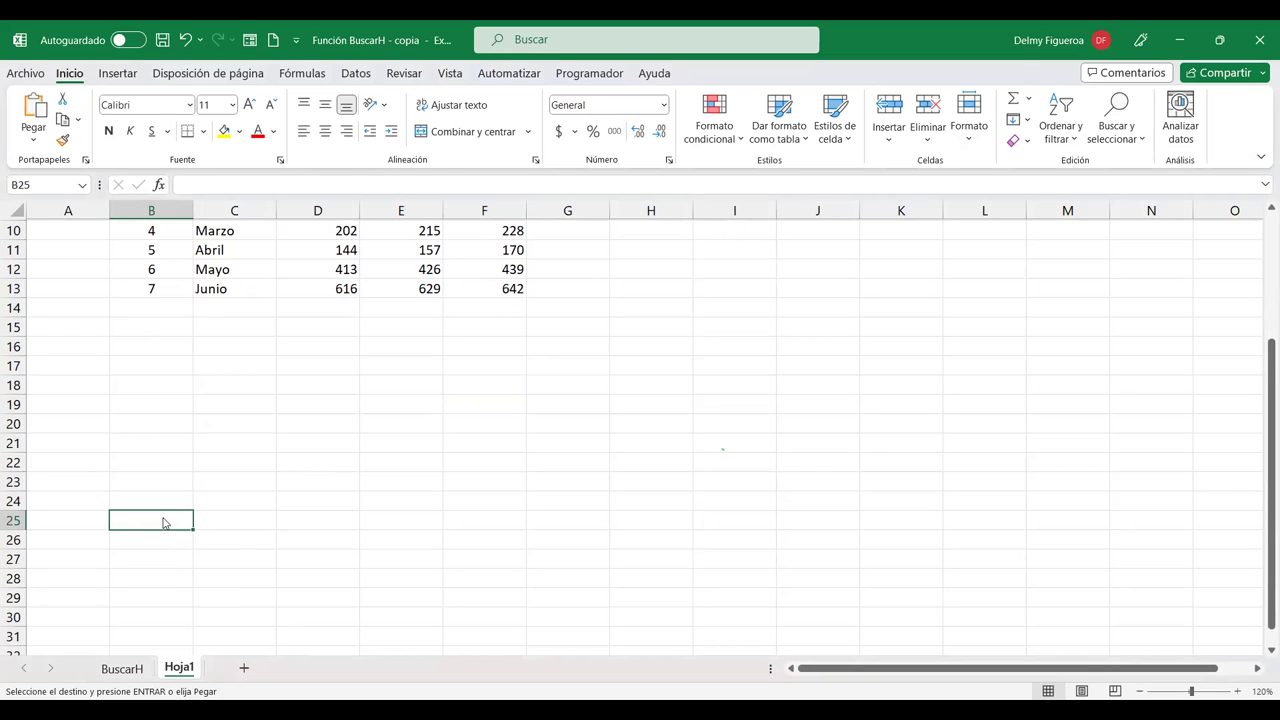
right_click(165, 521)
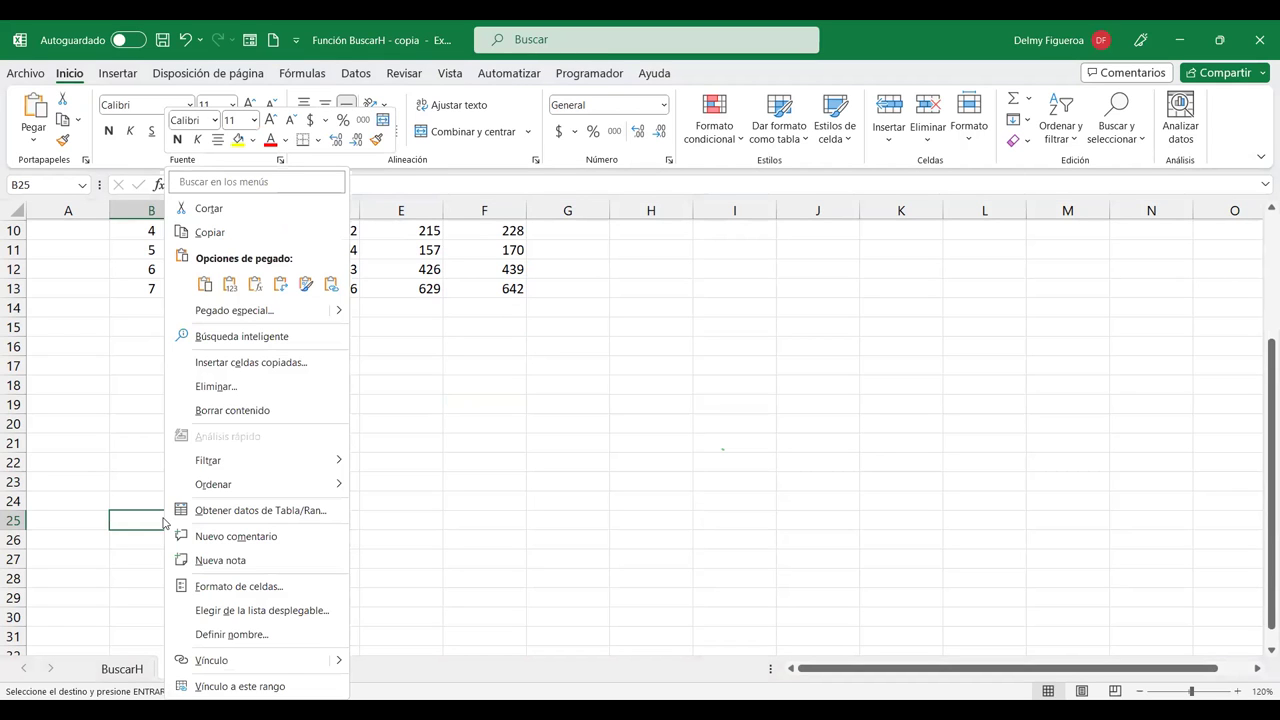
left_click(231, 284)
left_click(352, 560)
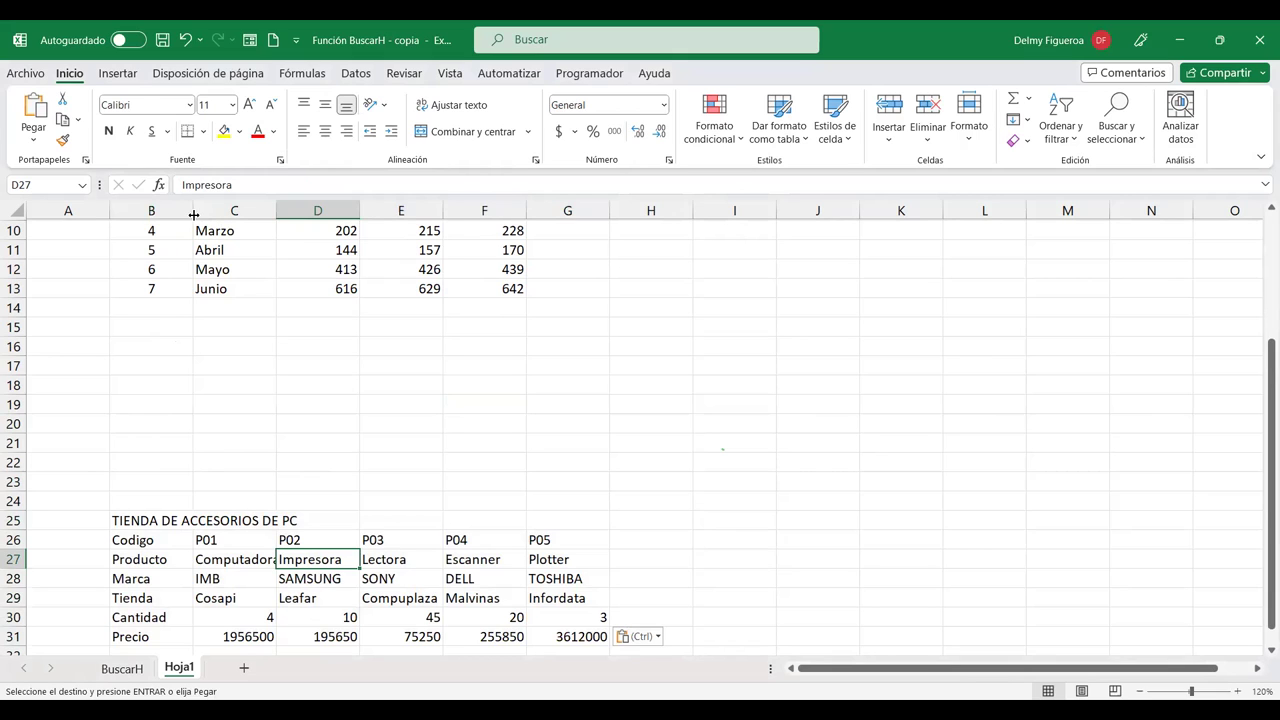
Step: Autofit columns C through G to their contents
double_click(276, 207)
double_click(368, 212)
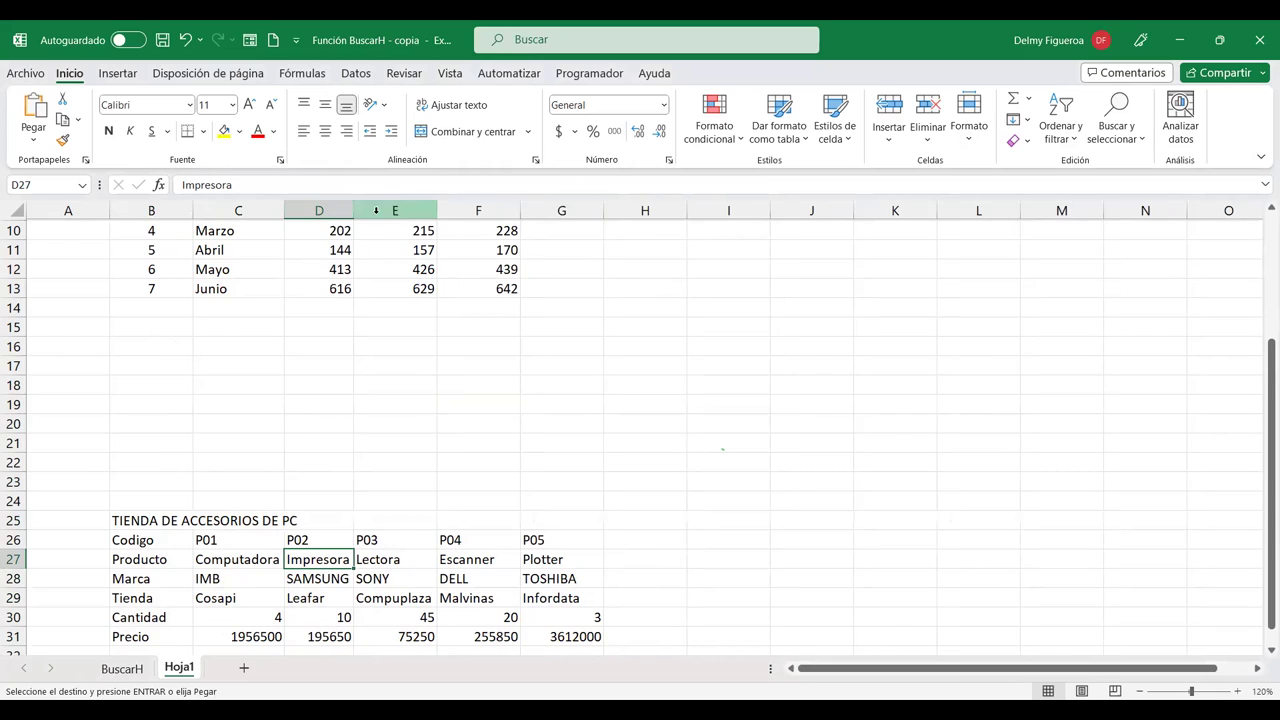
double_click(436, 214)
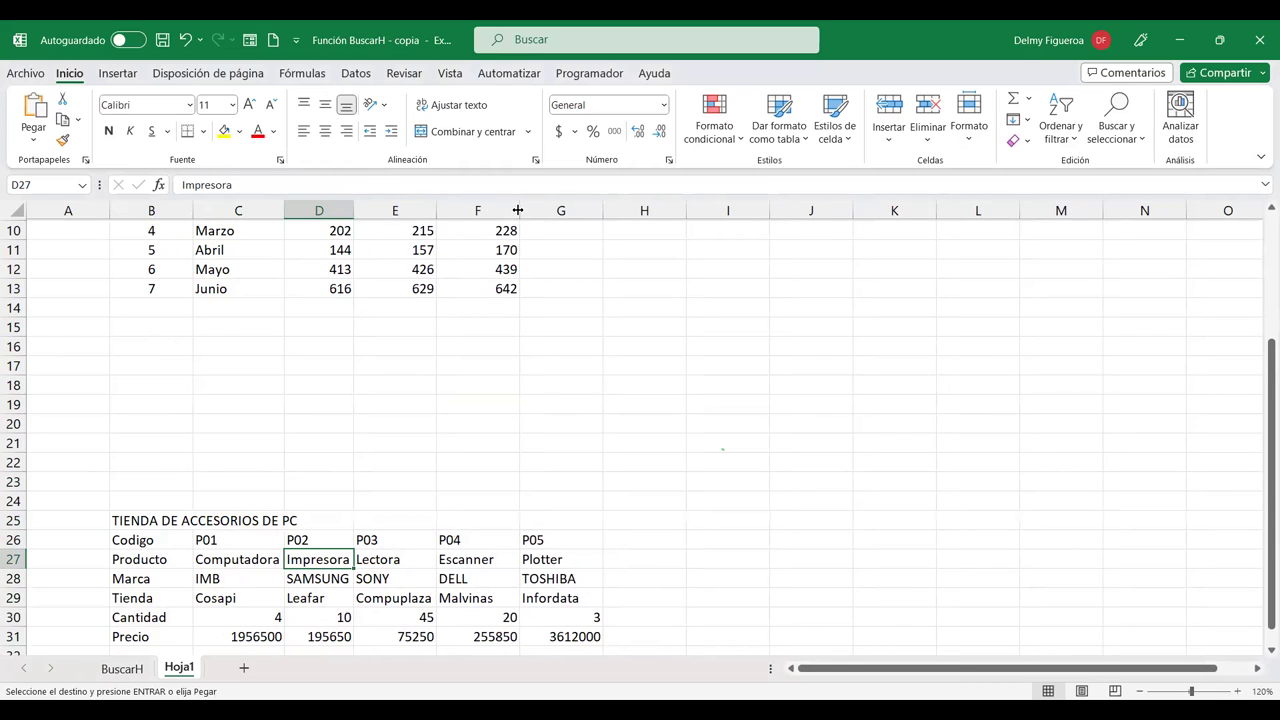
double_click(518, 210)
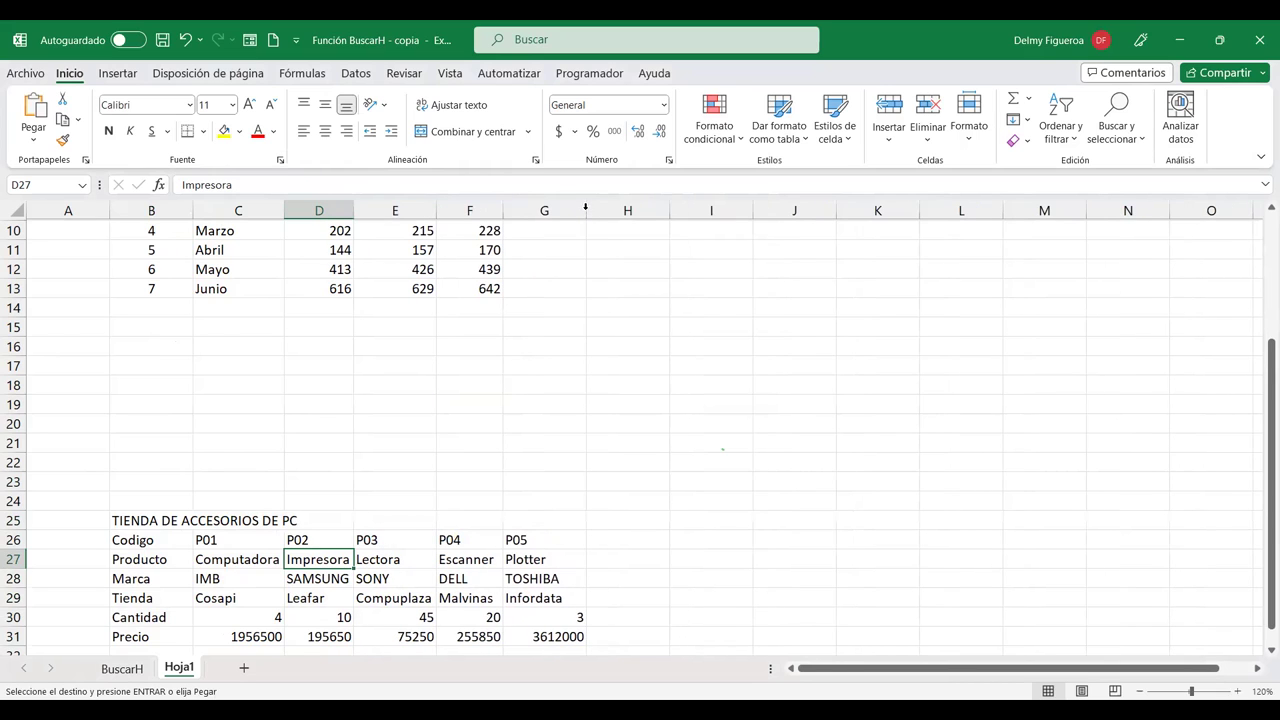
double_click(586, 210)
Step: Apply all borders to the product table B25:G31
scroll(182, 494, "down", 1)
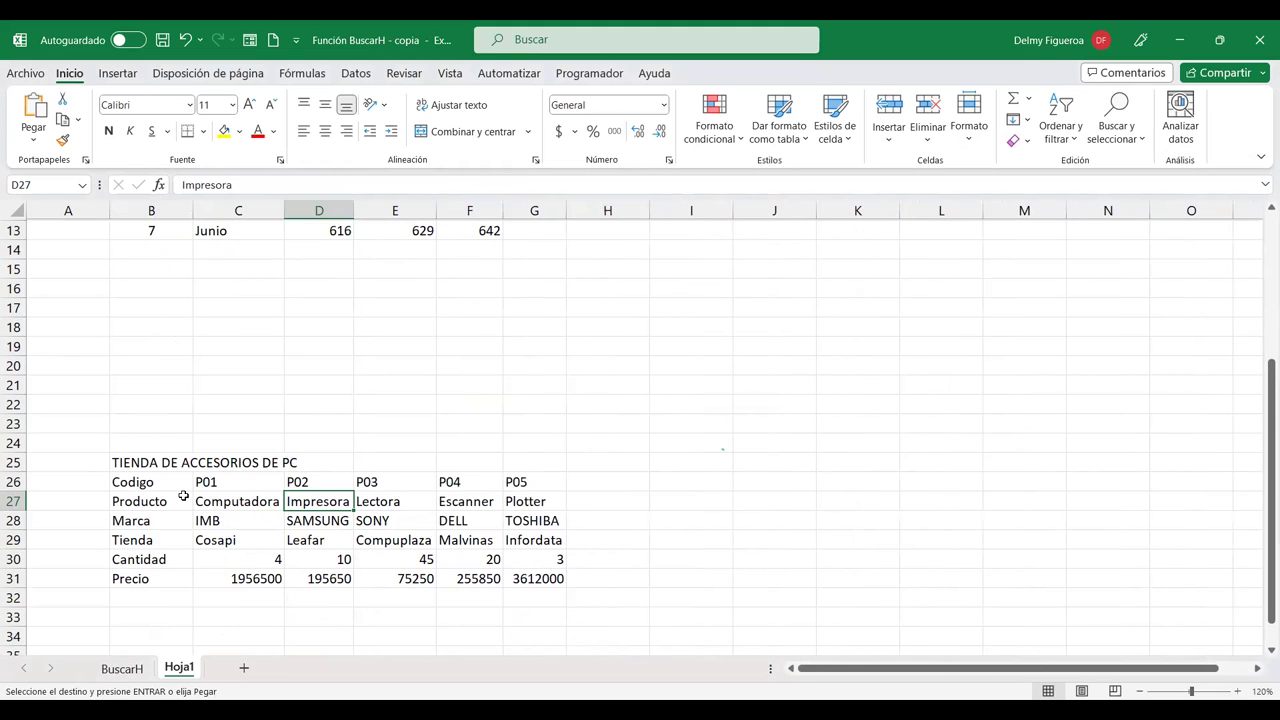
left_click(162, 482)
key("ctrl+v")
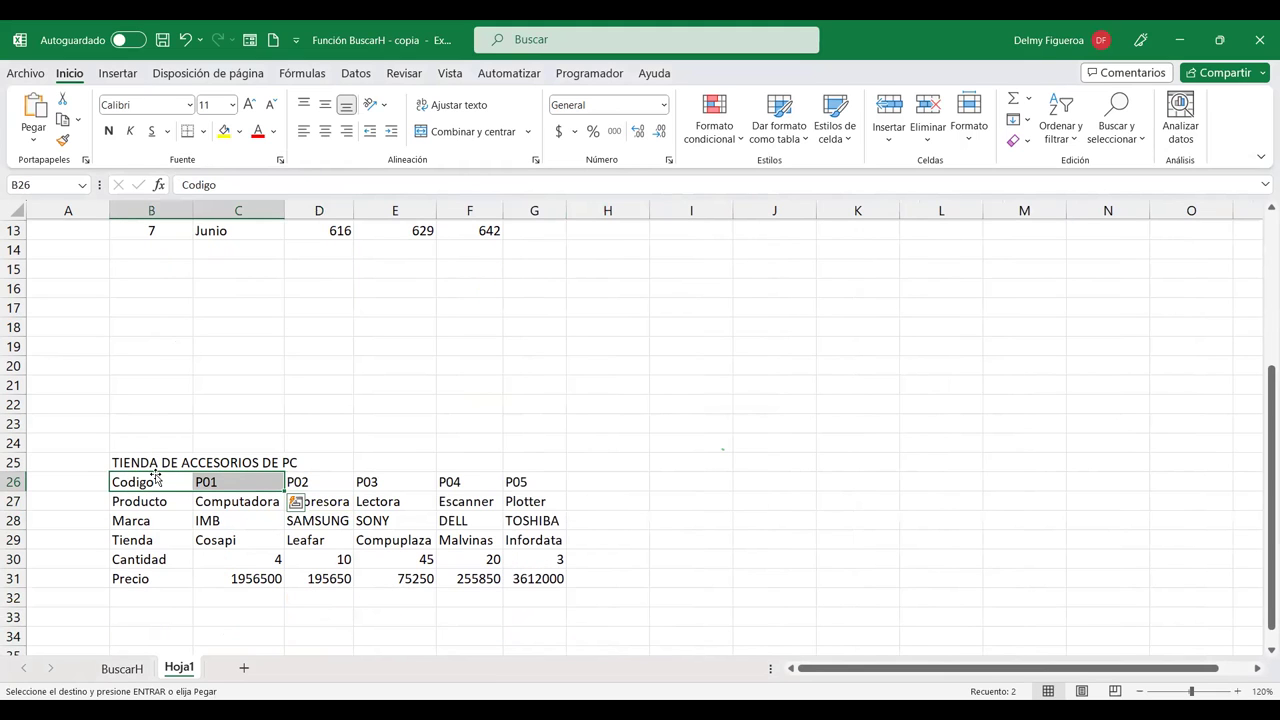
left_click_drag(160, 458, 537, 580)
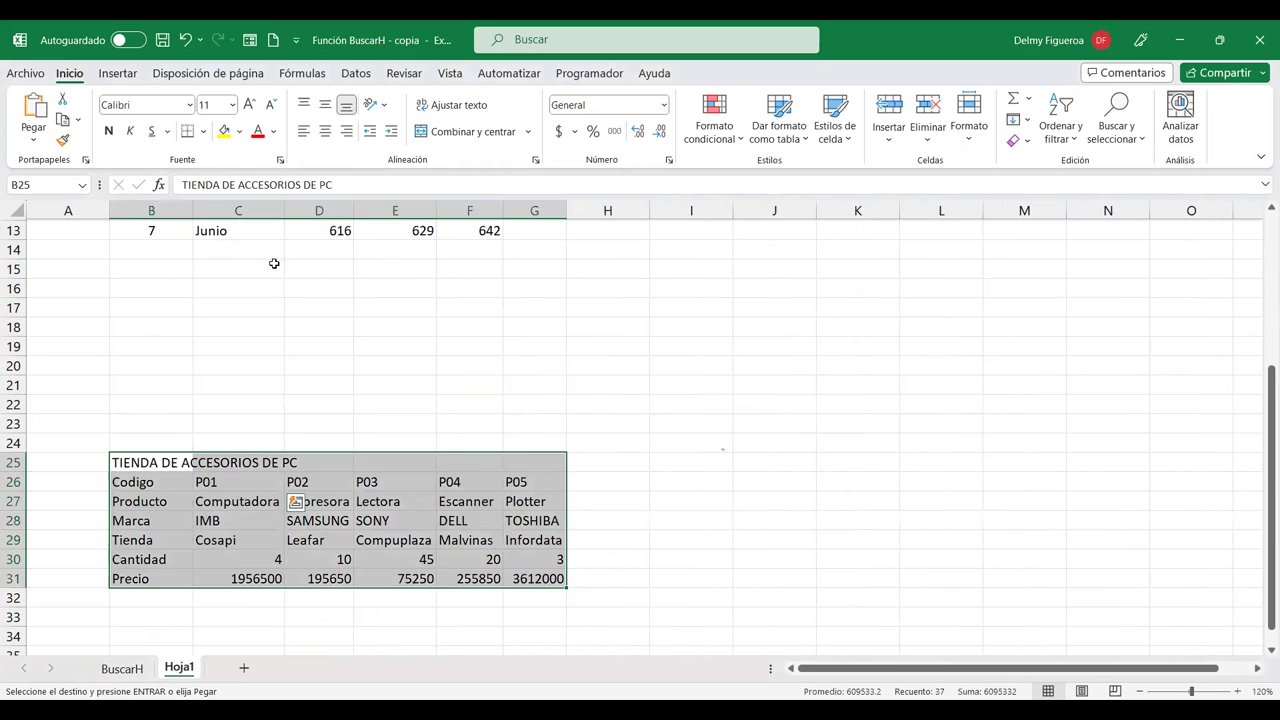
left_click(203, 131)
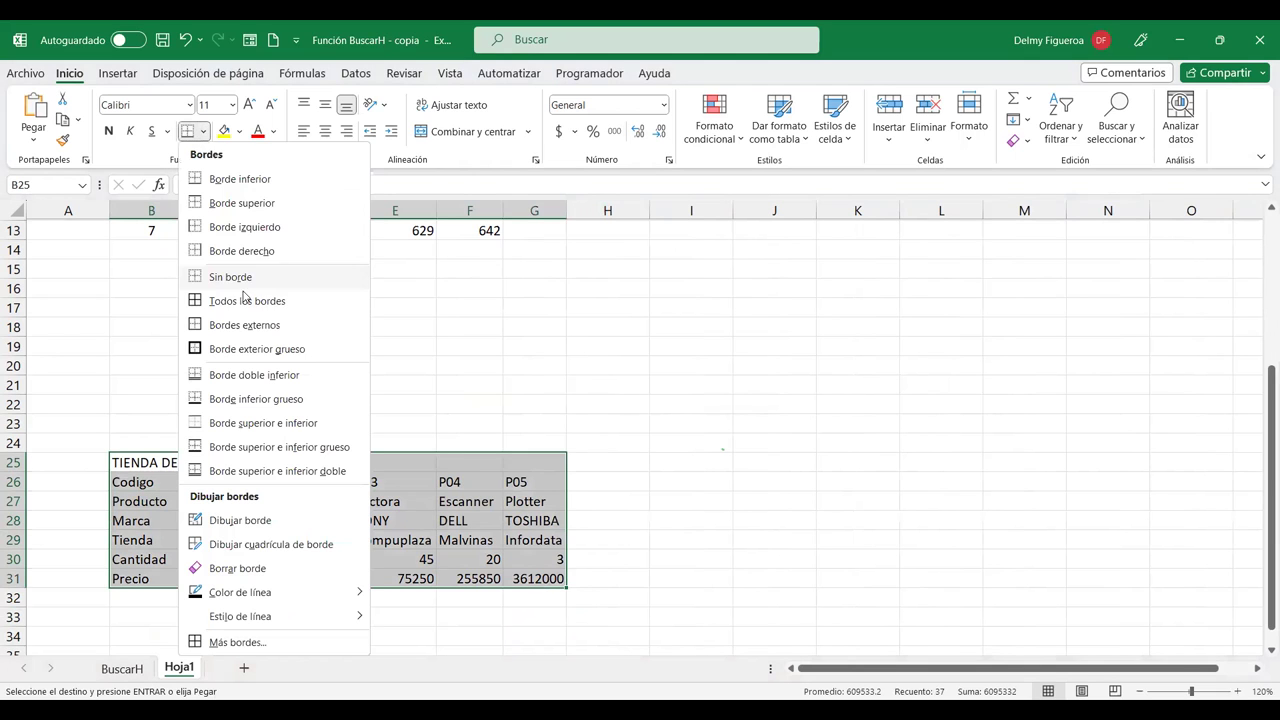
left_click(246, 301)
Step: Merge and centre the TIENDA DE ACCESORIOS DE PC title across B25:G25
left_click_drag(160, 463, 520, 463)
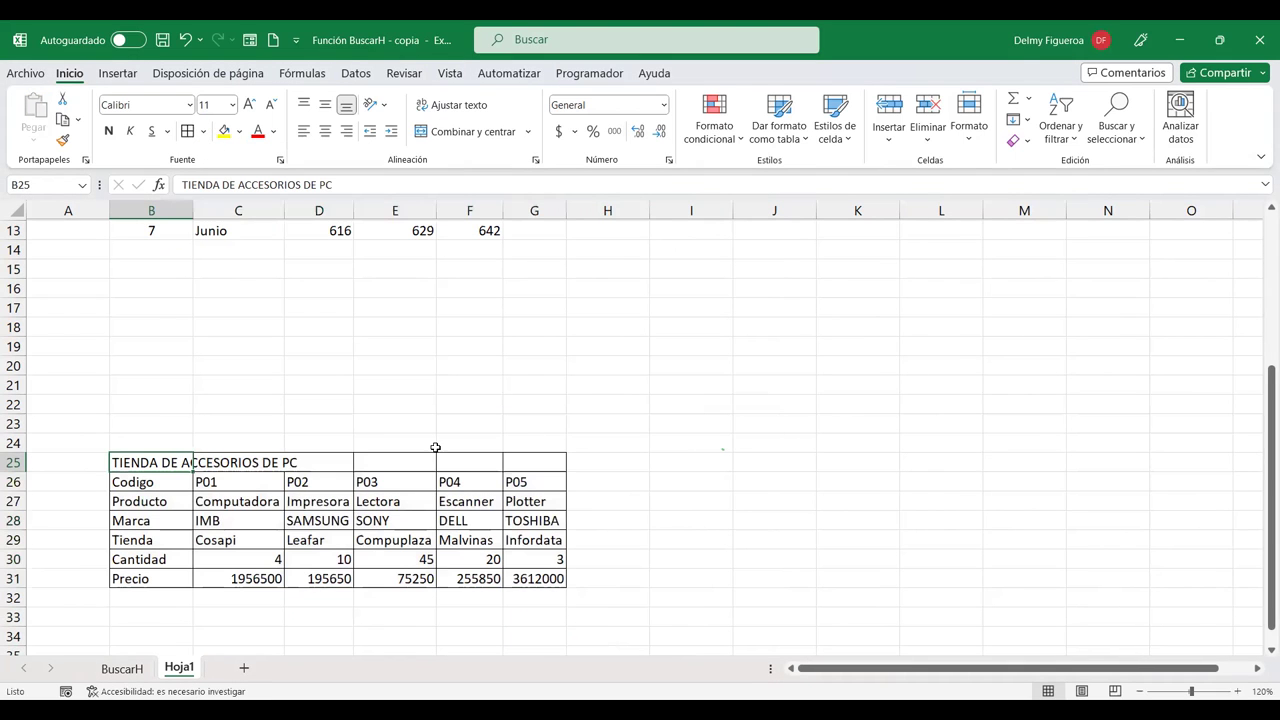
left_click(465, 131)
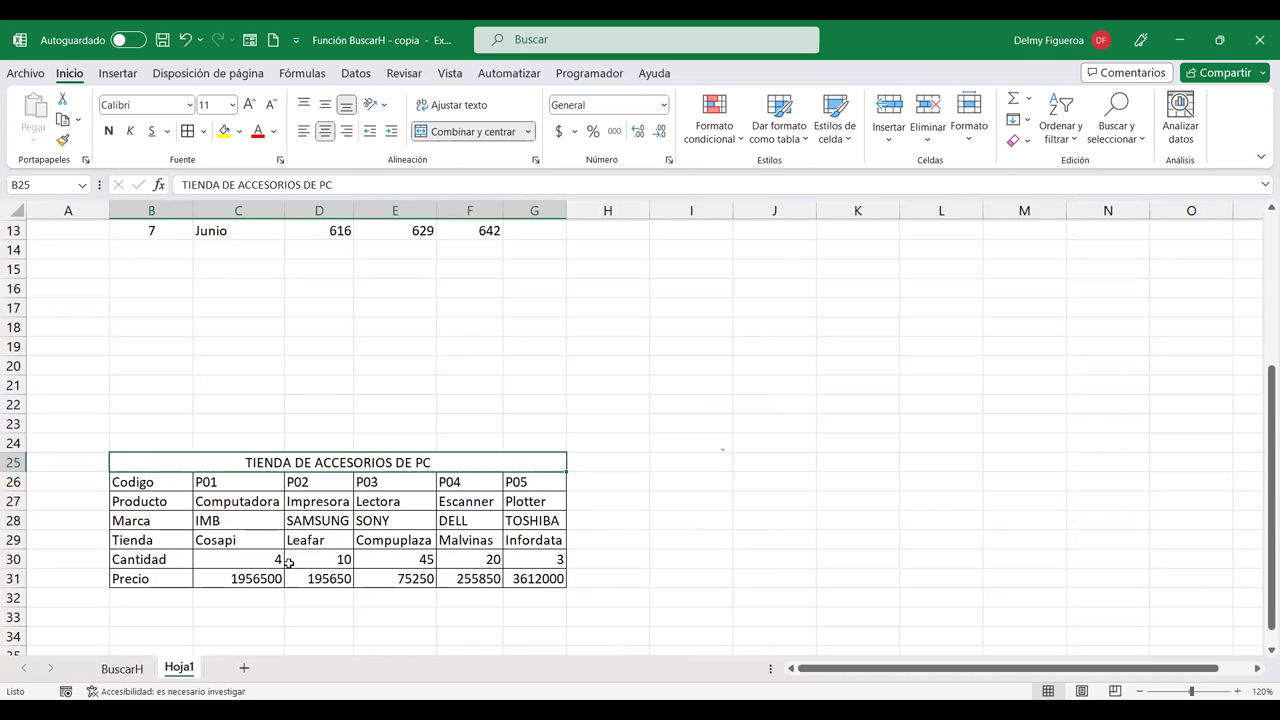
left_click_drag(158, 482, 160, 579)
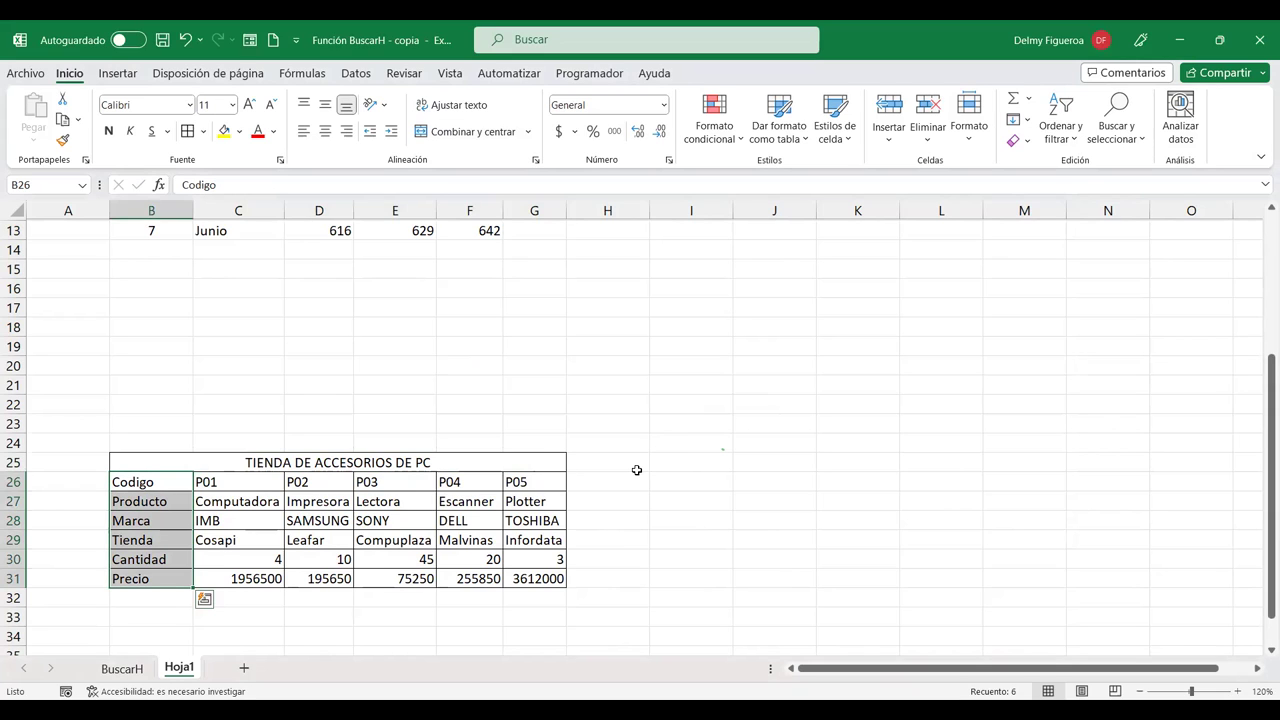
Step: Enter the heading CONSULTA DE PRODUCTOS in J25
left_click(764, 458)
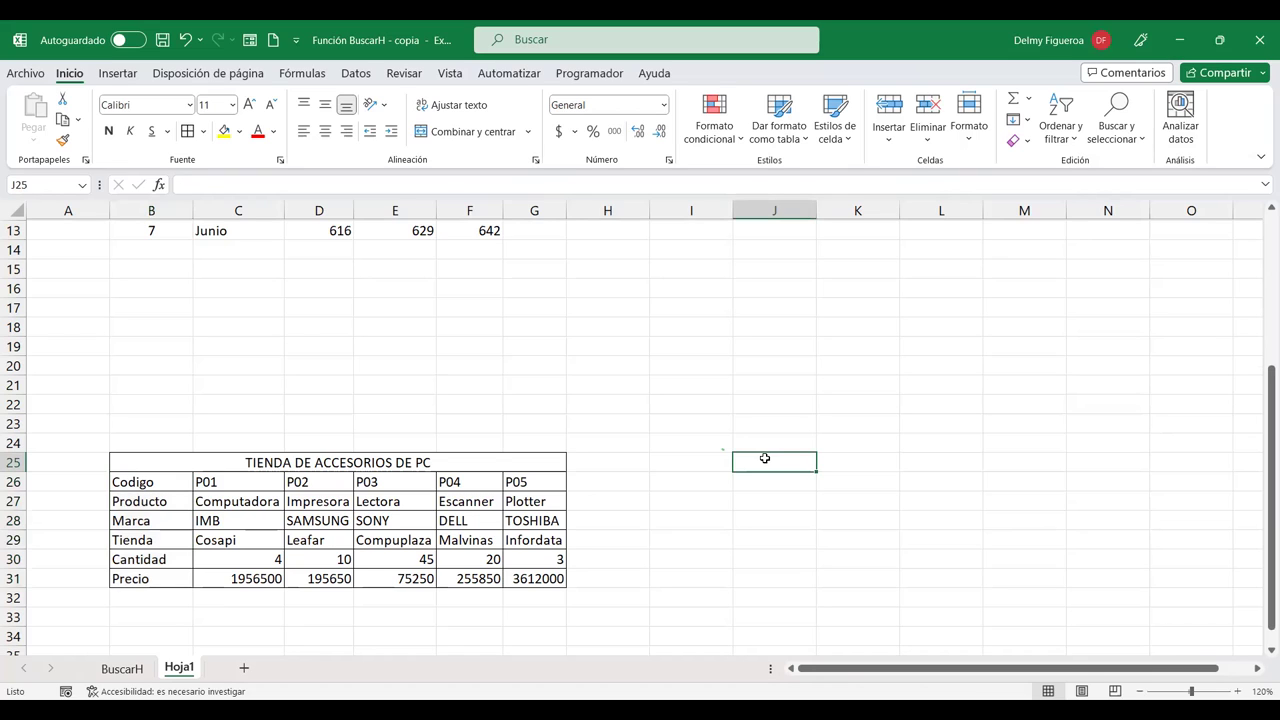
type("CONSULTA")
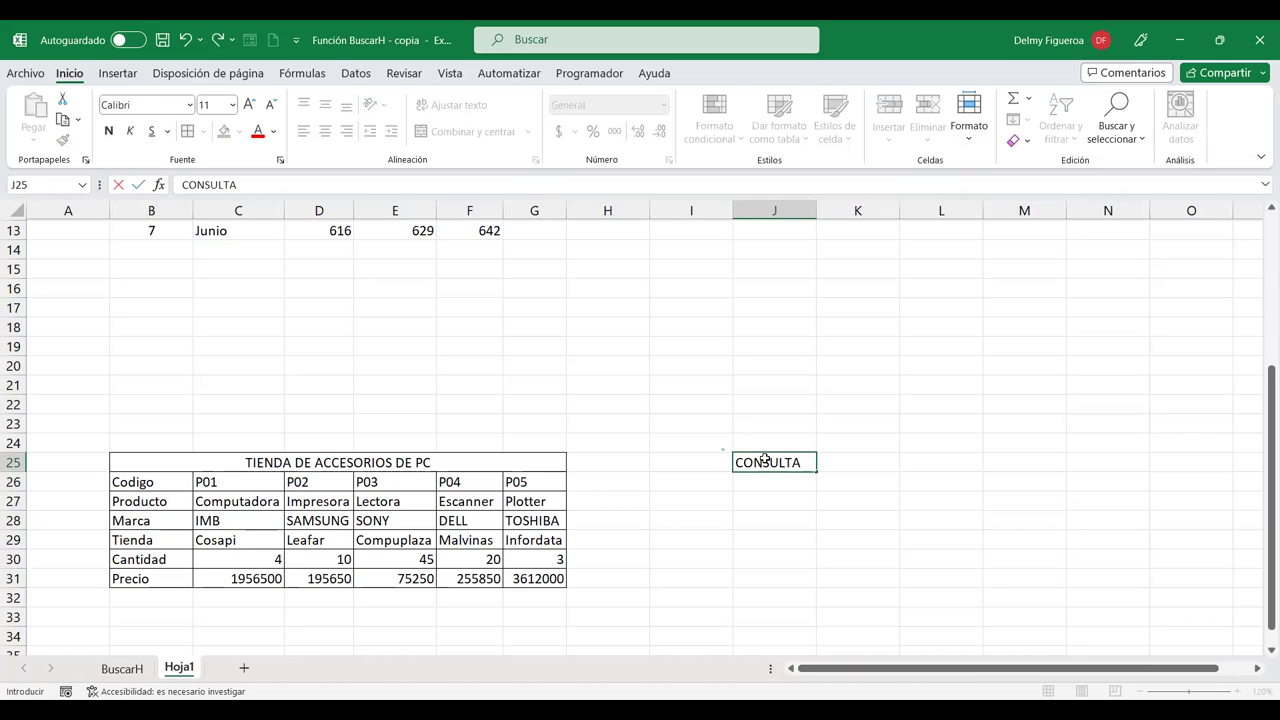
left_click(765, 458)
left_click(461, 188)
type("DE PRODUCTOS")
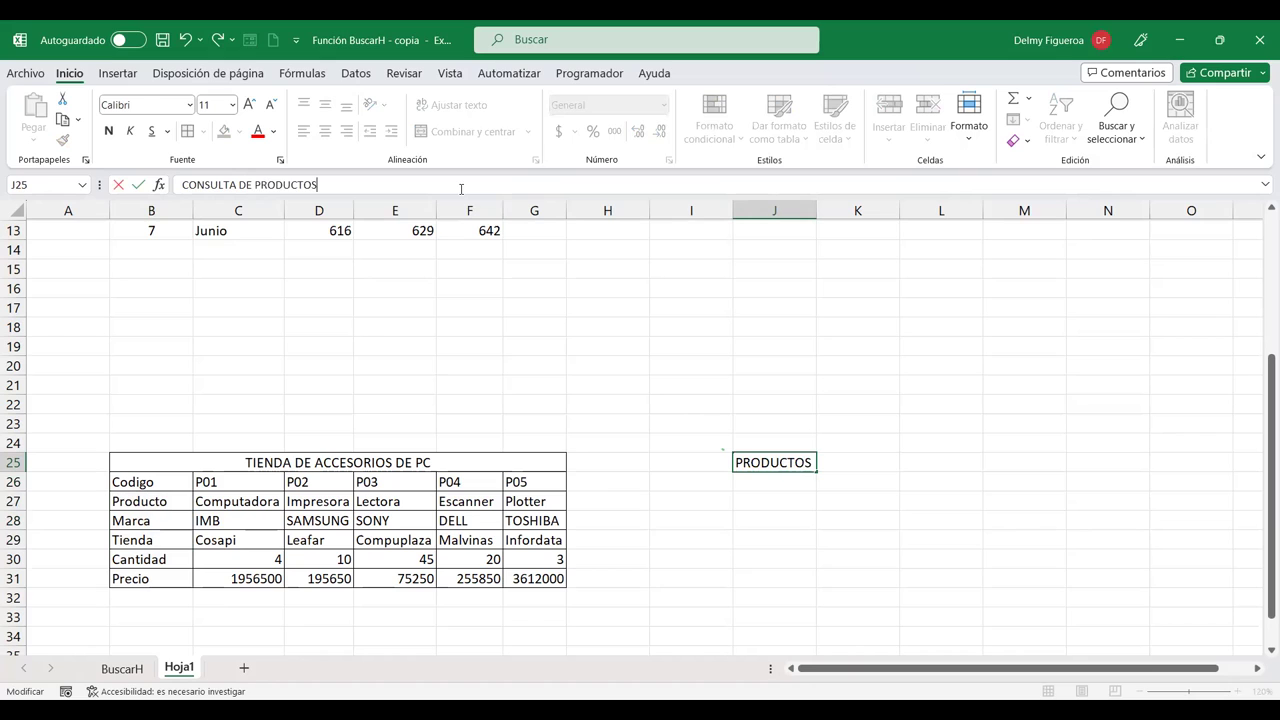
key("Return")
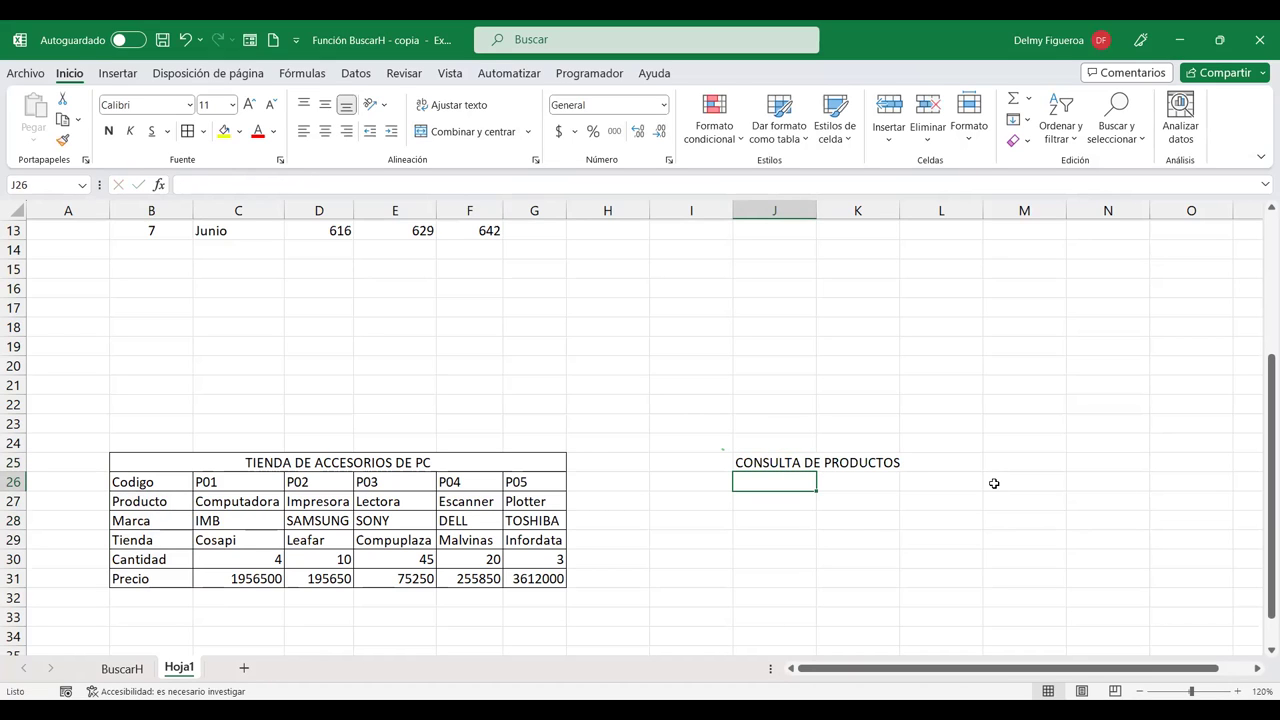
Step: Add the label Código in J27
key("Return")
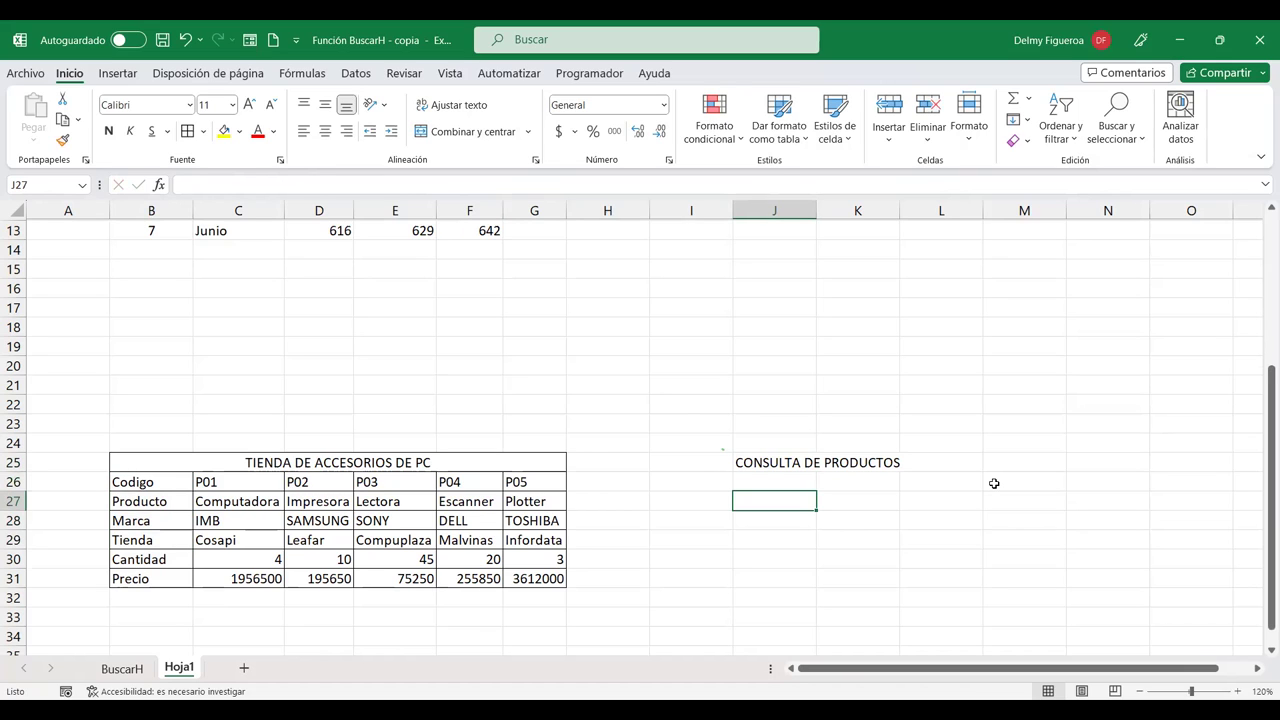
type("cÓDIGO")
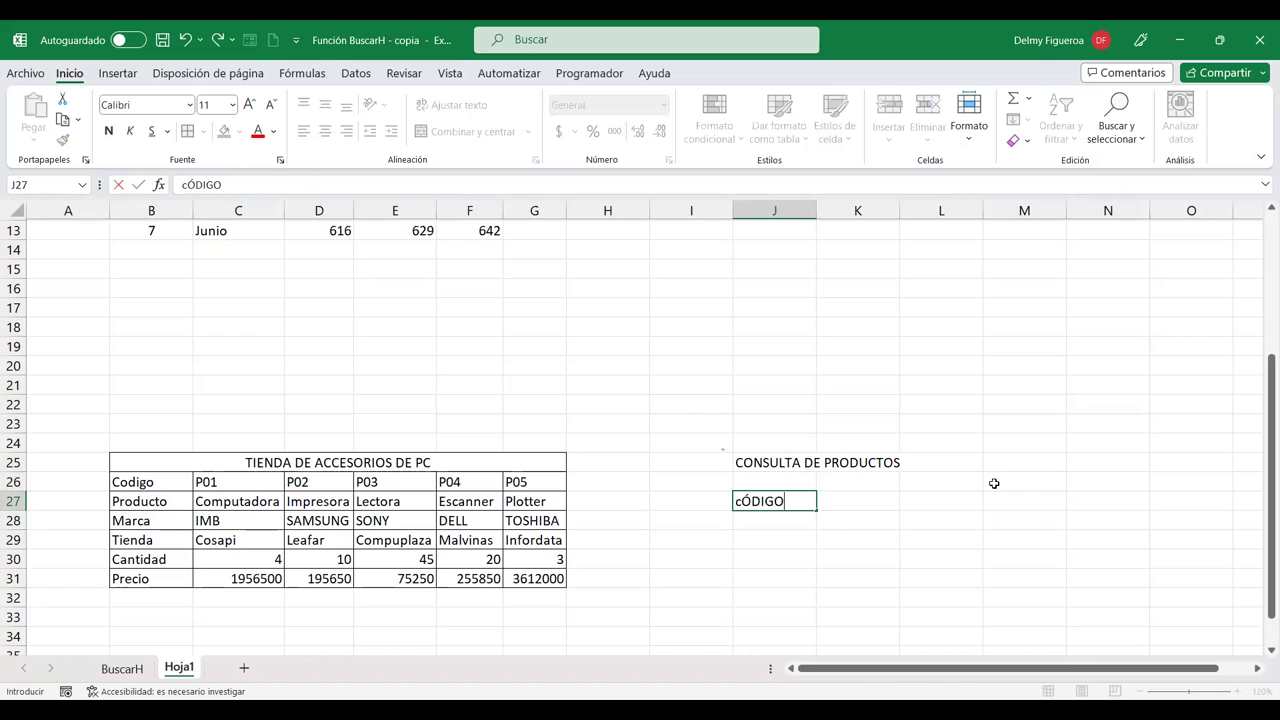
key("Return")
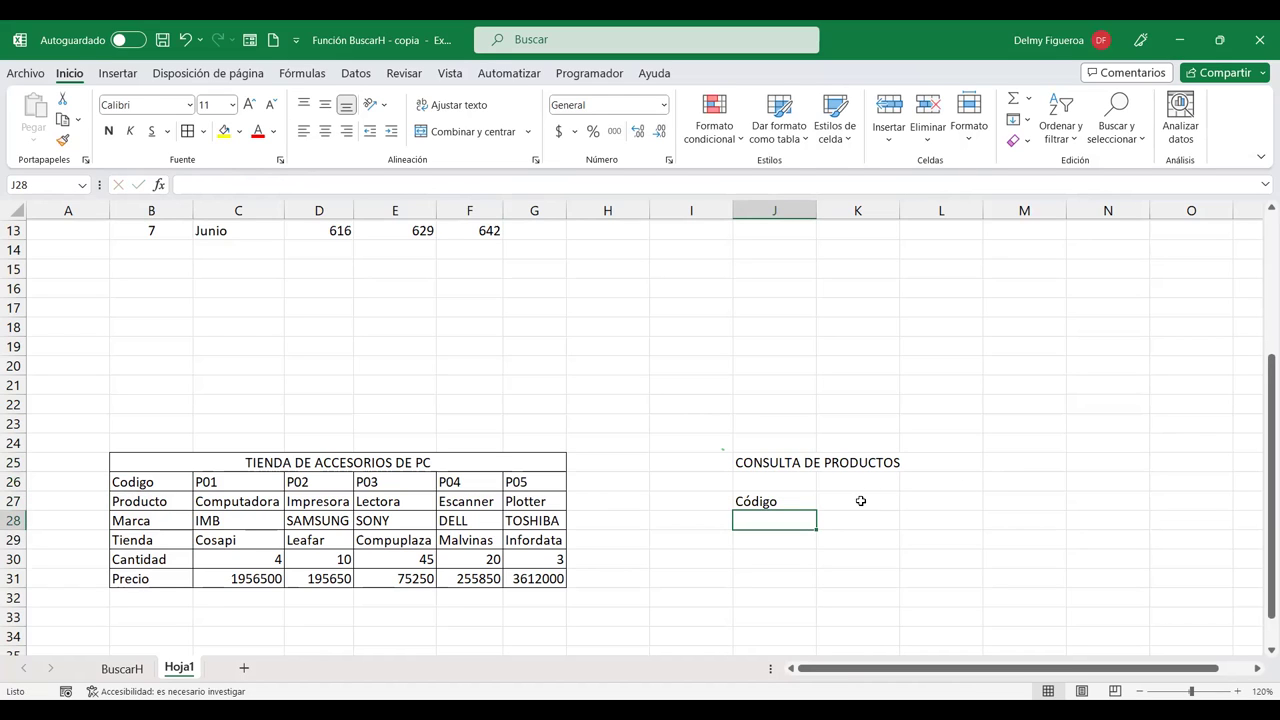
left_click(860, 500)
mouse_move(714, 462)
left_mouse_down()
mouse_move(935, 487)
mouse_move(934, 566)
left_mouse_up()
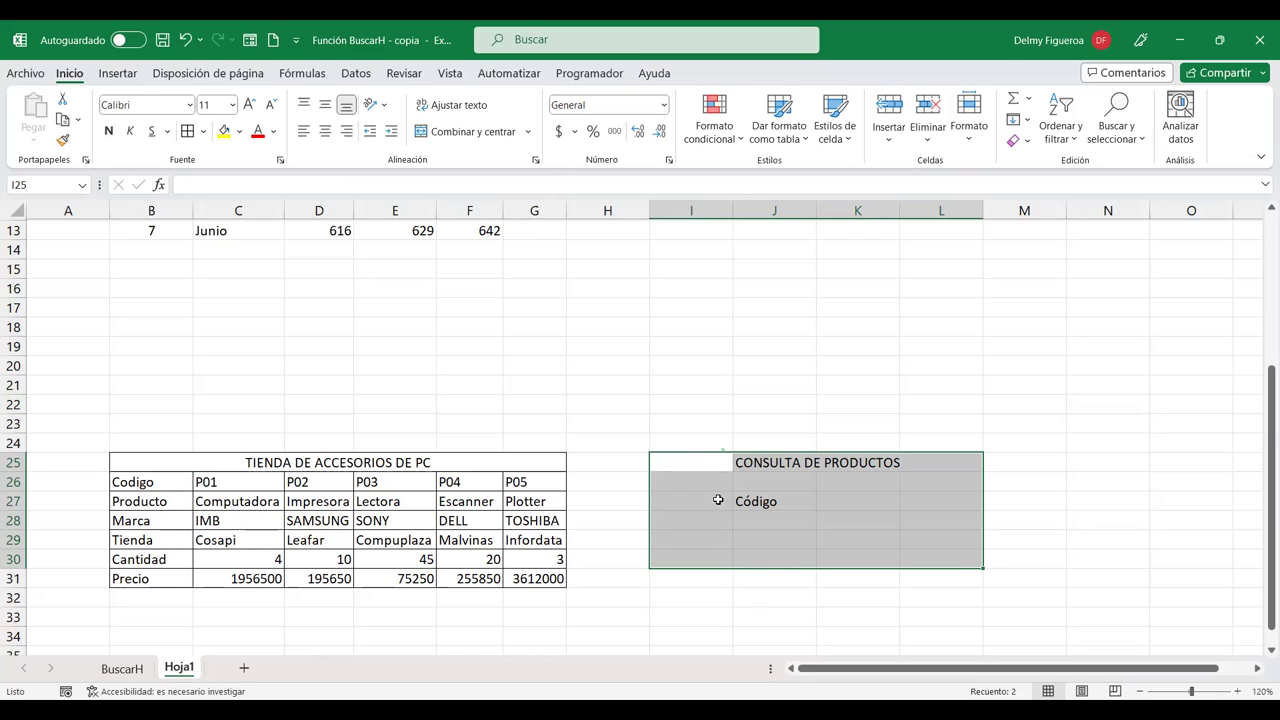
Step: Fill the panel I25:L32 with light blue and hide the sheet's gridlines
mouse_move(697, 460)
left_mouse_down()
mouse_move(918, 490)
mouse_move(885, 505)
mouse_move(929, 515)
mouse_move(925, 605)
left_mouse_up()
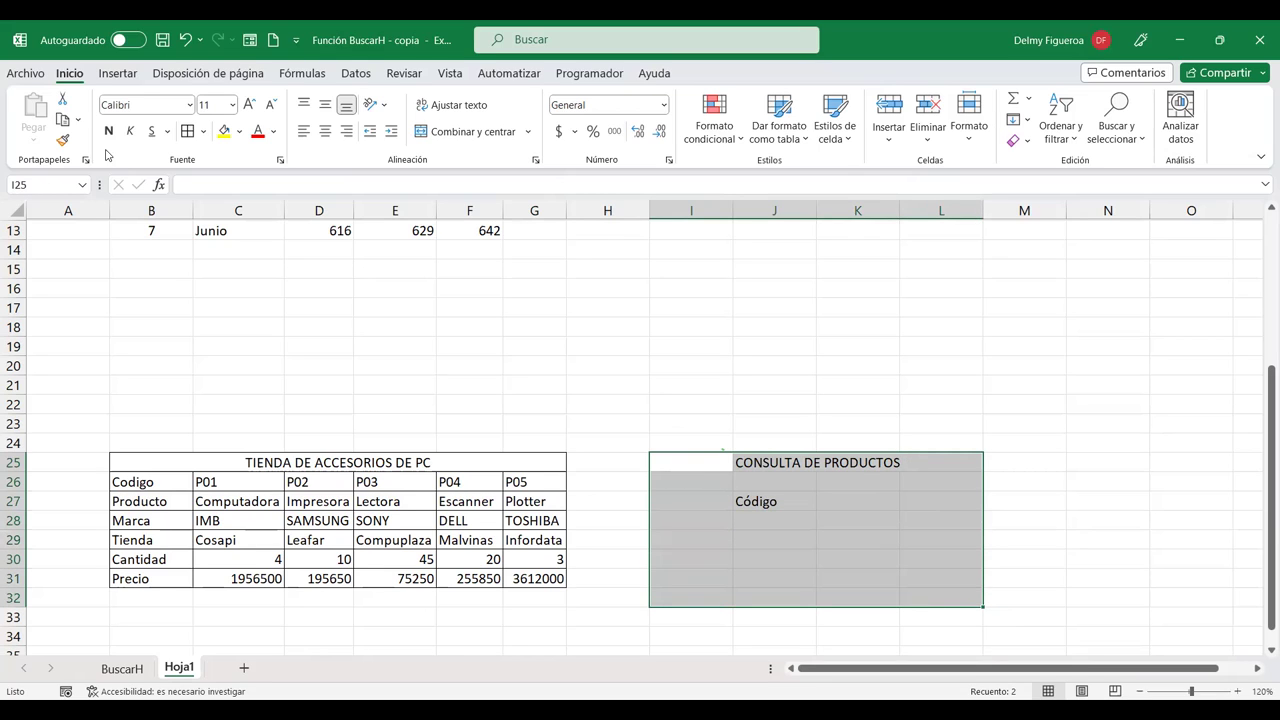
left_click(240, 132)
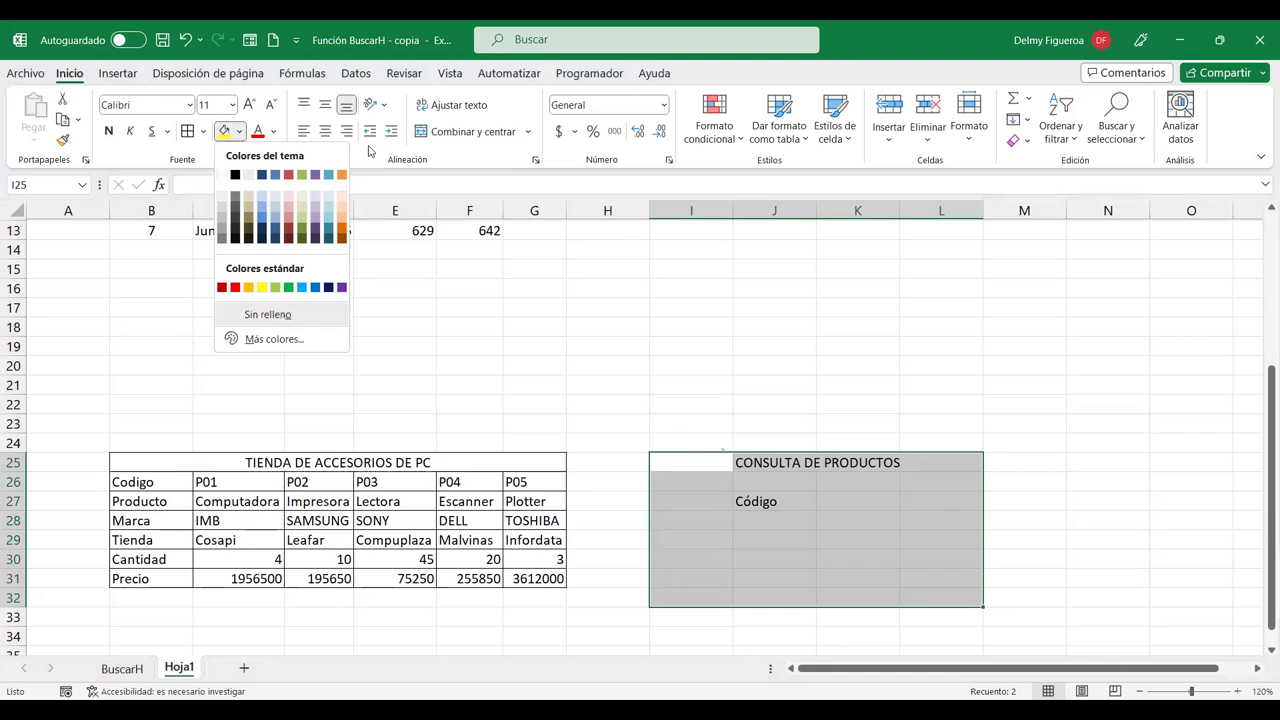
left_click(328, 195)
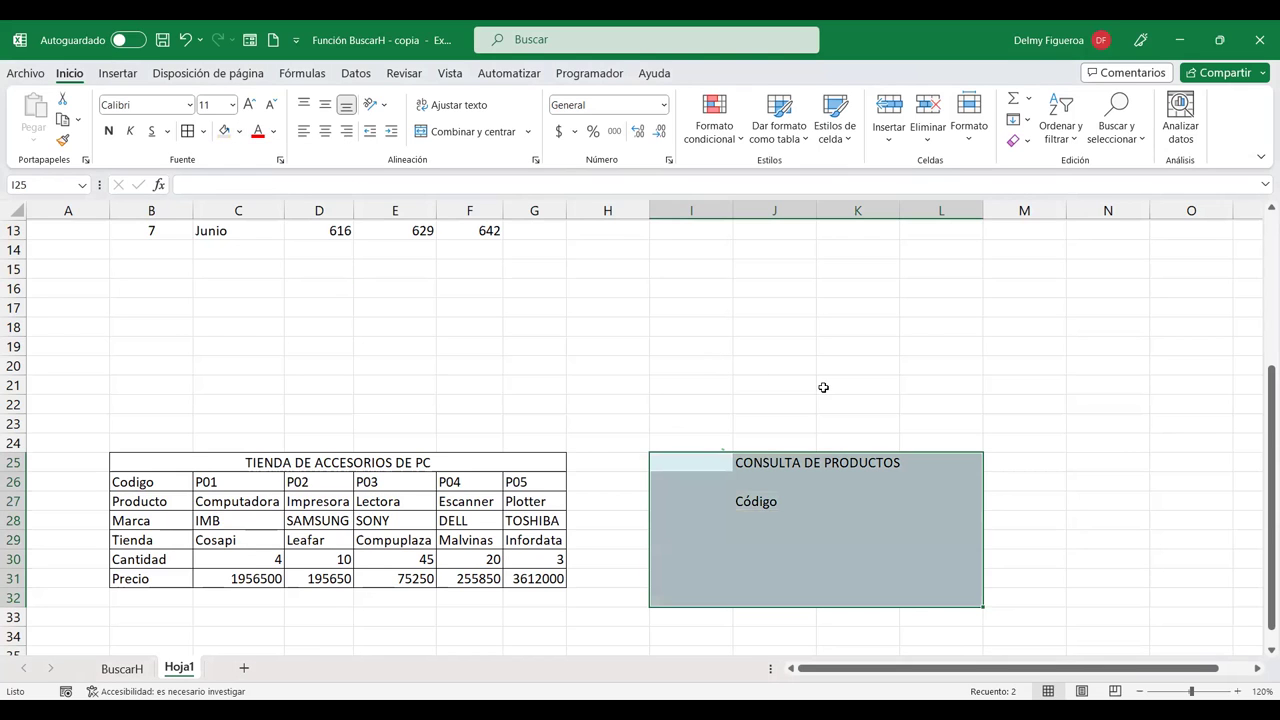
left_click(451, 80)
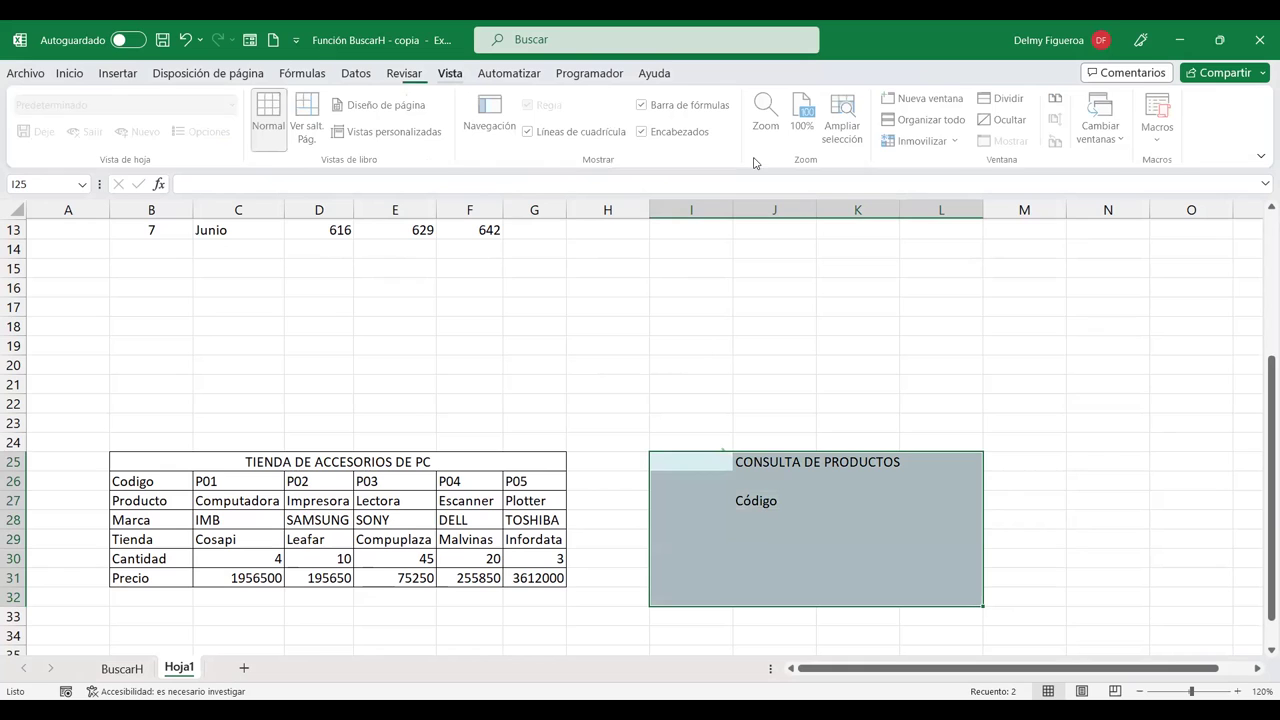
left_click(531, 135)
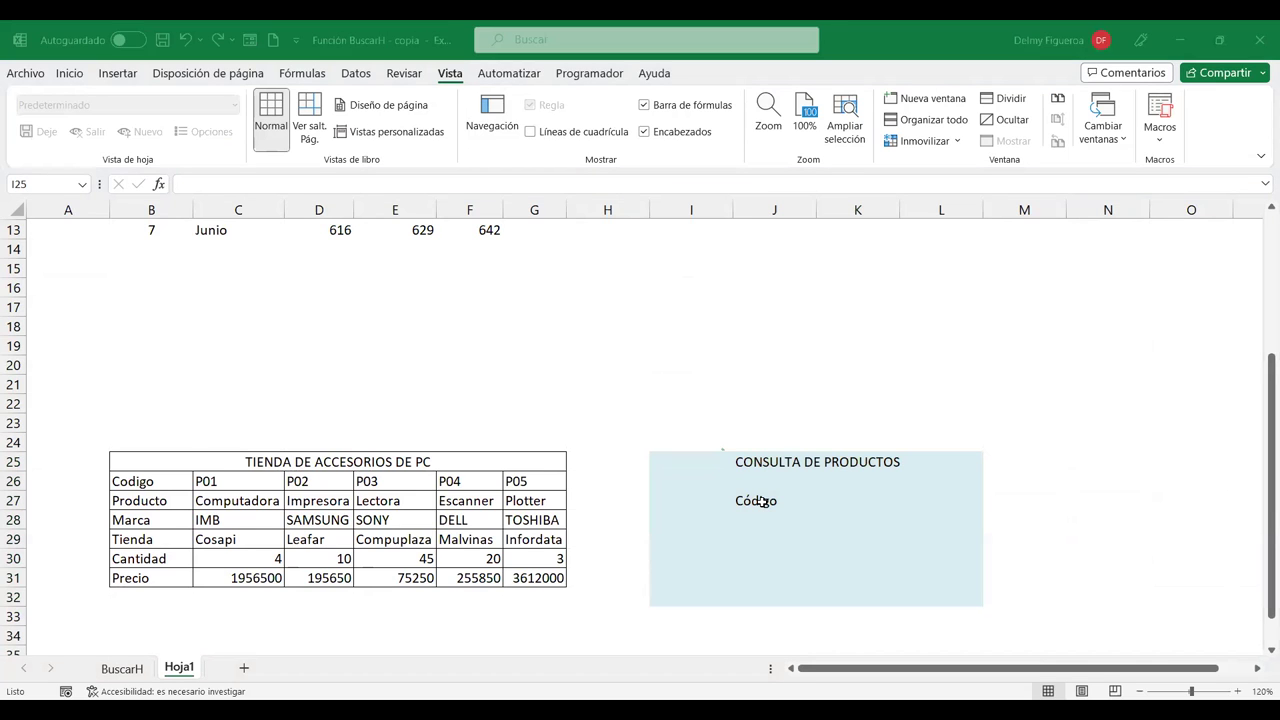
Step: Copy the labels Producto, Marca, Tienda, Cantidad and Precio from B27:B31 into J29:J33
left_click_drag(140, 501, 149, 577)
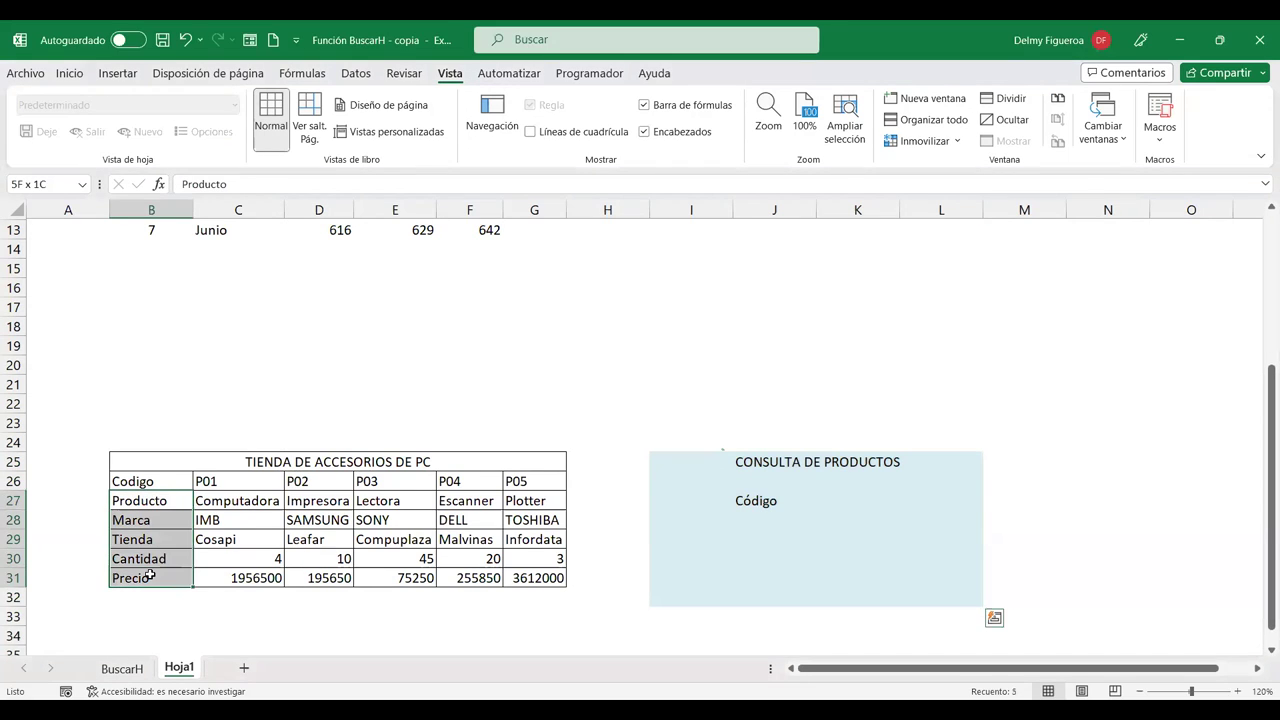
key("ctrl+c")
left_click(758, 531)
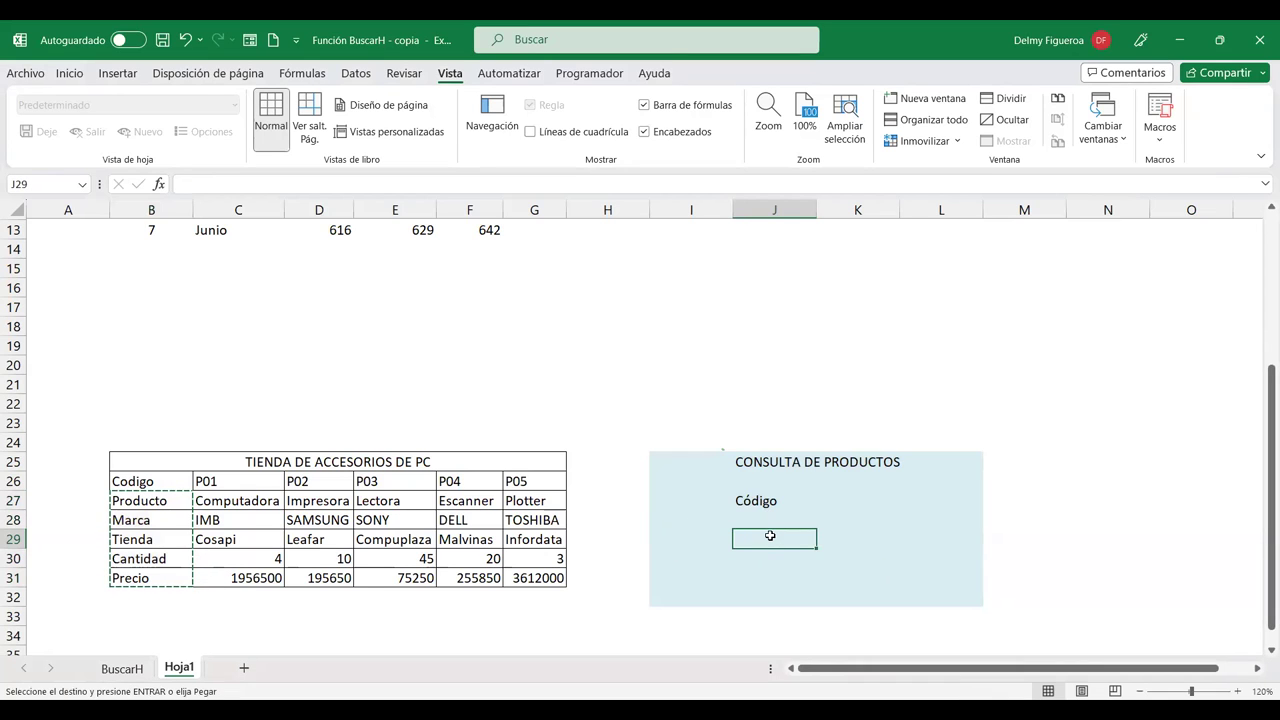
right_click(773, 538)
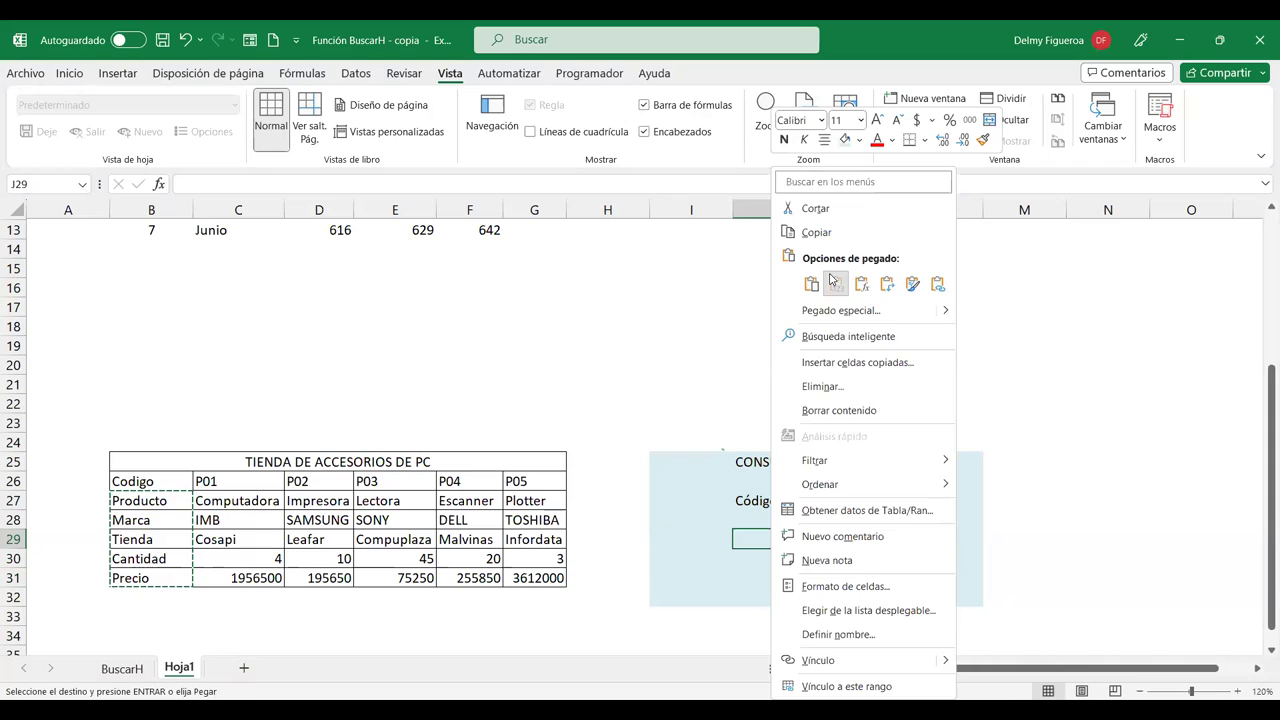
left_click(831, 281)
left_click_drag(683, 615, 929, 612)
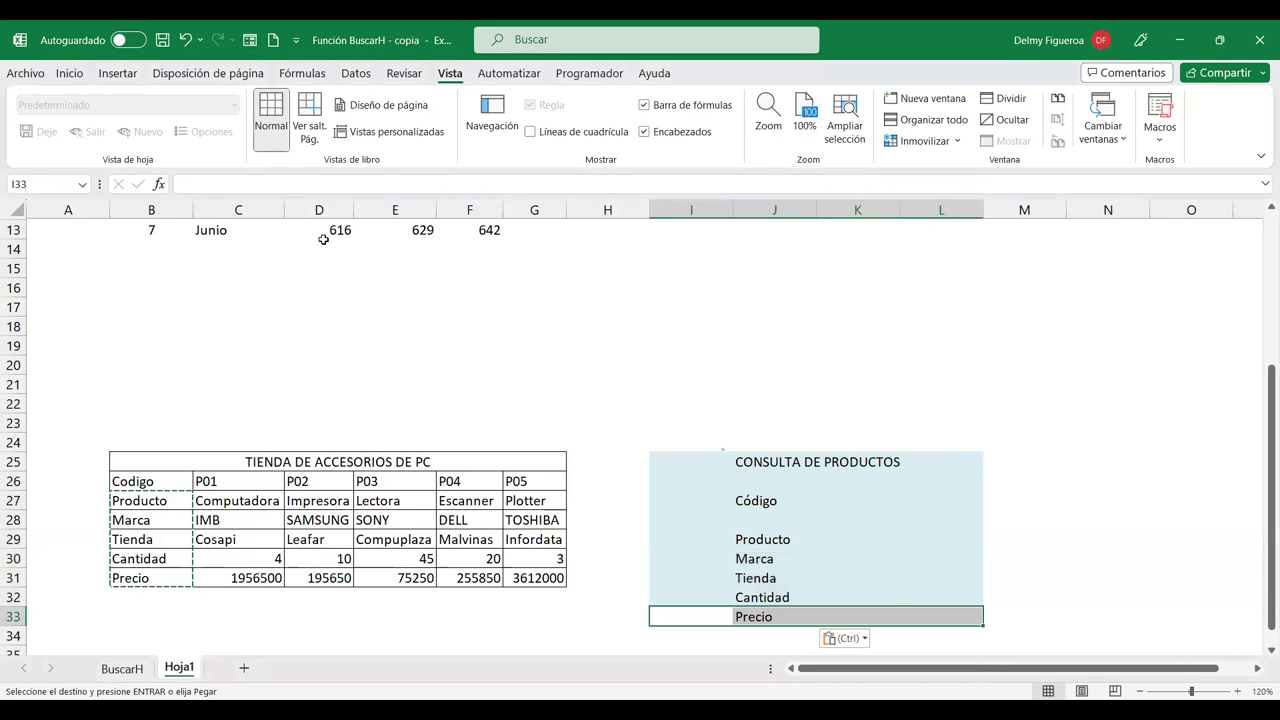
left_click(69, 73)
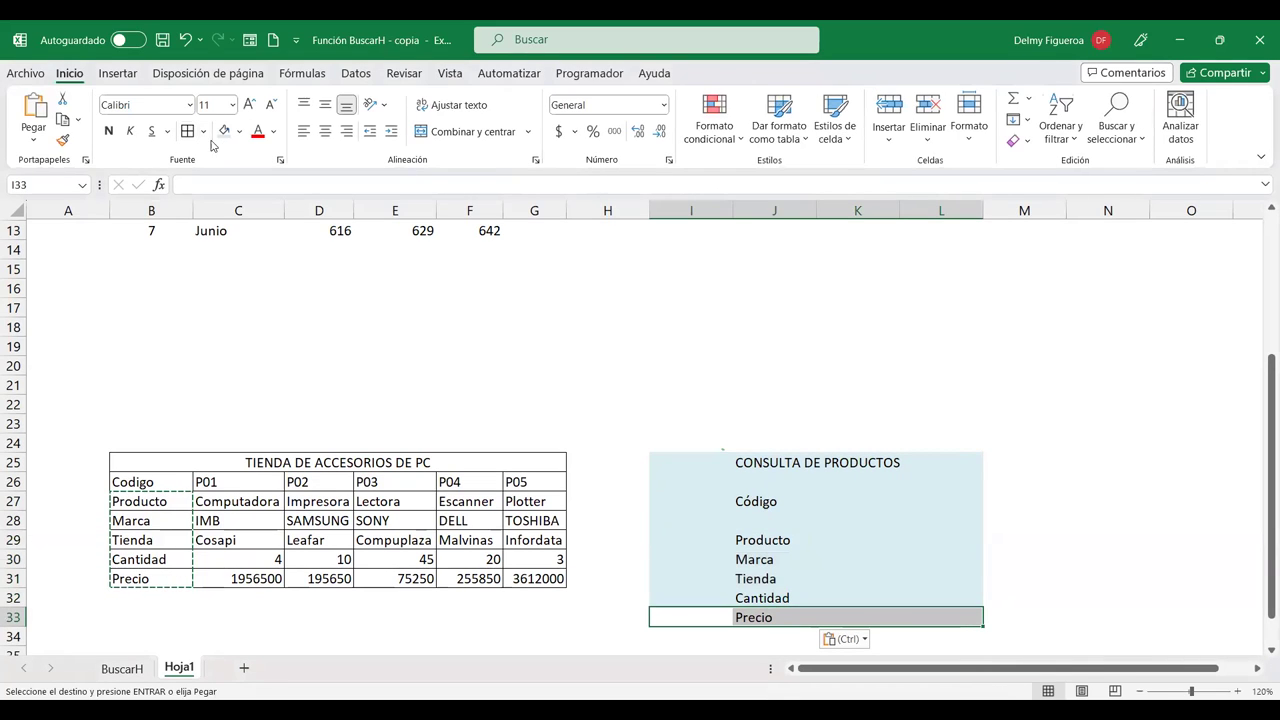
key("Escape")
scroll(1063, 491, "down", 1)
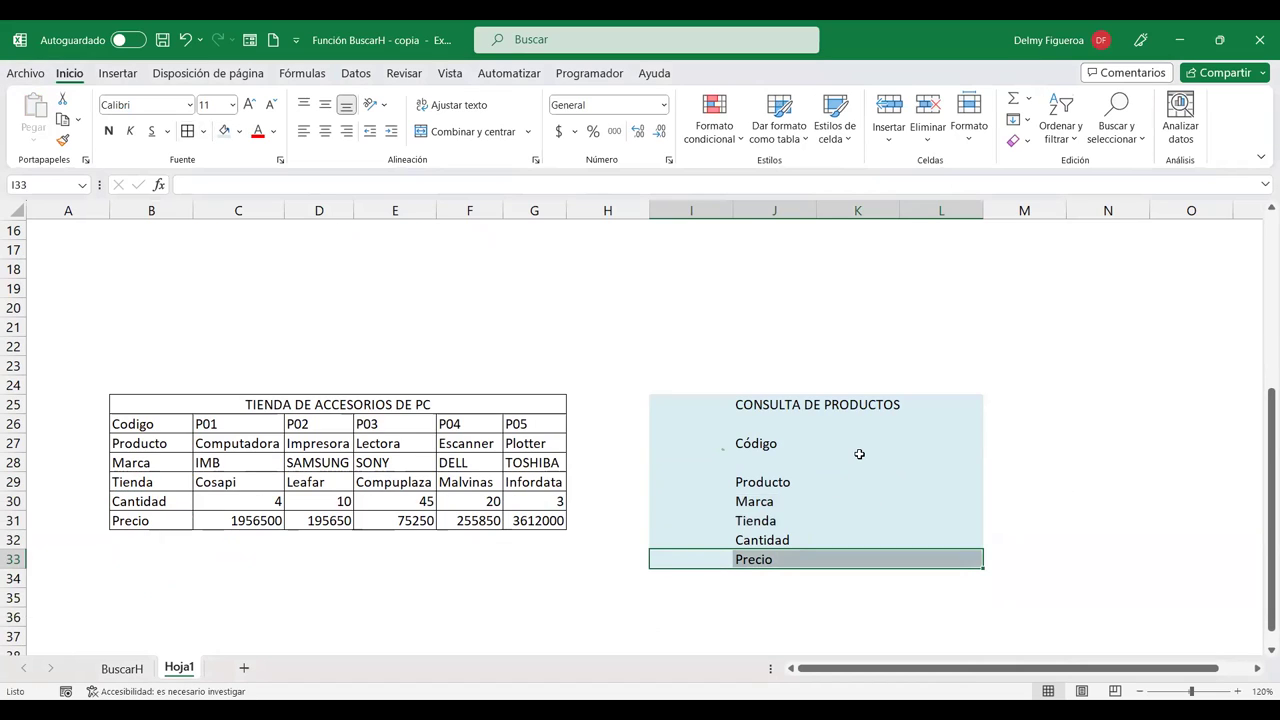
Step: Put a border around the Código input cell K27 and the result cells K29:K33
left_click(826, 443)
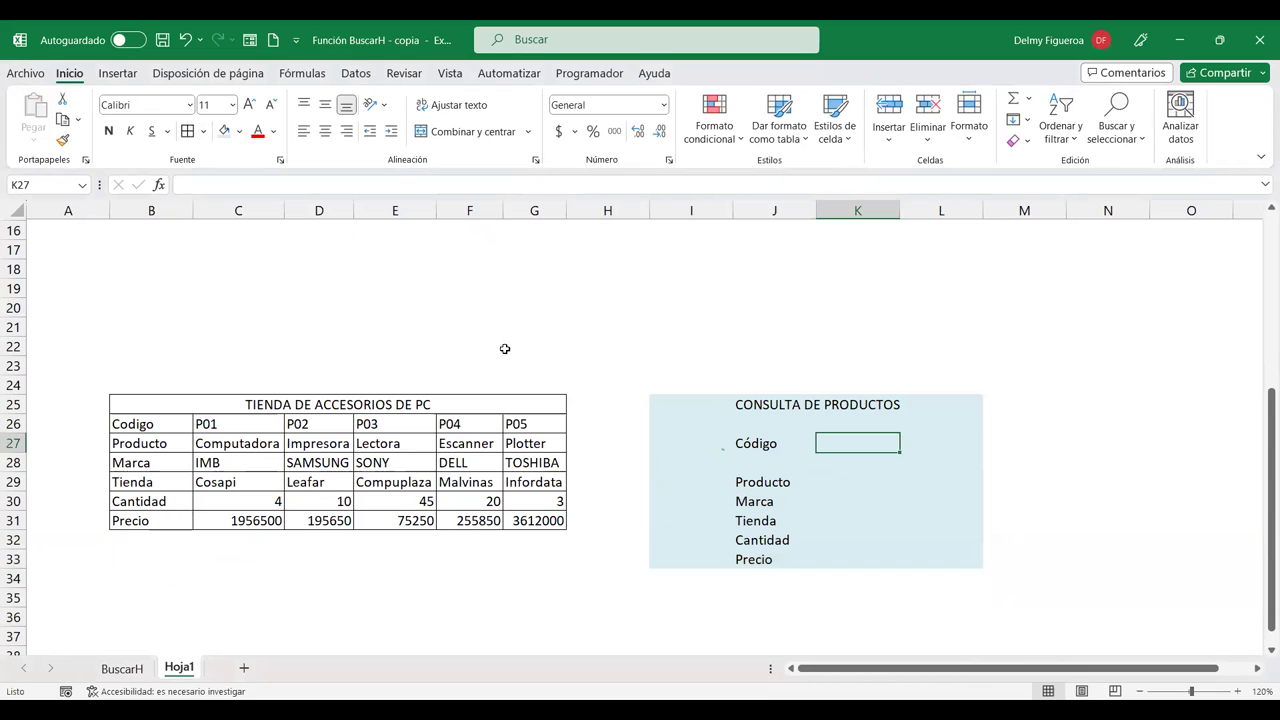
left_click(203, 135)
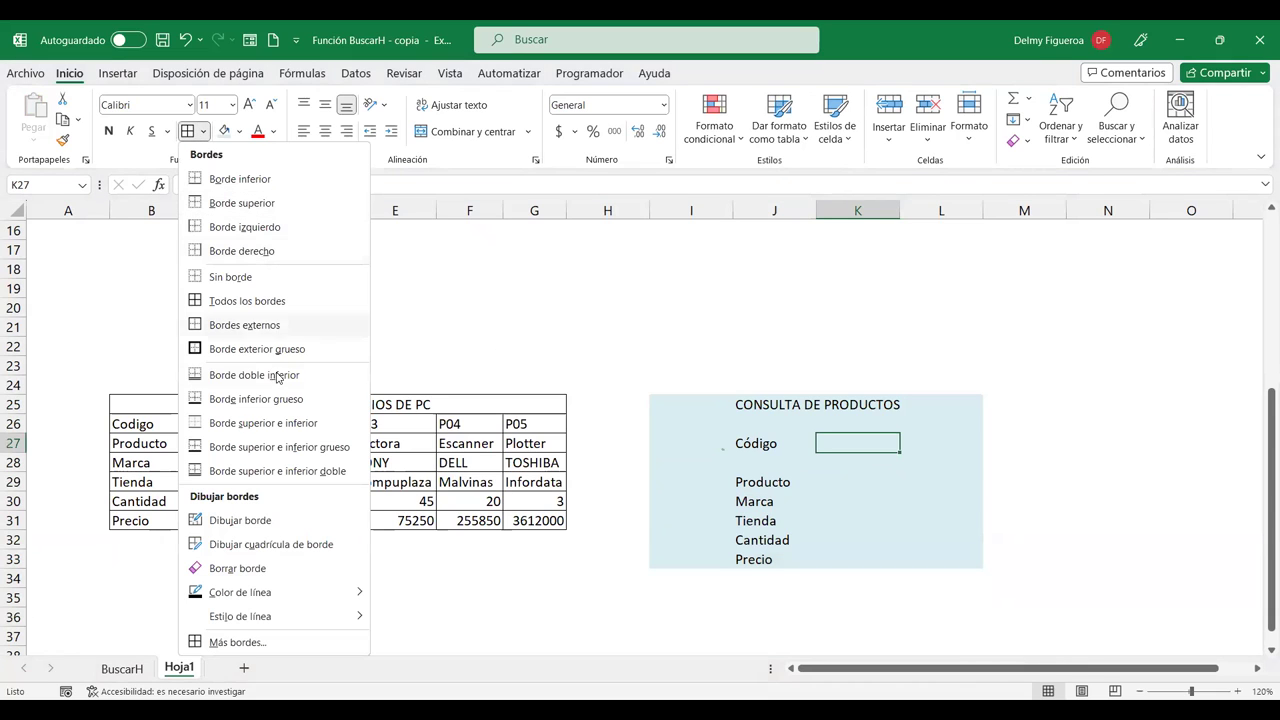
left_click(275, 347)
left_click_drag(852, 488, 851, 554)
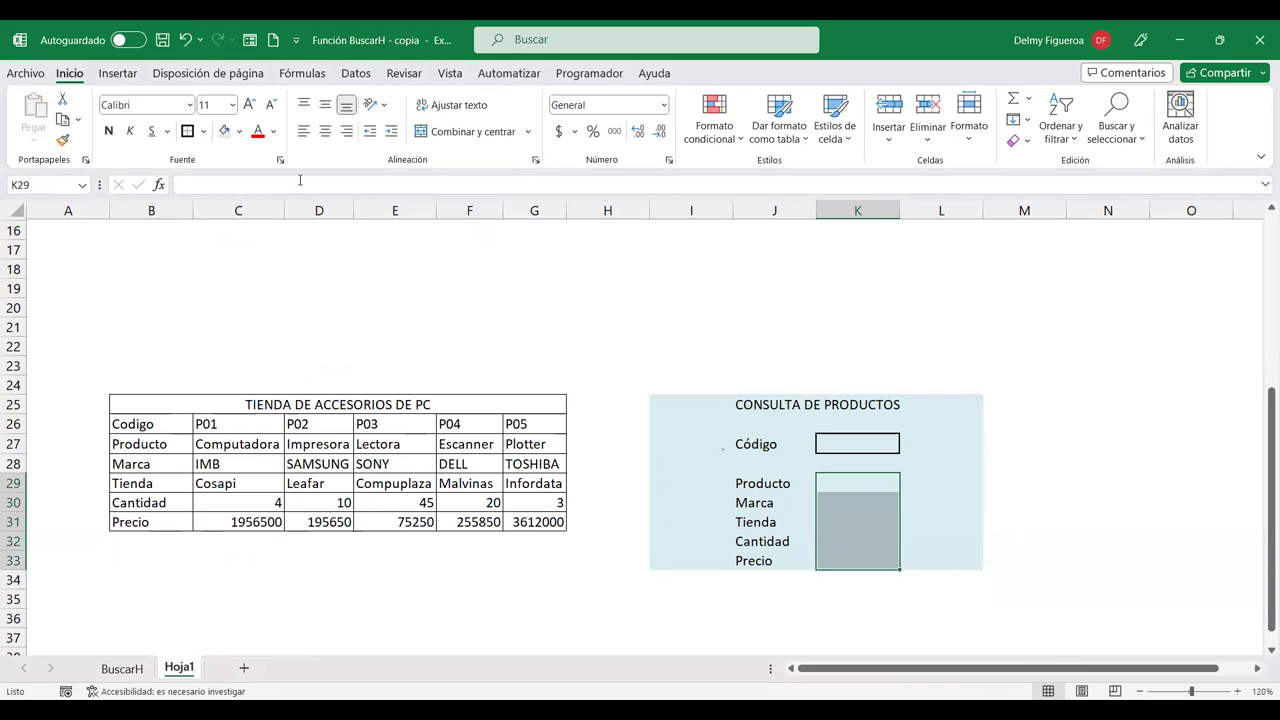
left_click(187, 131)
left_click(879, 441)
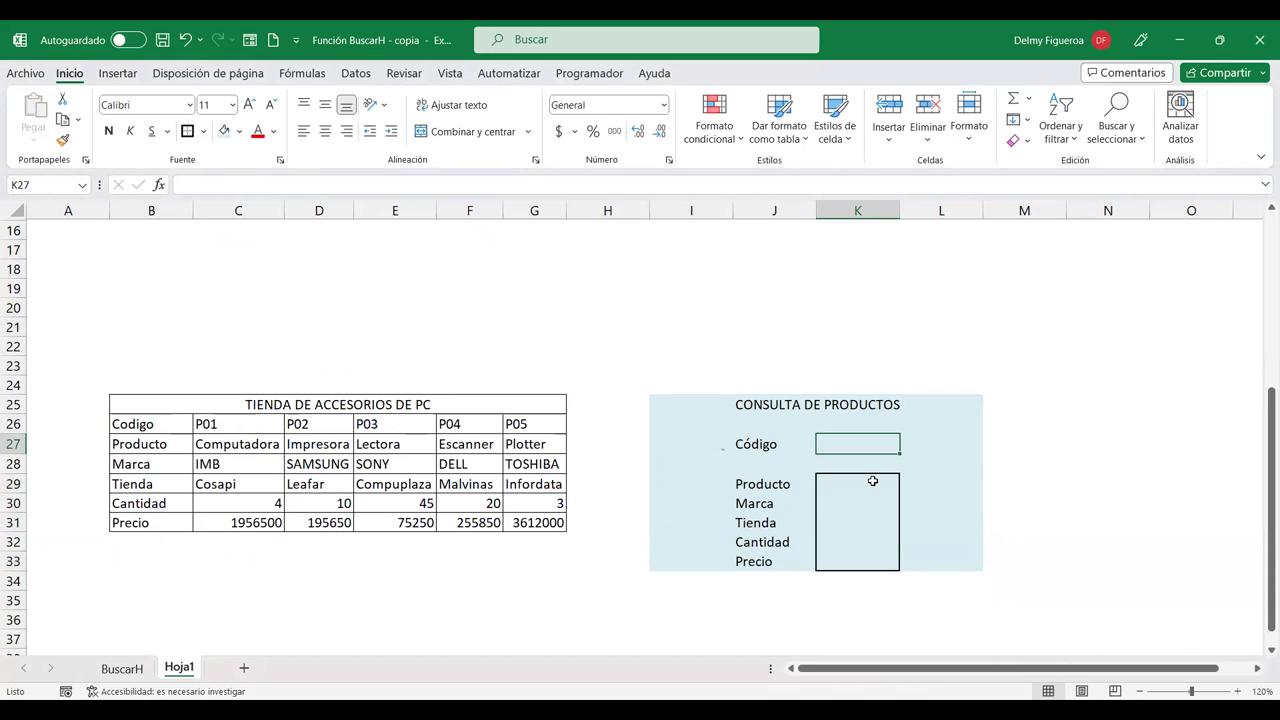
Step: Give K29:K33 all inner borders plus a thick outside border
left_click_drag(872, 481, 863, 557)
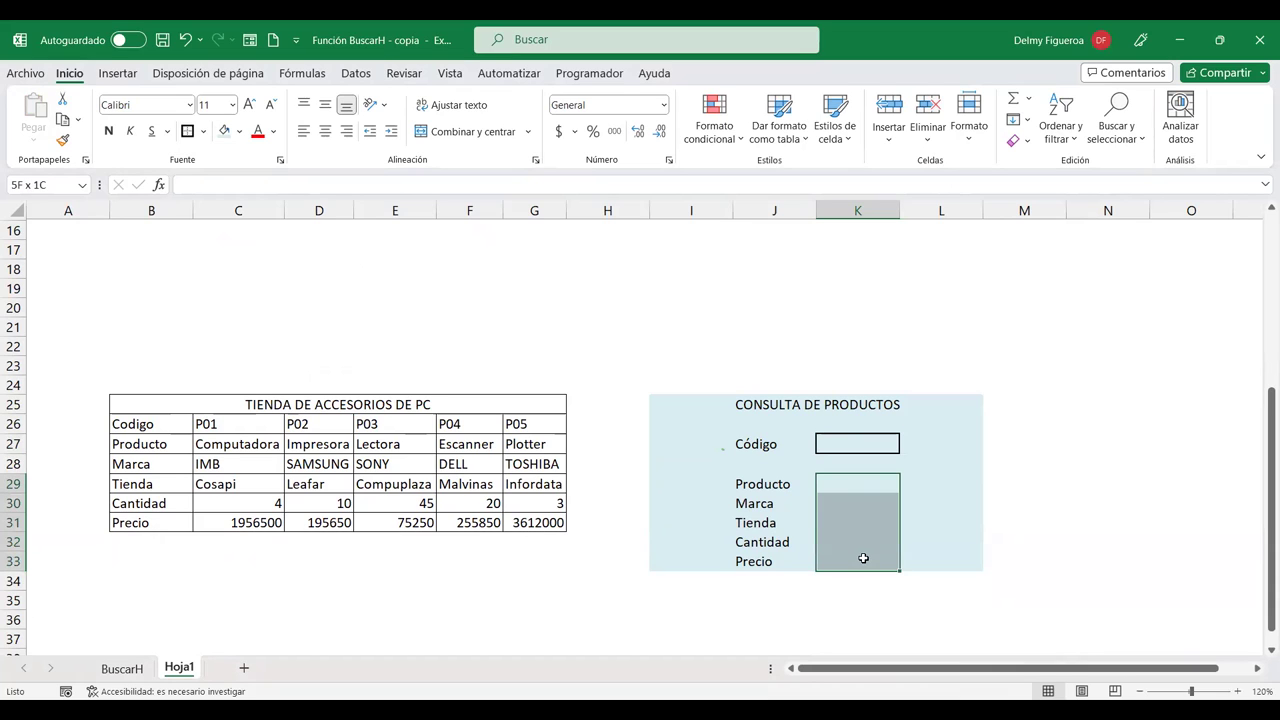
left_click(203, 131)
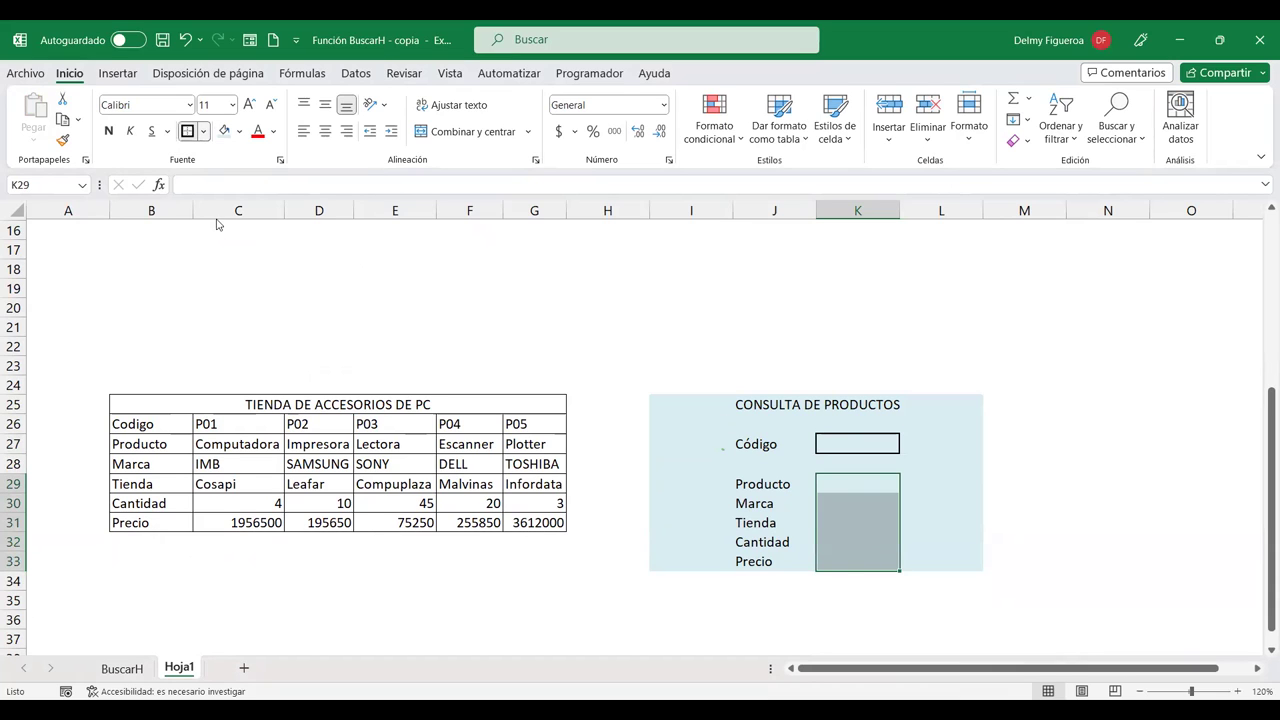
left_click(224, 305)
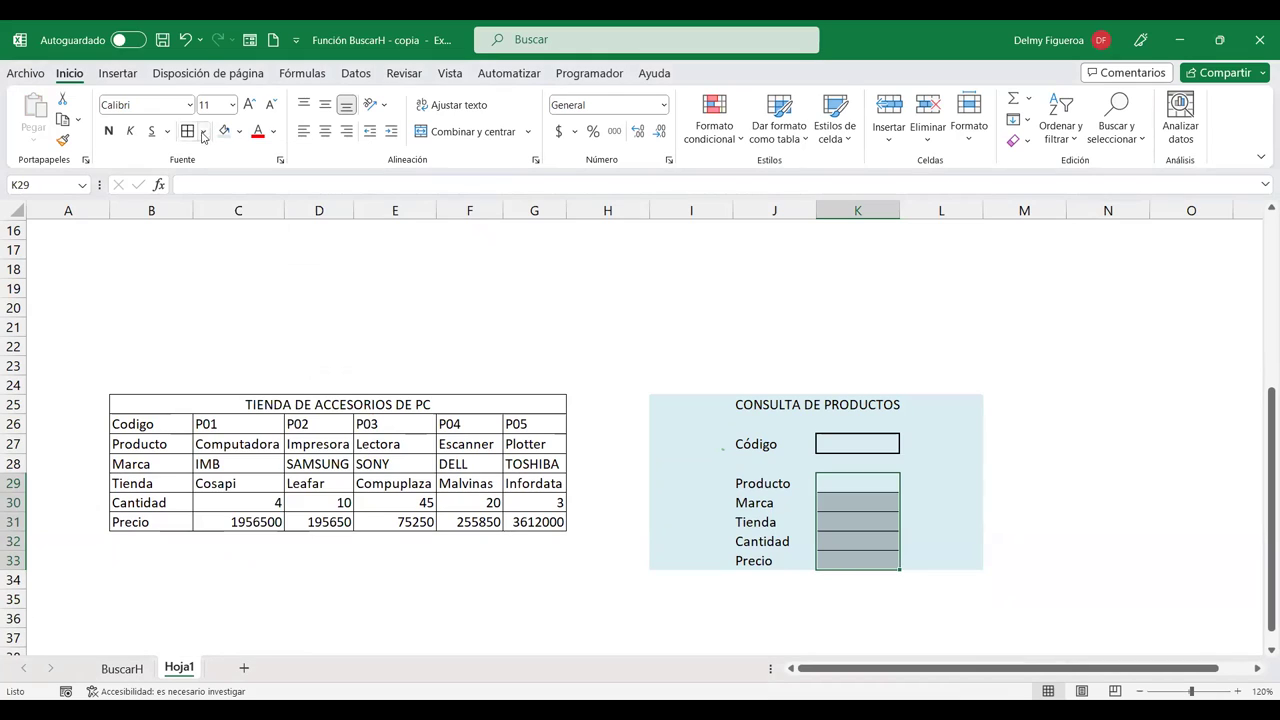
left_click(203, 131)
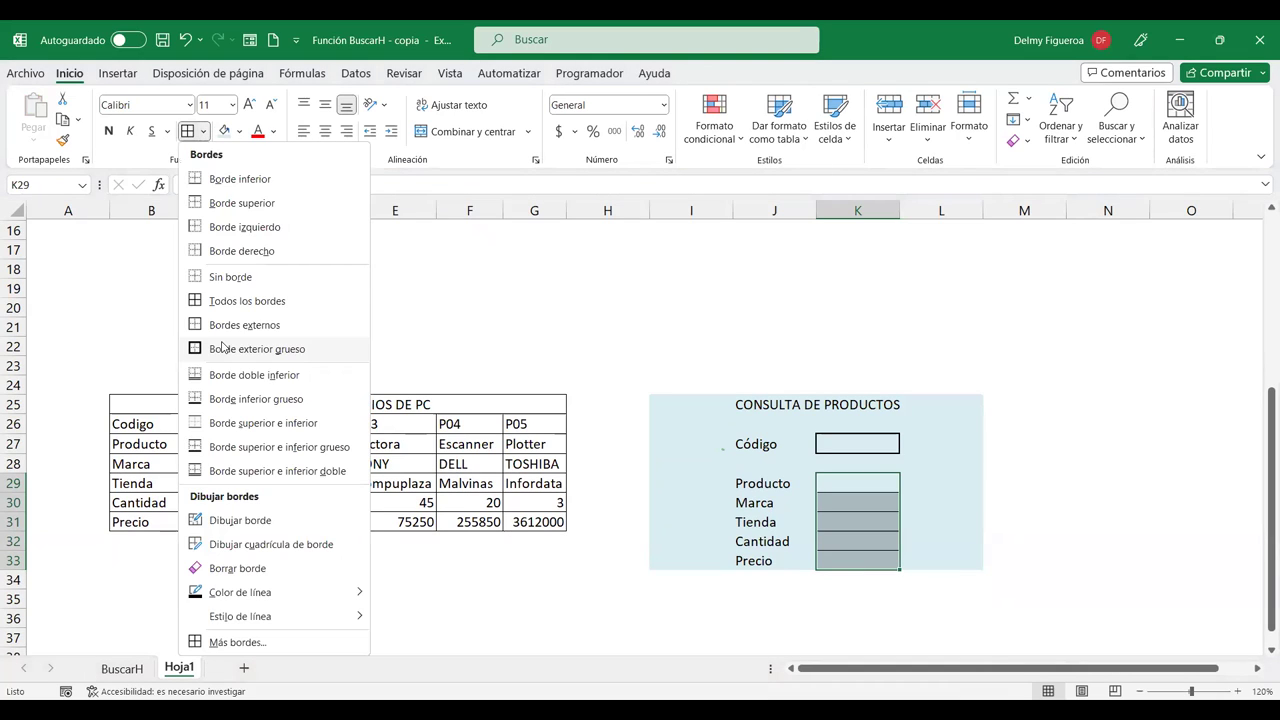
left_click(222, 347)
left_click(1062, 482)
left_click(836, 430)
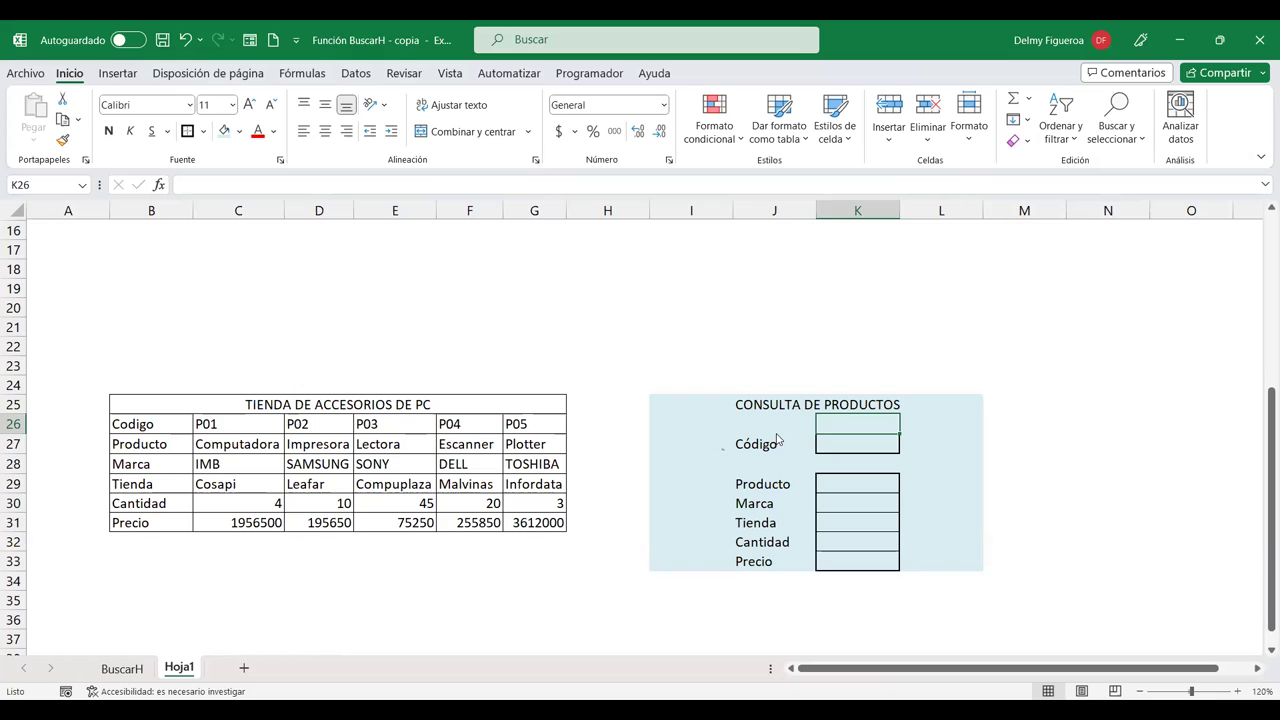
Step: Merge and centre CONSULTA DE PRODUCTOS across I25:L25, bold at size 12
left_click(790, 410)
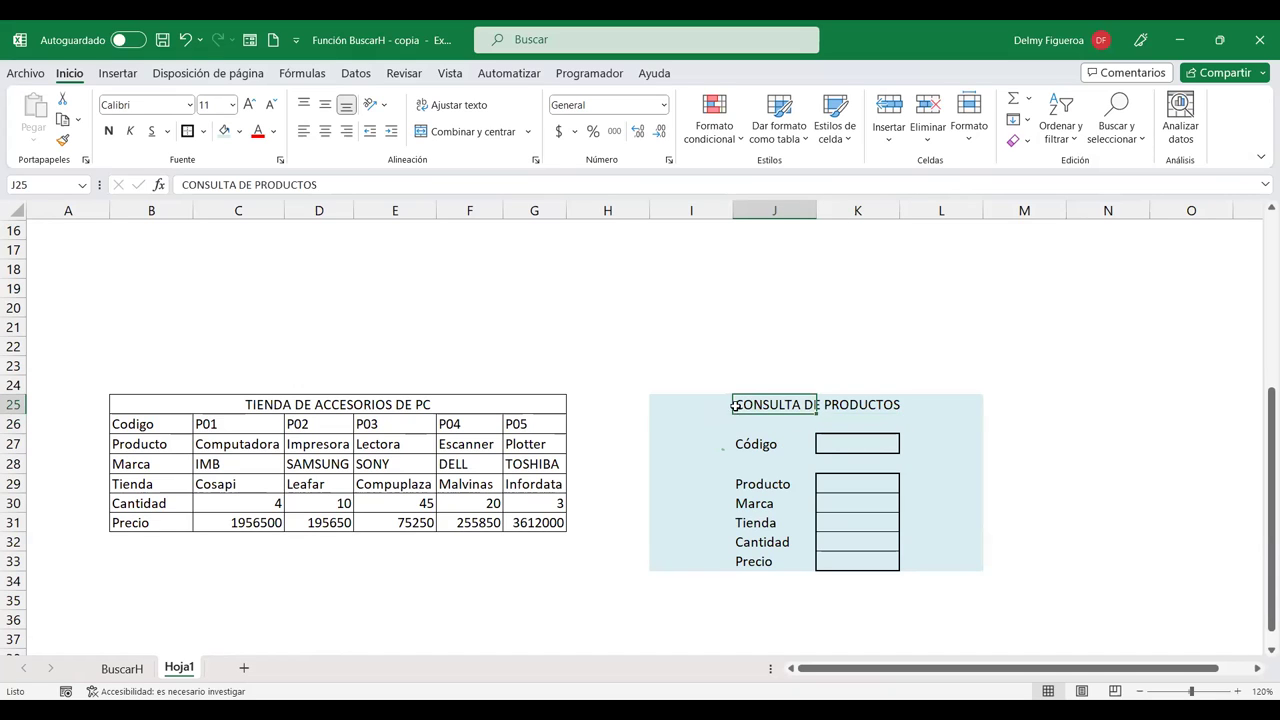
left_click_drag(725, 404, 946, 411)
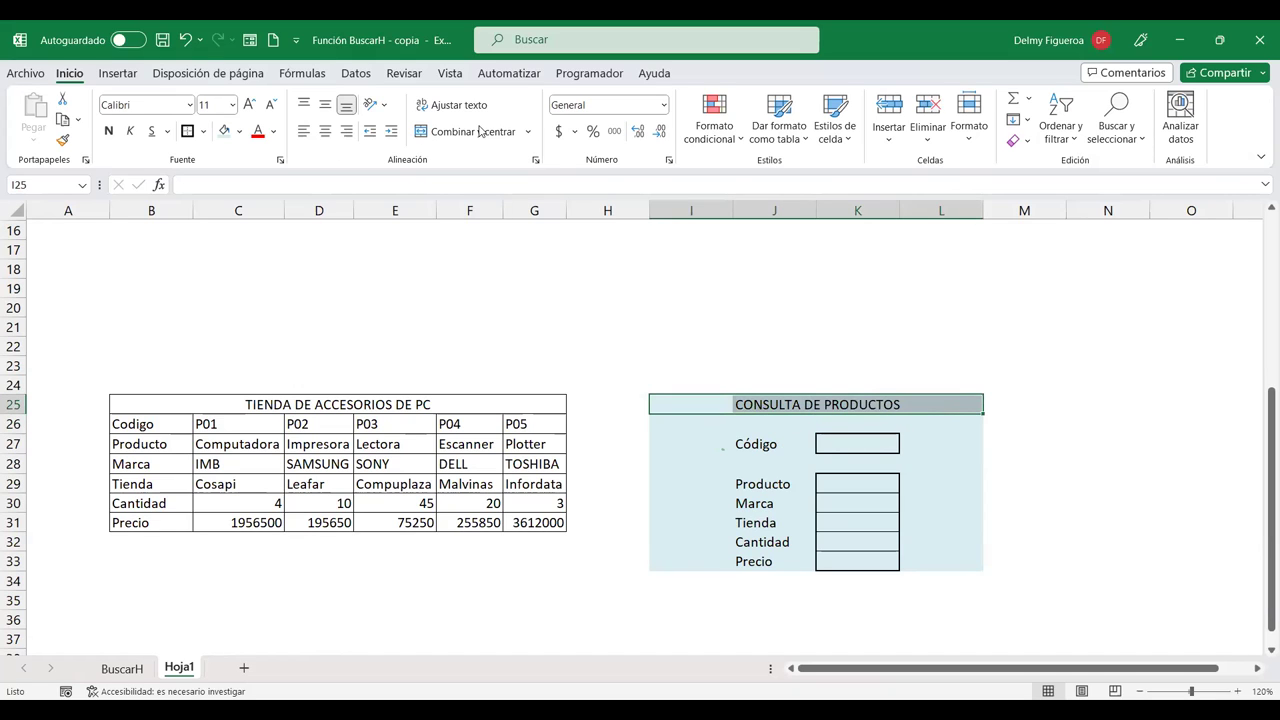
left_click(424, 132)
left_click(109, 131)
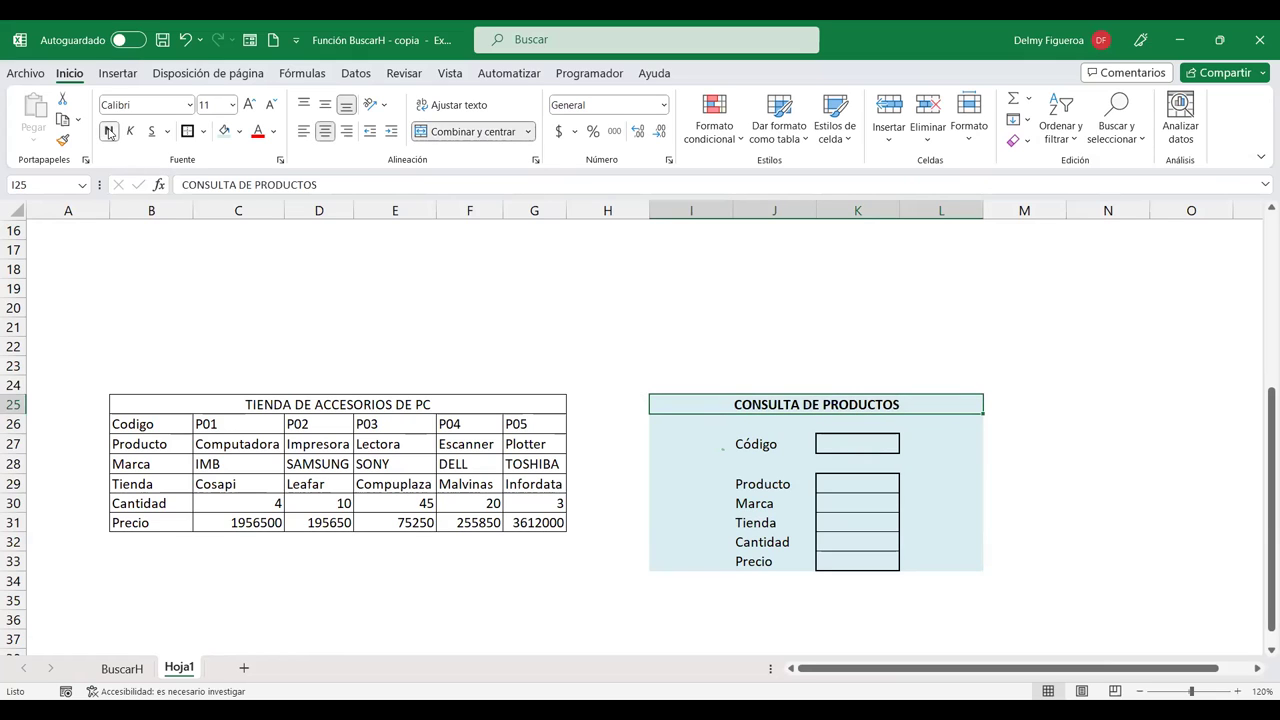
left_click(249, 104)
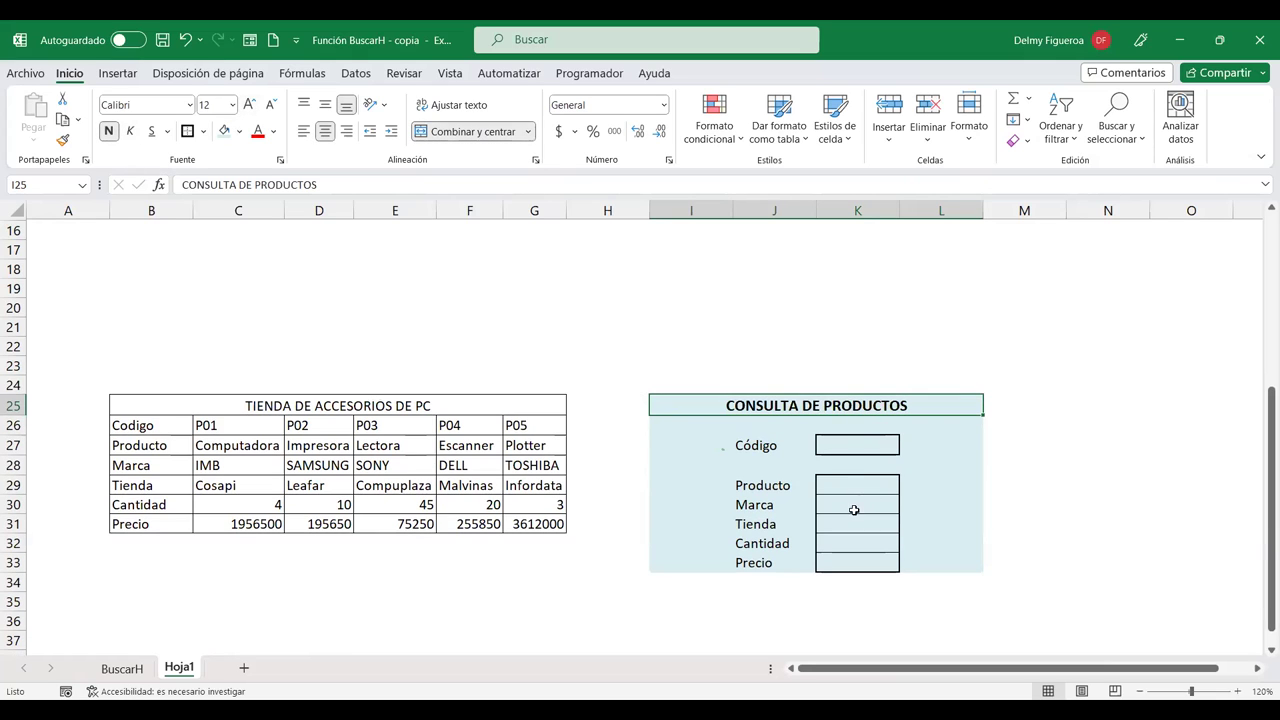
left_click(871, 444)
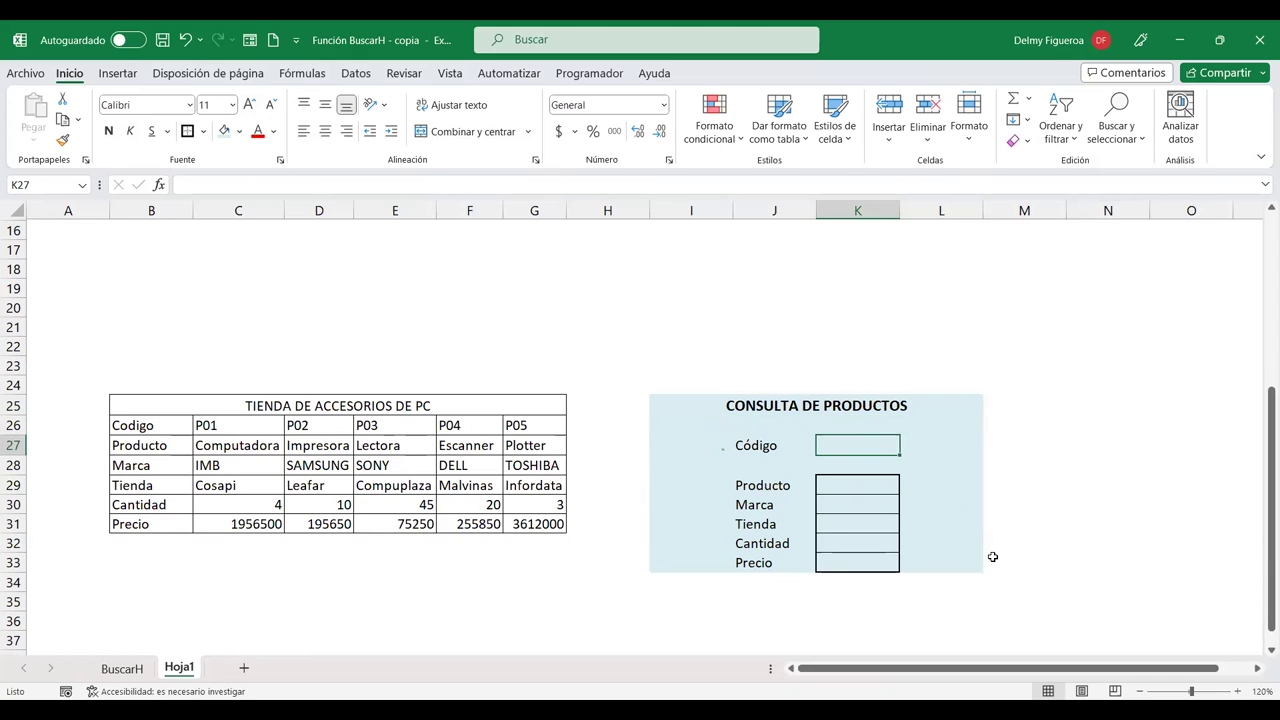
Step: Enter code P01 in K27 and start a lookup in K29 on K27 over B26:G31
type("P01")
key("Return")
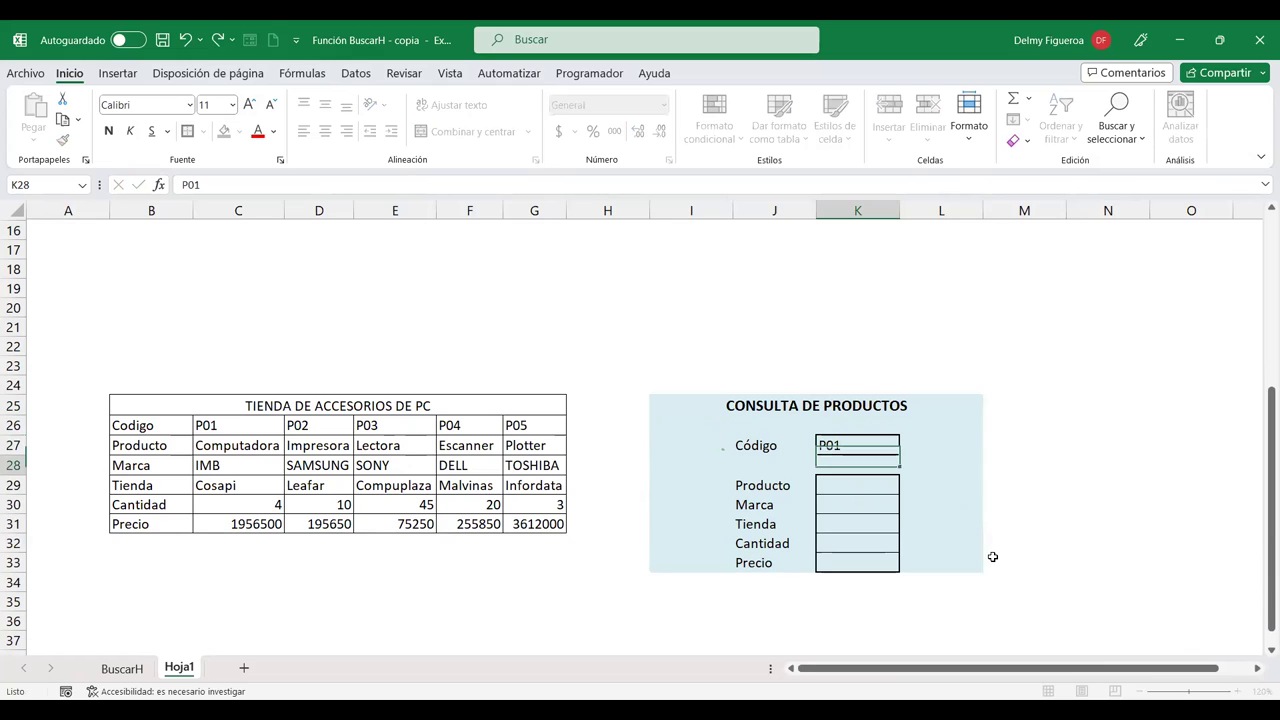
left_click(857, 484)
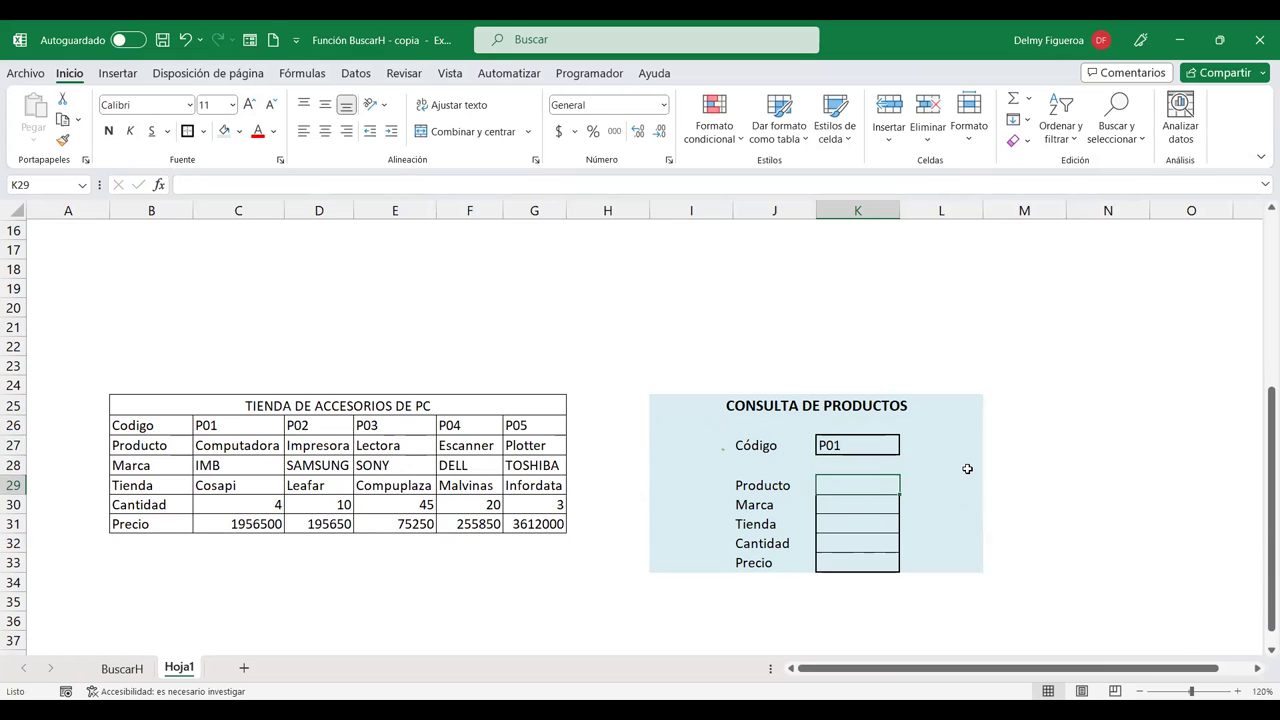
type("+")
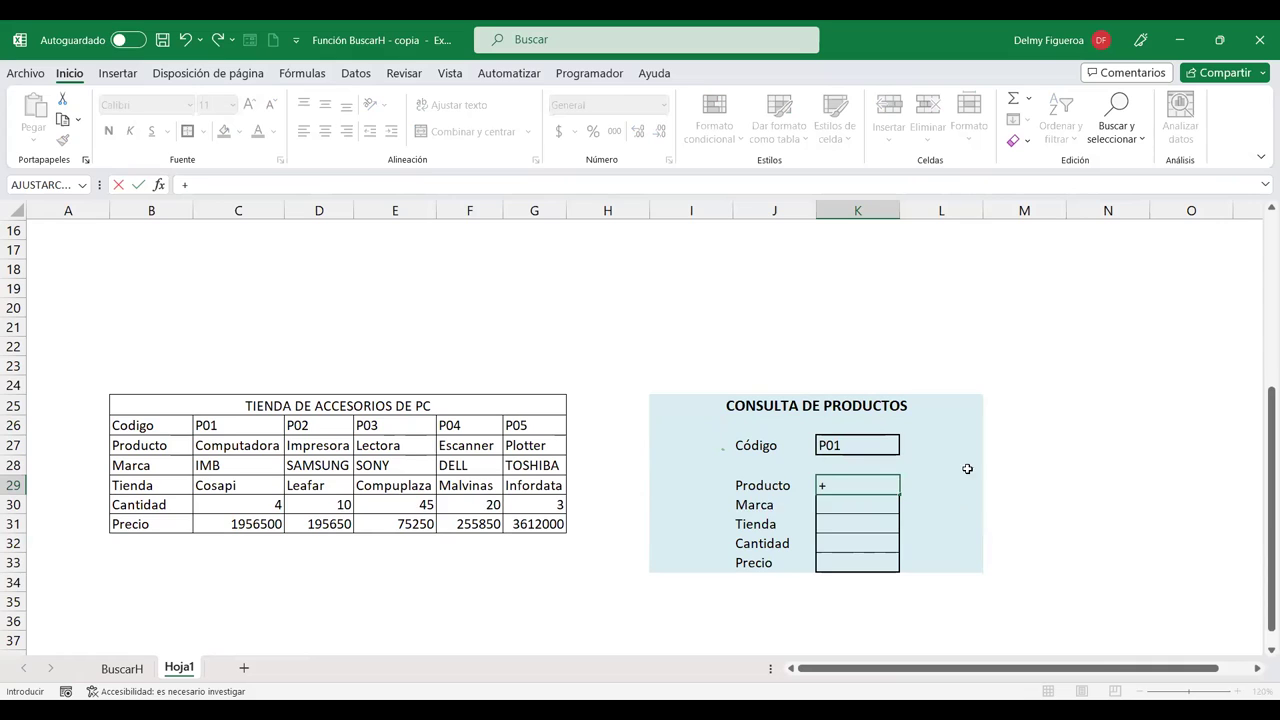
type("busca")
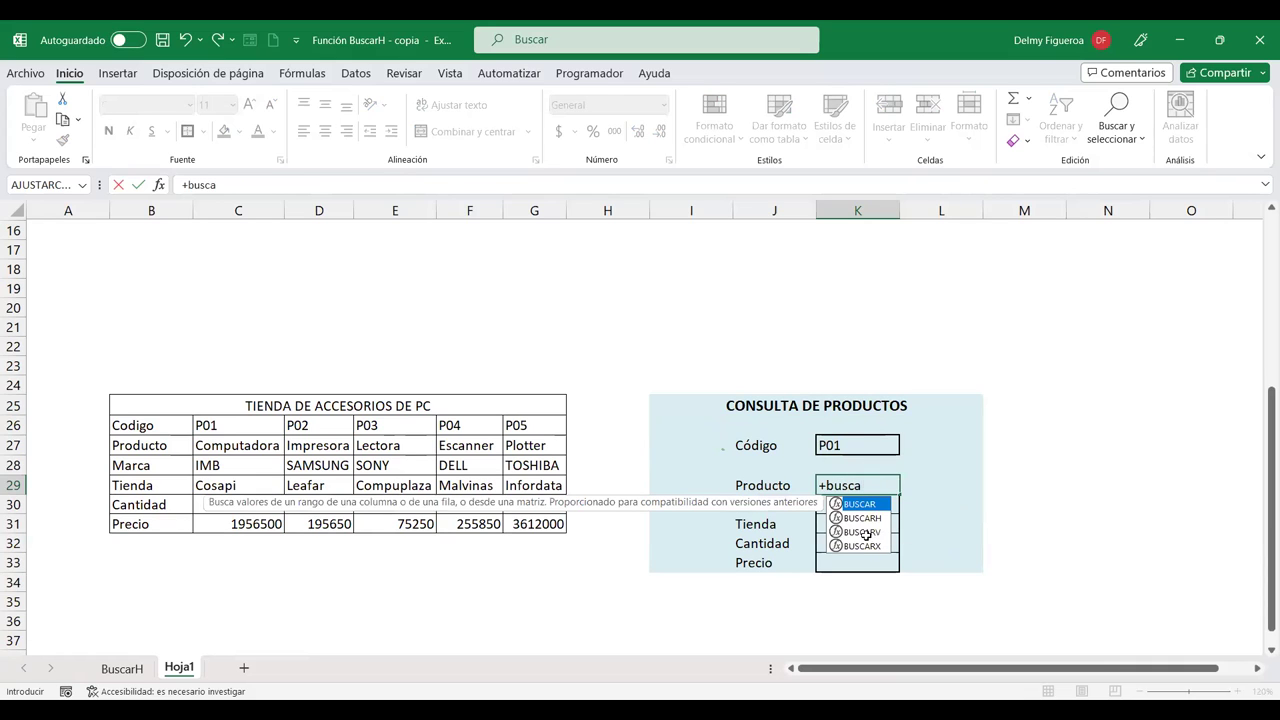
double_click(862, 532)
left_click(857, 444)
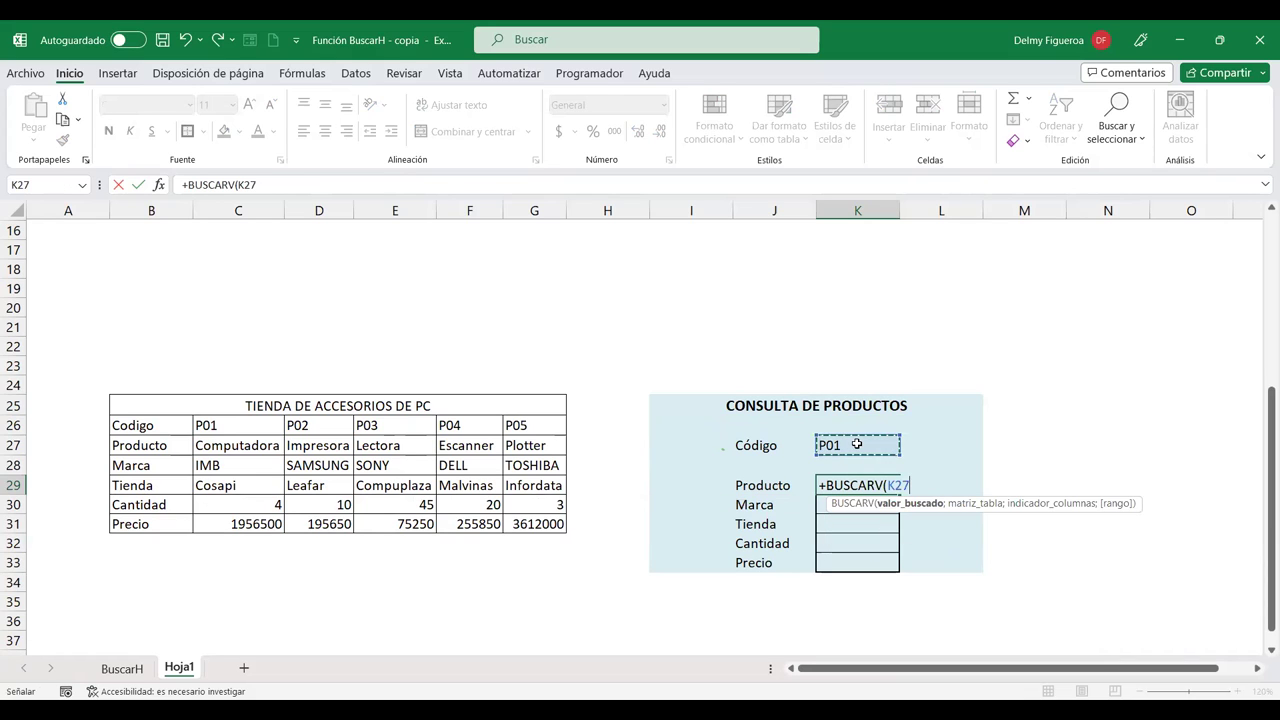
type(";")
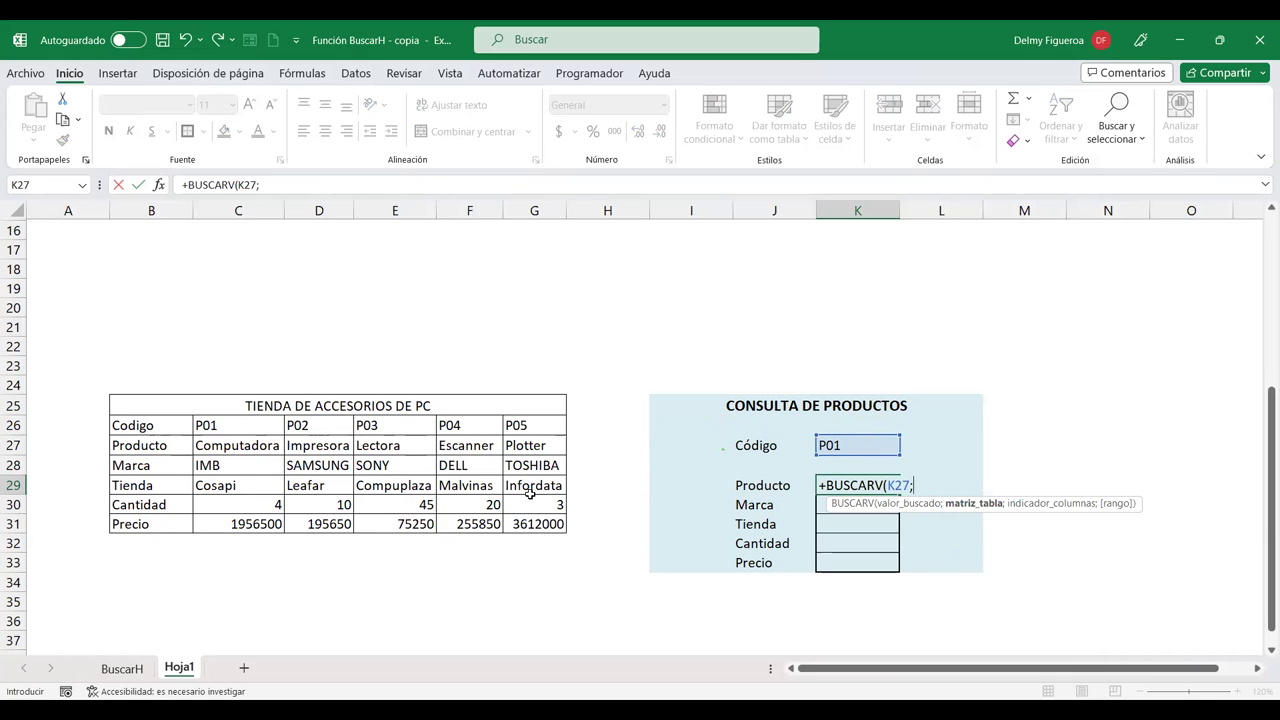
left_click_drag(160, 427, 533, 524)
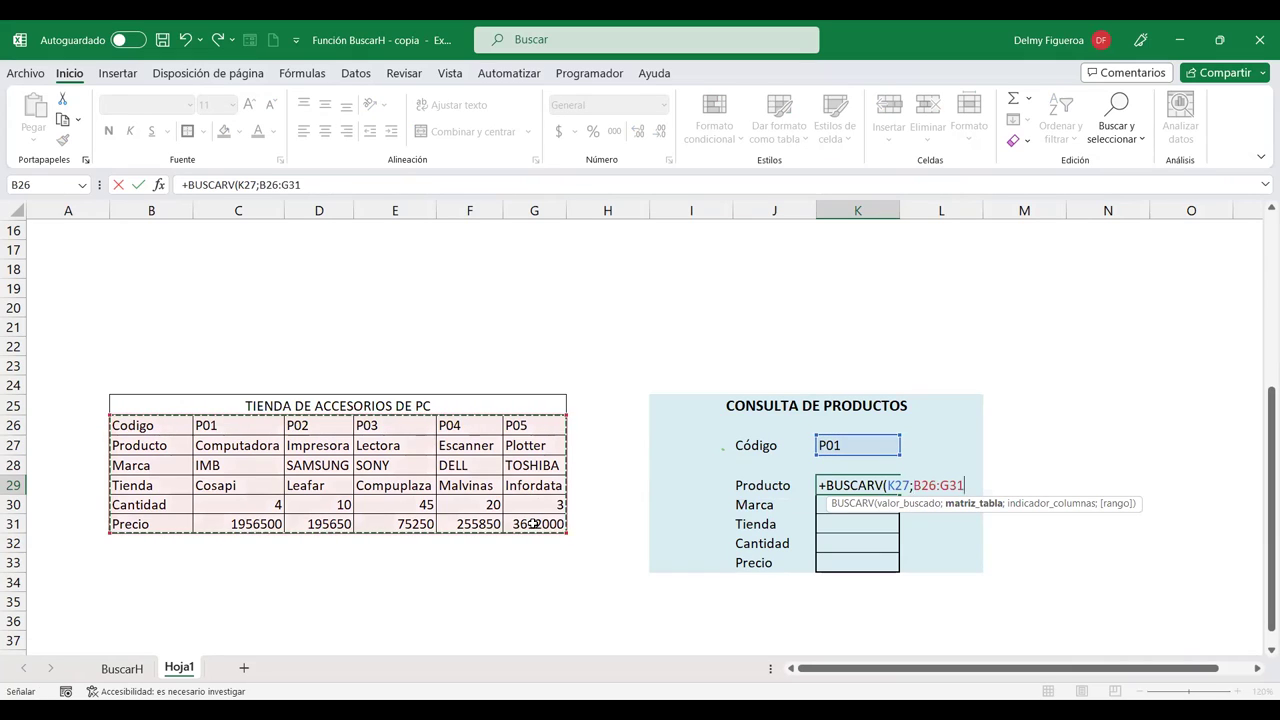
type(";{")
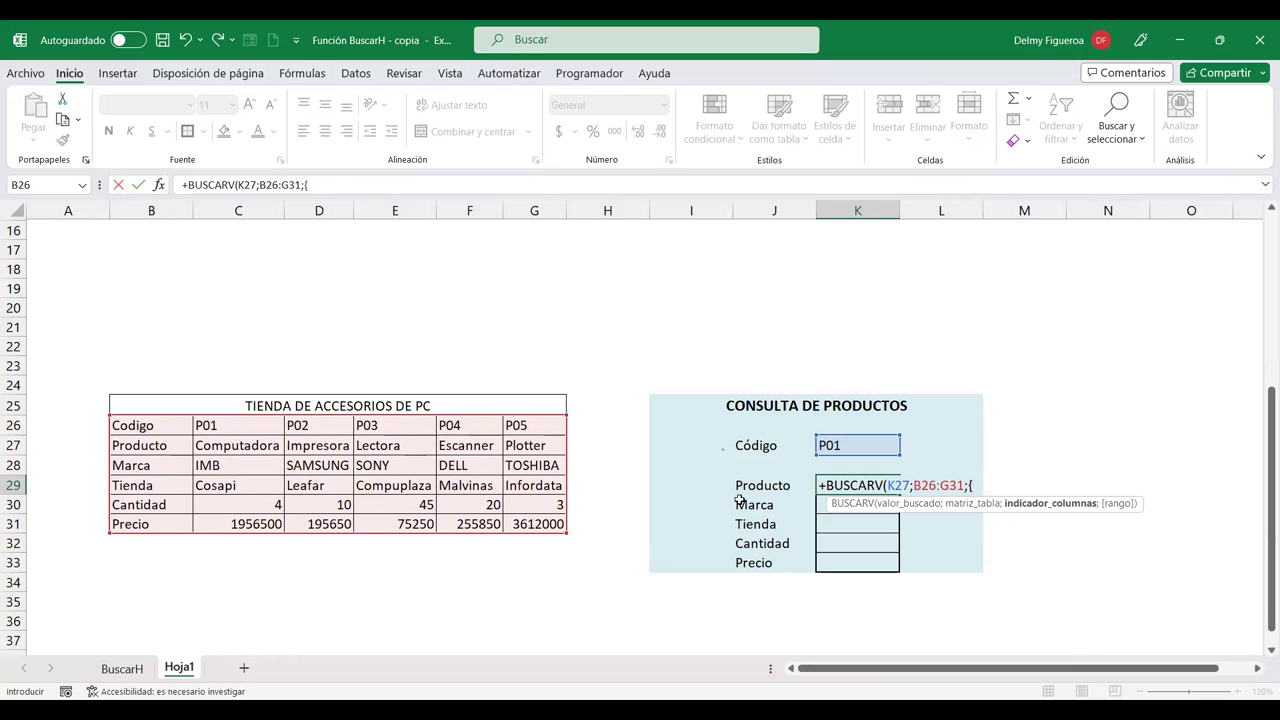
Step: Make it =BUSCARH(K27;B26:G31;{2;3;4;5;6};FALSO) and enter it to fill Producto to Precio
left_click(880, 485)
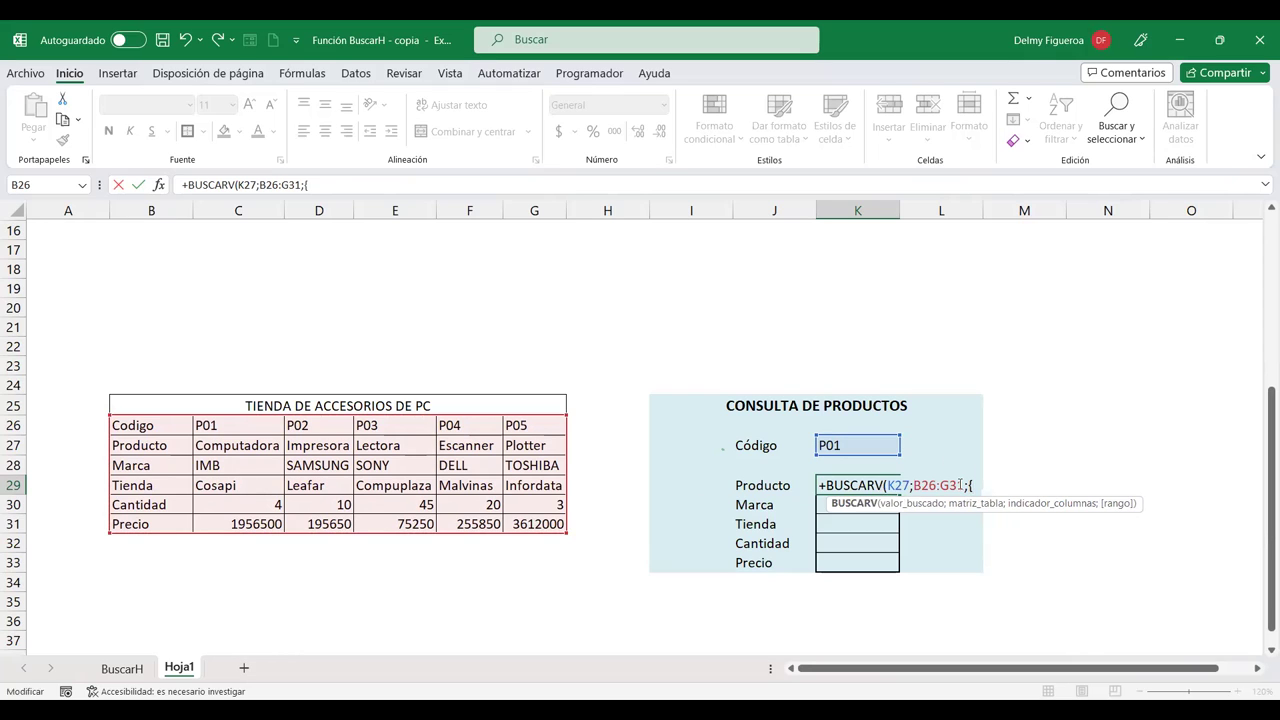
key("BackSpace")
type("h")
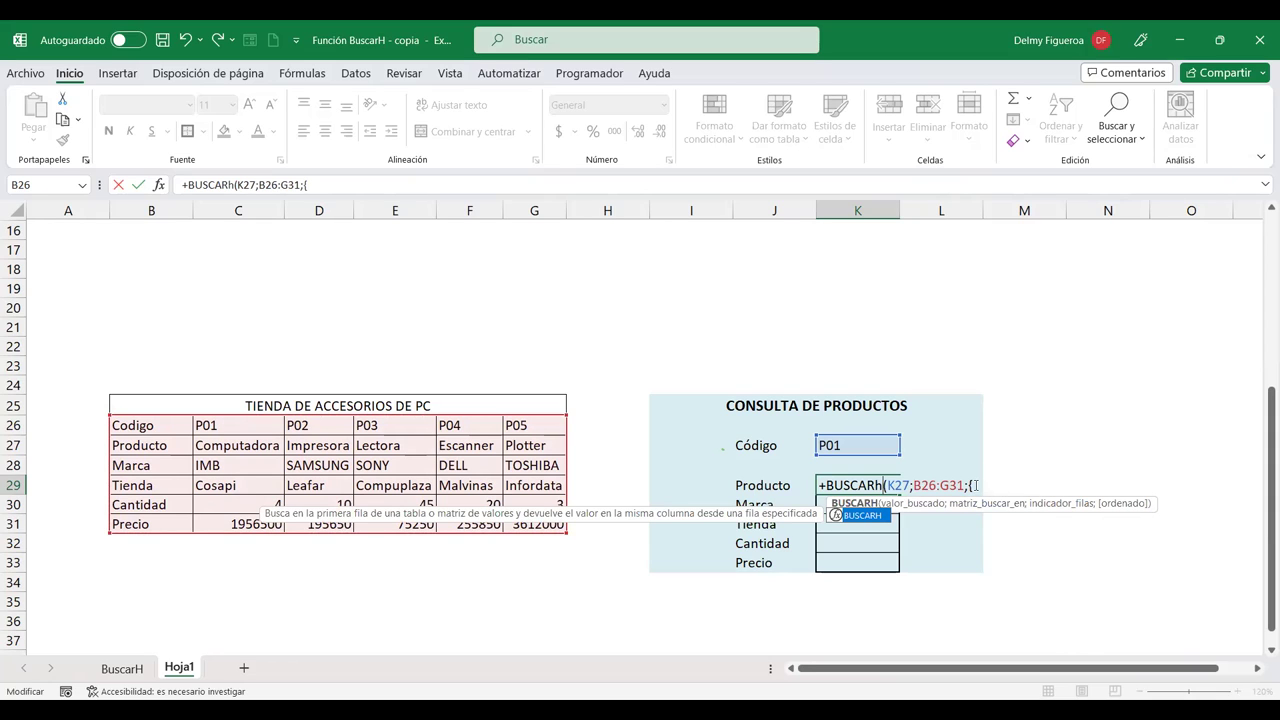
key("End")
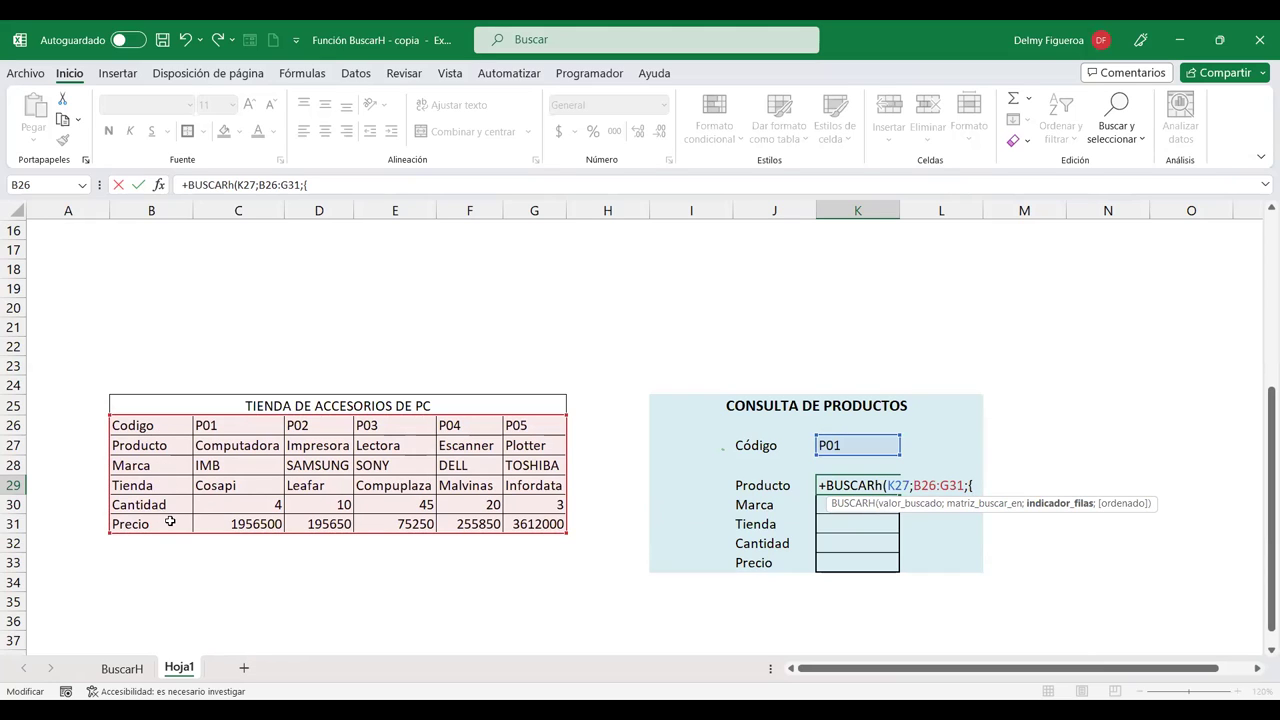
type("2;")
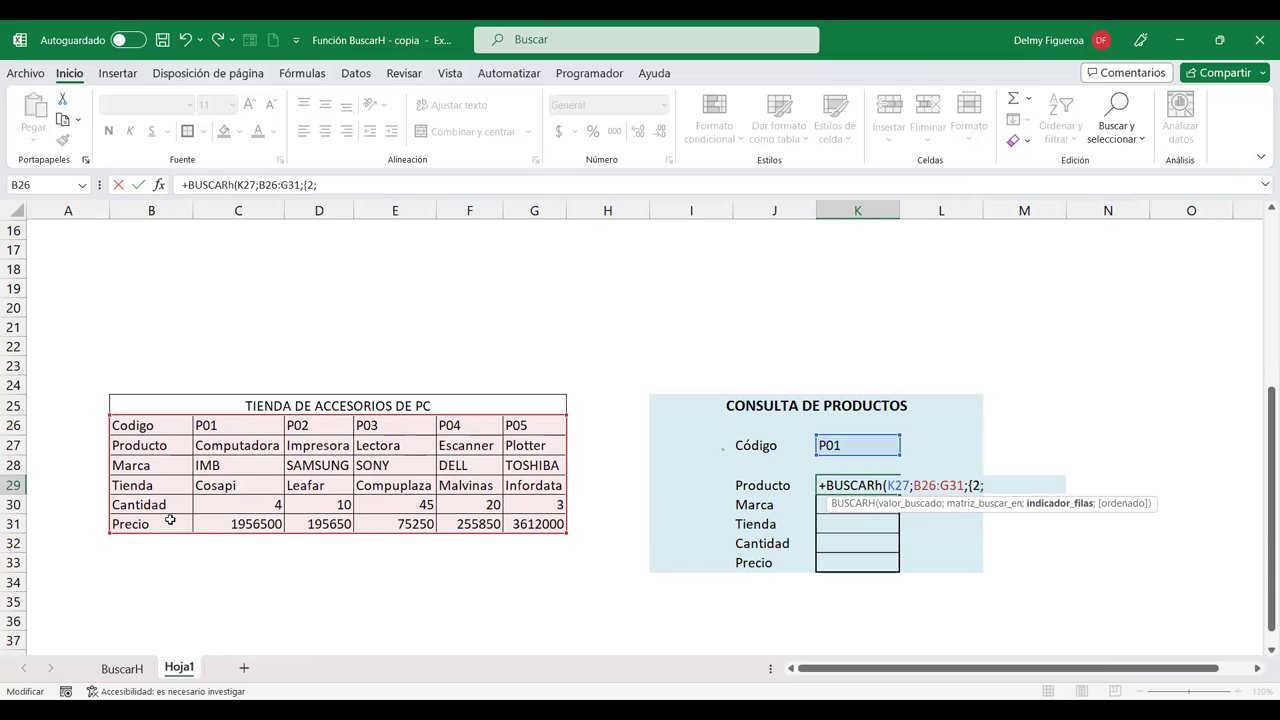
type("3;")
type("4;5")
type(";6};")
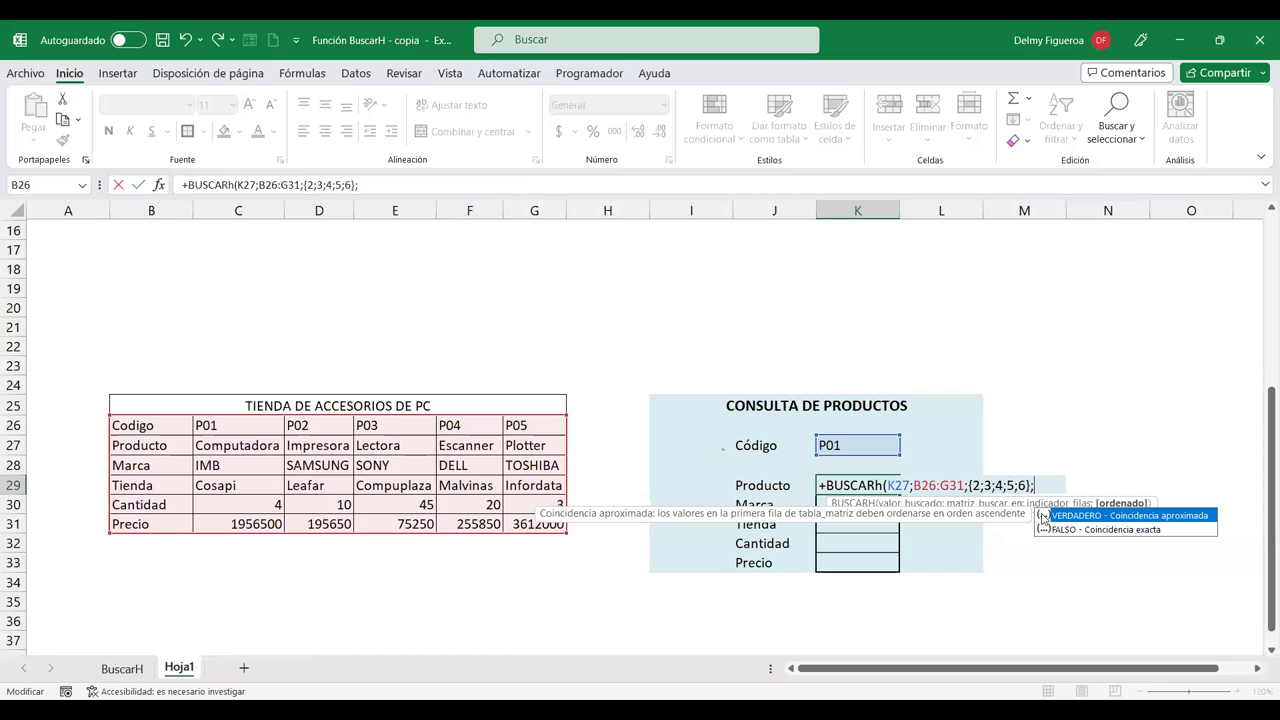
double_click(1080, 529)
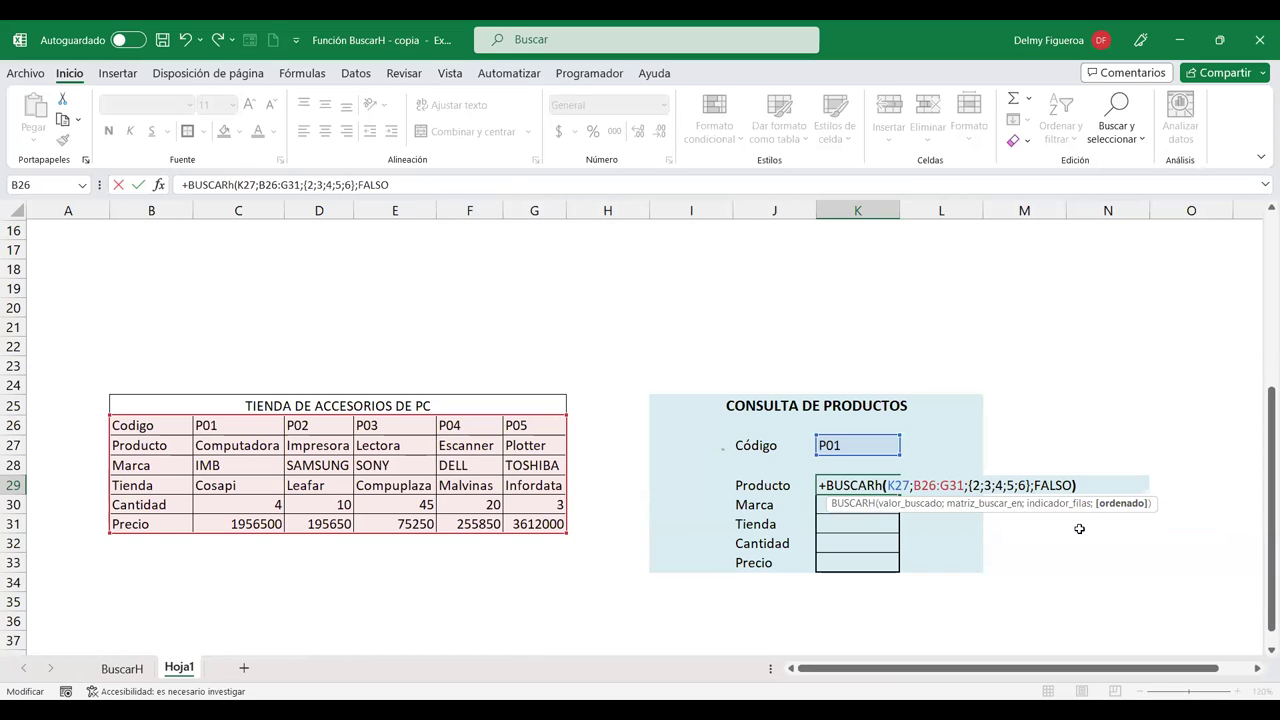
key("Return")
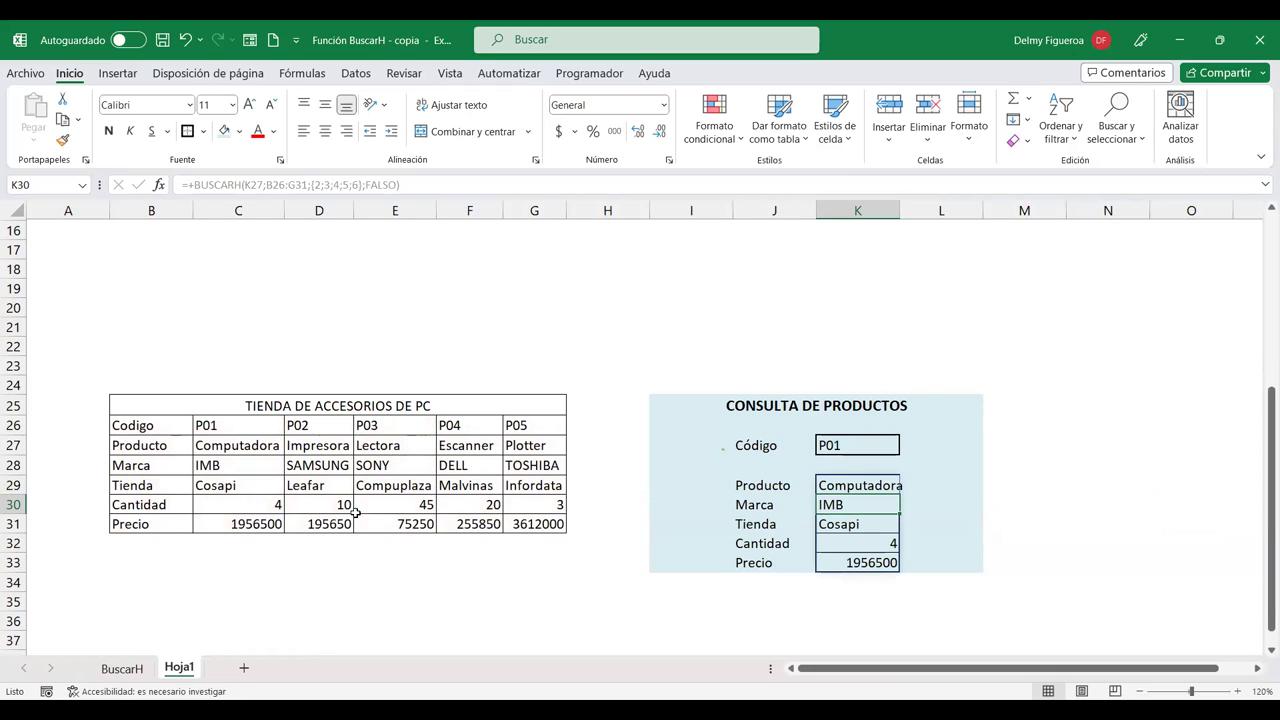
Step: Test the lookup with codes P02 then P05, giving Plotter, TOSHIBA, Infordata, 3, 3612000
left_click(840, 447)
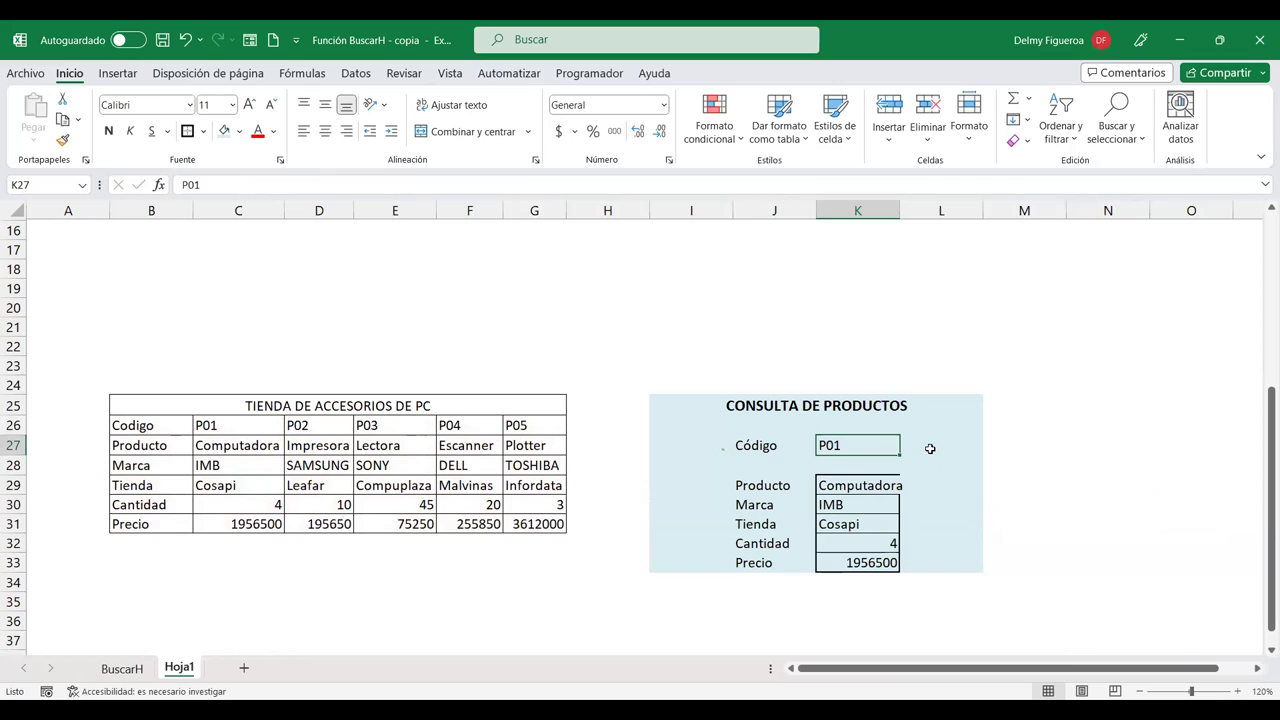
type("P0")
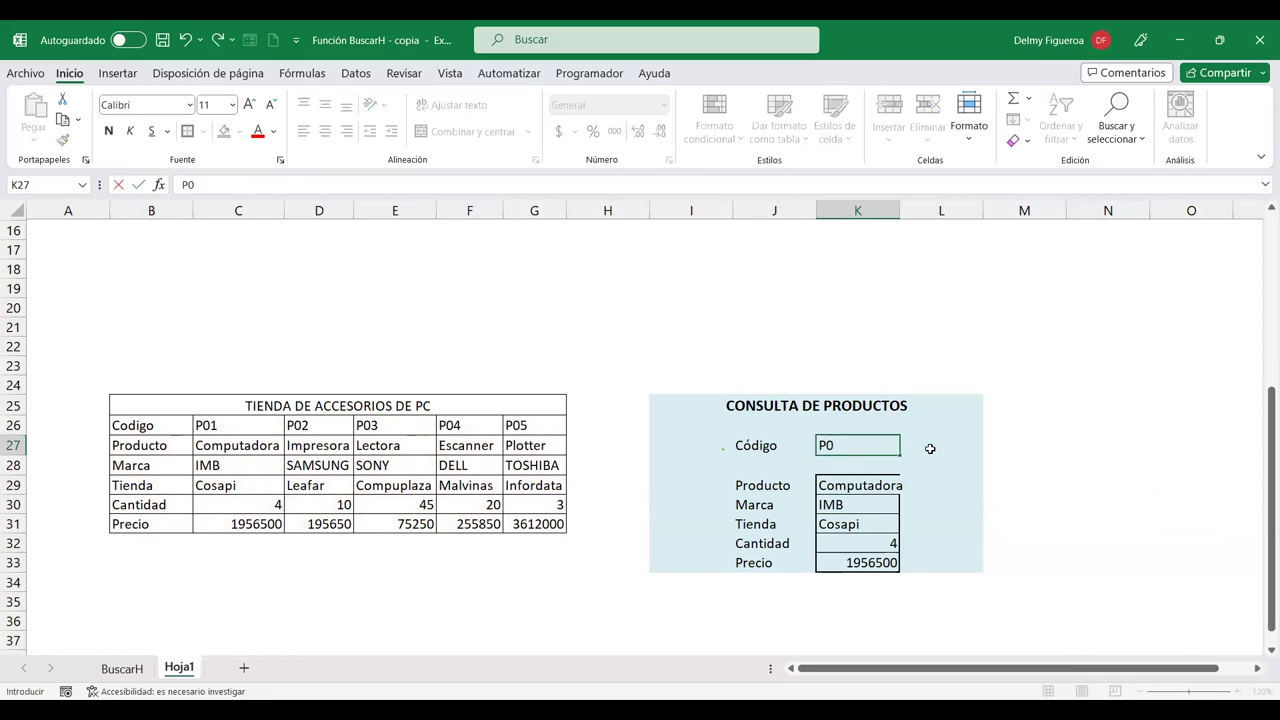
key("Return")
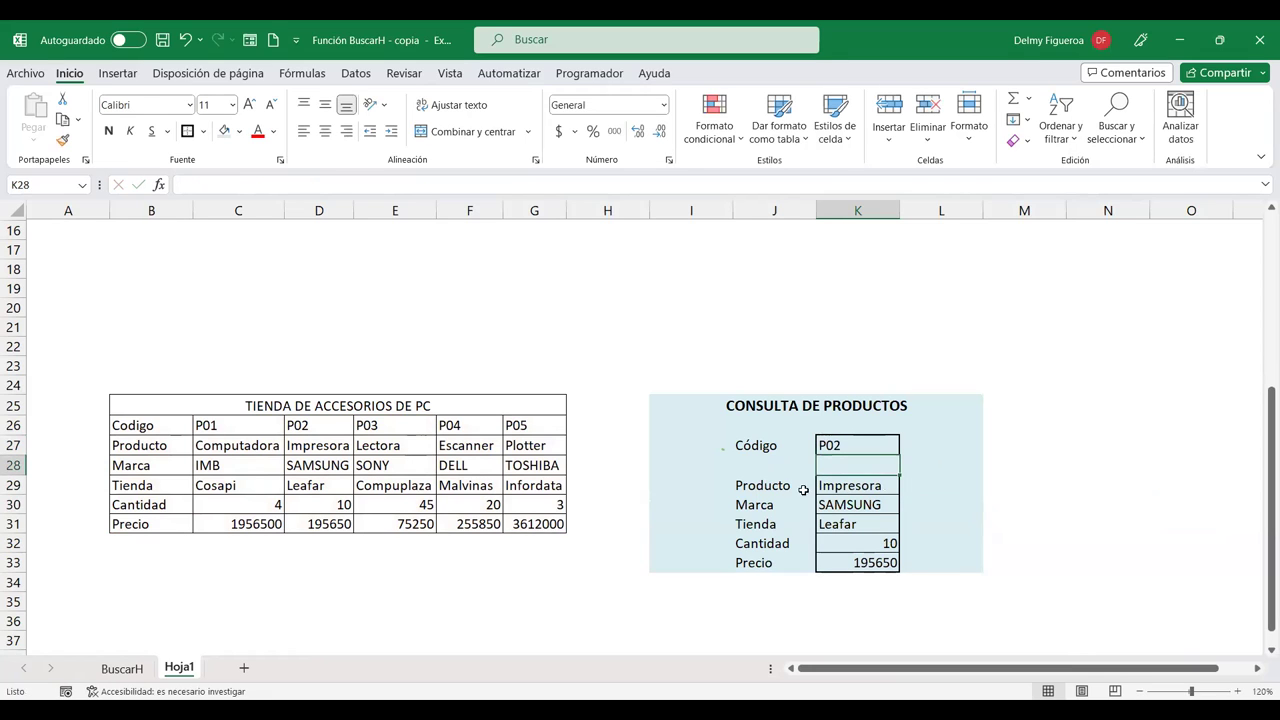
left_click(858, 446)
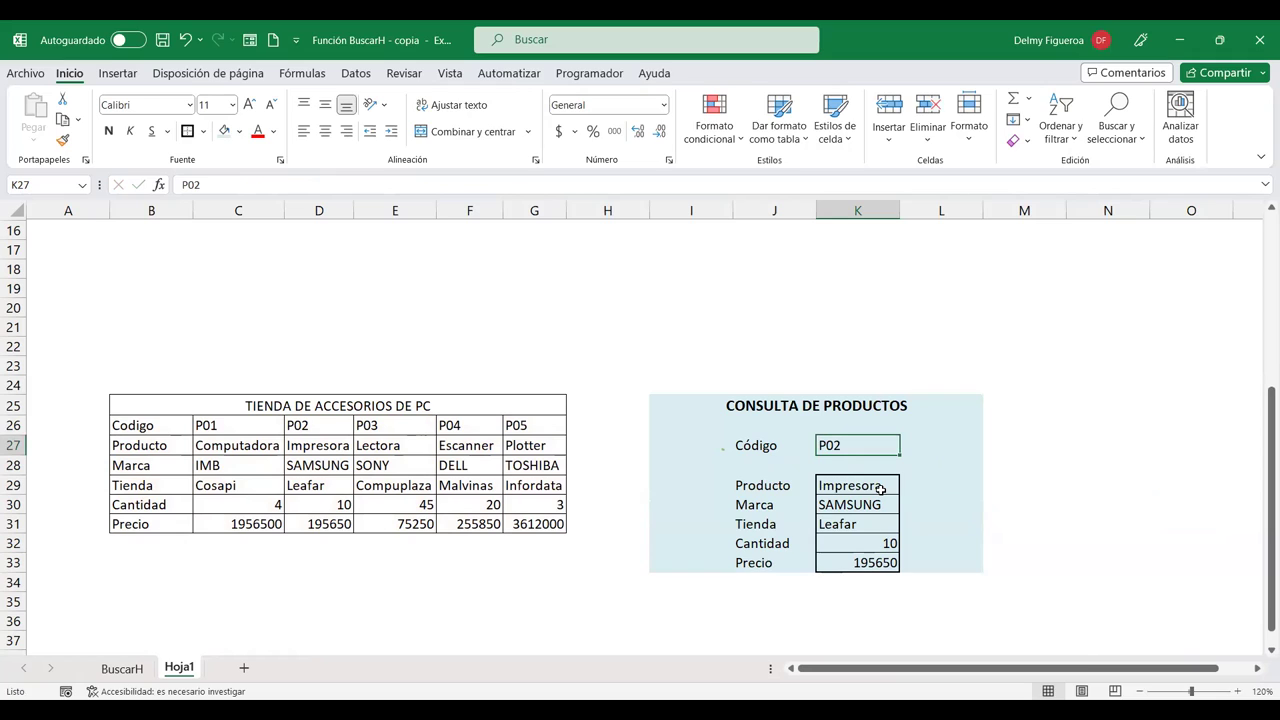
type("P05")
key("Return")
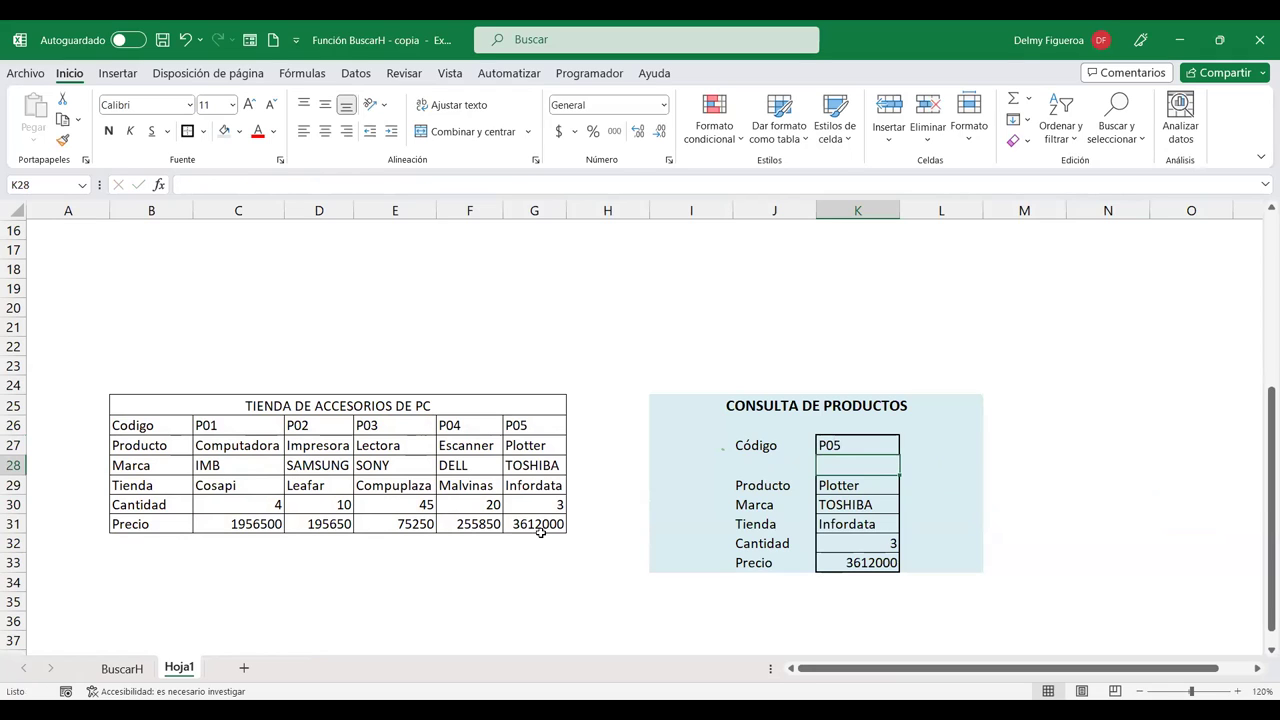
left_click_drag(718, 404, 918, 566)
left_click(976, 416)
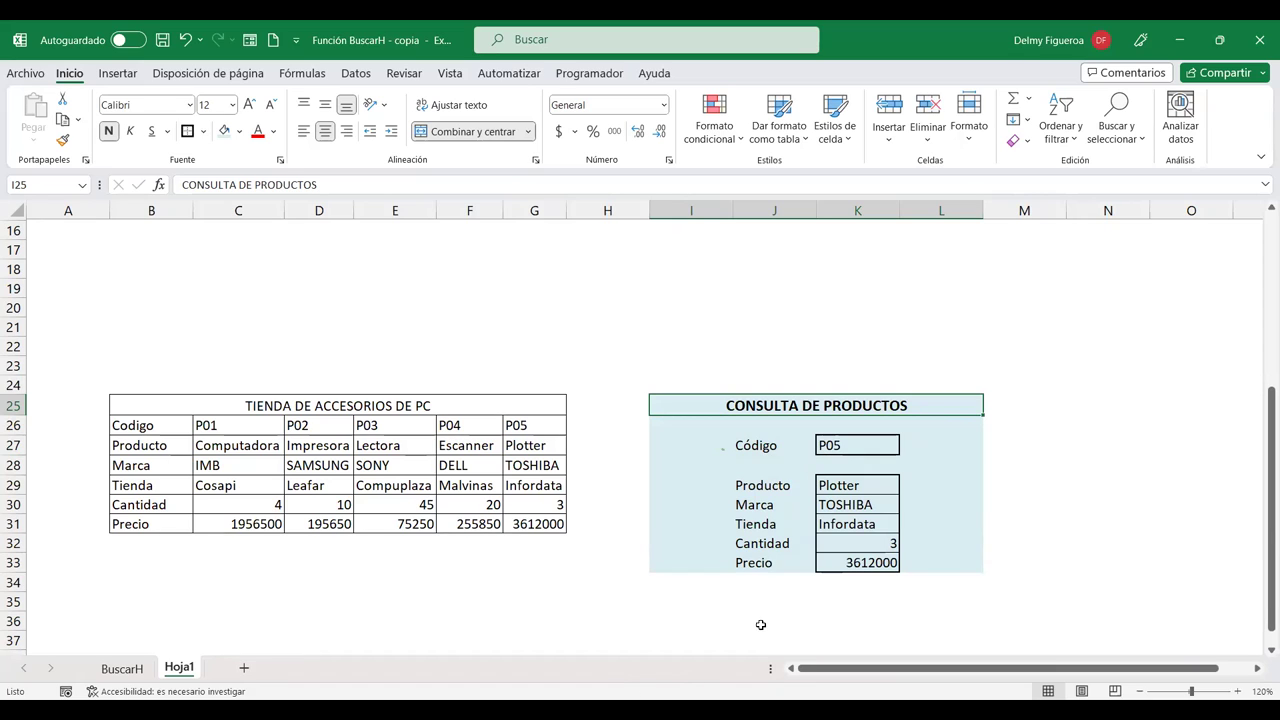
left_click(609, 598)
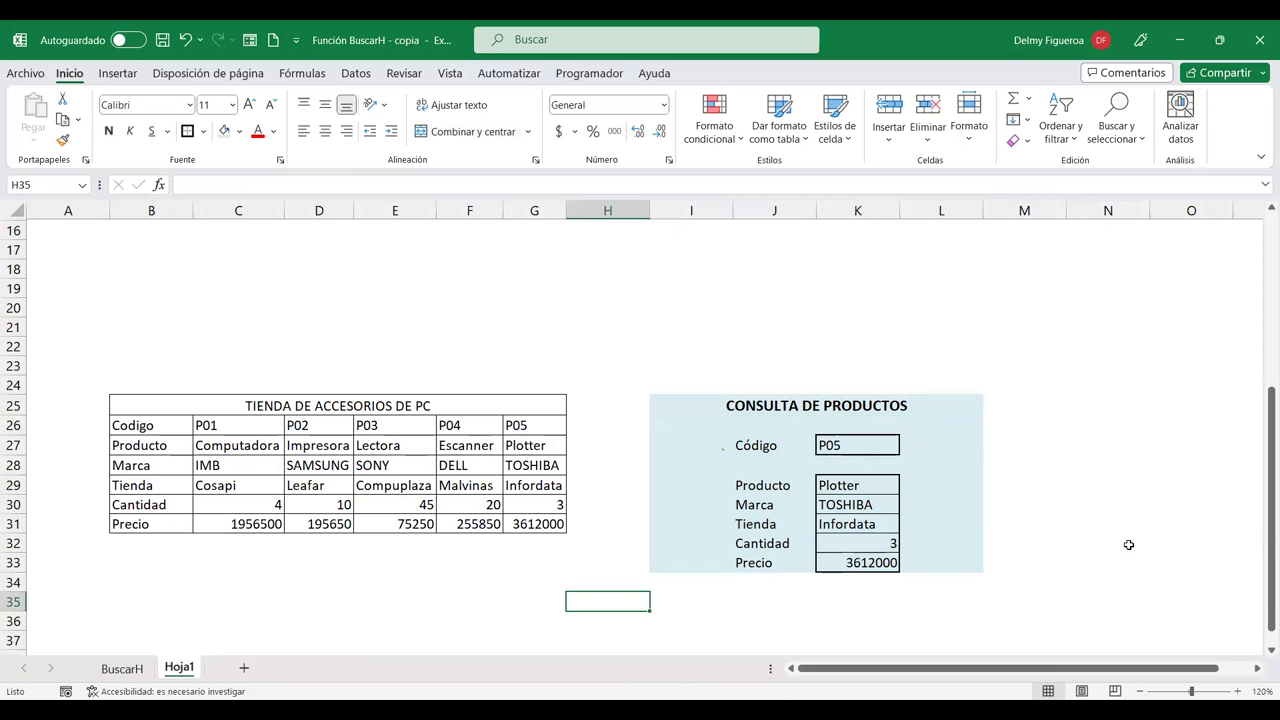